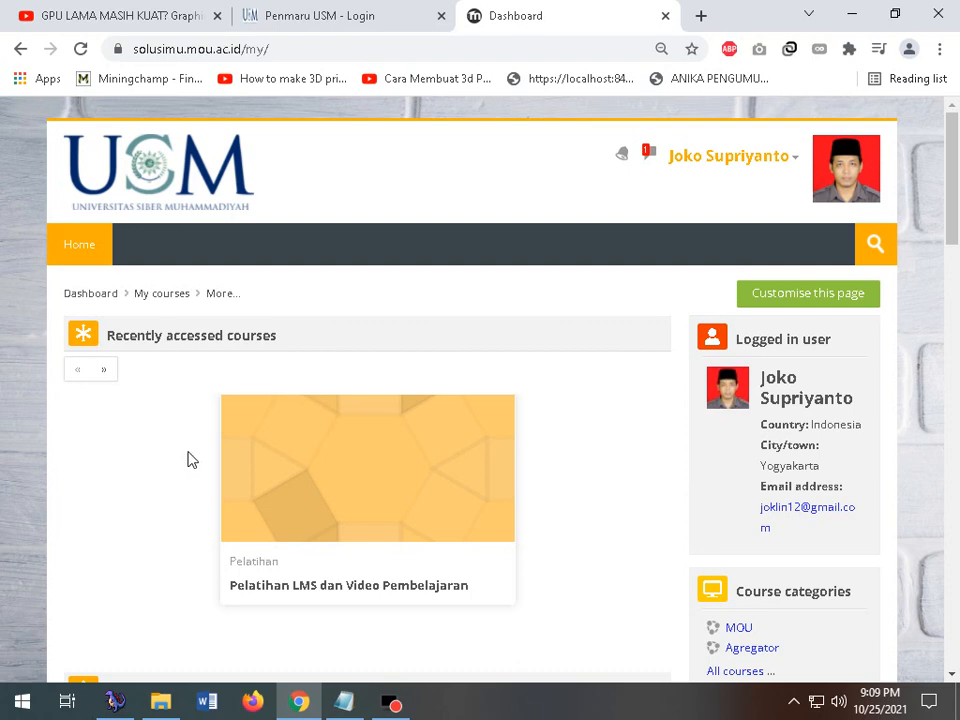
pyautogui.scroll(-4, 191, 459)
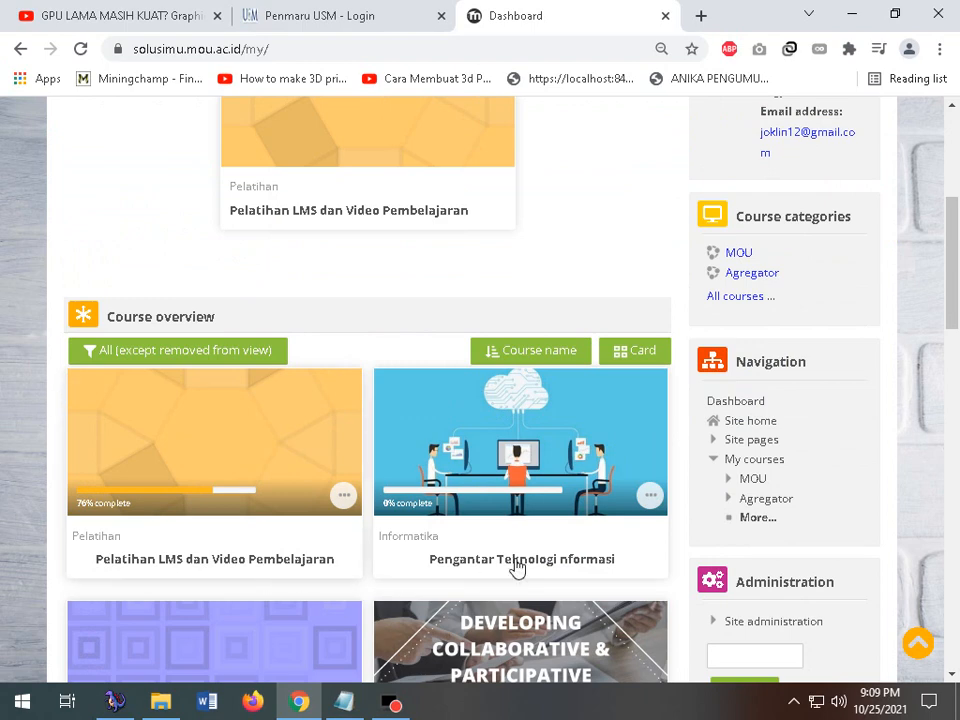
pyautogui.scroll(-2, 370, 484)
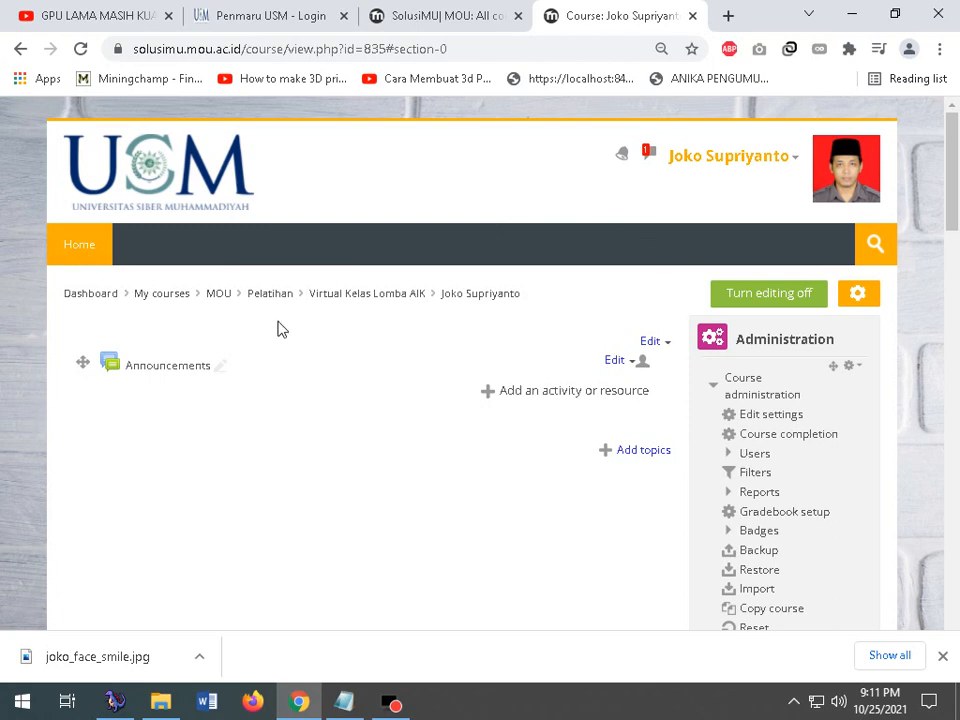
pyautogui.scroll(-1, 280, 330)
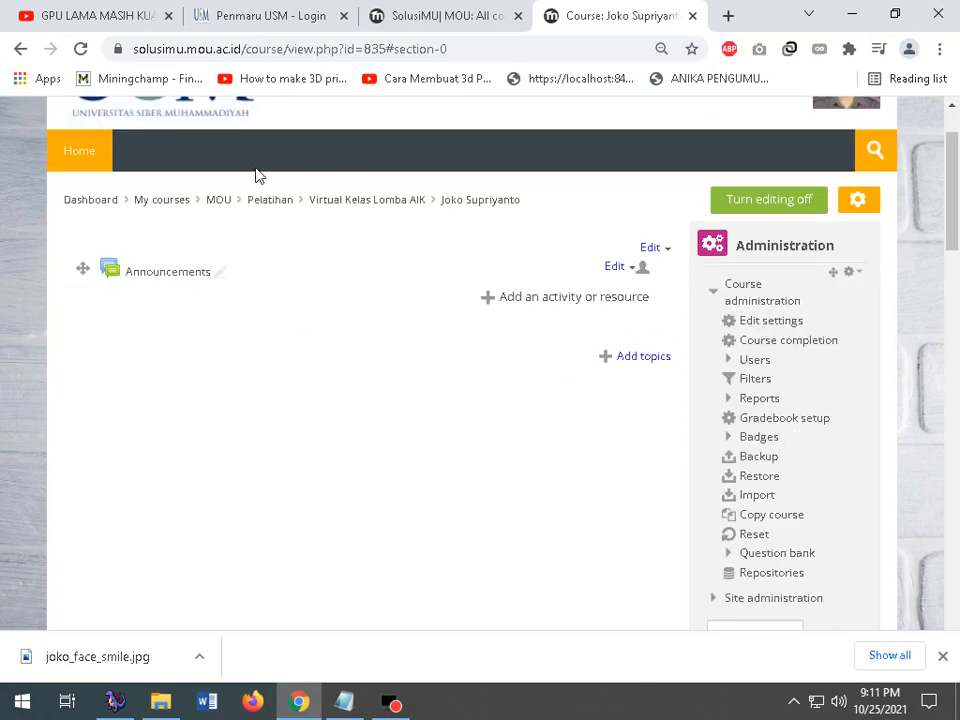
pyautogui.click(640, 360)
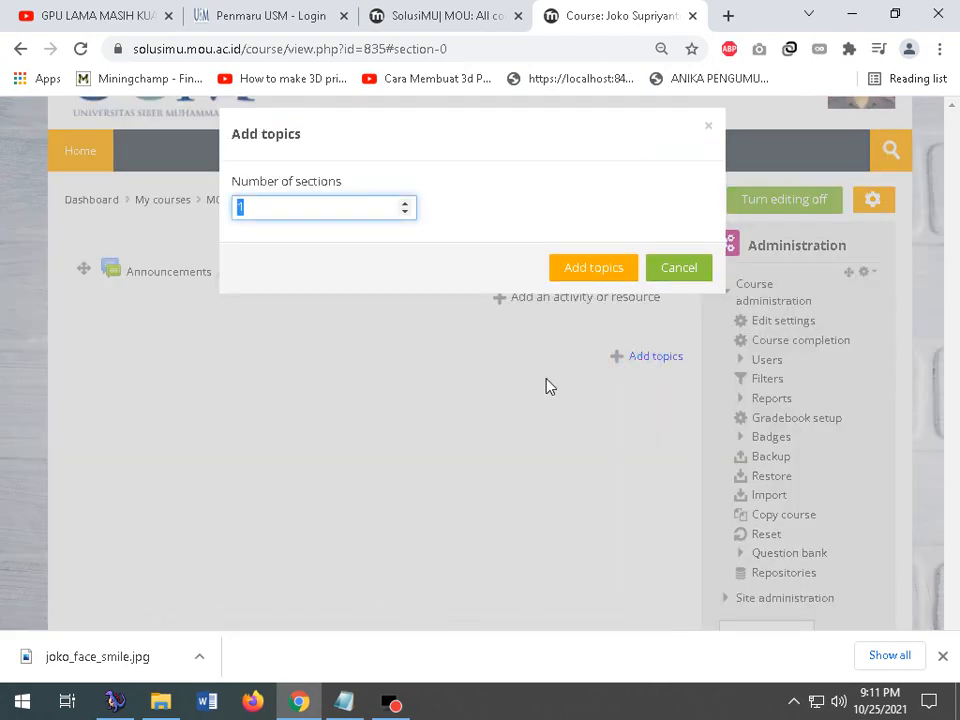
pyautogui.click(281, 208)
pyautogui.moveTo(290, 211); pyautogui.dragTo(171, 219)
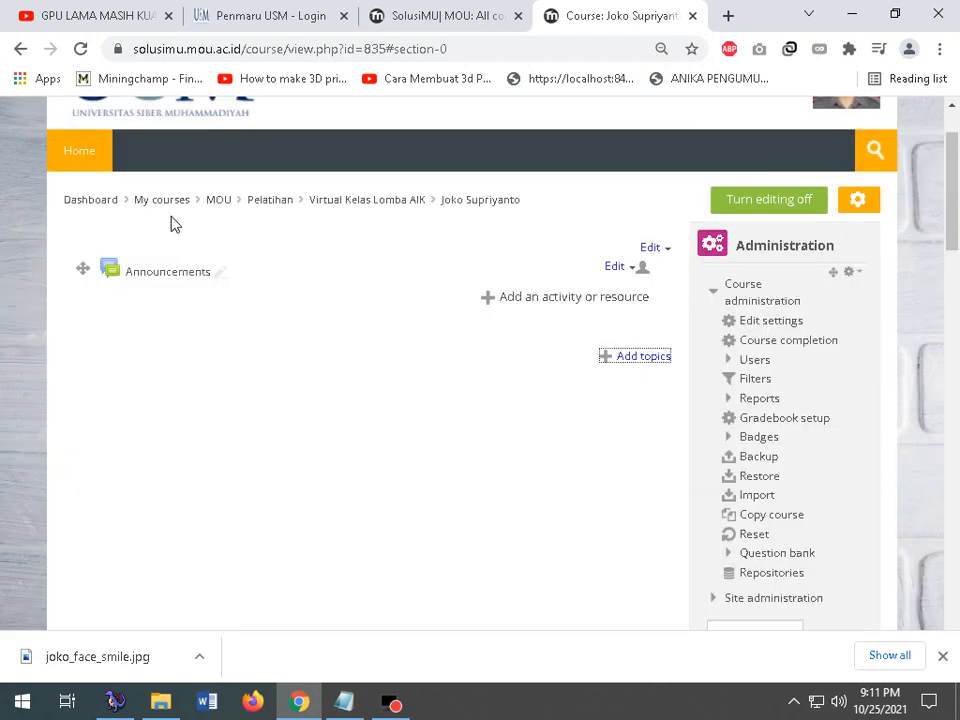
# - Add one topic section to the course page and rename it Pembukaan
pyautogui.click(642, 355)
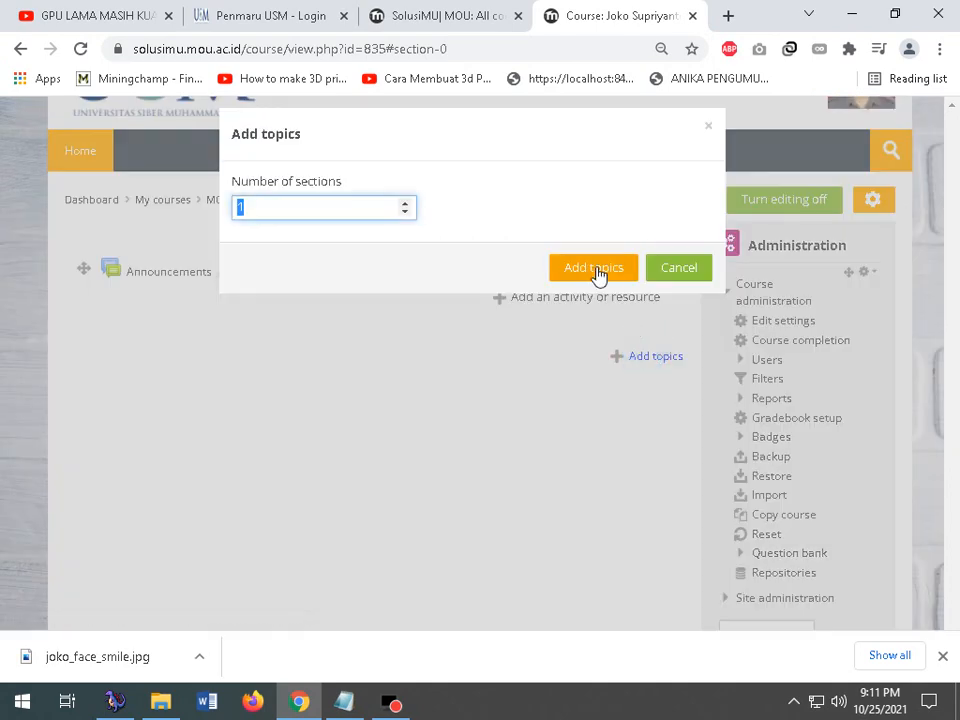
pyautogui.click(598, 270)
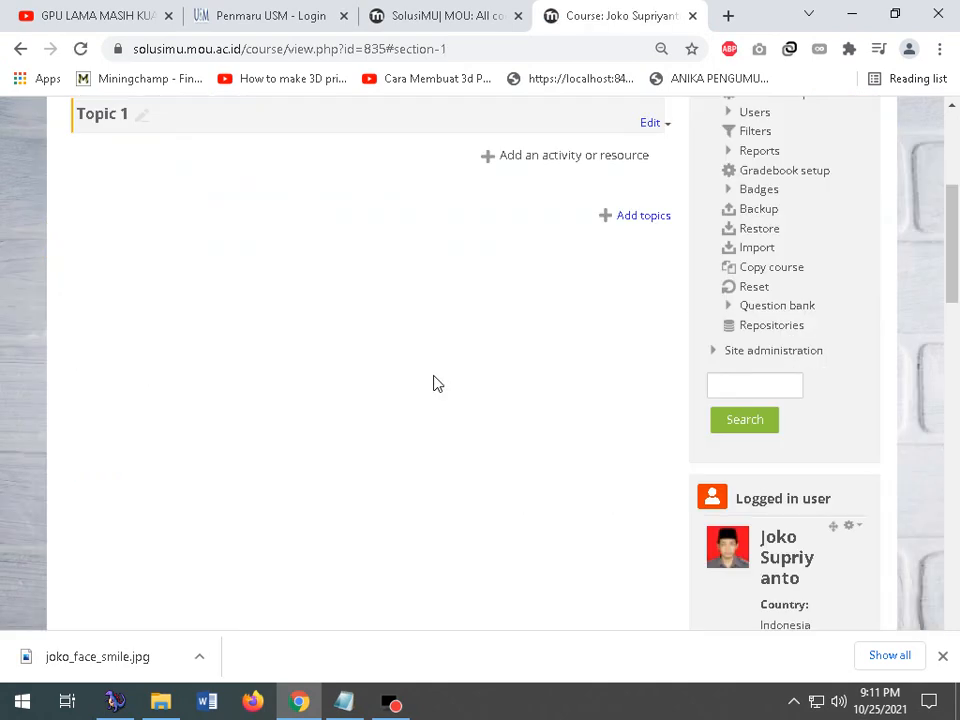
pyautogui.scroll(1, 433, 384)
pyautogui.scroll(1, 433, 384)
pyautogui.click(143, 302)
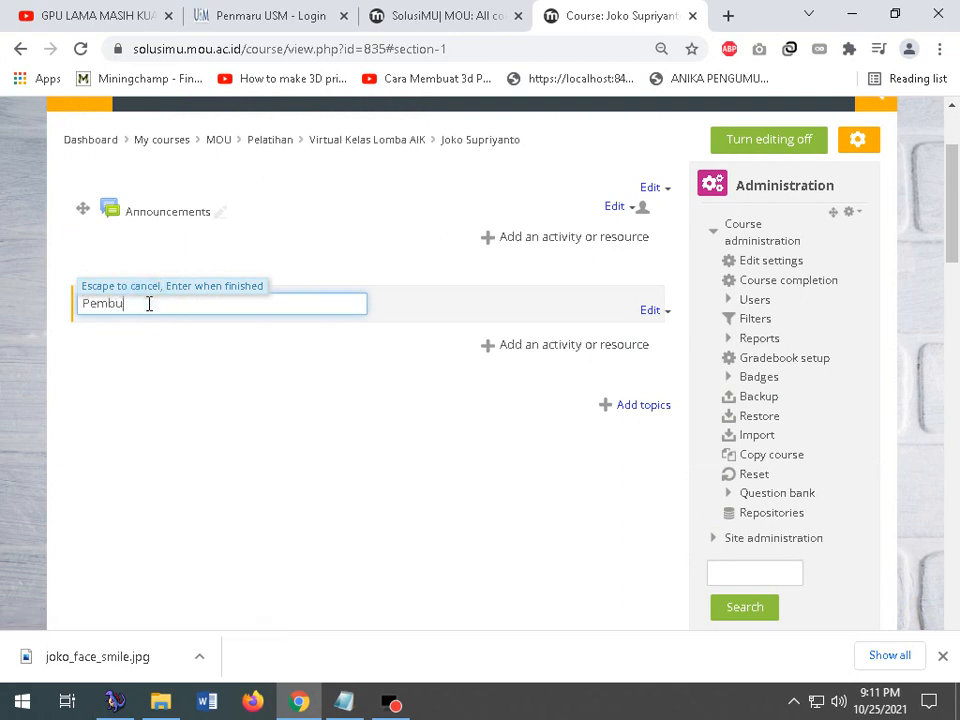
pyautogui.press('Return')
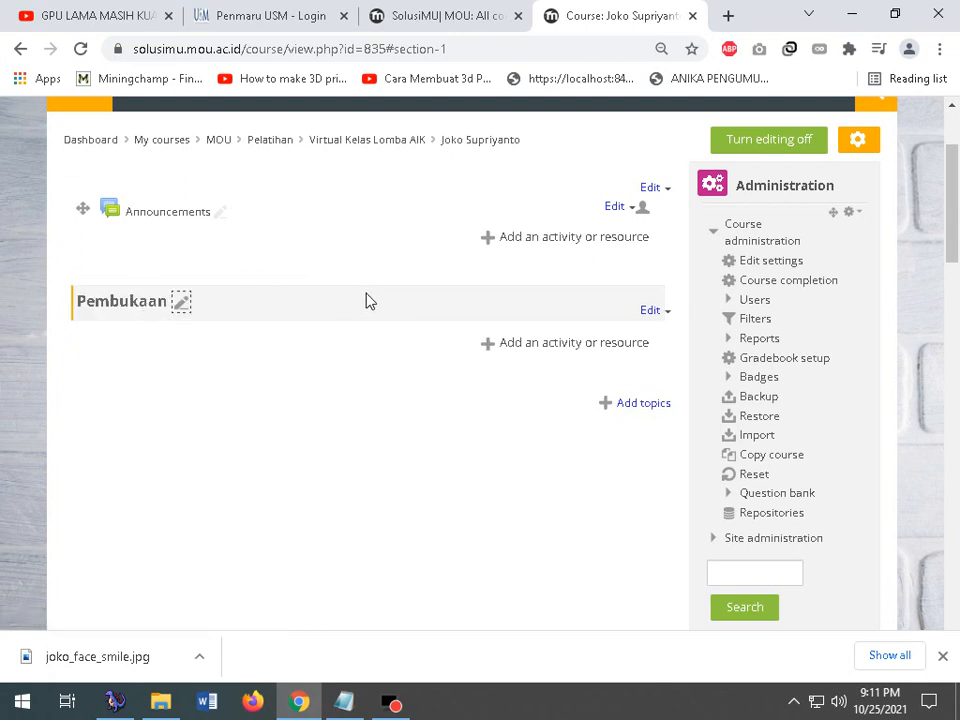
# - Open the Pembukaan topic for editing and bring up its summary field
pyautogui.click(655, 316)
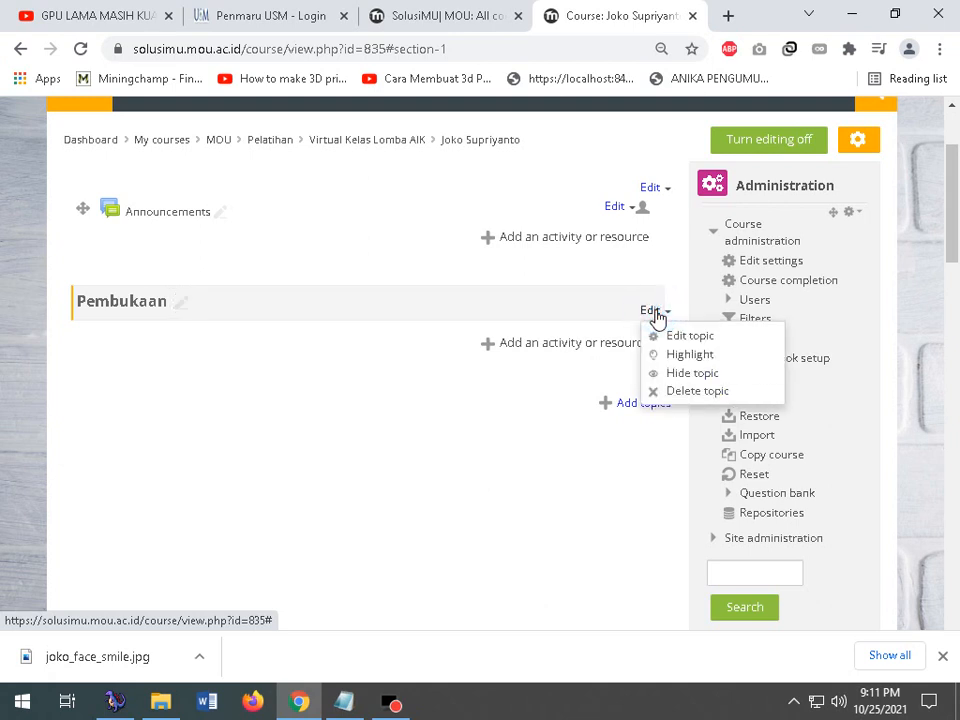
pyautogui.click(491, 407)
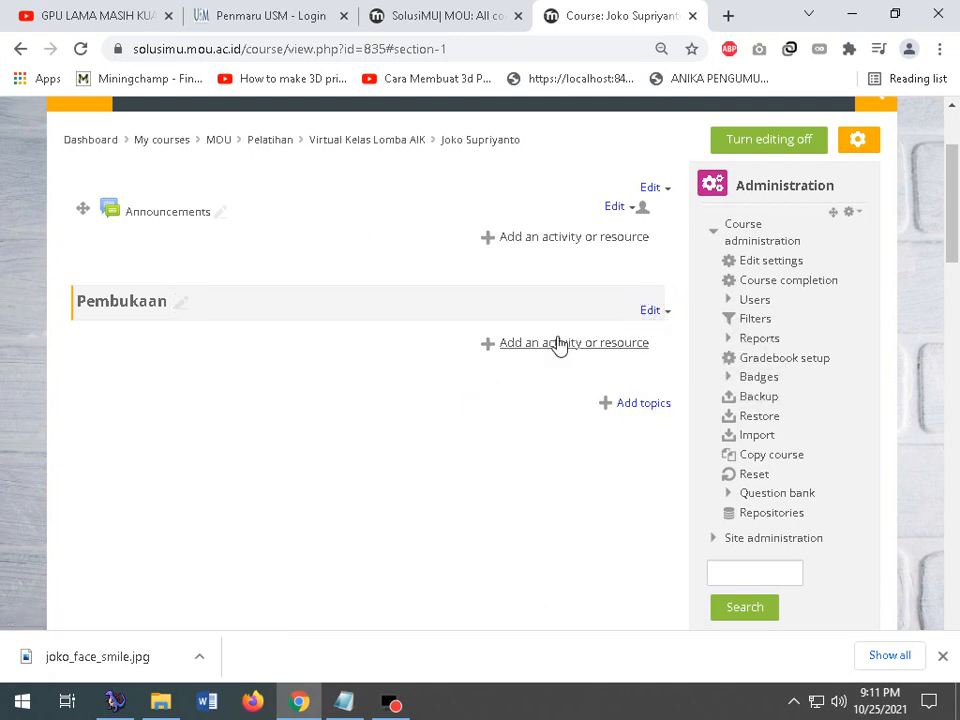
pyautogui.click(655, 312)
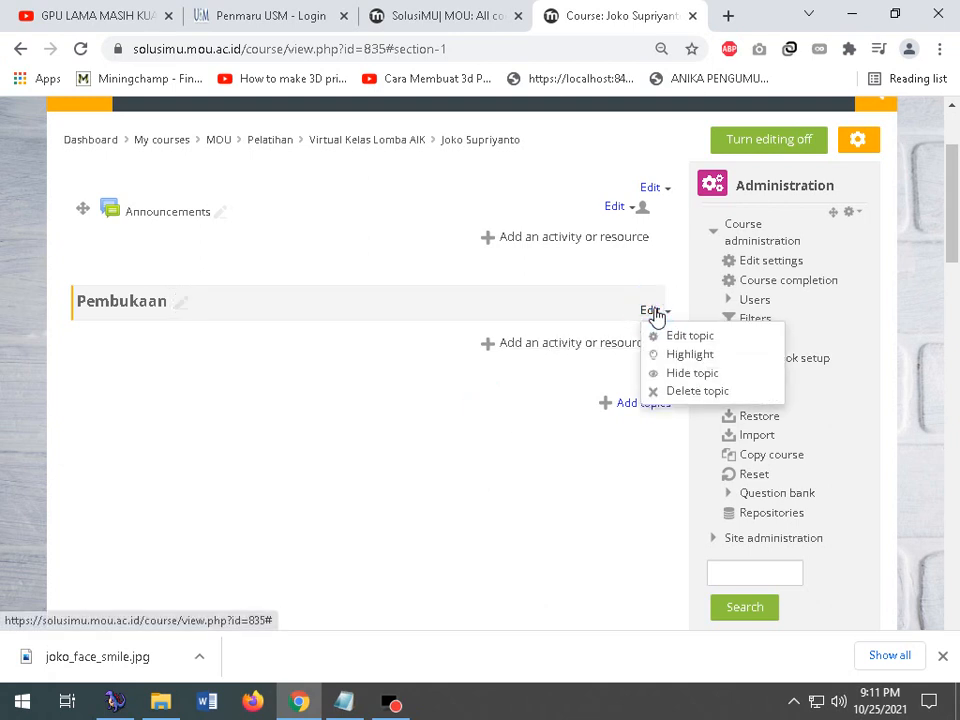
pyautogui.click(668, 337)
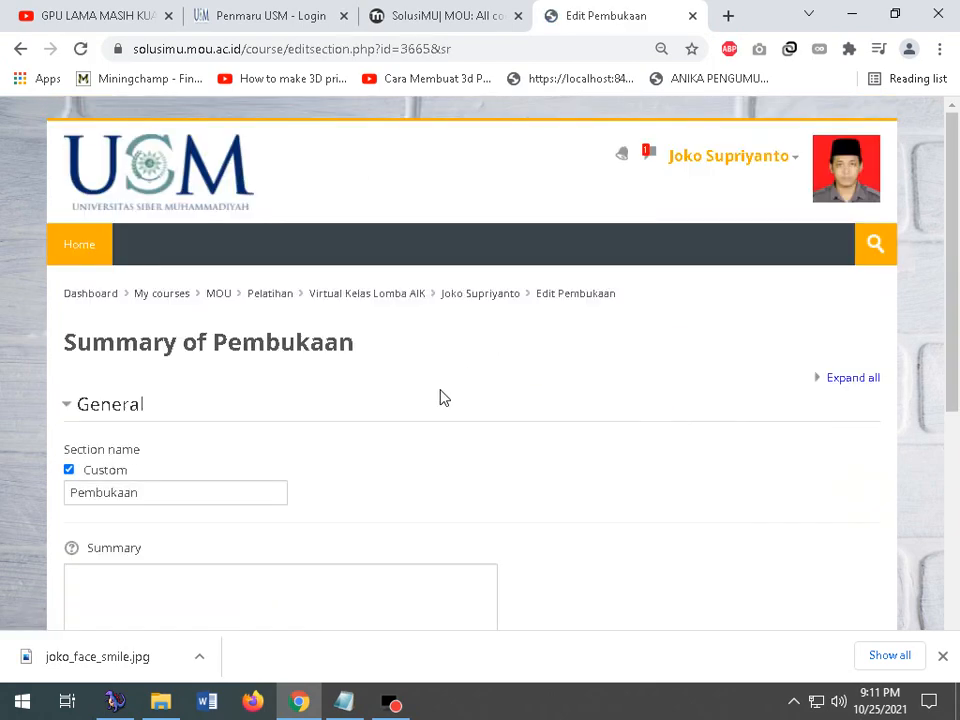
pyautogui.scroll(-3, 441, 398)
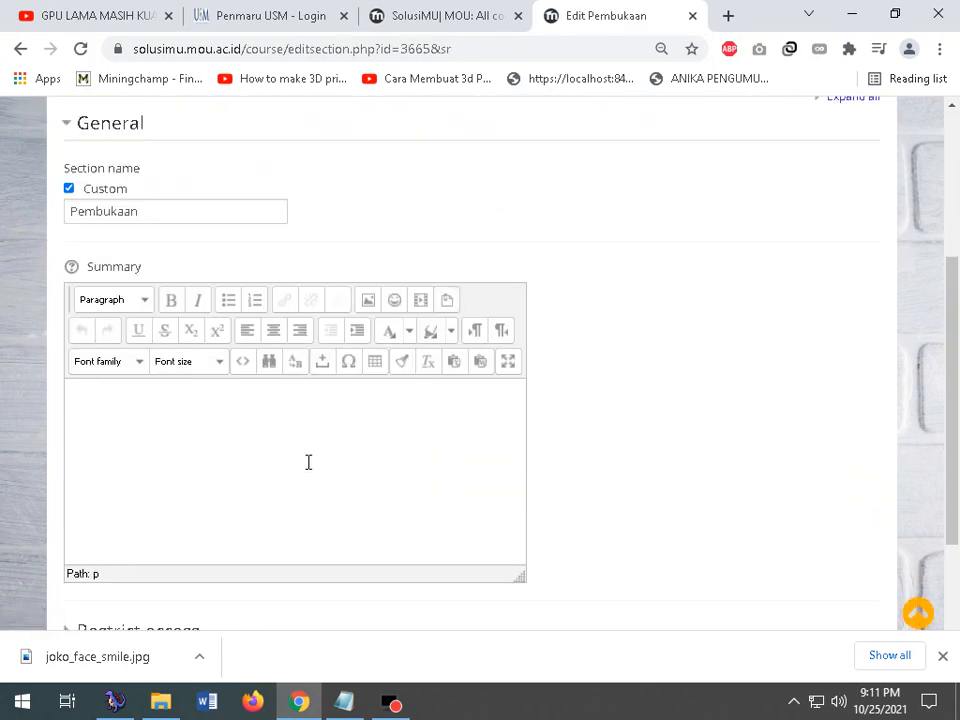
pyautogui.scroll(-1, 208, 381)
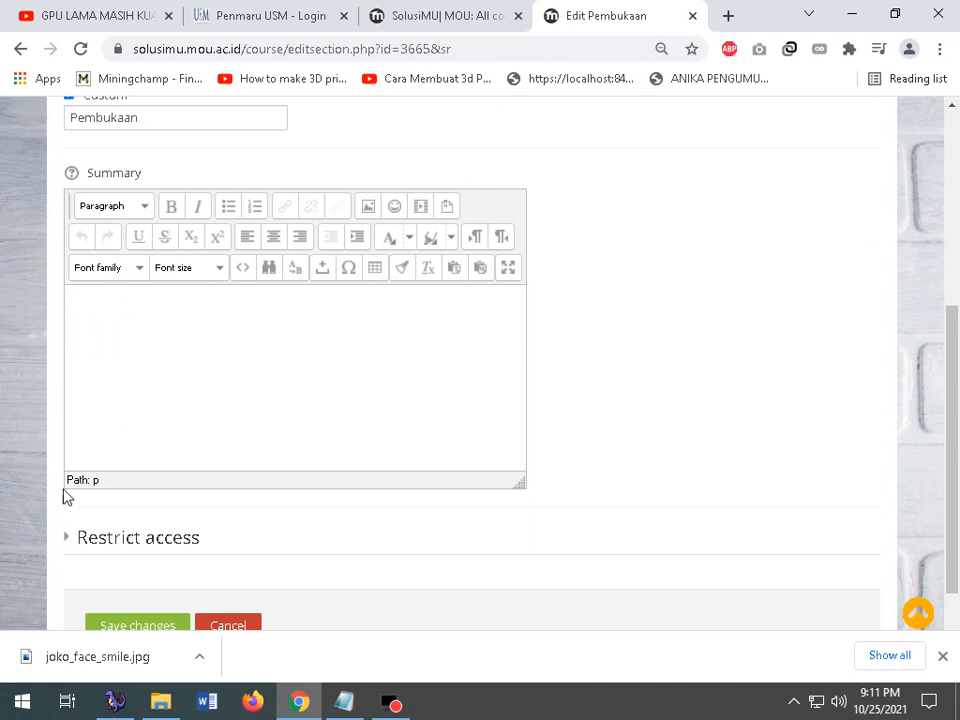
# - Start inserting an image into the topic summary, with a file upload as the image source
pyautogui.click(215, 330)
pyautogui.click(369, 209)
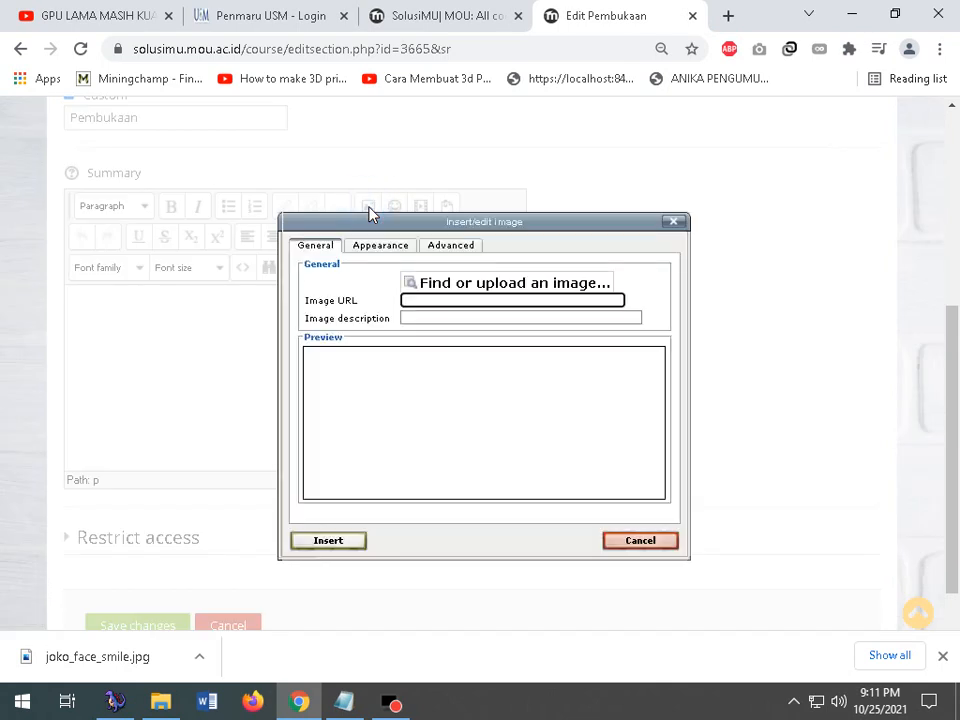
pyautogui.click(490, 293)
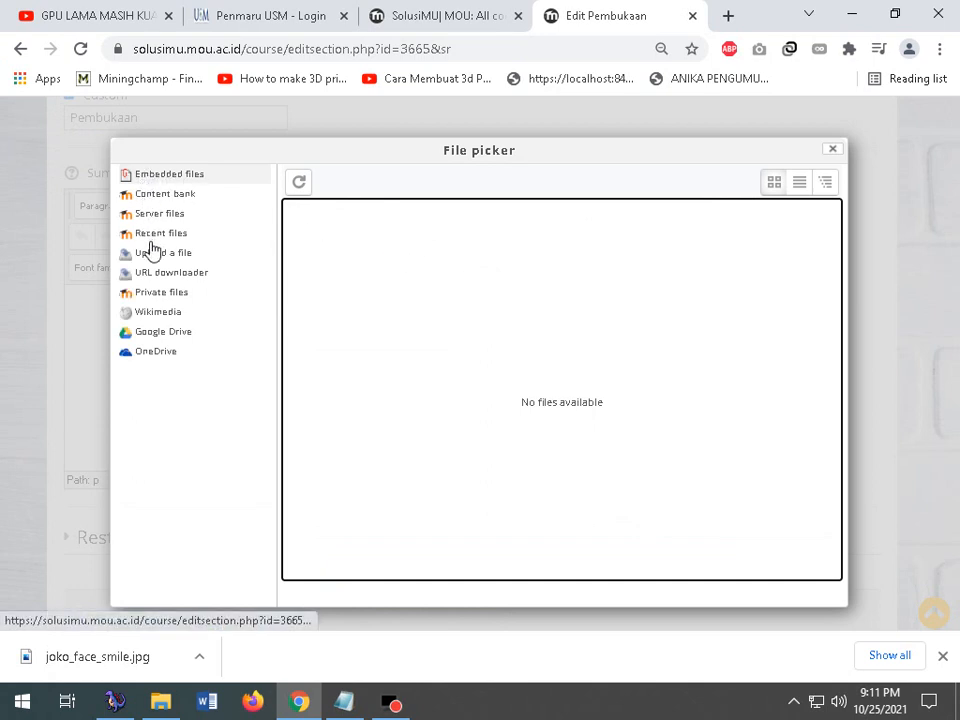
pyautogui.click(170, 215)
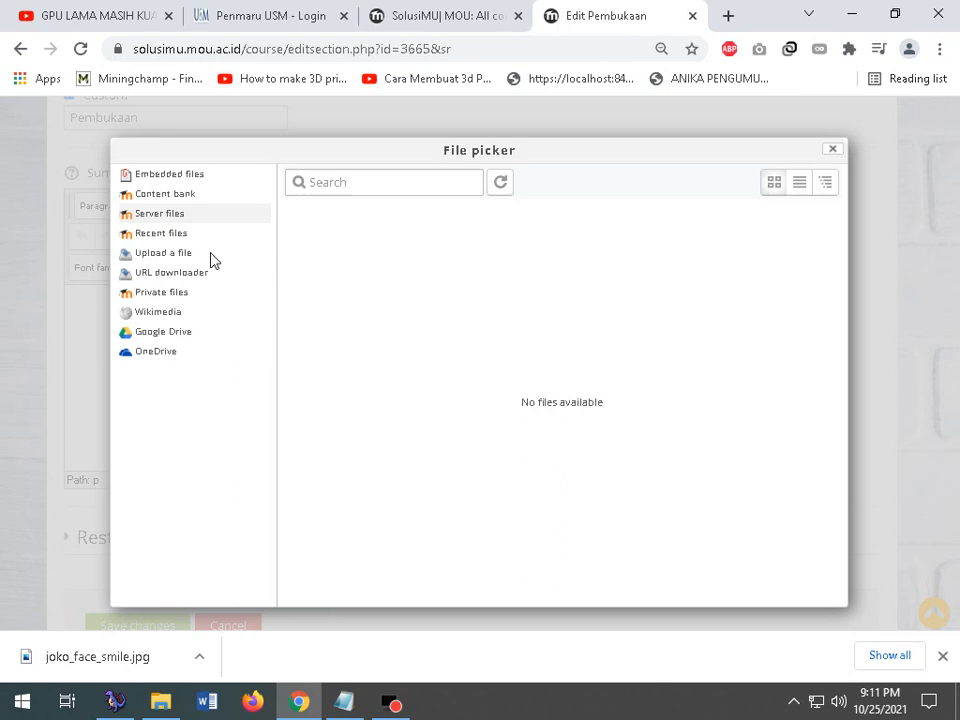
pyautogui.click(175, 255)
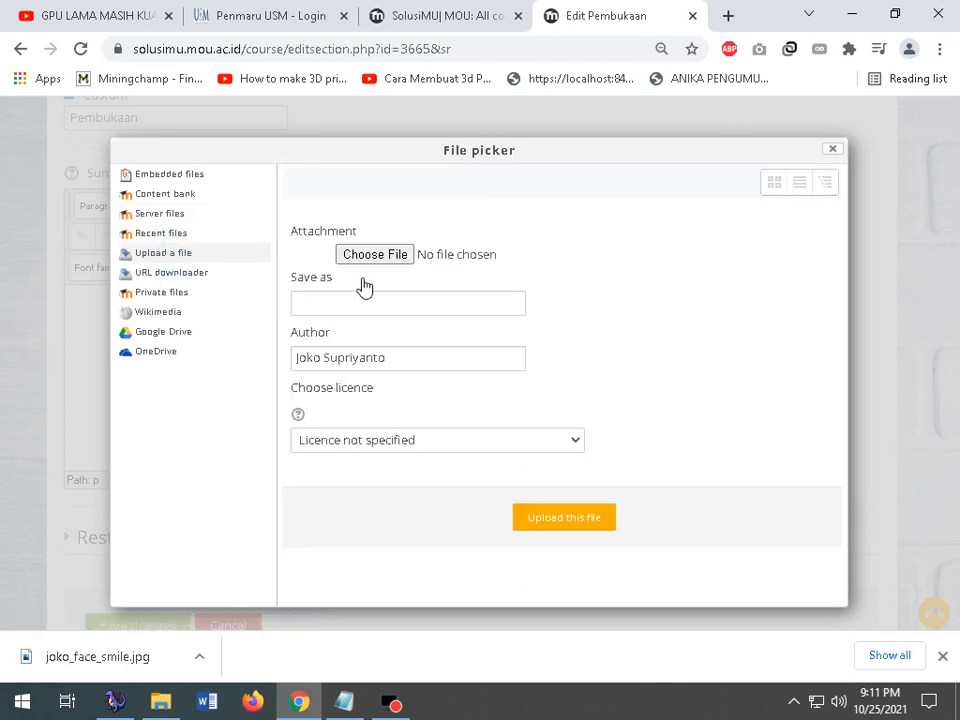
# - Upload the smiling face photo (JPG) from the Desktop and open the image's appearance settings
pyautogui.click(370, 255)
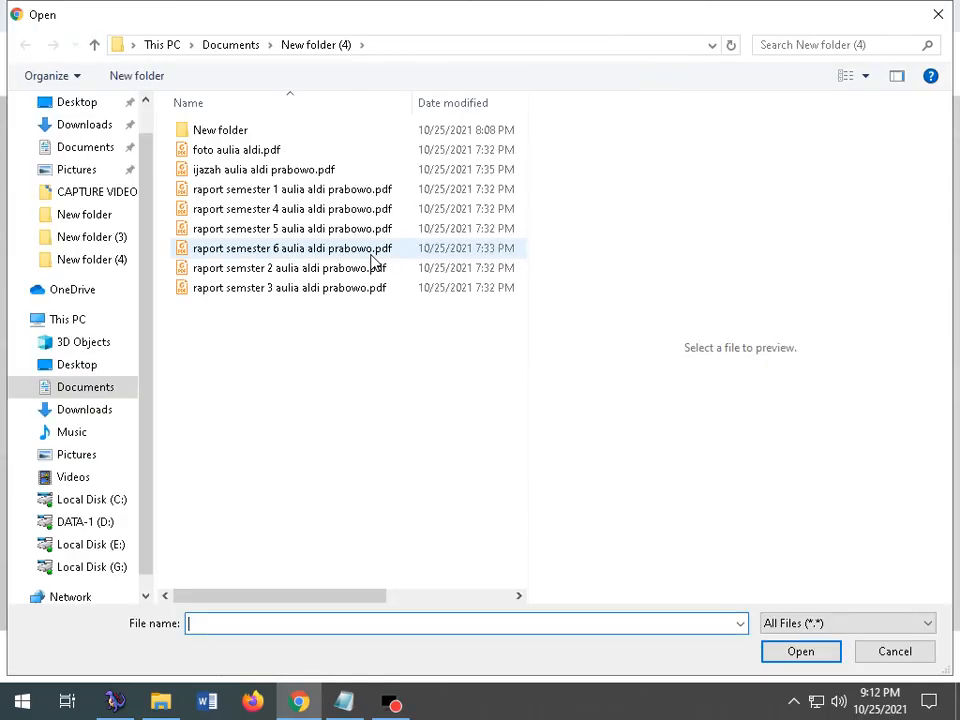
pyautogui.click(84, 127)
pyautogui.click(78, 103)
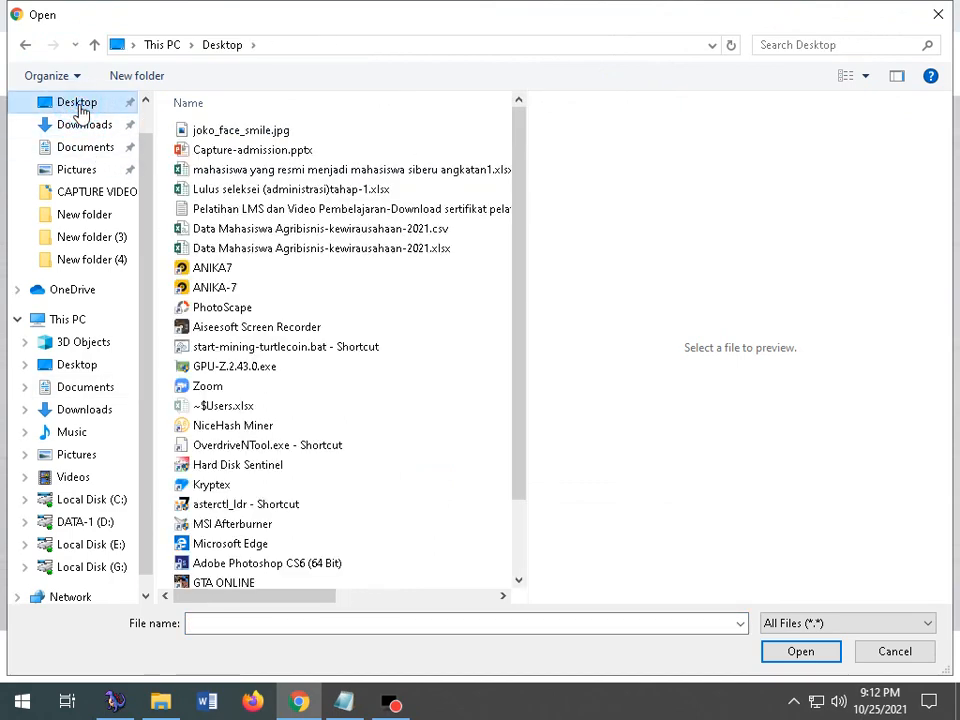
pyautogui.click(215, 131)
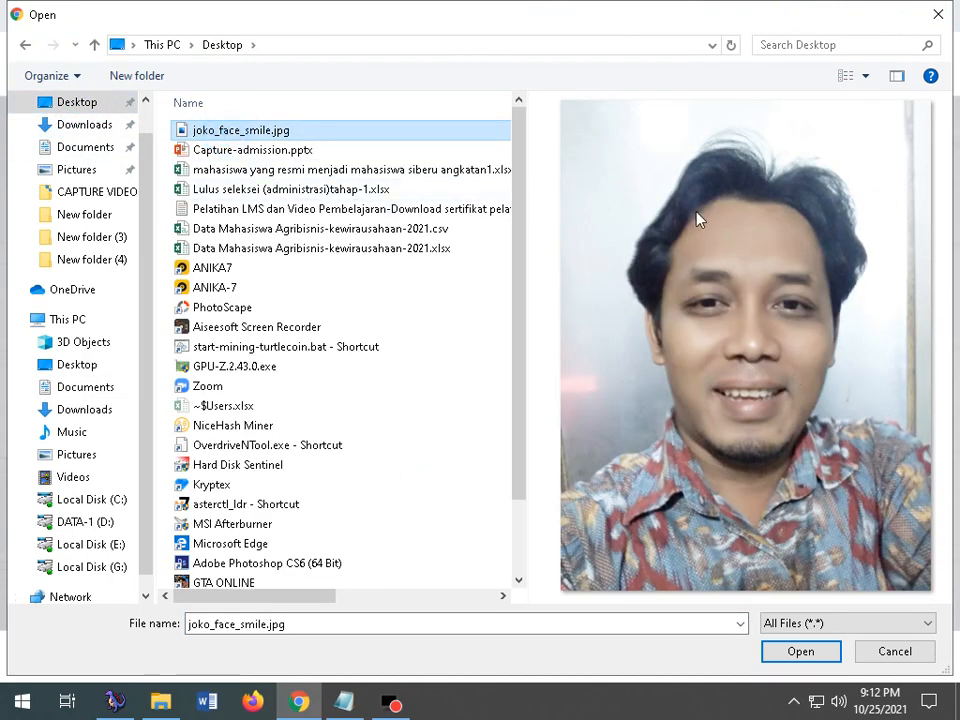
pyautogui.click(801, 651)
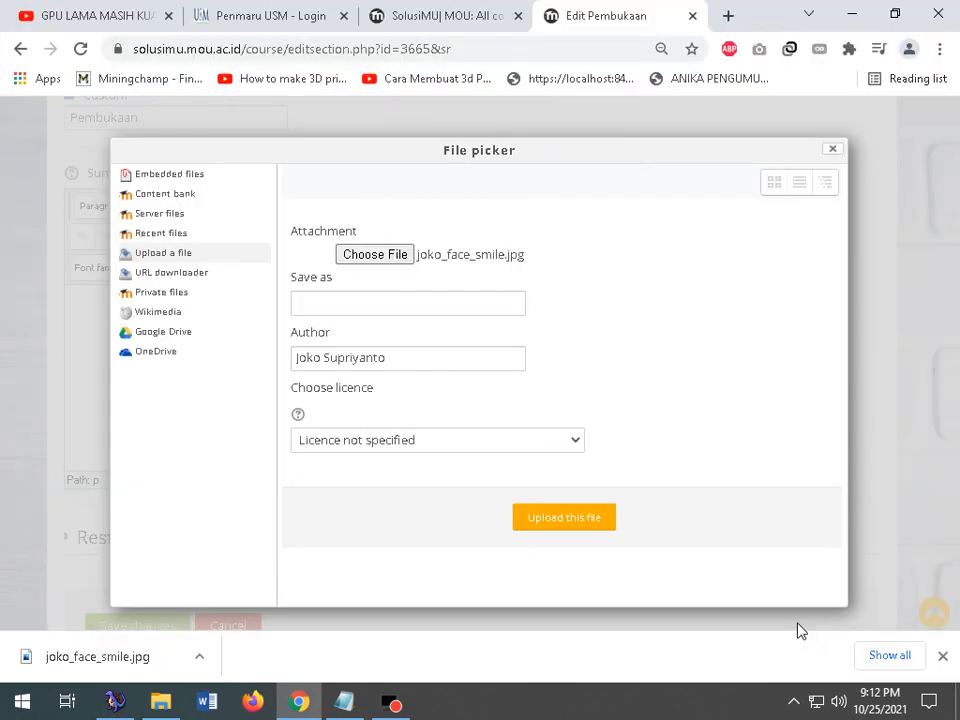
pyautogui.click(563, 518)
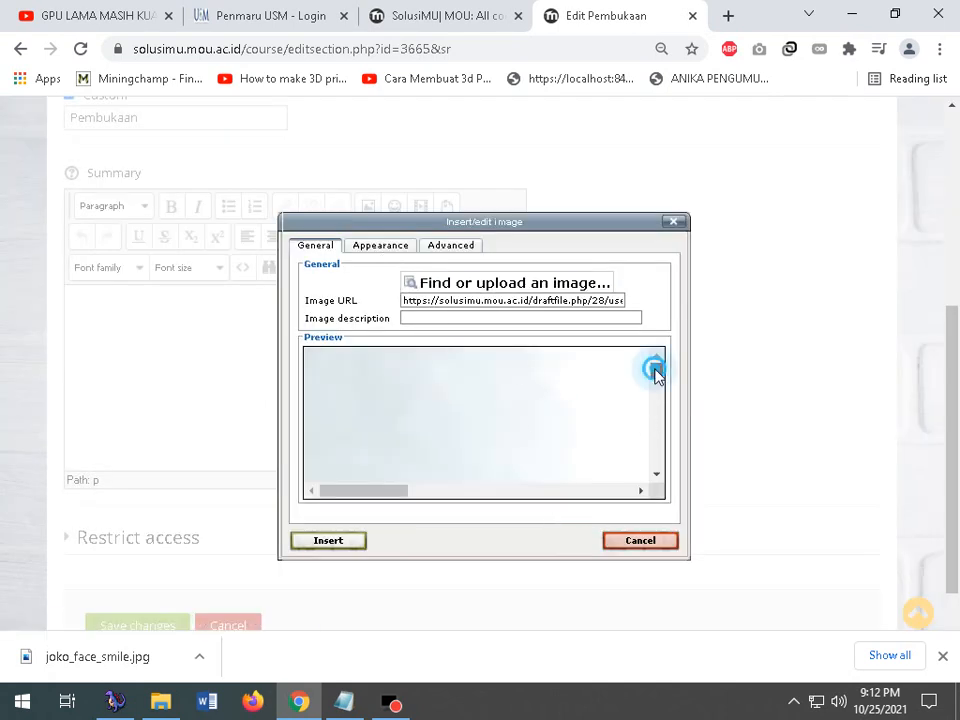
pyautogui.moveTo(655, 372)
pyautogui.mouseDown()
pyautogui.moveTo(658, 456)
pyautogui.moveTo(657, 368)
pyautogui.mouseUp()
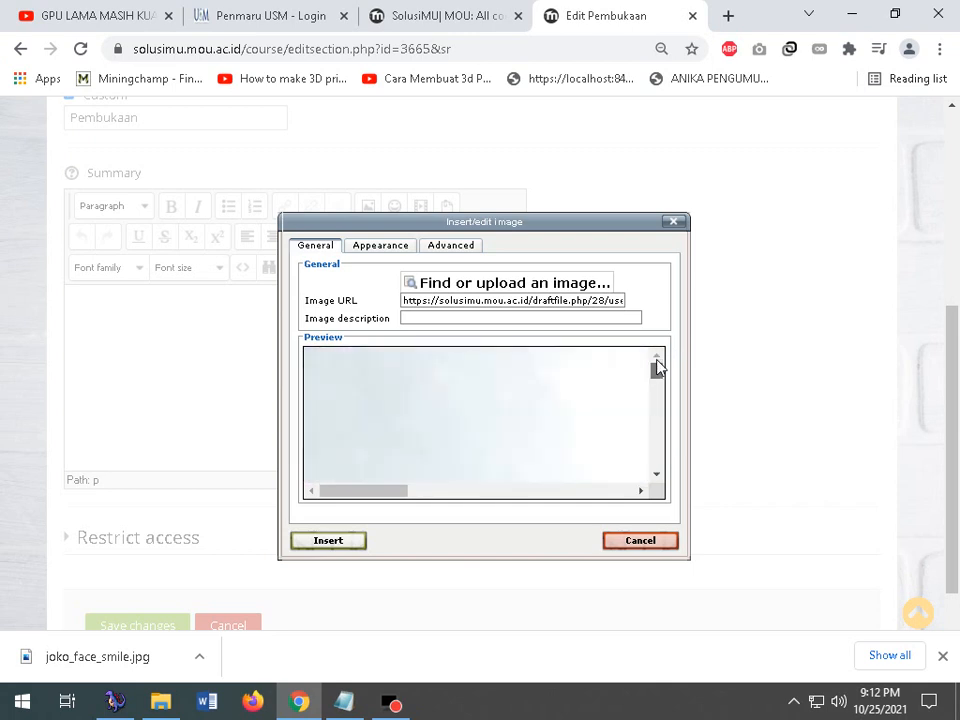
pyautogui.click(395, 253)
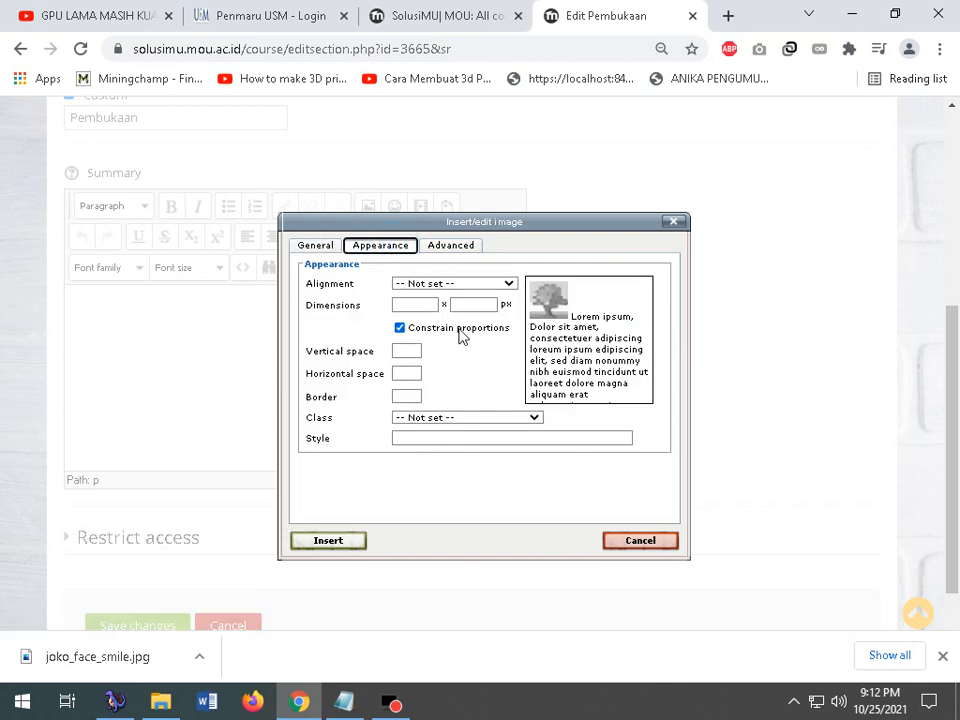
# - Set the image's width to 200 px with constrained proportions
pyautogui.click(428, 304)
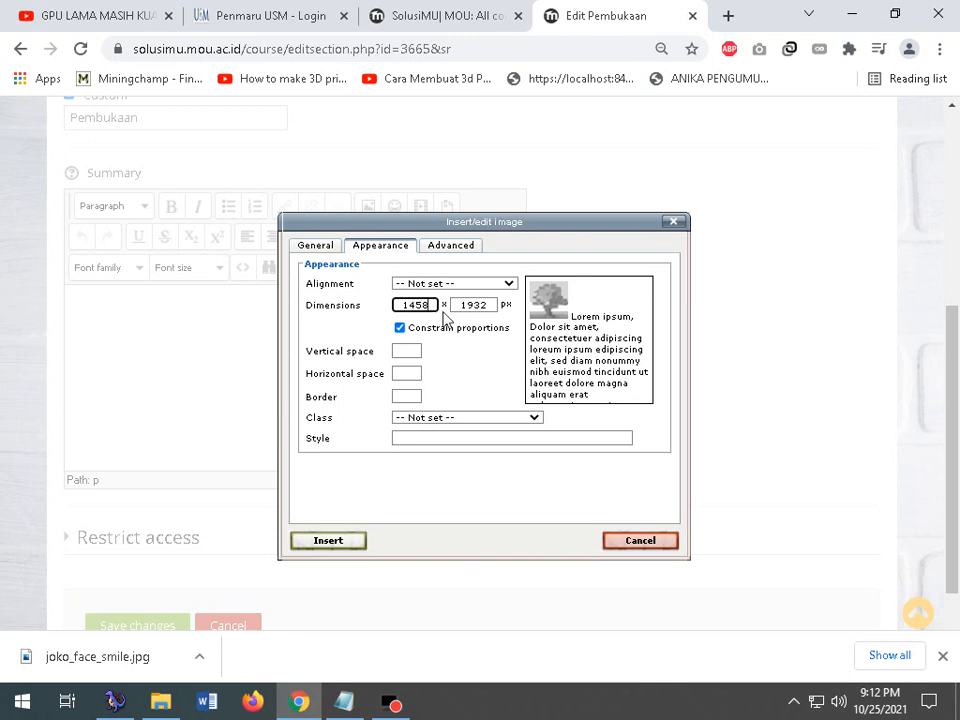
pyautogui.moveTo(432, 304); pyautogui.dragTo(352, 311)
pyautogui.write('200')
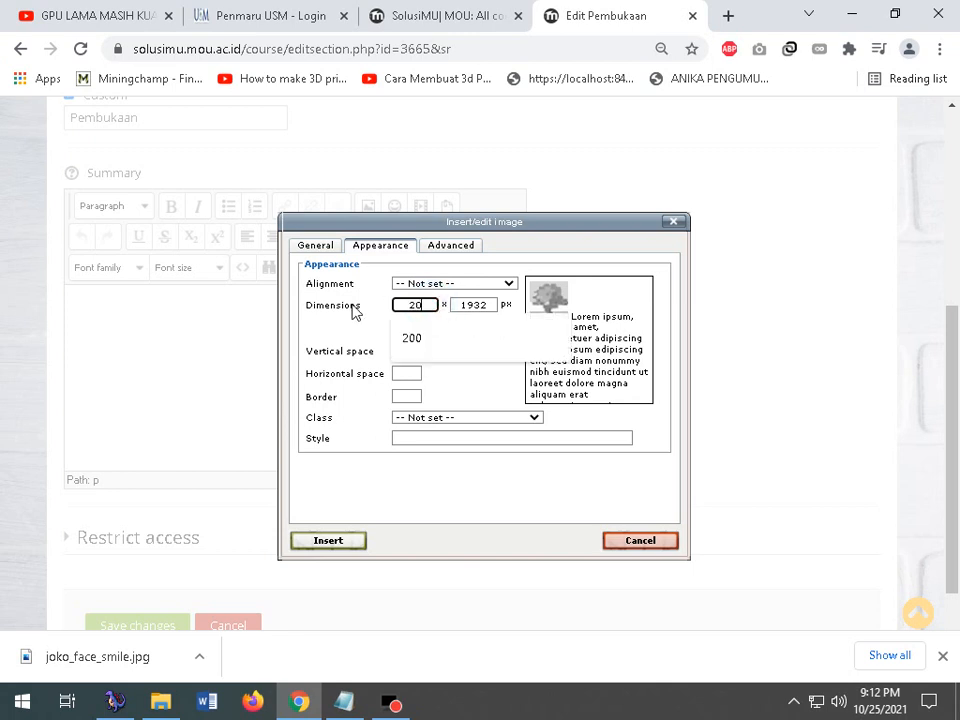
pyautogui.click(479, 304)
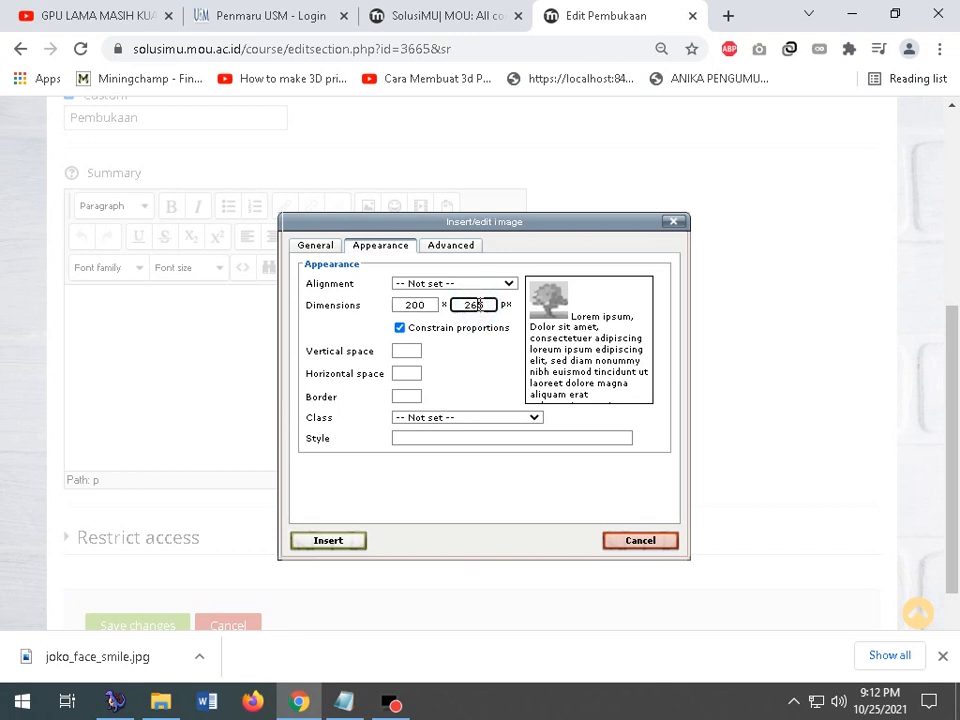
# - Set the image's width to 150 px with constrained proportions and insert it into the summary without an image description
pyautogui.moveTo(432, 306); pyautogui.dragTo(369, 309)
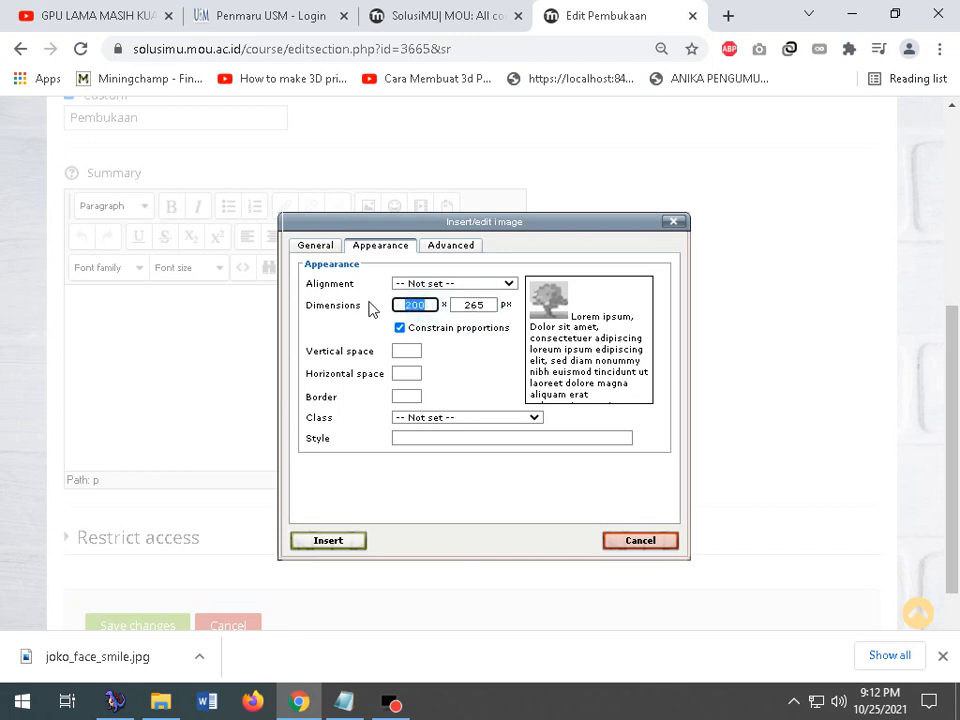
pyautogui.write('150')
pyautogui.click(475, 306)
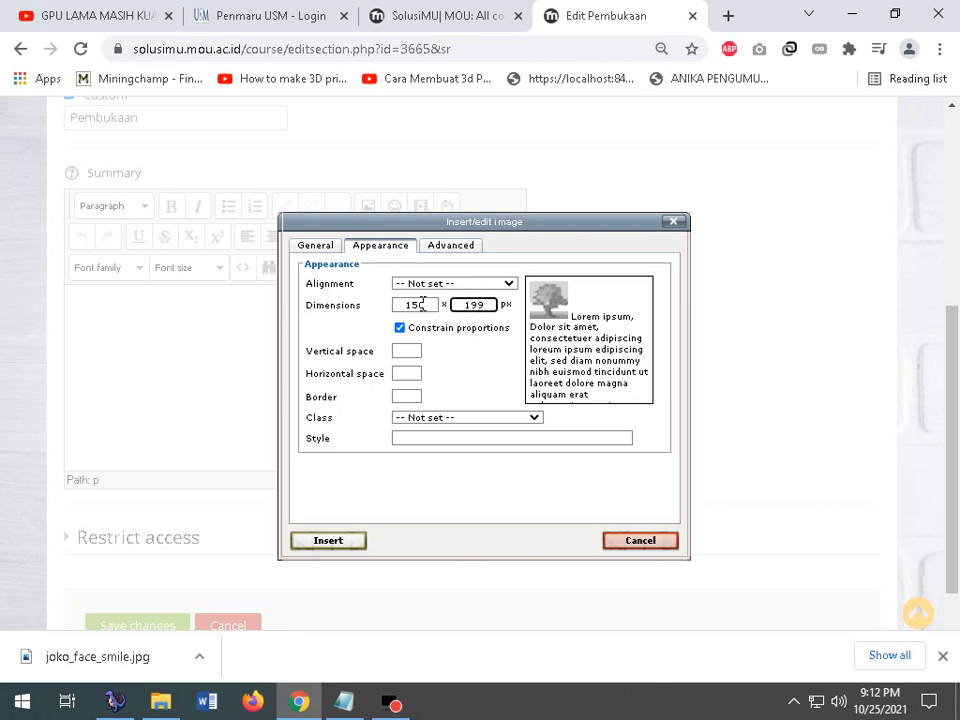
pyautogui.click(333, 544)
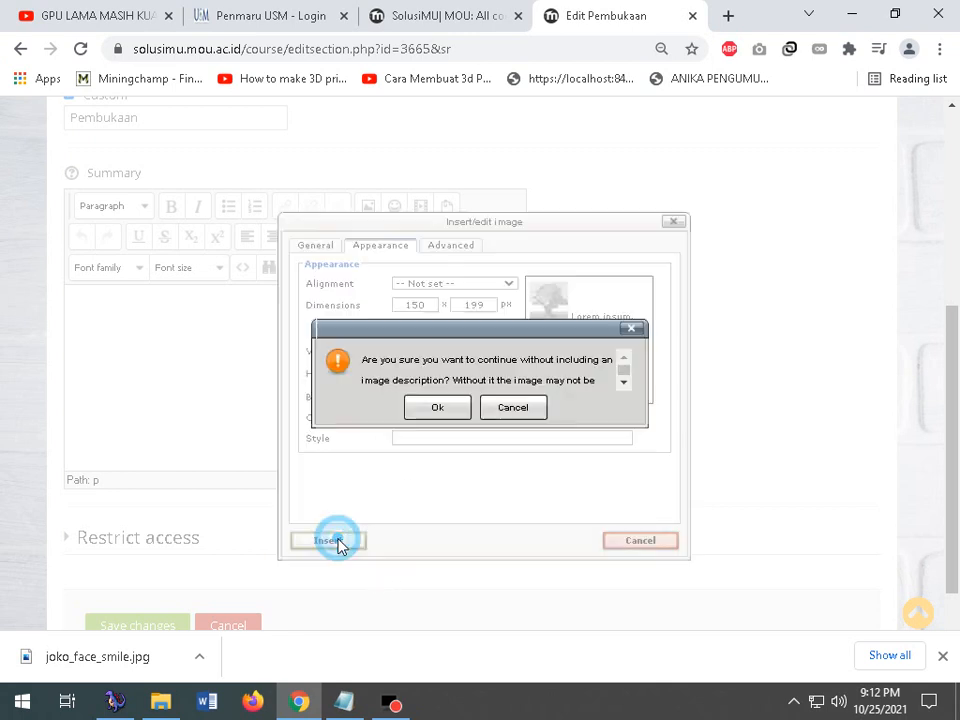
pyautogui.click(437, 409)
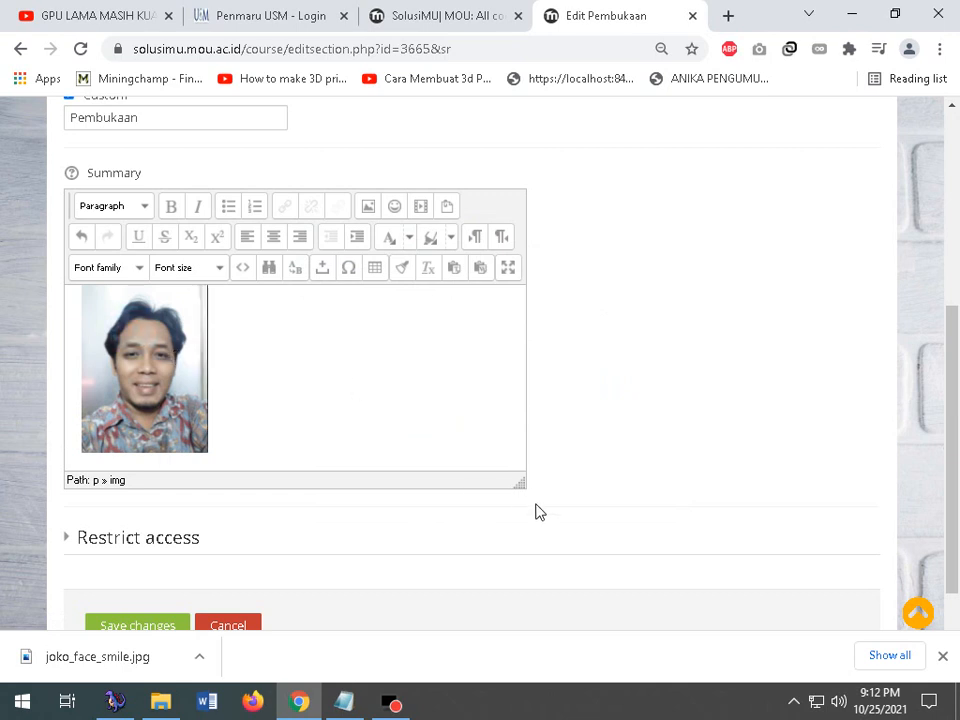
# - Enlarge the summary editor, centre the photo in it and place the cursor on the line below the photo
pyautogui.moveTo(520, 482); pyautogui.dragTo(588, 622)
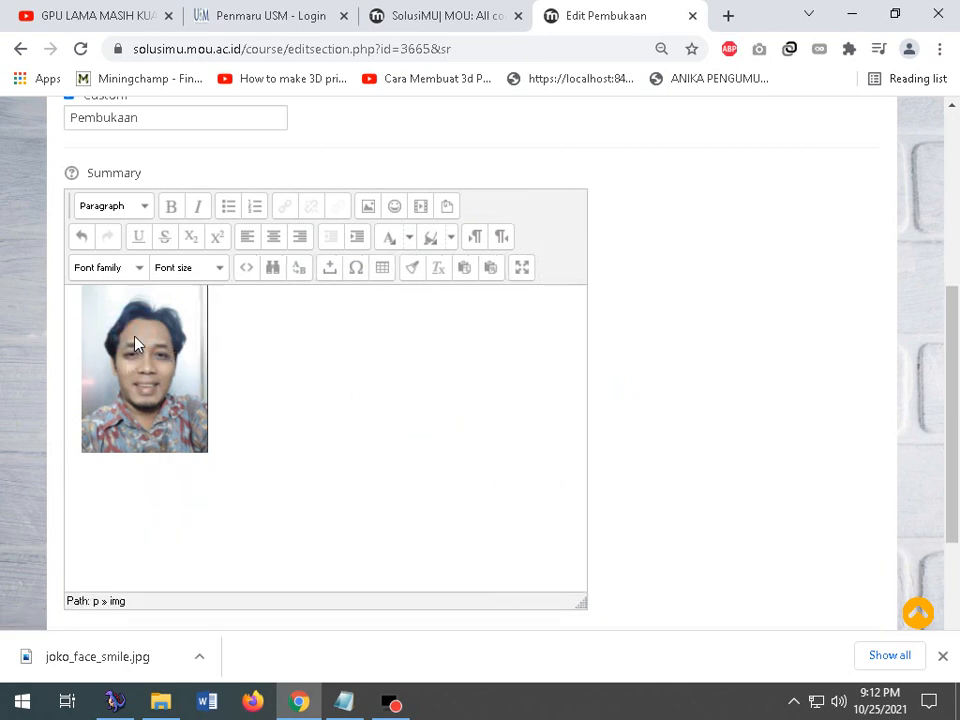
pyautogui.rightClick(138, 335)
pyautogui.click(129, 330)
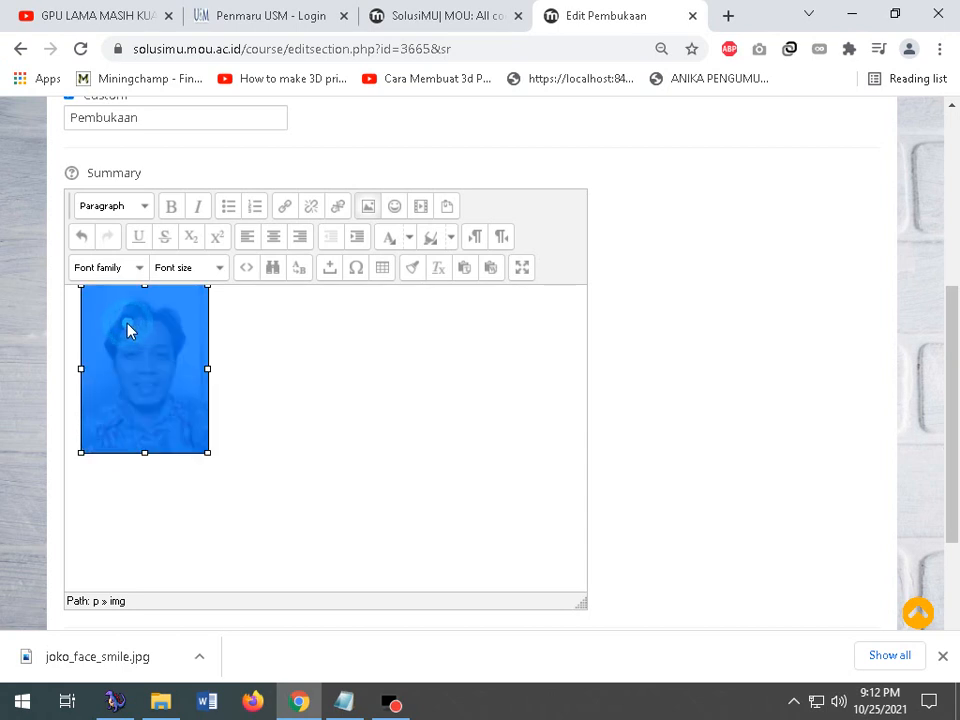
pyautogui.click(273, 237)
pyautogui.click(429, 450)
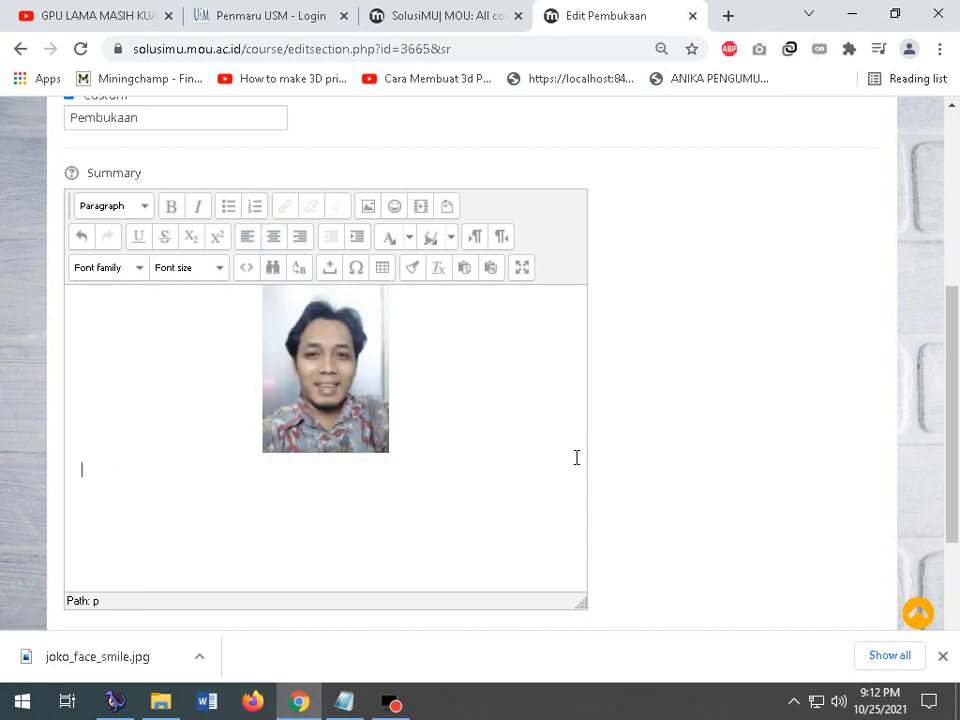
# - Copy the lines from Nama to Instagram in the Notepad note and paste them below the photo in the summary
pyautogui.click(344, 701)
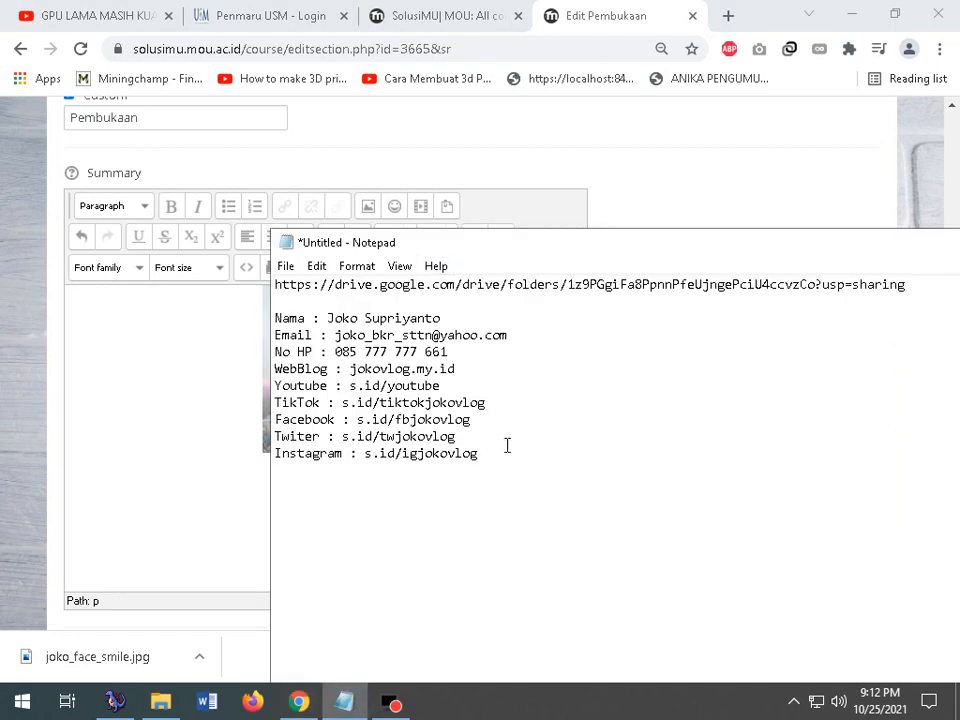
pyautogui.moveTo(480, 455); pyautogui.dragTo(261, 321)
pyautogui.rightClick(372, 335)
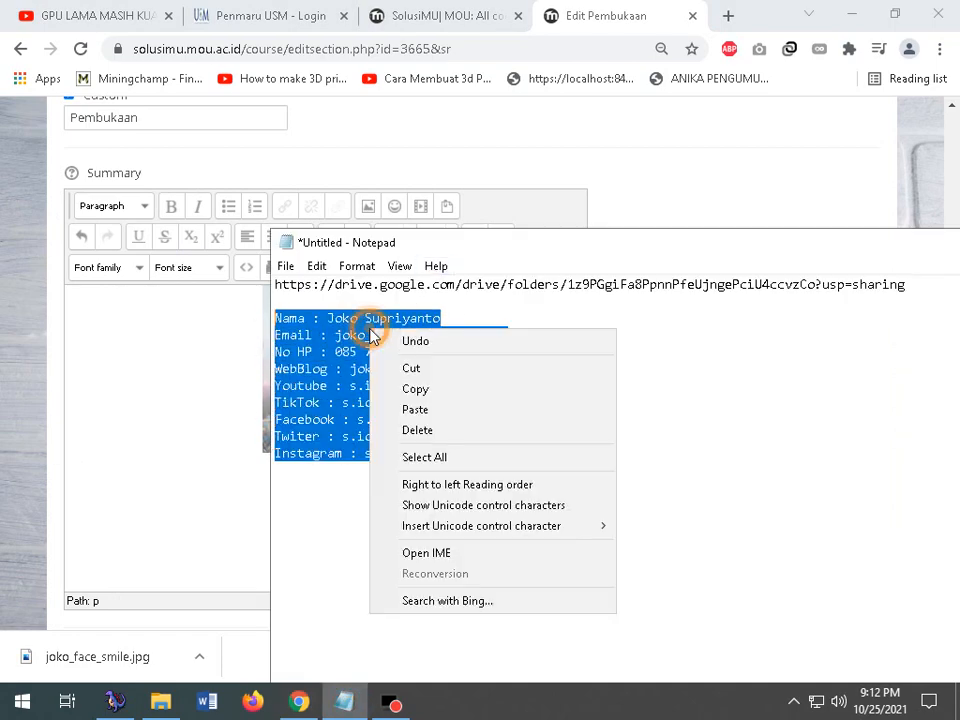
pyautogui.click(415, 388)
pyautogui.click(231, 470)
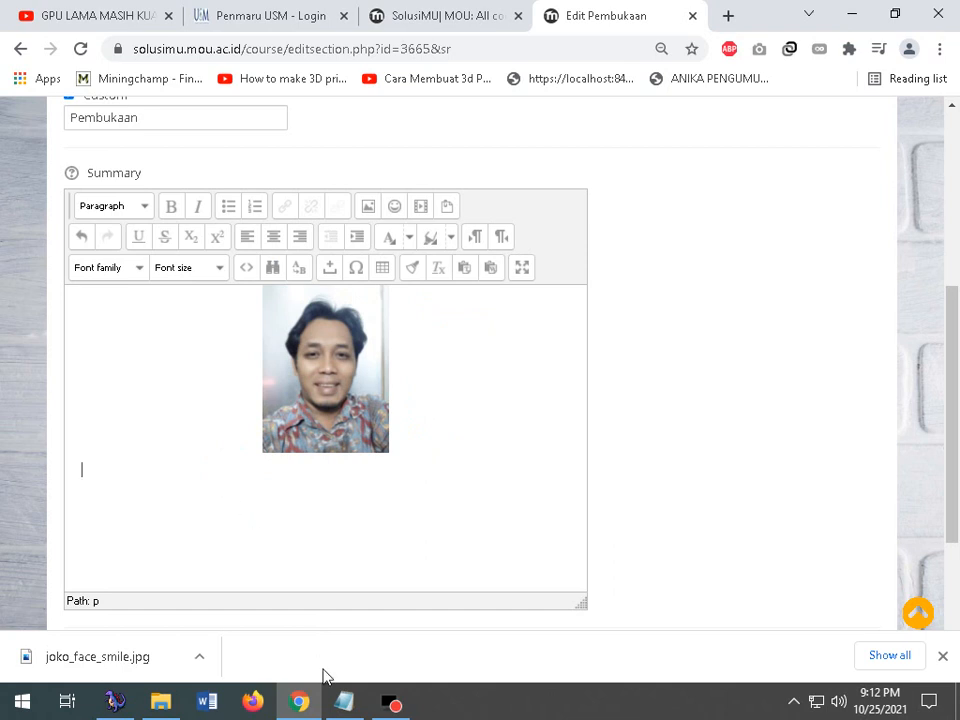
pyautogui.click(343, 700)
pyautogui.rightClick(389, 367)
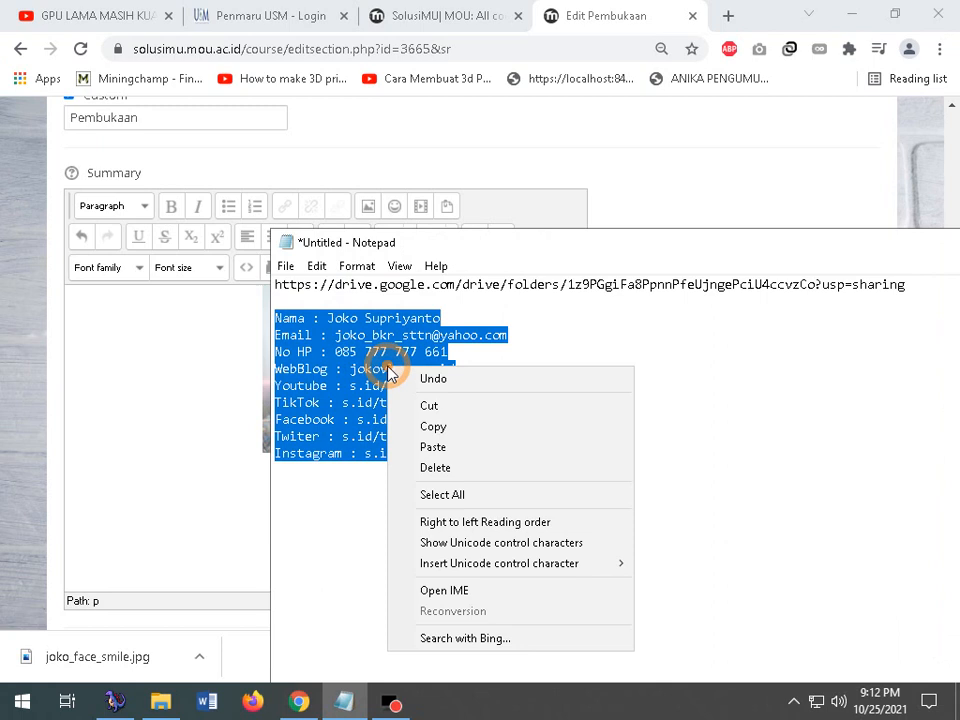
pyautogui.click(432, 427)
pyautogui.click(150, 480)
pyautogui.rightClick(149, 480)
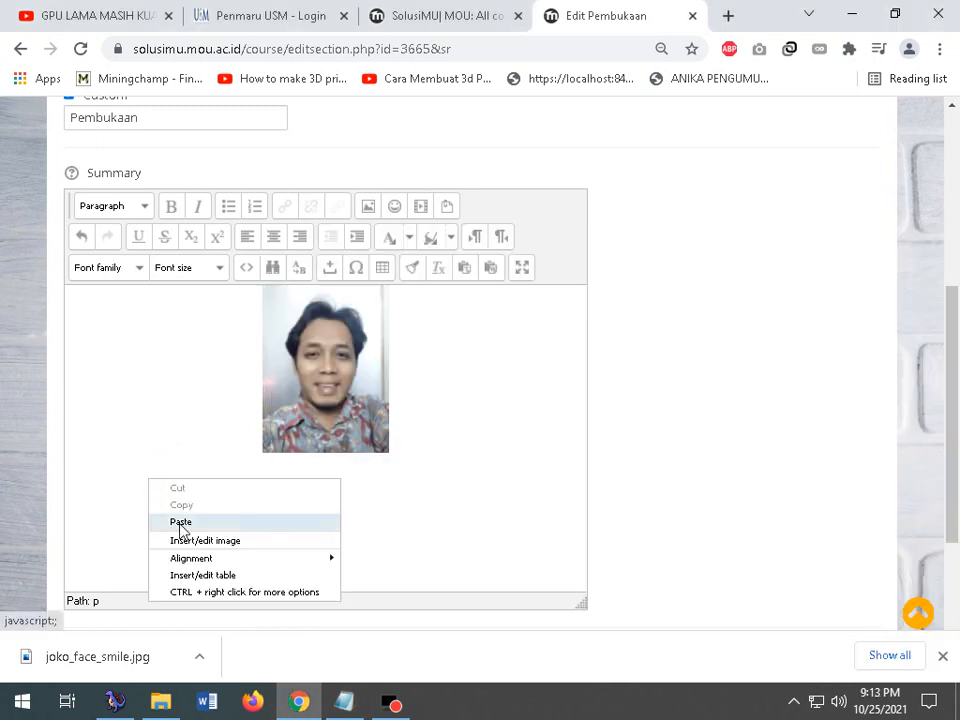
pyautogui.click(141, 468)
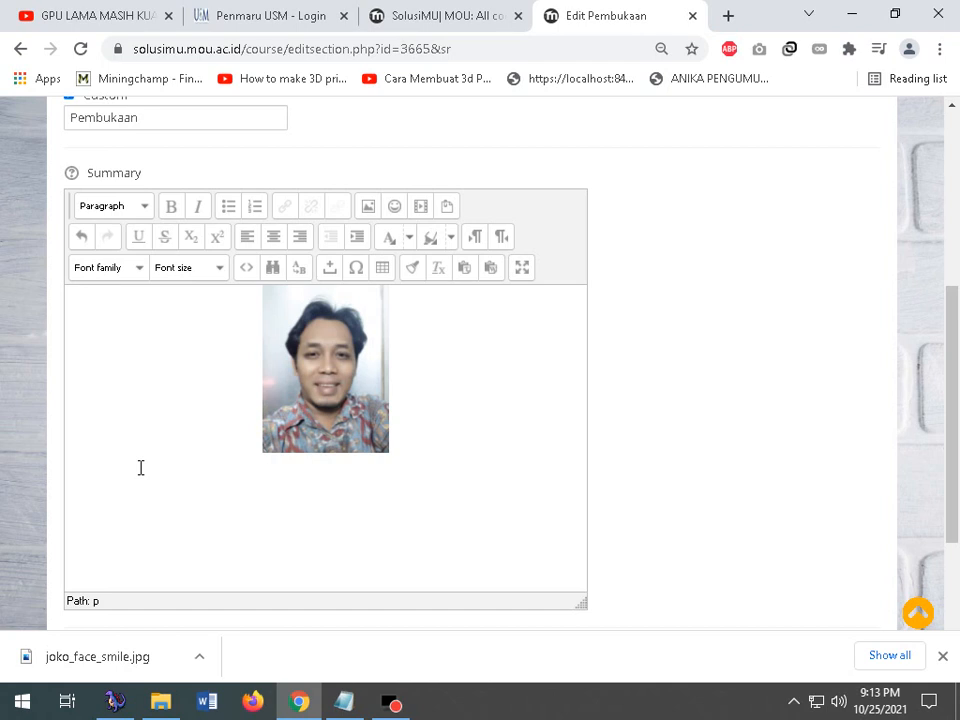
pyautogui.hotkey('ctrl', 'v')
# - Centre the pasted contact lines and insert an empty line between the No HP and WebBlog lines
pyautogui.moveTo(225, 577); pyautogui.dragTo(70, 448)
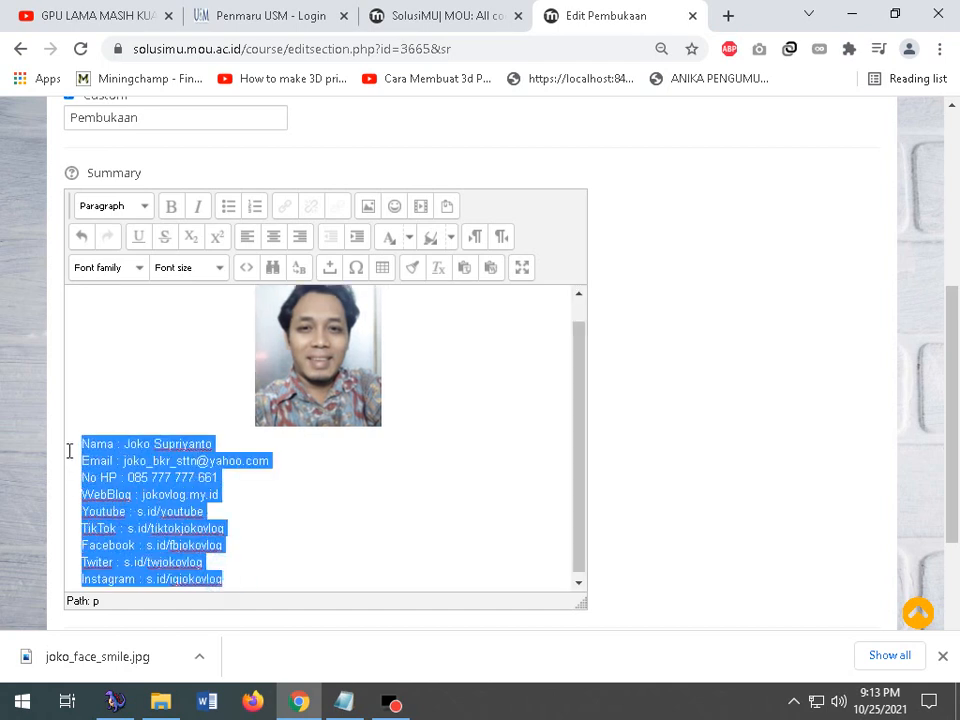
pyautogui.click(274, 236)
pyautogui.click(356, 478)
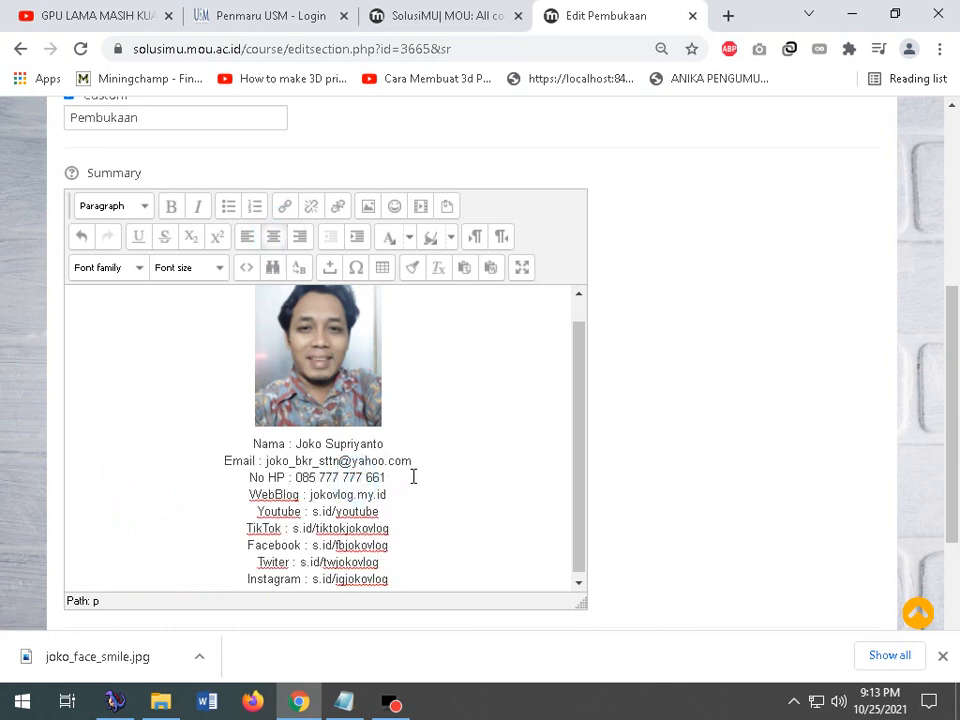
pyautogui.click(388, 478)
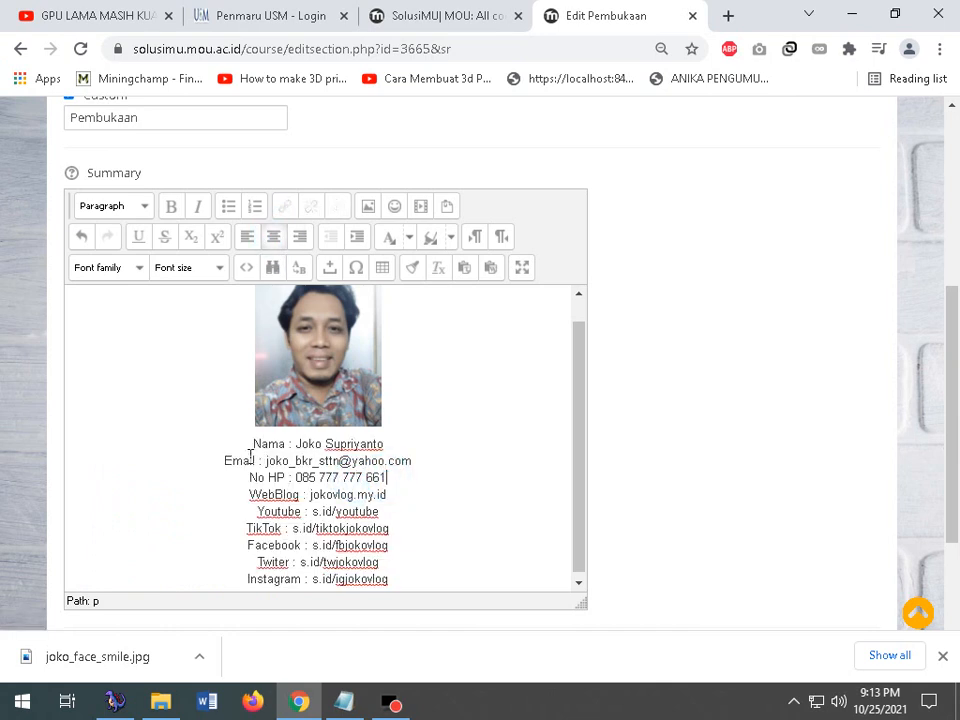
pyautogui.press('Return')
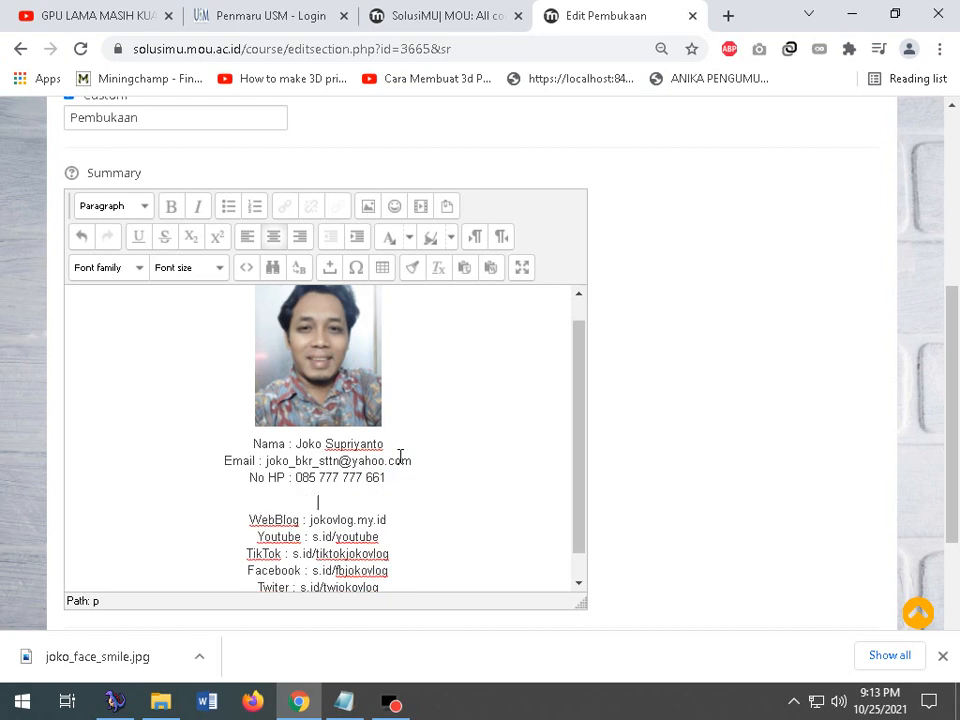
# - Copy the WebBlog address jokovlog.my.id and start a link on it with the target set to open in a new window (_blank)
pyautogui.click(339, 489)
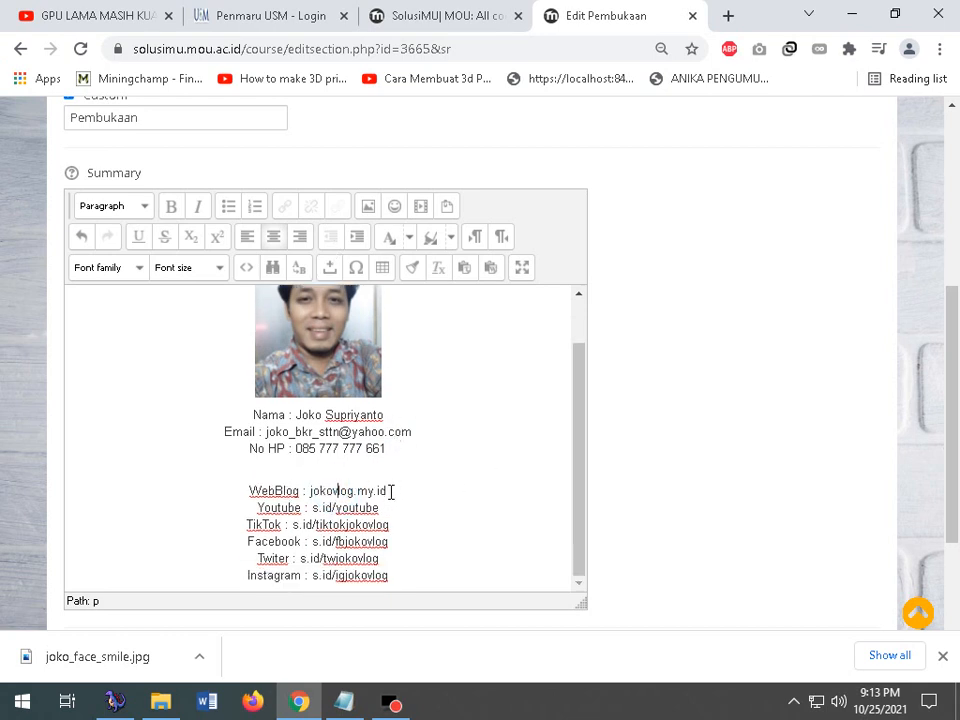
pyautogui.moveTo(389, 491); pyautogui.dragTo(312, 484)
pyautogui.rightClick(326, 490)
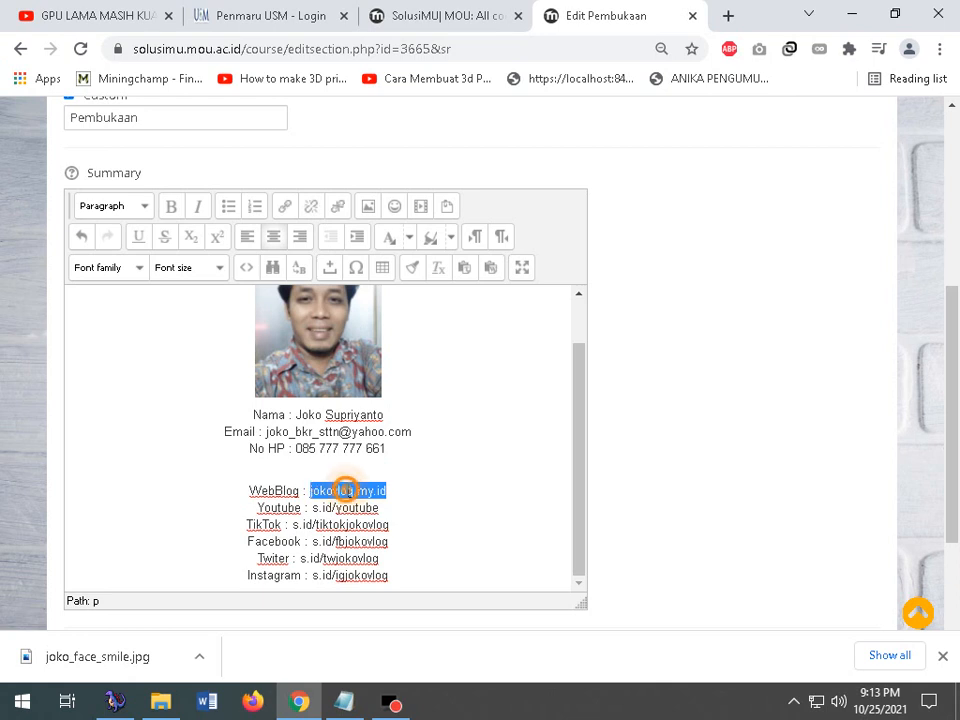
pyautogui.click(369, 514)
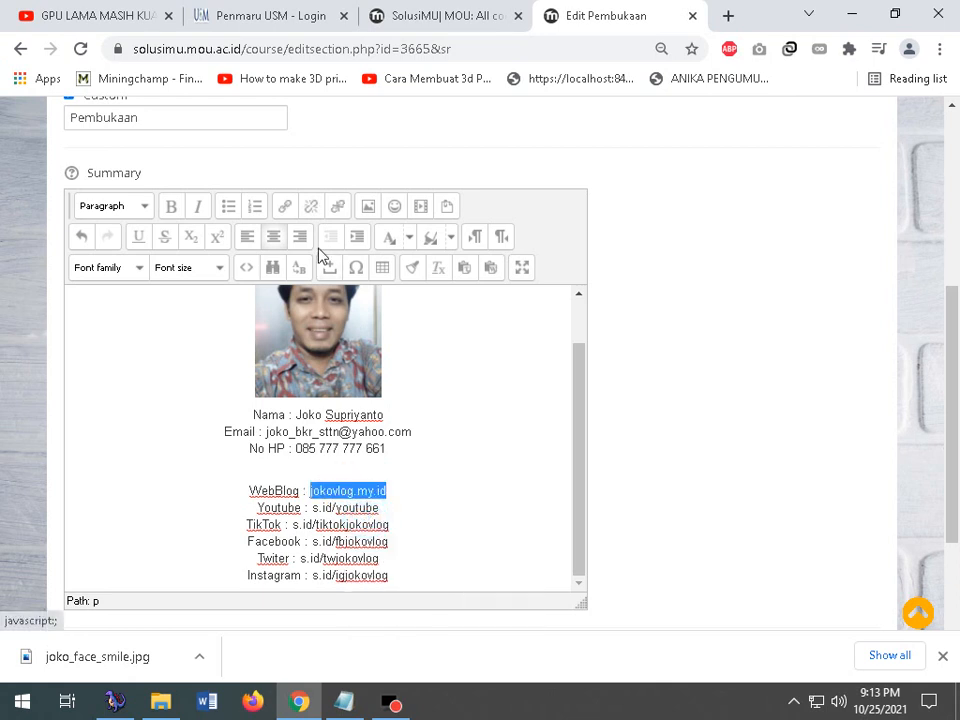
pyautogui.click(287, 205)
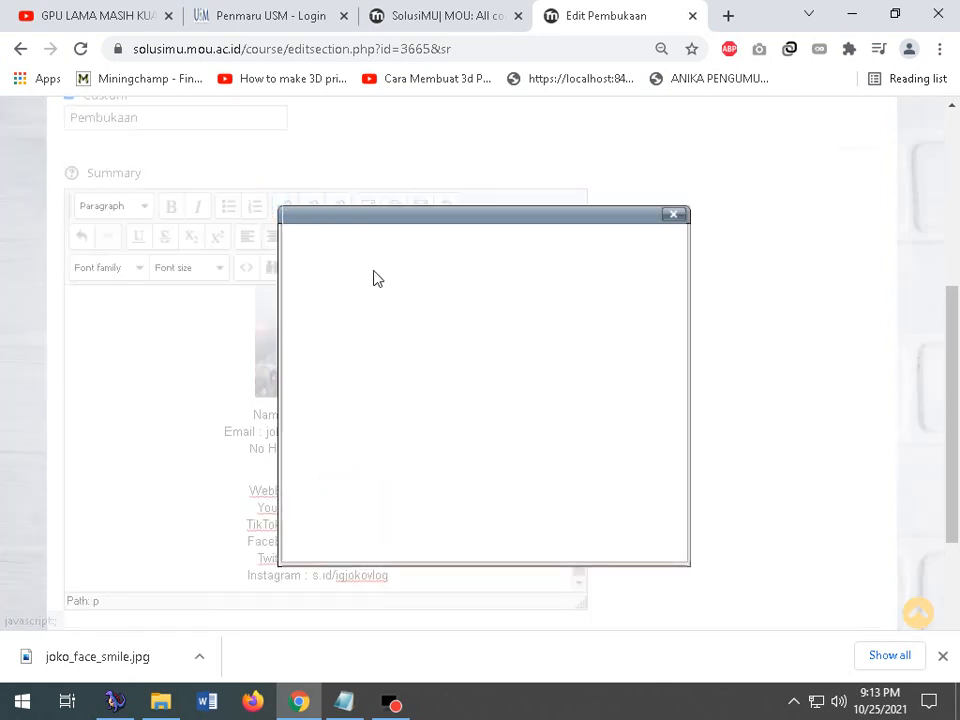
pyautogui.click(465, 299)
pyautogui.click(448, 324)
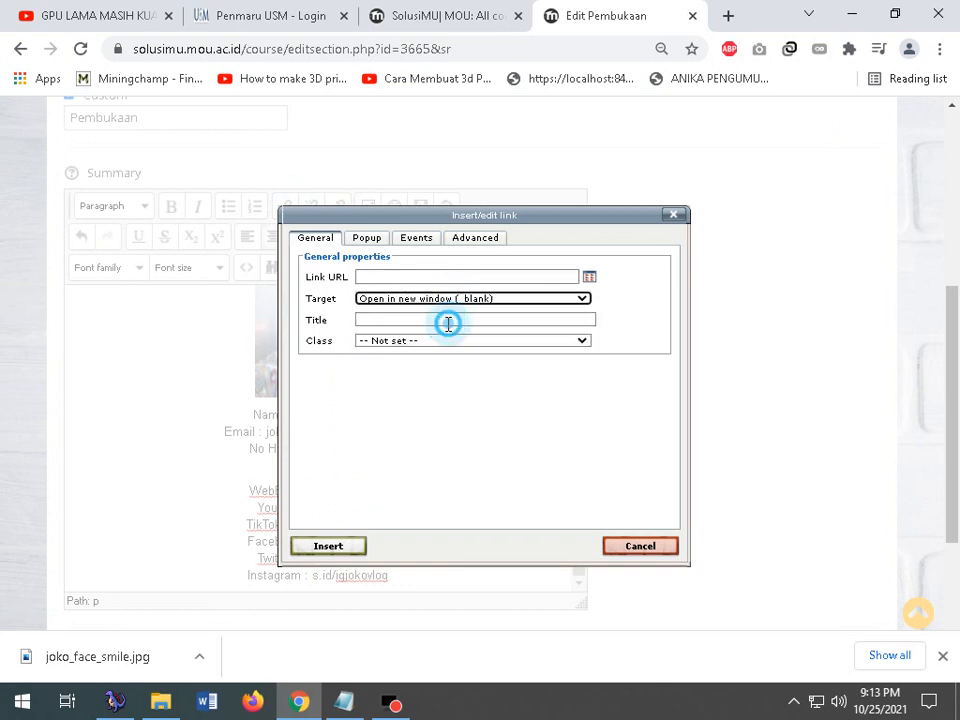
pyautogui.click(394, 277)
pyautogui.rightClick(394, 278)
pyautogui.click(442, 418)
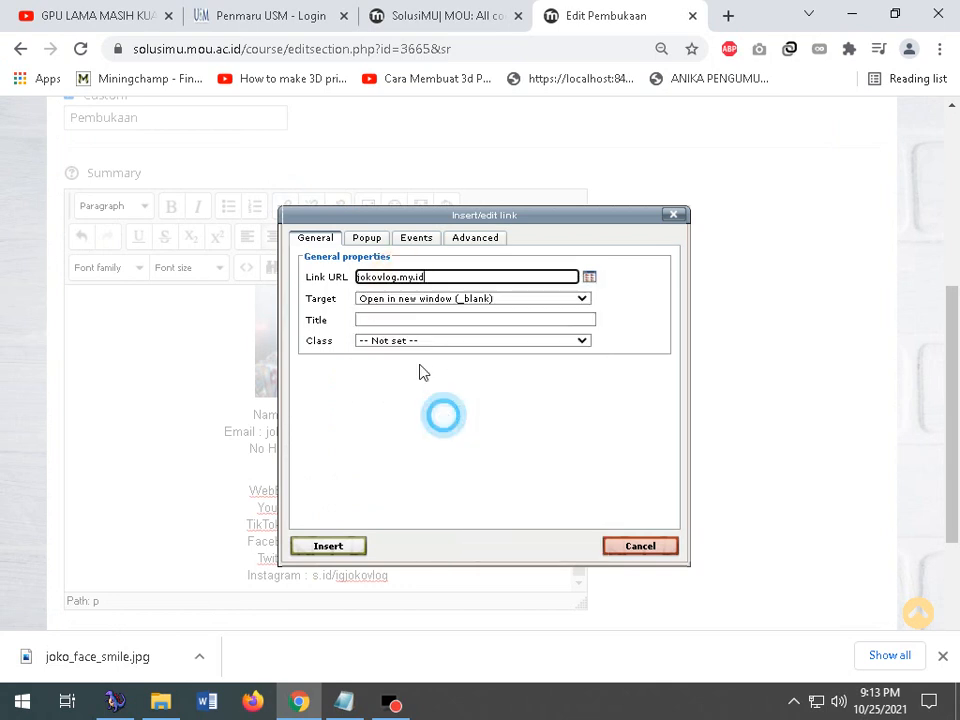
pyautogui.click(358, 274)
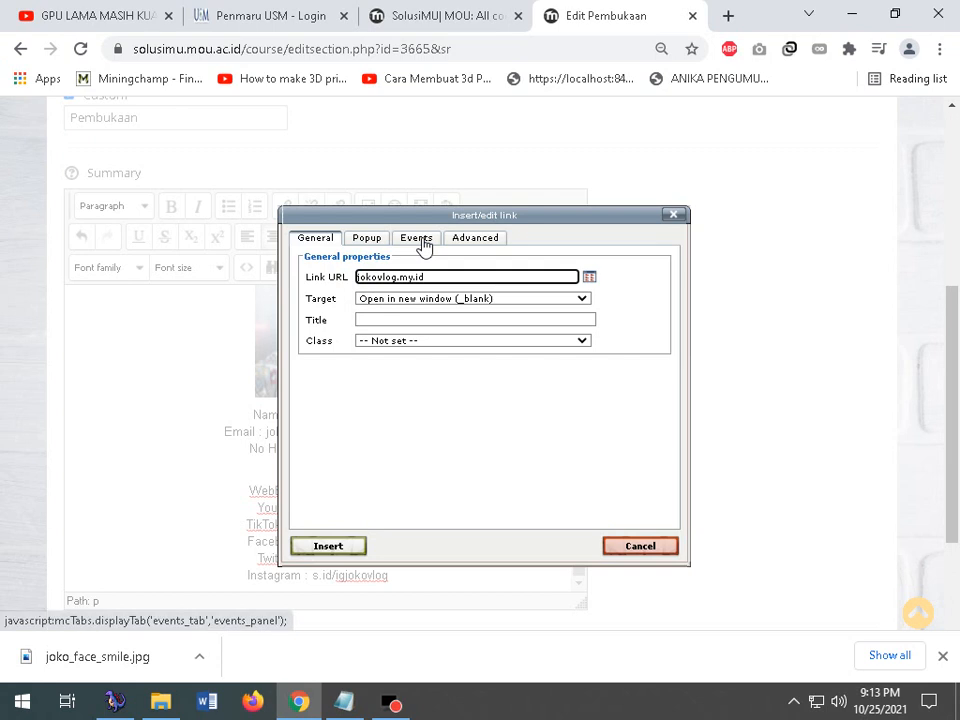
pyautogui.write('https://')
pyautogui.click(345, 546)
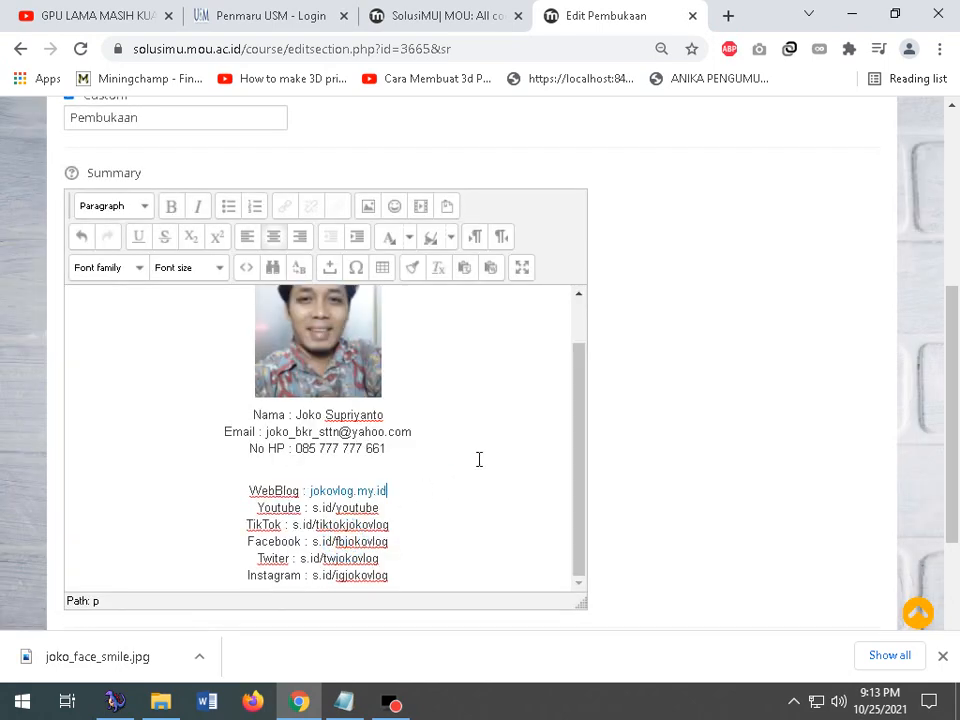
# - Save the changes to the Pembukaan topic
pyautogui.scroll(-2, 479, 459)
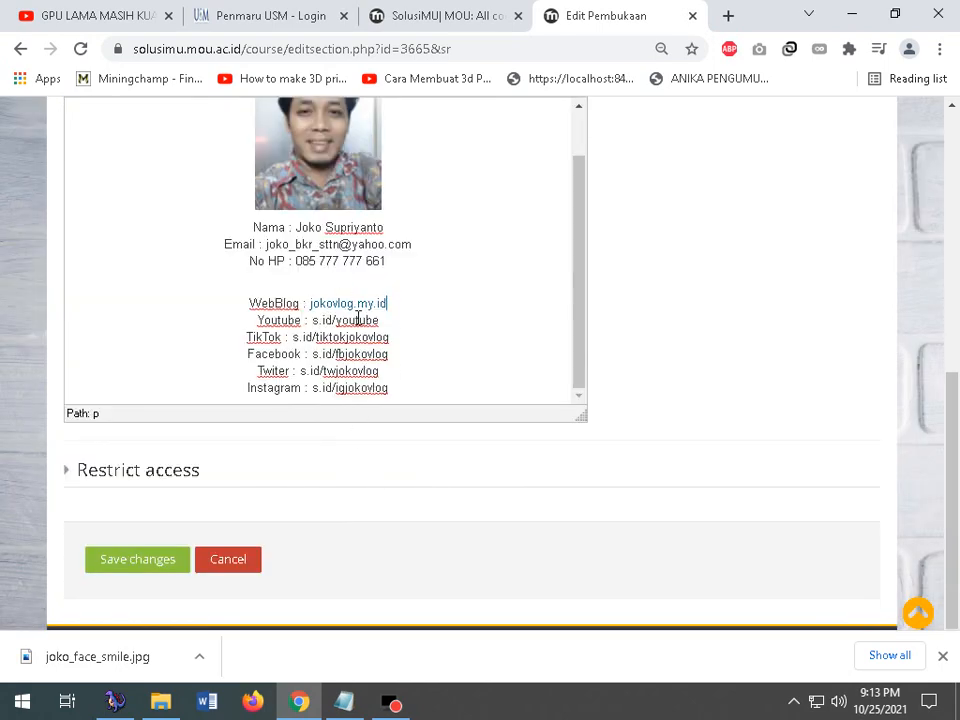
pyautogui.moveTo(381, 320); pyautogui.dragTo(324, 320)
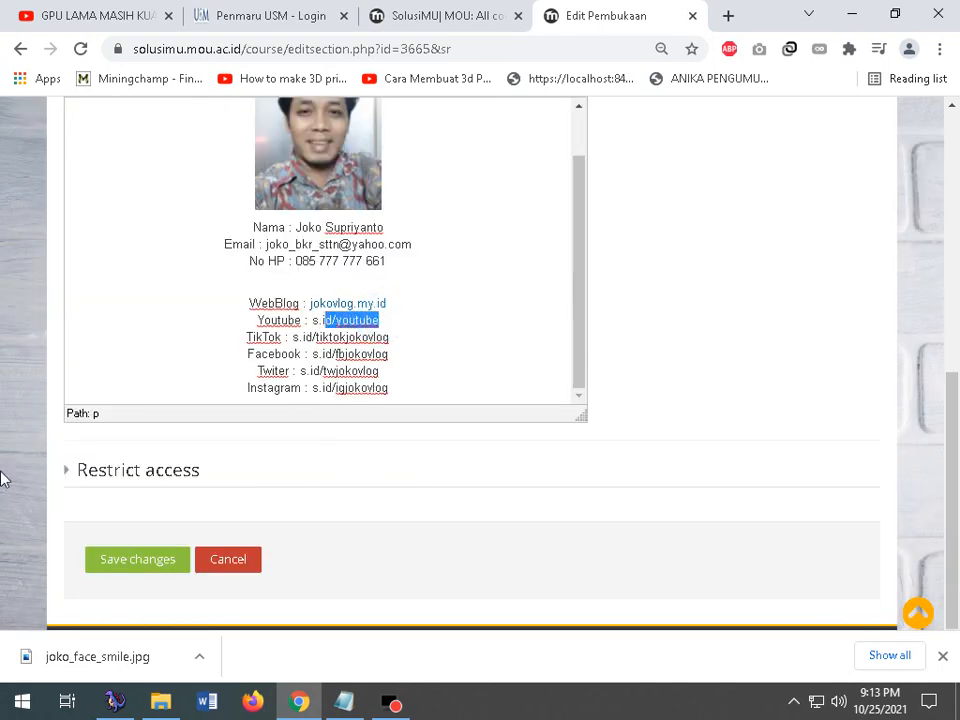
pyautogui.click(140, 560)
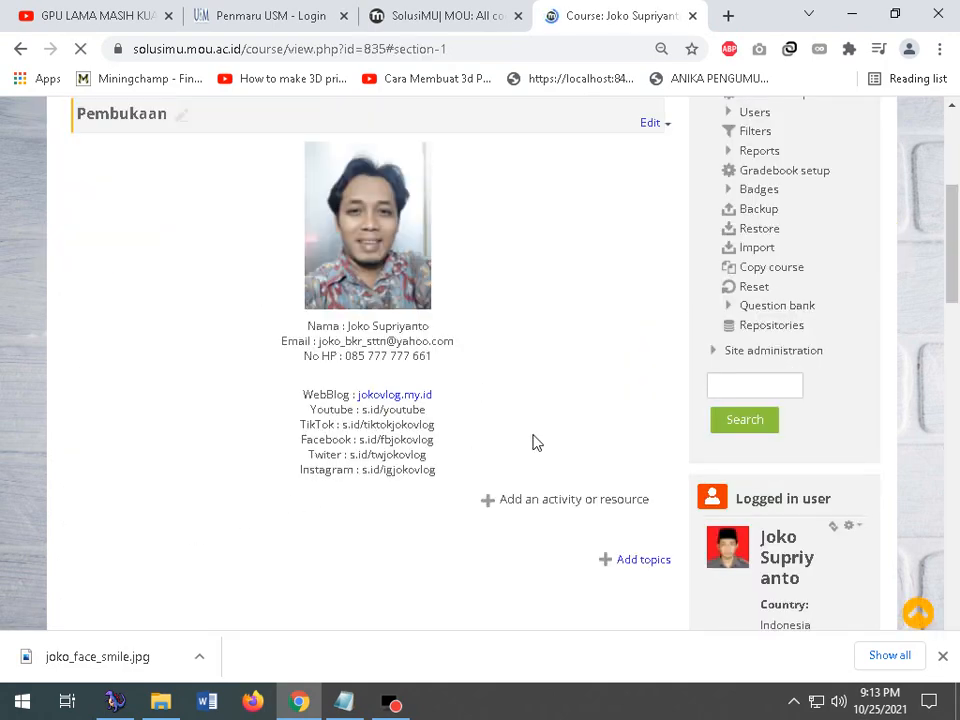
# - Check the saved Pembukaan topic on the course page and add 1 new topic below it
pyautogui.scroll(2, 530, 420)
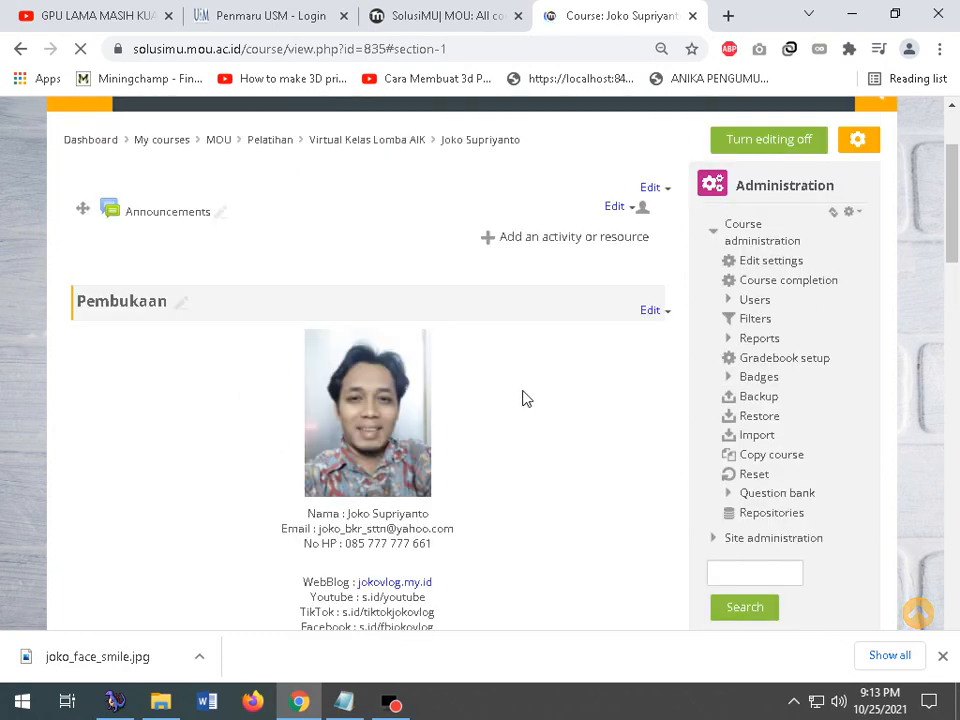
pyautogui.scroll(-3, 332, 439)
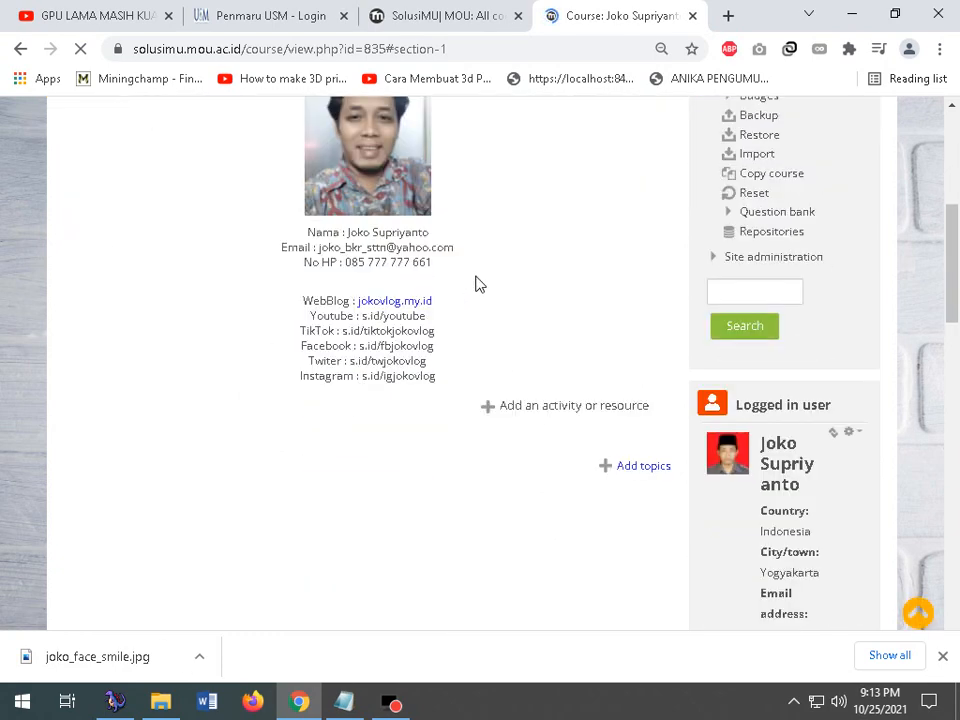
pyautogui.scroll(2, 478, 307)
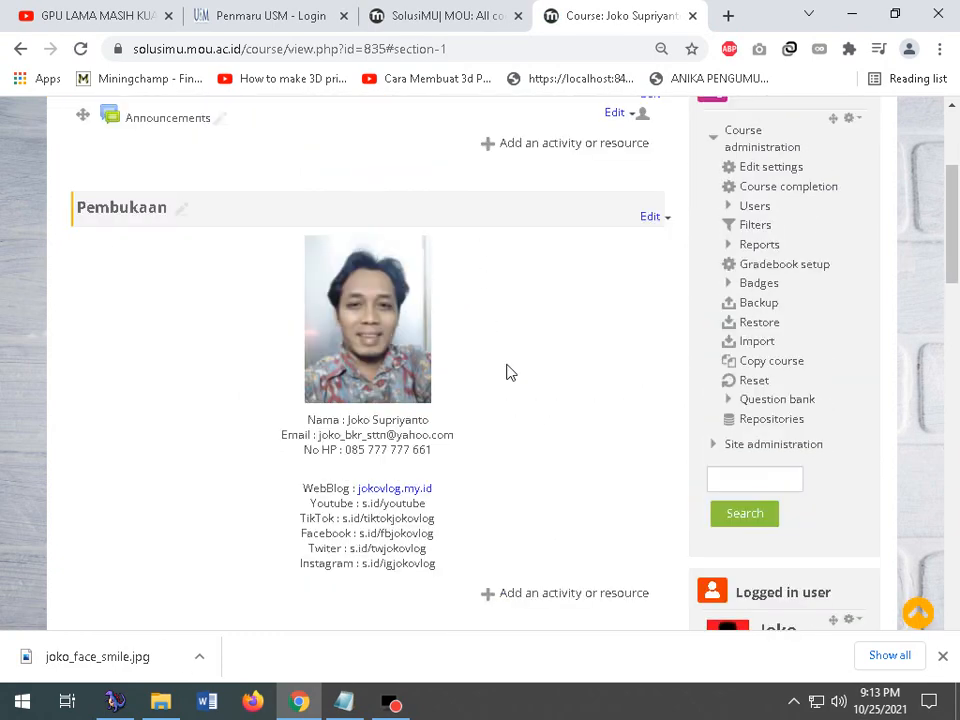
pyautogui.scroll(-2, 506, 372)
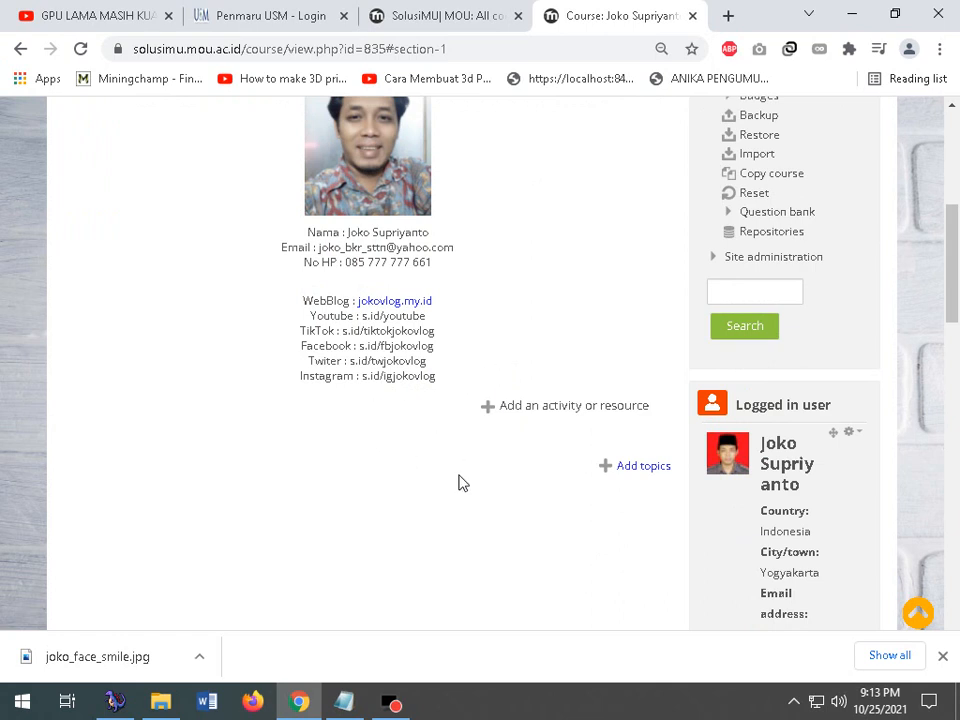
pyautogui.click(648, 468)
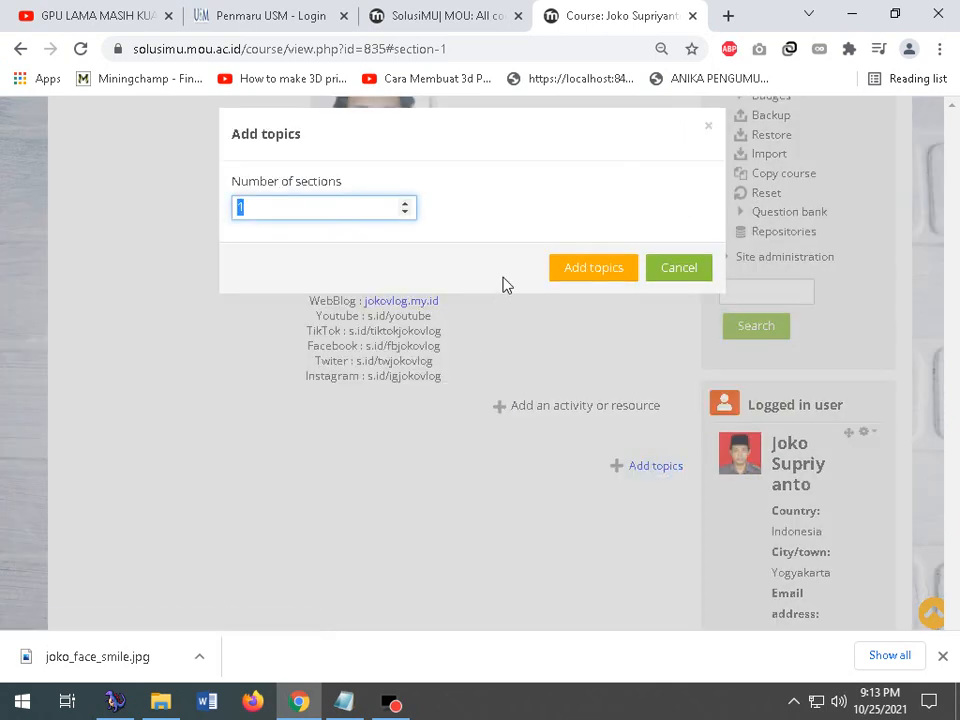
pyautogui.click(581, 268)
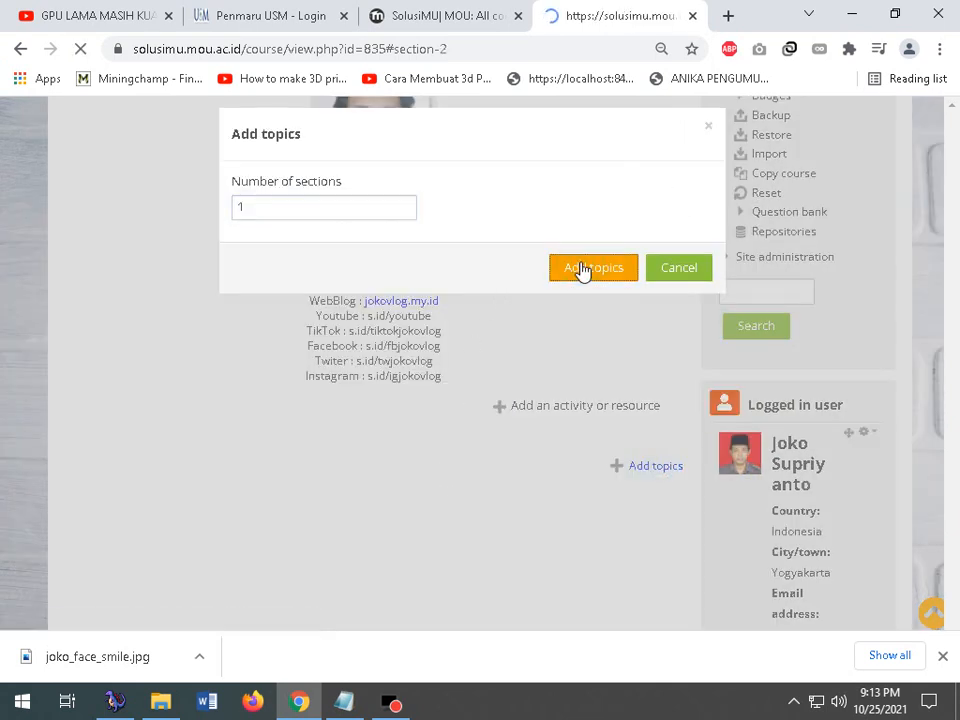
# - Rename the new topic below Pembukaan to "Pertemuan 01"
pyautogui.scroll(4, 512, 392)
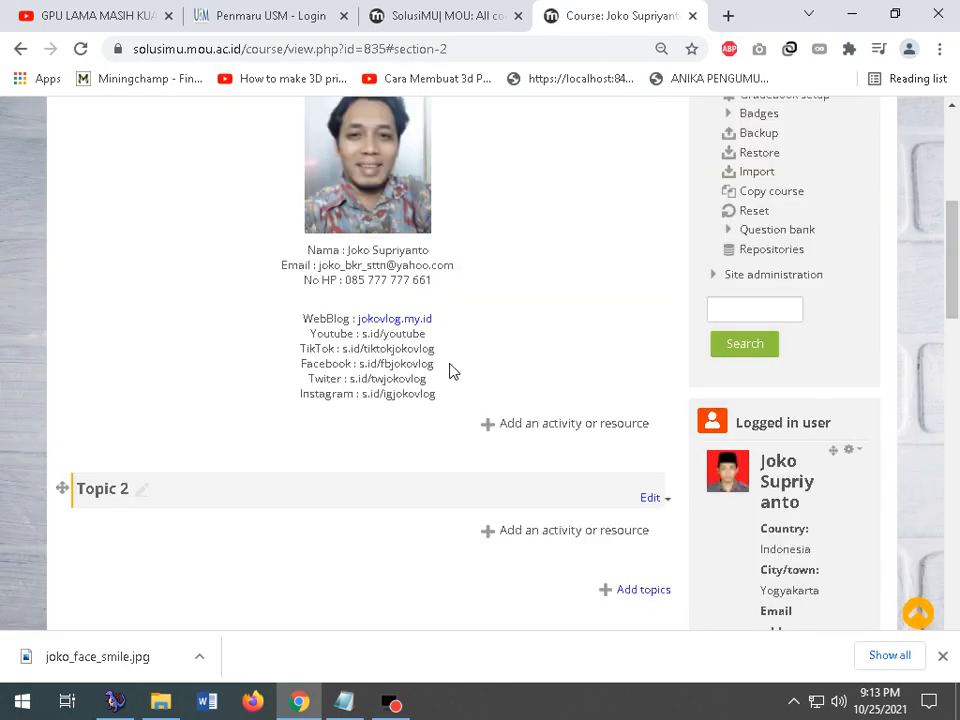
pyautogui.scroll(5, 449, 371)
pyautogui.scroll(-5, 467, 414)
pyautogui.scroll(2, 214, 540)
pyautogui.scroll(-2, 125, 470)
pyautogui.click(145, 492)
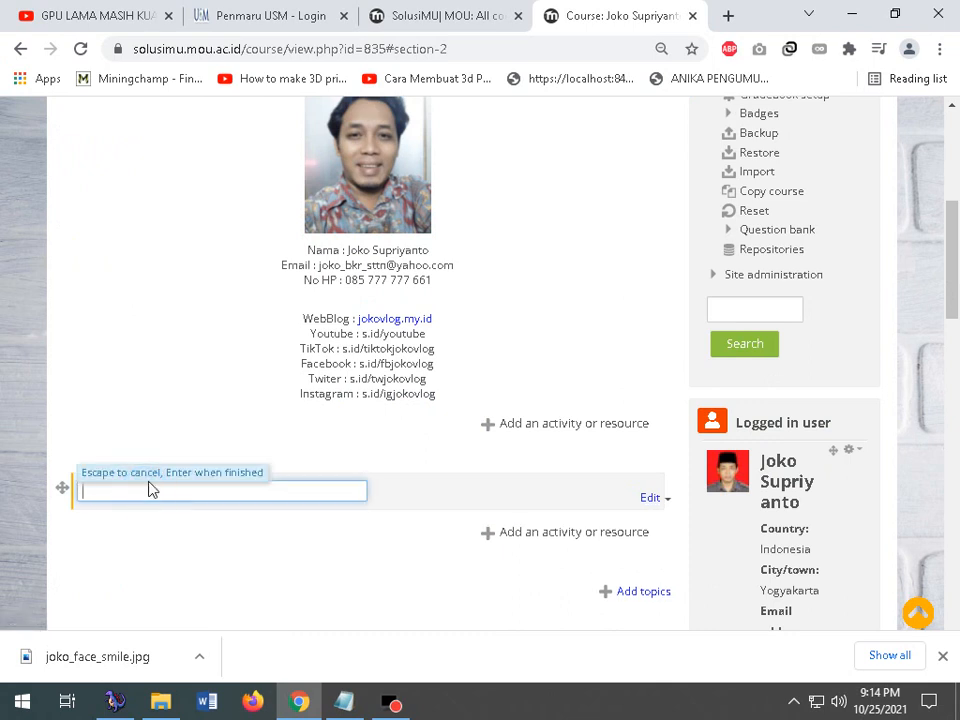
pyautogui.write('Per')
pyautogui.write('tem')
pyautogui.write('uan')
pyautogui.write(' 2')
pyautogui.press('Return')
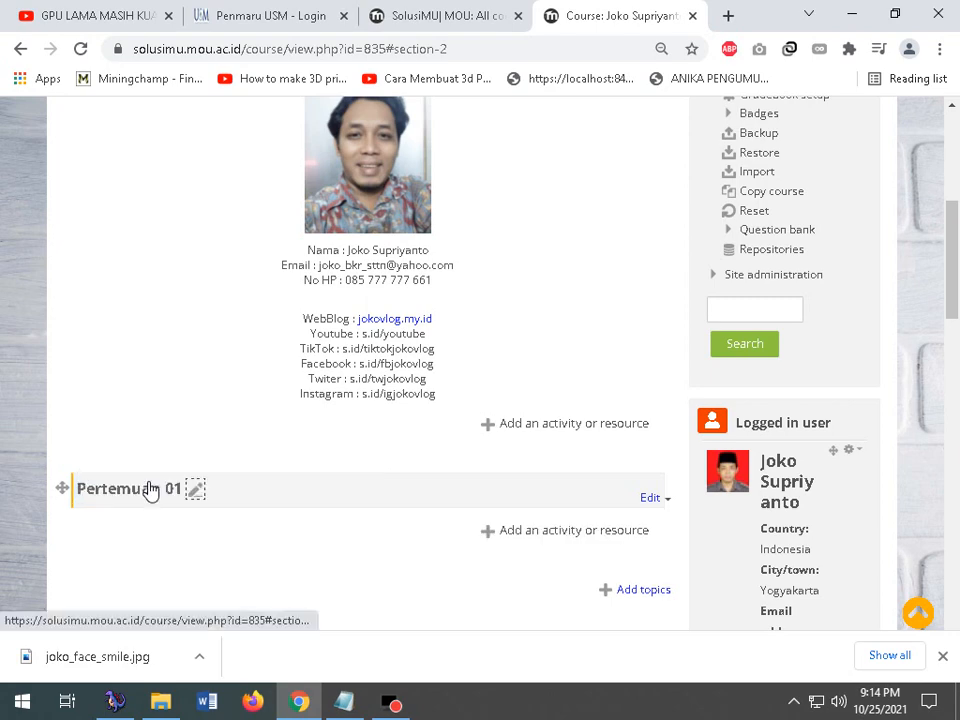
pyautogui.scroll(-2, 337, 445)
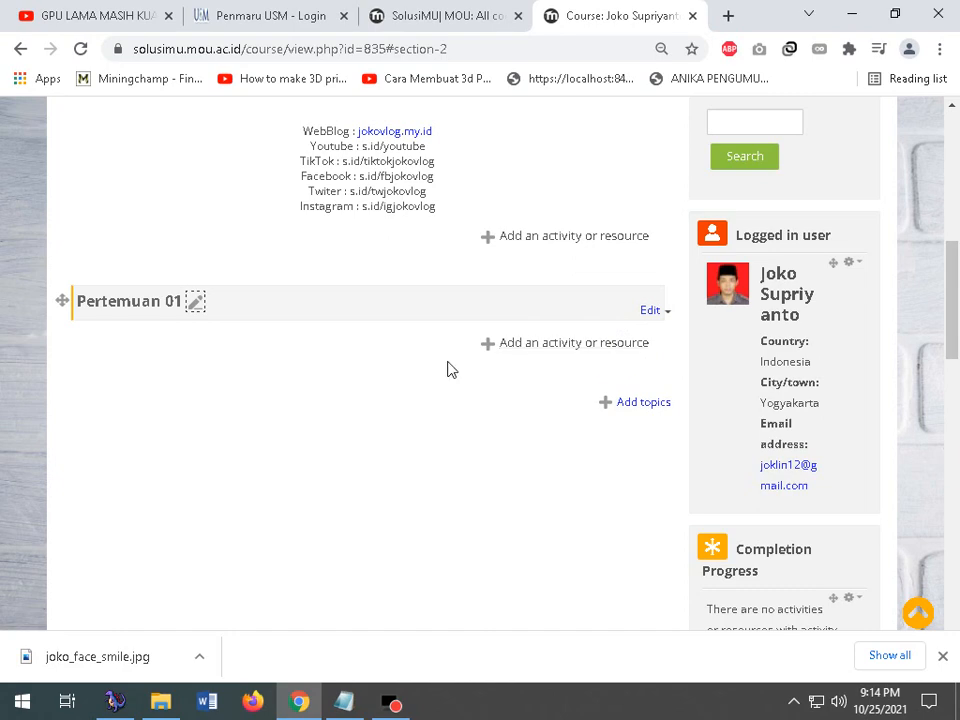
pyautogui.scroll(2, 450, 369)
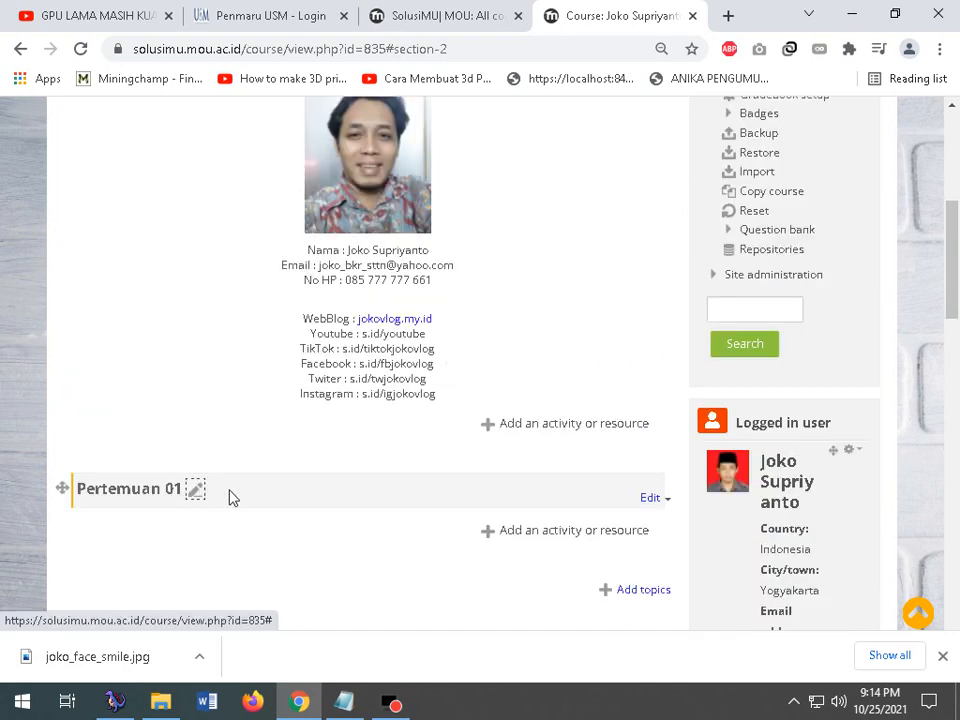
# - Return to the course being built and open the Pembukaan topic's settings for editing
pyautogui.scroll(3, 435, 500)
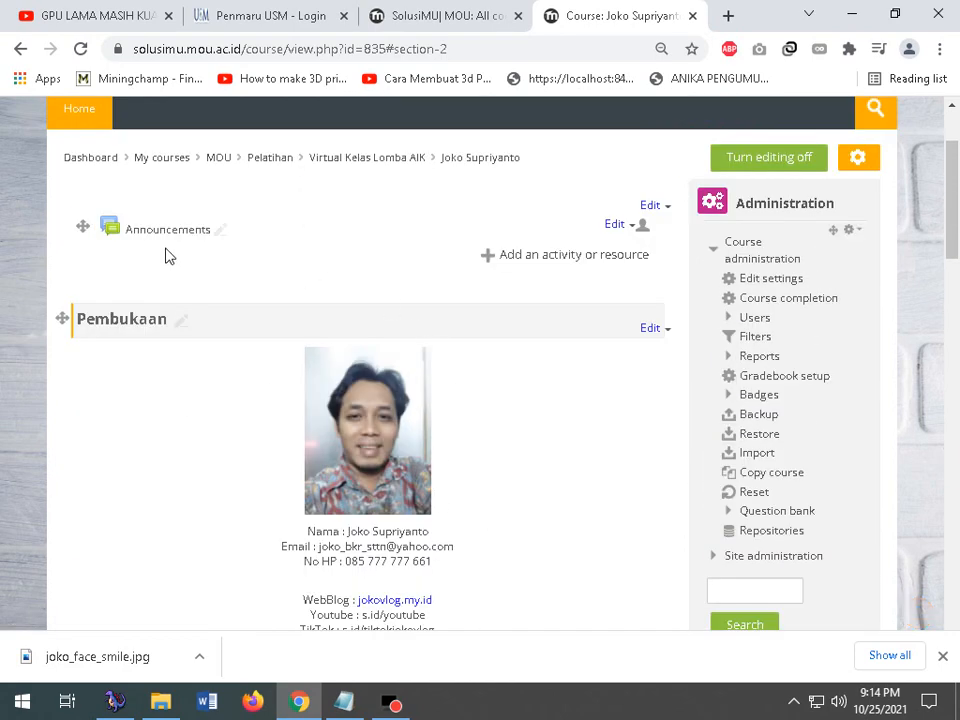
pyautogui.scroll(-3, 531, 490)
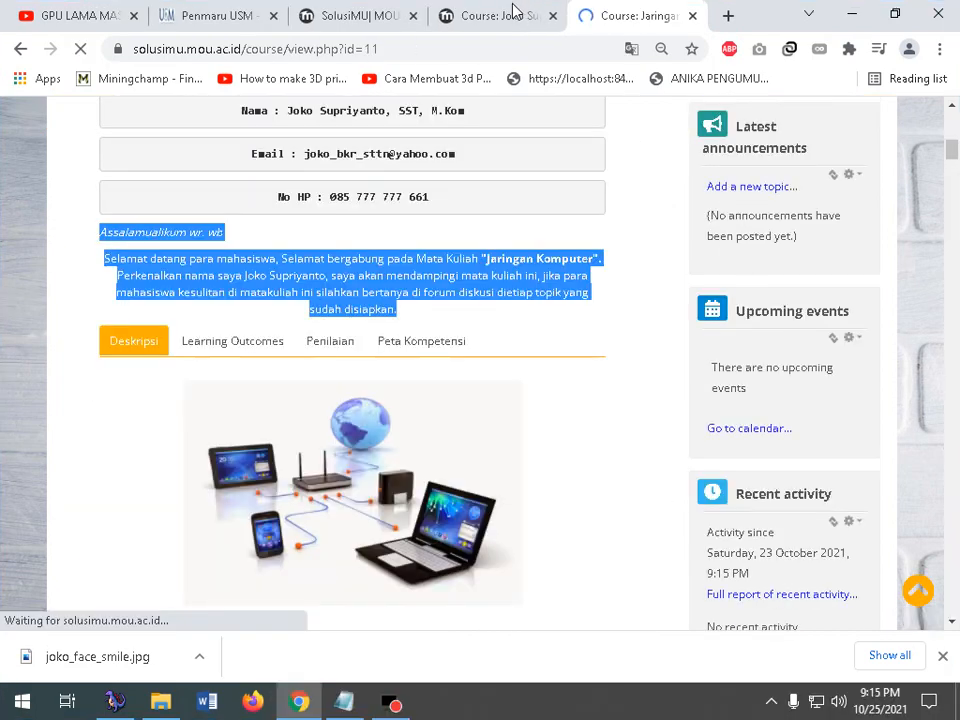
pyautogui.click(513, 10)
pyautogui.scroll(-2, 450, 306)
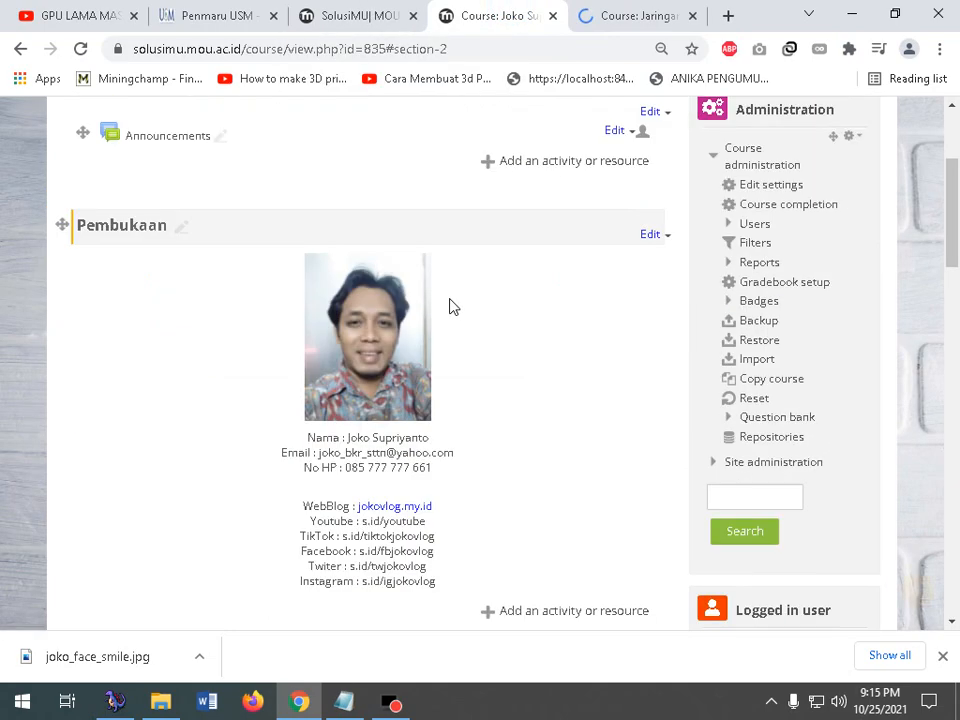
pyautogui.click(652, 237)
pyautogui.click(660, 258)
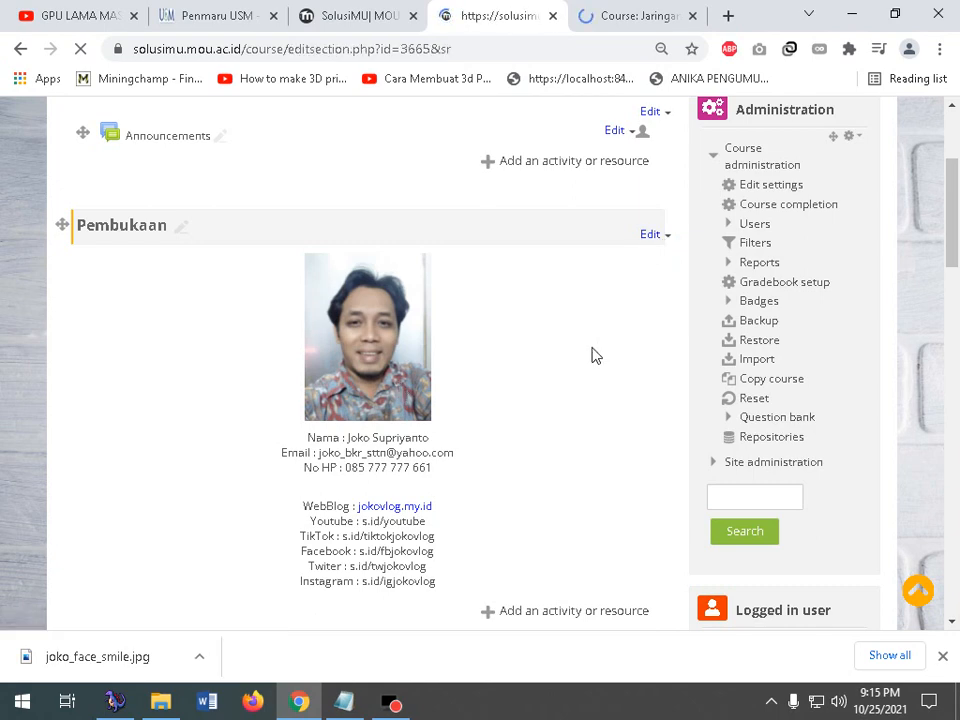
pyautogui.scroll(-5, 595, 356)
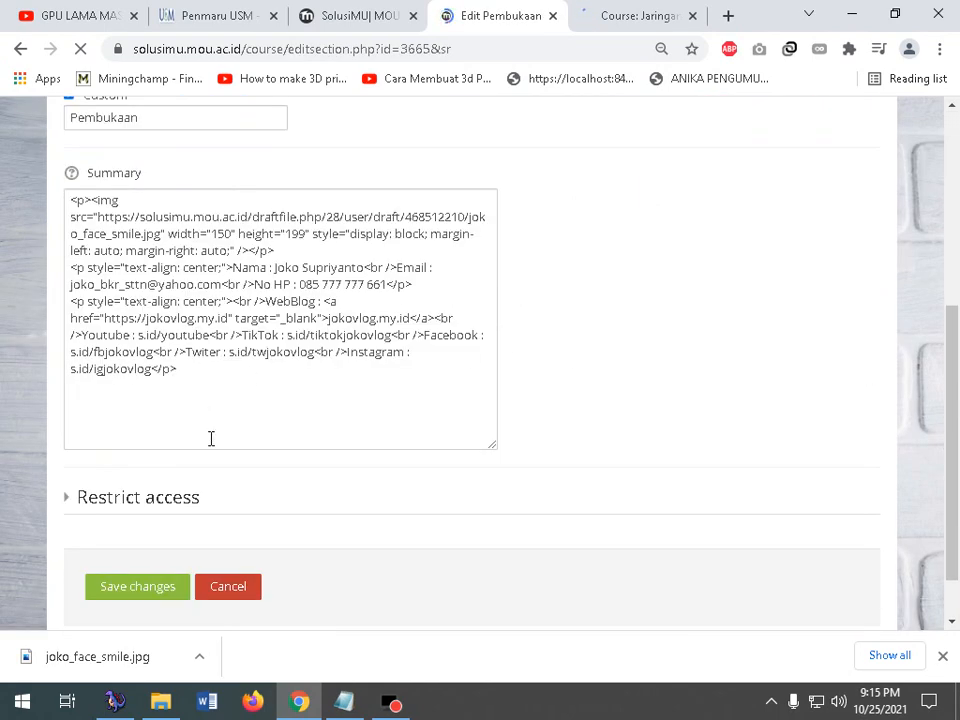
# - Enlarge the summary editor and paste the "Assalamualikum wr. wb" greeting with the Jaringan Komputer welcome paragraph below the Instagram line
pyautogui.scroll(-1, 425, 447)
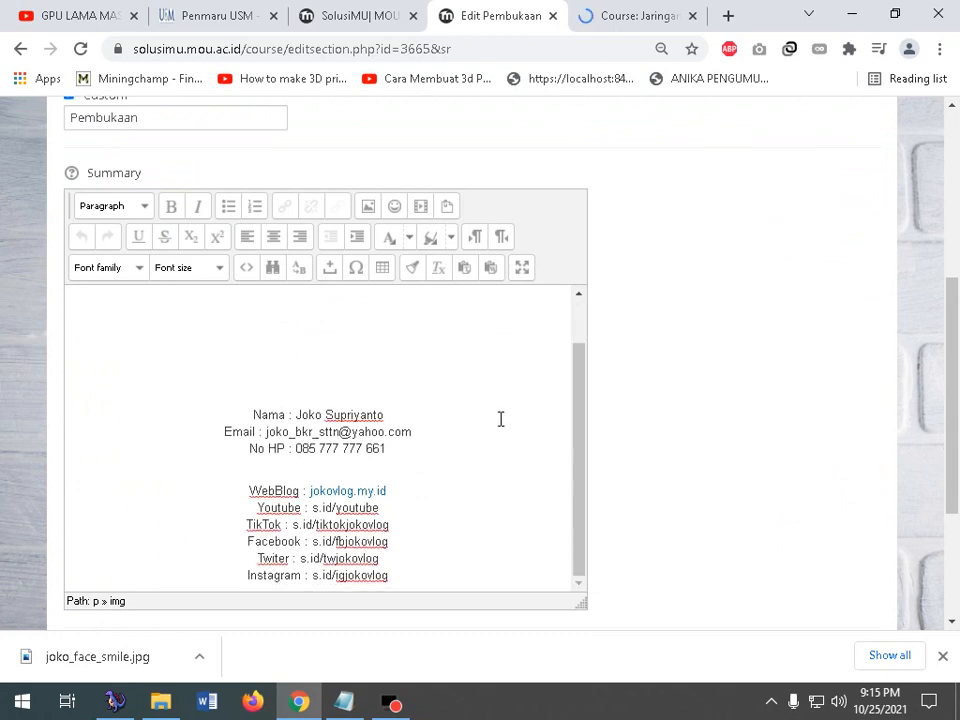
pyautogui.scroll(-2, 571, 455)
pyautogui.moveTo(580, 416); pyautogui.dragTo(864, 524)
pyautogui.click(602, 448)
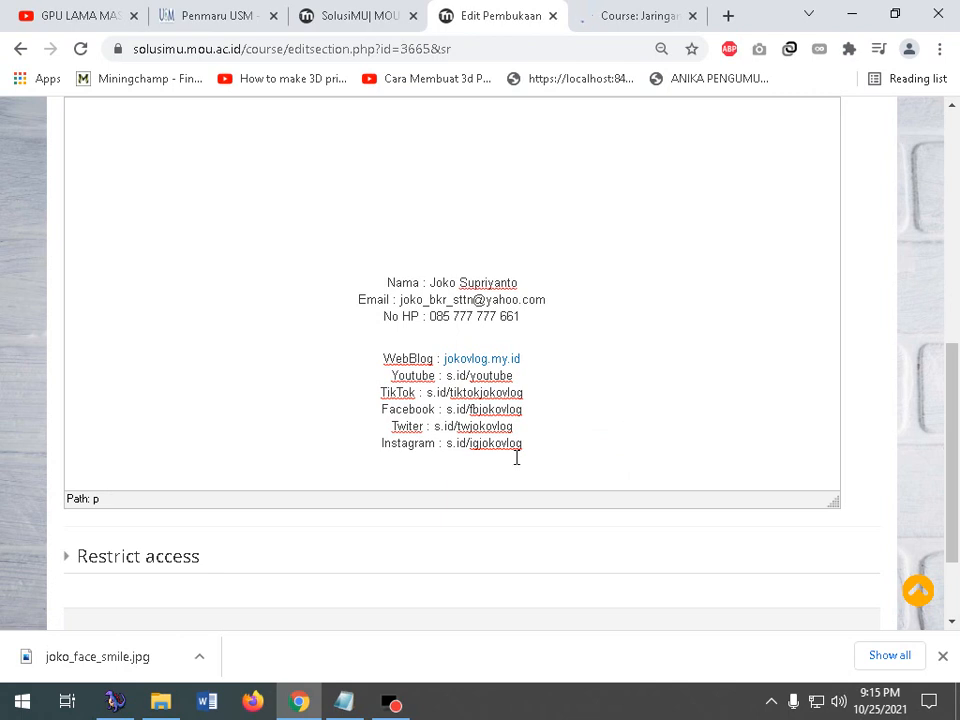
pyautogui.write('Assalamualaikum wr. wb Selamat datang para mahasiswa, Selamat bergabung pada Mata Kuliah "Jaringan Komputer". Perkenalkan nama saya Joko Supriyanto, saya akan mendampingi mata kuliah ini, jika para mahasiswa kesulitan di matakuliah ini silahkan bertanya di forum diskusi dietiap topik yang sudah disiapkan.')
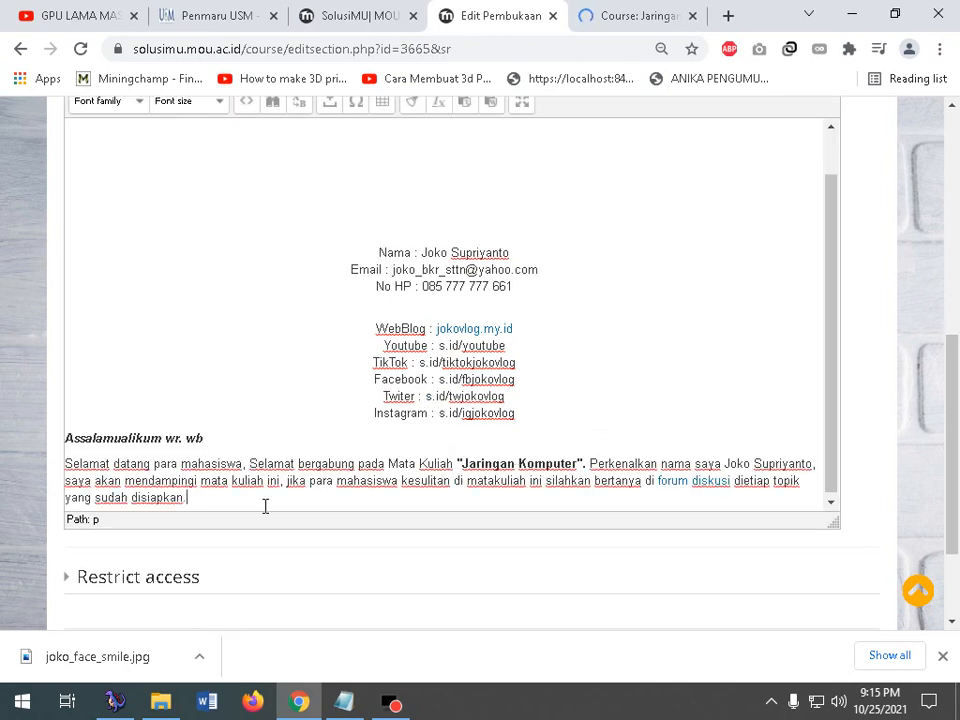
# - Copy the Deskripsi Matakuliah and Capaian Pembelajaran text from the Jaringan Komputer course and paste it below the welcome paragraph in the Pembukaan summary
pyautogui.press('Return')
pyautogui.click(605, 17)
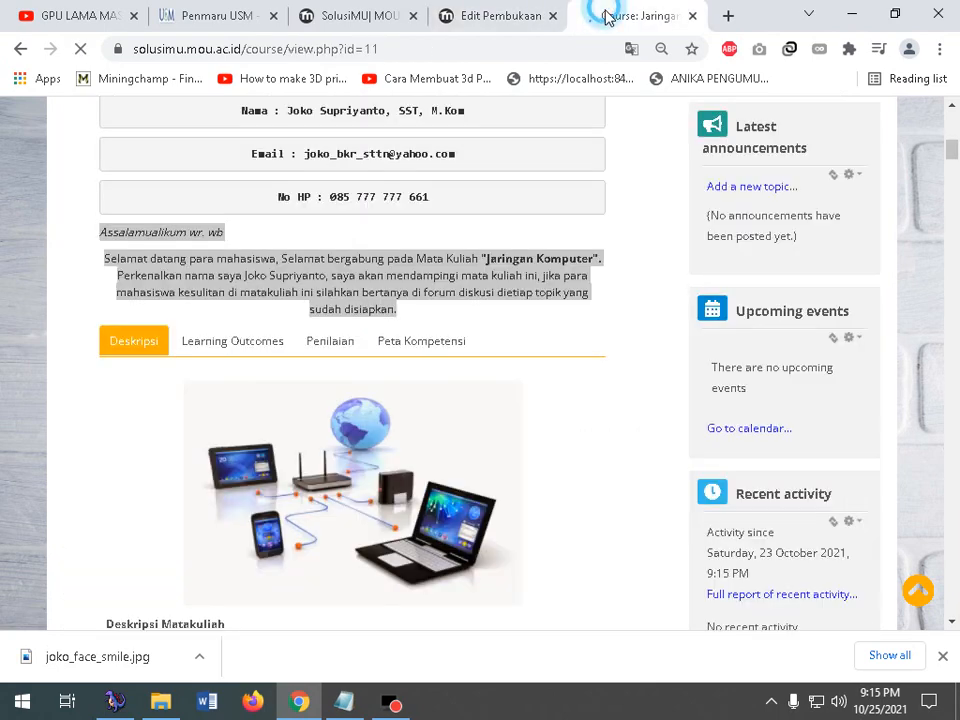
pyautogui.scroll(-3, 111, 392)
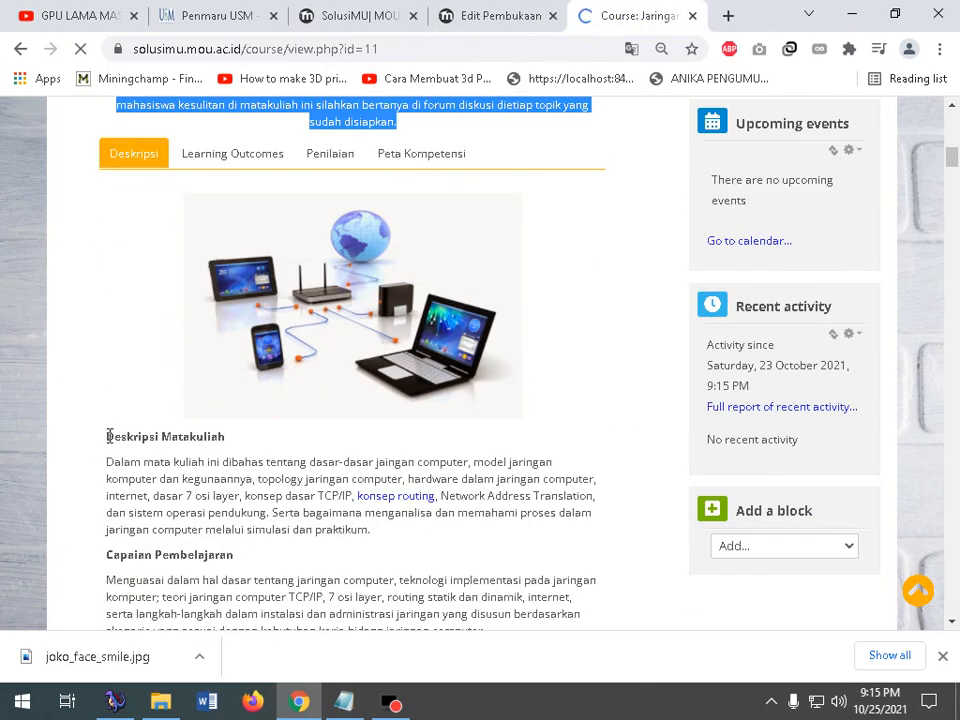
pyautogui.moveTo(107, 436); pyautogui.dragTo(350, 541)
pyautogui.scroll(-3, 306, 574)
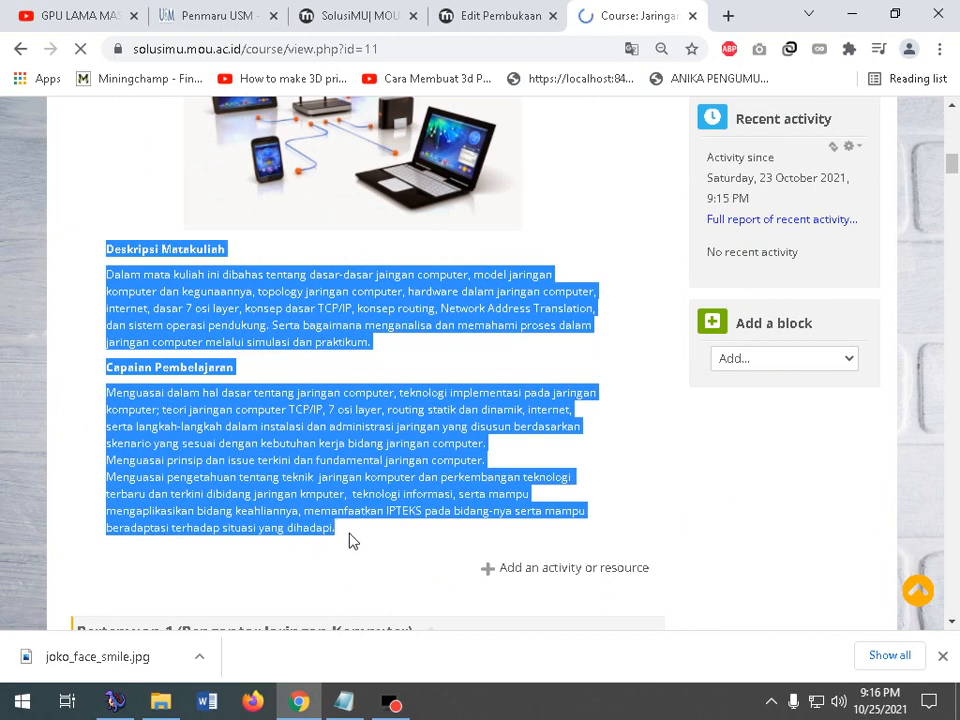
pyautogui.rightClick(312, 410)
pyautogui.click(345, 426)
pyautogui.click(500, 18)
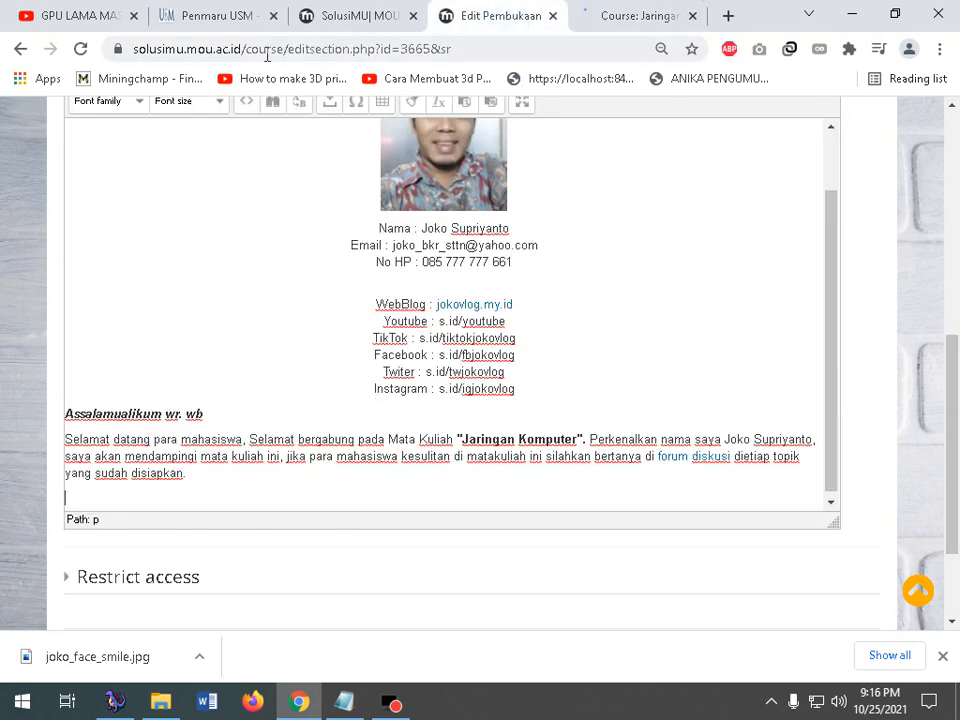
pyautogui.hotkey('ctrl', 'v')
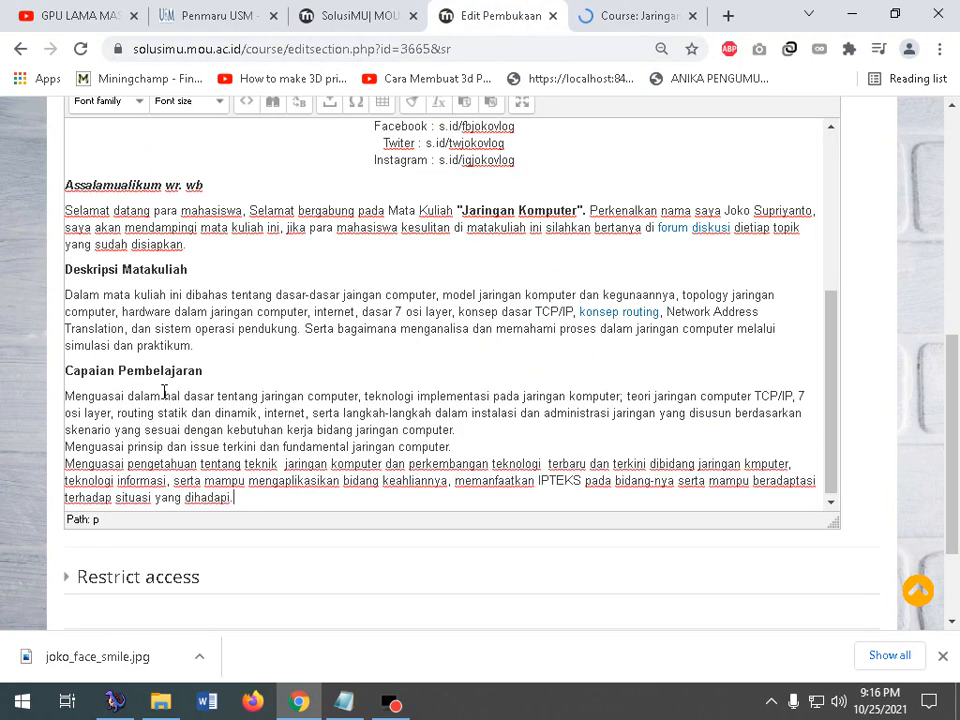
# - Copy the Learning Outcomes section with its six-item list from the Jaringan Komputer course and paste it below Capaian Pembelajaran in the Pembukaan summary
pyautogui.hotkey('ctrl', 'Tab')
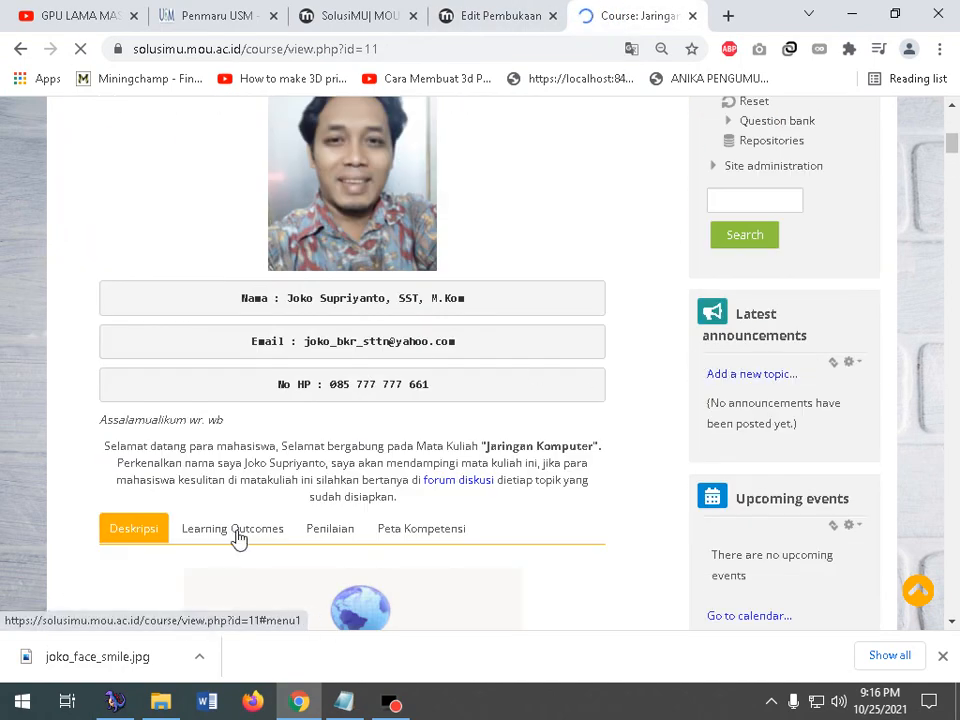
pyautogui.click(236, 535)
pyautogui.scroll(-2, 564, 479)
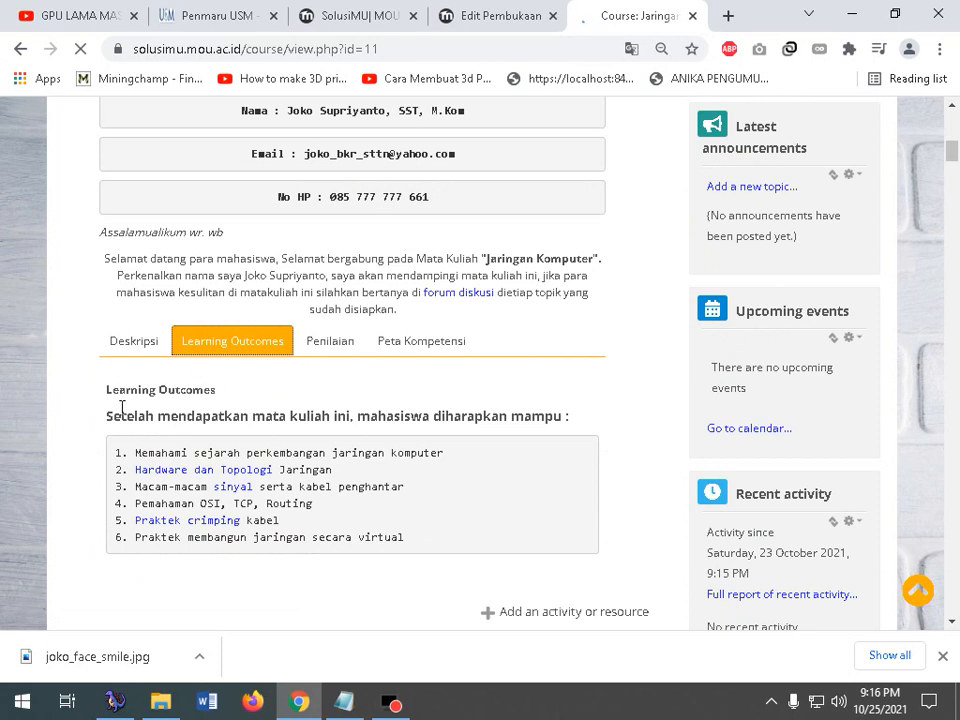
pyautogui.moveTo(108, 390); pyautogui.dragTo(431, 549)
pyautogui.rightClick(283, 473)
pyautogui.click(311, 482)
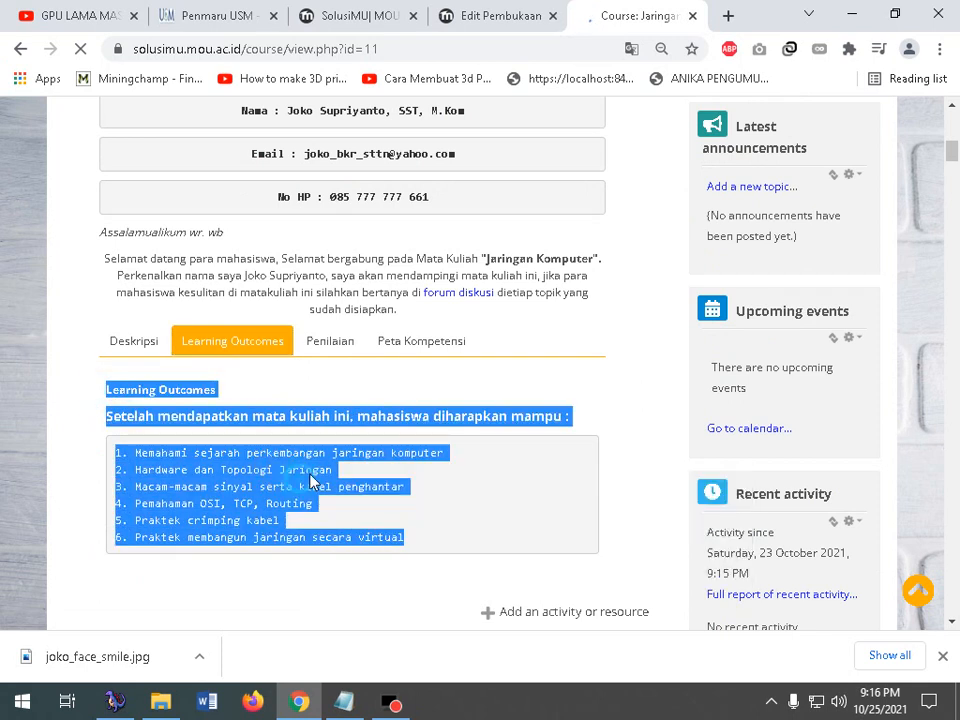
pyautogui.click(369, 12)
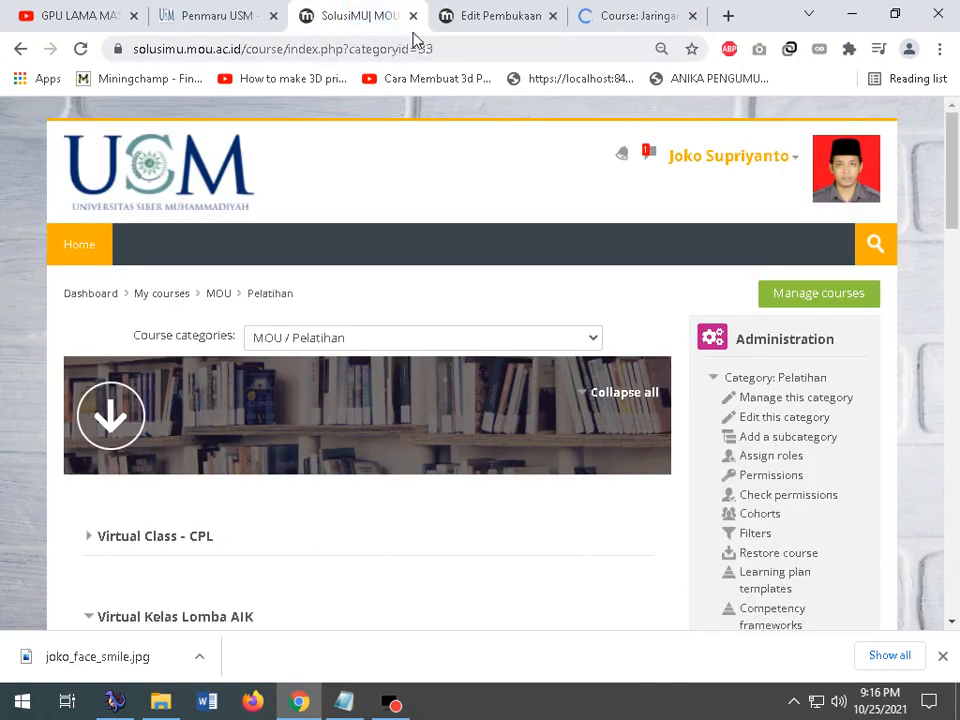
pyautogui.click(482, 16)
pyautogui.scroll(-1, 348, 358)
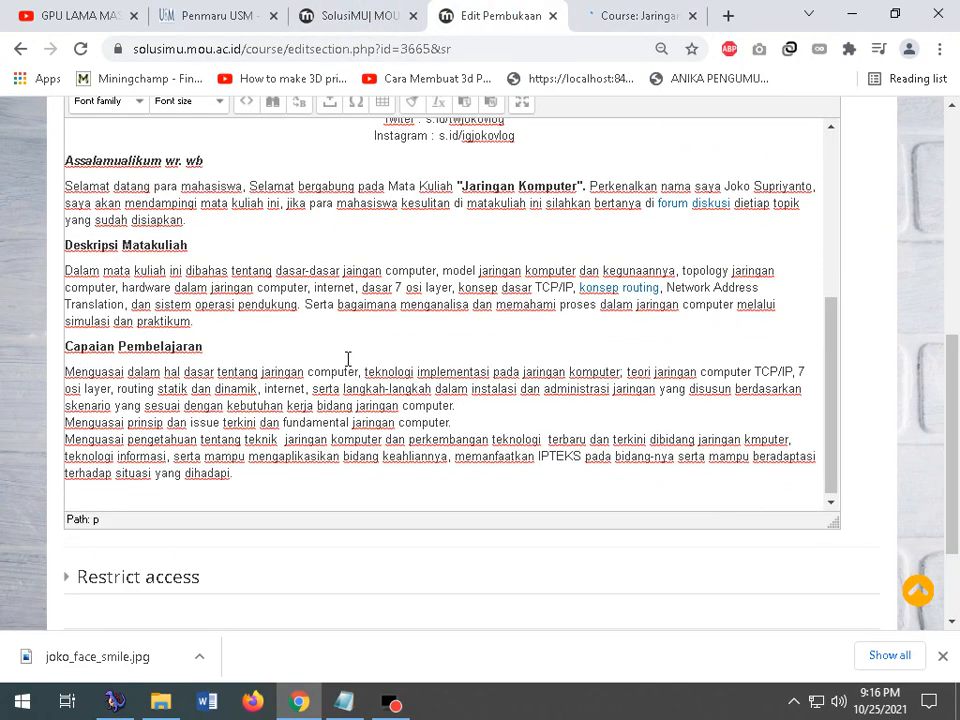
pyautogui.hotkey('ctrl', 'v')
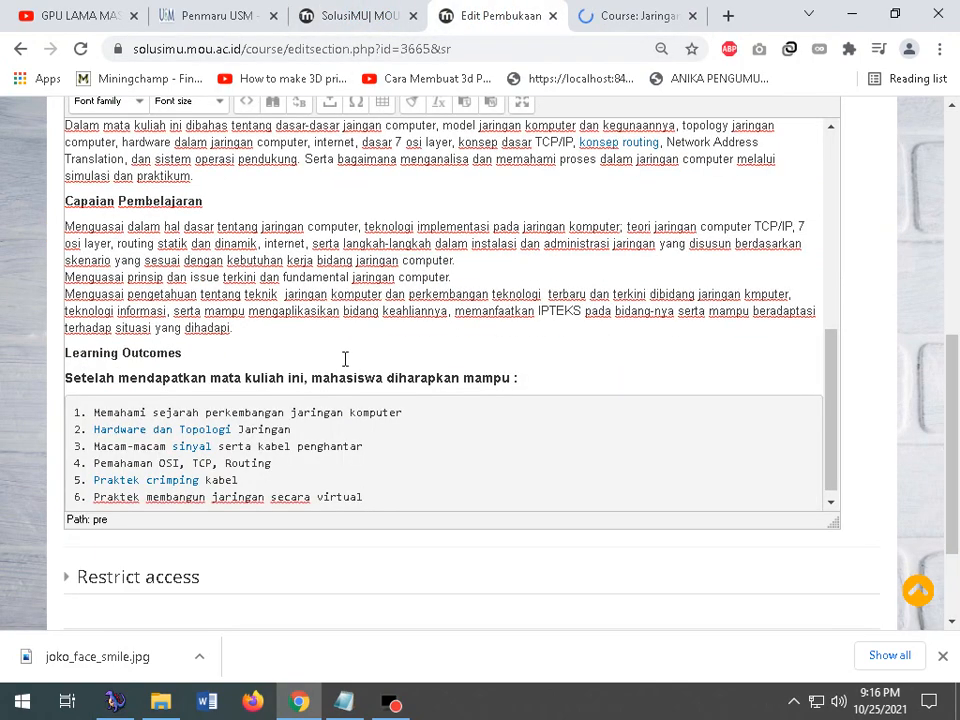
pyautogui.scroll(-1, 334, 427)
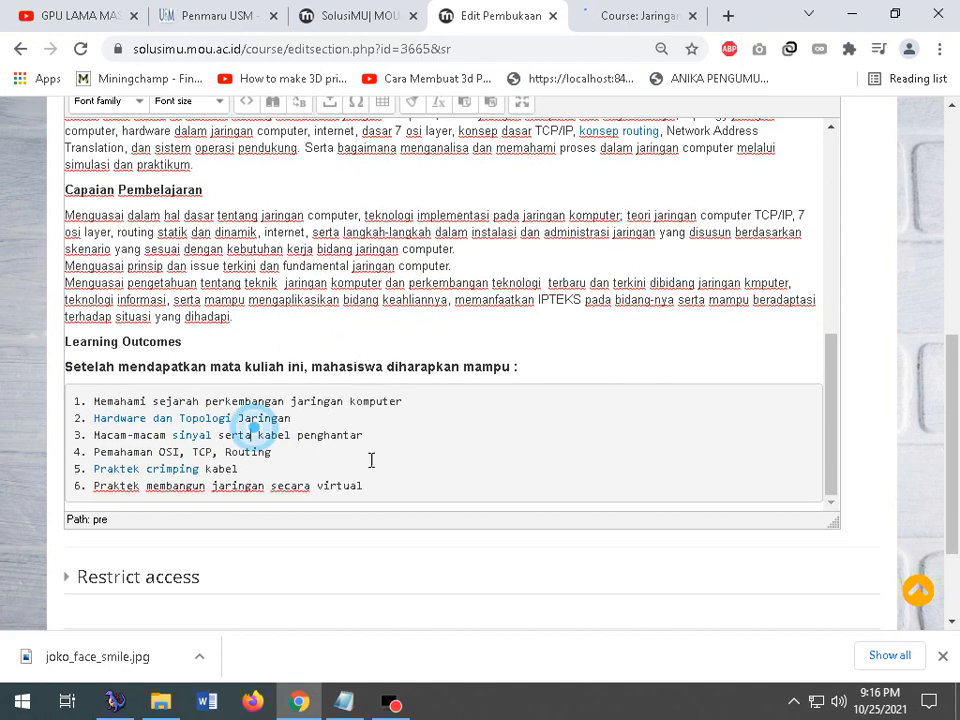
pyautogui.moveTo(375, 486); pyautogui.dragTo(96, 395)
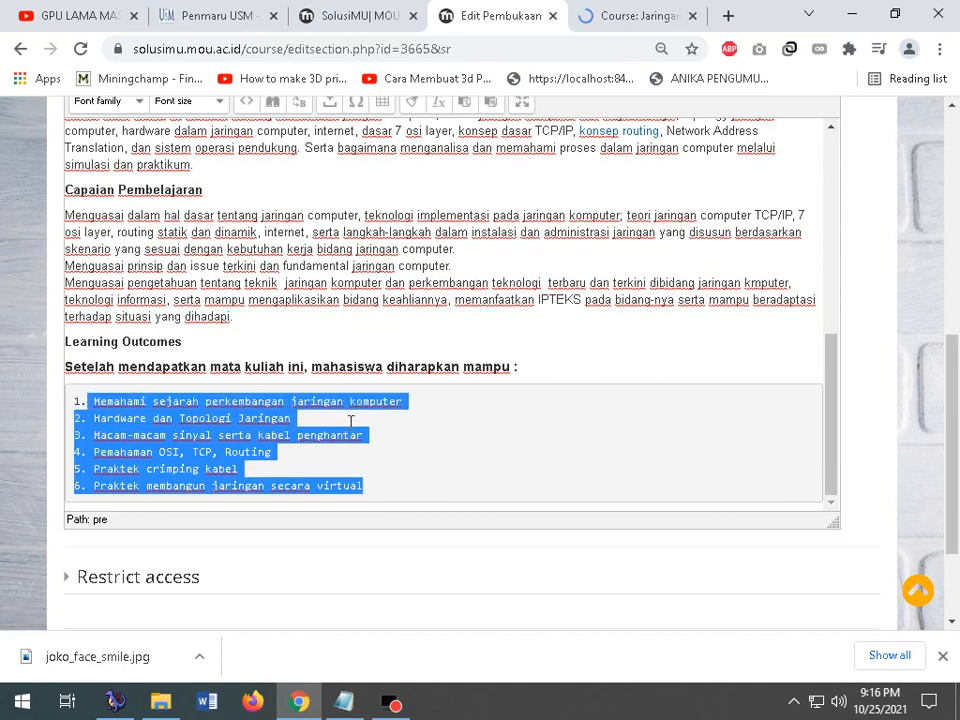
pyautogui.scroll(15, 634, 437)
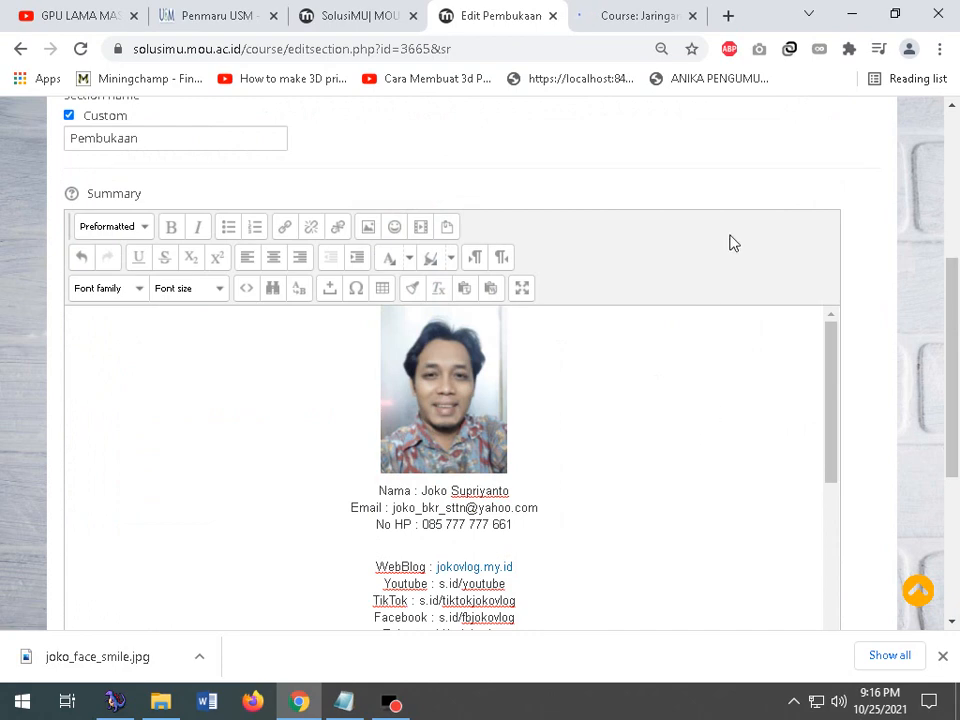
# - Copy the Penilaian section, including the weighting list and the letter grade table, from the Jaringan Komputer course
pyautogui.click(615, 13)
pyautogui.click(345, 343)
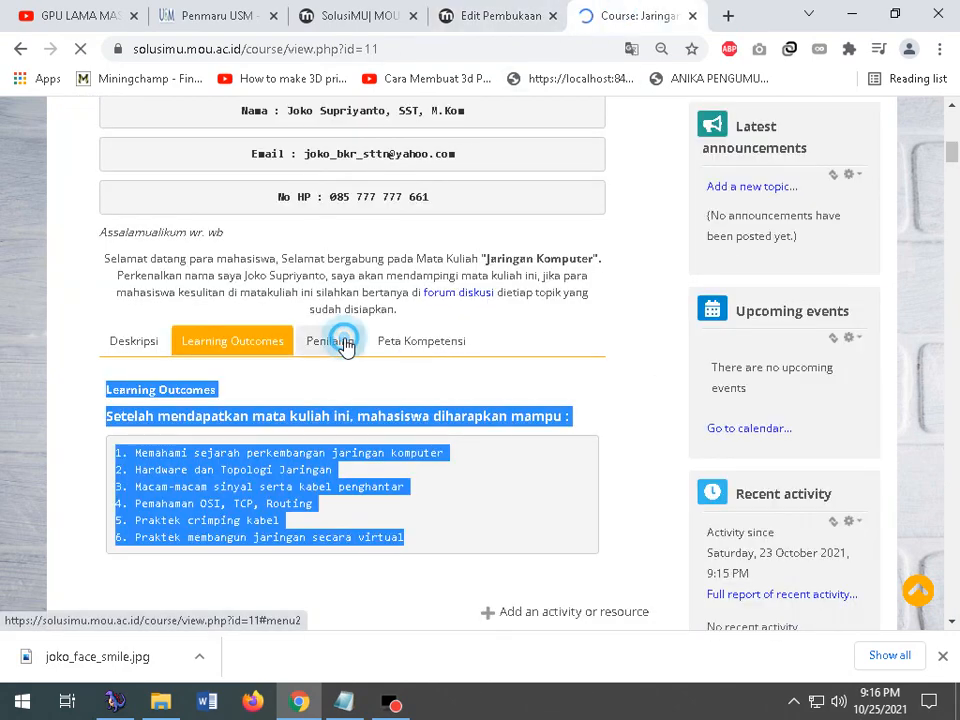
pyautogui.scroll(-2, 386, 390)
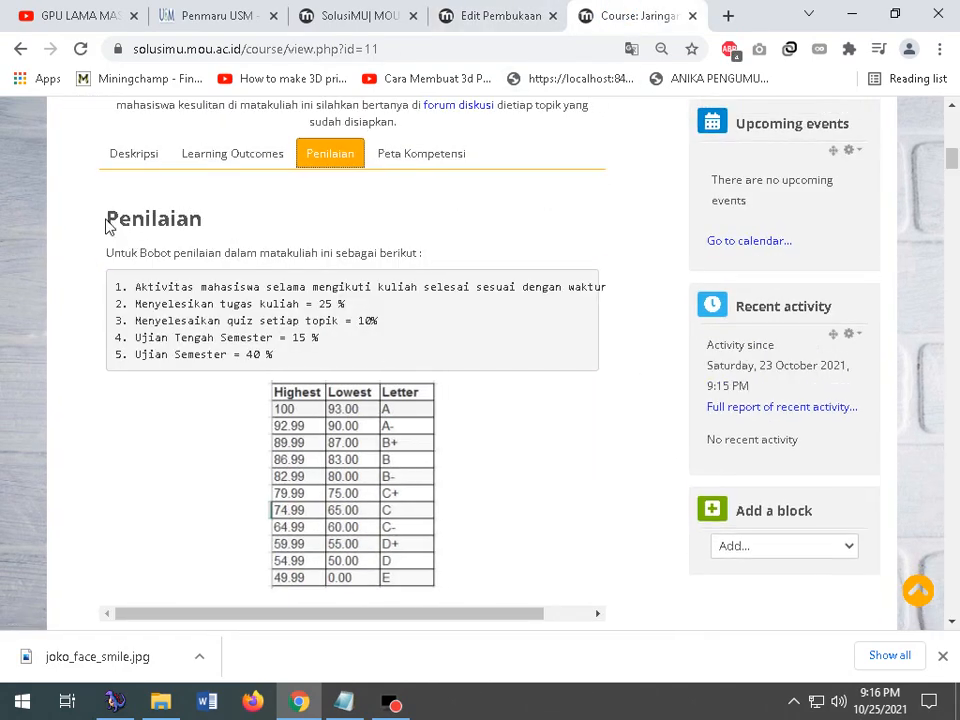
pyautogui.moveTo(107, 224); pyautogui.dragTo(564, 343)
pyautogui.scroll(-1, 566, 283)
pyautogui.rightClick(220, 210)
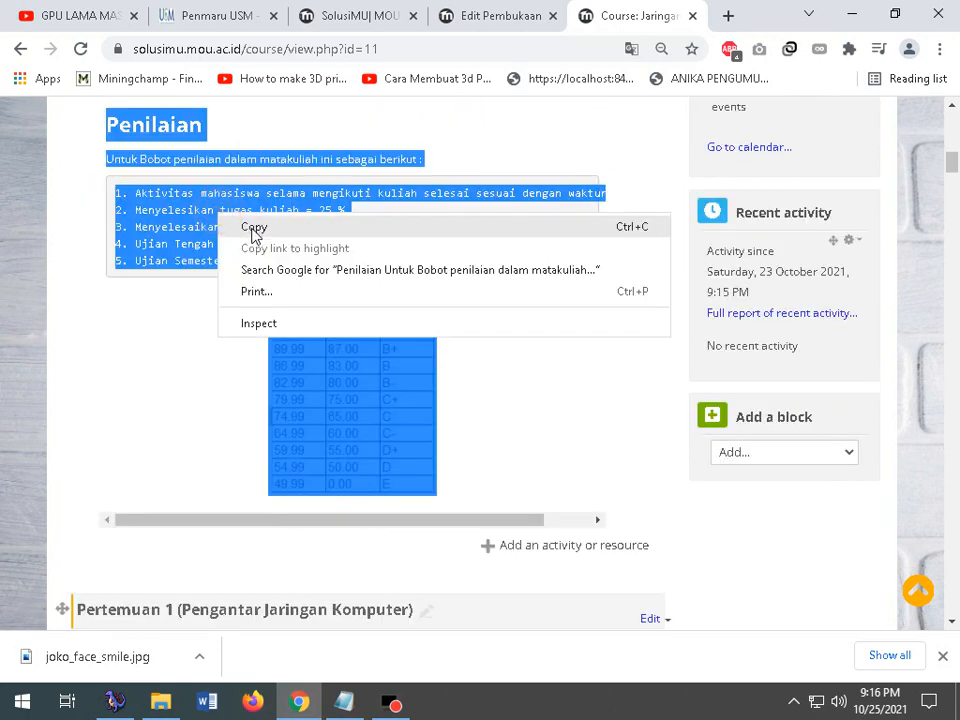
pyautogui.click(255, 224)
# - Resize the summary editor and paste the copied Penilaian section on a new line after the Learning Outcomes list
pyautogui.click(444, 15)
pyautogui.scroll(-15, 422, 304)
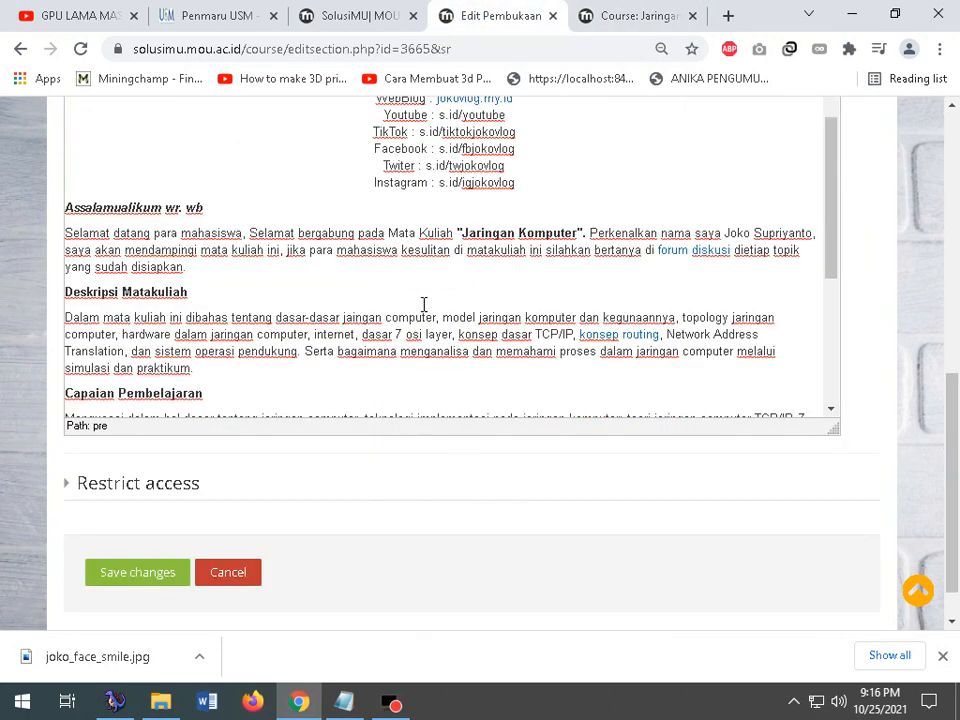
pyautogui.click(308, 405)
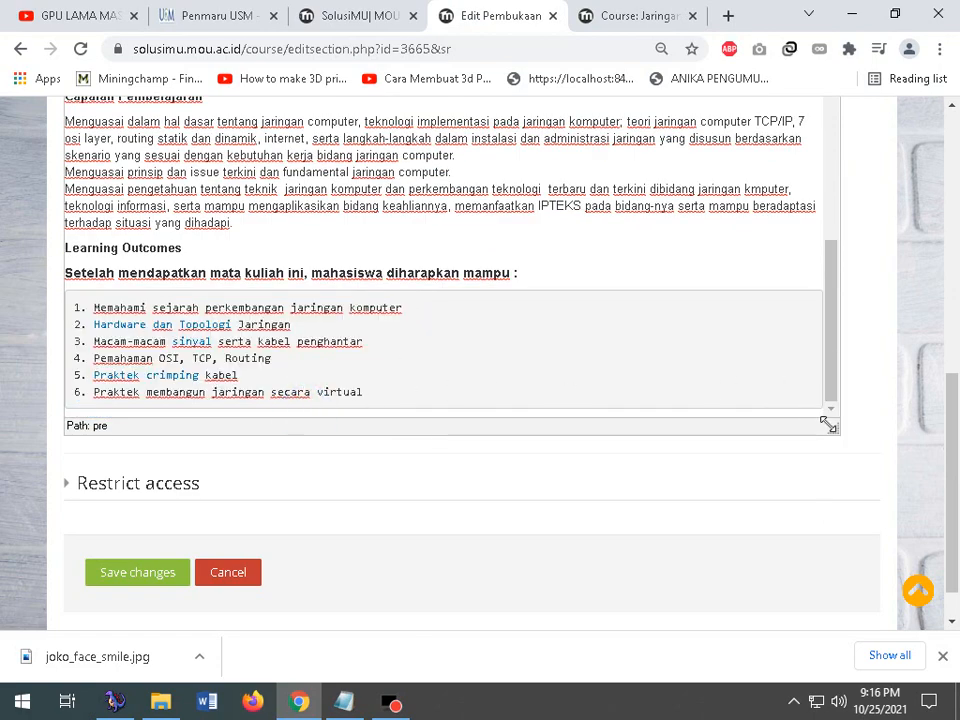
pyautogui.moveTo(828, 424); pyautogui.dragTo(622, 496)
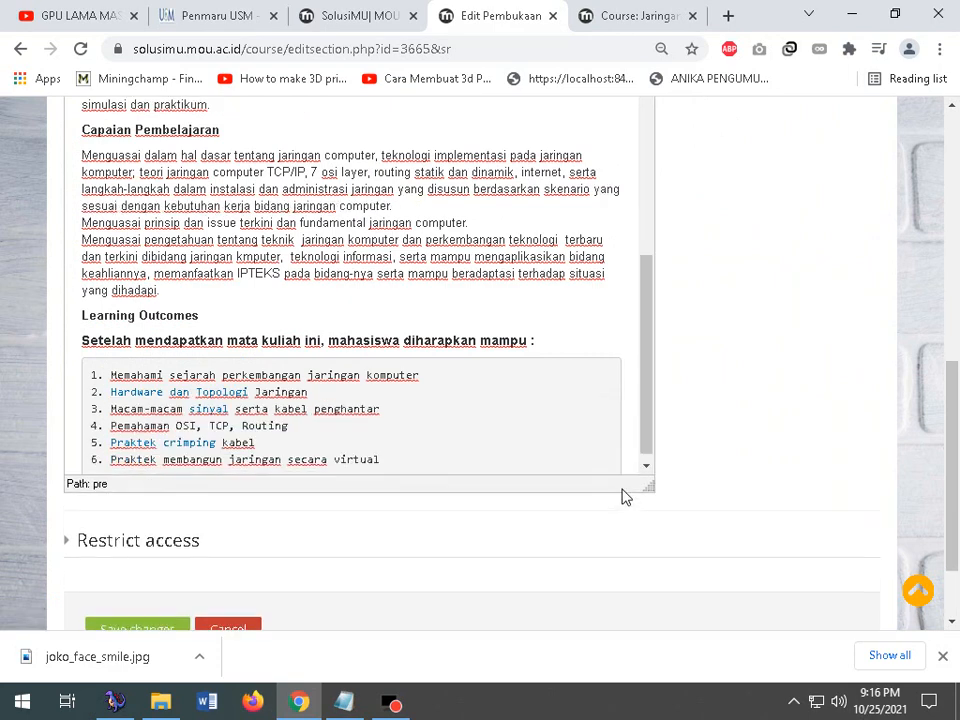
pyautogui.scroll(-2, 674, 376)
pyautogui.click(626, 349)
pyautogui.press('Return')
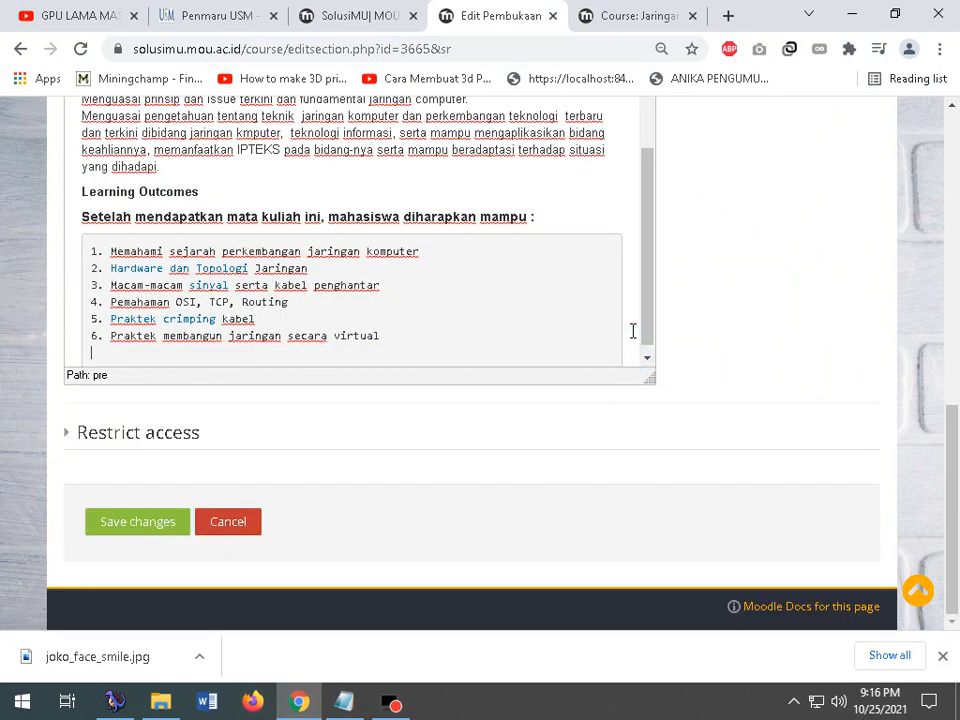
pyautogui.hotkey('ctrl', 'v')
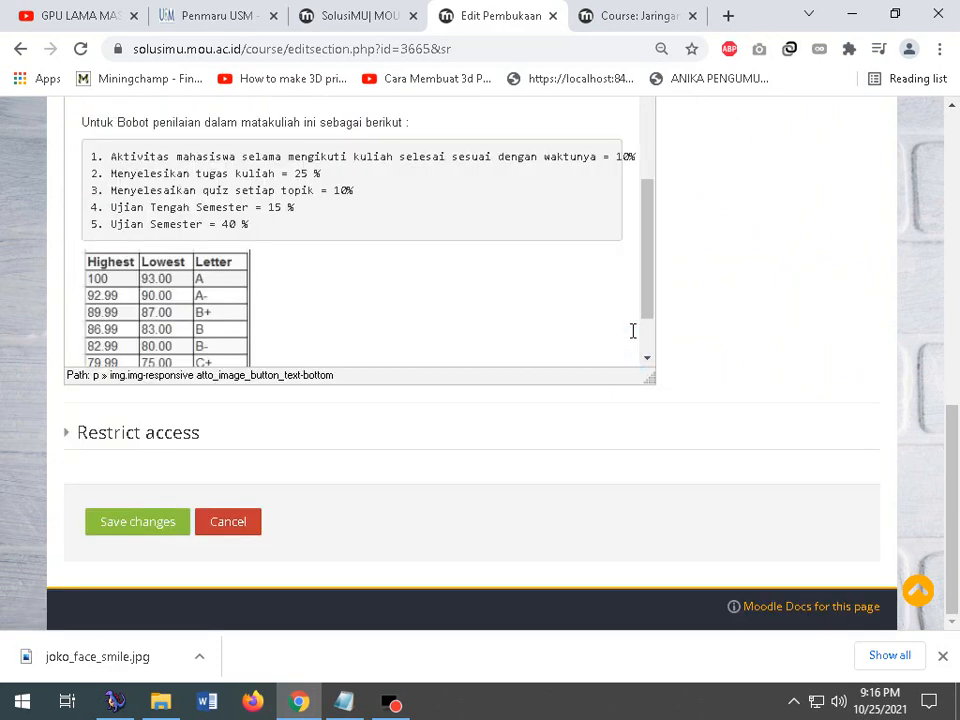
pyautogui.scroll(3, 271, 259)
pyautogui.scroll(-3, 271, 259)
# - Copy the Peta Kompetensi diagram image from the Jaringan Komputer course's introduction
pyautogui.click(372, 15)
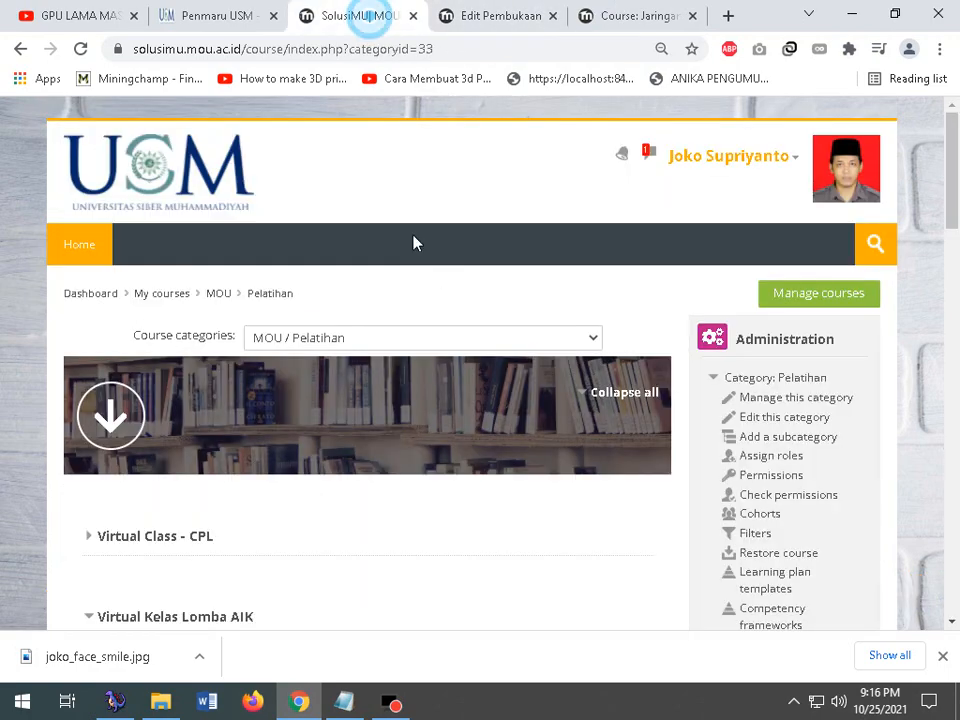
pyautogui.click(612, 14)
pyautogui.scroll(-3, 460, 237)
pyautogui.scroll(5, 460, 237)
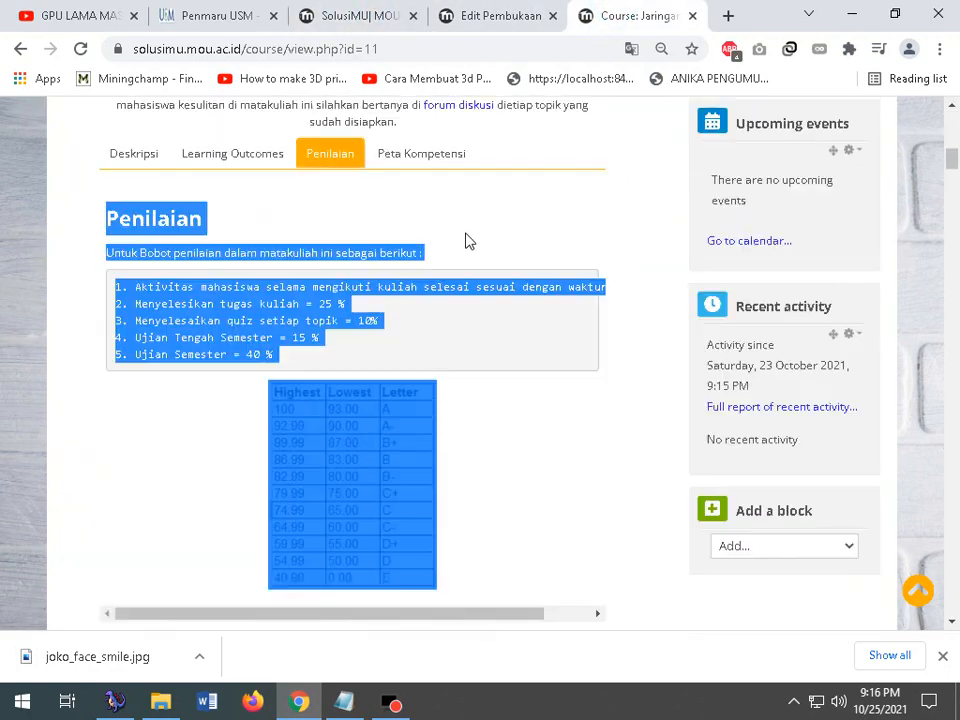
pyautogui.click(429, 254)
pyautogui.scroll(-3, 570, 365)
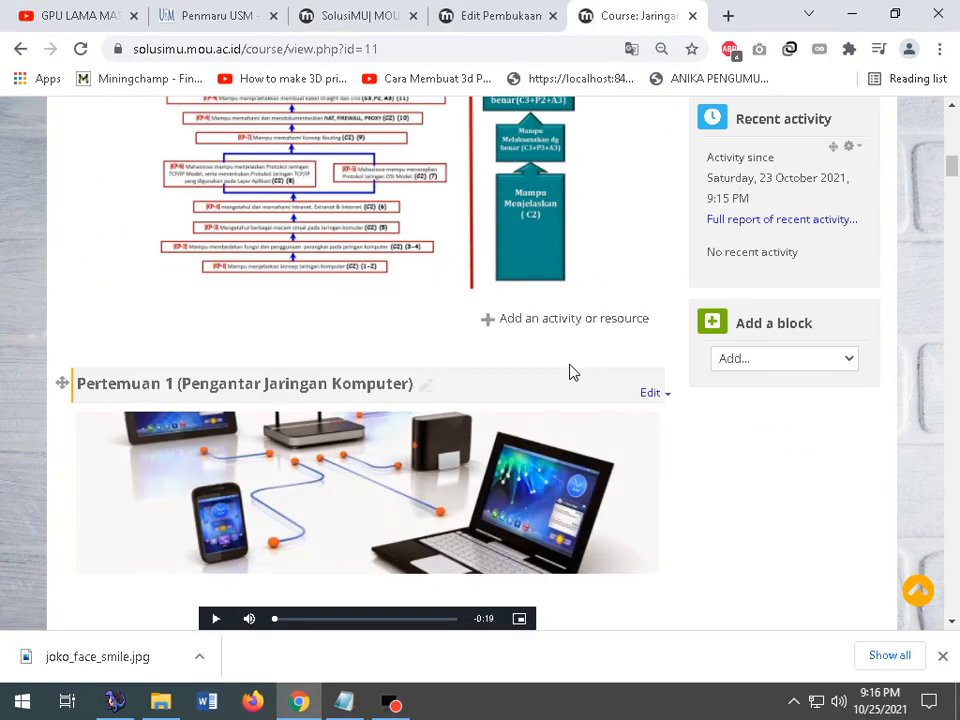
pyautogui.scroll(3, 570, 371)
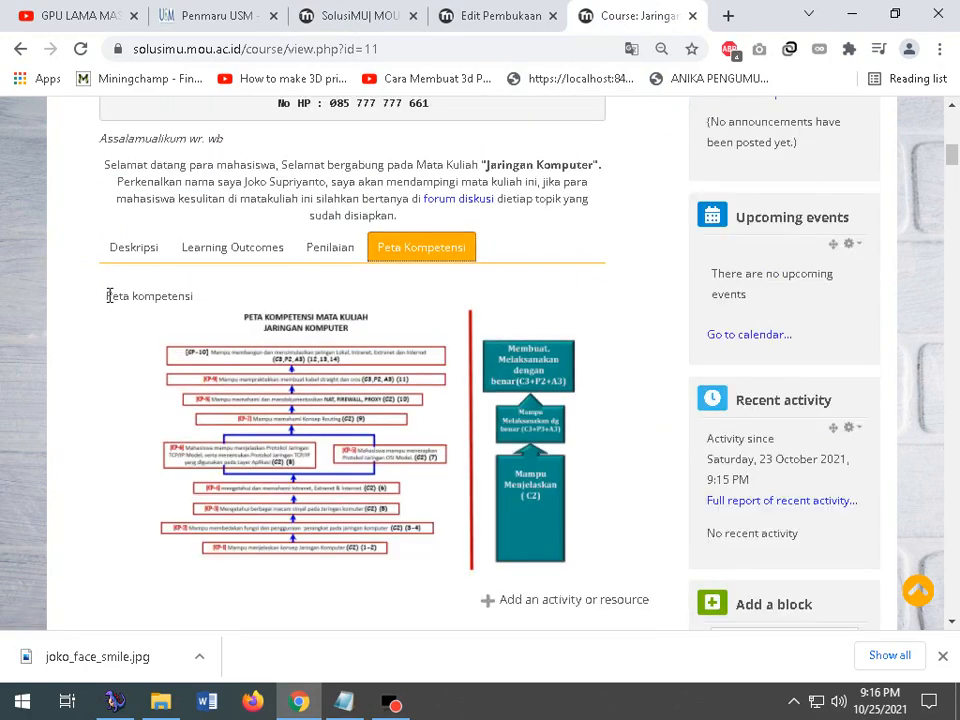
pyautogui.moveTo(108, 296); pyautogui.dragTo(515, 410)
pyautogui.rightClick(366, 325)
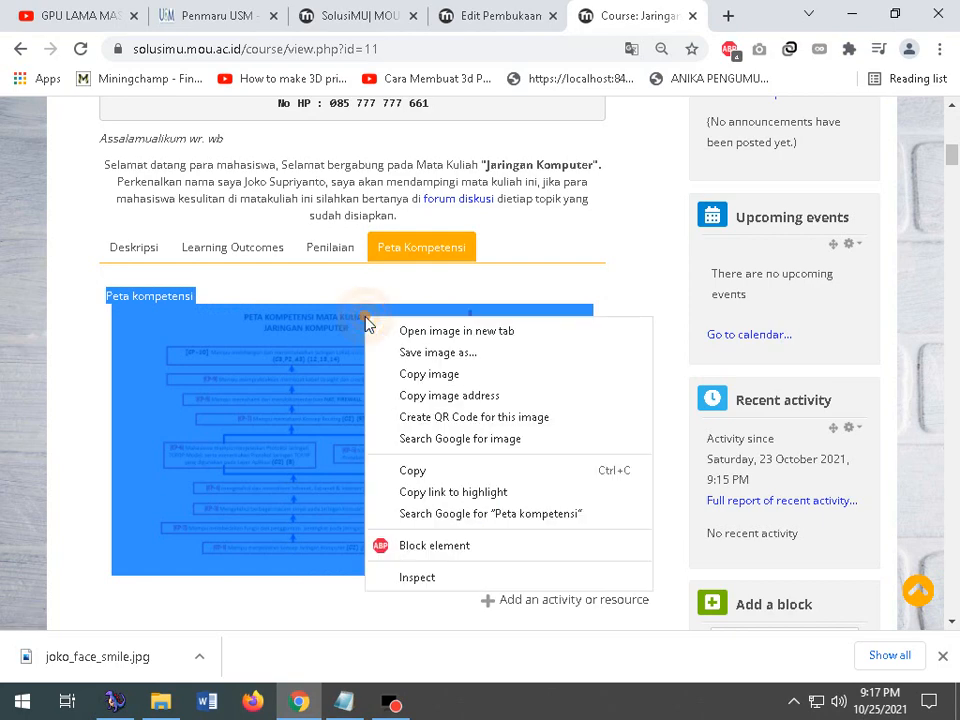
pyautogui.click(388, 379)
# - Paste the copied competency map image below the letter grade table in the Pembukaan summary and enlarge the editor
pyautogui.click(510, 12)
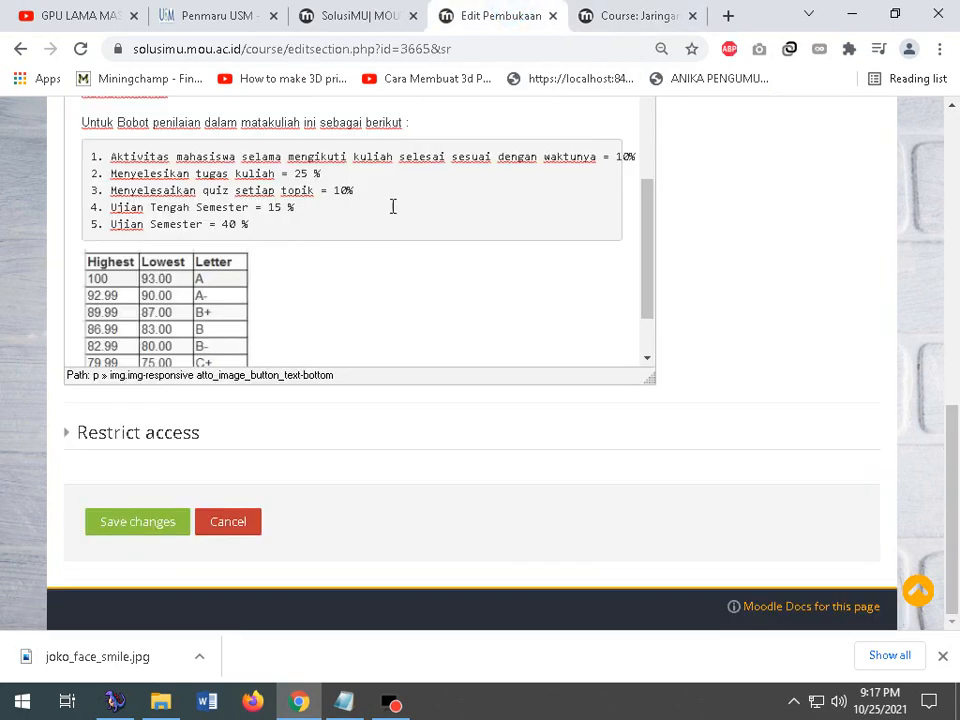
pyautogui.scroll(-2, 411, 281)
pyautogui.click(409, 275)
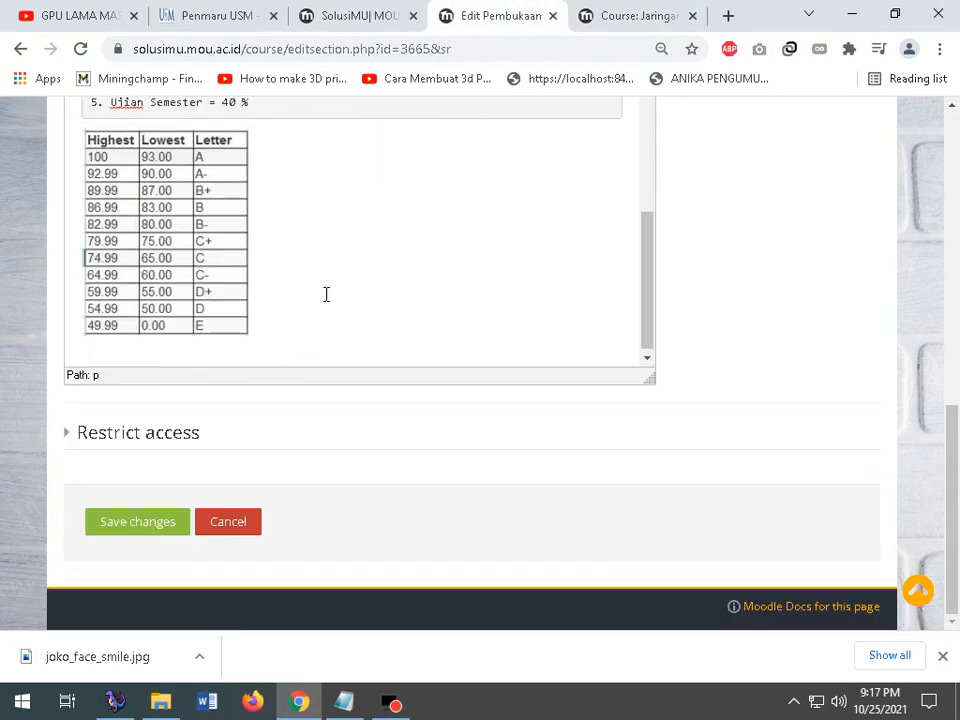
pyautogui.hotkey('ctrl', 'v')
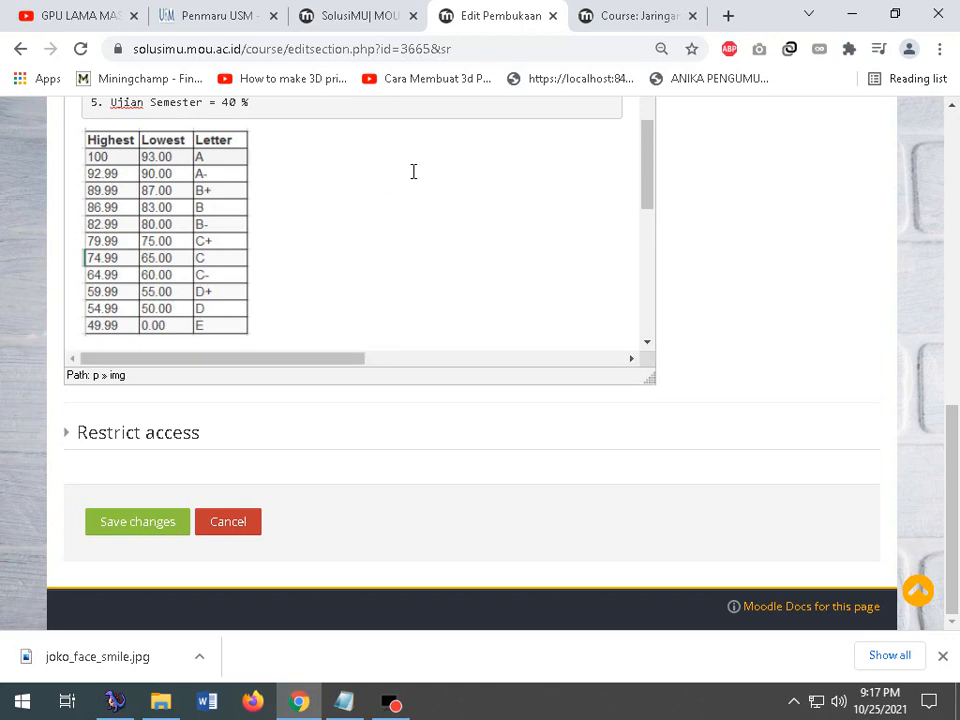
pyautogui.moveTo(648, 377); pyautogui.dragTo(700, 499)
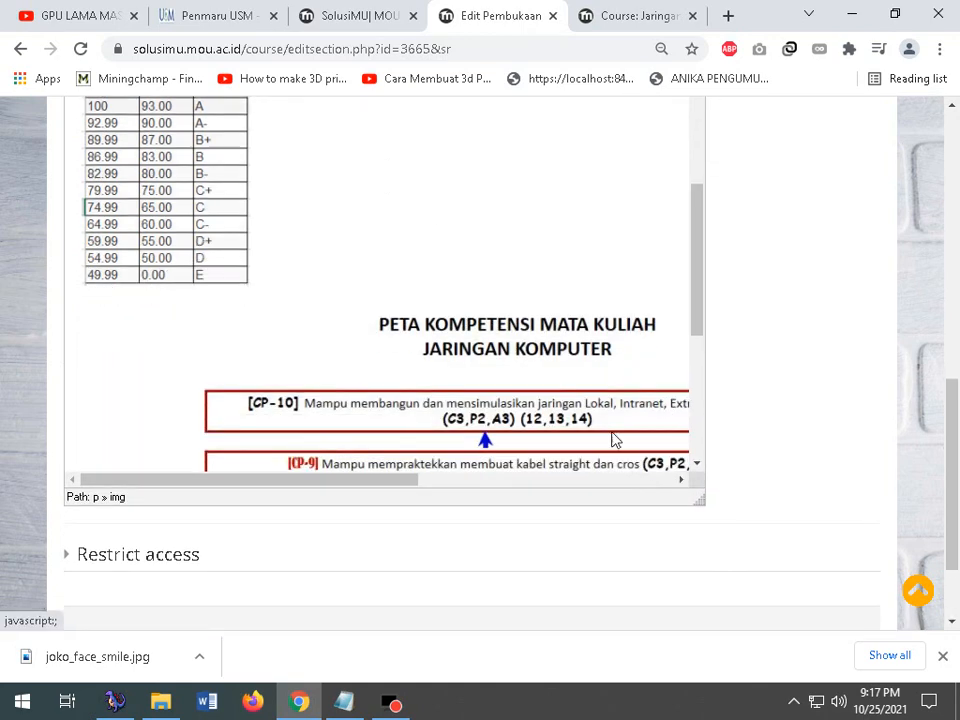
# - Set the pasted competency map image's width to 500 px and apply it without an image description
pyautogui.scroll(-3, 615, 430)
pyautogui.scroll(1, 480, 340)
pyautogui.rightClick(467, 264)
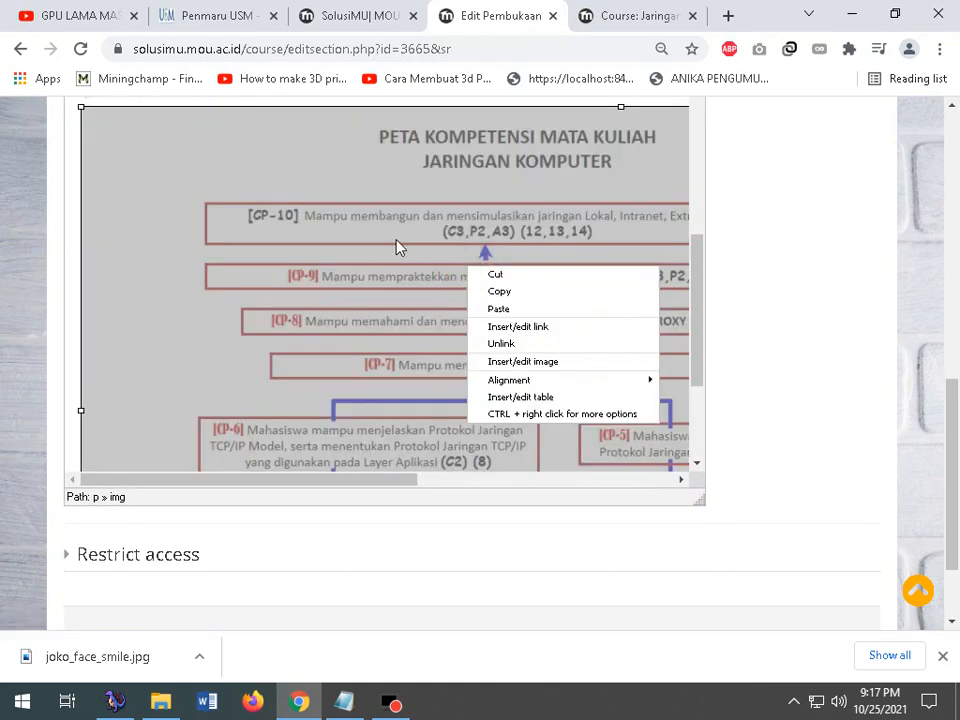
pyautogui.click(437, 264)
pyautogui.scroll(2, 744, 357)
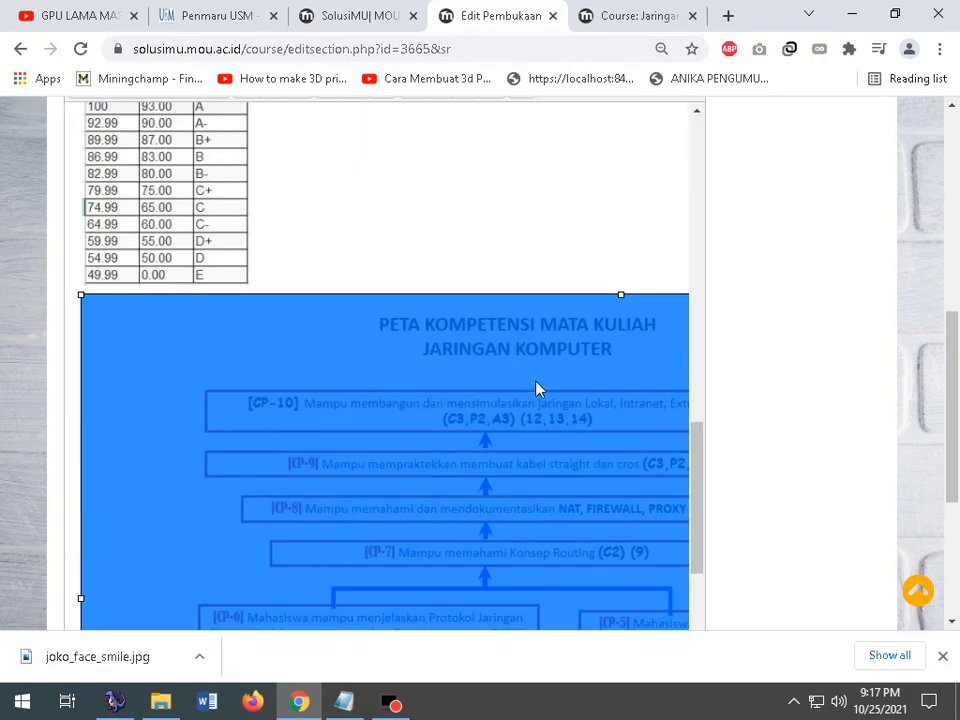
pyautogui.scroll(8, 546, 390)
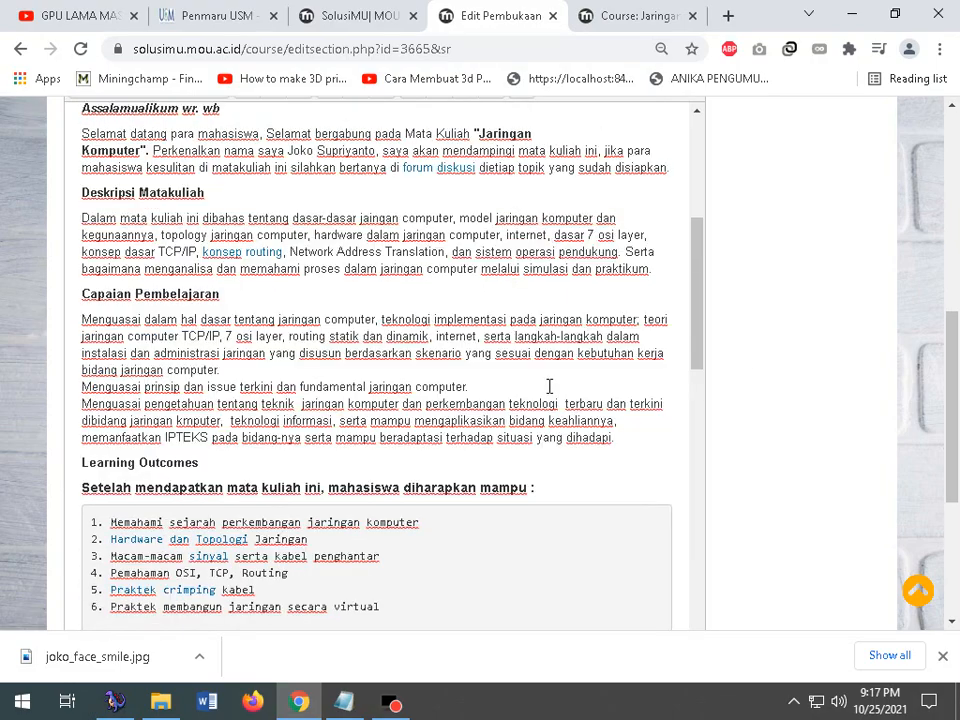
pyautogui.scroll(5, 549, 386)
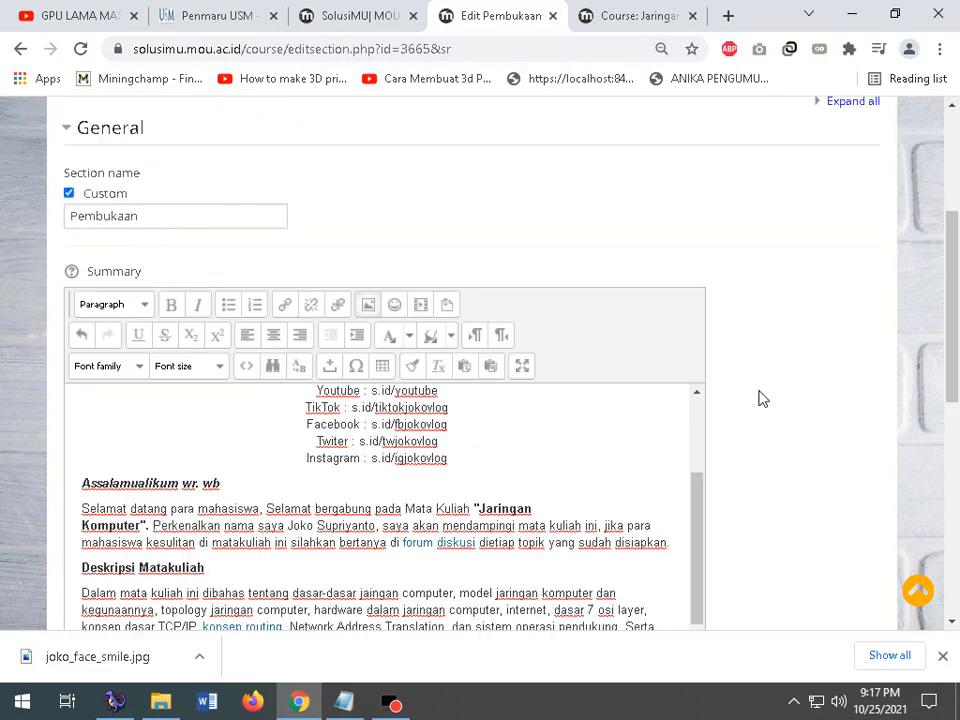
pyautogui.click(369, 305)
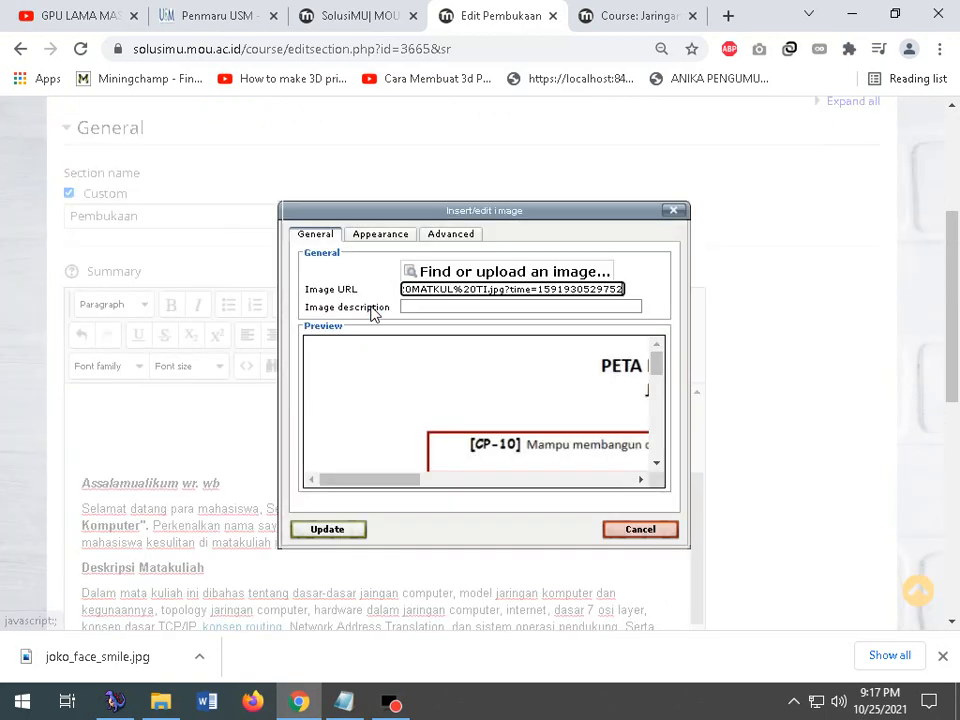
pyautogui.click(377, 237)
pyautogui.click(422, 293)
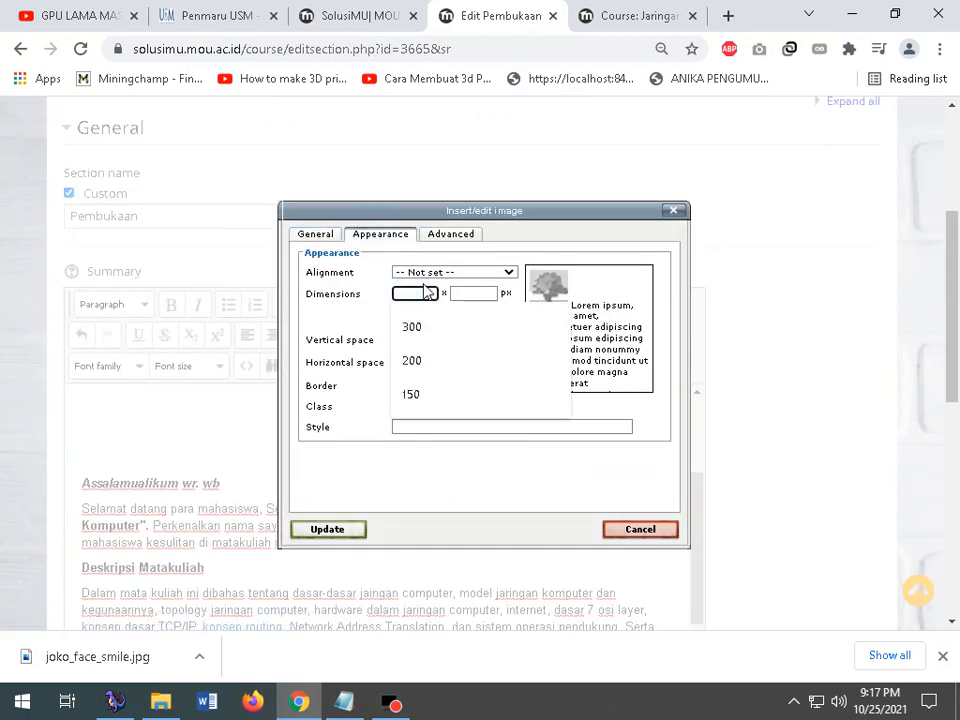
pyautogui.write('500')
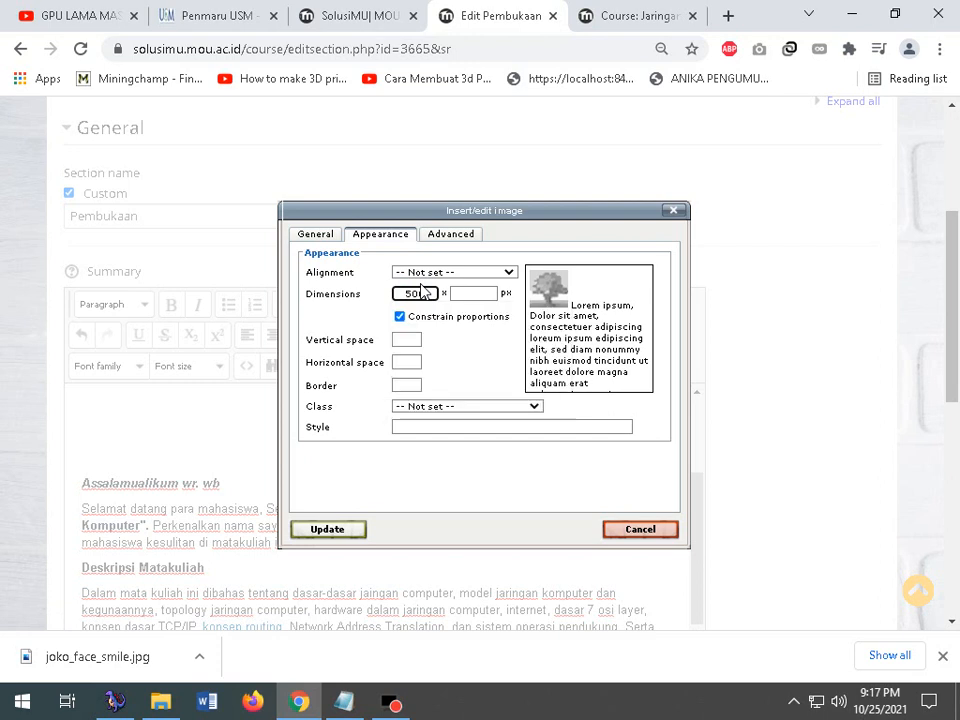
pyautogui.click(466, 293)
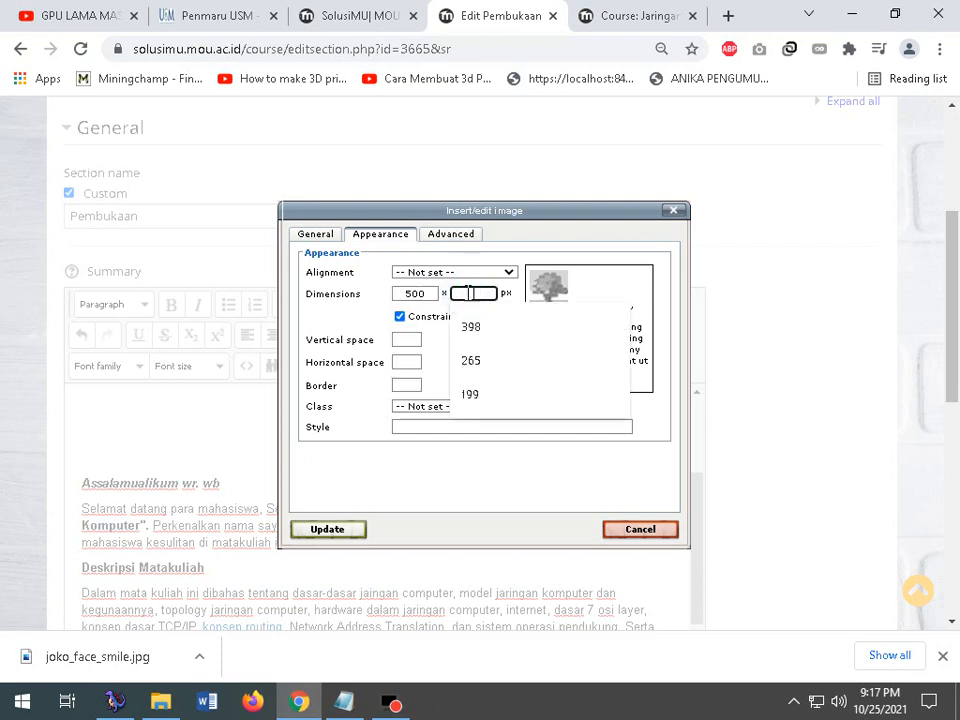
pyautogui.click(336, 530)
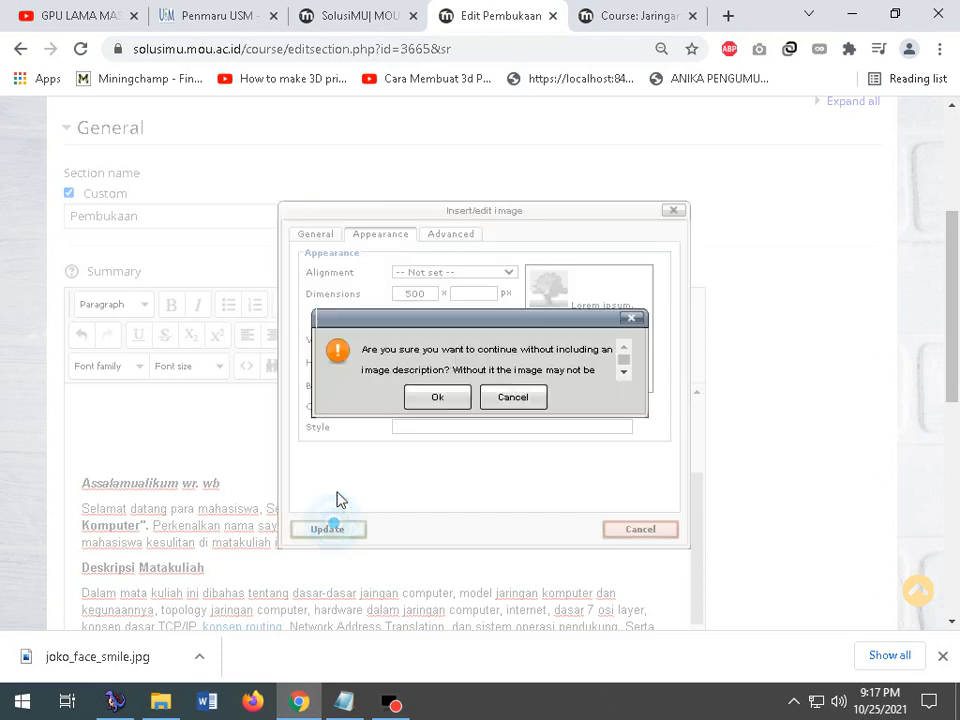
pyautogui.click(438, 396)
# - Copy the Penilaian heading and paste it on a new line between the grade table and the competency map image
pyautogui.scroll(-5, 665, 436)
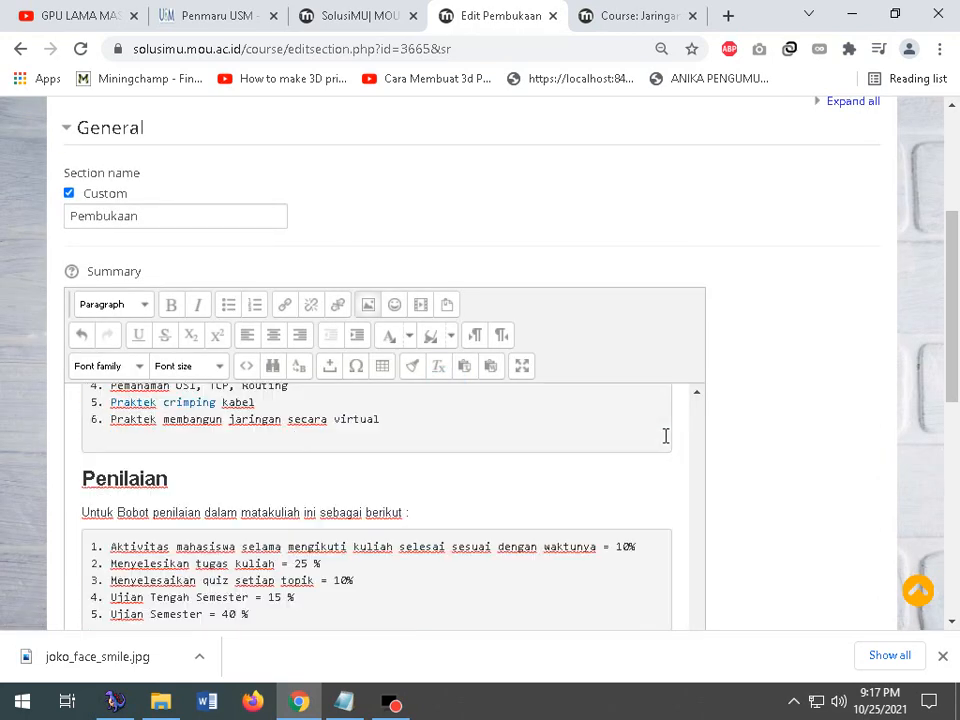
pyautogui.scroll(-4, 800, 456)
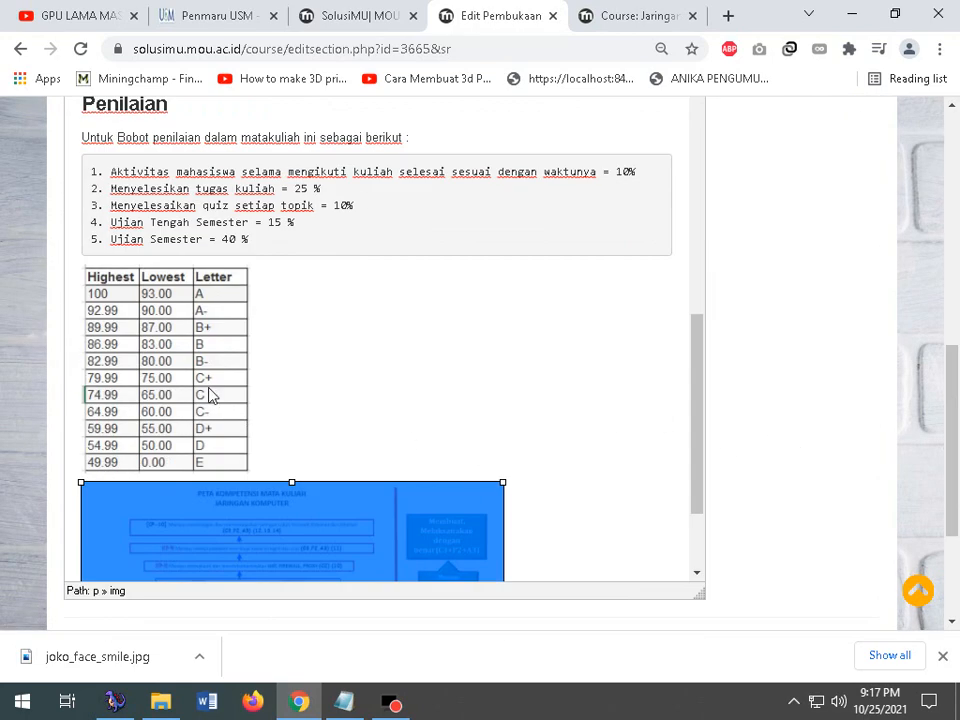
pyautogui.rightClick(182, 359)
pyautogui.click(183, 300)
pyautogui.scroll(1, 214, 274)
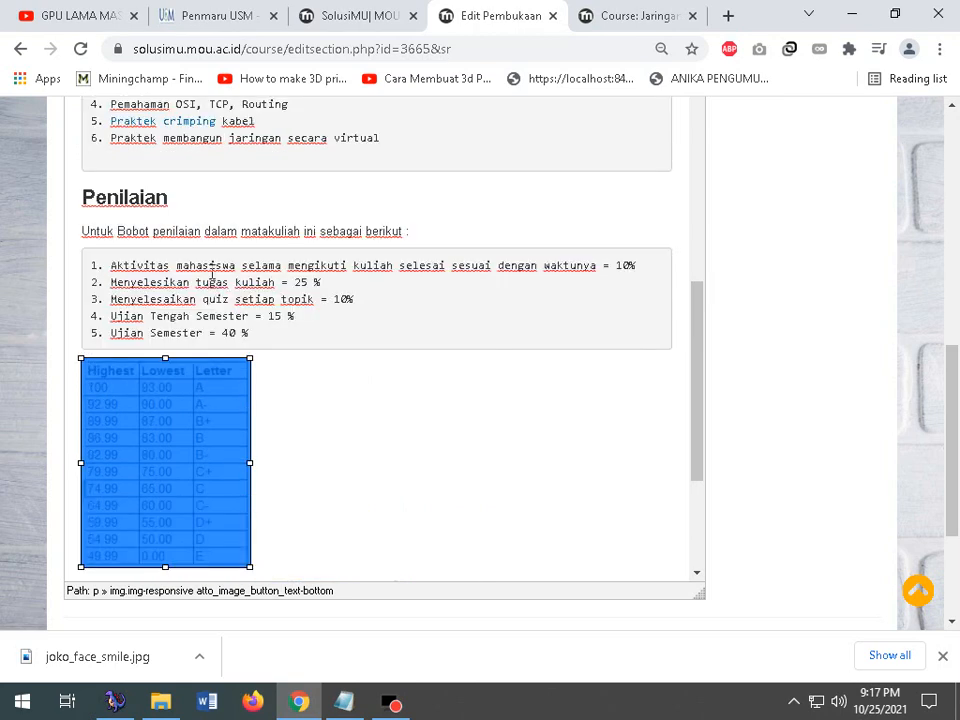
pyautogui.doubleClick(145, 203)
pyautogui.rightClick(138, 208)
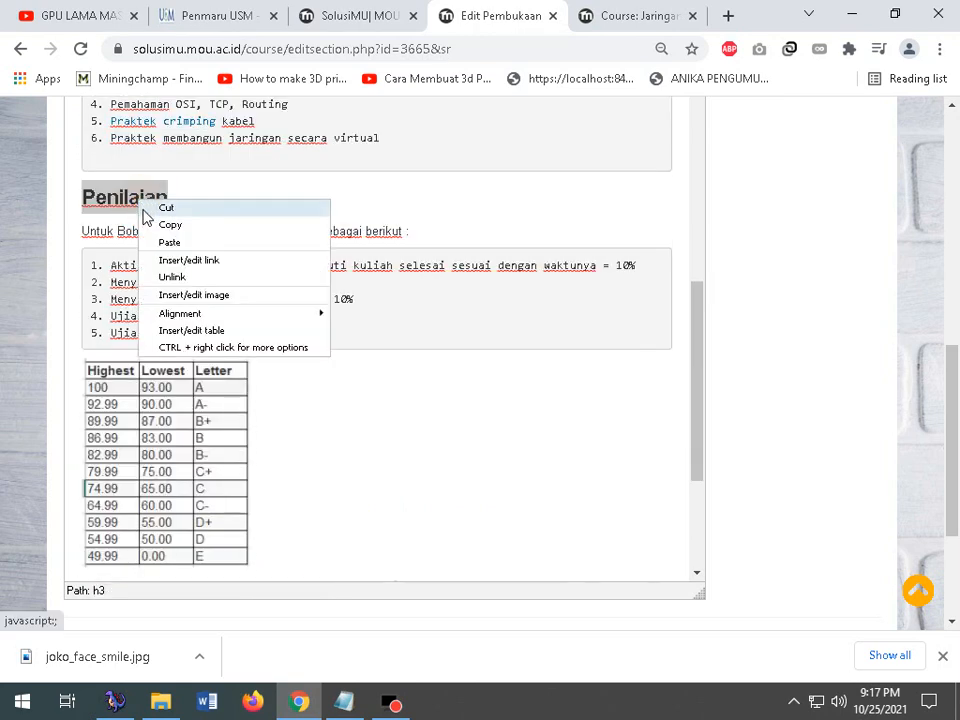
pyautogui.click(154, 221)
pyautogui.scroll(-1, 300, 433)
pyautogui.click(300, 433)
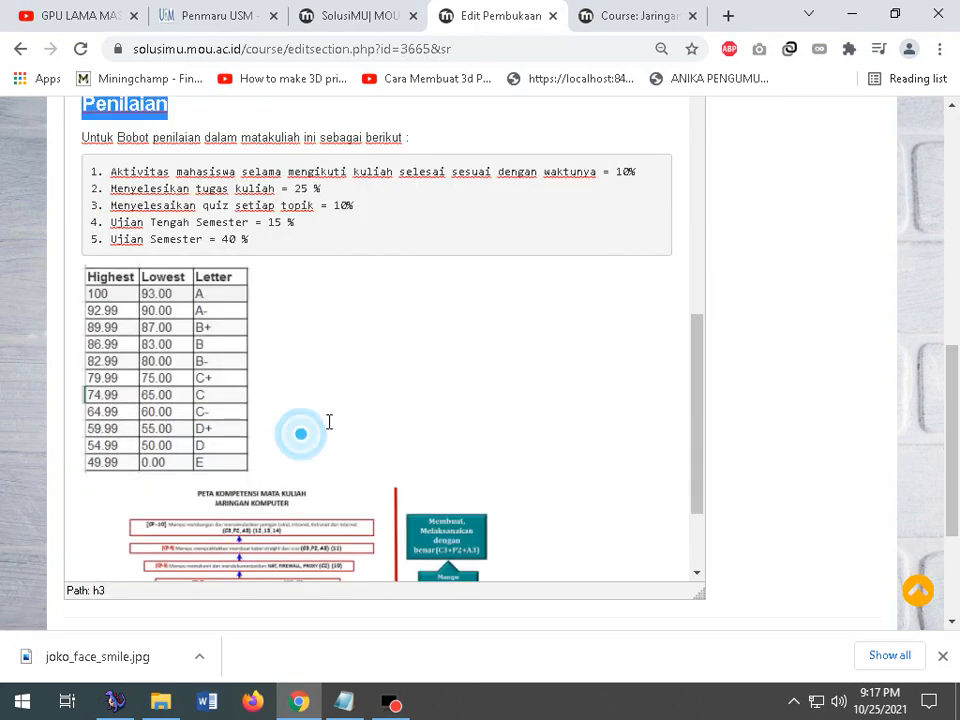
pyautogui.click(283, 436)
pyautogui.press('Return')
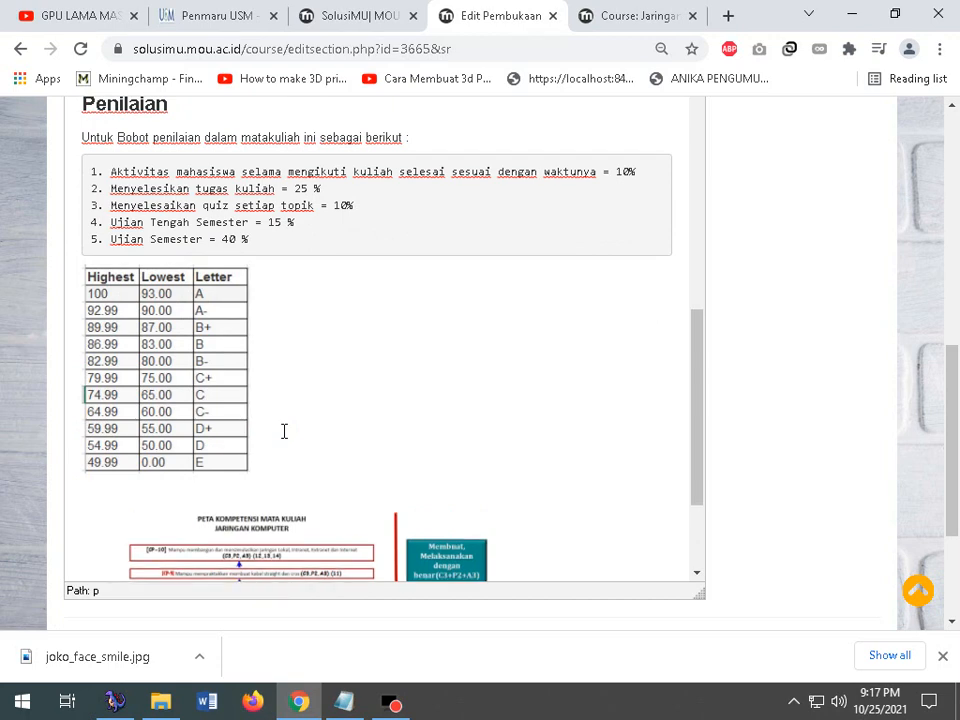
pyautogui.hotkey('ctrl', 'v')
pyautogui.scroll(-2, 285, 434)
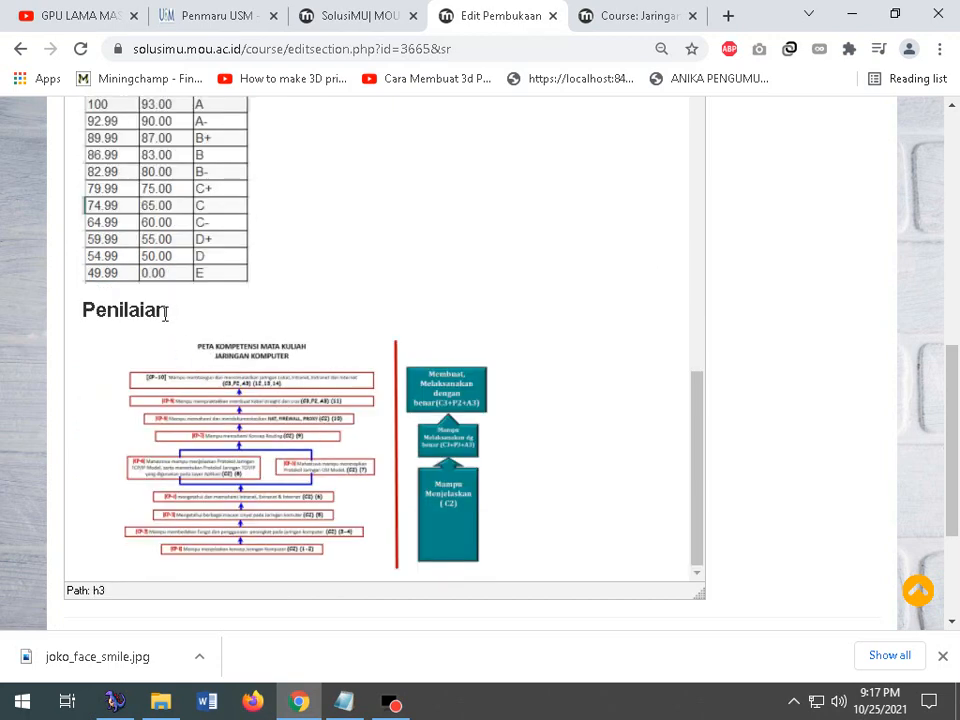
# - Change the duplicated heading above the competency map image to "Peta kompetensi"
pyautogui.moveTo(165, 313); pyautogui.dragTo(100, 313)
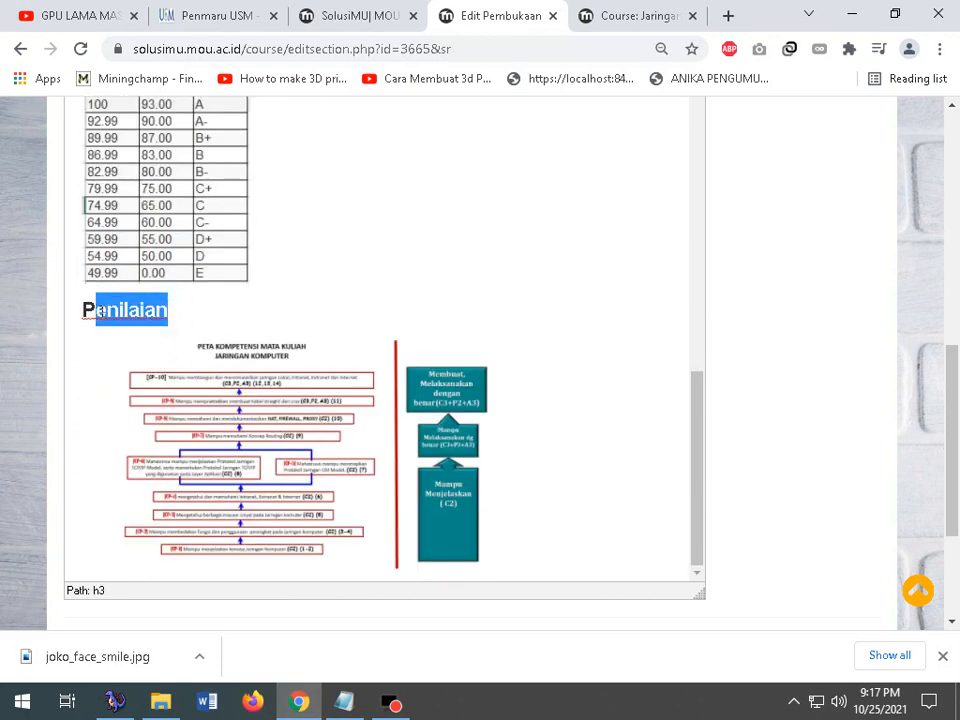
pyautogui.write('eta')
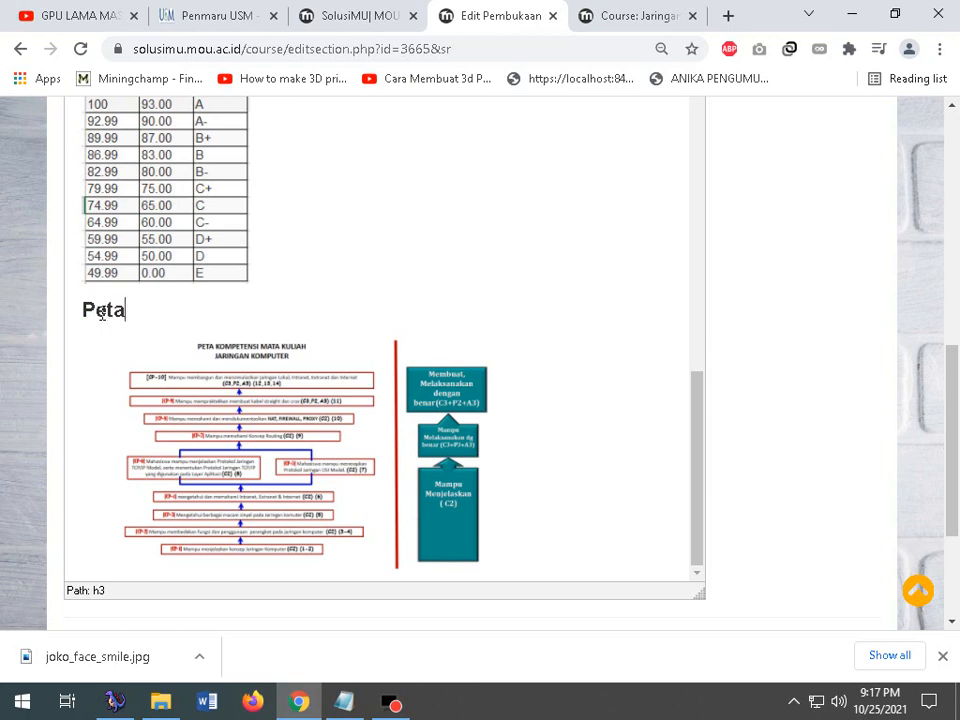
pyautogui.write(' kompetensi')
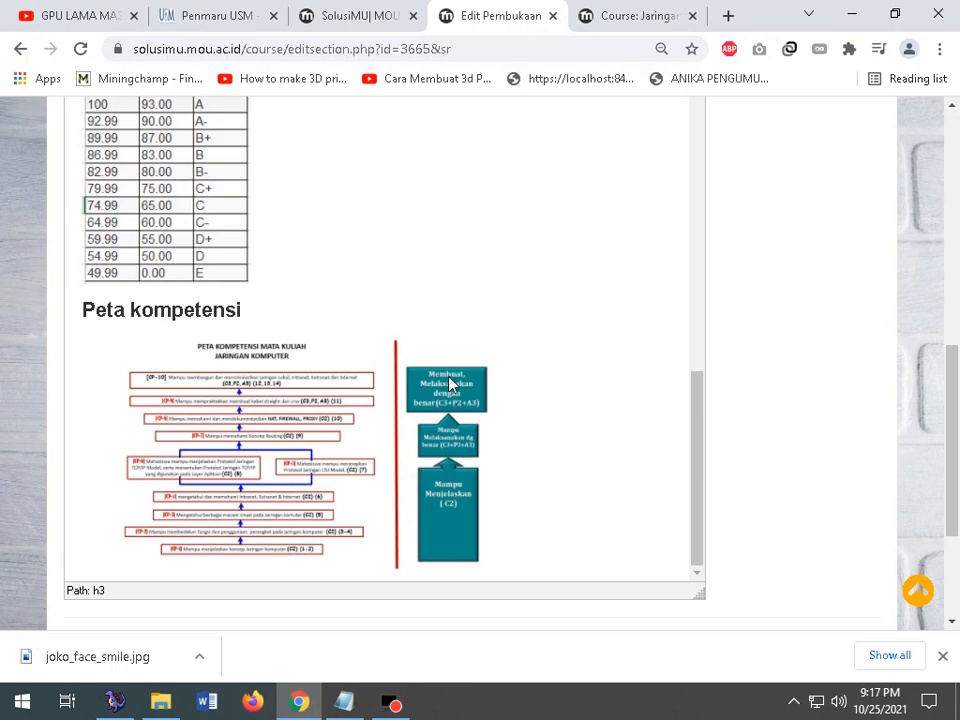
# - Look back over the Pembukaan summary text and save the section changes
pyautogui.scroll(3, 451, 376)
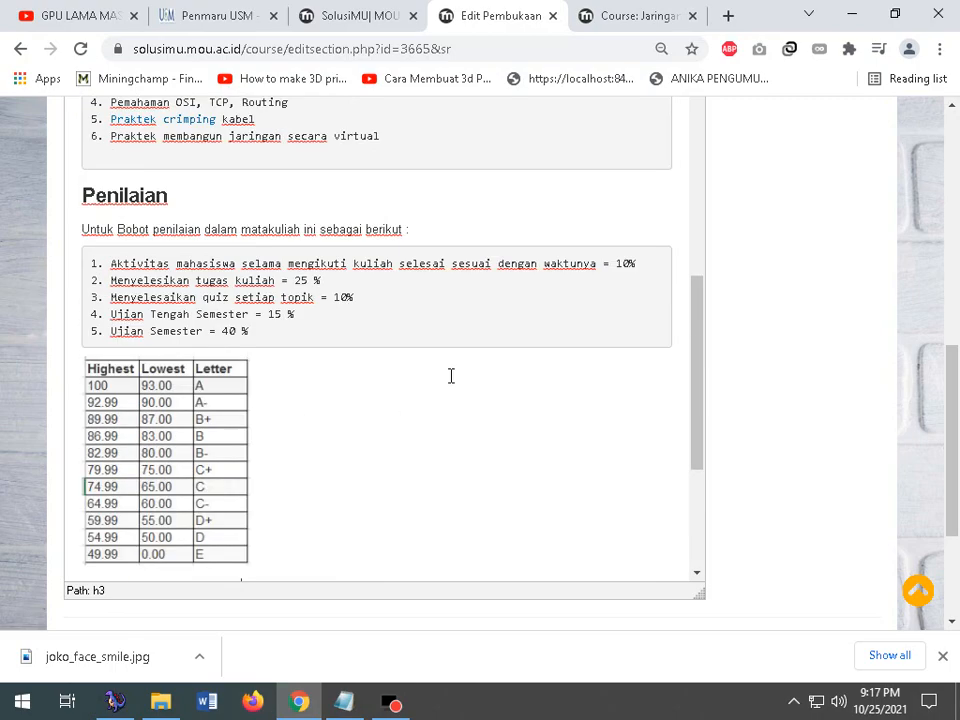
pyautogui.scroll(3, 480, 408)
pyautogui.scroll(4, 741, 394)
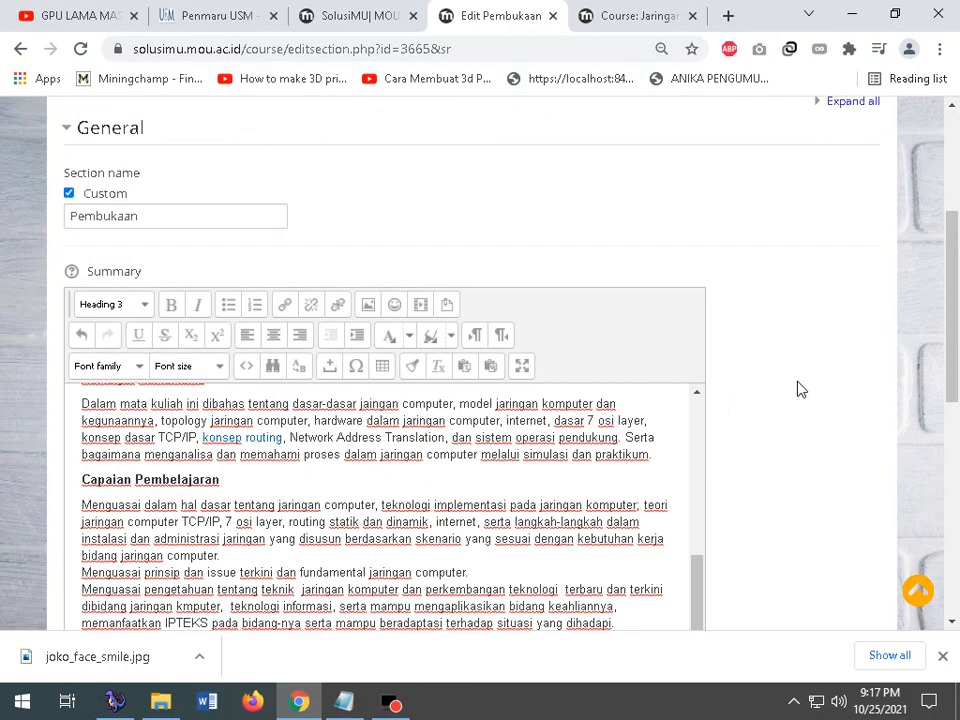
pyautogui.scroll(-7, 799, 390)
pyautogui.click(122, 526)
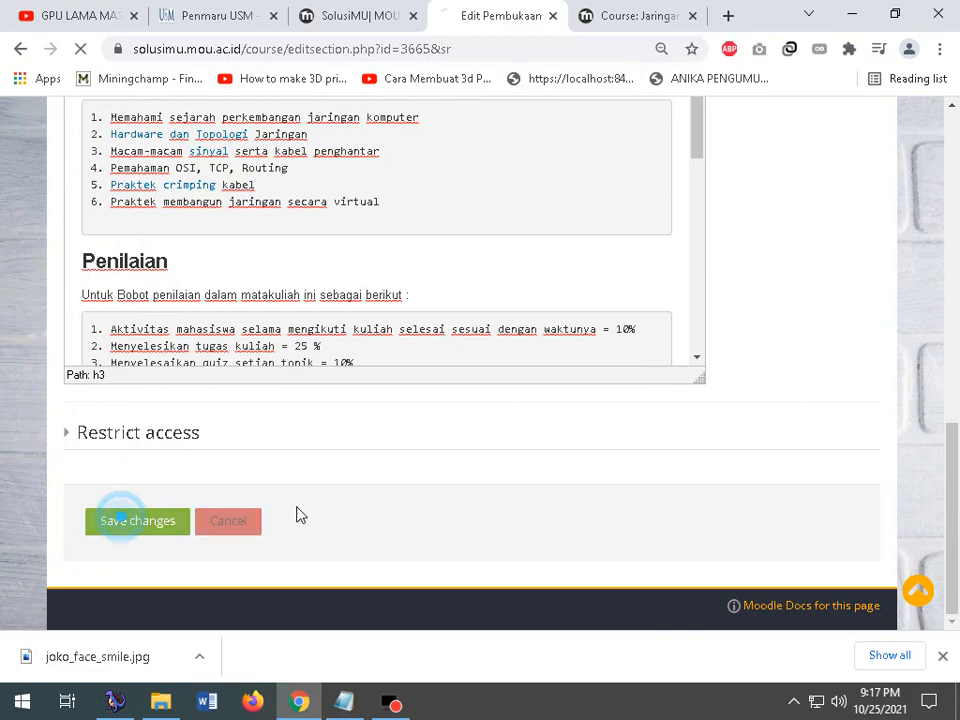
# - Review the saved Pembukaan topic on the course page down to Pertemuan 01, dismissing the translation popup
pyautogui.scroll(-14, 631, 444)
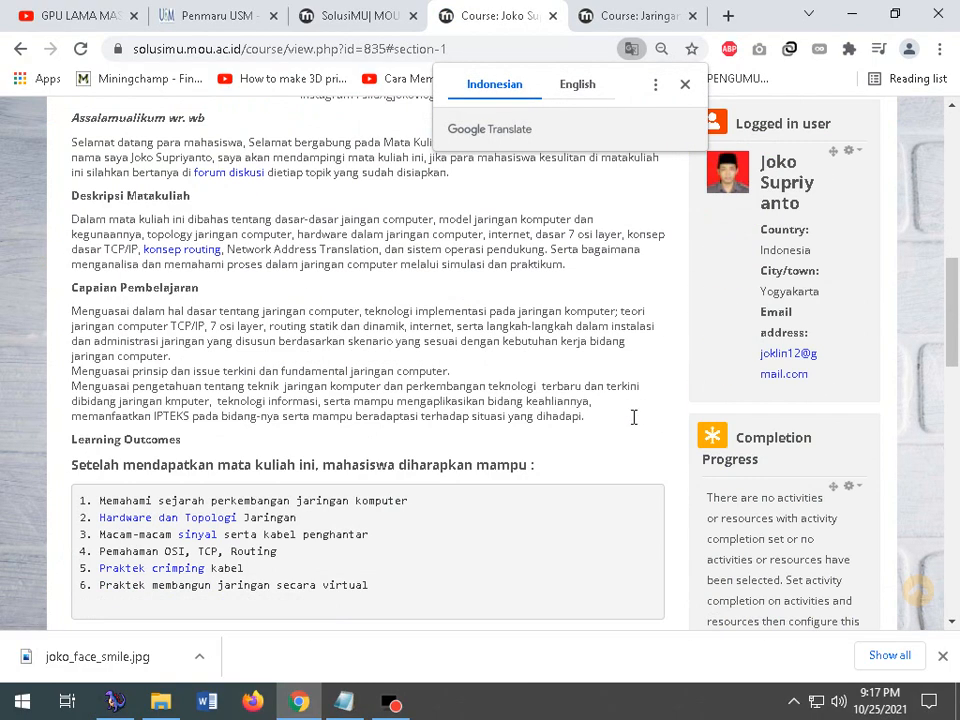
pyautogui.scroll(-6, 633, 423)
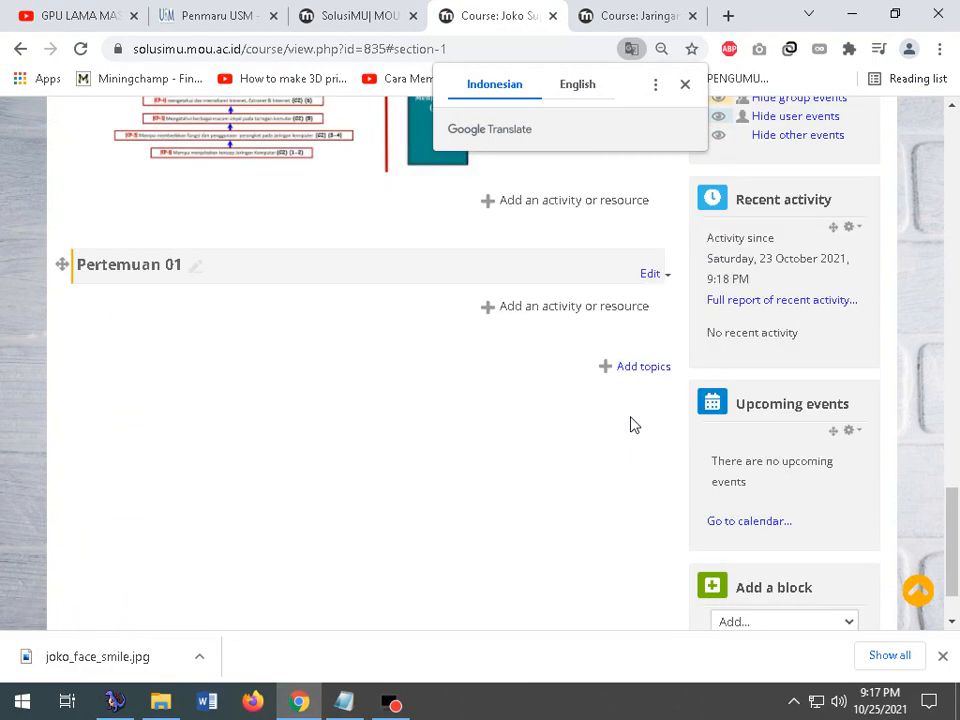
pyautogui.scroll(3, 634, 422)
pyautogui.click(686, 88)
pyautogui.scroll(17, 414, 407)
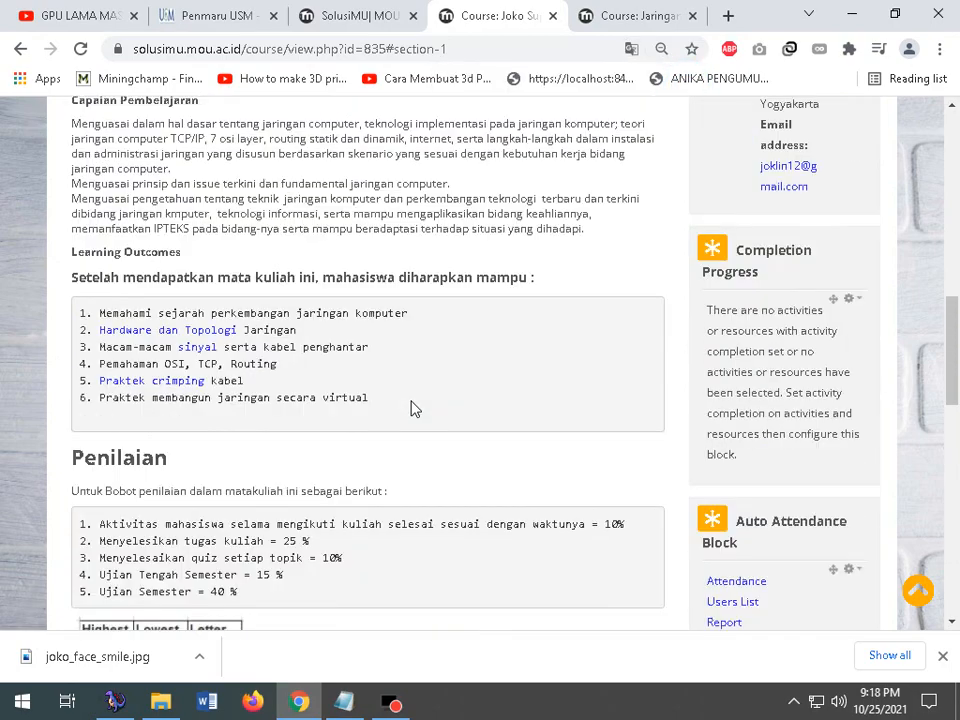
pyautogui.scroll(-18, 415, 409)
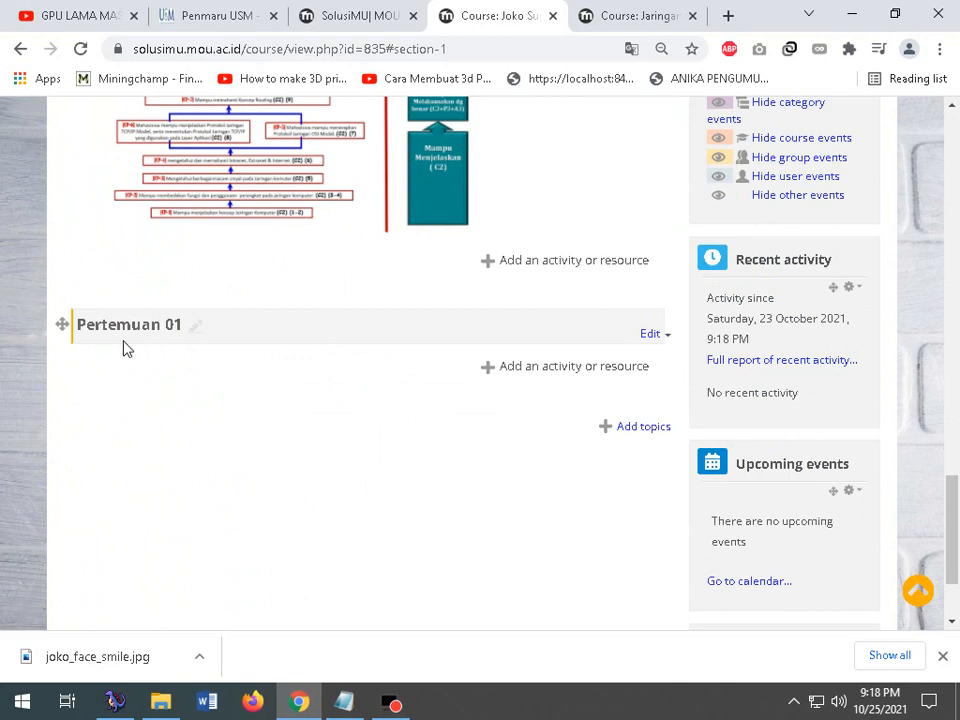
# - Copy the greeting and introduction paragraph from the Pertemuan 1 topic of the Jaringan Komputer course
pyautogui.click(622, 16)
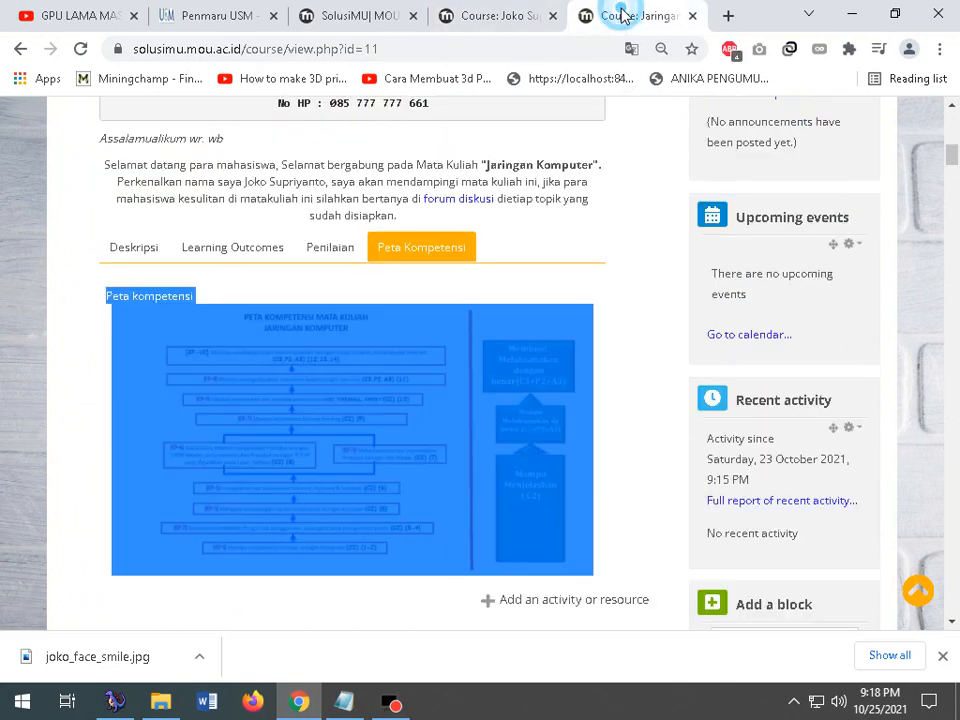
pyautogui.scroll(-5, 471, 293)
pyautogui.scroll(-2, 471, 293)
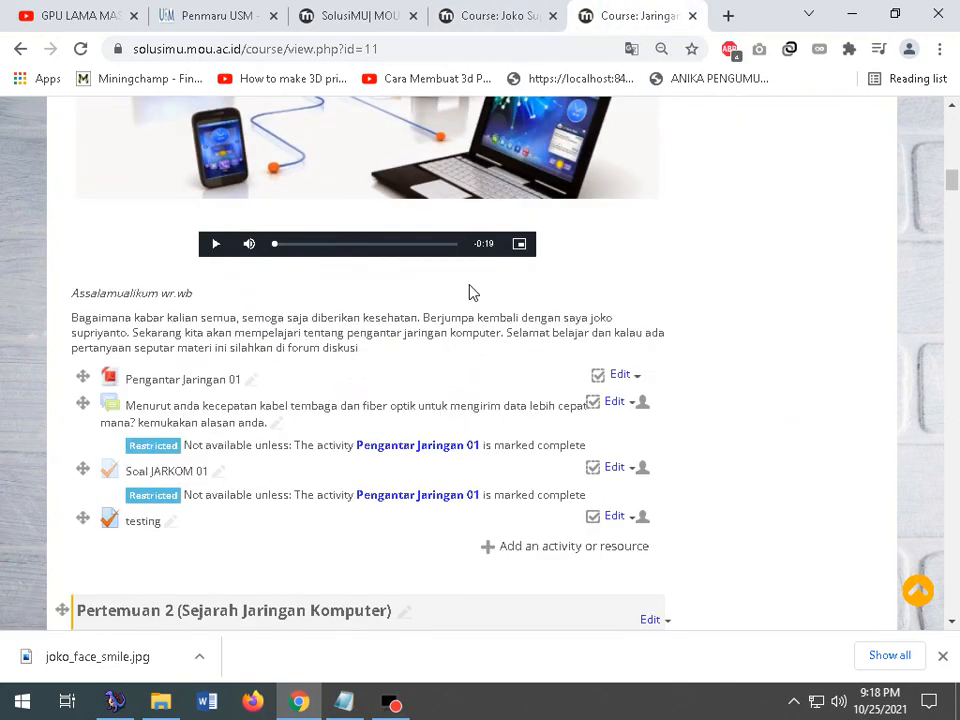
pyautogui.scroll(2, 250, 305)
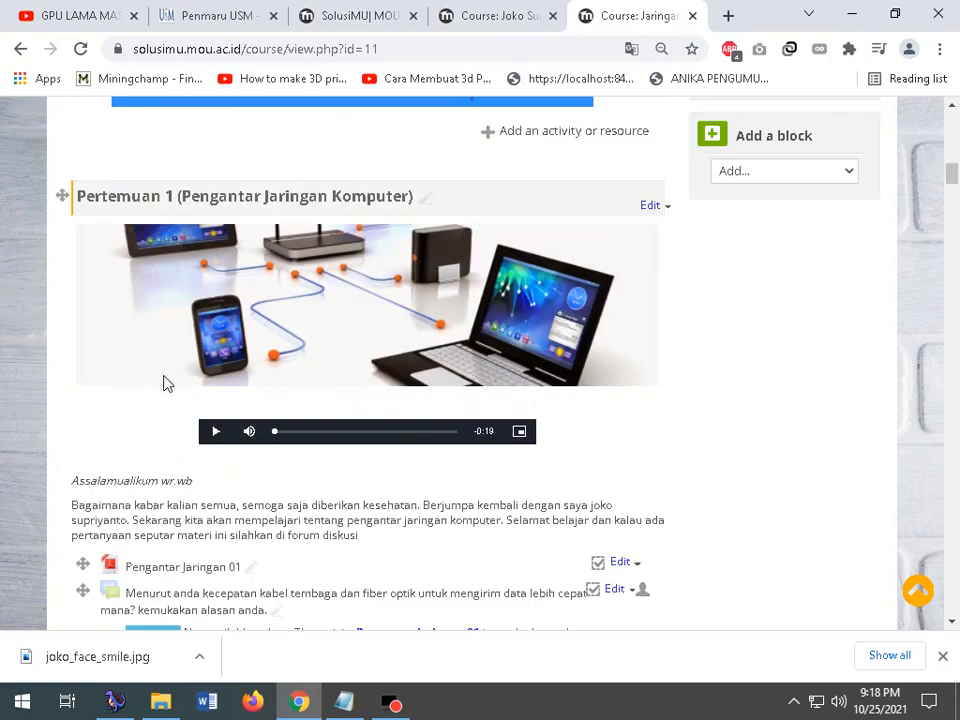
pyautogui.scroll(-1, 167, 383)
pyautogui.scroll(1, 250, 280)
pyautogui.scroll(-2, 185, 370)
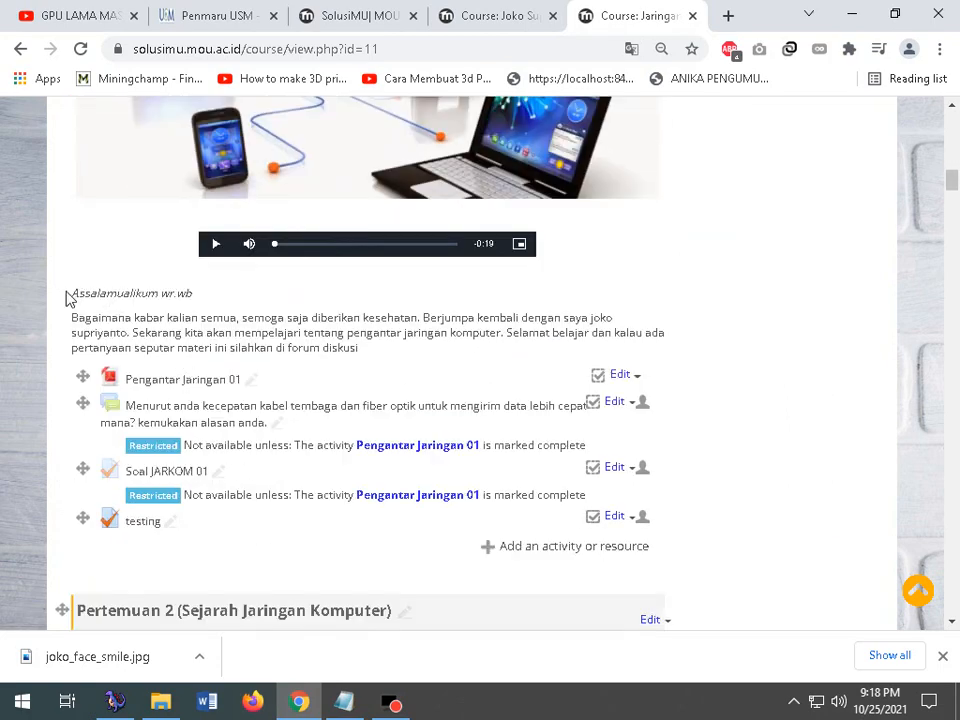
pyautogui.moveTo(72, 291); pyautogui.dragTo(401, 349)
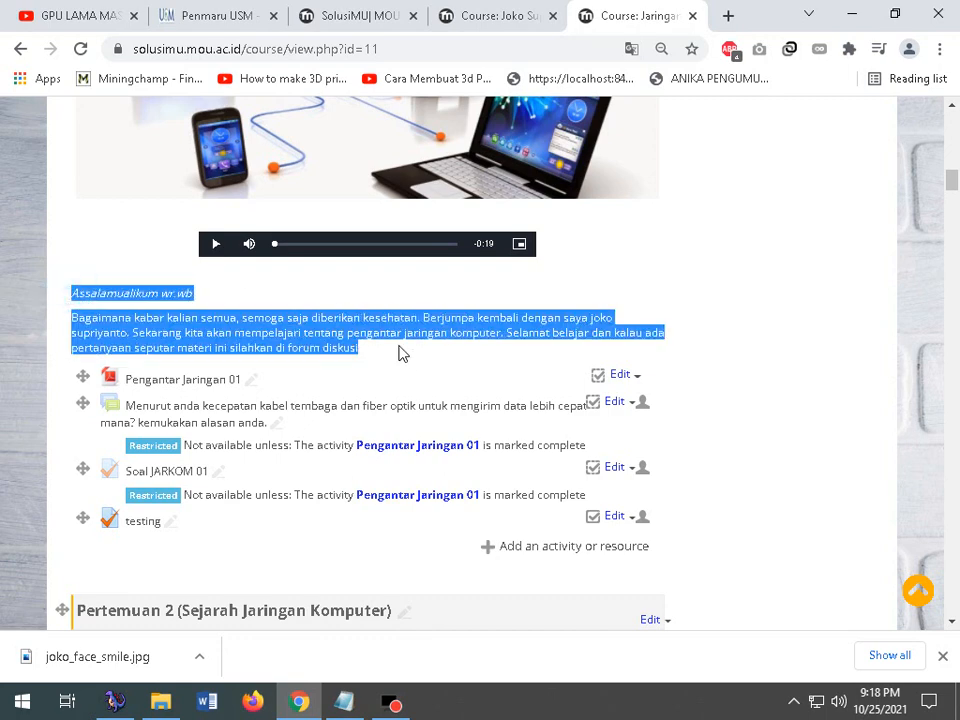
pyautogui.rightClick(315, 327)
pyautogui.click(333, 341)
pyautogui.click(518, 12)
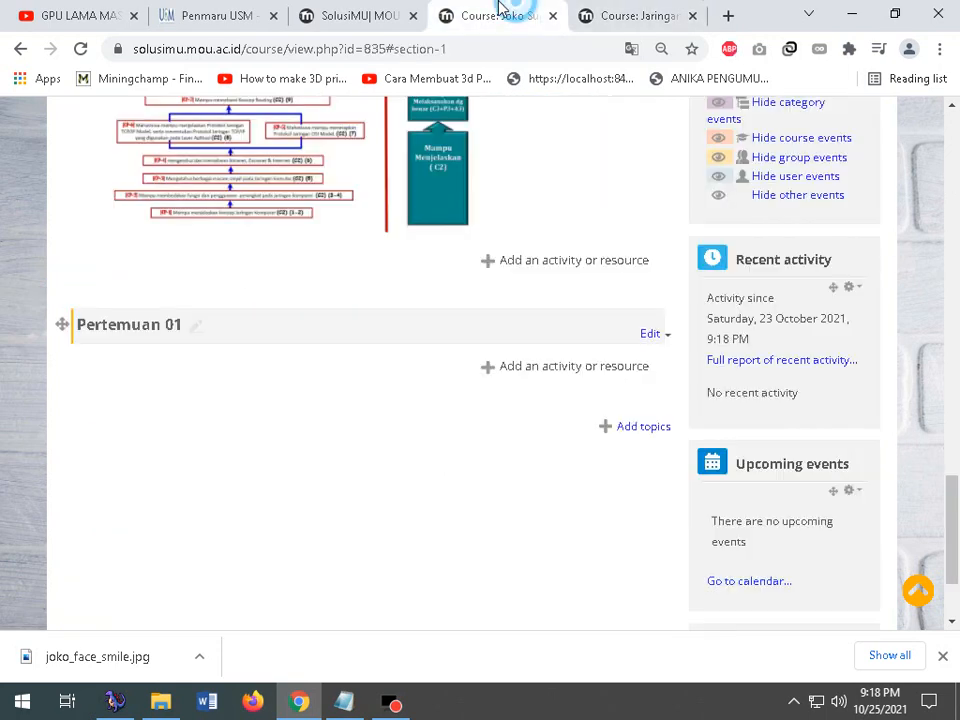
# - Save the Pertemuan 1 banner image from the Jaringan Komputer course to the Desktop as Berbagai-Jenis-Jenis-.jpg
pyautogui.click(613, 15)
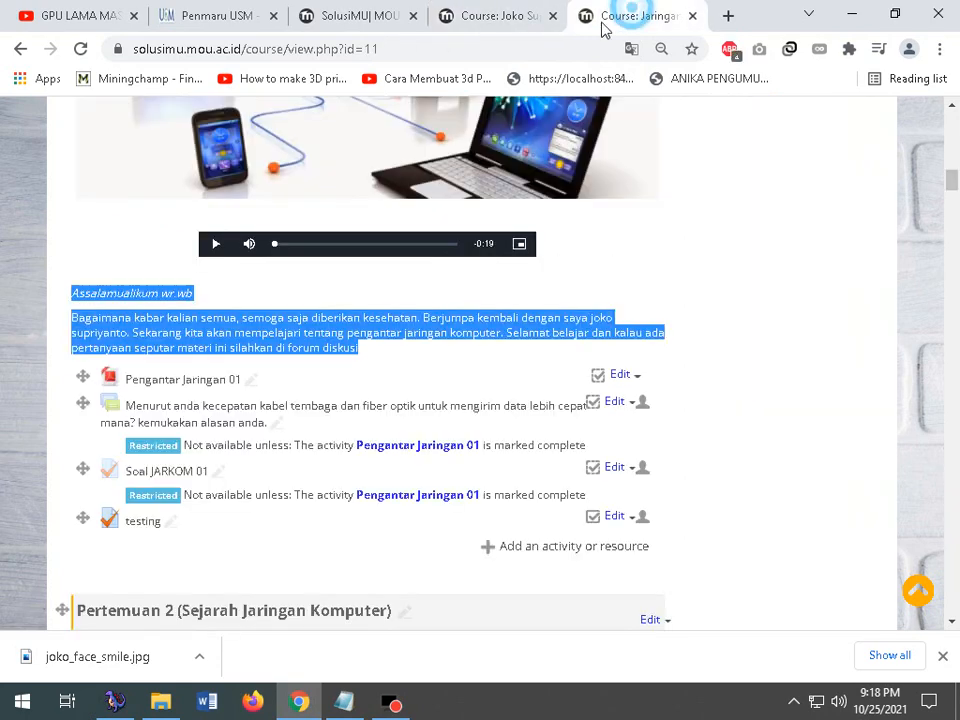
pyautogui.scroll(3, 418, 289)
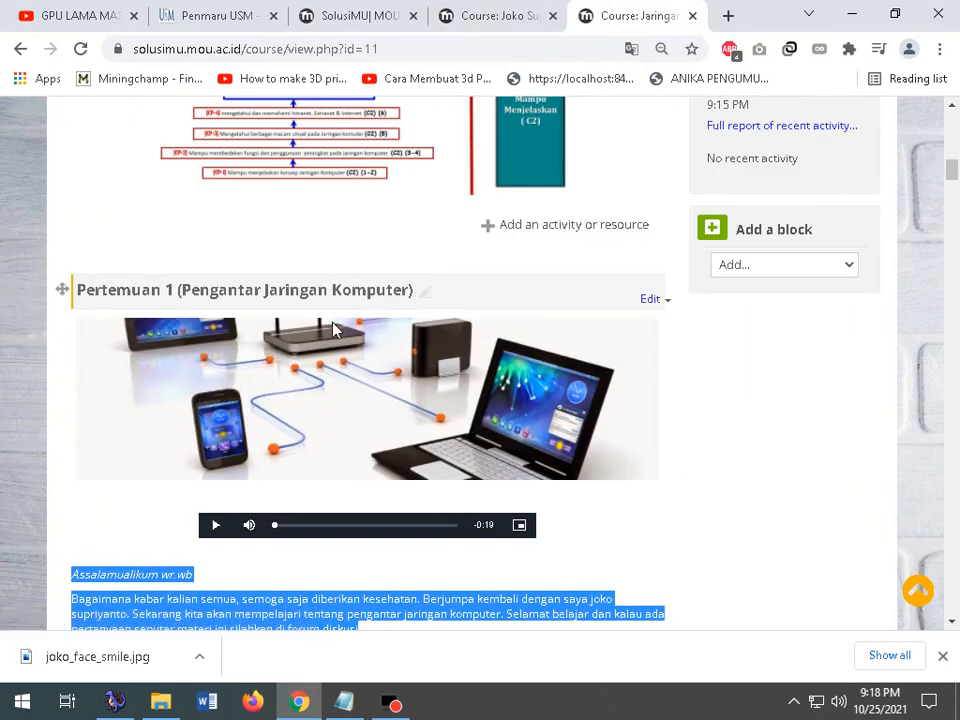
pyautogui.rightClick(366, 378)
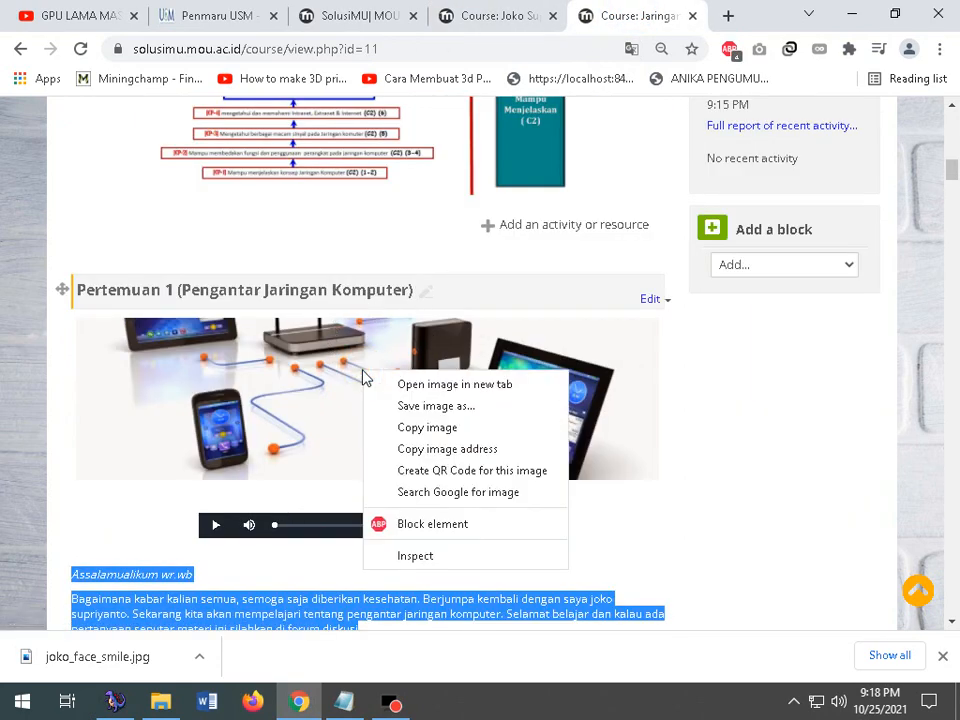
pyautogui.click(396, 407)
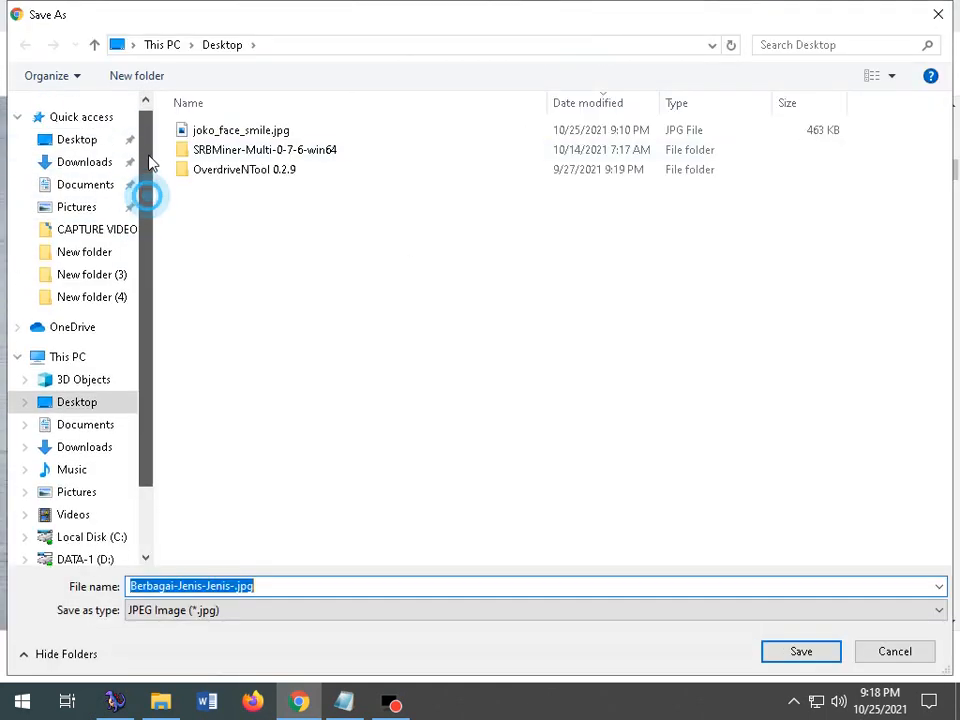
pyautogui.click(78, 141)
pyautogui.click(800, 651)
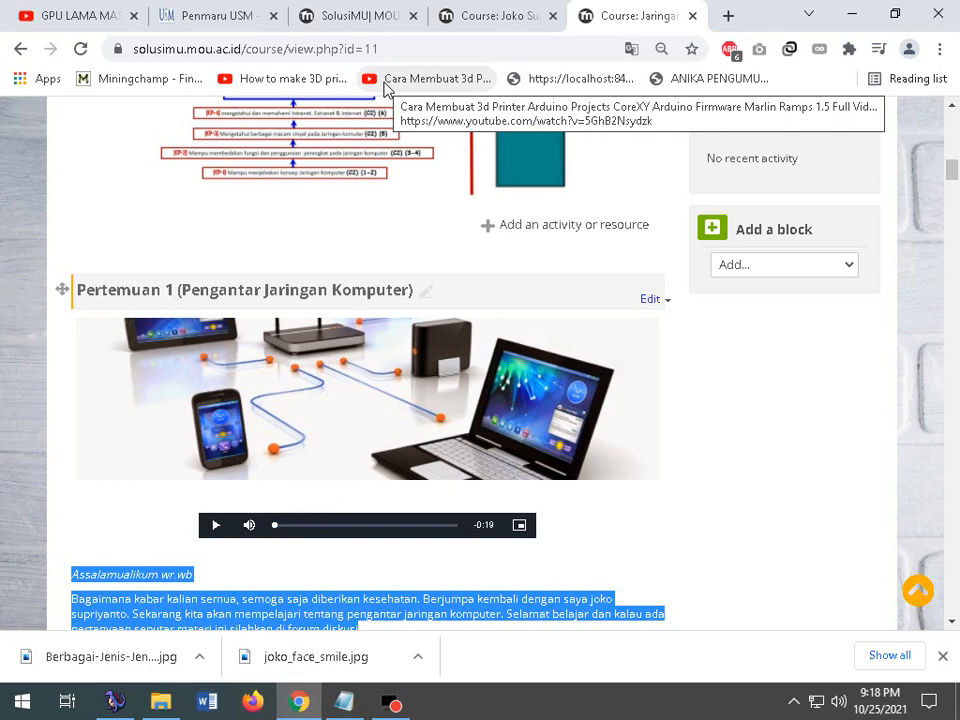
# - Check the pixel dimensions of the downloaded Berbagai-Jenis-Jenis-.jpg in its file properties, leaving the file unchanged
pyautogui.click(205, 660)
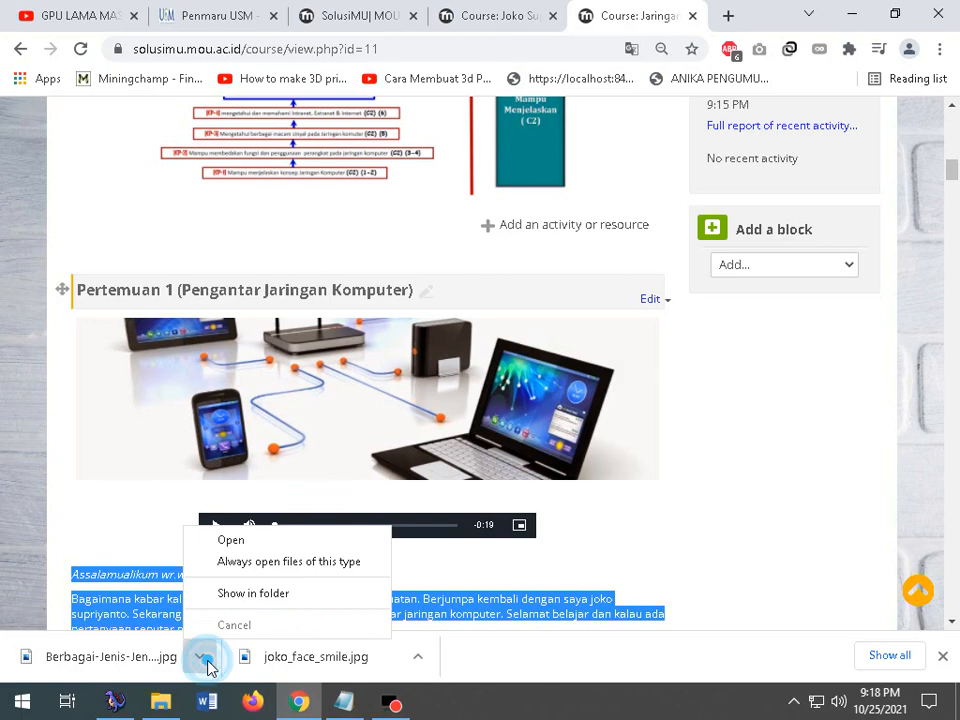
pyautogui.click(240, 593)
pyautogui.click(675, 445)
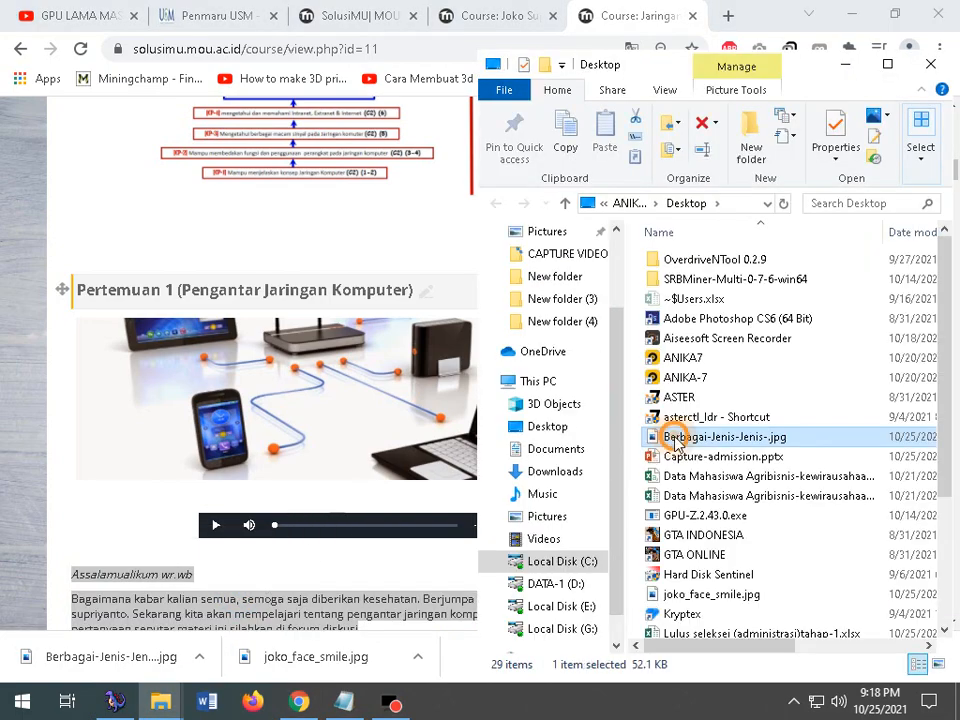
pyautogui.rightClick(676, 441)
pyautogui.click(680, 674)
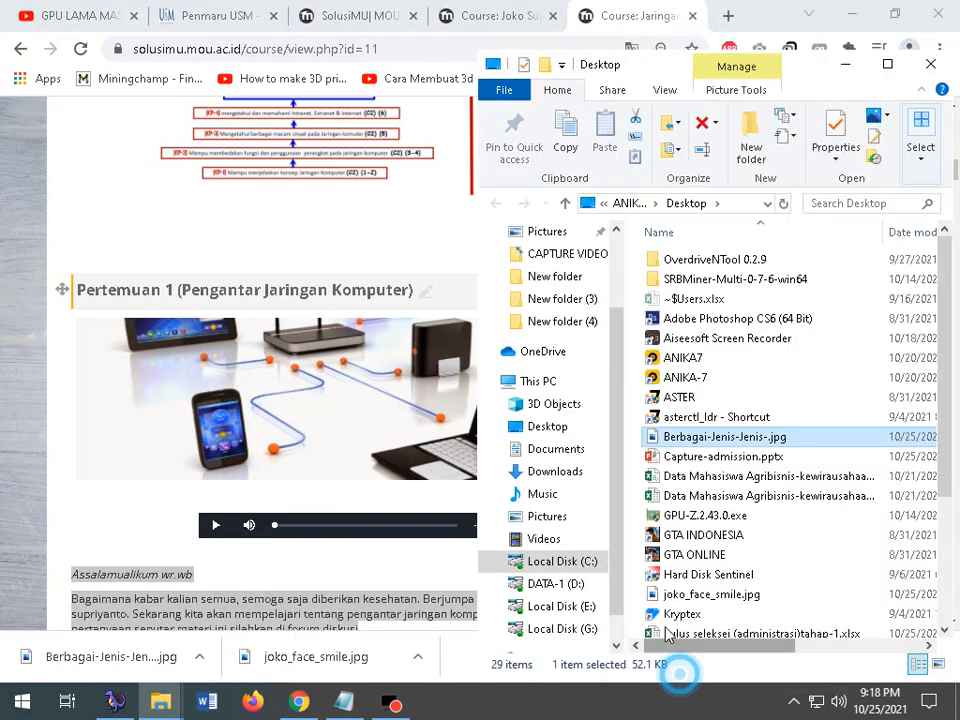
pyautogui.click(795, 242)
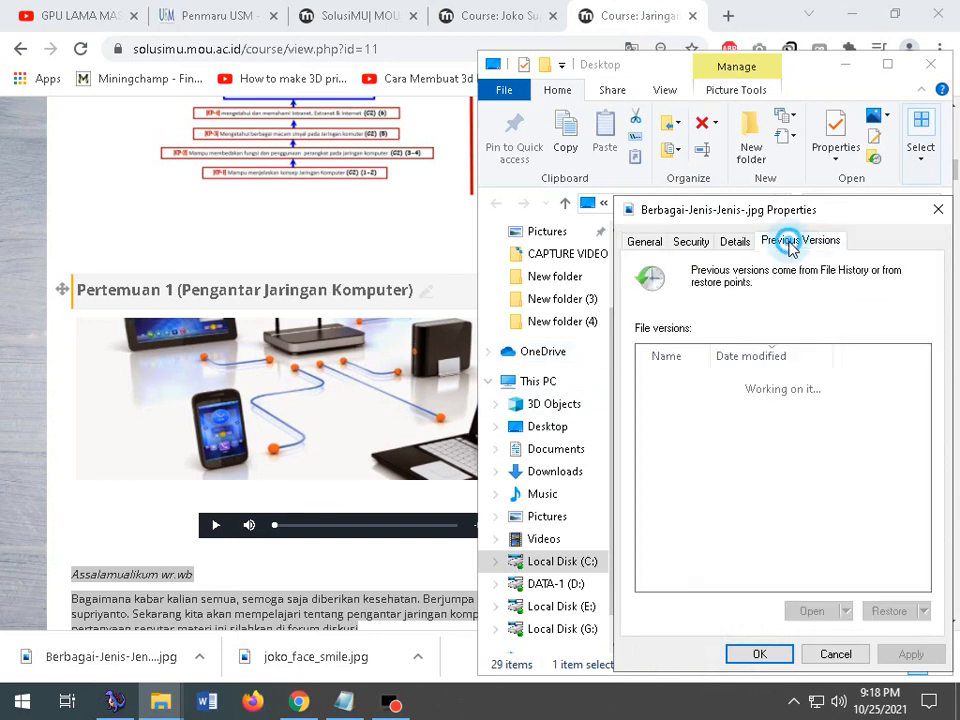
pyautogui.click(744, 247)
pyautogui.scroll(-2, 789, 516)
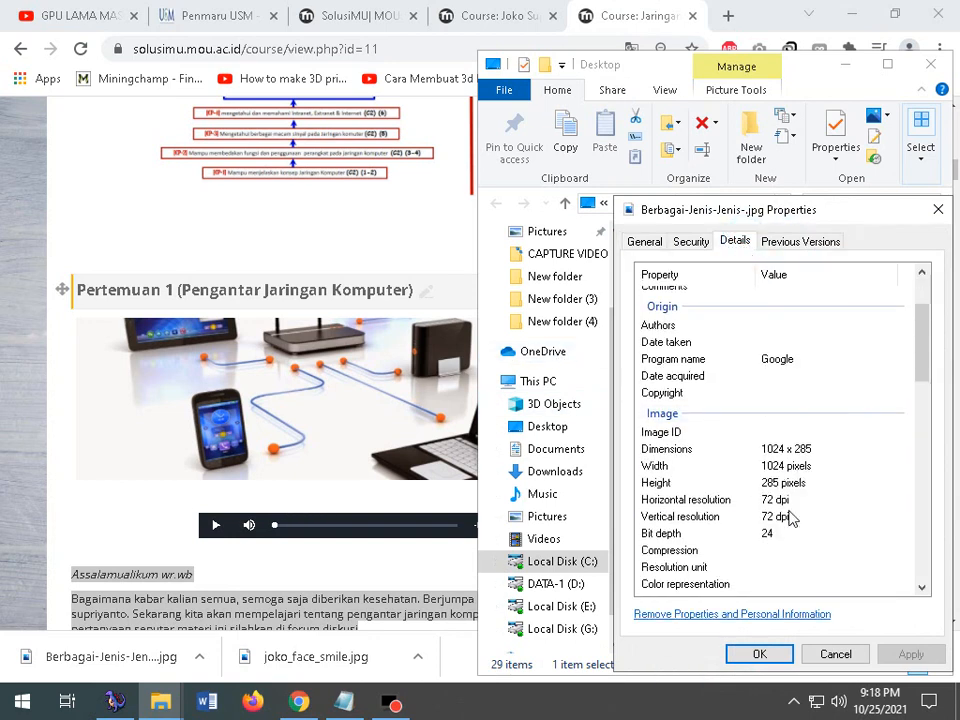
pyautogui.click(773, 452)
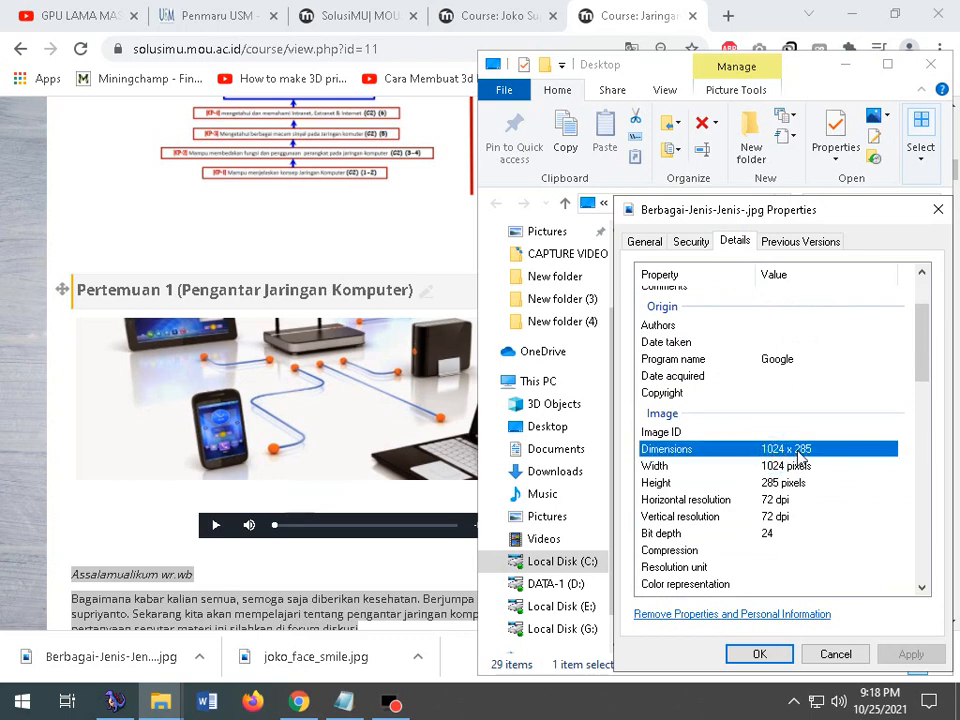
pyautogui.click(838, 653)
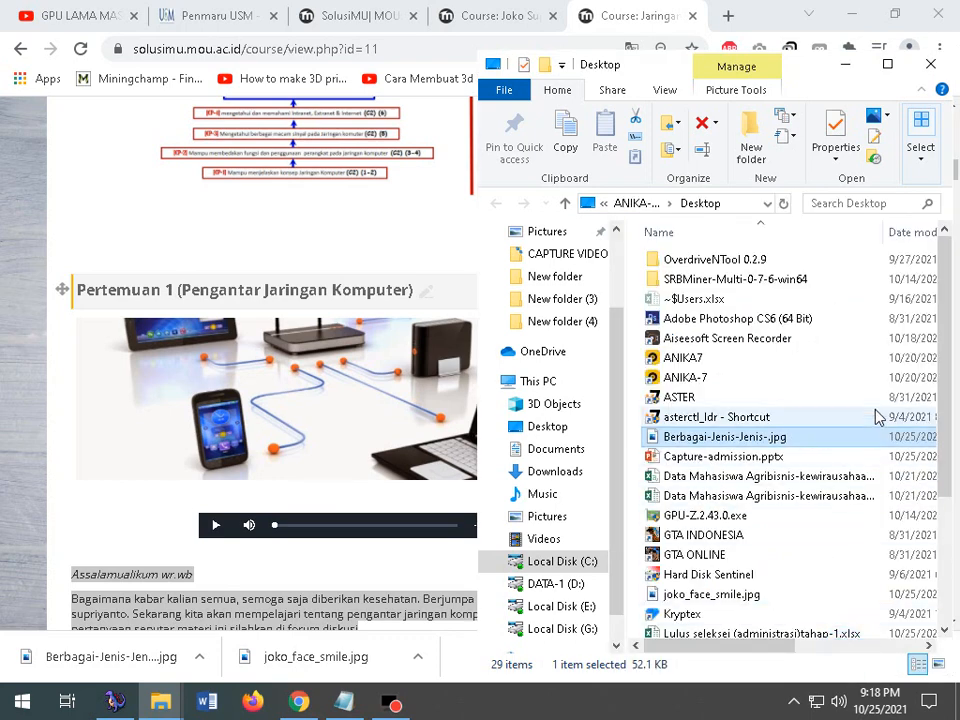
pyautogui.click(933, 72)
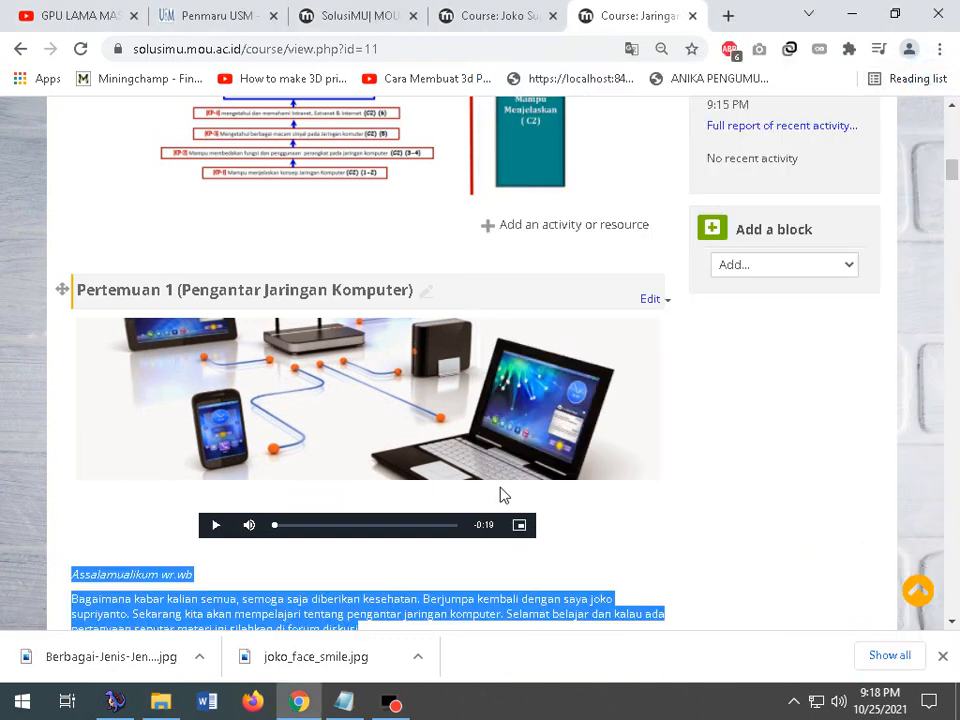
# - Return to the new course and open the Pertemuan 01 topic for editing
pyautogui.scroll(-1, 505, 493)
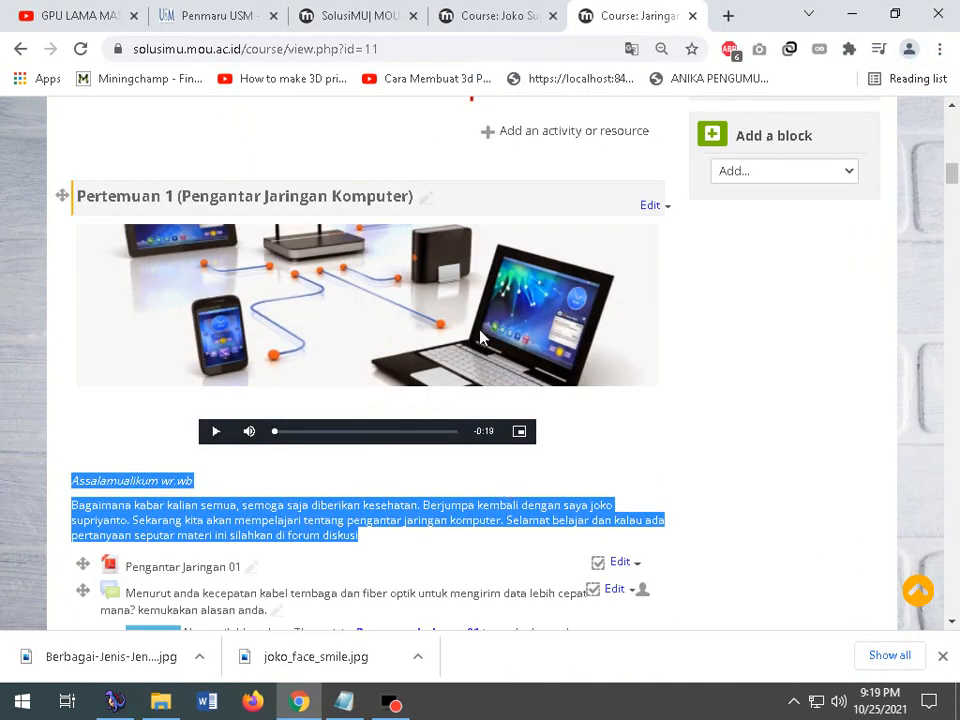
pyautogui.click(476, 12)
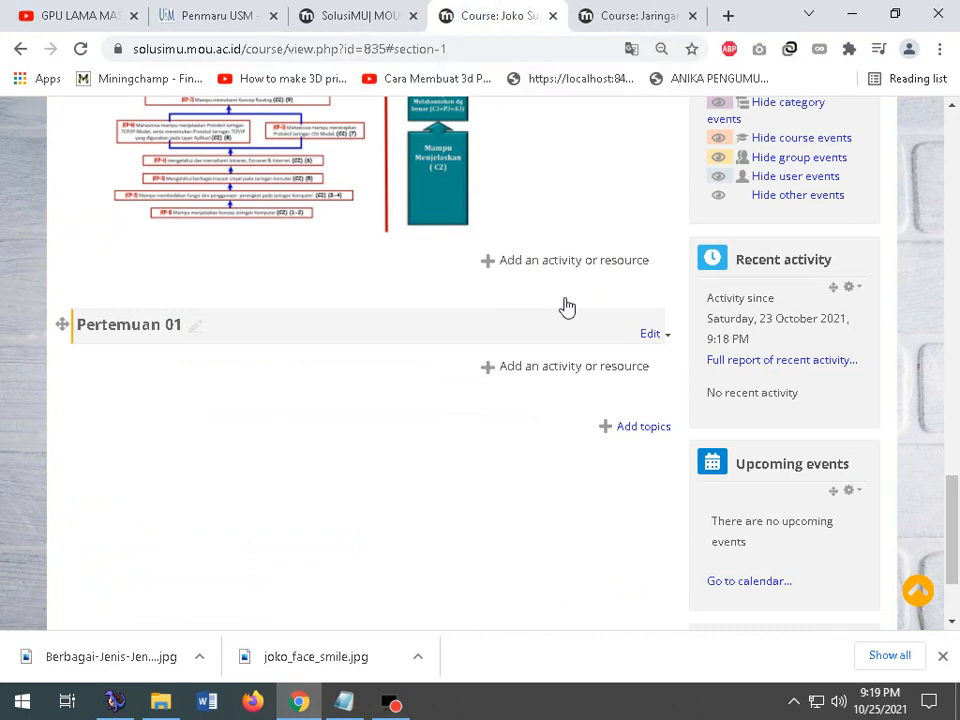
pyautogui.click(657, 336)
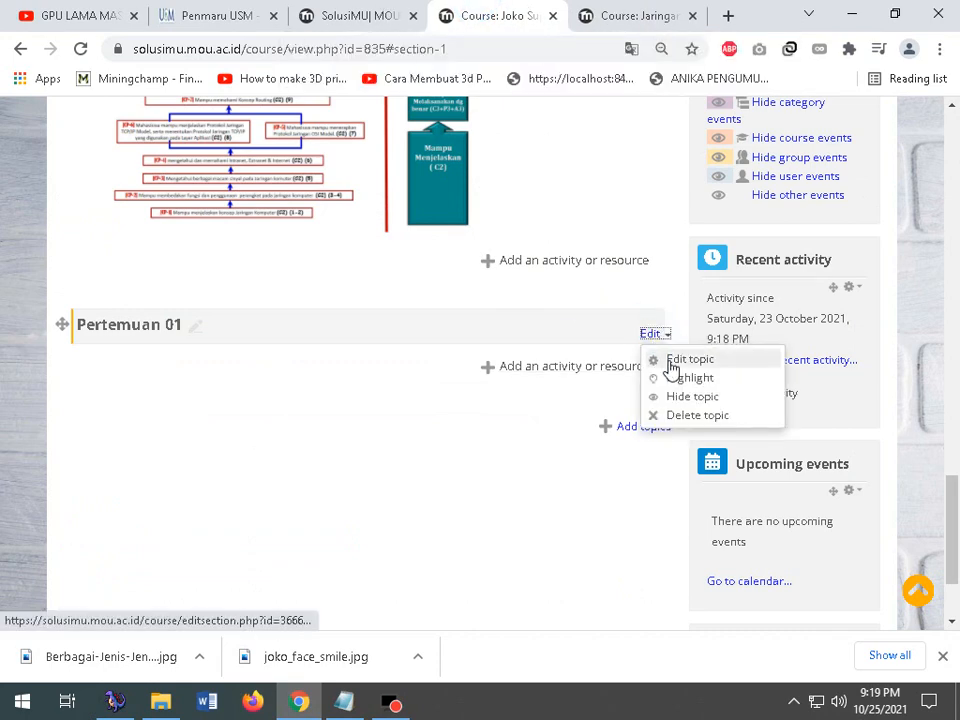
pyautogui.click(668, 358)
pyautogui.scroll(-4, 414, 462)
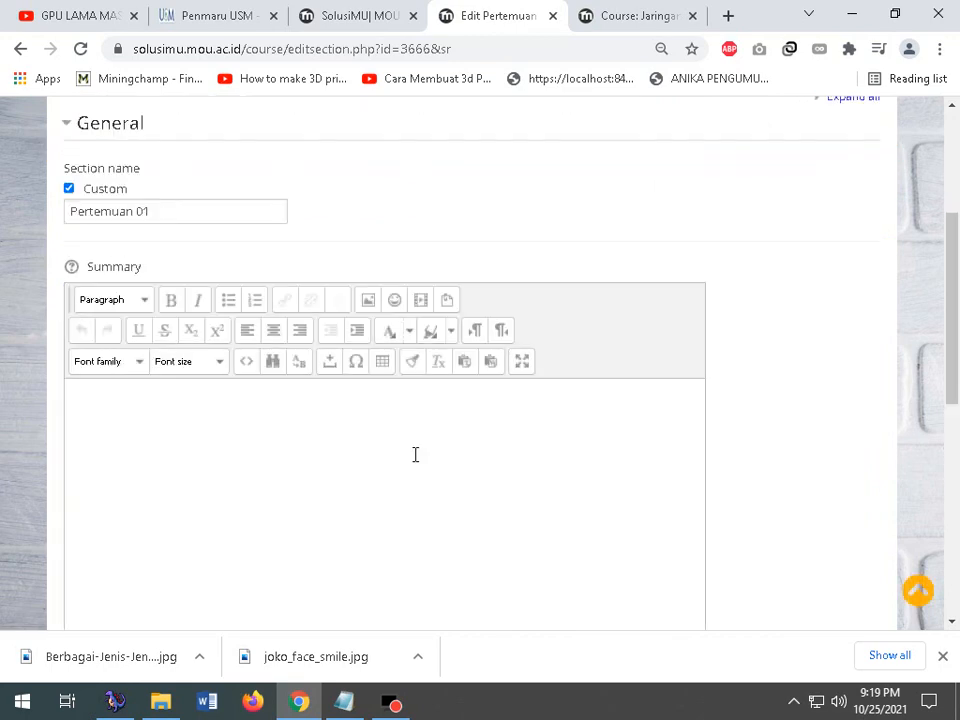
# - Upload Berbagai-Jenis-Jenis-.jpg from the Desktop as a new image for the Pertemuan 01 summary
pyautogui.click(369, 345)
pyautogui.click(368, 206)
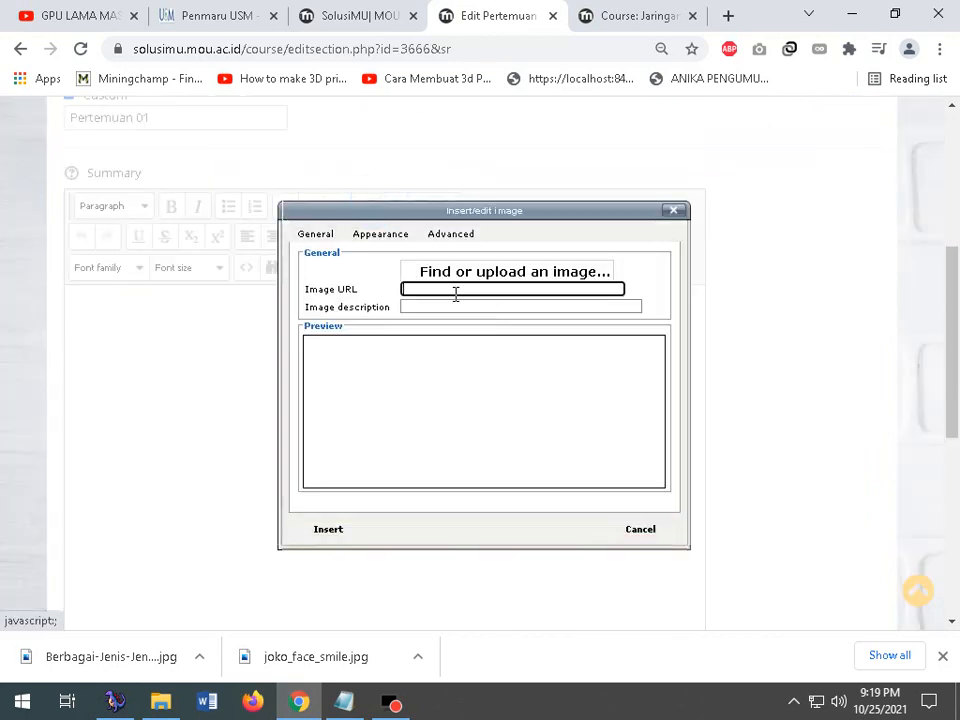
pyautogui.click(455, 277)
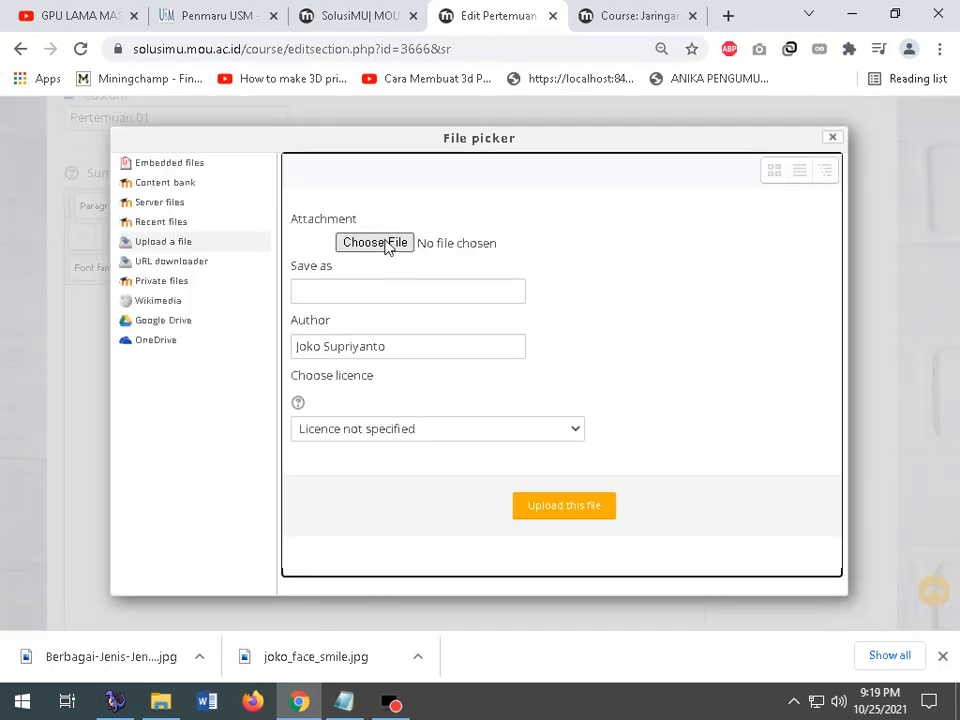
pyautogui.click(364, 245)
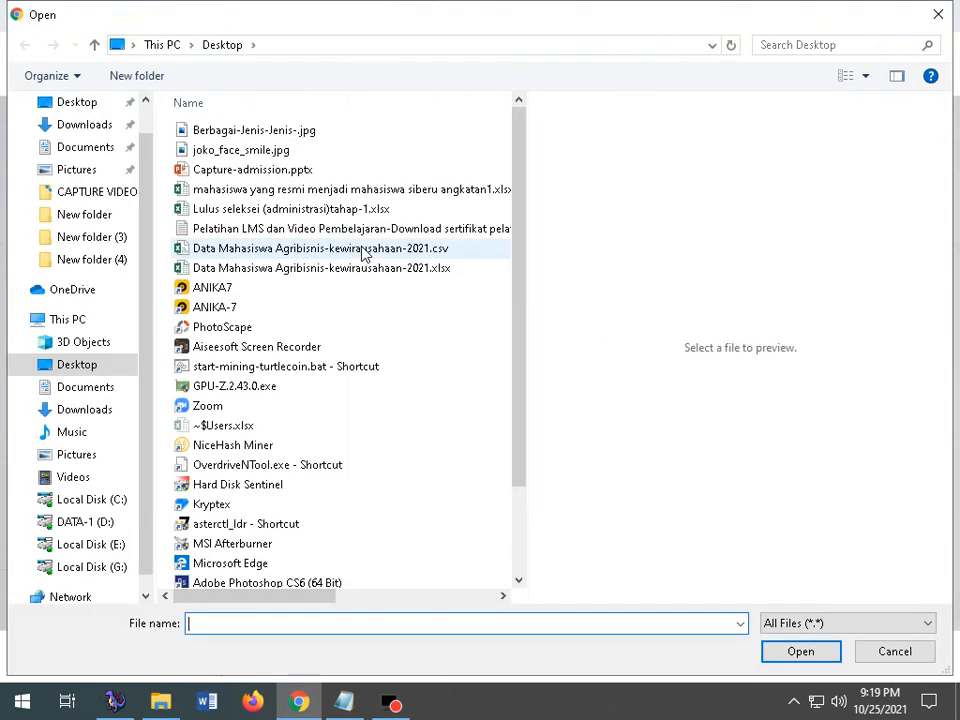
pyautogui.click(282, 130)
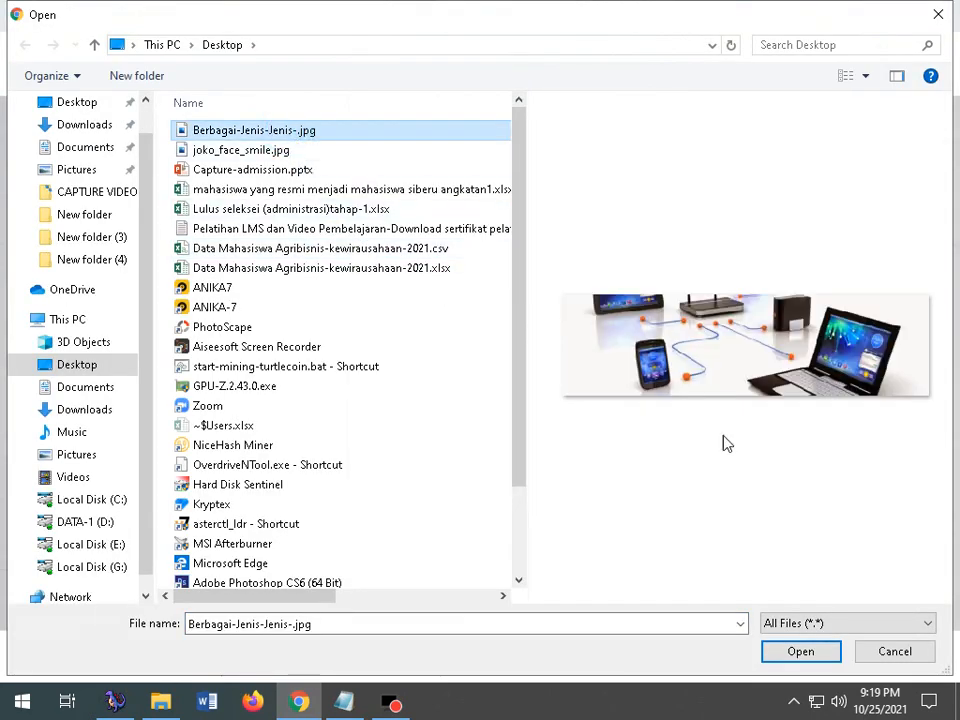
pyautogui.click(801, 652)
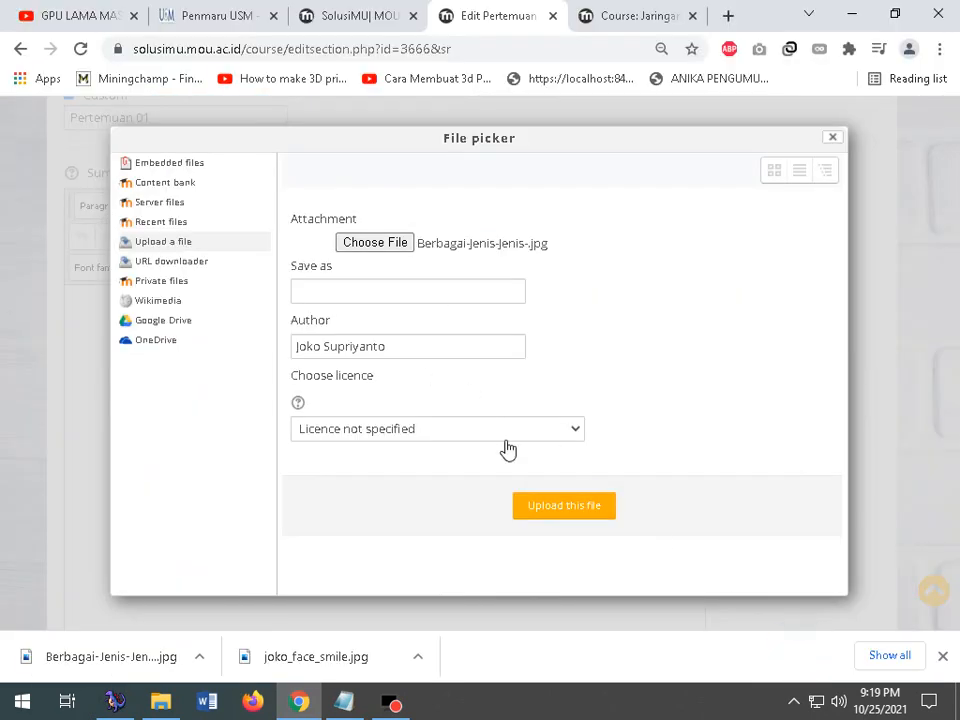
pyautogui.click(555, 515)
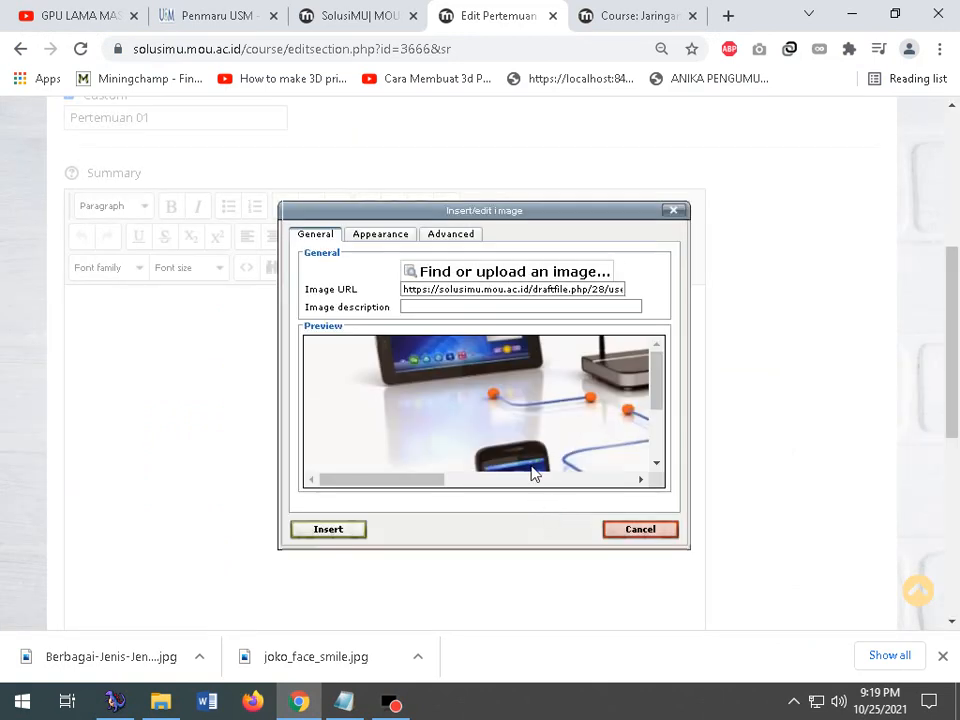
# - Set the uploaded image's width to 1000 px with proportions constrained and insert it into the summary
pyautogui.click(378, 236)
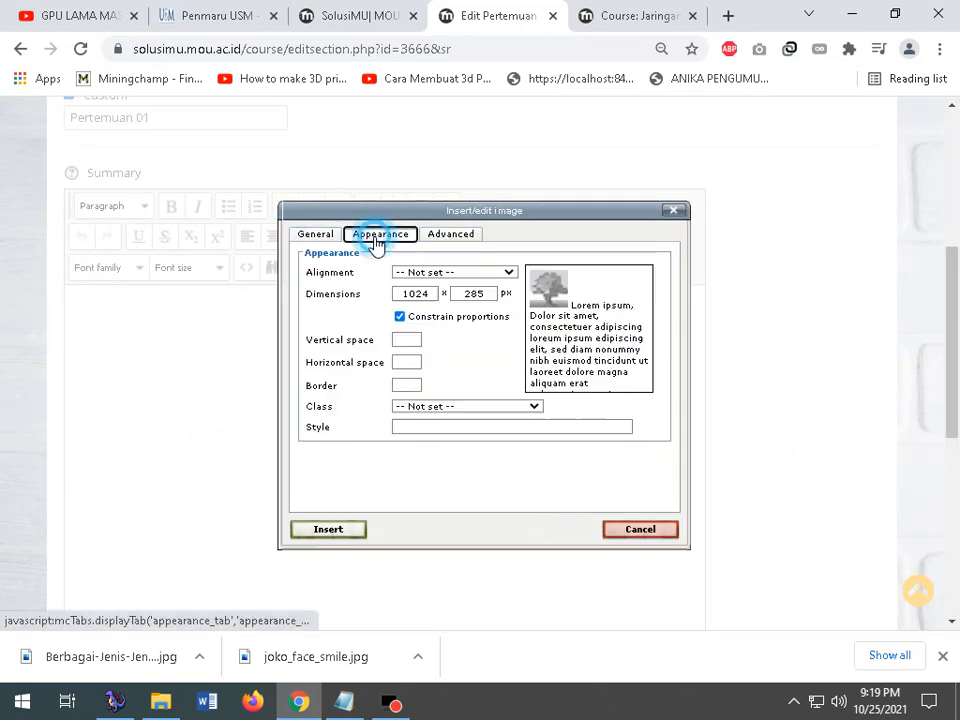
pyautogui.doubleClick(432, 294)
pyautogui.write('1000')
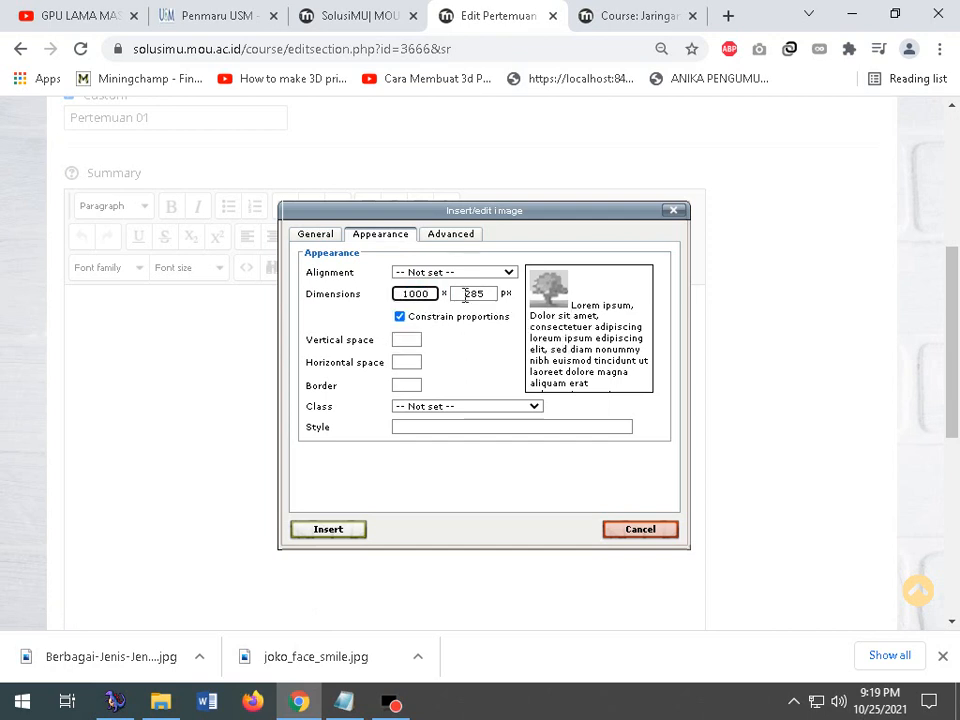
pyautogui.click(466, 293)
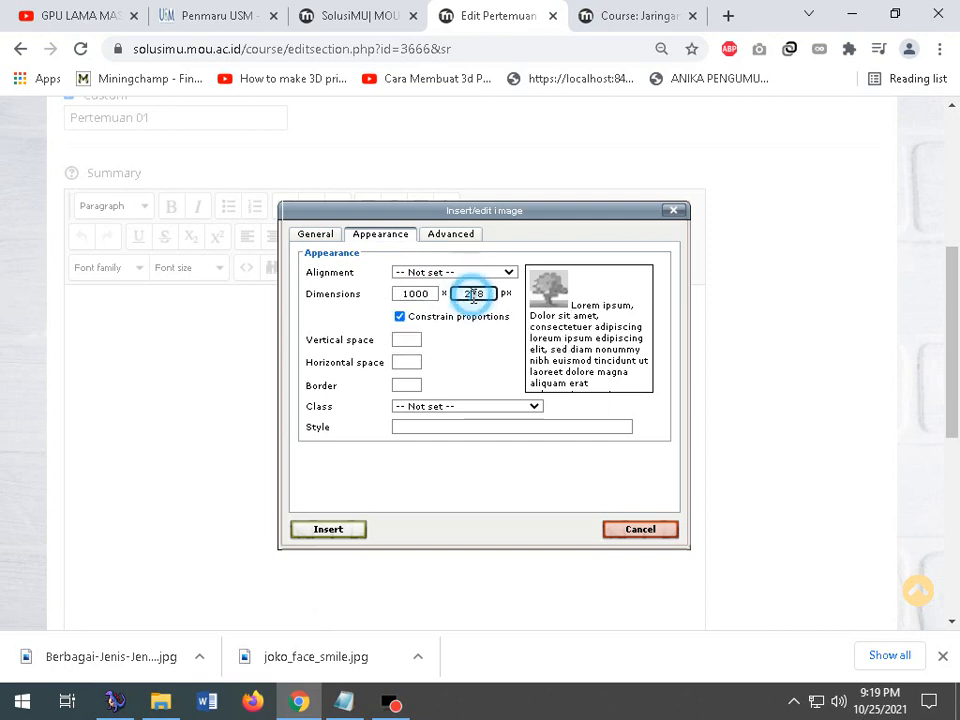
pyautogui.click(342, 533)
# - Reduce the browser page zoom and examine how the inserted banner fits inside the Pertemuan 01 summary editor
pyautogui.click(443, 400)
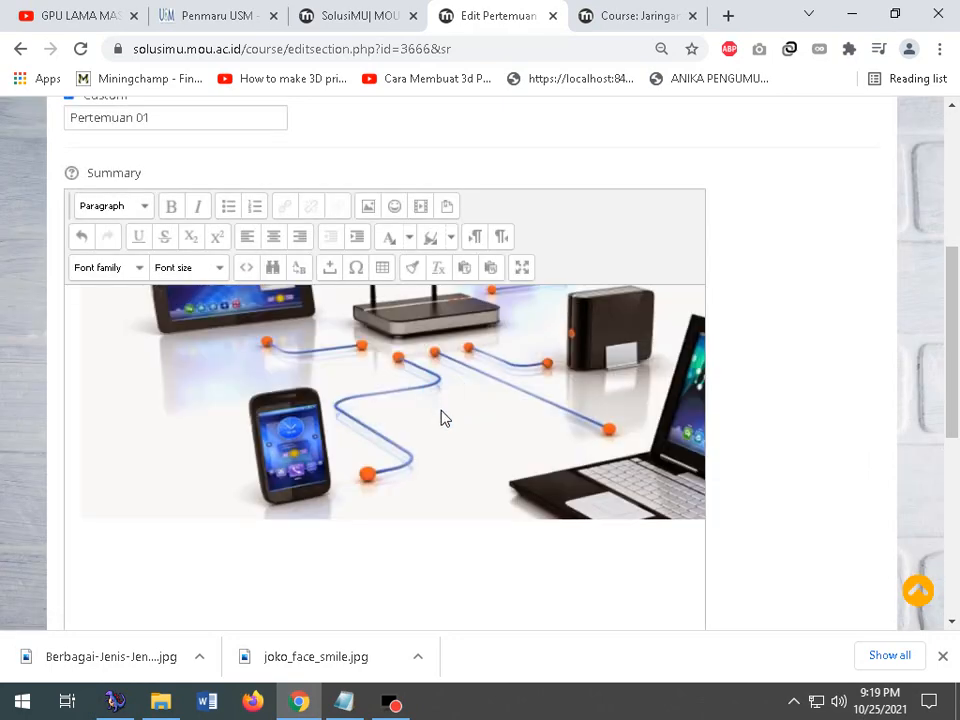
pyautogui.scroll(-3, 445, 425)
pyautogui.click(369, 385)
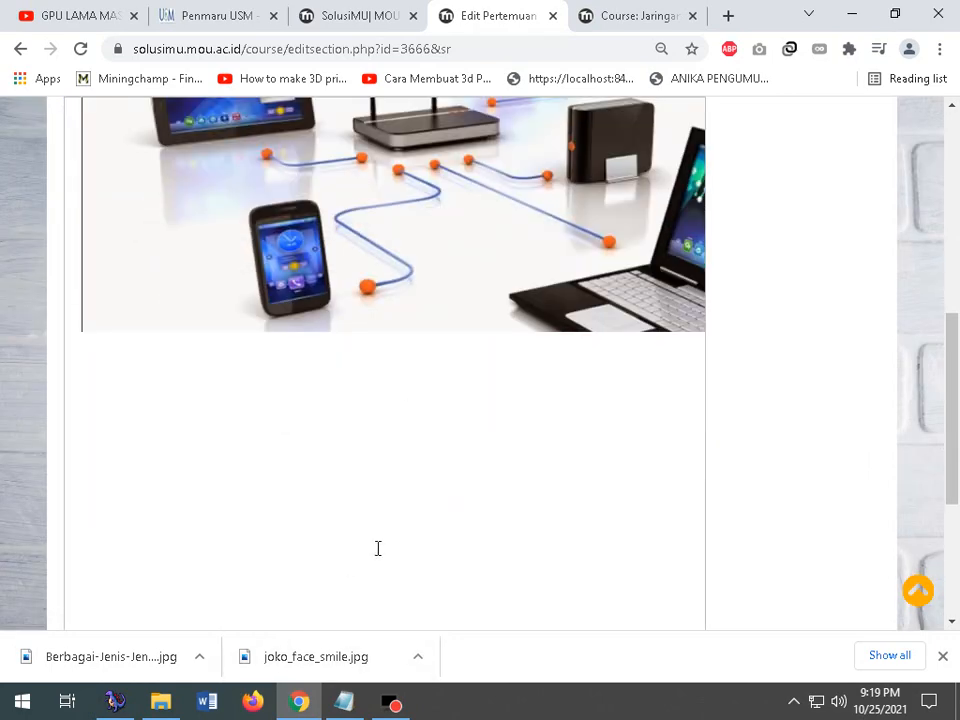
pyautogui.click(940, 48)
pyautogui.click(820, 222)
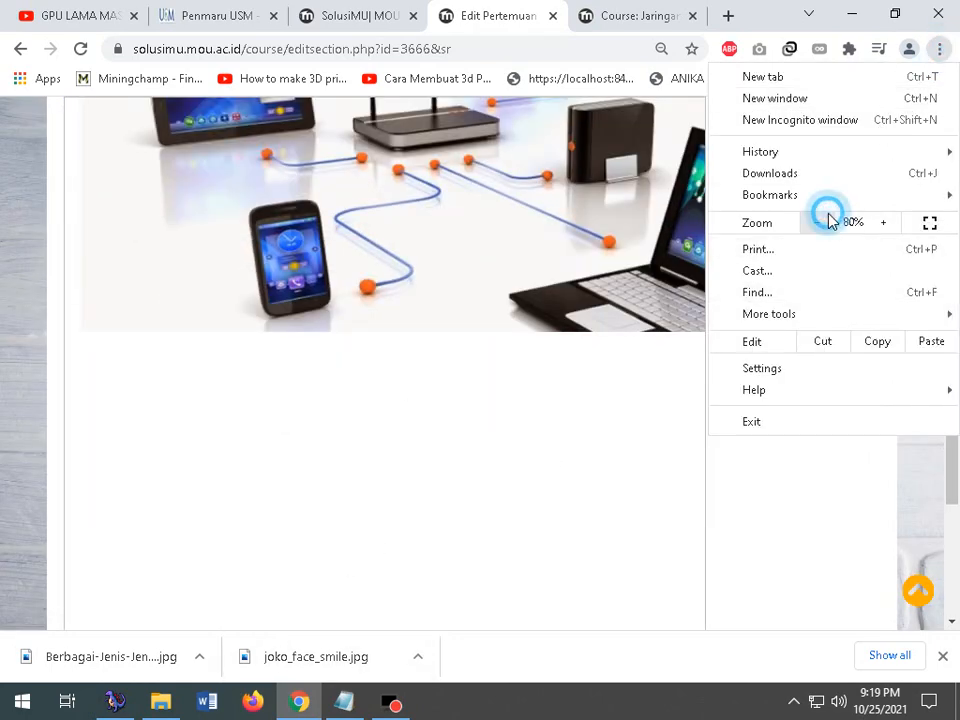
pyautogui.click(820, 222)
pyautogui.moveTo(538, 529); pyautogui.dragTo(727, 330)
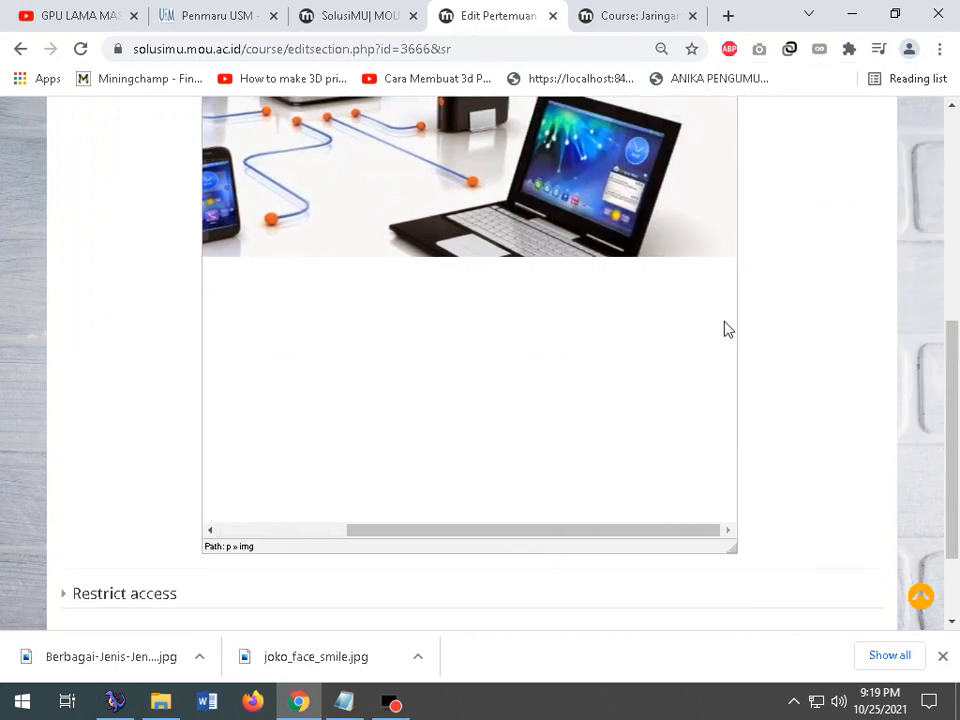
pyautogui.scroll(2, 530, 380)
pyautogui.scroll(-3, 490, 460)
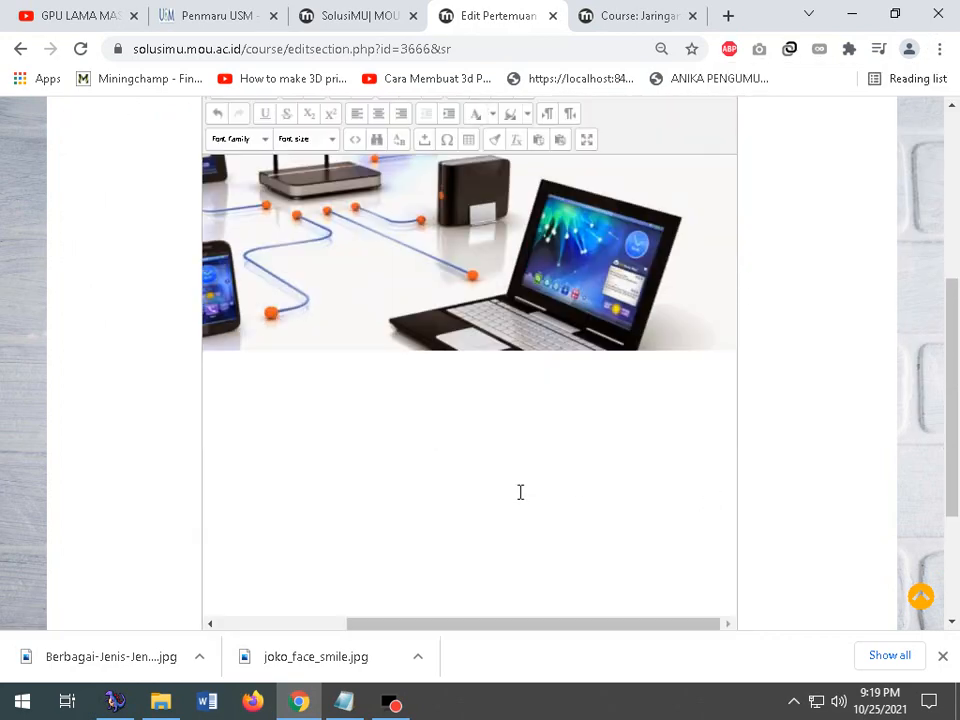
pyautogui.moveTo(482, 438); pyautogui.dragTo(268, 429)
pyautogui.click(226, 240)
pyautogui.doubleClick(246, 210)
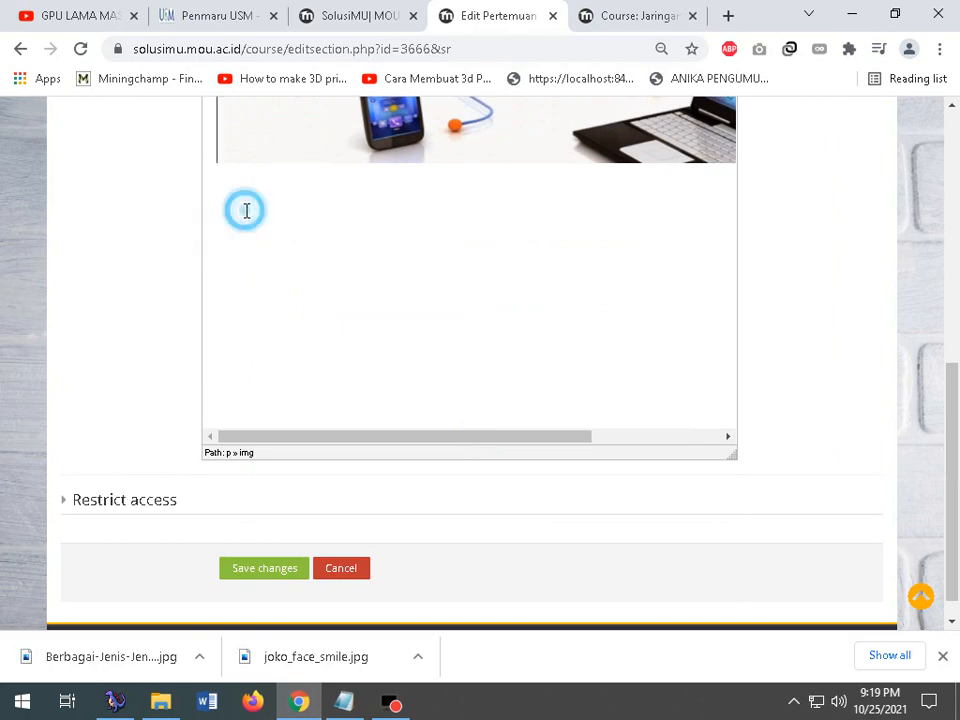
# - Copy the greeting paragraphs below the audio player in Pertemuan 1 of the Jaringan Komputer course
pyautogui.click(676, 10)
pyautogui.scroll(-1, 233, 485)
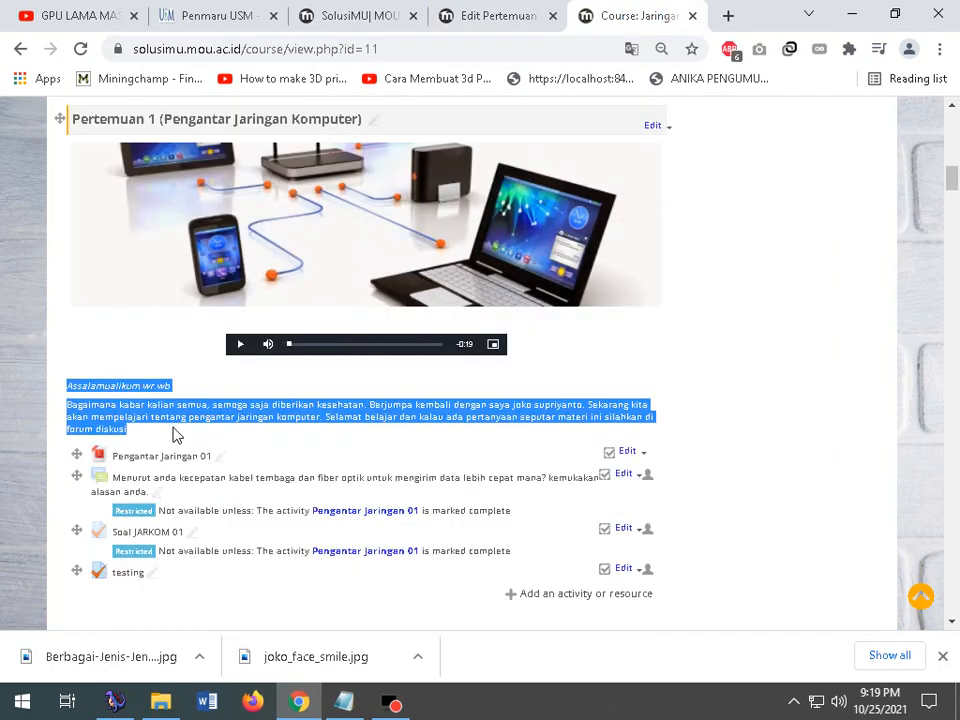
pyautogui.click(172, 425)
pyautogui.moveTo(134, 429); pyautogui.dragTo(50, 391)
pyautogui.rightClick(95, 400)
pyautogui.click(111, 406)
# - Back in the Pertemuan 01 summary, shrink the banner to about 97 px high and paste the copied greeting after it
pyautogui.click(519, 12)
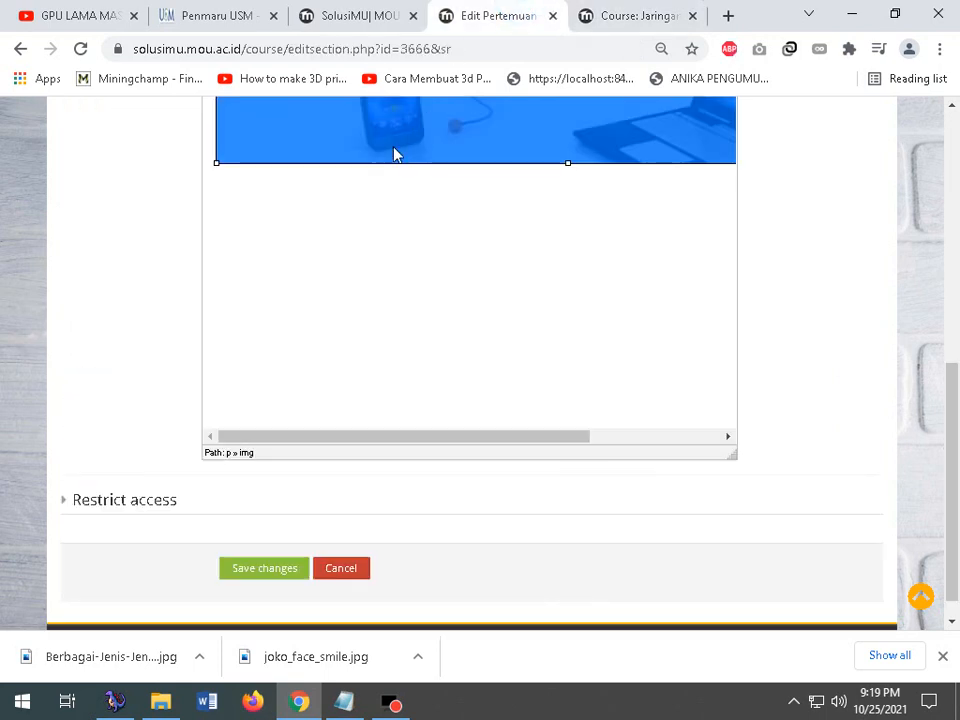
pyautogui.click(332, 197)
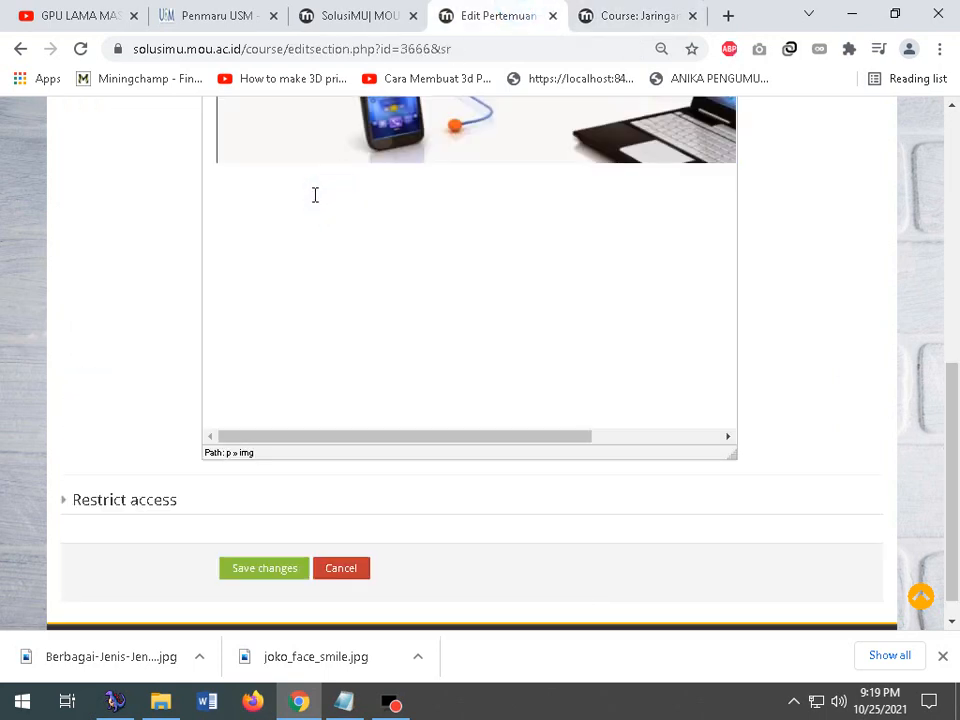
pyautogui.press('Return')
pyautogui.scroll(5, 315, 195)
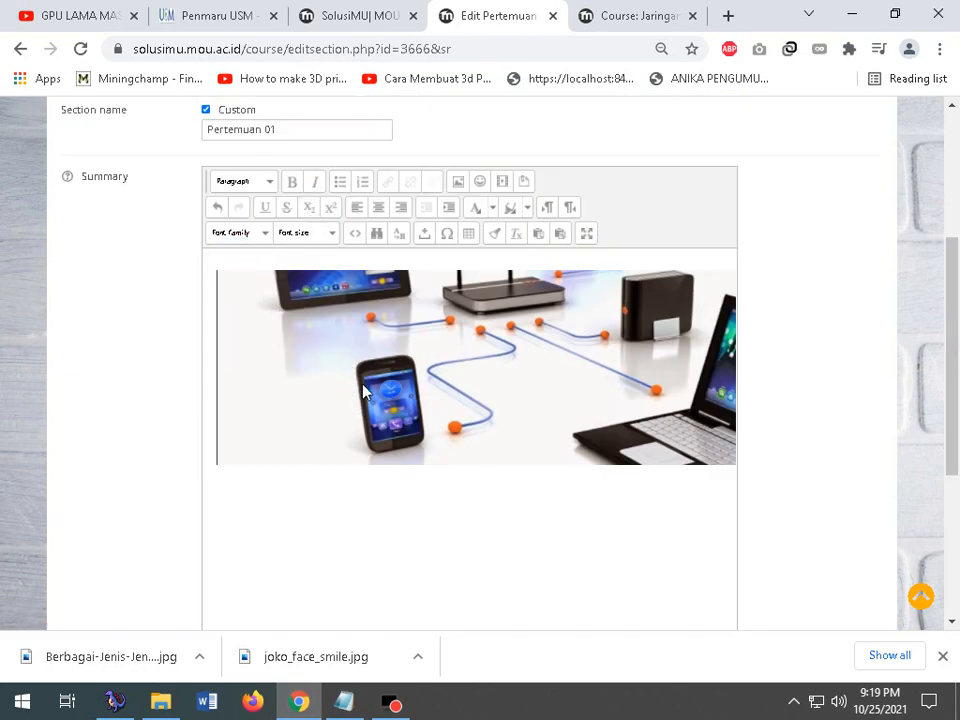
pyautogui.click(347, 339)
pyautogui.rightClick(268, 396)
pyautogui.click(240, 372)
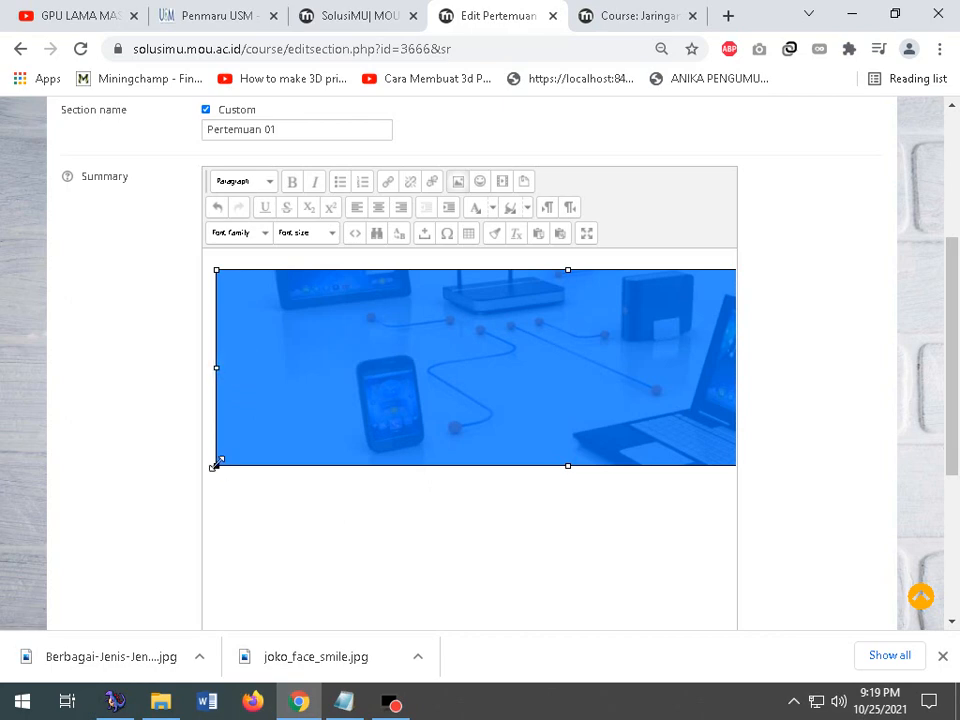
pyautogui.moveTo(216, 464); pyautogui.dragTo(490, 336)
pyautogui.click(487, 328)
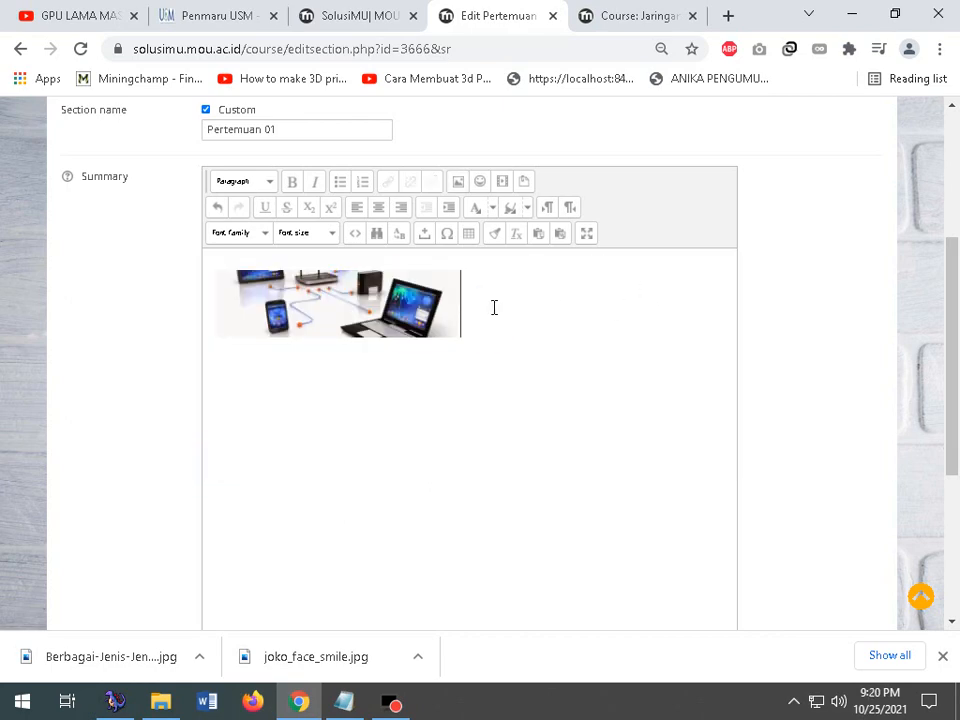
pyautogui.hotkey('ctrl', 'v')
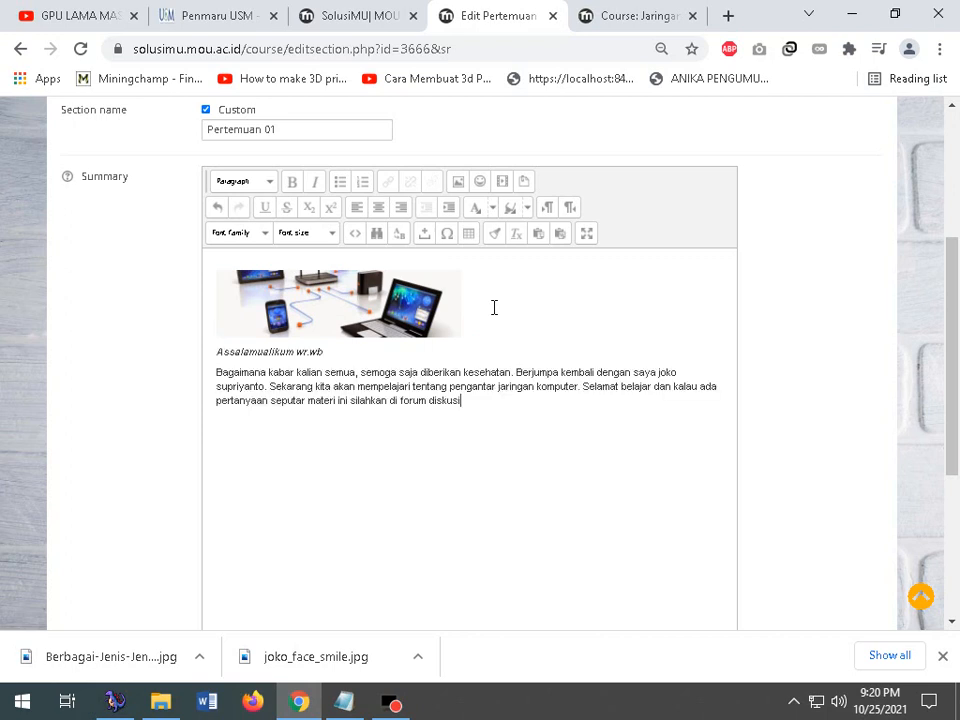
pyautogui.rightClick(318, 279)
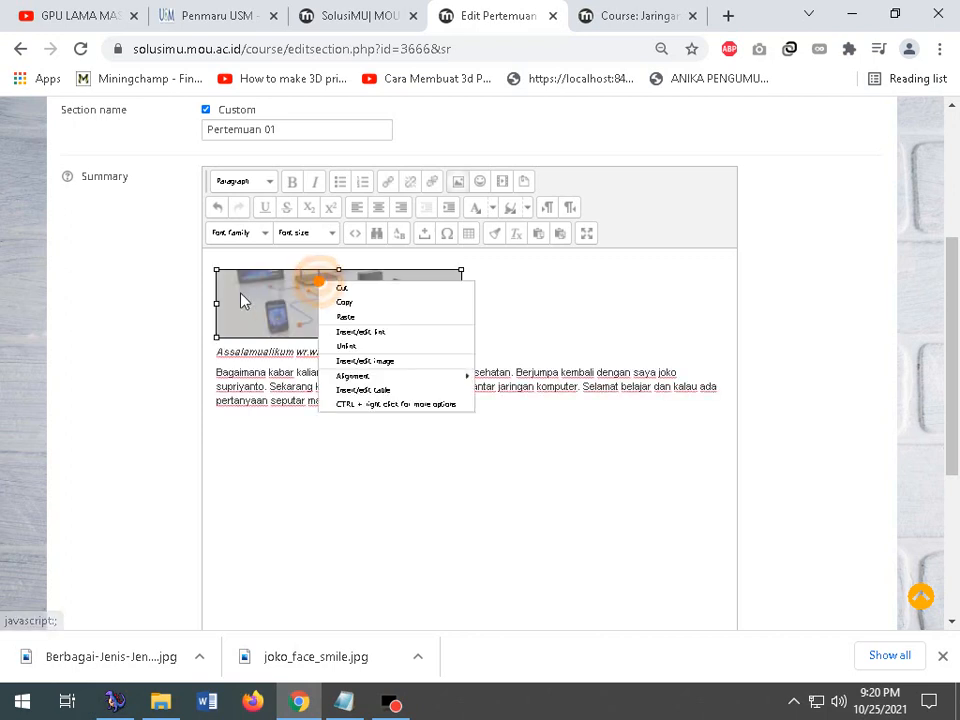
pyautogui.click(241, 293)
pyautogui.click(257, 259)
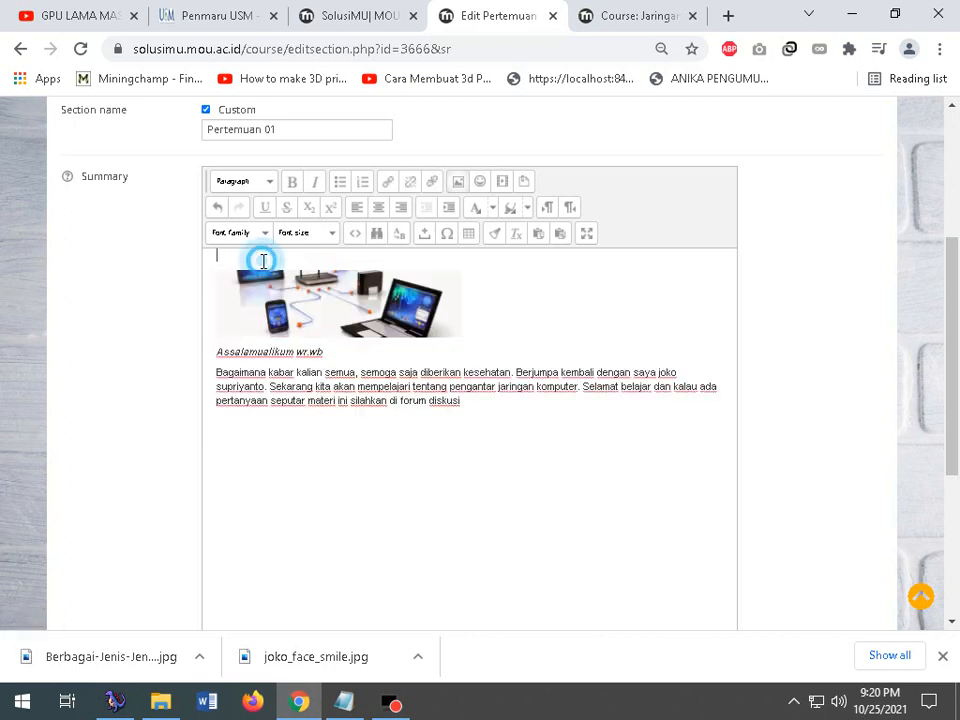
pyautogui.scroll(-1, 263, 263)
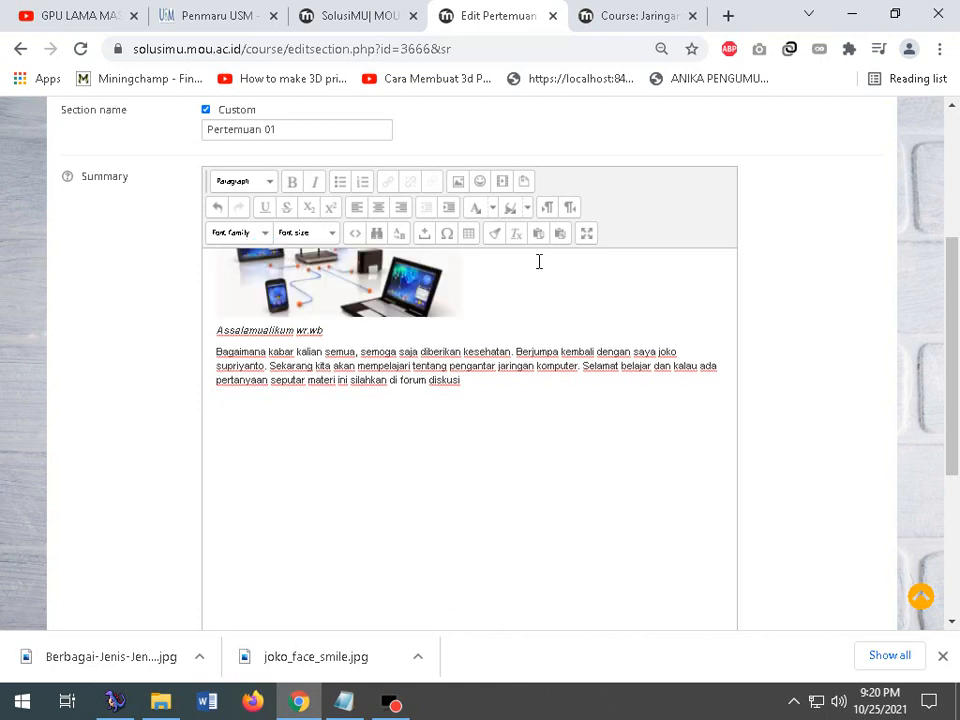
pyautogui.rightClick(260, 283)
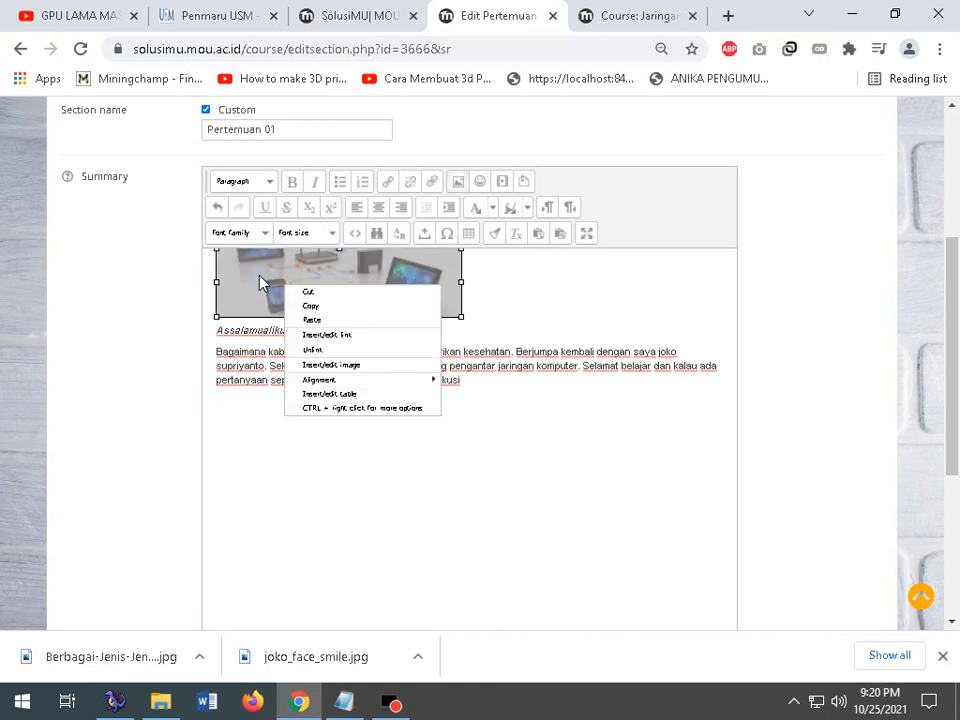
pyautogui.click(259, 275)
pyautogui.rightClick(259, 274)
pyautogui.click(524, 295)
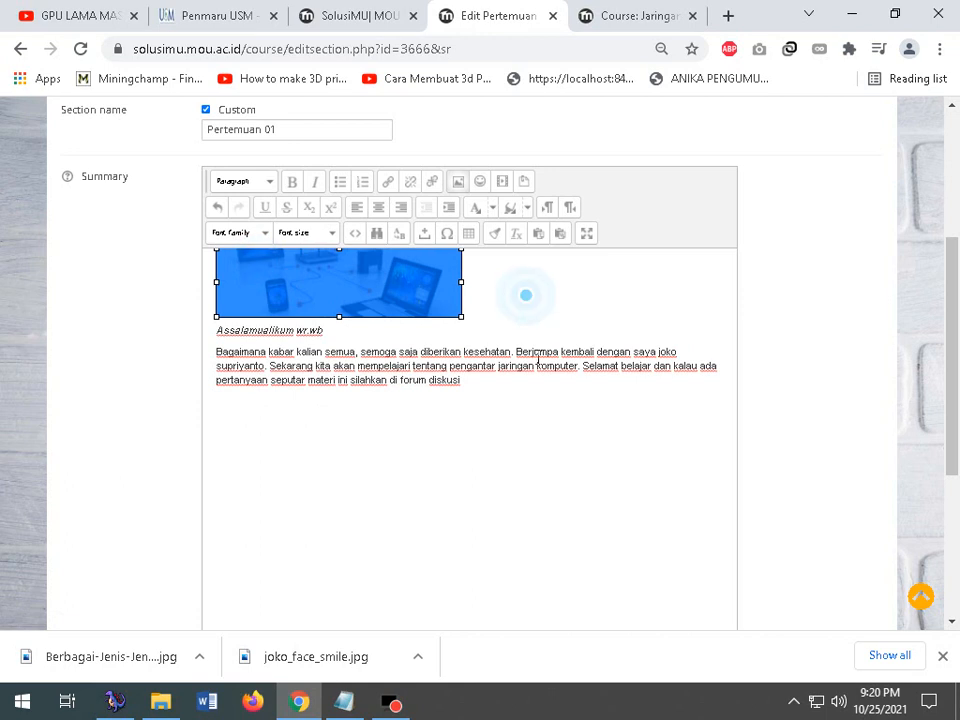
pyautogui.click(480, 402)
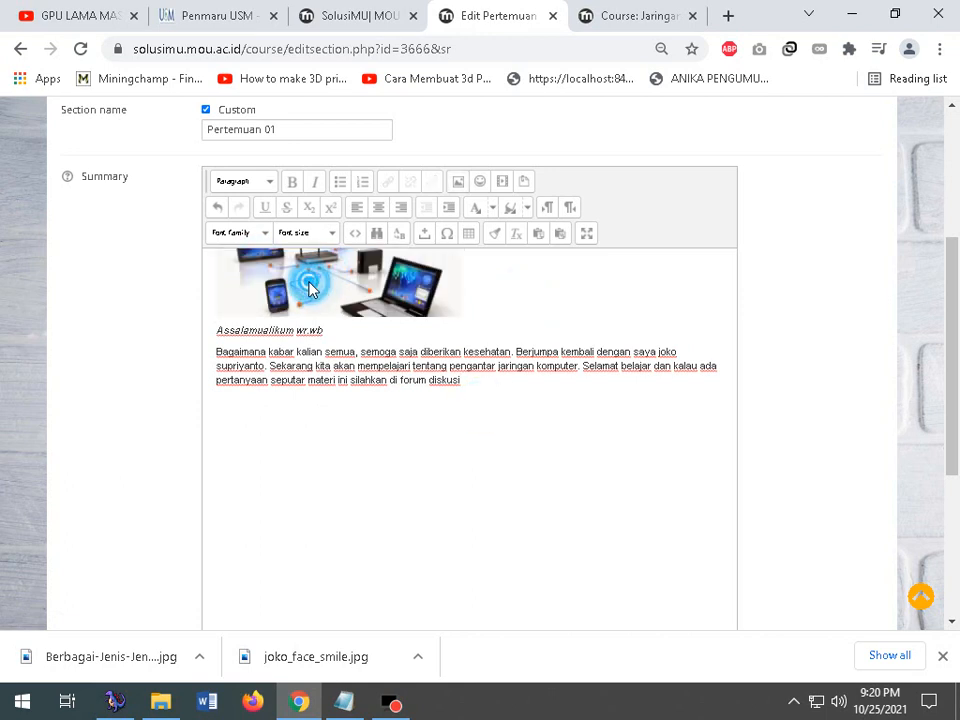
pyautogui.rightClick(258, 275)
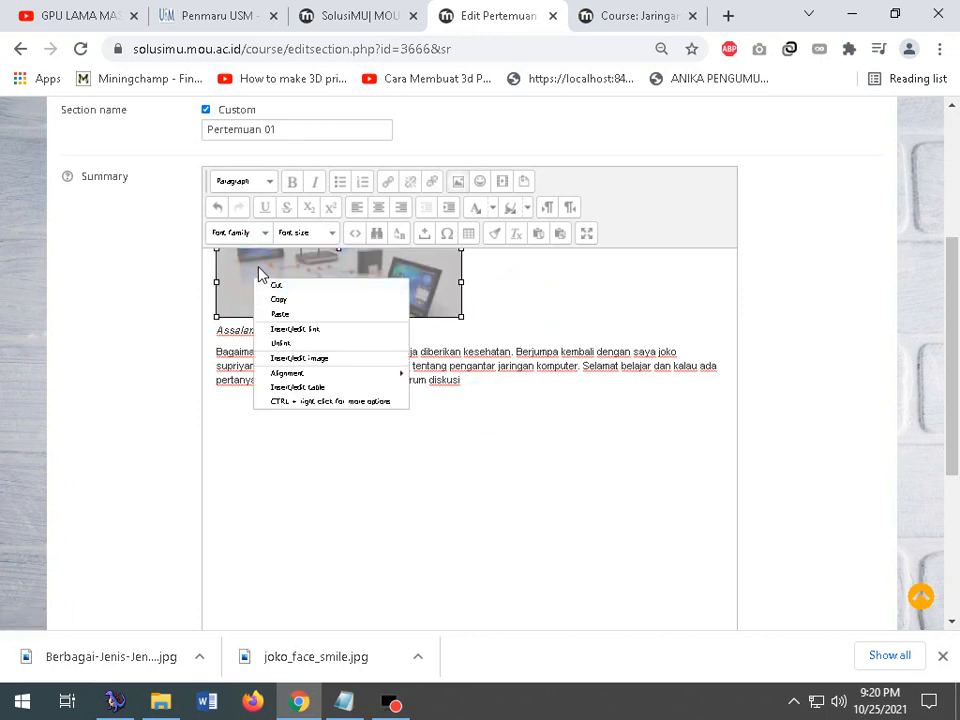
# - Restore the banner image's width to 1000 px with proportions constrained and update it in the summary
pyautogui.click(258, 274)
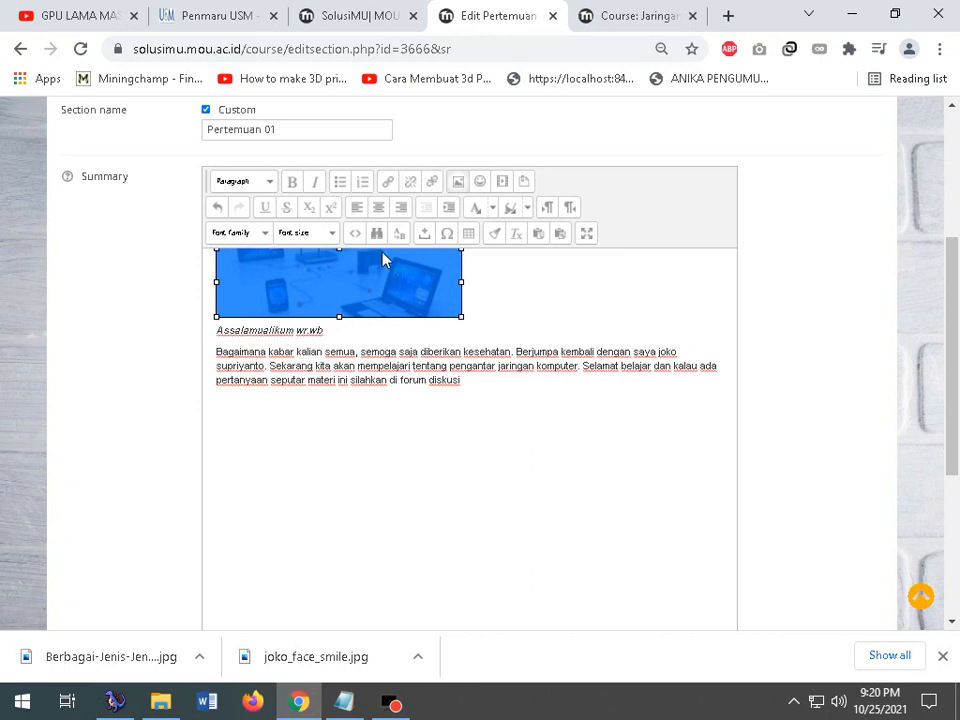
pyautogui.click(457, 183)
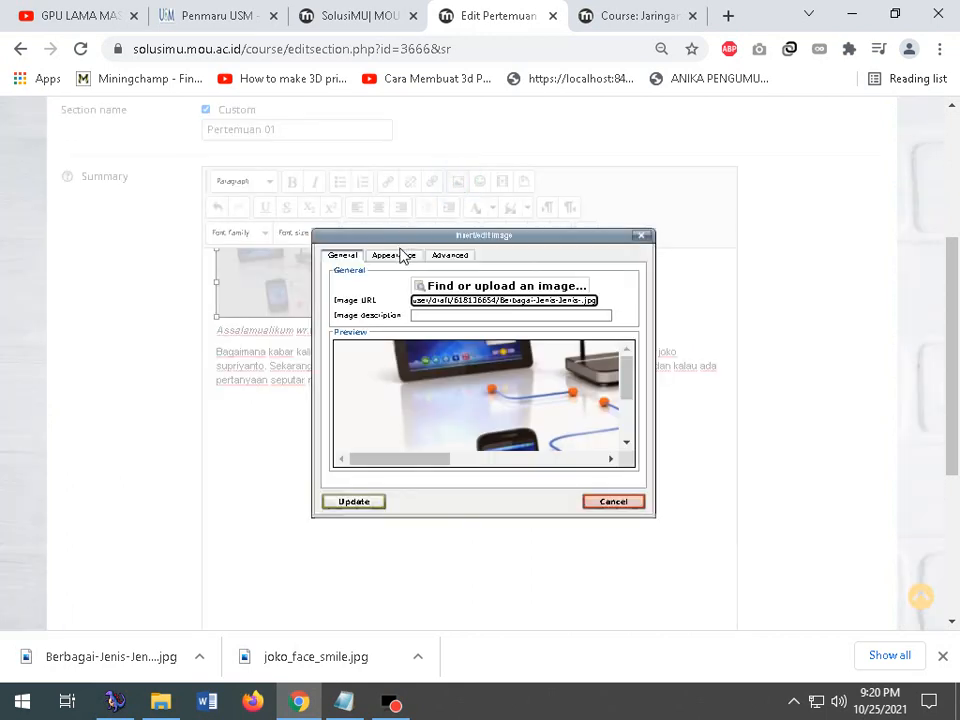
pyautogui.click(395, 255)
pyautogui.doubleClick(420, 304)
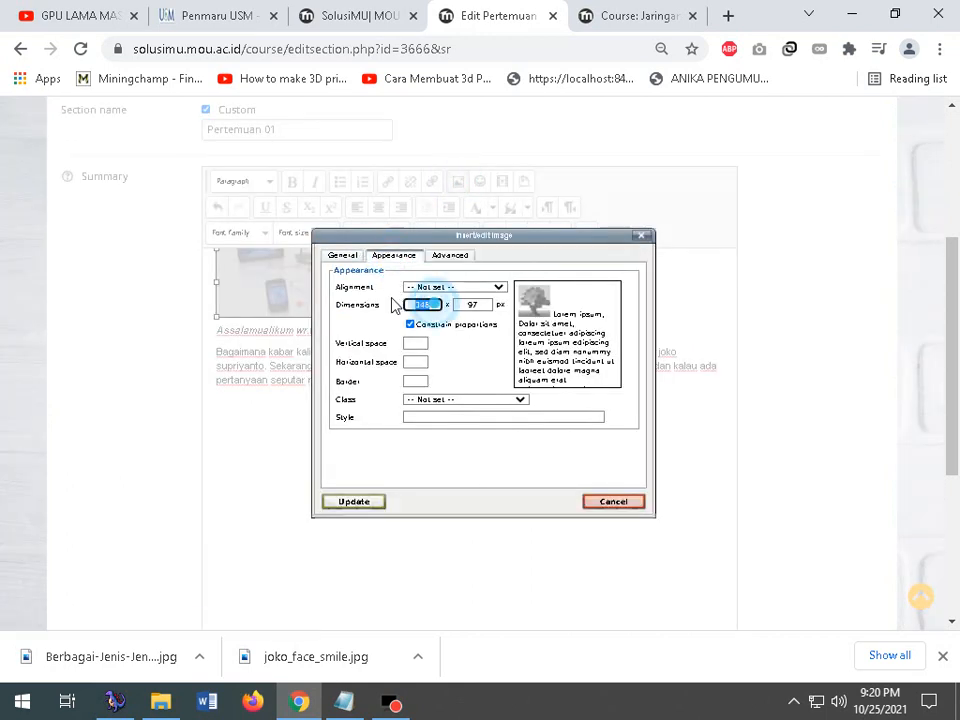
pyautogui.write('1000')
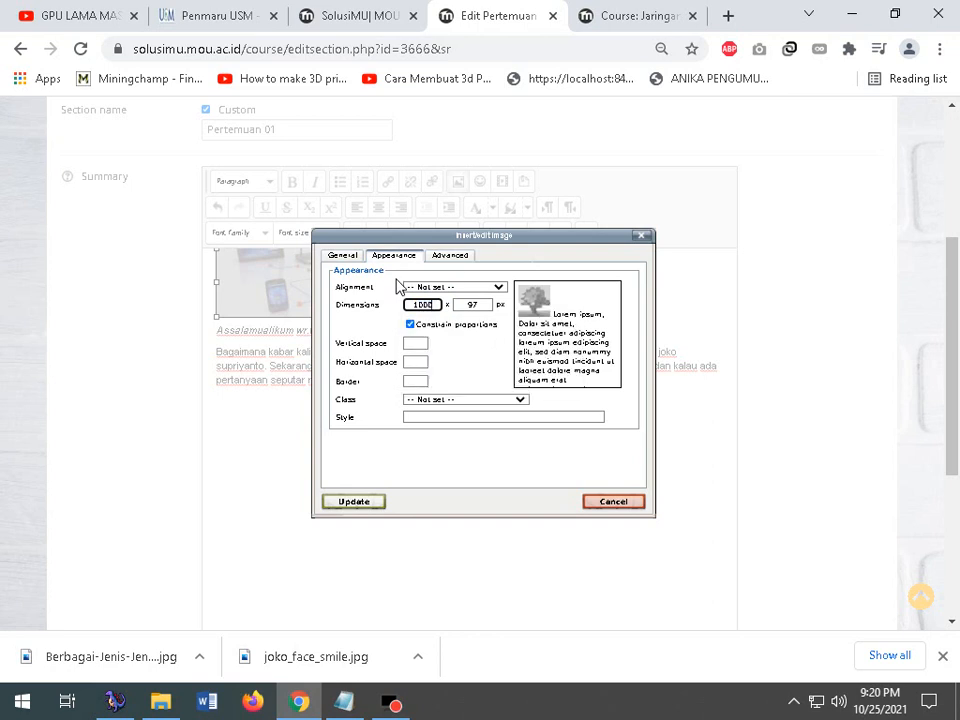
pyautogui.click(473, 304)
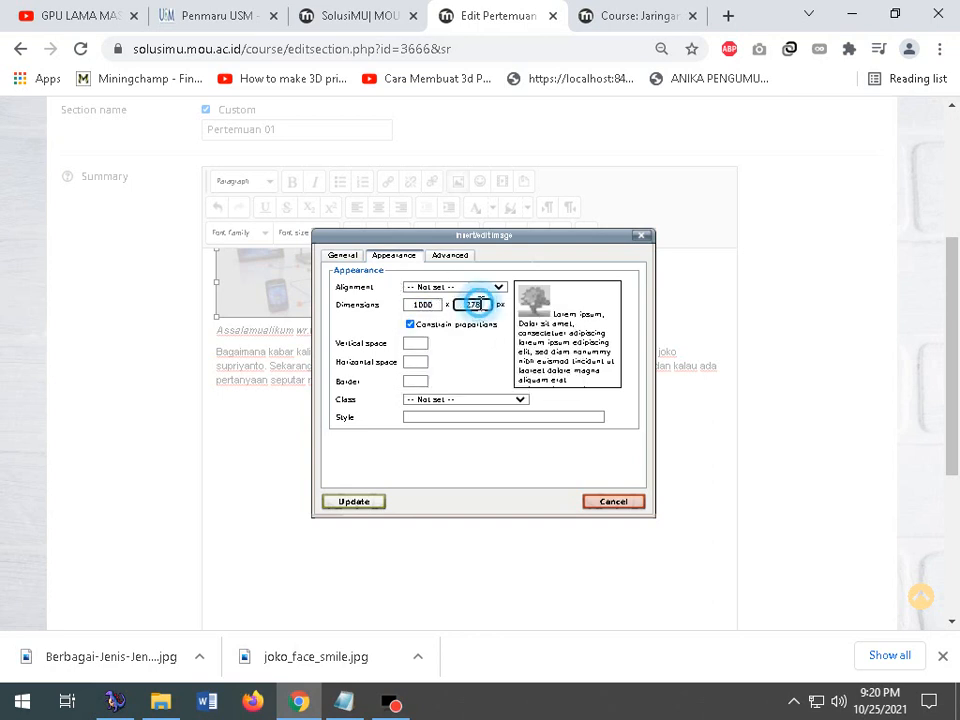
pyautogui.click(357, 502)
# - Save the Pertemuan 01 topic with its banner image and greeting
pyautogui.click(452, 394)
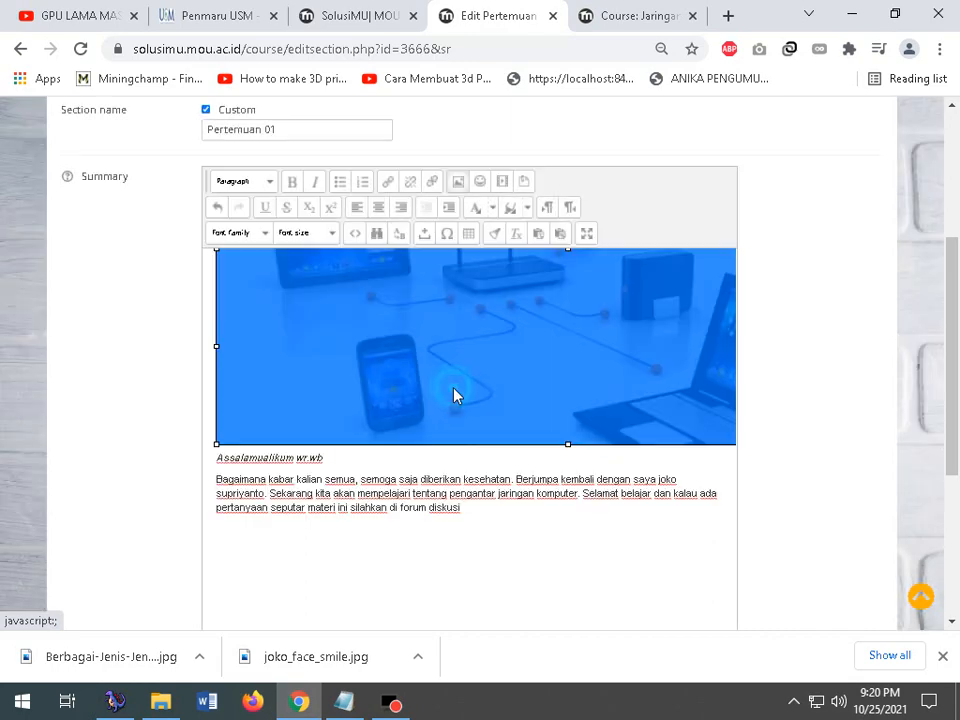
pyautogui.keyDown('shift'); pyautogui.click(624, 500); pyautogui.keyUp('shift')
pyautogui.scroll(-2, 573, 482)
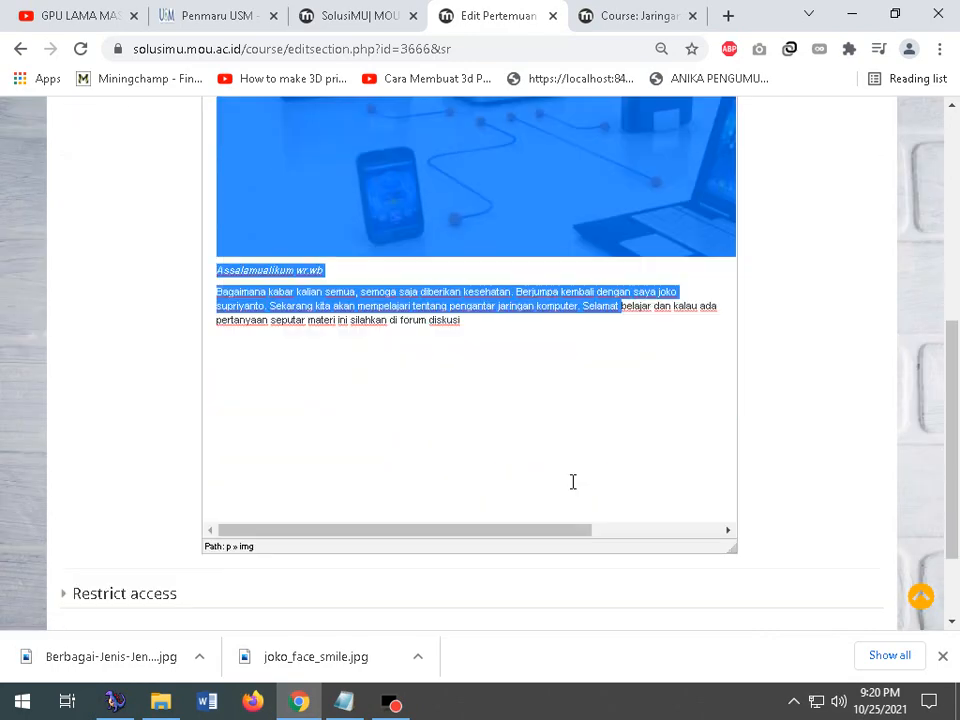
pyautogui.scroll(-1, 572, 470)
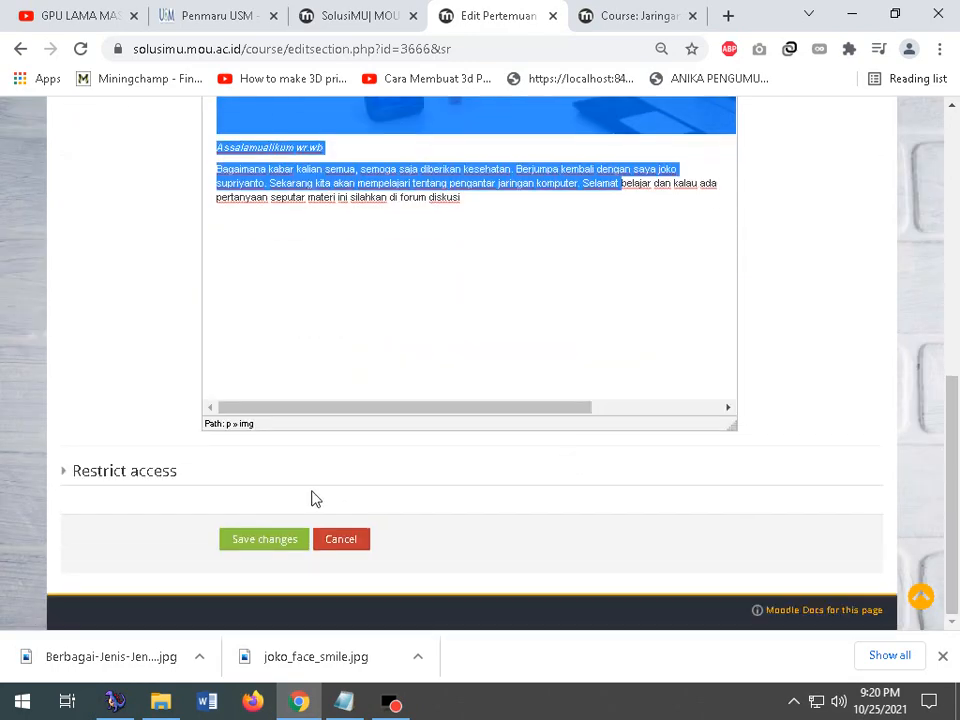
pyautogui.click(366, 266)
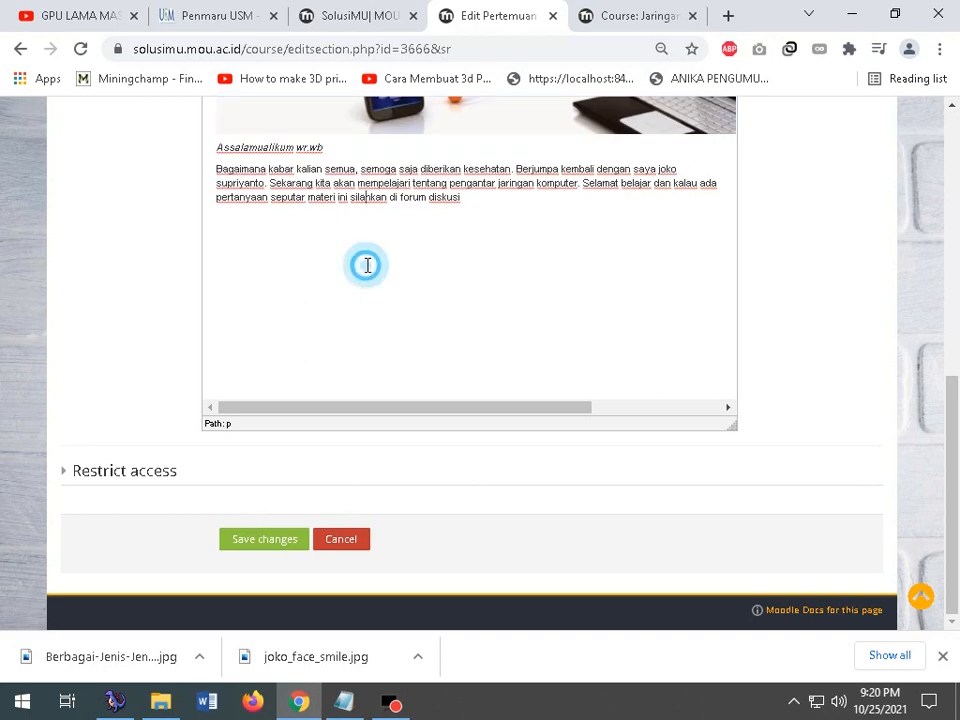
pyautogui.click(277, 541)
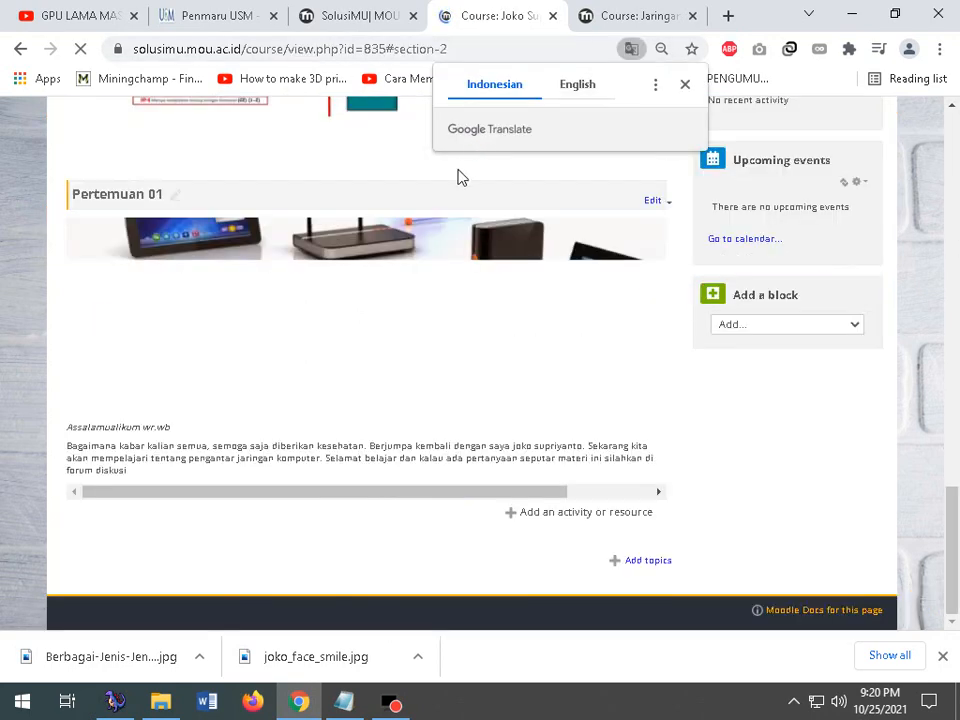
# - Examine how the Pertemuan 01 banner fits the course page width at different browser zoom levels, ending at 67%
pyautogui.moveTo(381, 488); pyautogui.dragTo(600, 485)
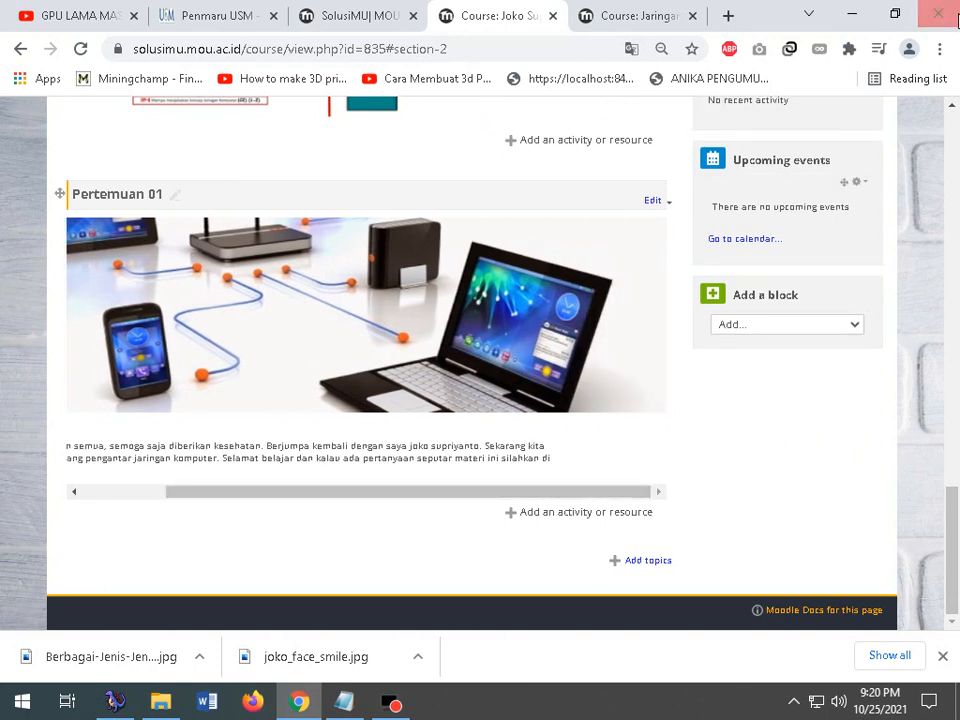
pyautogui.click(940, 48)
pyautogui.click(820, 222)
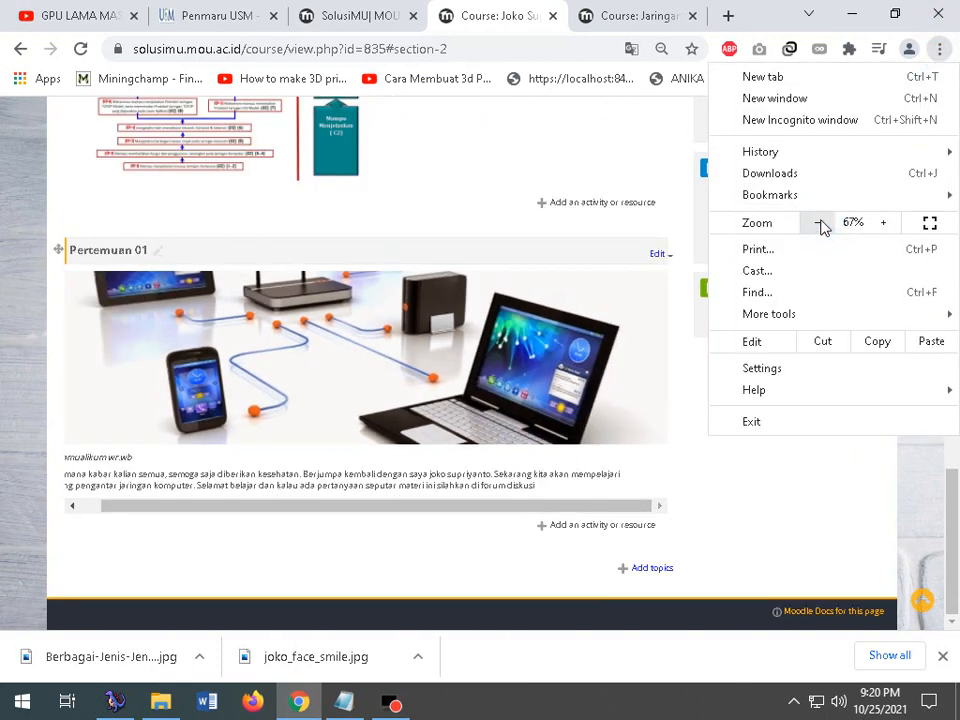
pyautogui.click(820, 222)
pyautogui.click(600, 412)
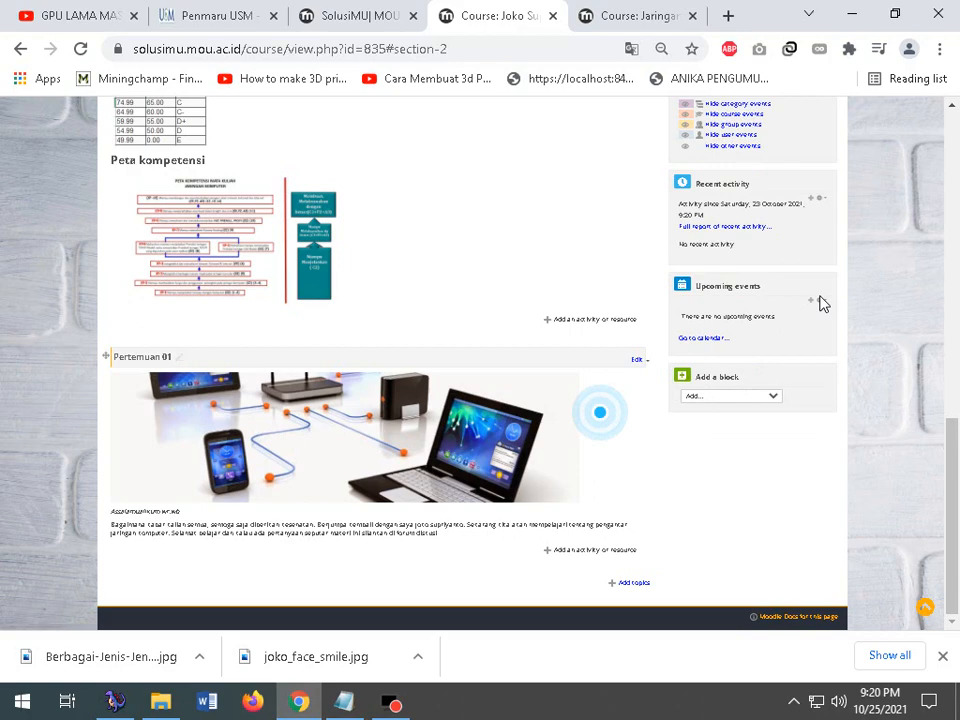
pyautogui.click(940, 48)
pyautogui.click(883, 222)
pyautogui.click(556, 264)
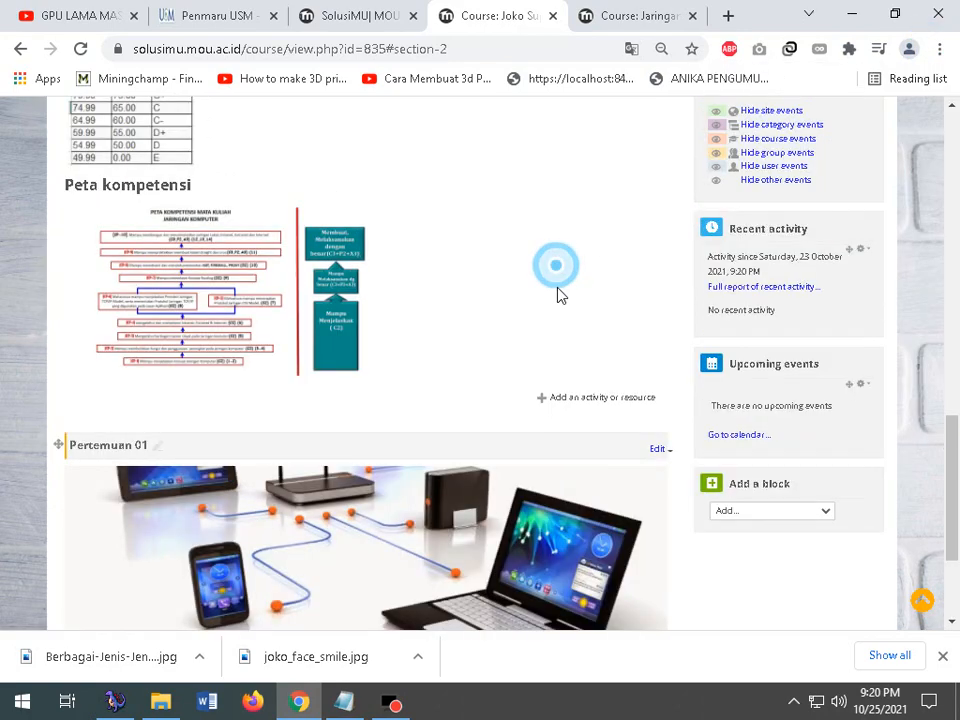
pyautogui.scroll(-3, 556, 280)
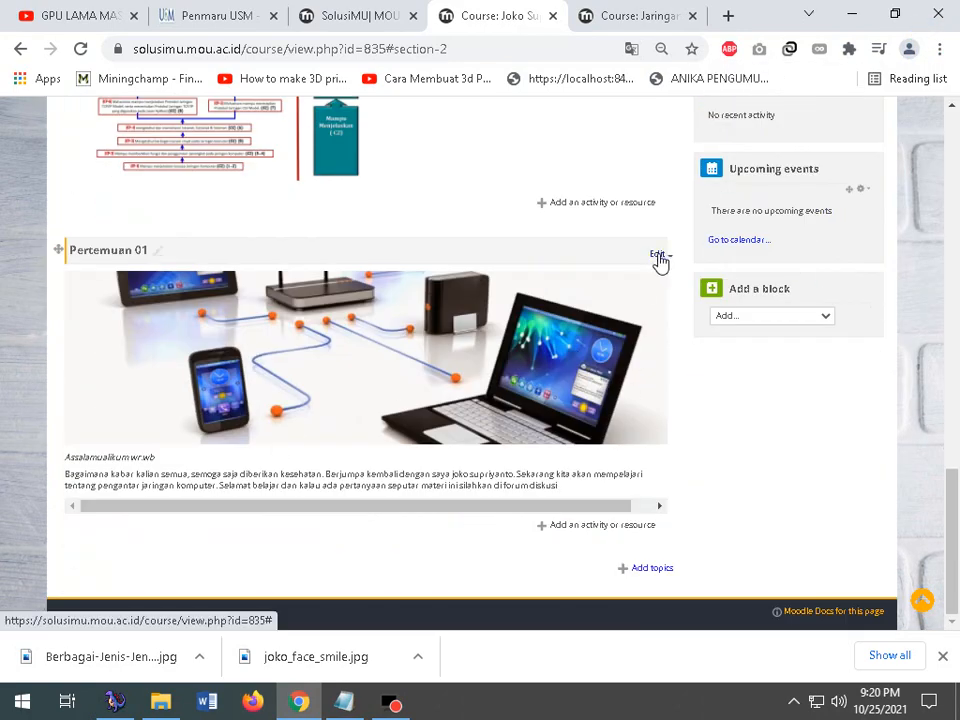
# - Centre the banner image in the Pertemuan 01 topic summary and save the topic
pyautogui.rightClick(463, 363)
pyautogui.click(590, 292)
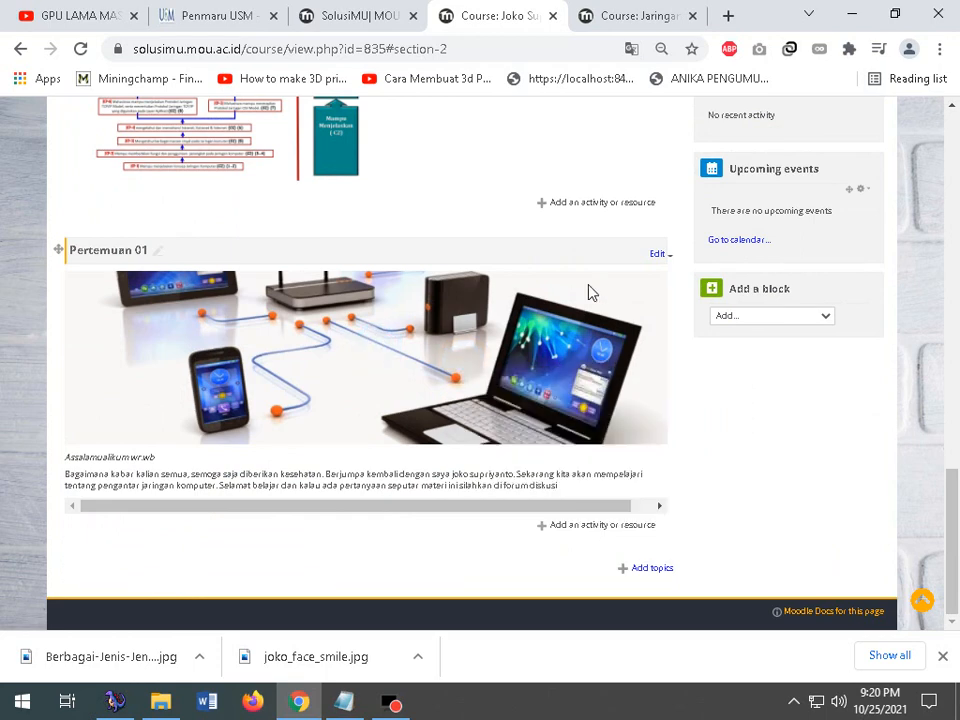
pyautogui.click(657, 255)
pyautogui.click(664, 271)
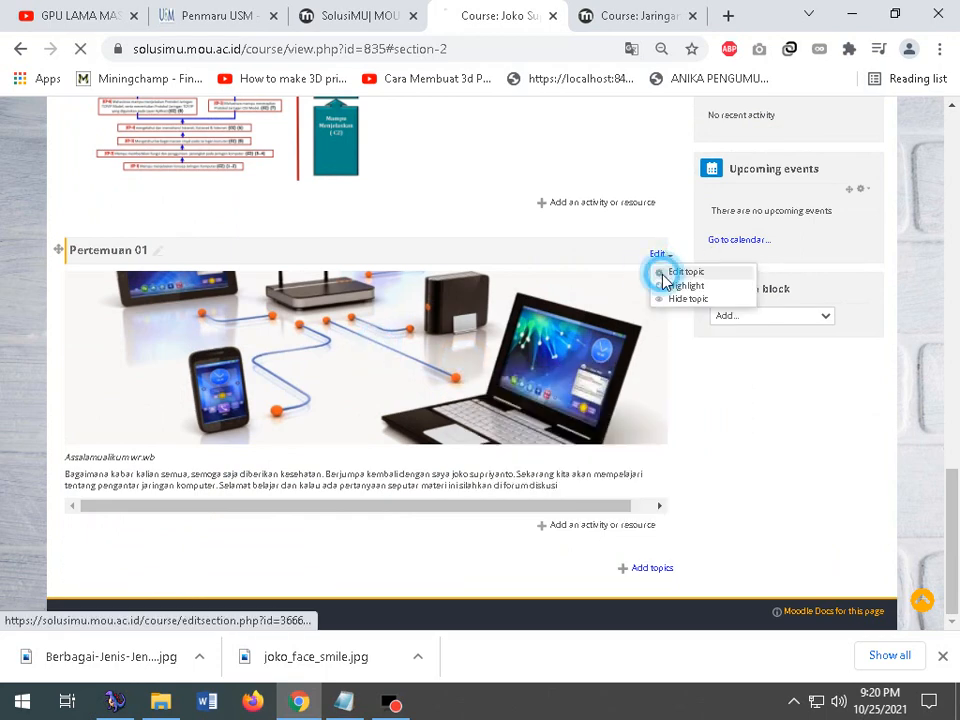
pyautogui.scroll(-3, 722, 317)
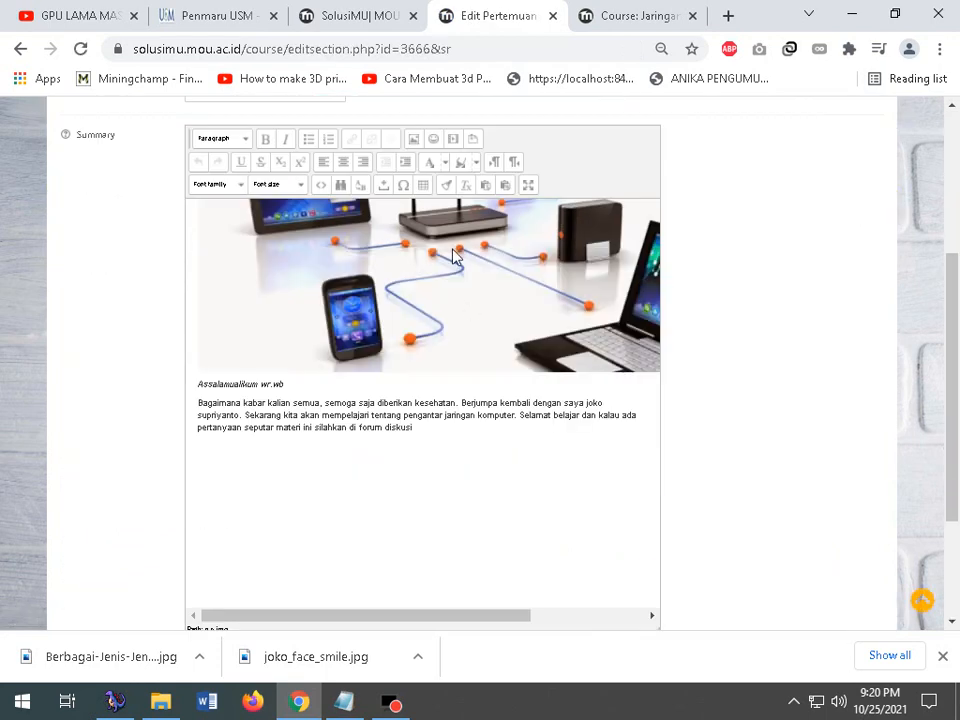
pyautogui.rightClick(447, 280)
pyautogui.click(365, 263)
pyautogui.click(343, 163)
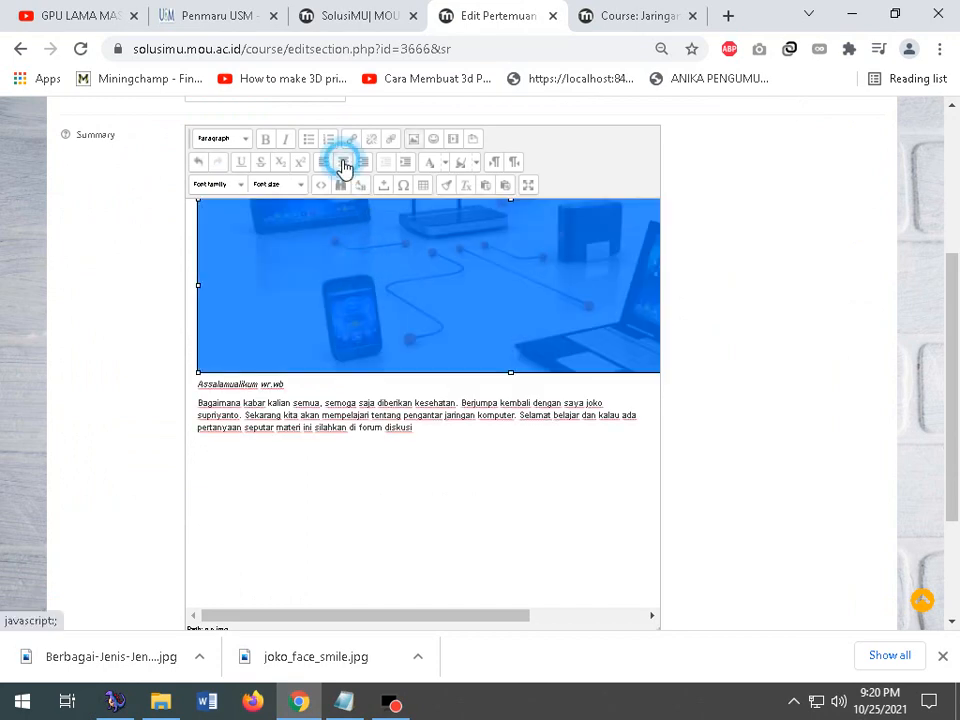
pyautogui.scroll(-3, 632, 444)
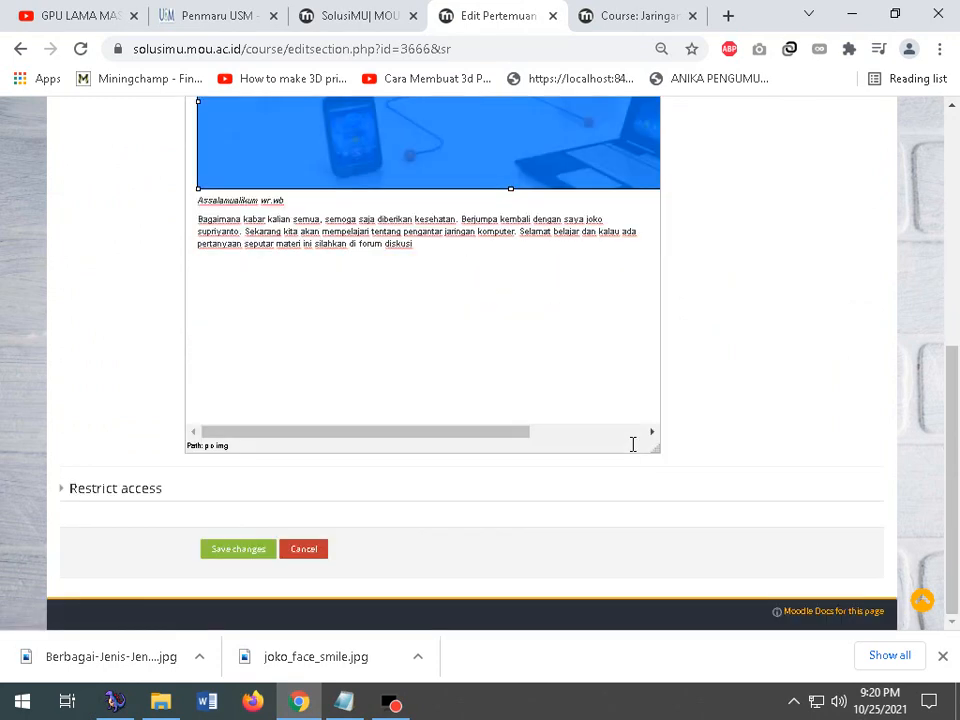
pyautogui.click(229, 552)
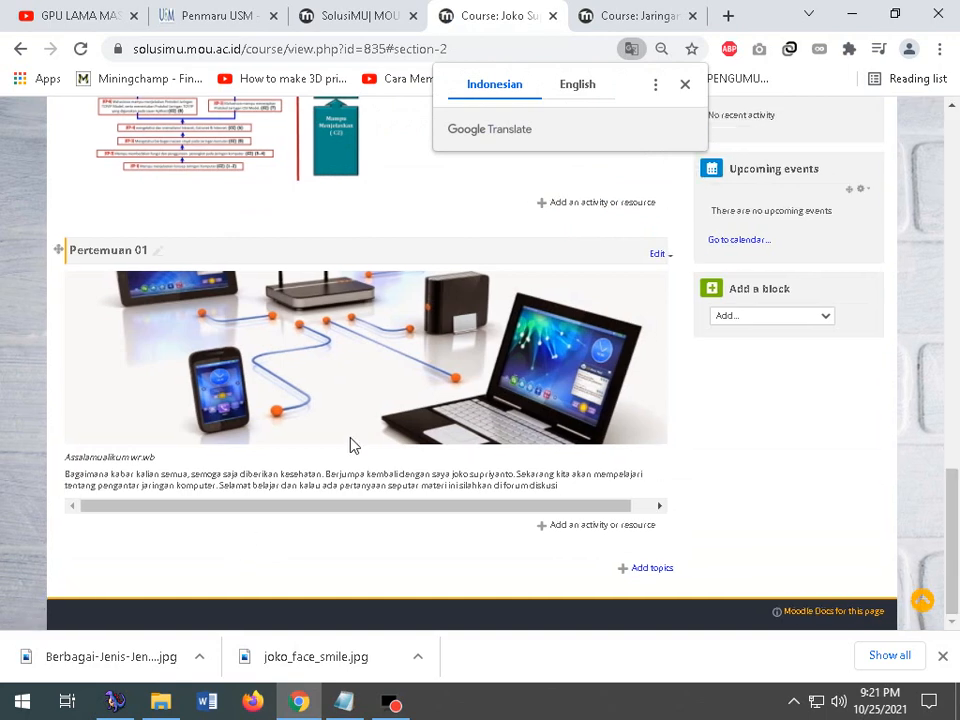
# - Compare the Pertemuan 01 banner's fit with the Pertemuan 1 banner in the Jaringan Komputer course
pyautogui.moveTo(279, 506); pyautogui.dragTo(378, 510)
pyautogui.click(384, 9)
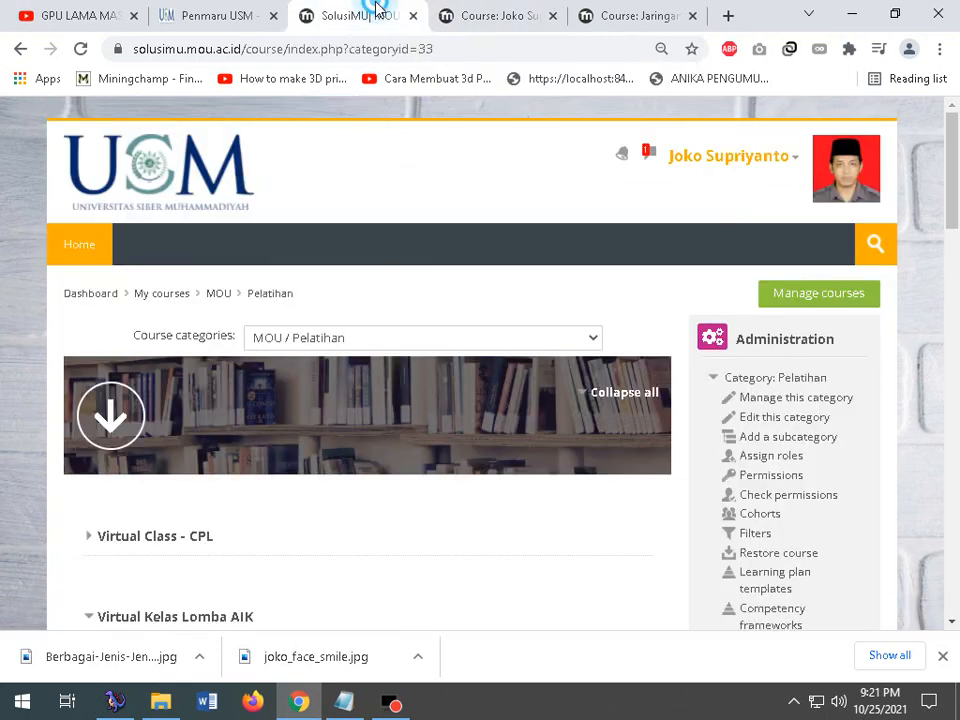
pyautogui.click(485, 14)
pyautogui.click(636, 8)
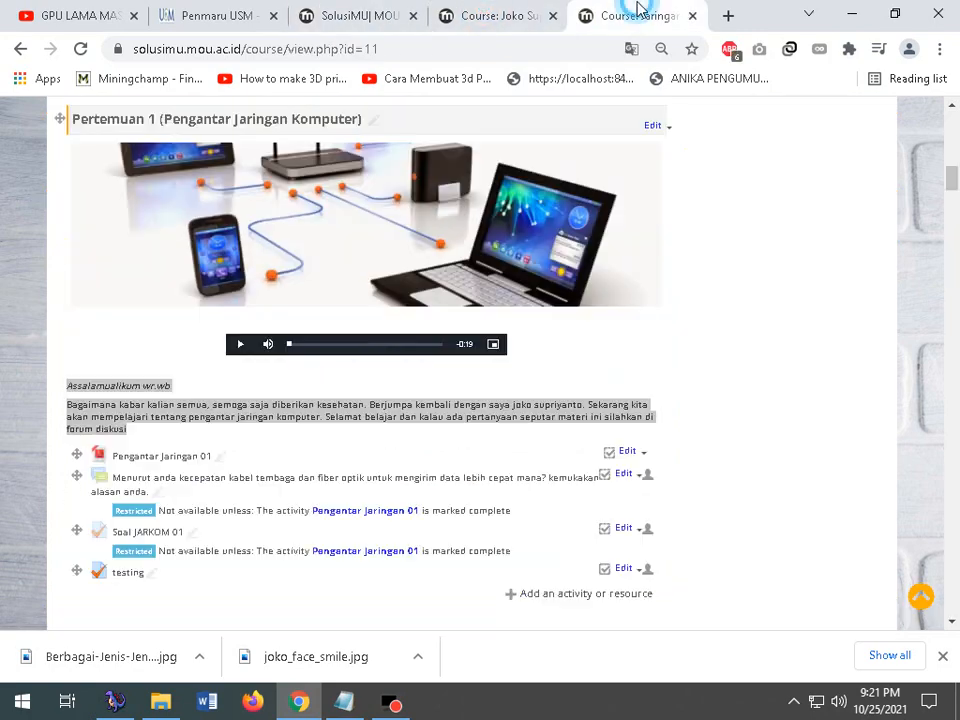
pyautogui.scroll(-1, 410, 364)
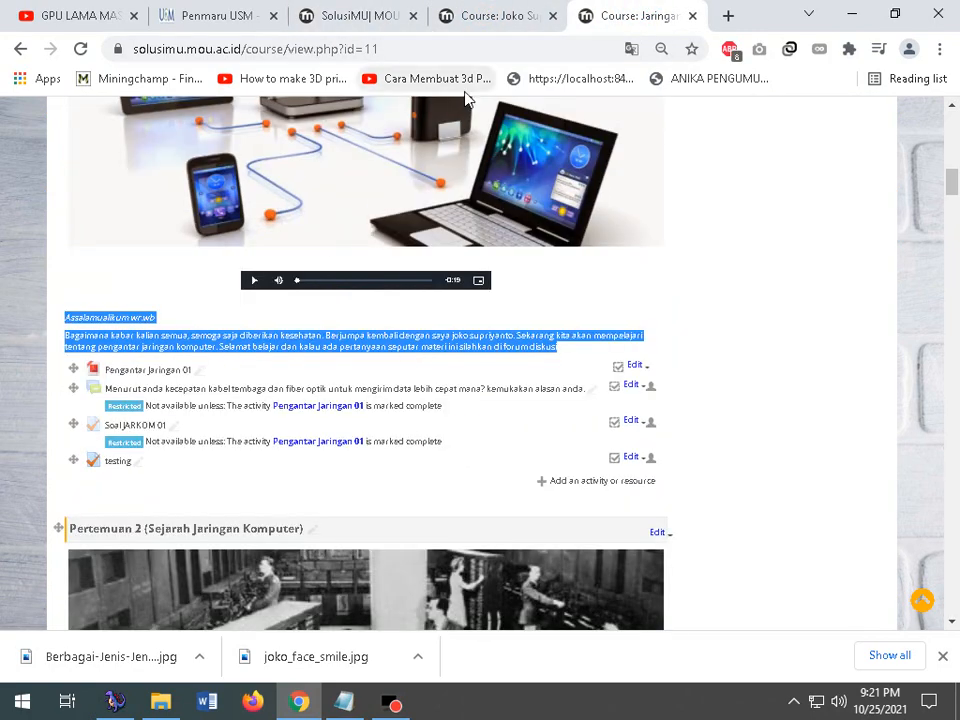
pyautogui.click(497, 19)
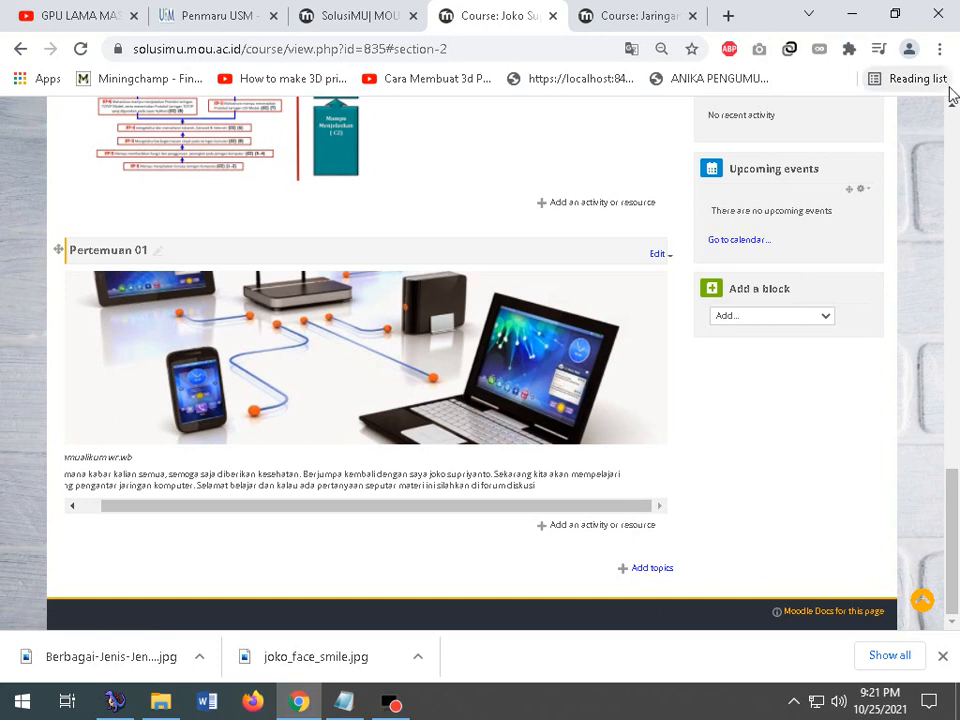
# - Set the browser zoom to 80% for the course page
pyautogui.click(939, 48)
pyautogui.click(883, 222)
pyautogui.click(883, 222)
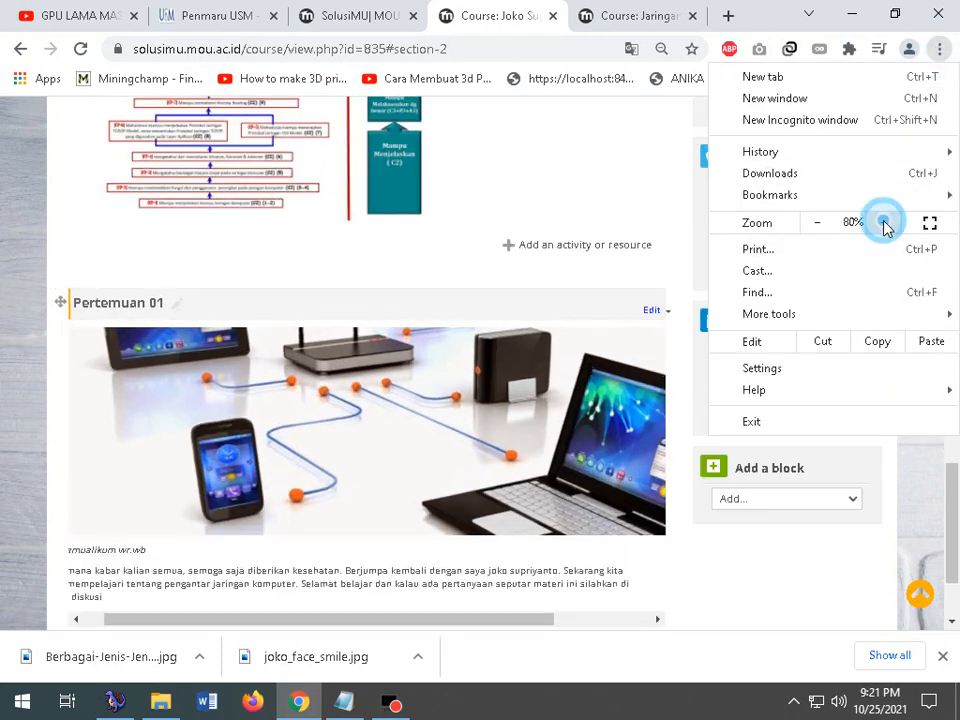
pyautogui.click(755, 542)
pyautogui.scroll(-1, 755, 542)
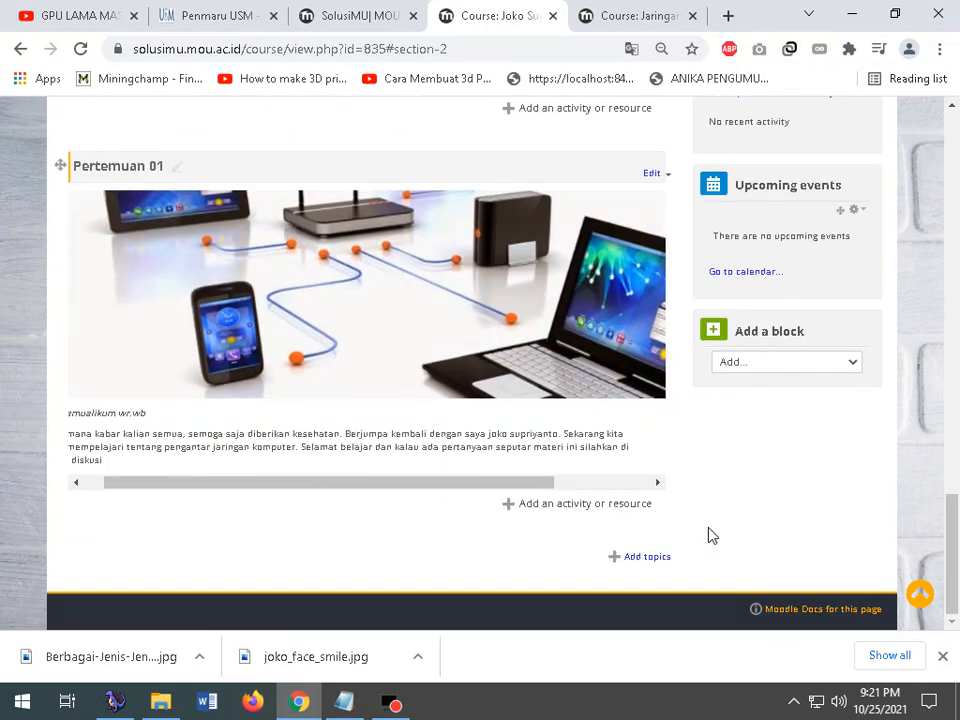
# - Review the available activity and resource types for Pertemuan 01 and start adding a File resource
pyautogui.click(604, 513)
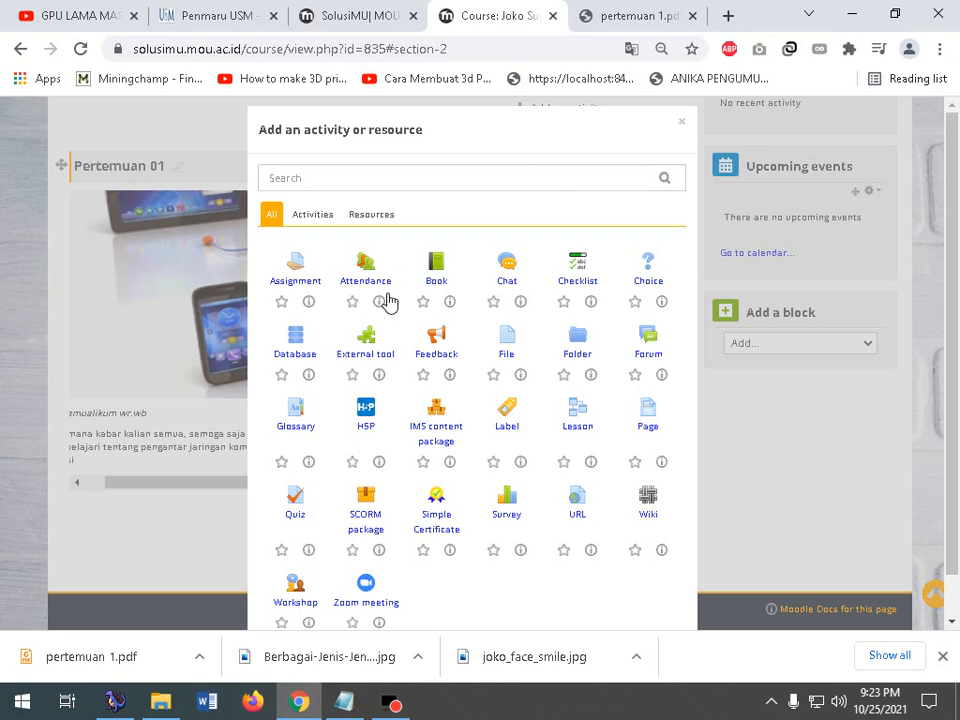
pyautogui.click(369, 219)
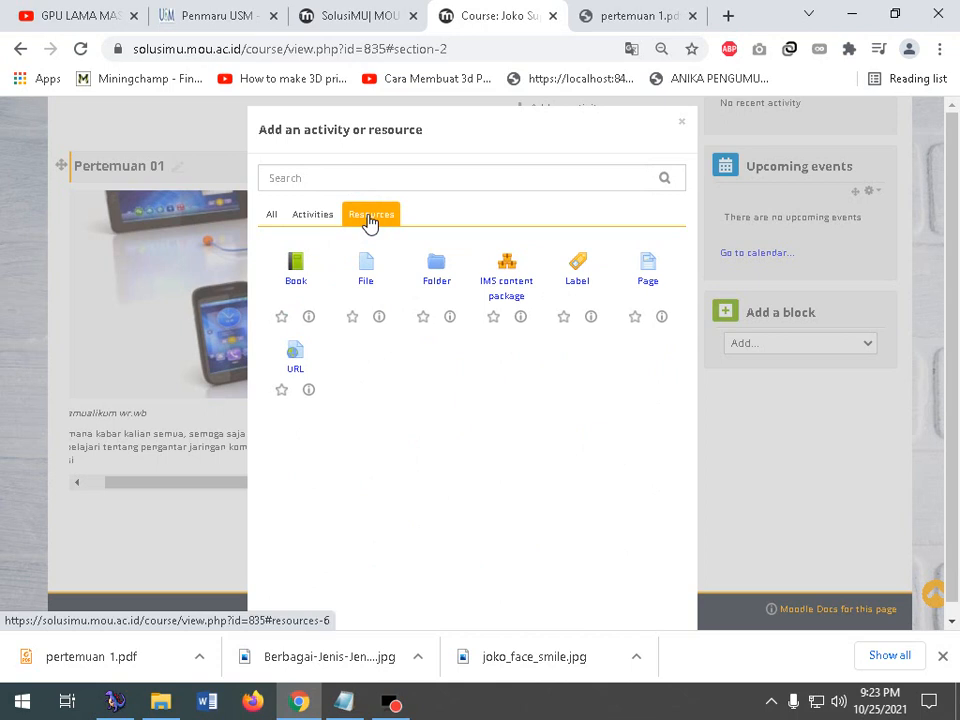
pyautogui.click(301, 218)
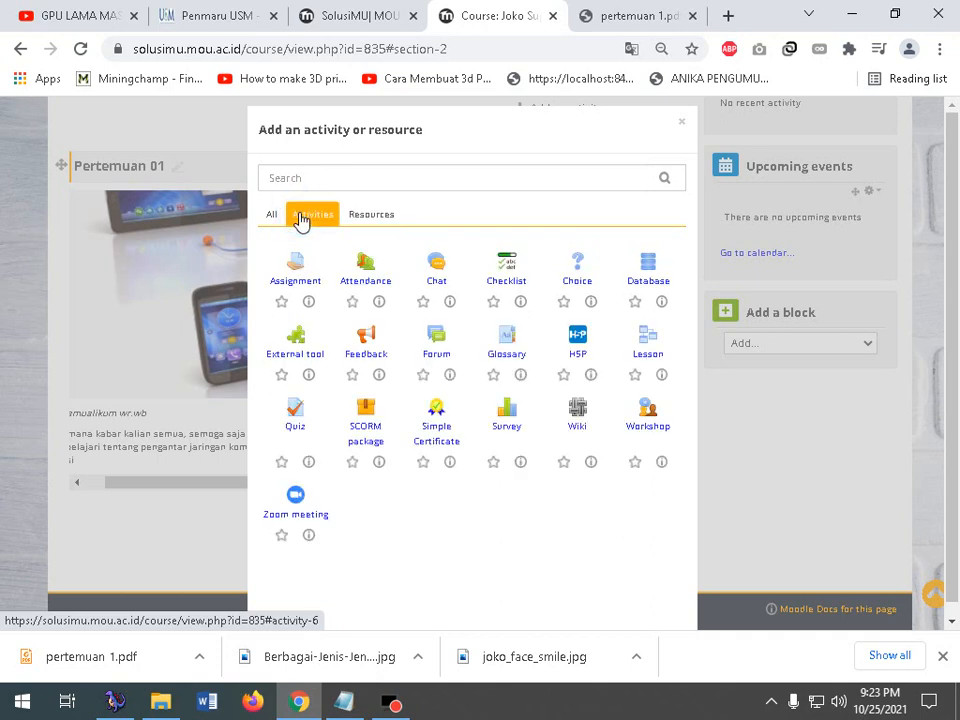
pyautogui.click(378, 218)
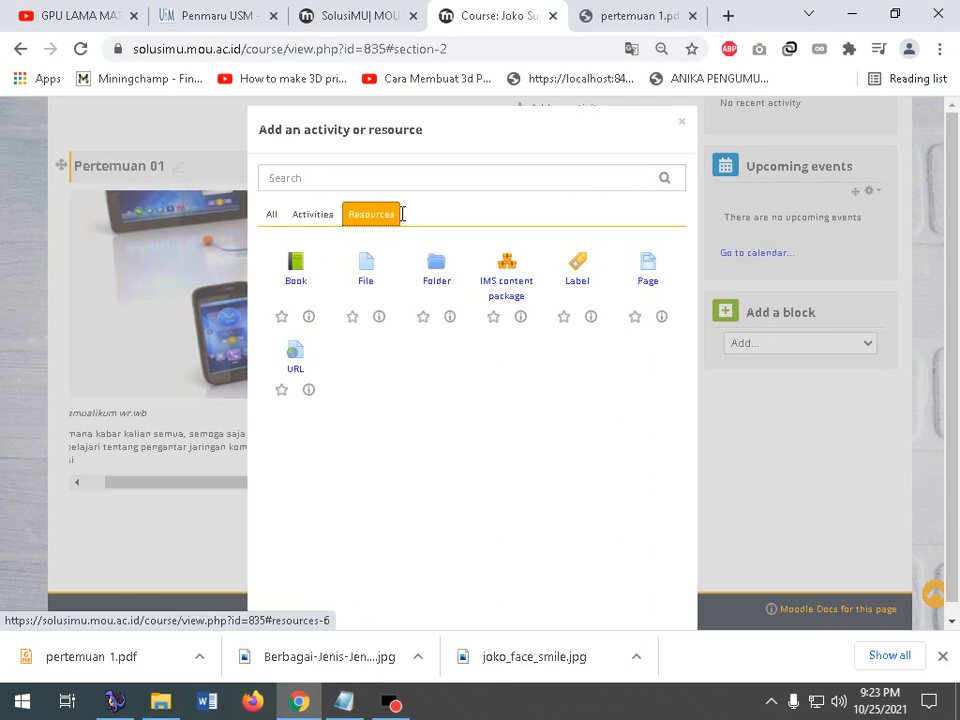
pyautogui.click(365, 265)
pyautogui.scroll(-2, 368, 270)
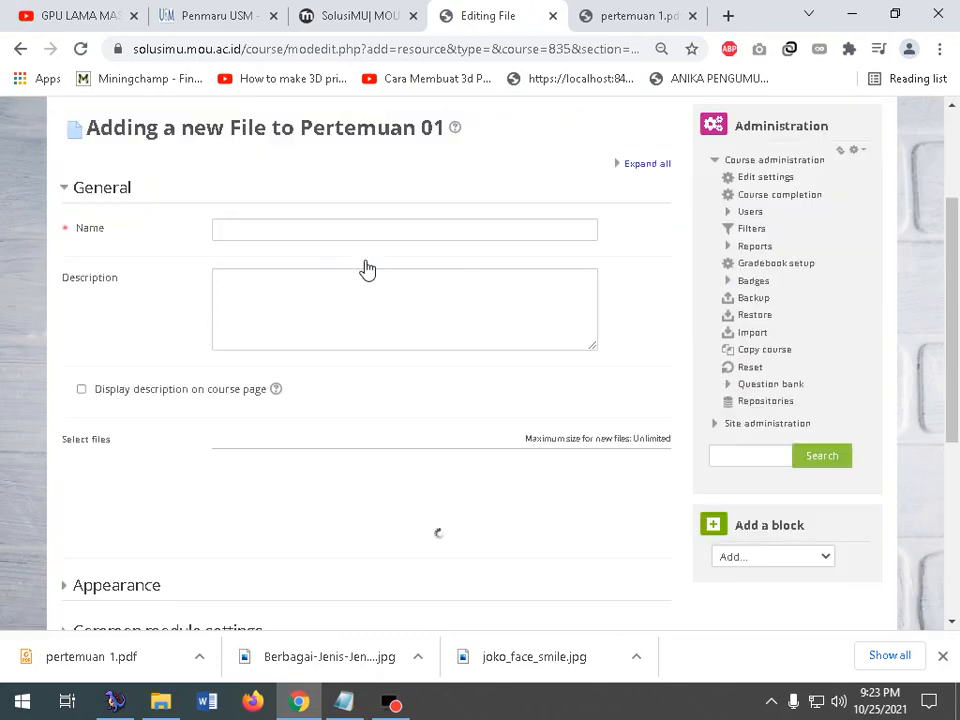
# - Name the new File resource "Materi xxxx"
pyautogui.click(309, 228)
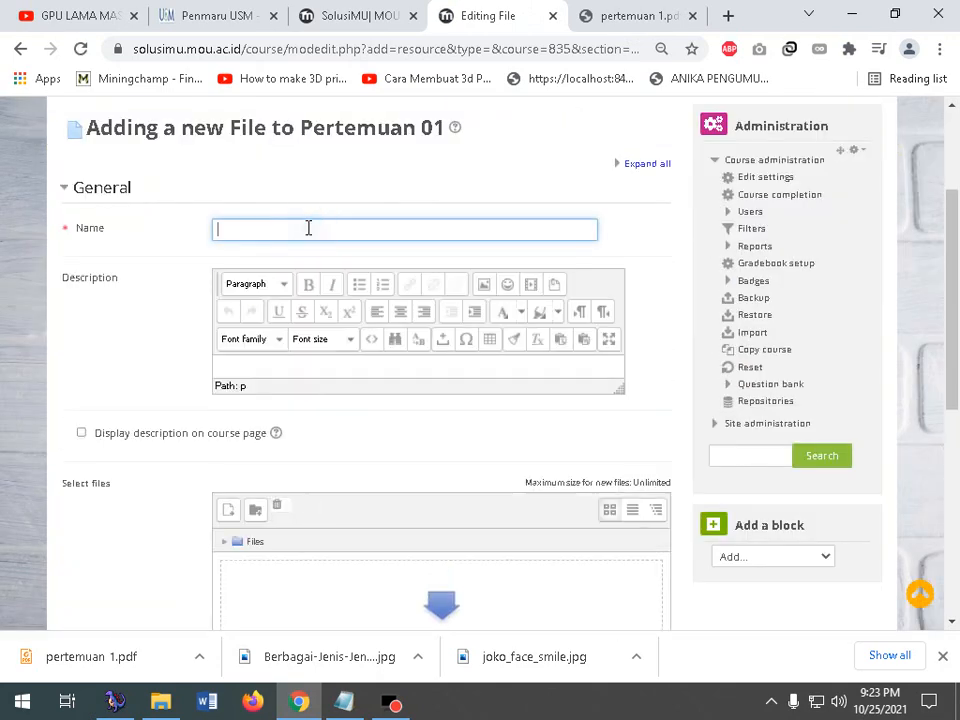
pyautogui.write('T')
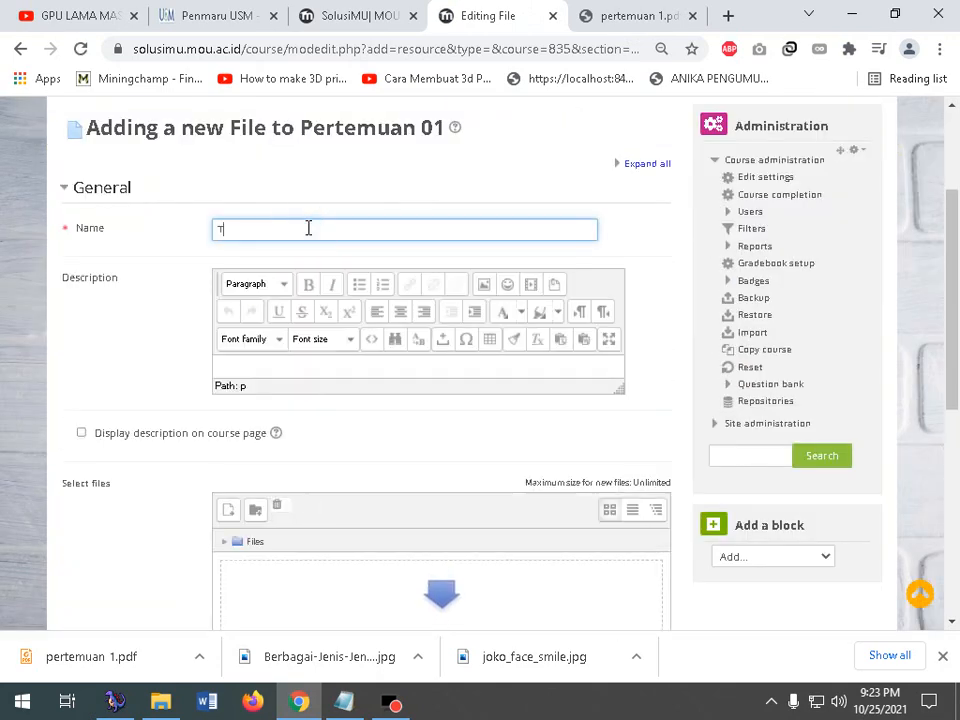
pyautogui.write('ugas')
pyautogui.press('BackSpace')
pyautogui.press('BackSpace')
pyautogui.press('BackSpace')
pyautogui.press('BackSpace')
pyautogui.press('BackSpace')
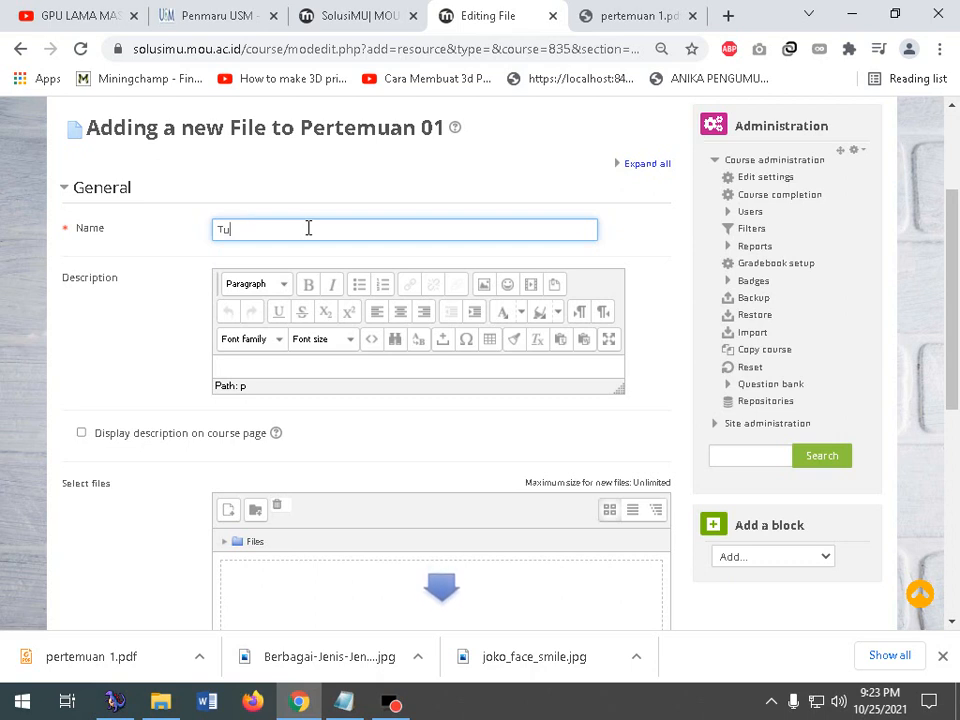
pyautogui.write('Materi xxxx')
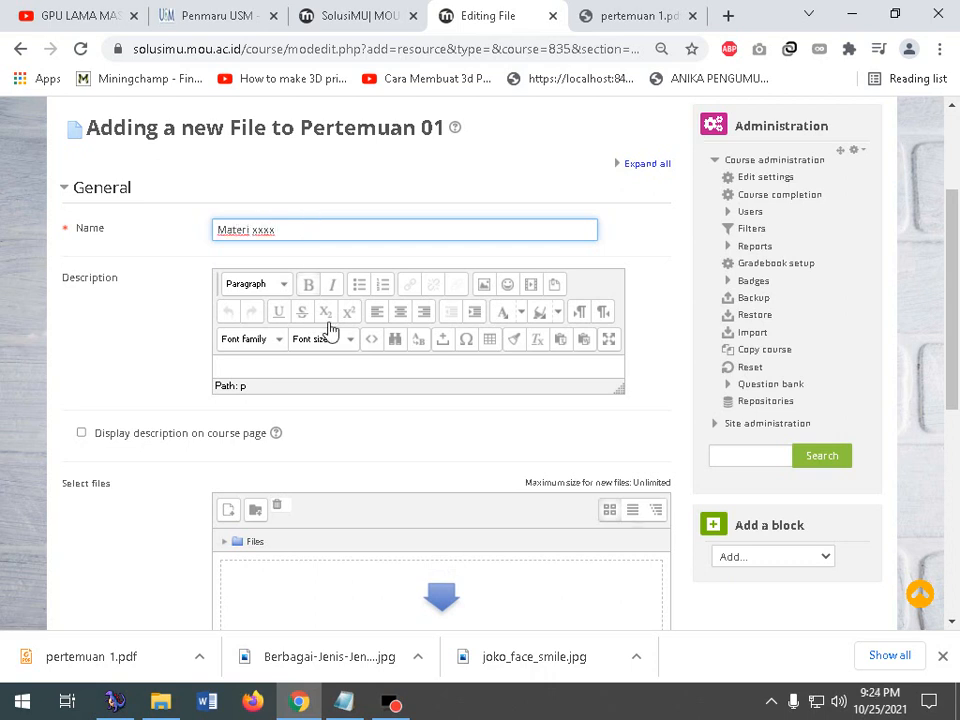
# - Enter the description "Materi ini tentang xxx" in an enlarged editor and have it displayed on the course page
pyautogui.scroll(-1, 330, 326)
pyautogui.click(82, 339)
pyautogui.click(244, 272)
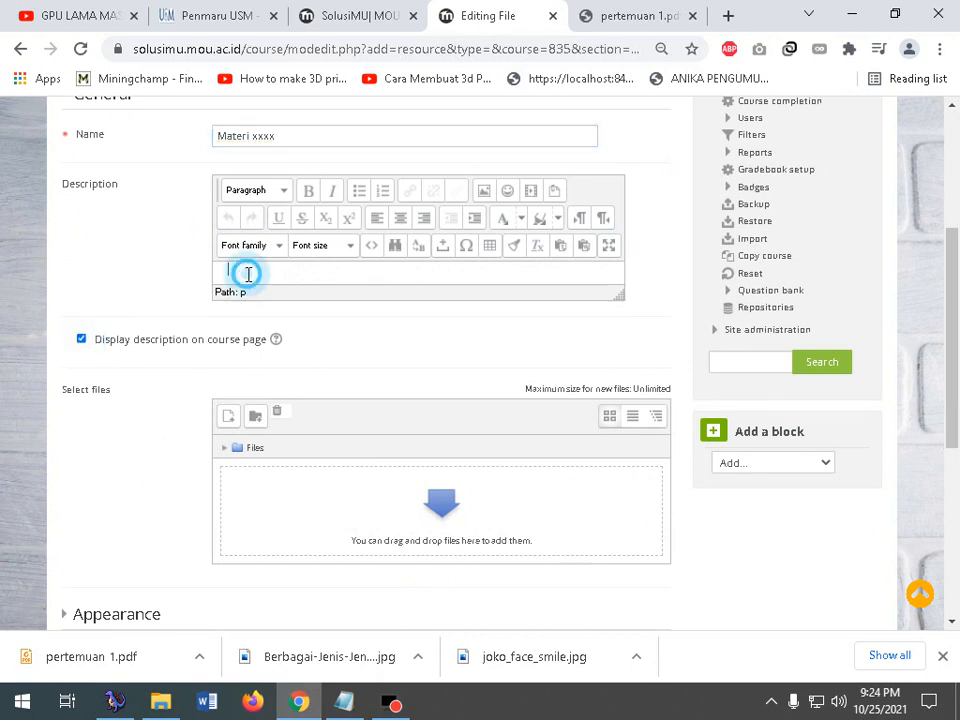
pyautogui.moveTo(617, 294); pyautogui.dragTo(652, 417)
pyautogui.moveTo(664, 475); pyautogui.dragTo(661, 444)
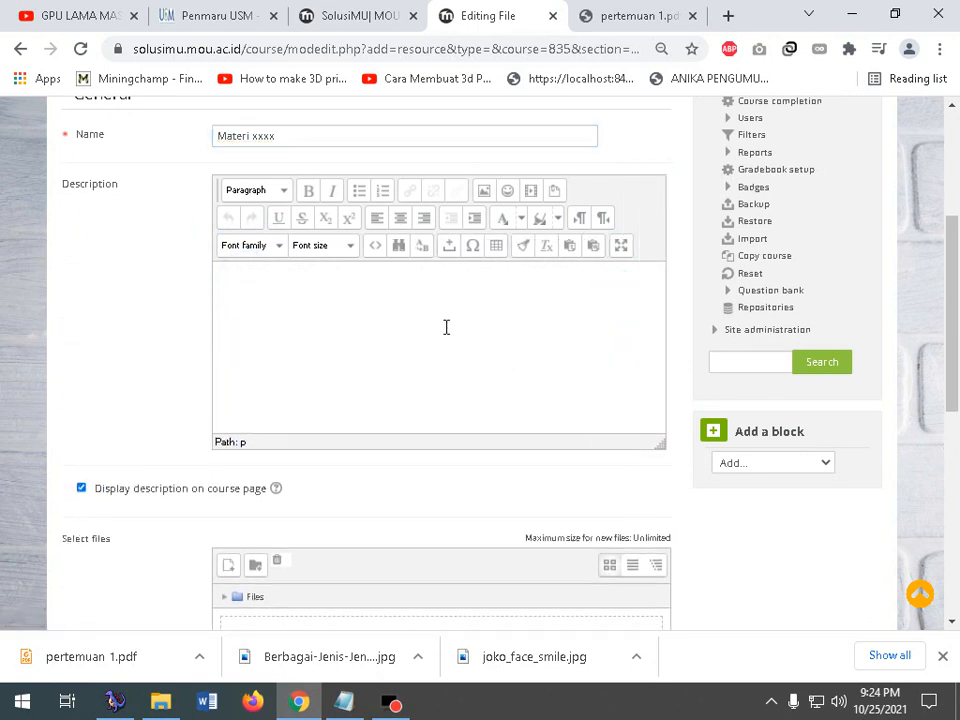
pyautogui.click(439, 306)
pyautogui.write('Materi ini tentang xxx')
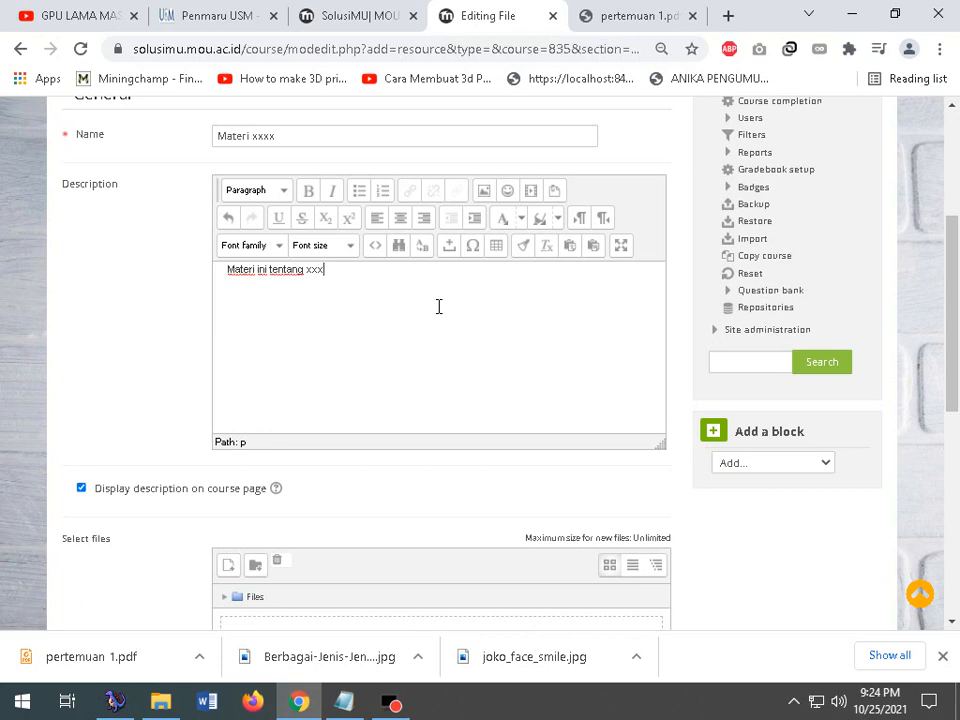
# - Show the downloaded pertemuan 1.pdf in its Desktop folder and copy that folder's path
pyautogui.scroll(-4, 451, 313)
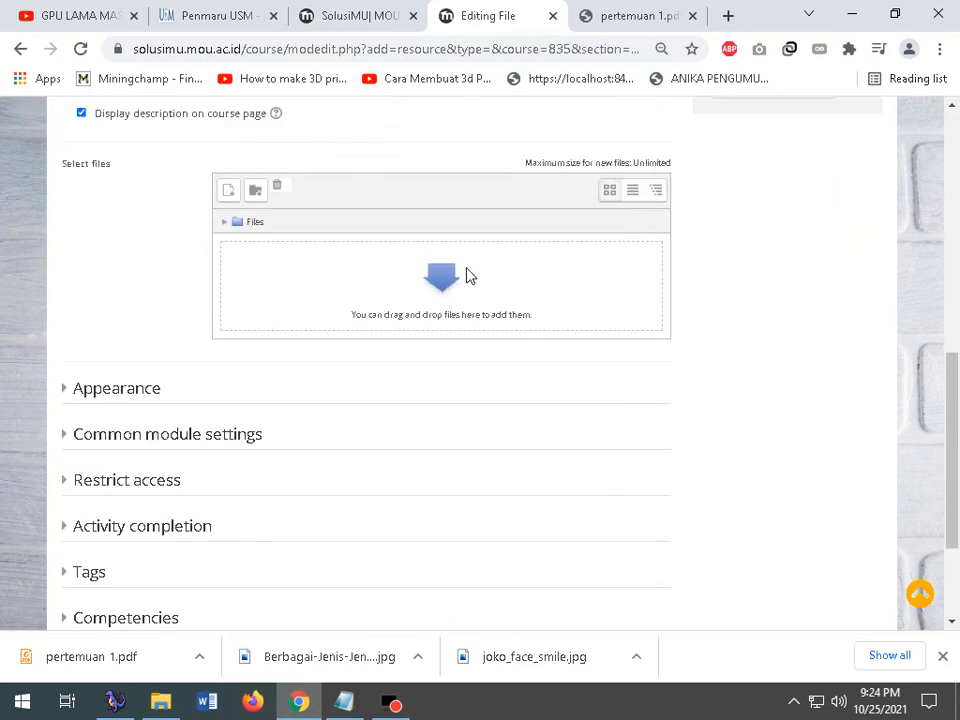
pyautogui.click(200, 656)
pyautogui.click(268, 594)
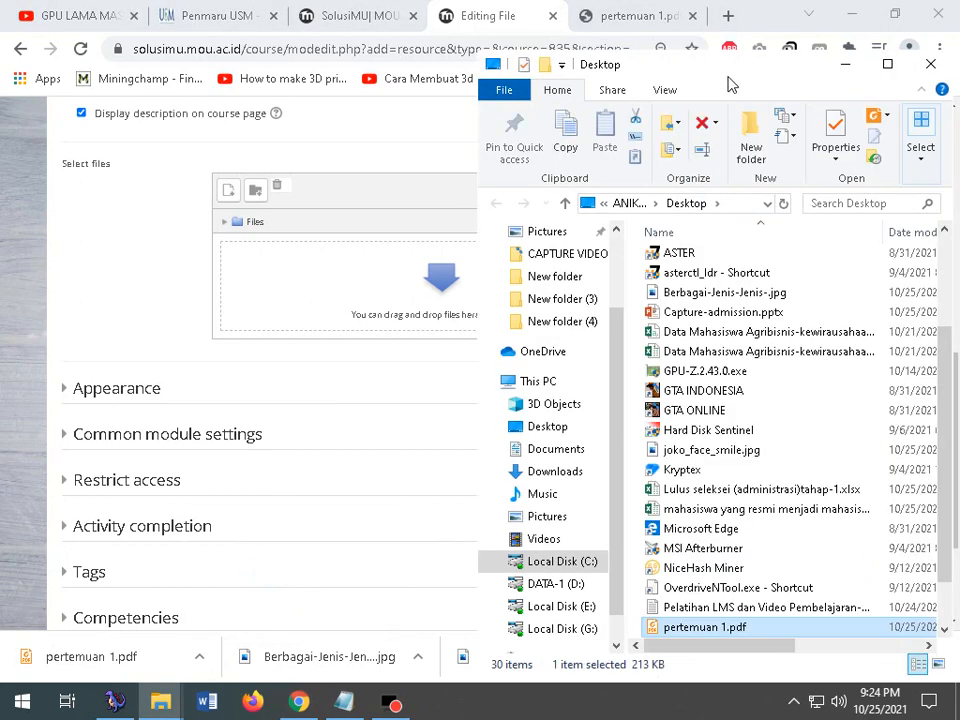
pyautogui.moveTo(771, 64); pyautogui.dragTo(808, 64)
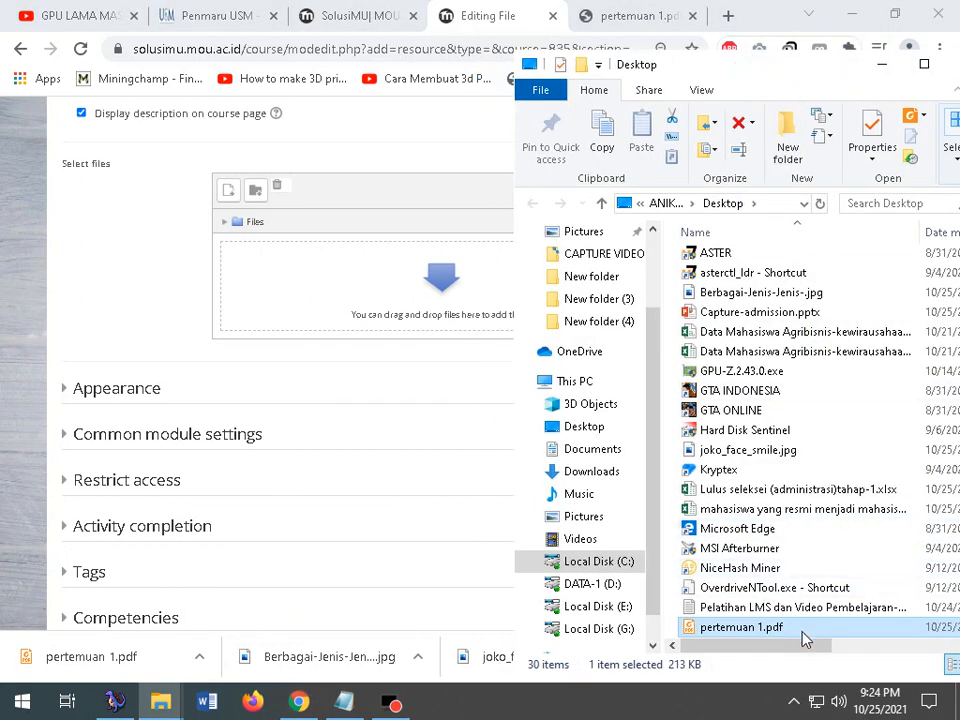
pyautogui.click(778, 202)
pyautogui.rightClick(758, 207)
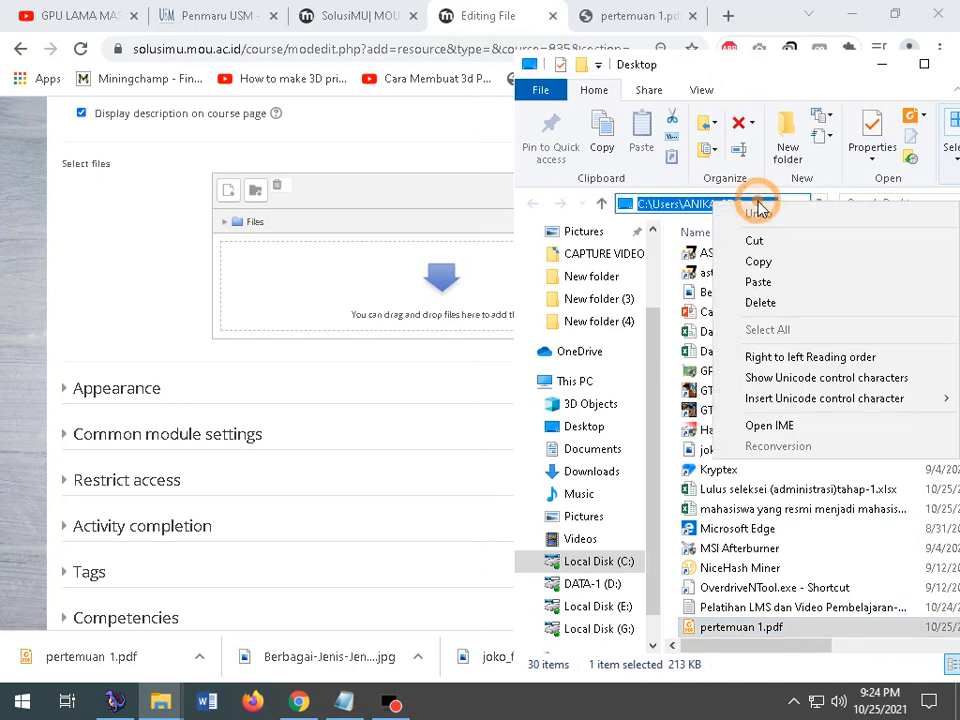
pyautogui.click(758, 261)
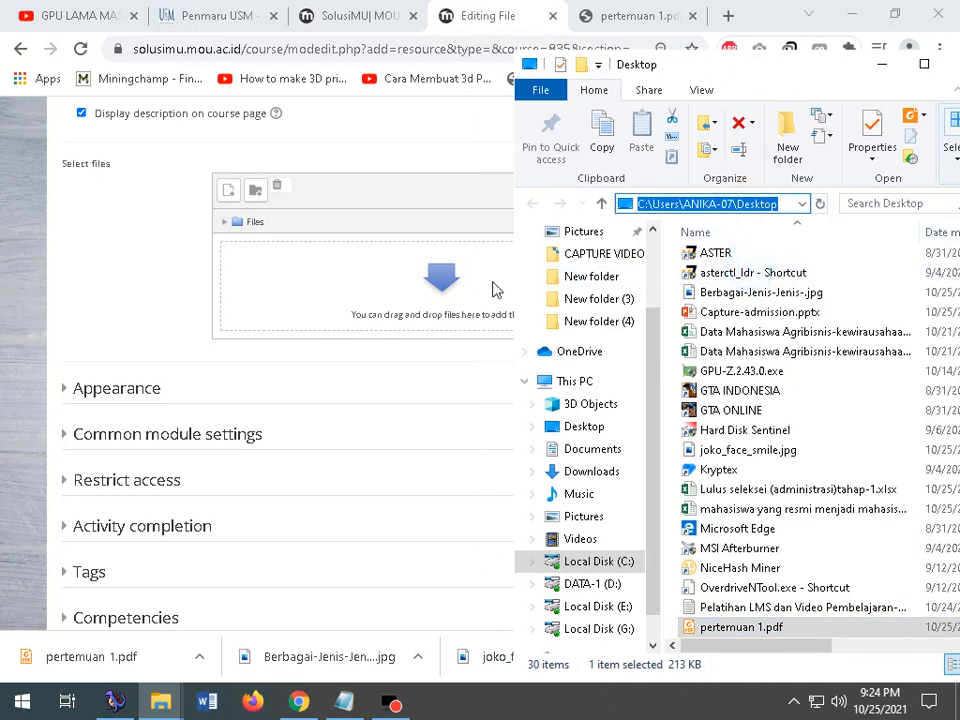
# - Upload pertemuan 1.pdf from the Desktop as the content of the new File resource
pyautogui.click(438, 280)
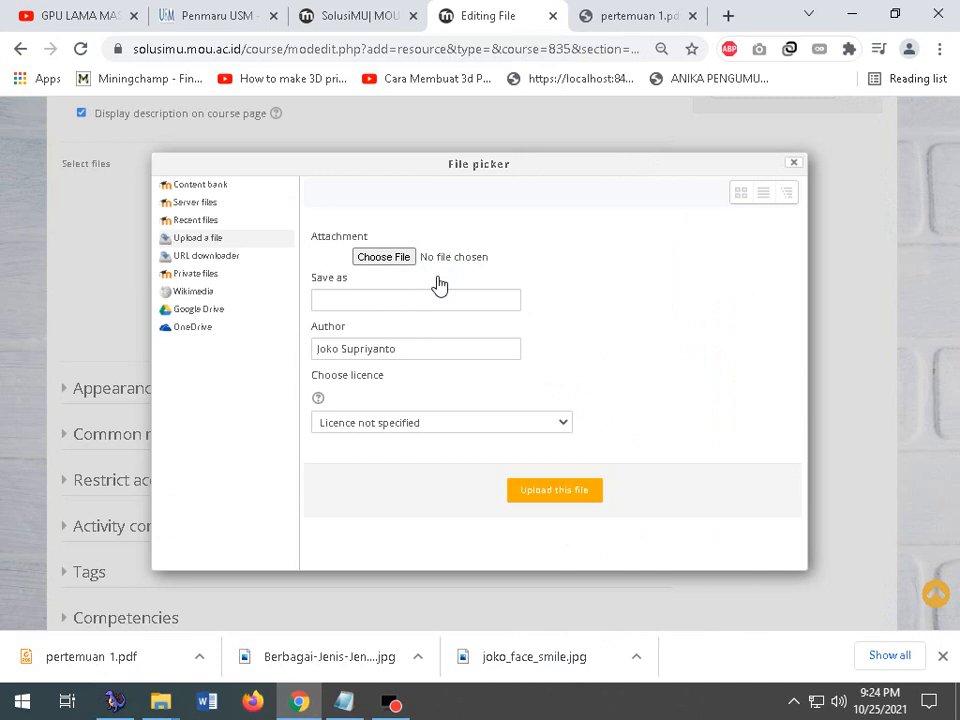
pyautogui.click(792, 161)
pyautogui.click(442, 276)
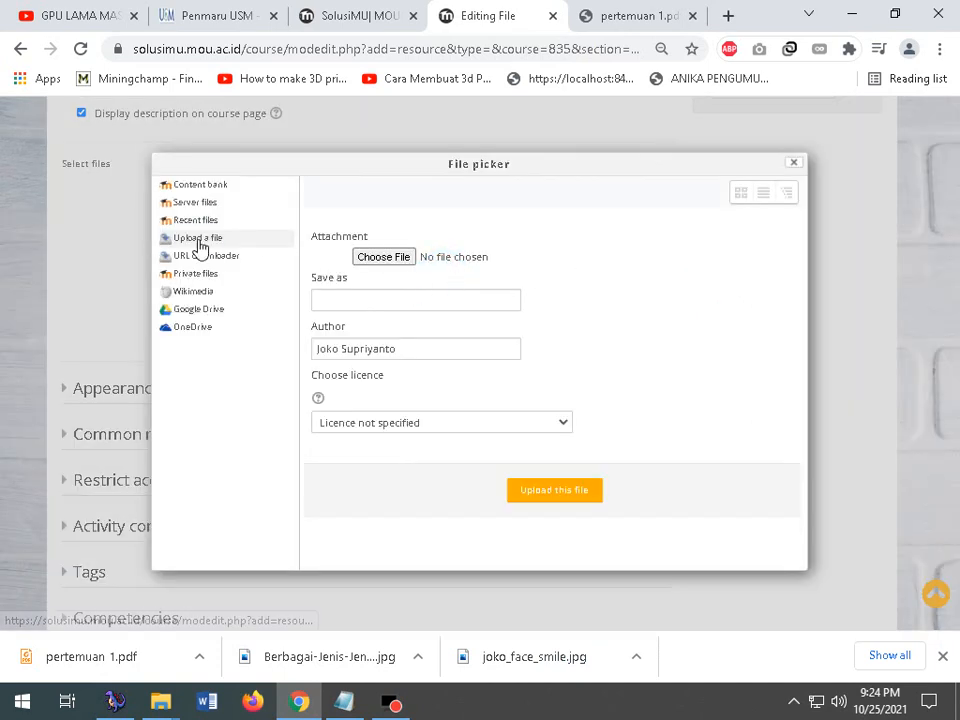
pyautogui.click(388, 258)
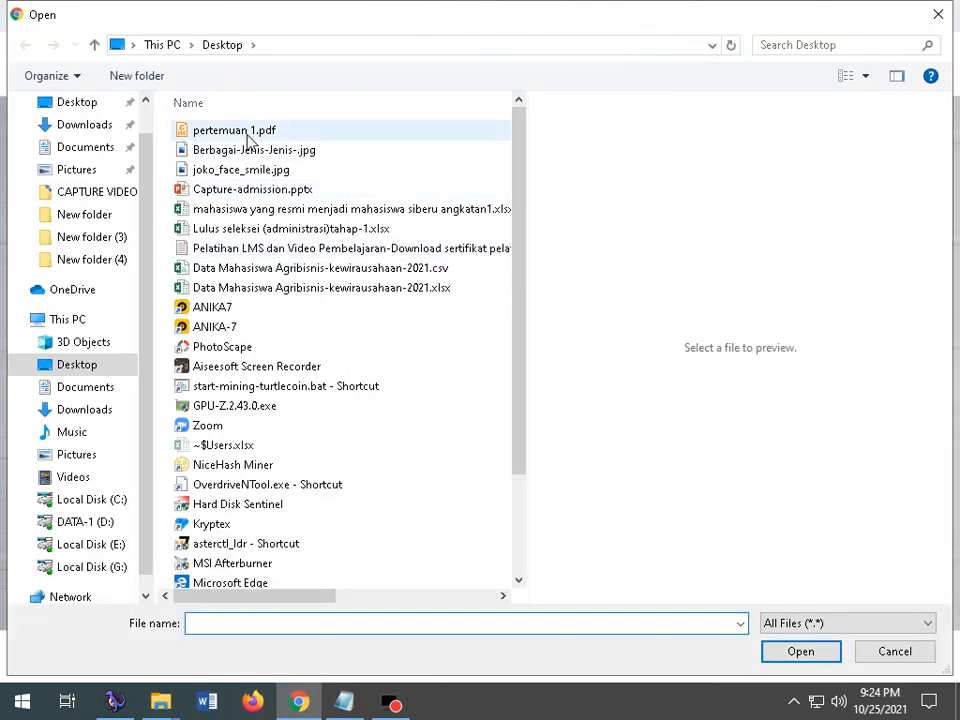
pyautogui.click(244, 132)
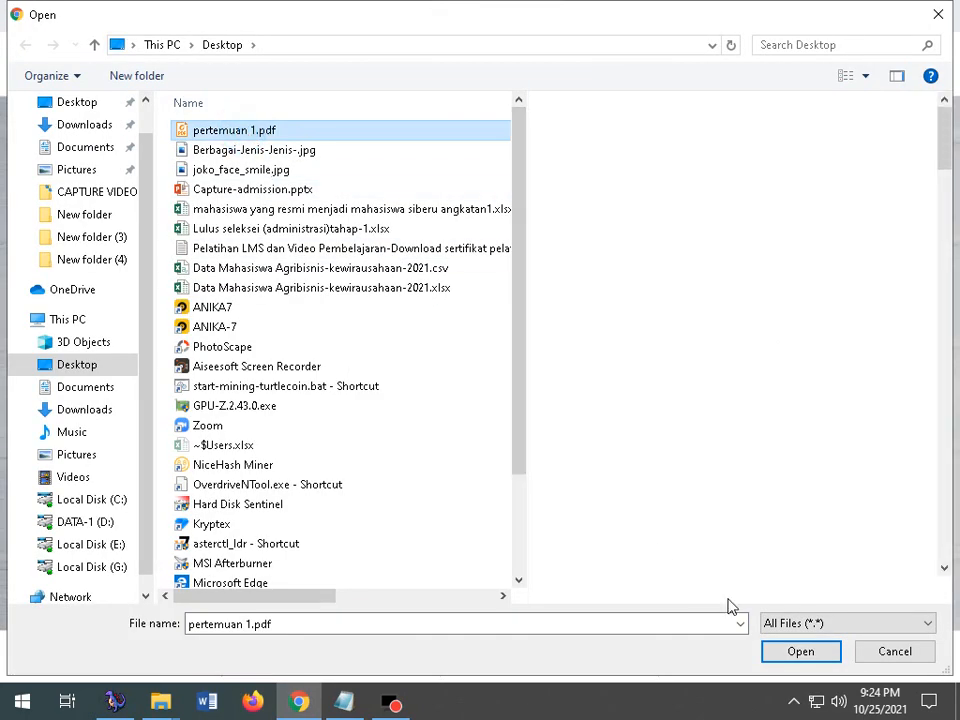
pyautogui.click(828, 656)
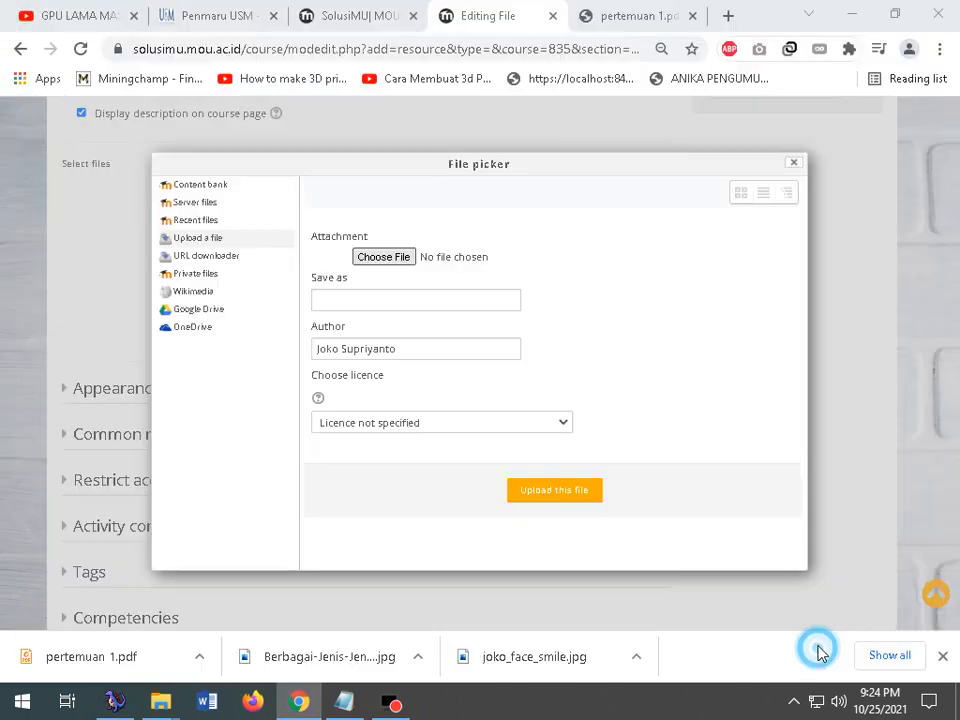
pyautogui.click(580, 490)
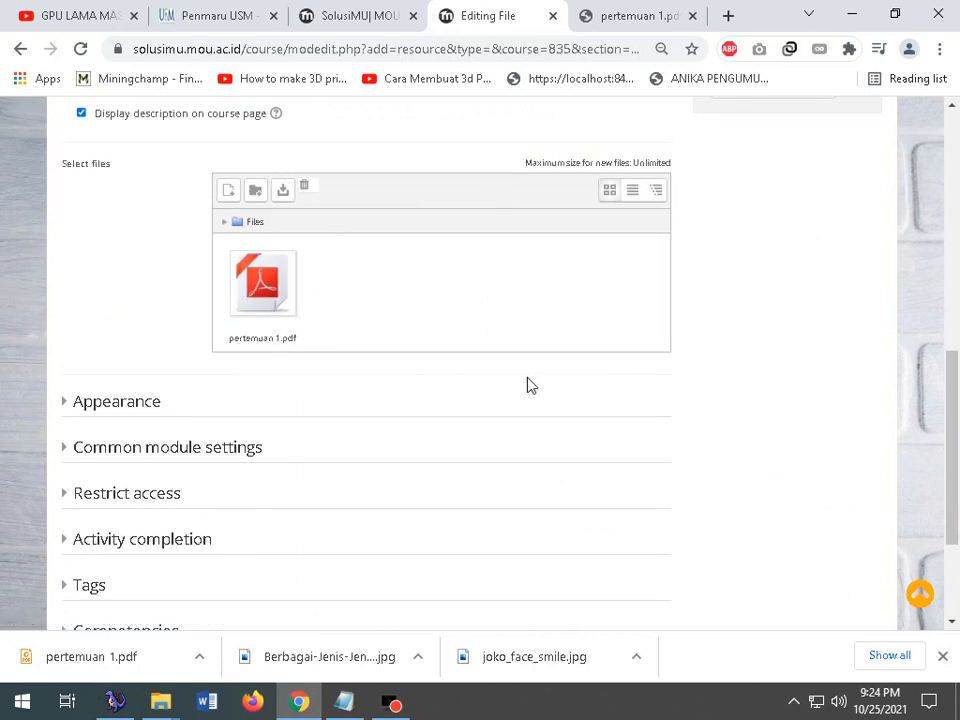
# - Save the File resource, return to the course page and check its entry under Pertemuan 01
pyautogui.scroll(-2, 531, 386)
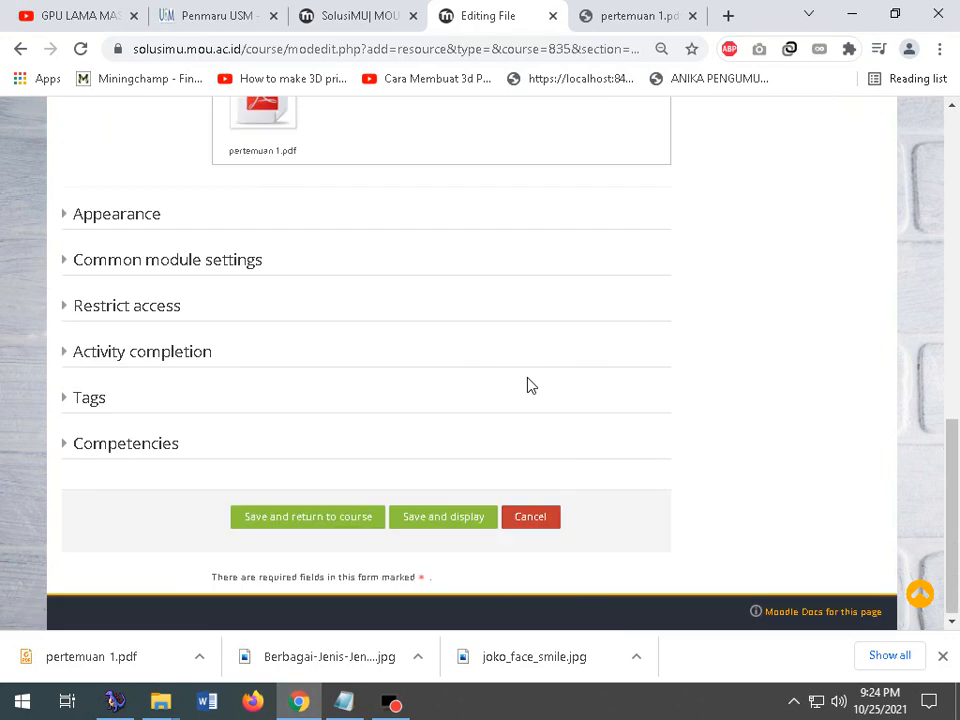
pyautogui.click(316, 519)
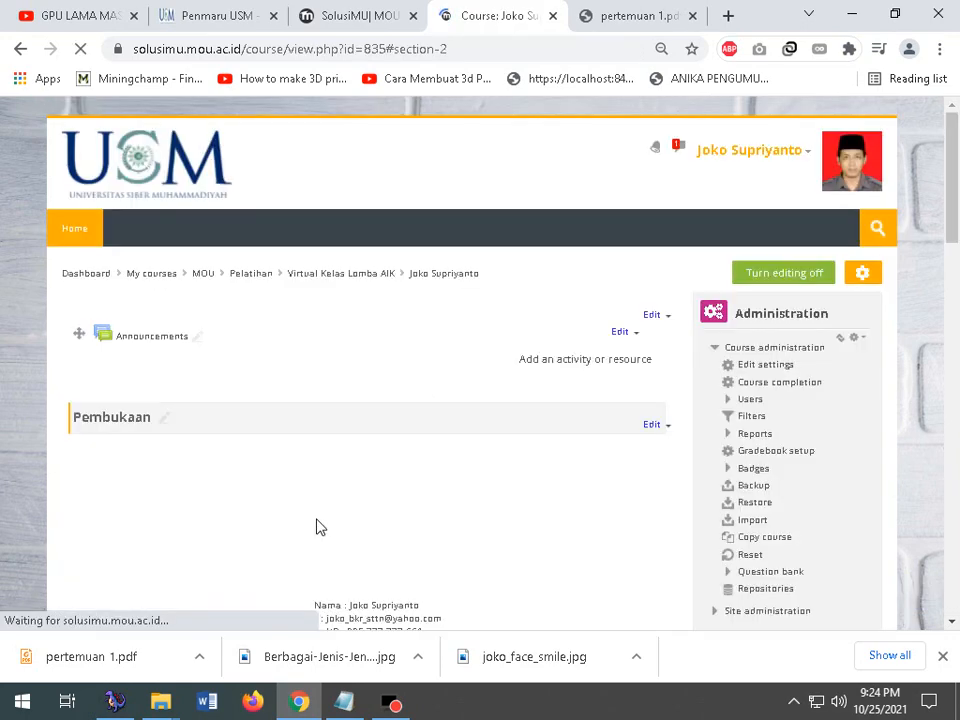
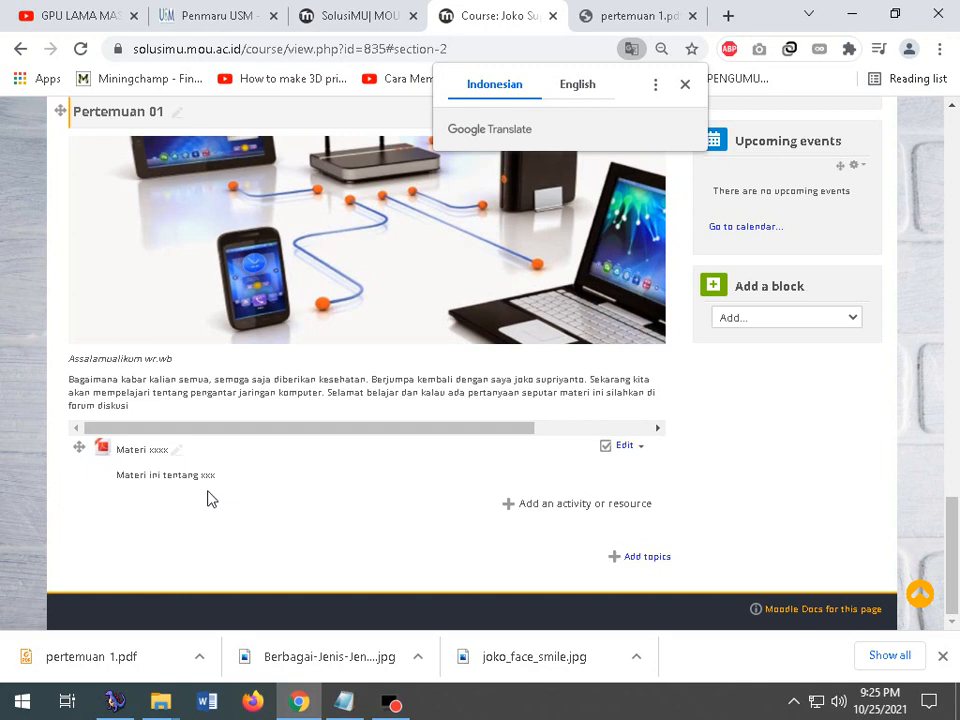
pyautogui.moveTo(305, 448); pyautogui.dragTo(112, 452)
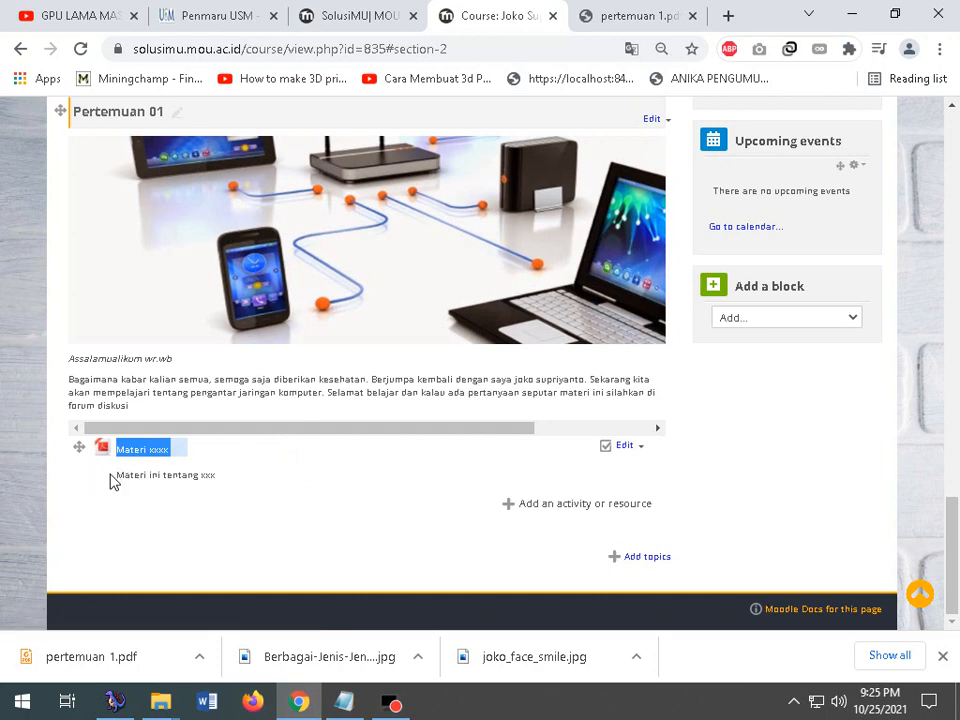
pyautogui.click(262, 474)
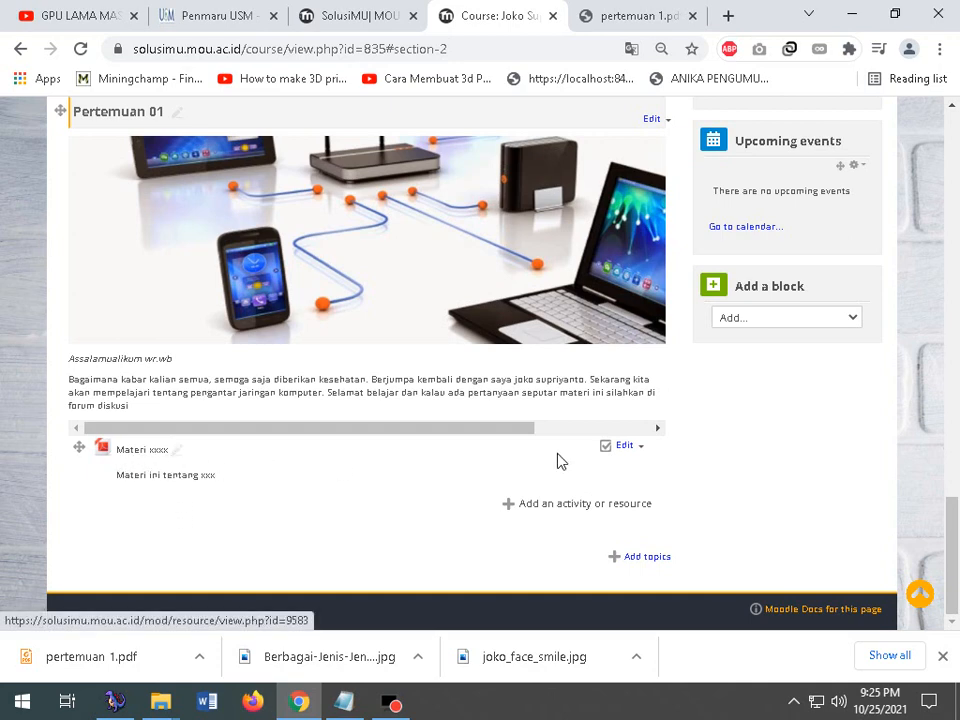
# - Reopen the settings of Materi xxxx and add the bold line "Video materi xxx :" below the existing description
pyautogui.click(625, 450)
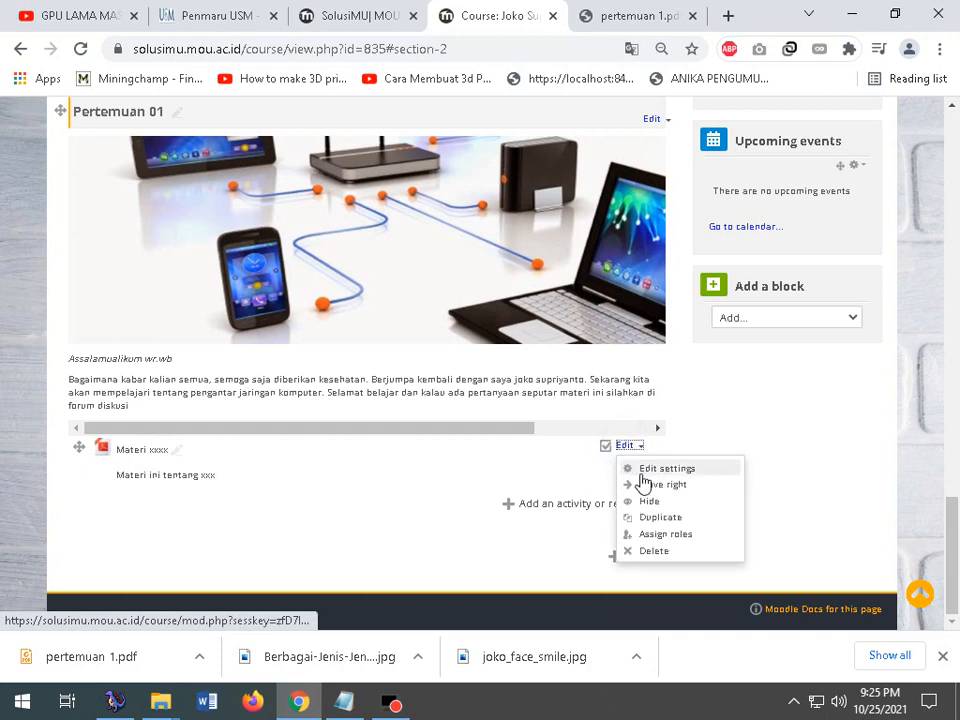
pyautogui.click(641, 478)
pyautogui.scroll(-3, 447, 550)
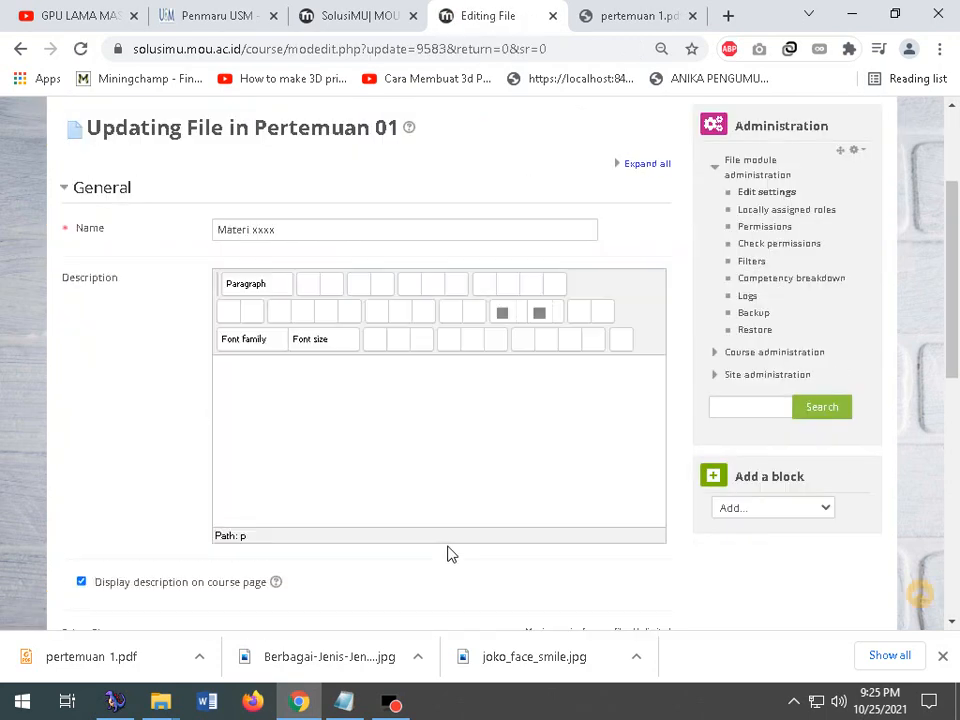
pyautogui.click(401, 279)
pyautogui.press('Return')
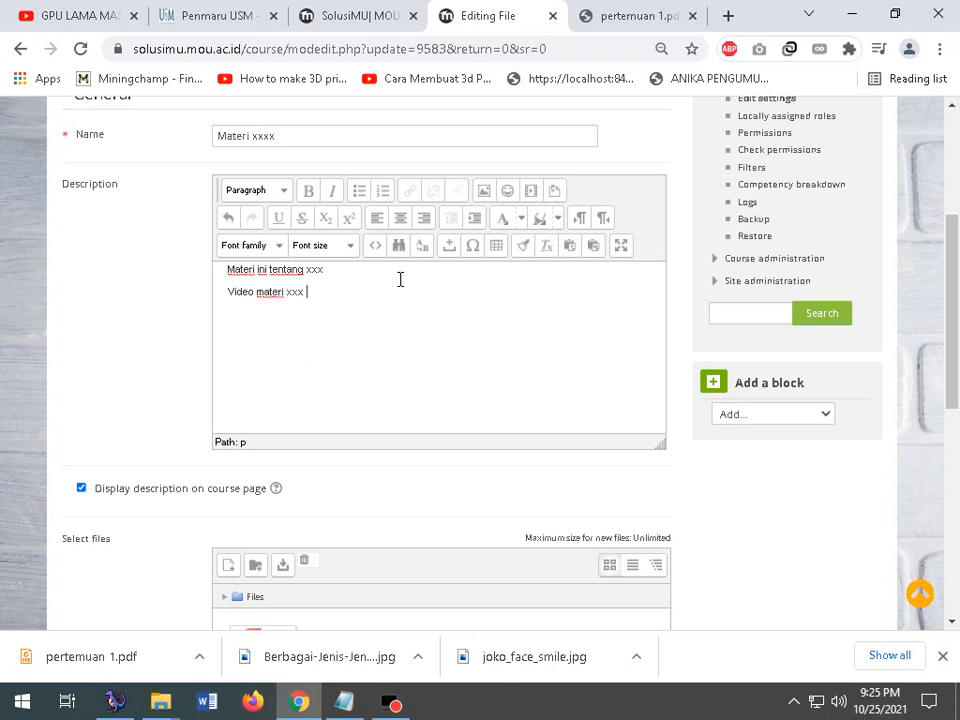
pyautogui.moveTo(326, 296); pyautogui.dragTo(152, 303)
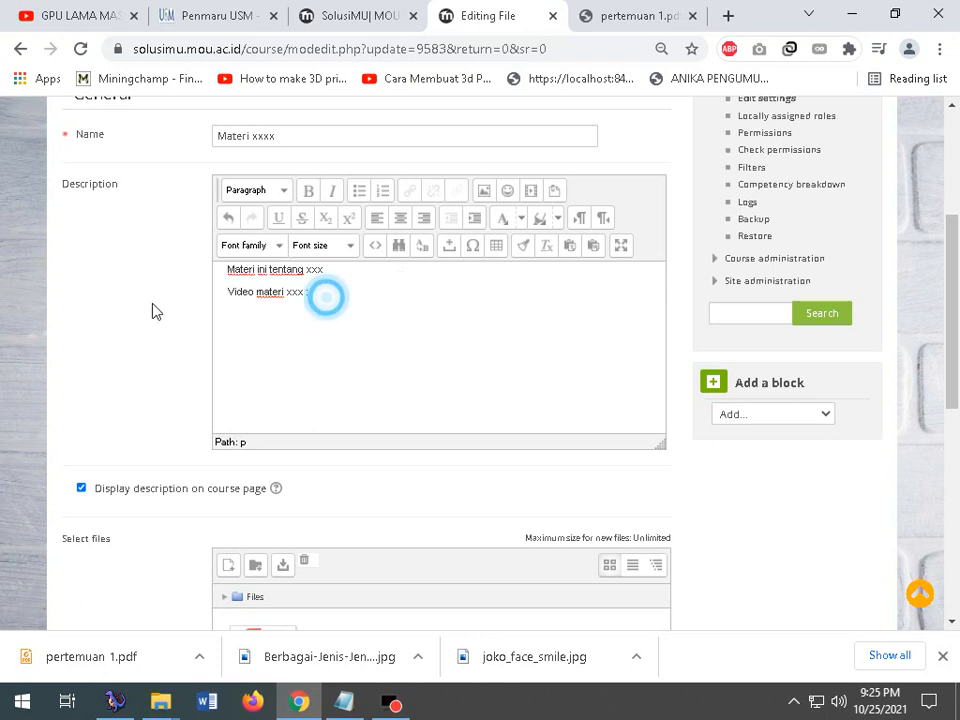
pyautogui.hotkey('ctrl', 'b')
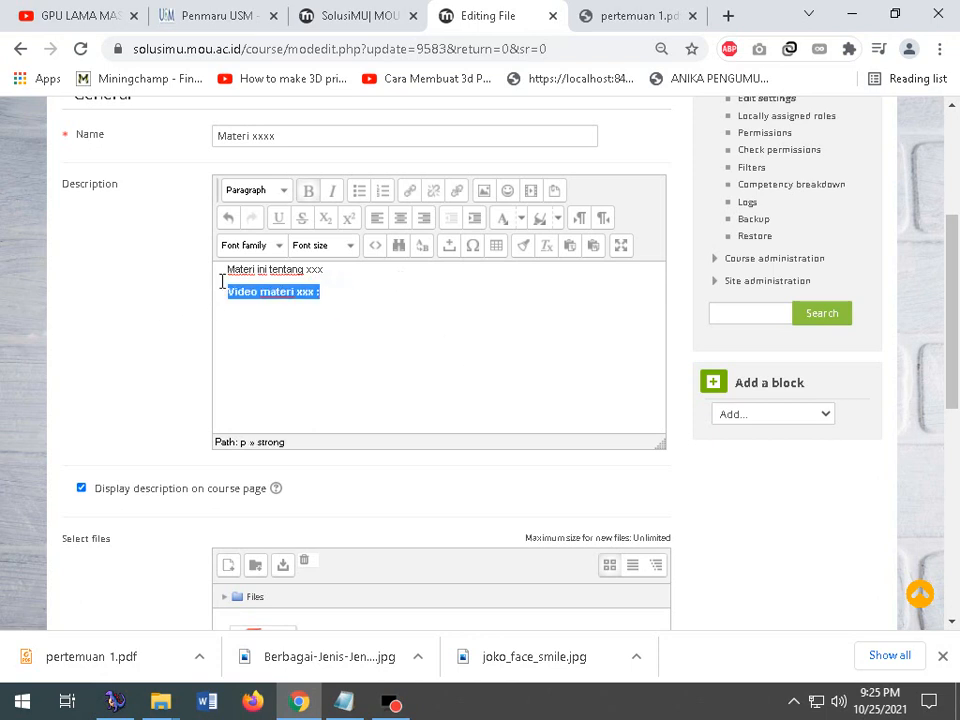
pyautogui.click(300, 317)
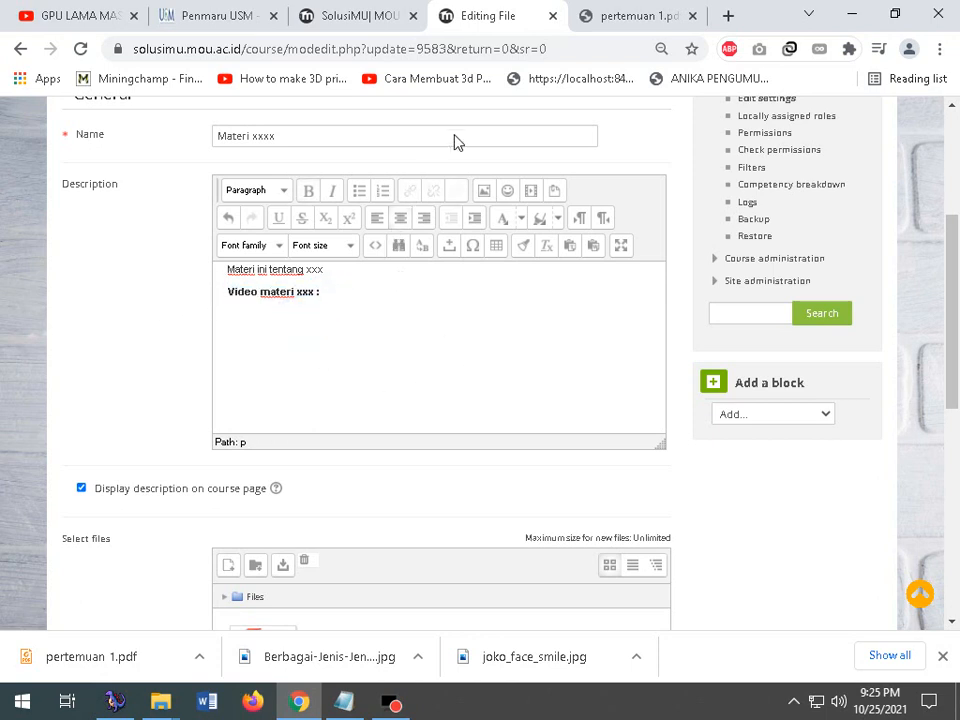
# - Pause the graphics card video already open on YouTube and copy its address
pyautogui.click(18, 12)
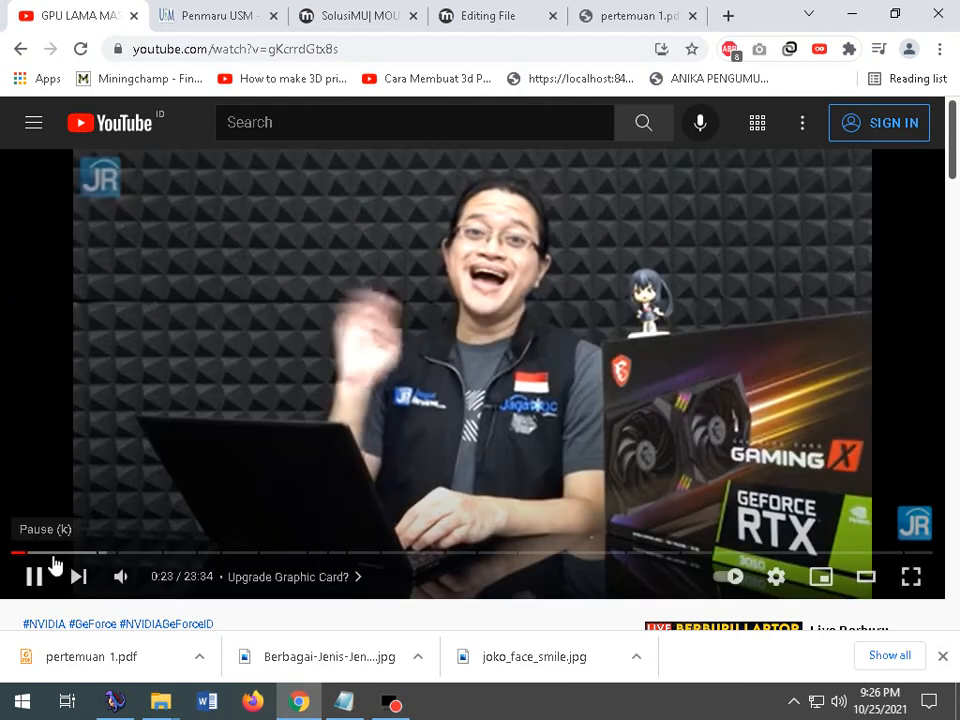
pyautogui.click(60, 557)
pyautogui.press('space')
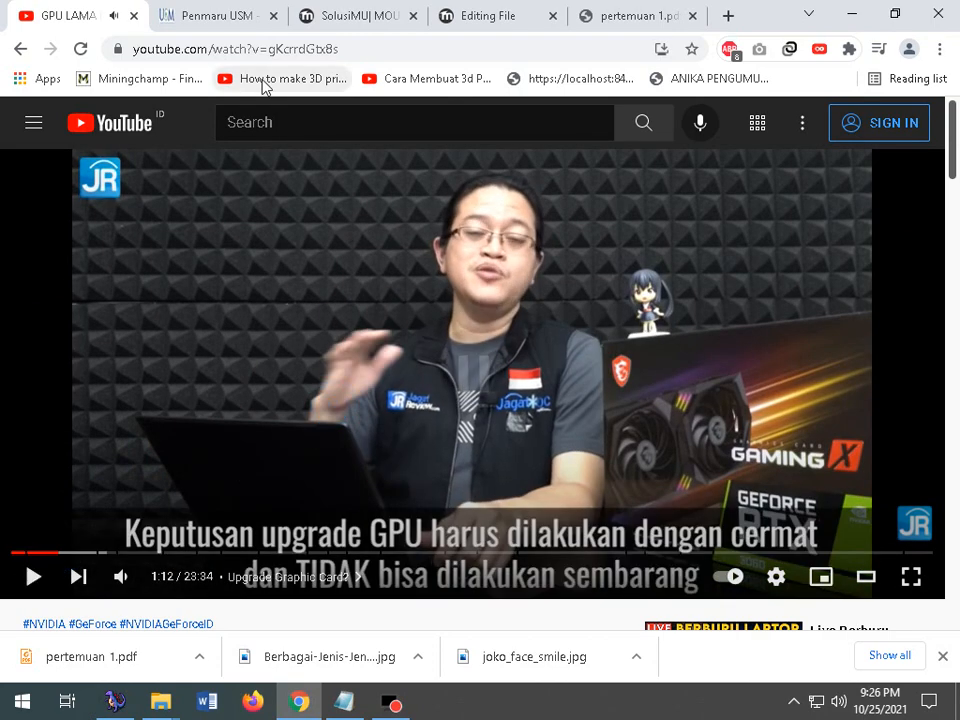
pyautogui.click(268, 45)
pyautogui.rightClick(268, 45)
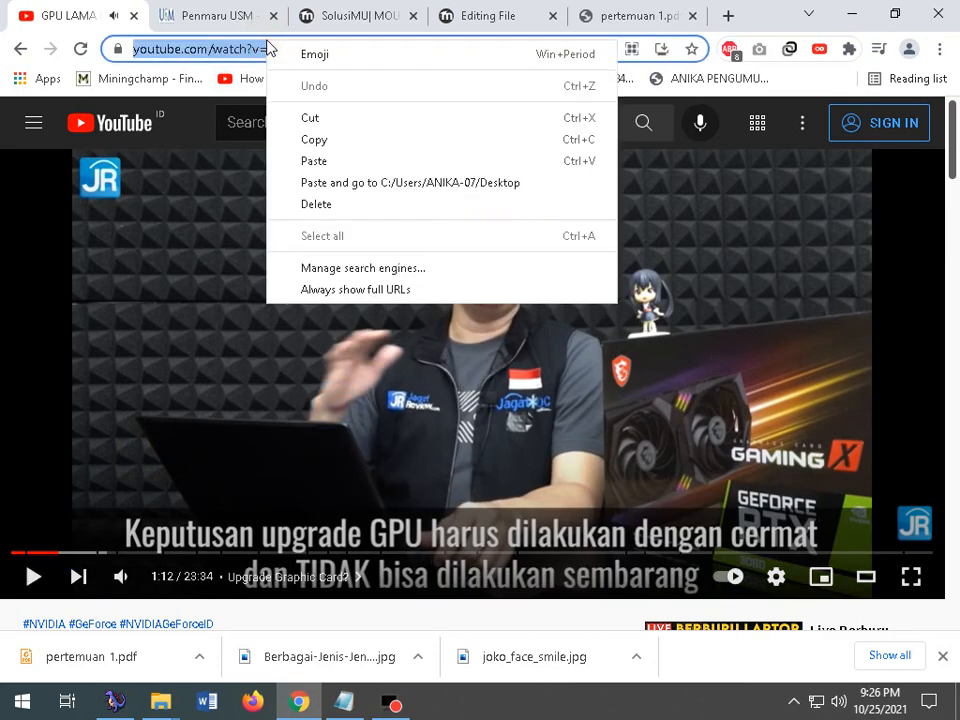
pyautogui.click(311, 139)
pyautogui.click(626, 16)
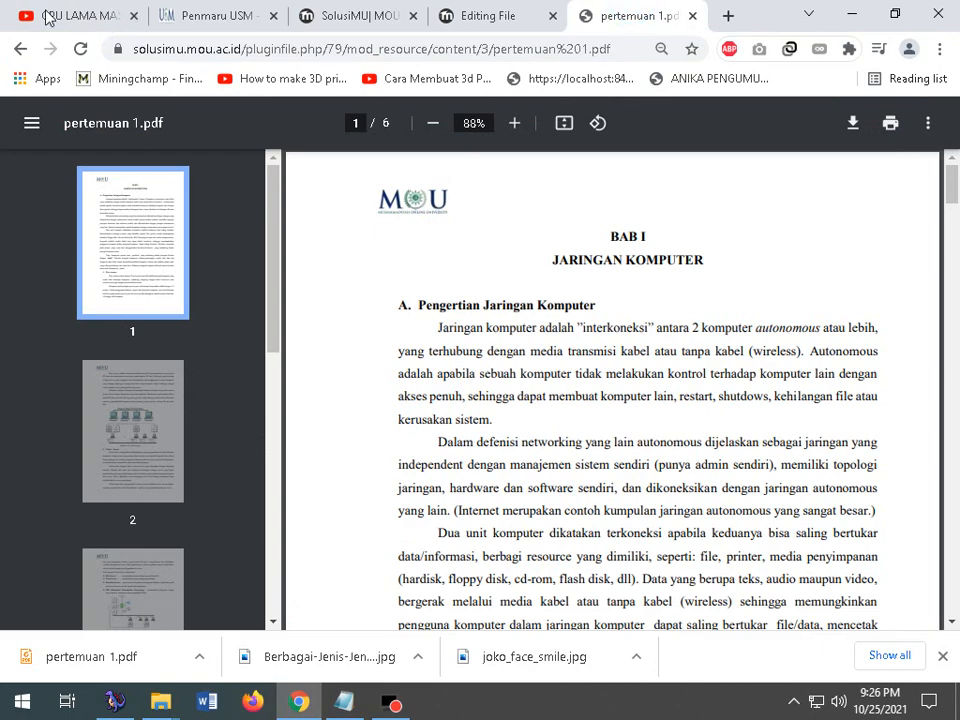
# - Search YouTube for "joko vlog", open the matching channel and show its uploaded videos
pyautogui.click(100, 15)
pyautogui.scroll(-2, 166, 572)
pyautogui.scroll(2, 130, 470)
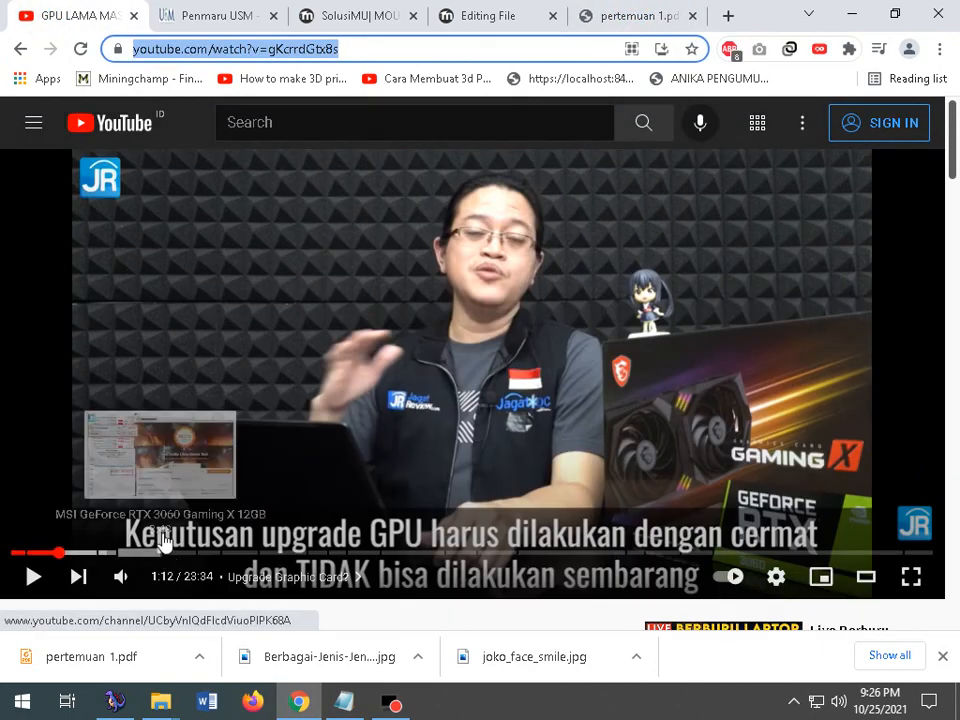
pyautogui.click(282, 126)
pyautogui.write('joko ')
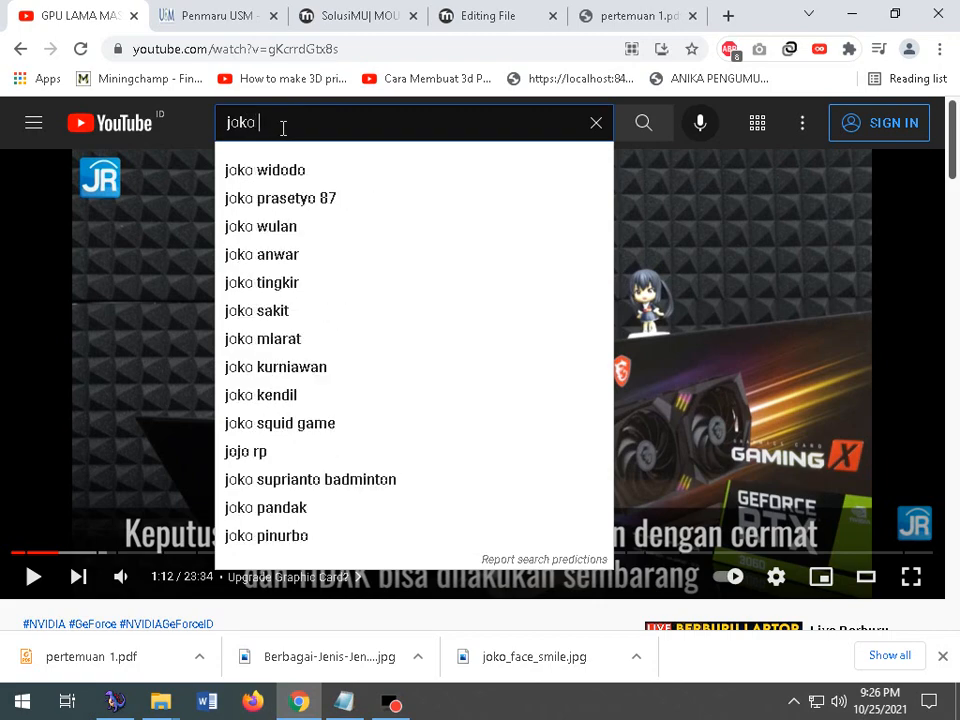
pyautogui.write('vlog')
pyautogui.press('Return')
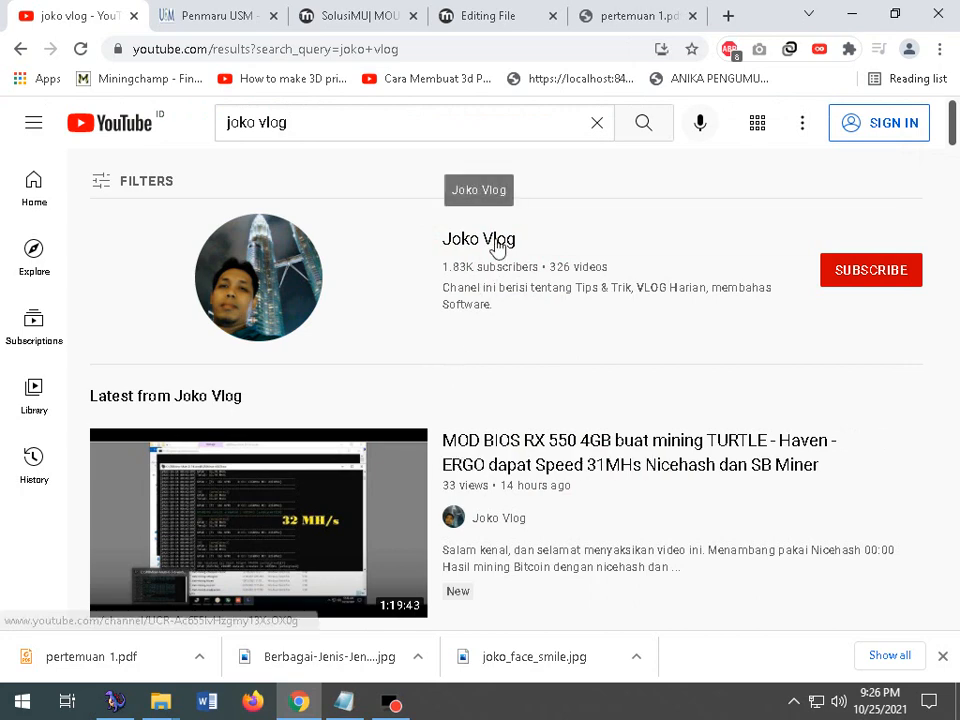
pyautogui.click(497, 247)
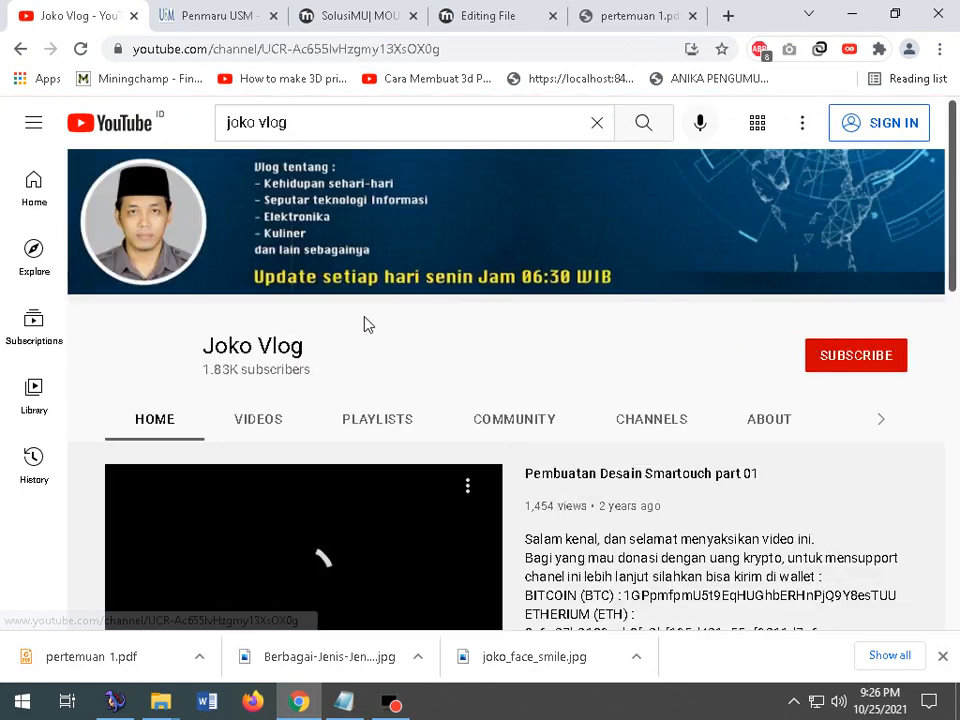
pyautogui.scroll(-1, 300, 368)
pyautogui.click(276, 332)
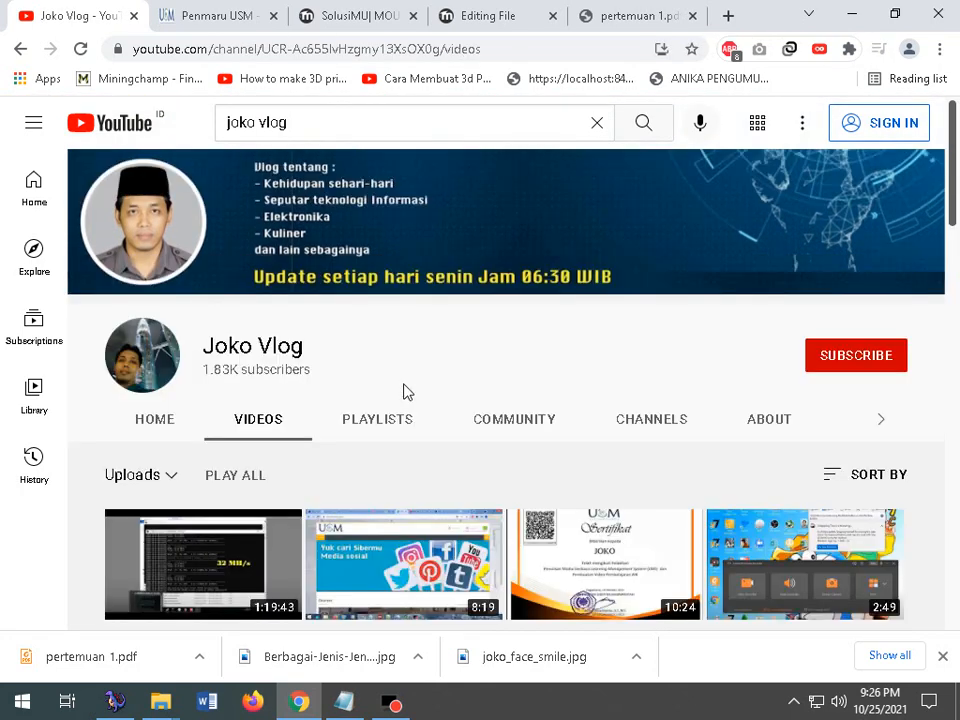
pyautogui.scroll(-2, 405, 392)
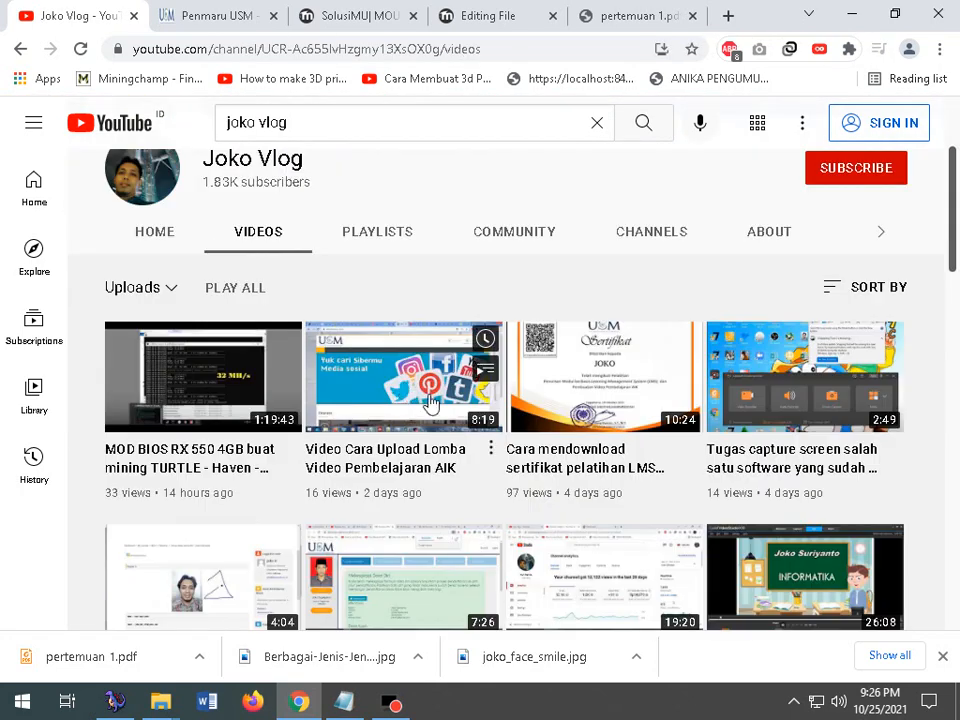
# - Open the channel's MOD BIOS RX 550 4GB video, pause it and copy its address
pyautogui.click(174, 460)
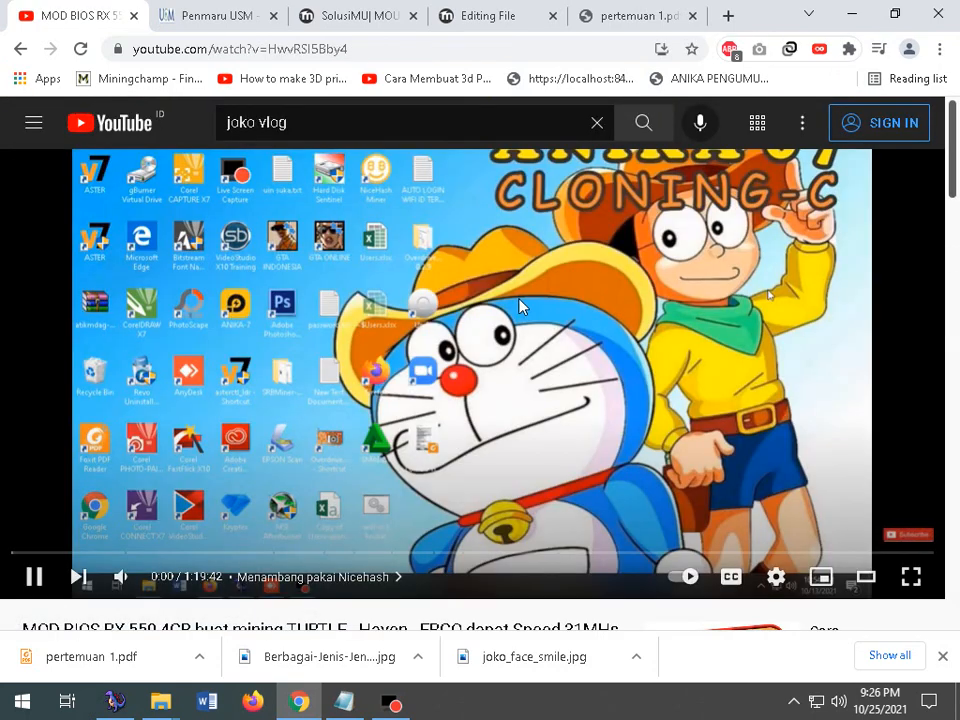
pyautogui.click(519, 305)
pyautogui.click(253, 50)
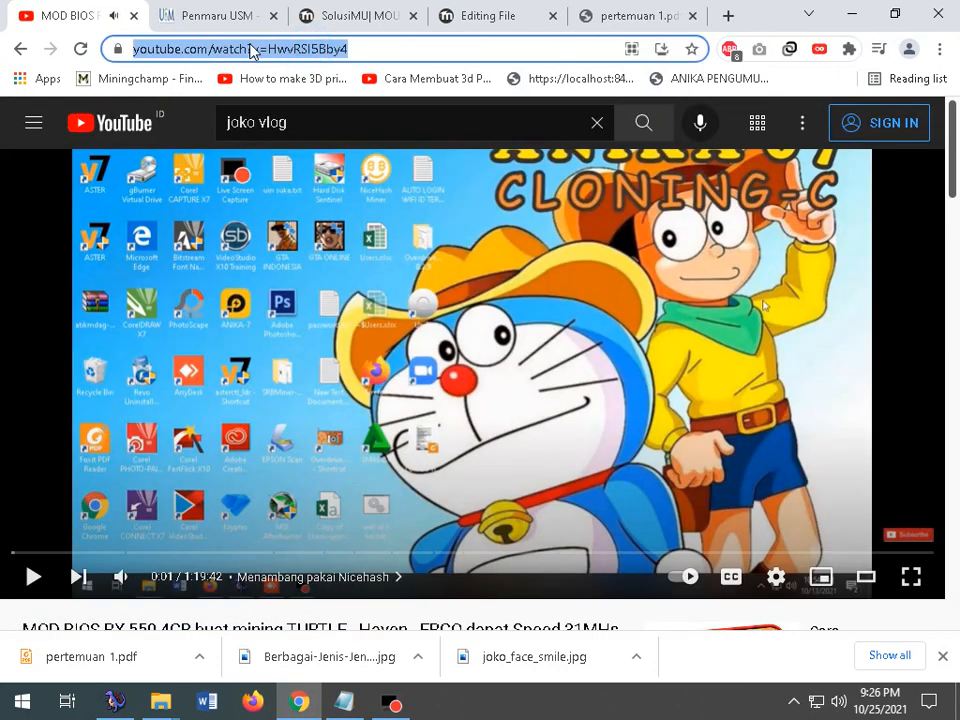
pyautogui.rightClick(253, 50)
pyautogui.click(289, 144)
# - Return to the Moodle file form and paste the copied video address below "Video materi xxx :" in the description
pyautogui.click(621, 15)
pyautogui.click(507, 14)
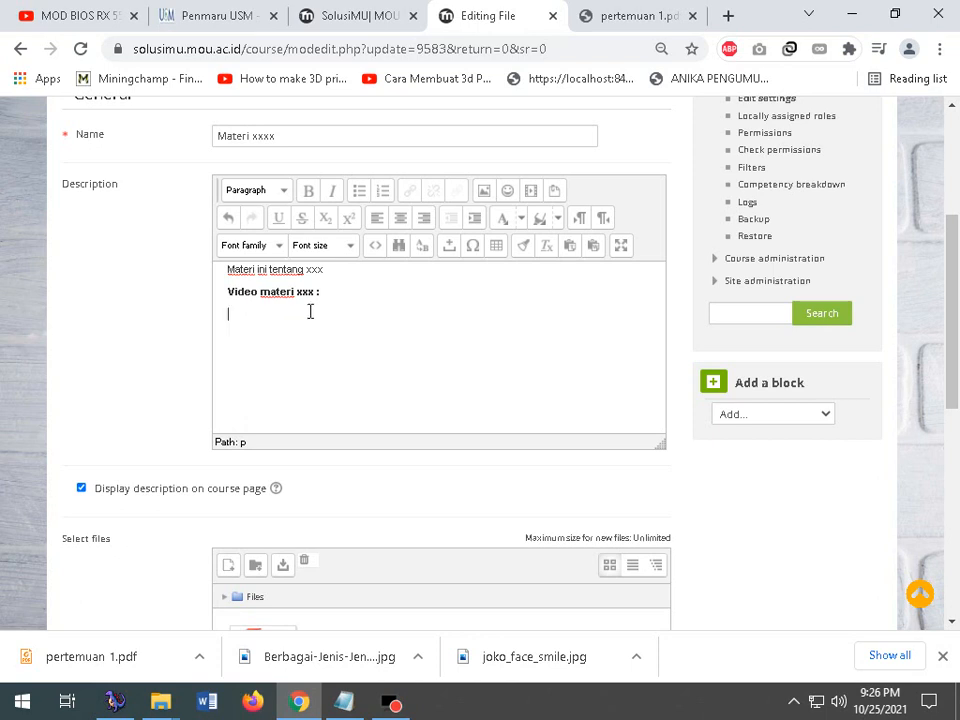
pyautogui.hotkey('ctrl', 'v')
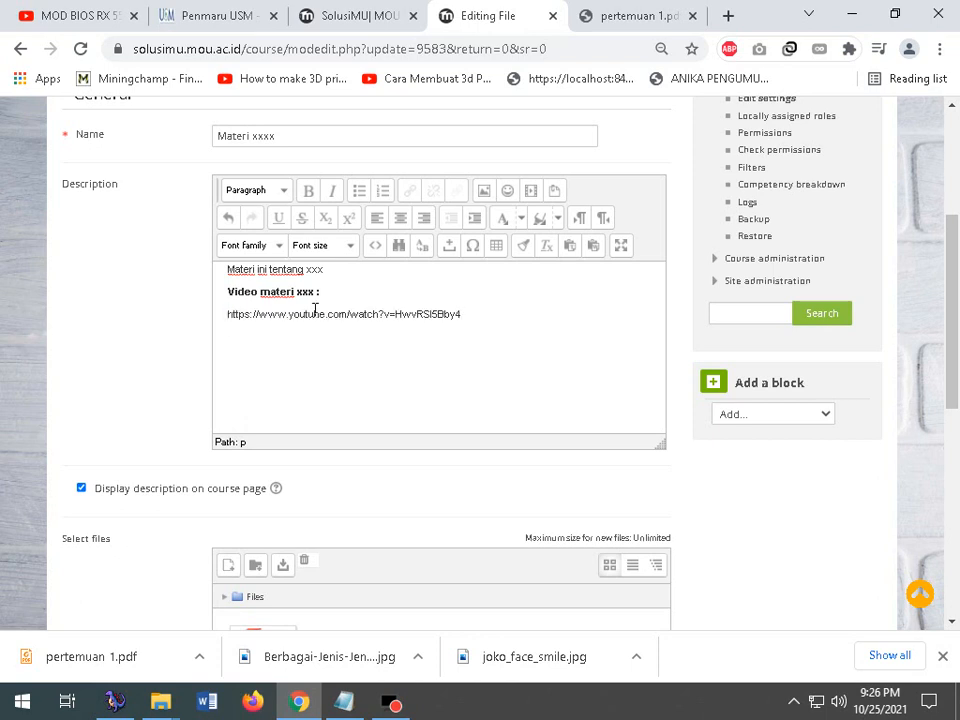
# - Set up a link on the pasted address with the same YouTube URL and the target Open in new window (_blank)
pyautogui.moveTo(497, 318); pyautogui.dragTo(197, 319)
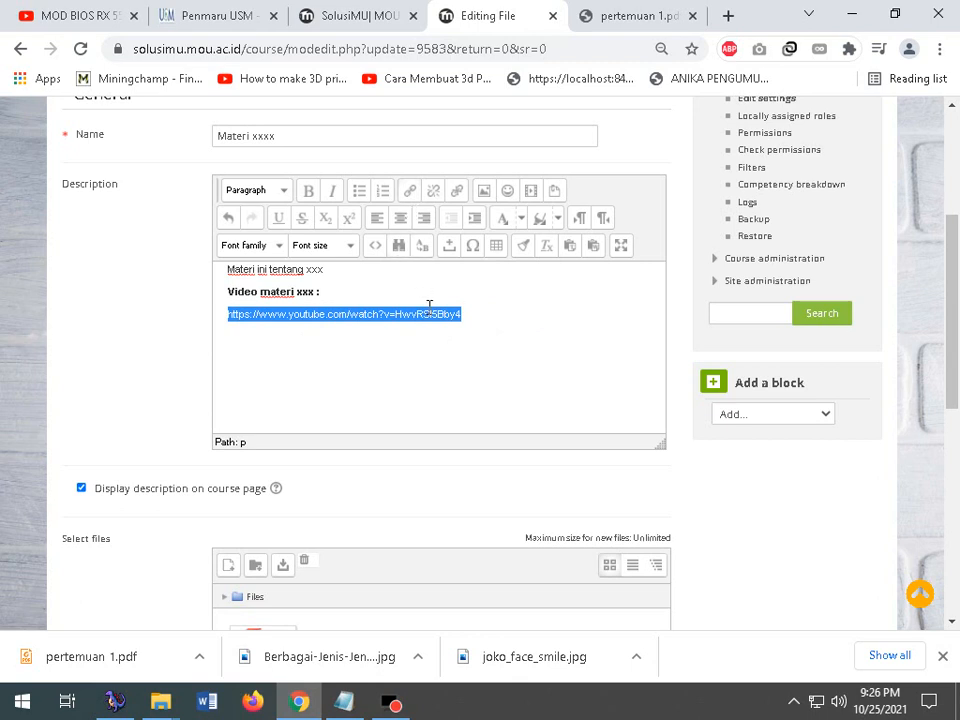
pyautogui.click(412, 192)
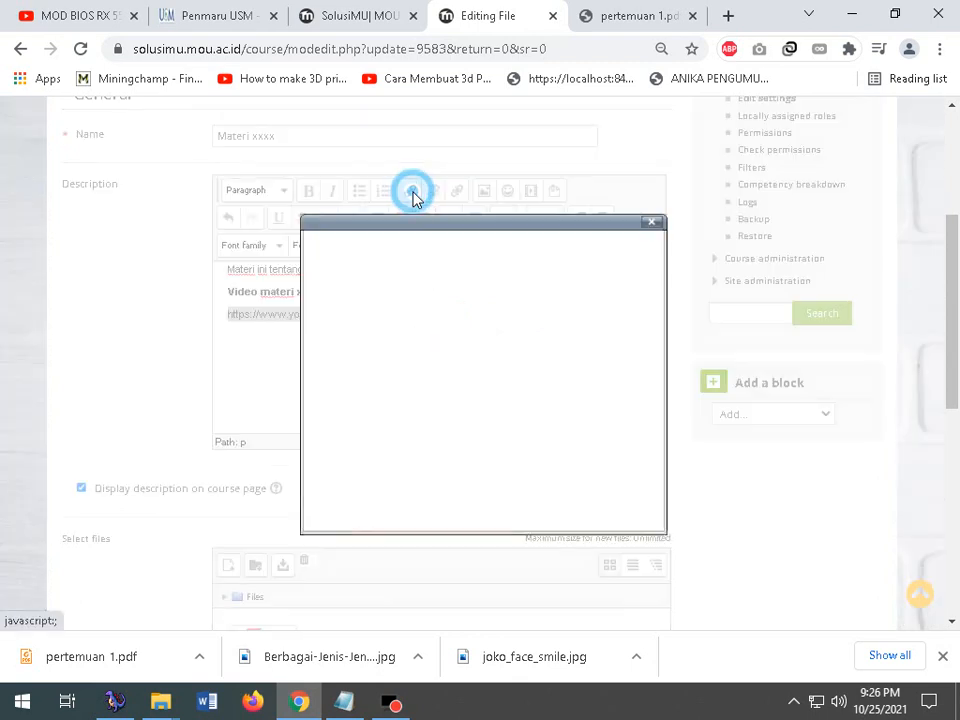
pyautogui.rightClick(414, 277)
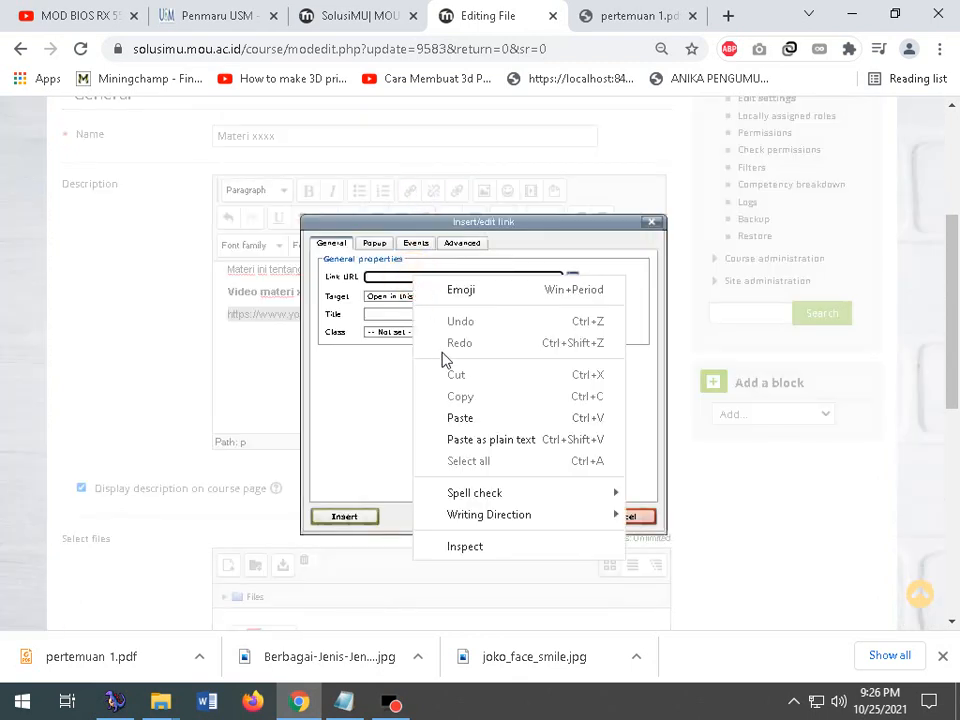
pyautogui.click(458, 418)
pyautogui.click(521, 296)
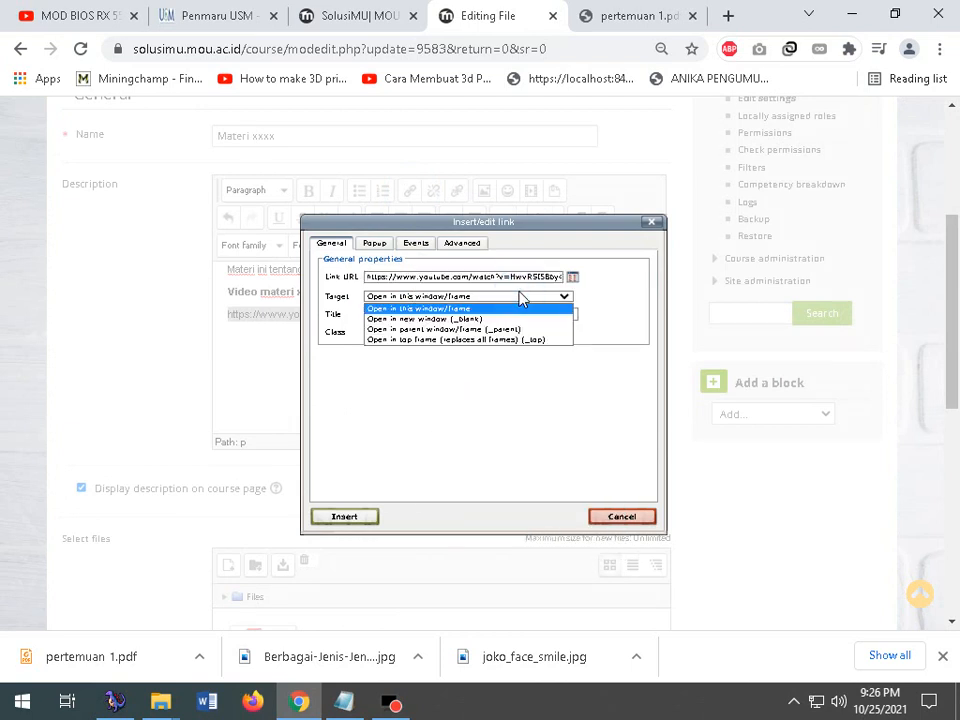
pyautogui.click(456, 318)
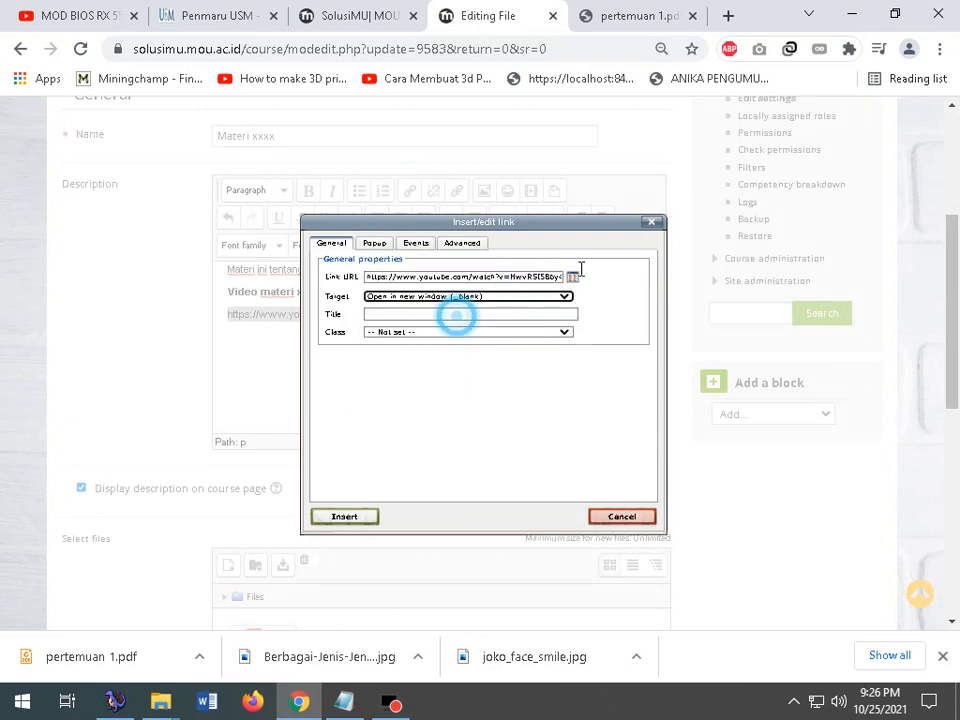
# - Enlarge the page to 90% zoom, reselect Open in new window (_blank) as the target and insert the link
pyautogui.click(939, 48)
pyautogui.click(884, 223)
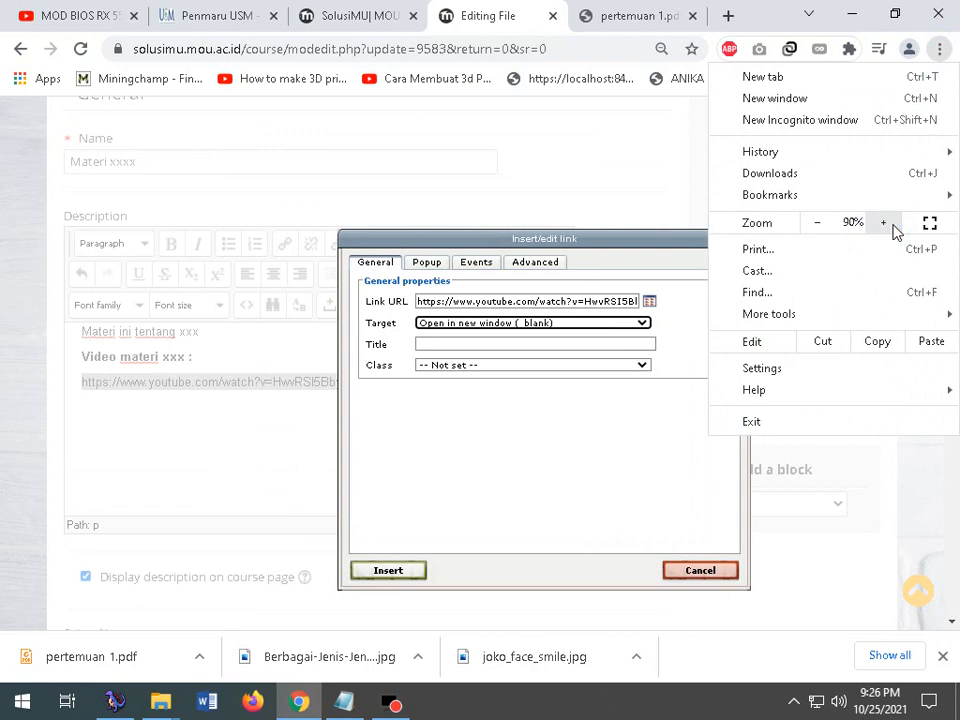
pyautogui.click(574, 326)
pyautogui.click(544, 321)
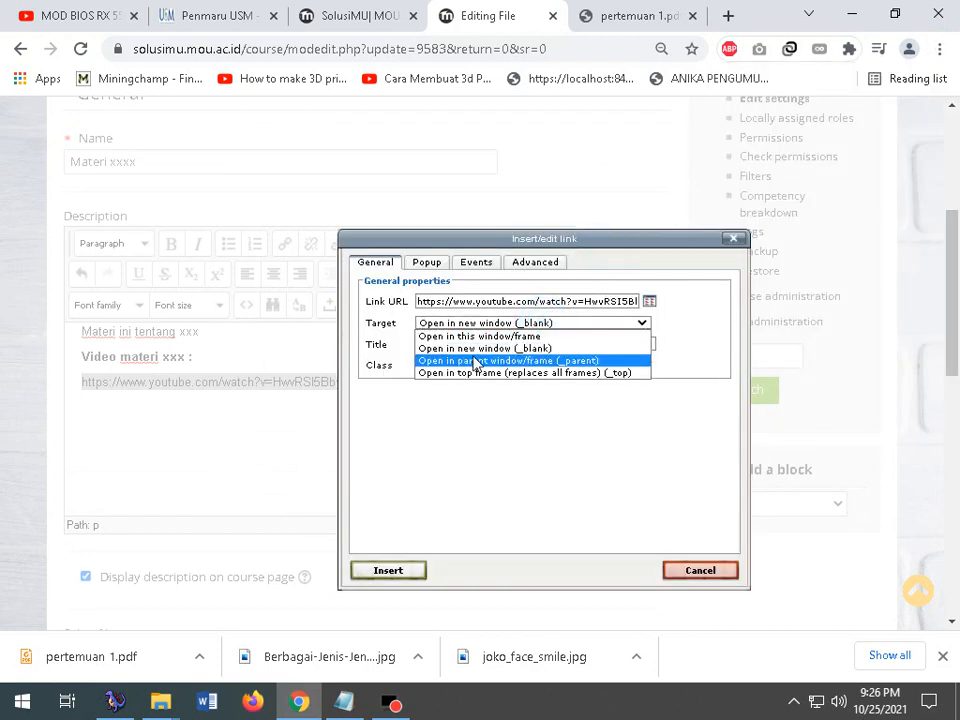
pyautogui.click(512, 350)
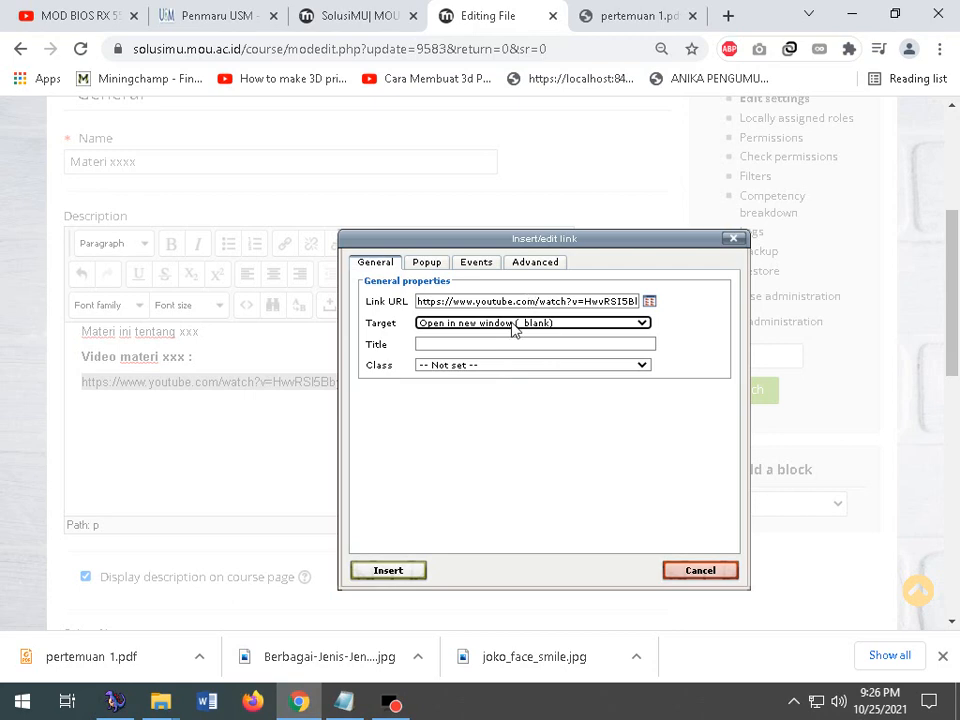
pyautogui.doubleClick(484, 301)
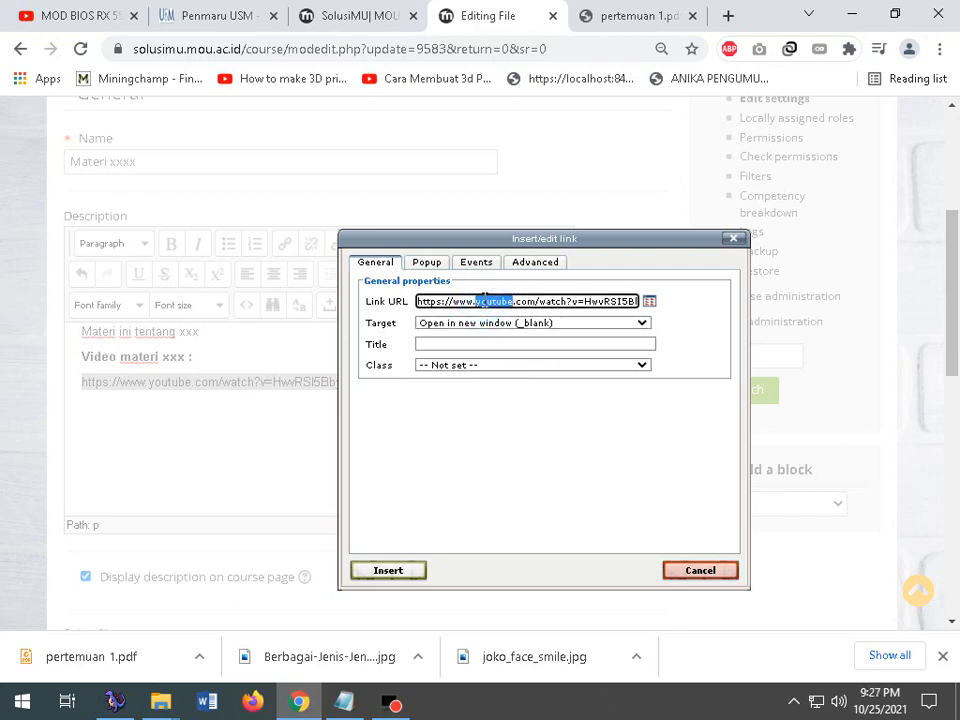
pyautogui.click(377, 572)
pyautogui.scroll(-2, 311, 435)
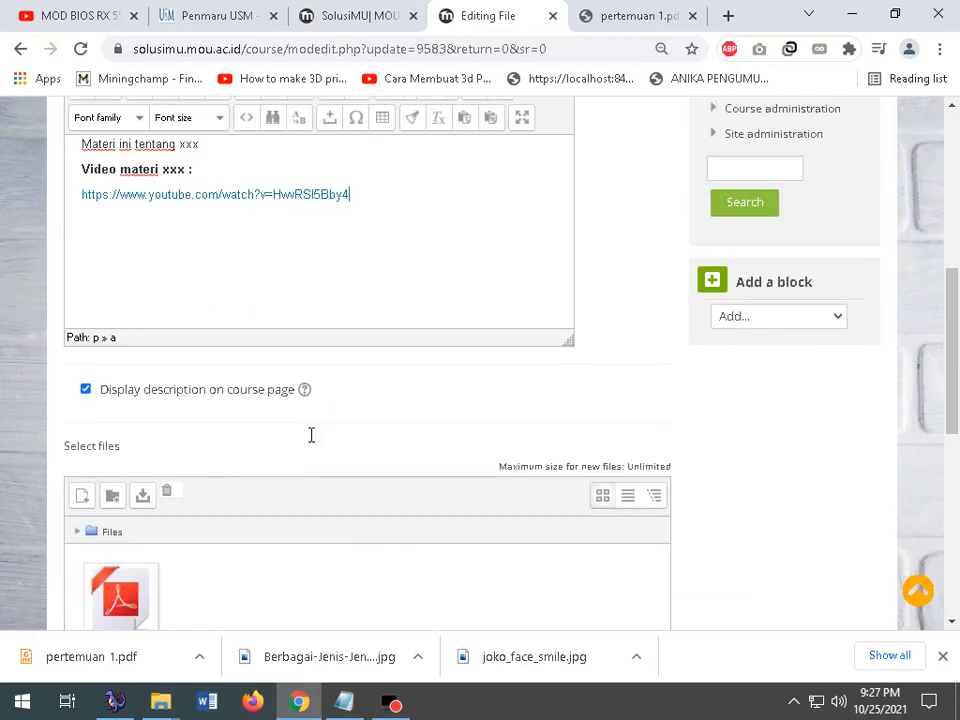
# - Save the file resource with its linked video, return to the course, and play the embedded video under Materi xxxx
pyautogui.scroll(2, 311, 435)
pyautogui.scroll(-3, 311, 433)
pyautogui.scroll(2, 287, 182)
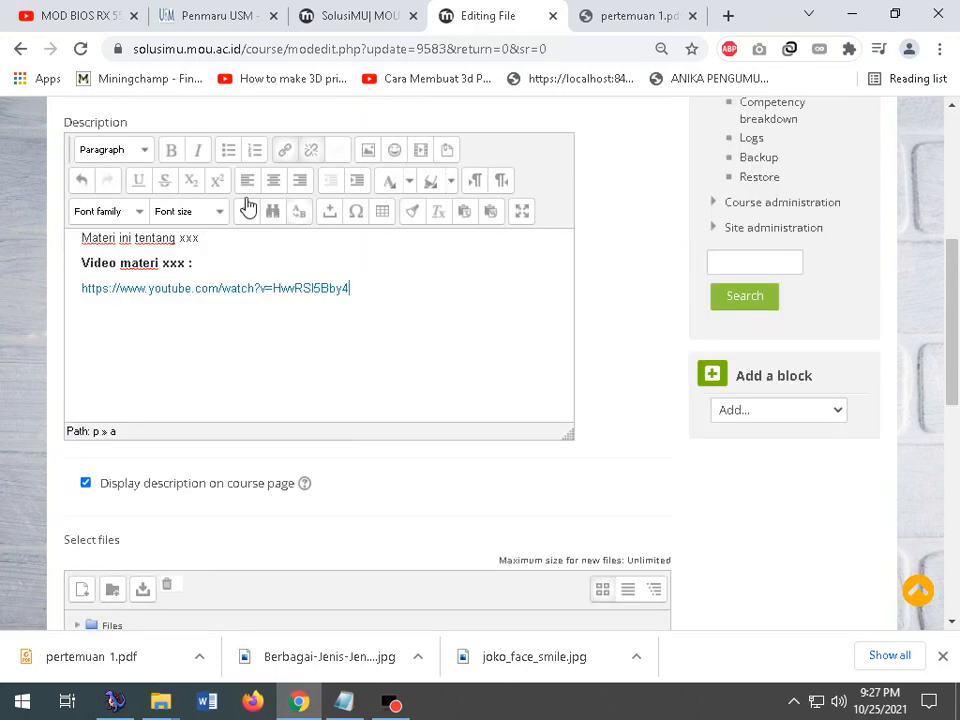
pyautogui.scroll(-10, 358, 500)
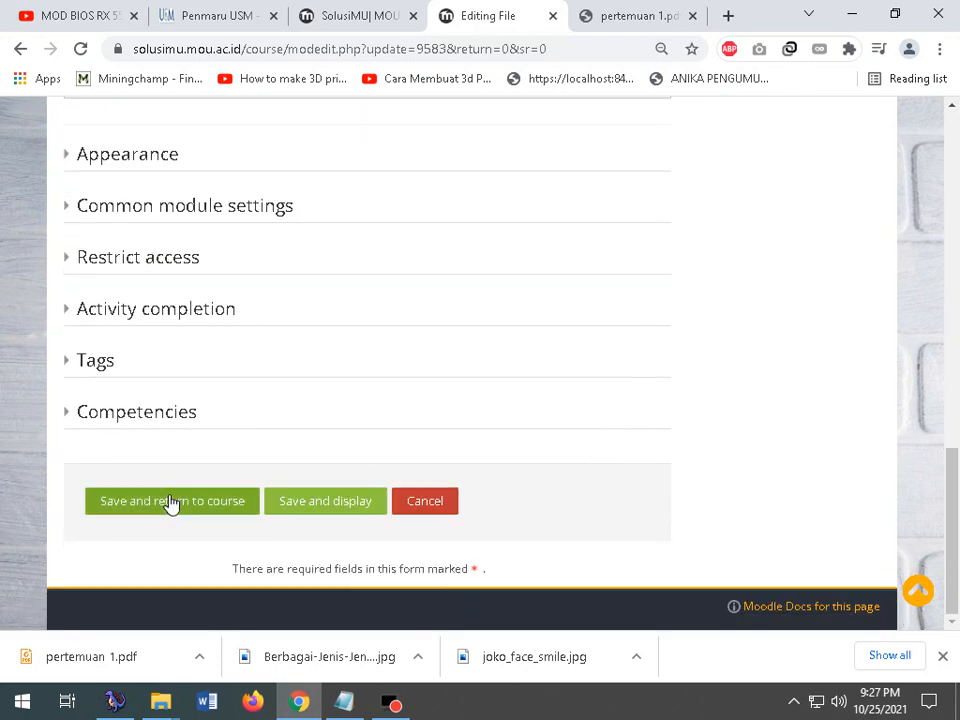
pyautogui.click(171, 503)
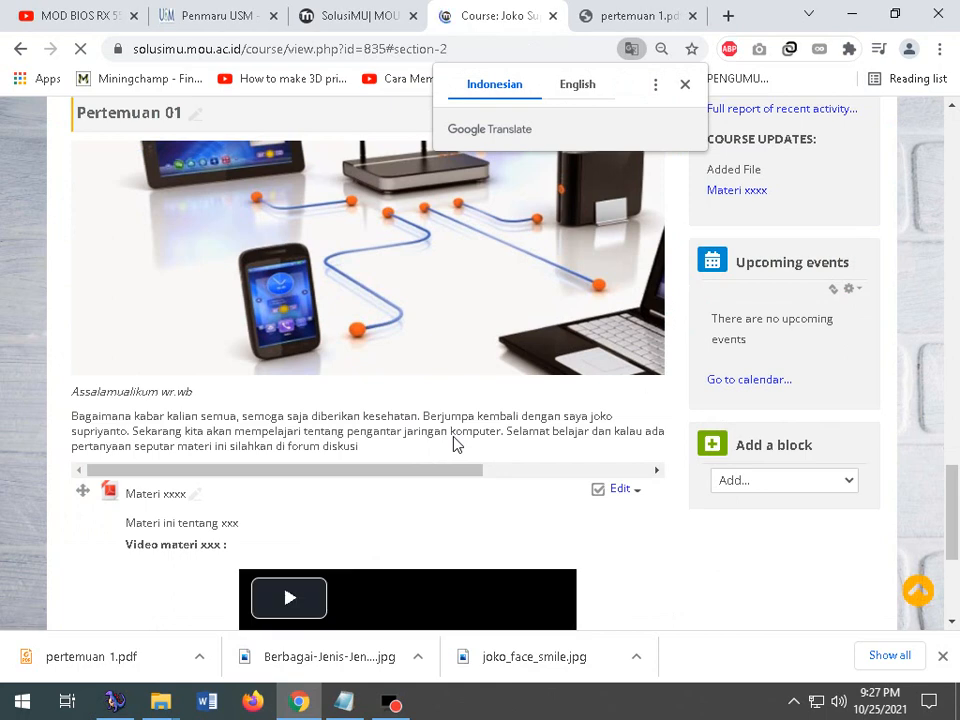
pyautogui.scroll(-3, 457, 445)
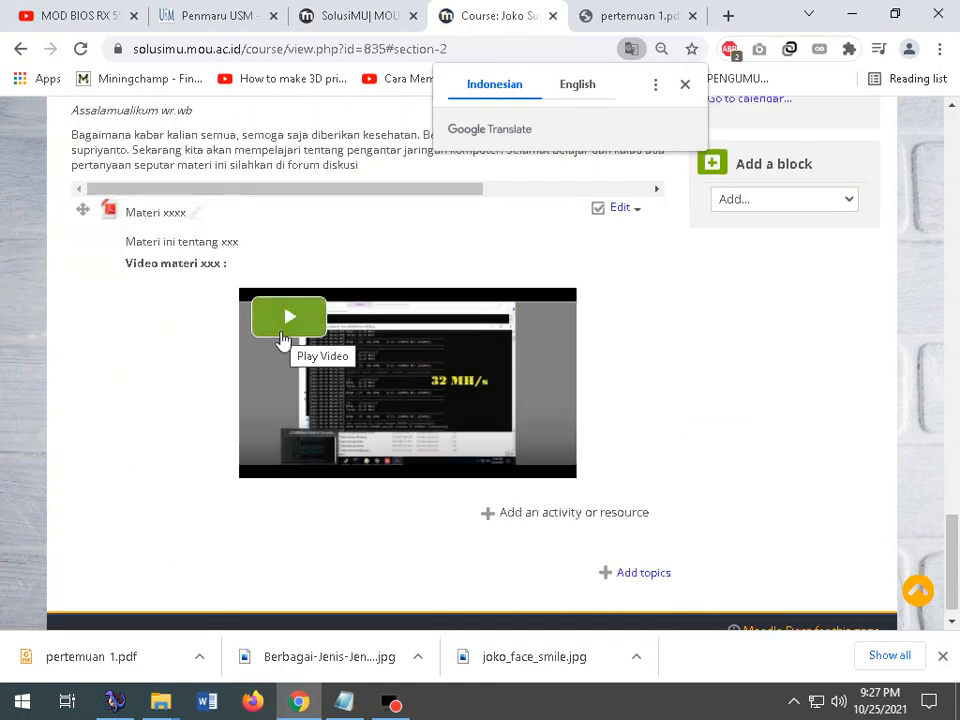
pyautogui.click(308, 322)
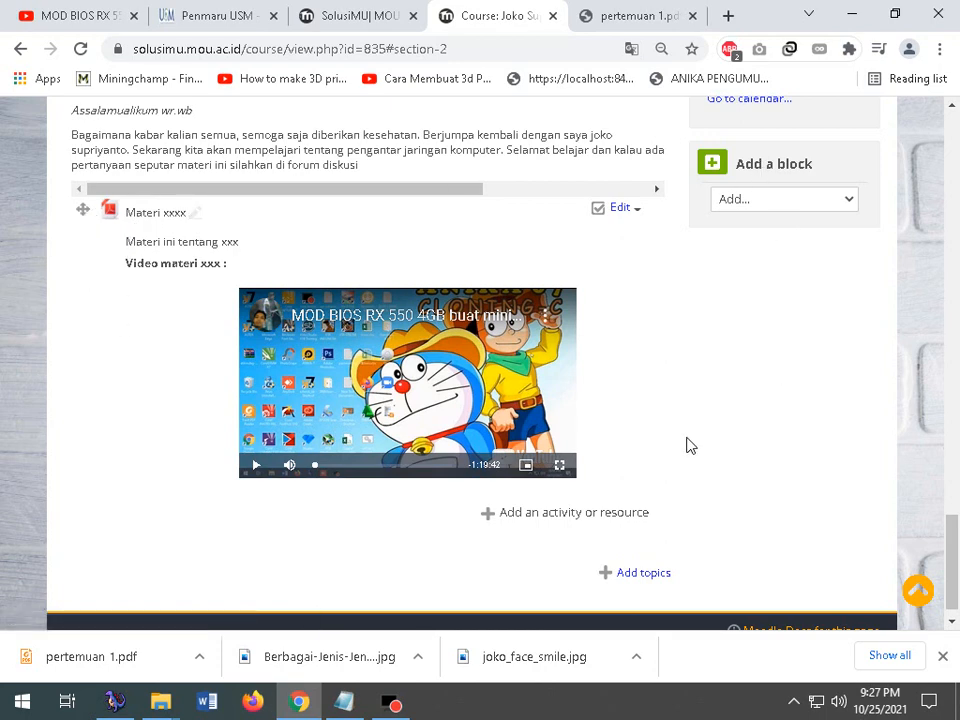
# - Compare the available activities and resources for Pertemuan 01, add a new Assignment, and name it "Upload tugas xxx"
pyautogui.click(574, 513)
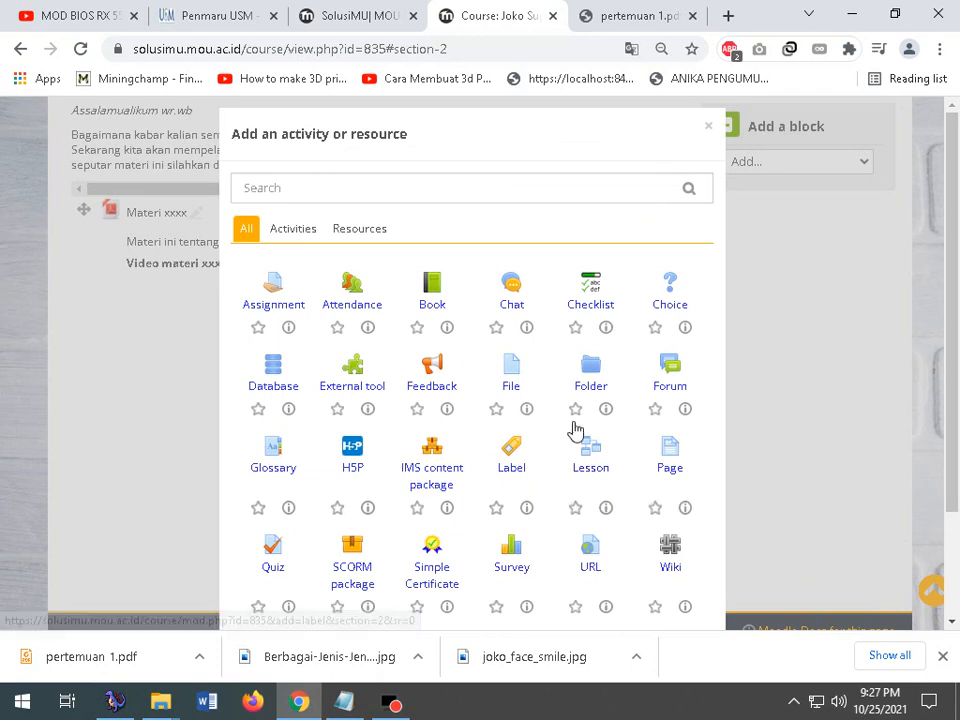
pyautogui.click(295, 230)
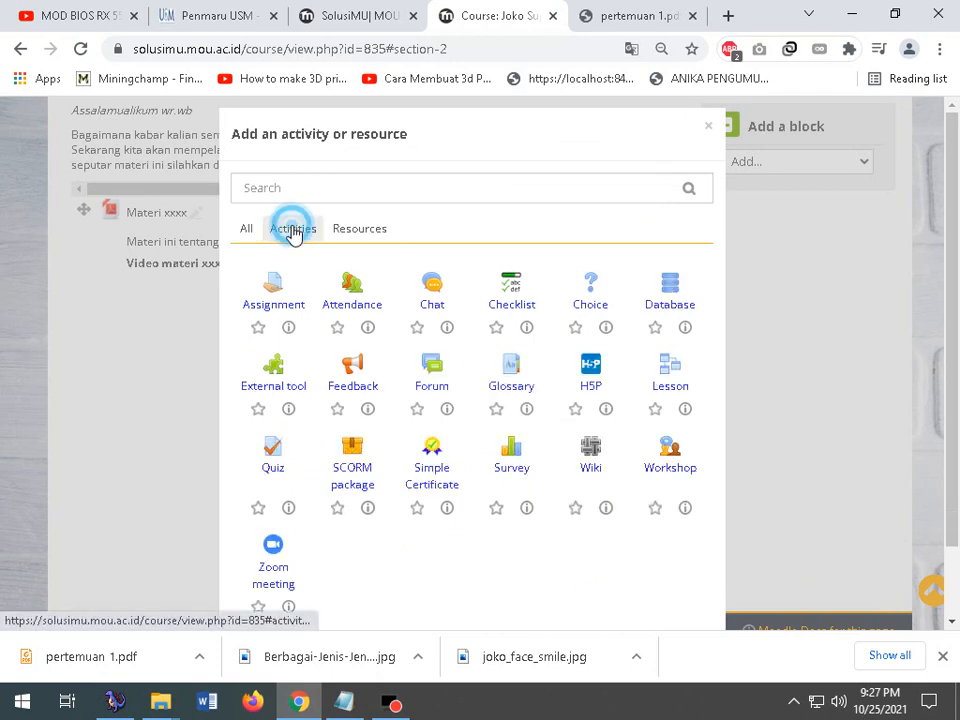
pyautogui.click(359, 230)
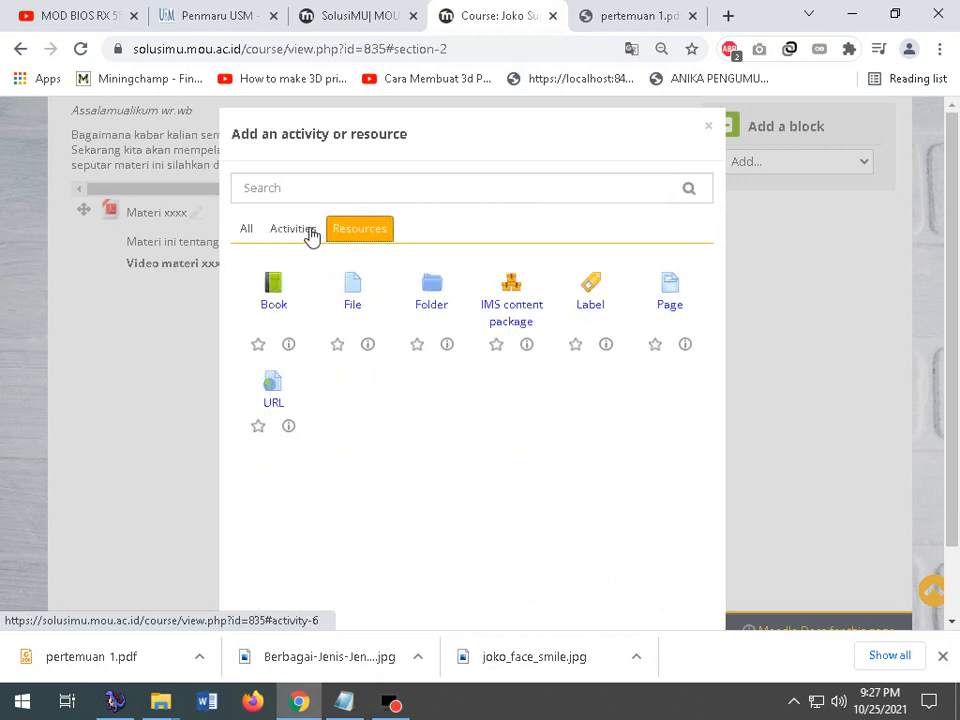
pyautogui.click(308, 233)
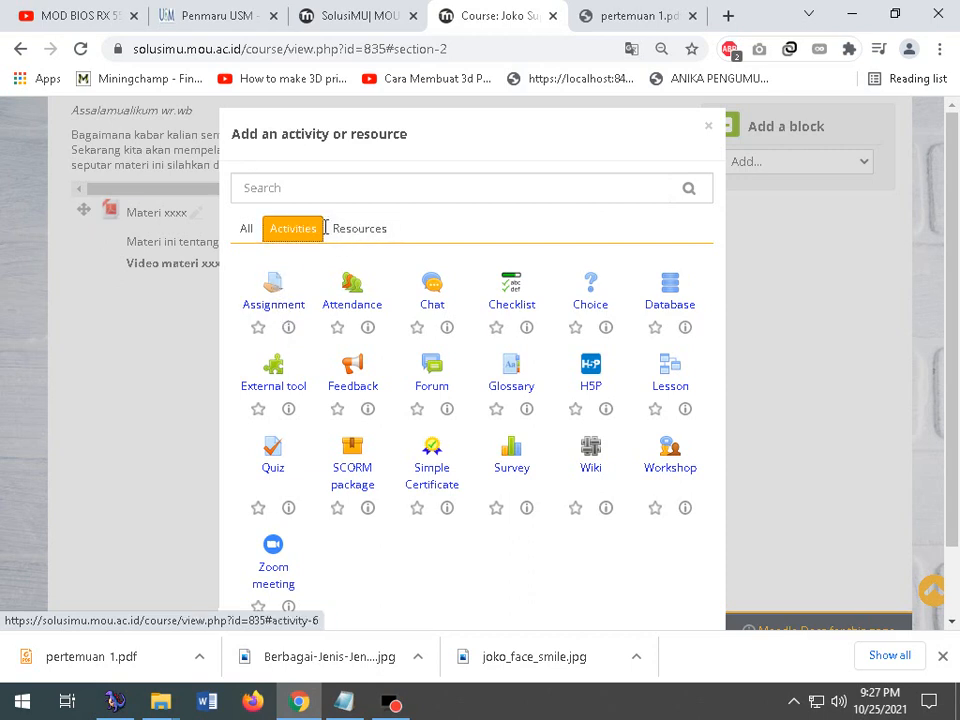
pyautogui.click(393, 235)
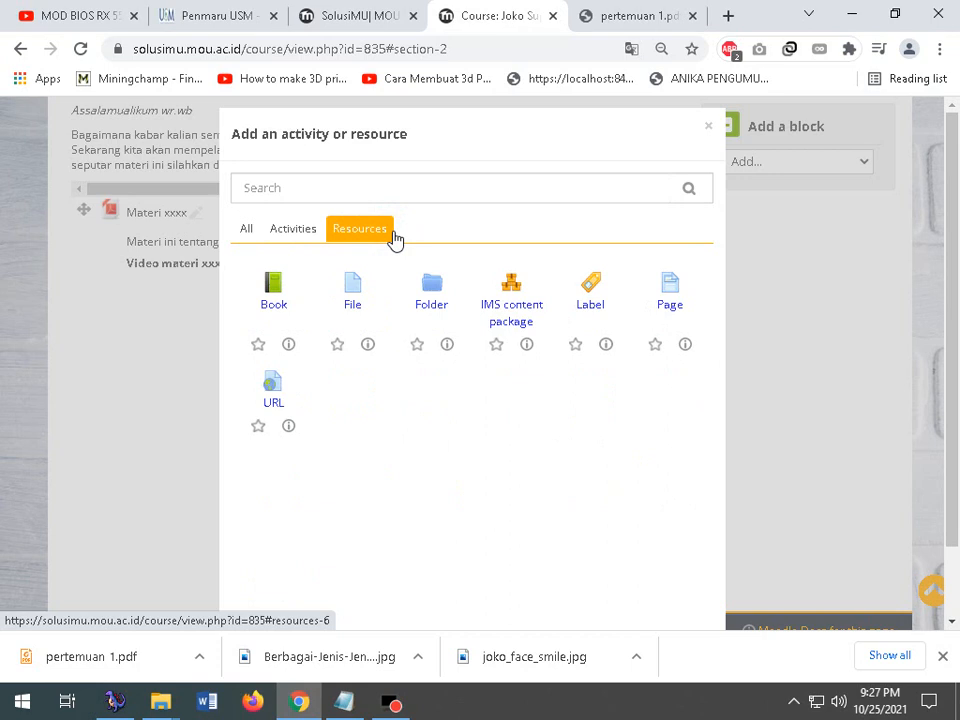
pyautogui.click(292, 234)
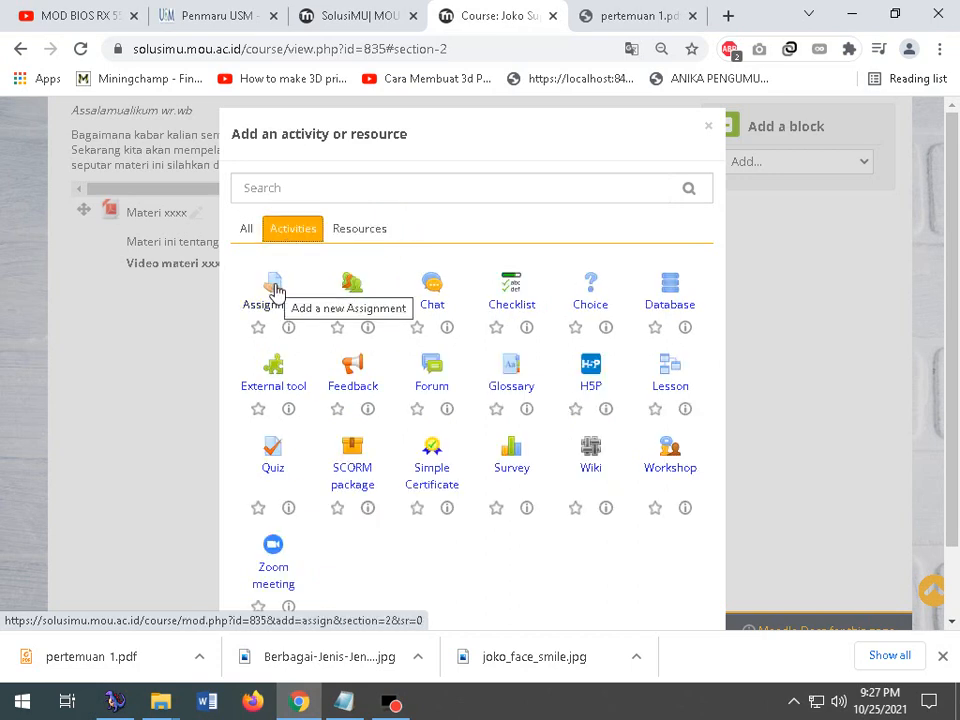
pyautogui.click(274, 288)
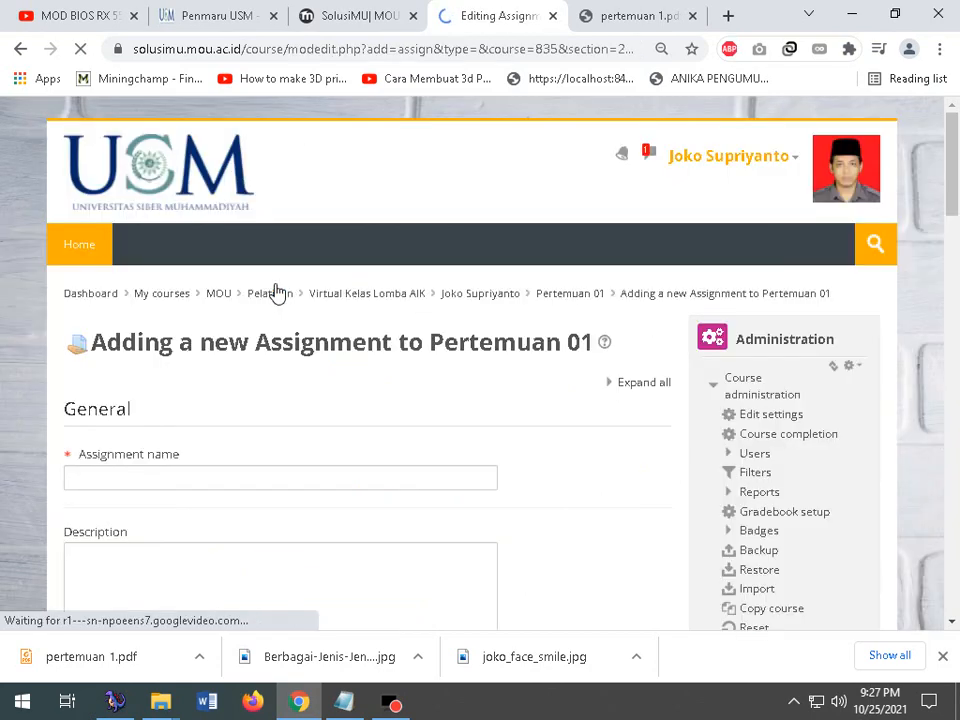
pyautogui.scroll(-1, 320, 400)
pyautogui.click(268, 377)
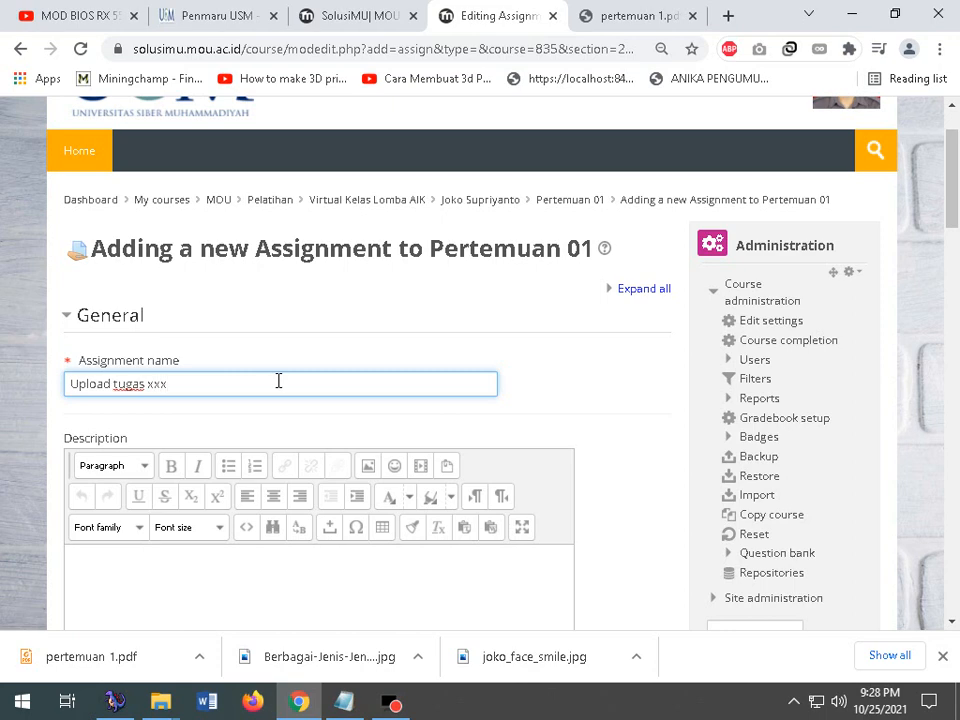
# - Display the assignment's description on the course page and write the description "silahkan meringkas dari materi xx dengan tulisan tangan."
pyautogui.scroll(-4, 280, 400)
pyautogui.click(101, 424)
pyautogui.click(124, 236)
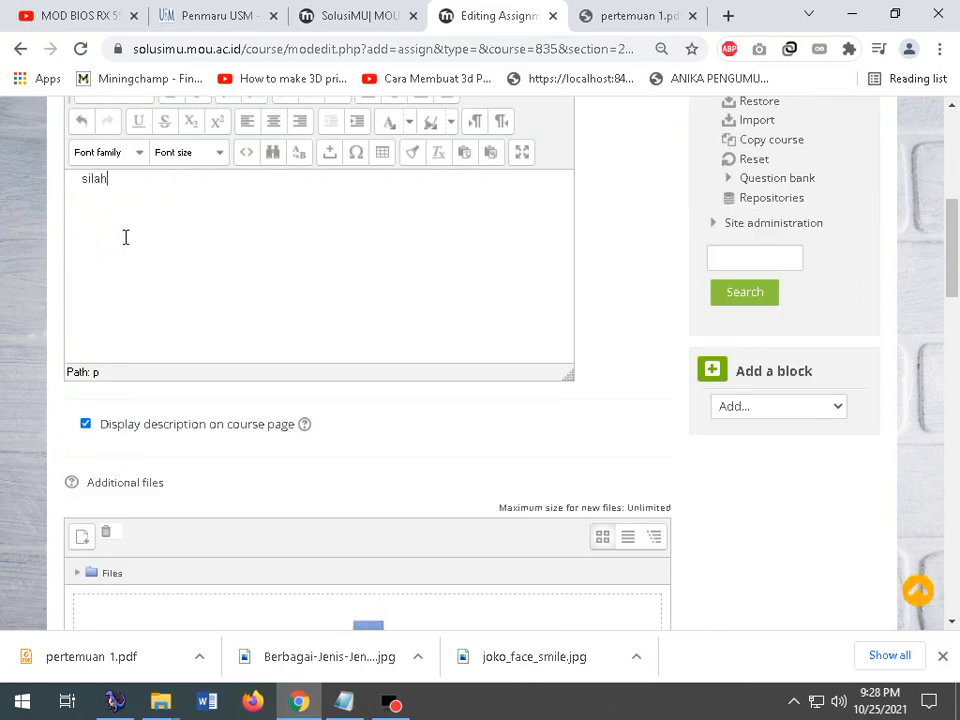
pyautogui.write('silahkan meringkas dari materi xx dengan tulisan tangan.')
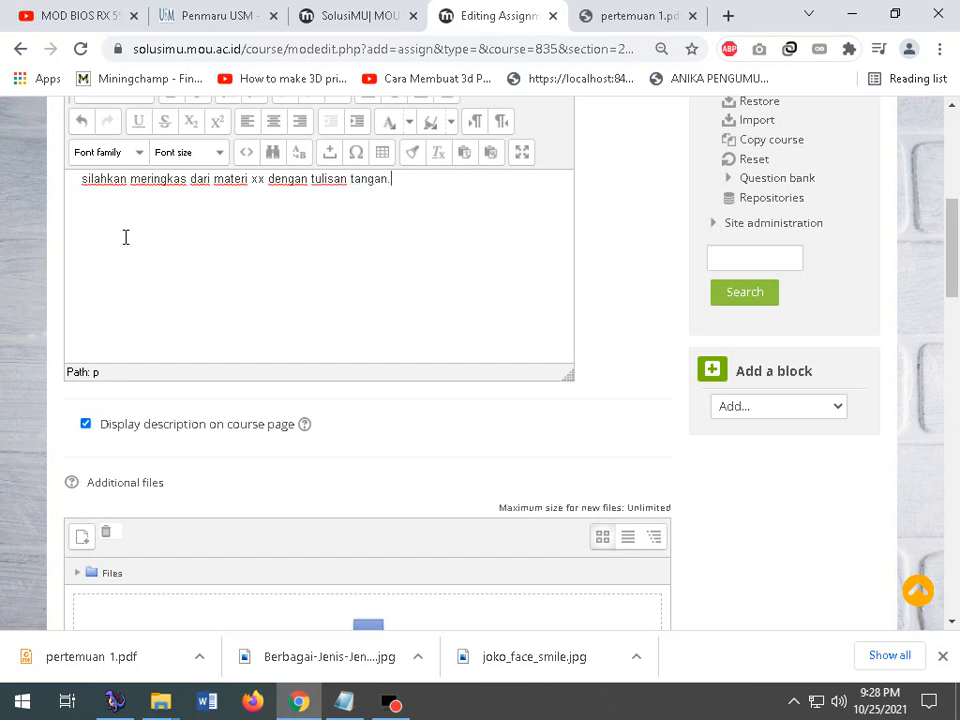
pyautogui.scroll(-4, 139, 240)
pyautogui.scroll(2, 285, 364)
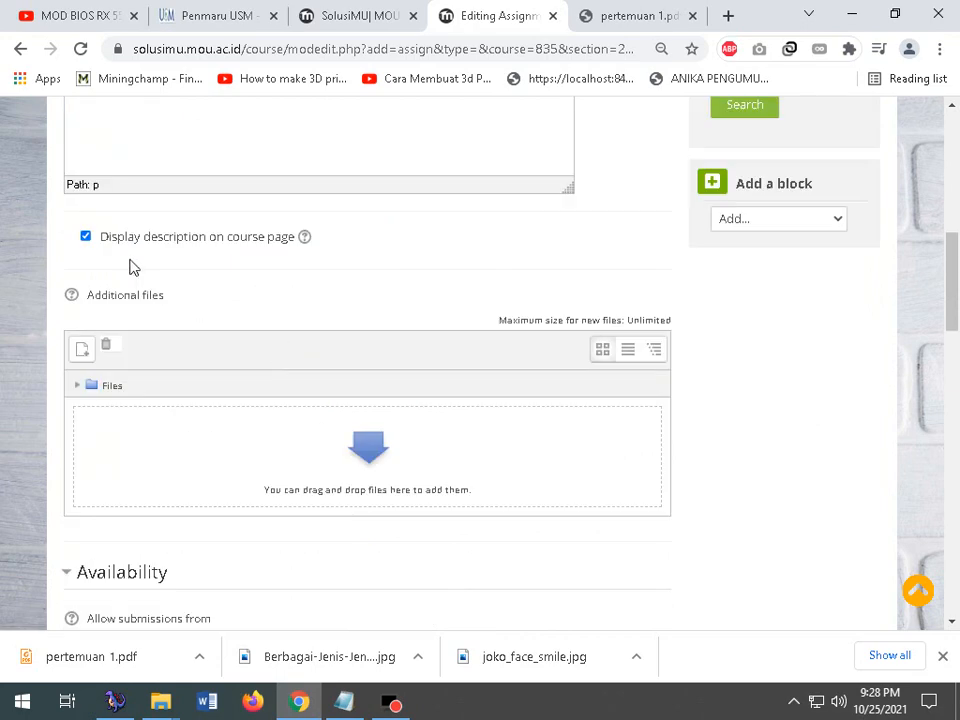
pyautogui.click(121, 245)
pyautogui.click(121, 245)
# - Examine the assignment's submission start and due date settings under Availability
pyautogui.scroll(-5, 197, 246)
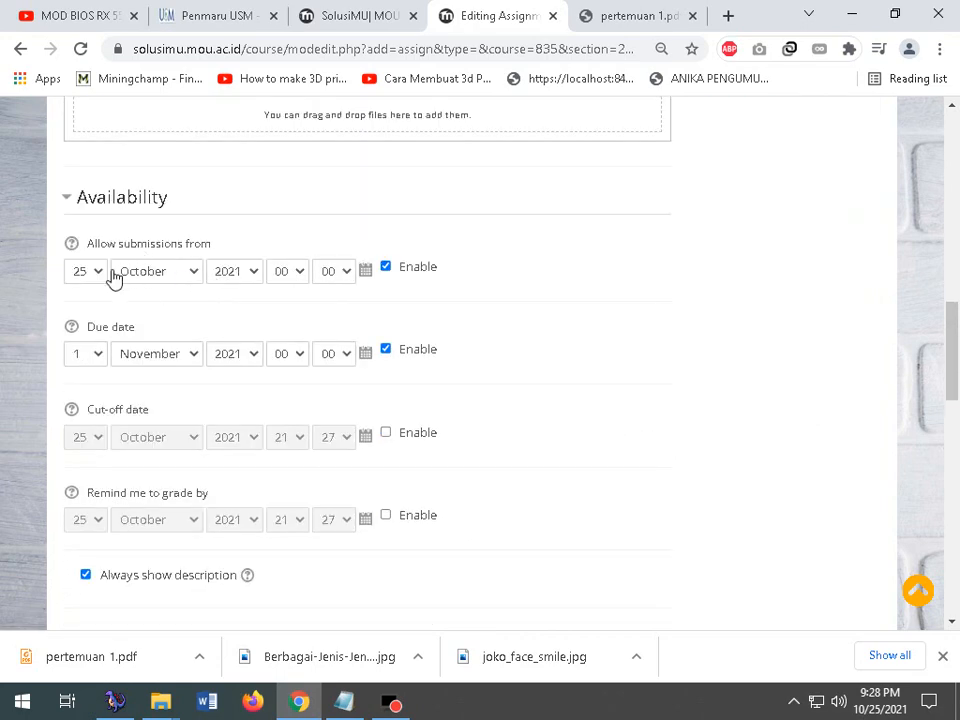
pyautogui.click(386, 268)
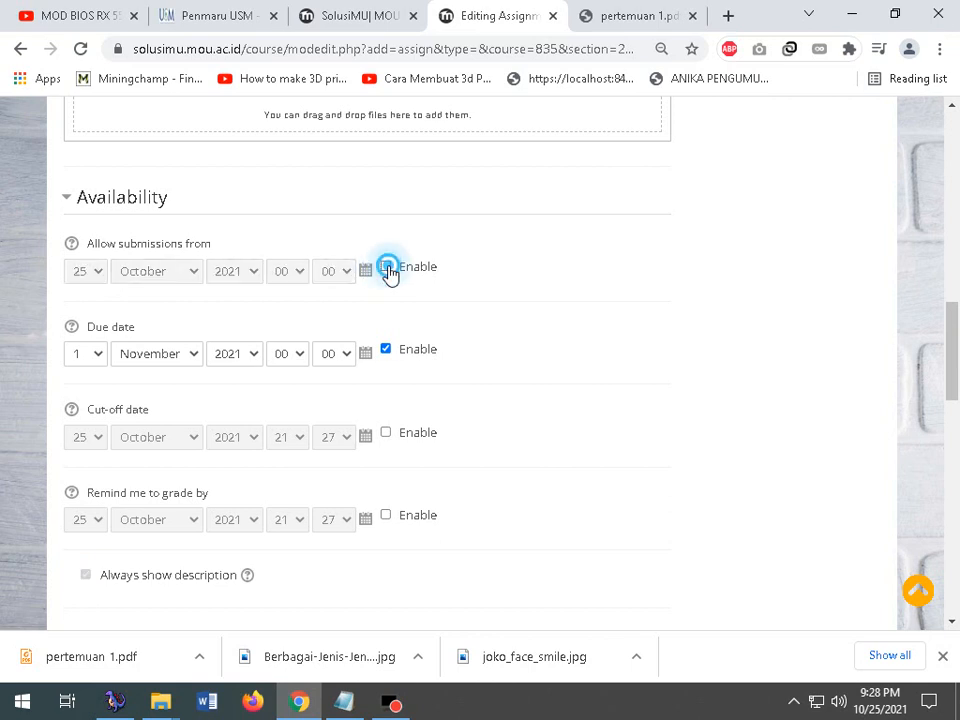
pyautogui.click(389, 269)
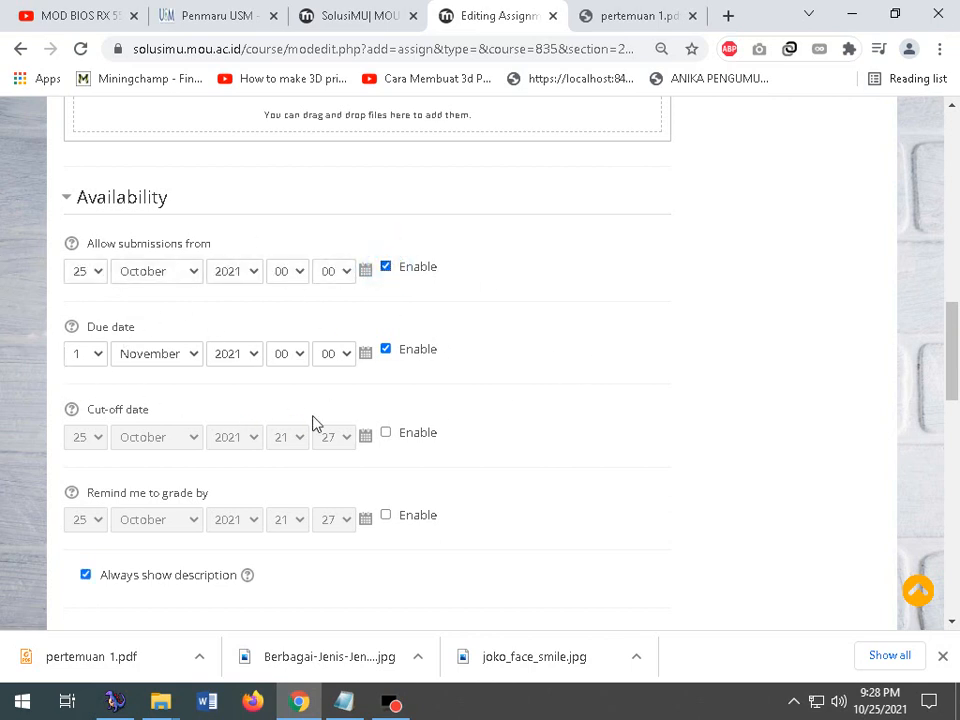
pyautogui.scroll(-2, 456, 401)
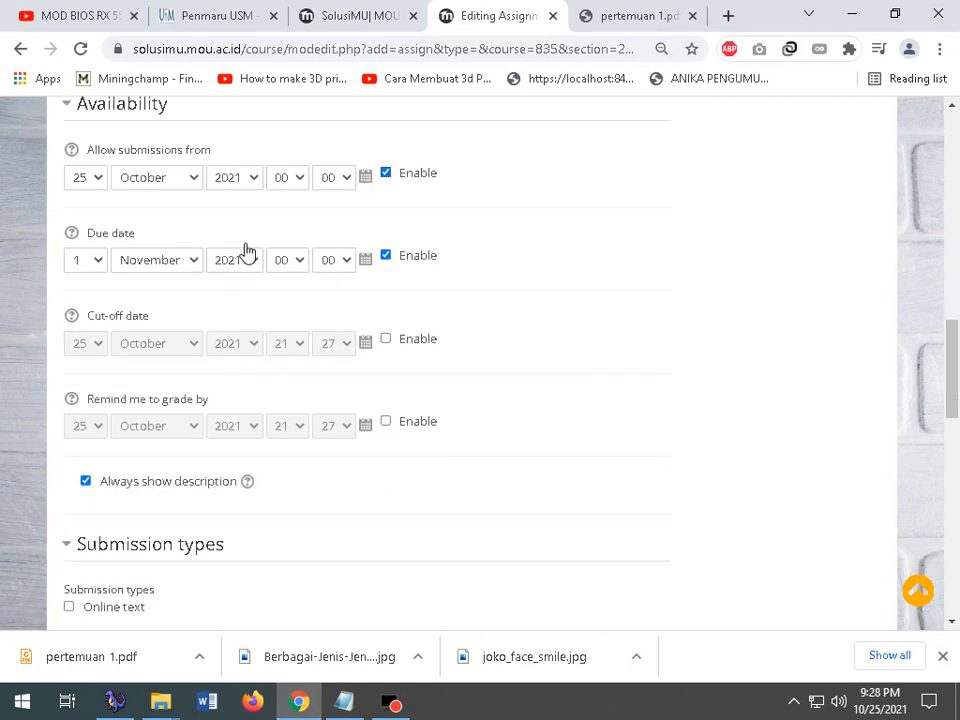
pyautogui.click(101, 261)
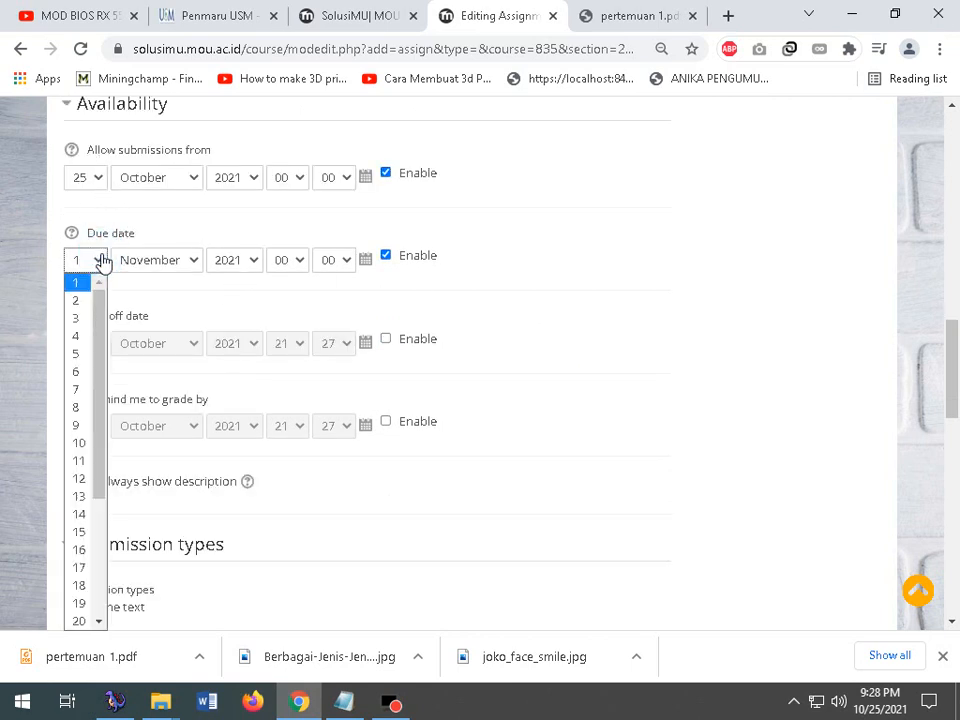
pyautogui.click(101, 261)
# - Check the allowed number of uploaded files and set the assignment's maximum submission size to 5MB
pyautogui.scroll(-7, 345, 358)
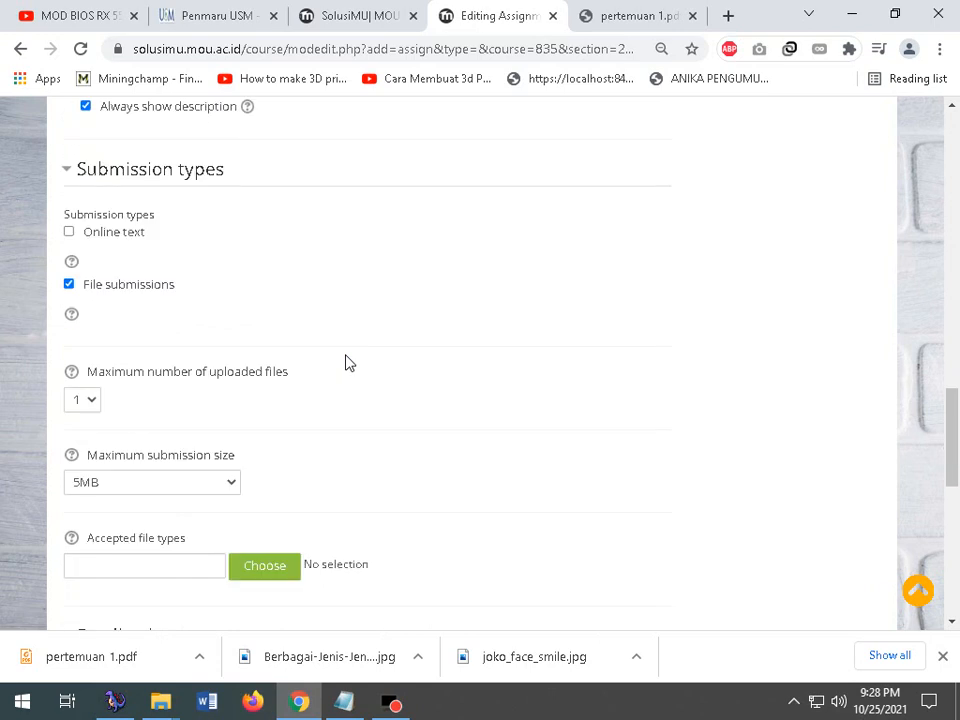
pyautogui.scroll(-2, 150, 305)
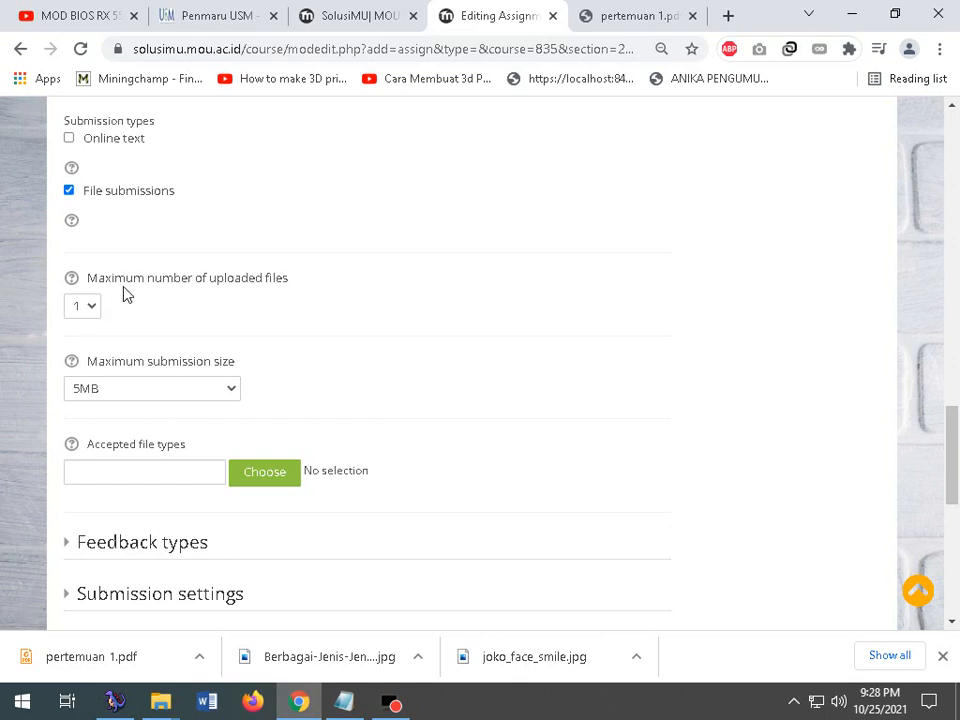
pyautogui.click(90, 310)
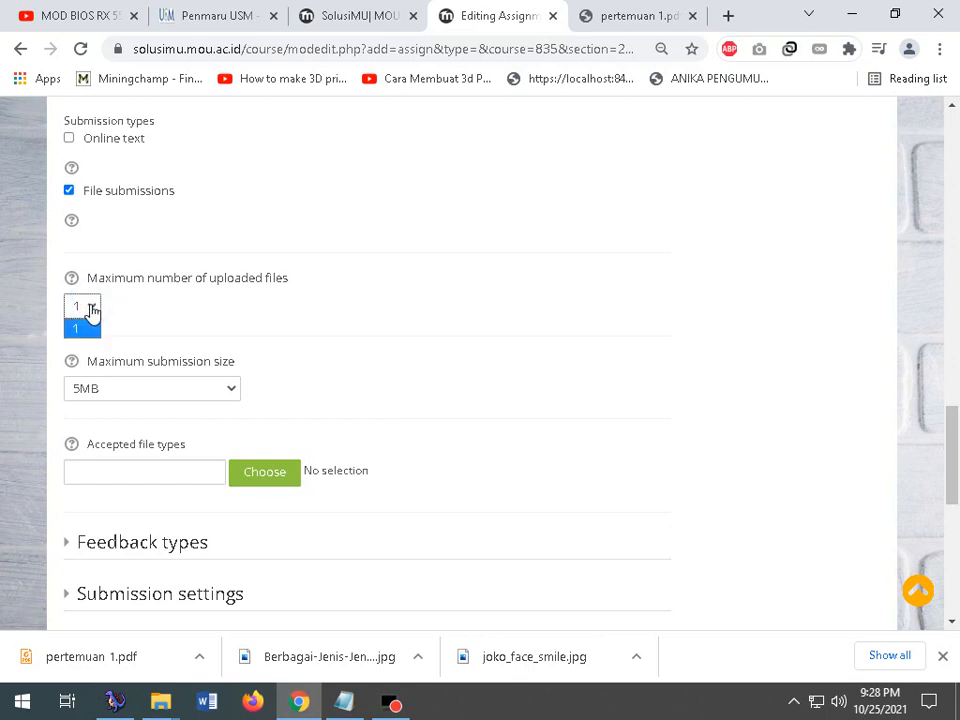
pyautogui.scroll(-2, 243, 329)
pyautogui.click(228, 298)
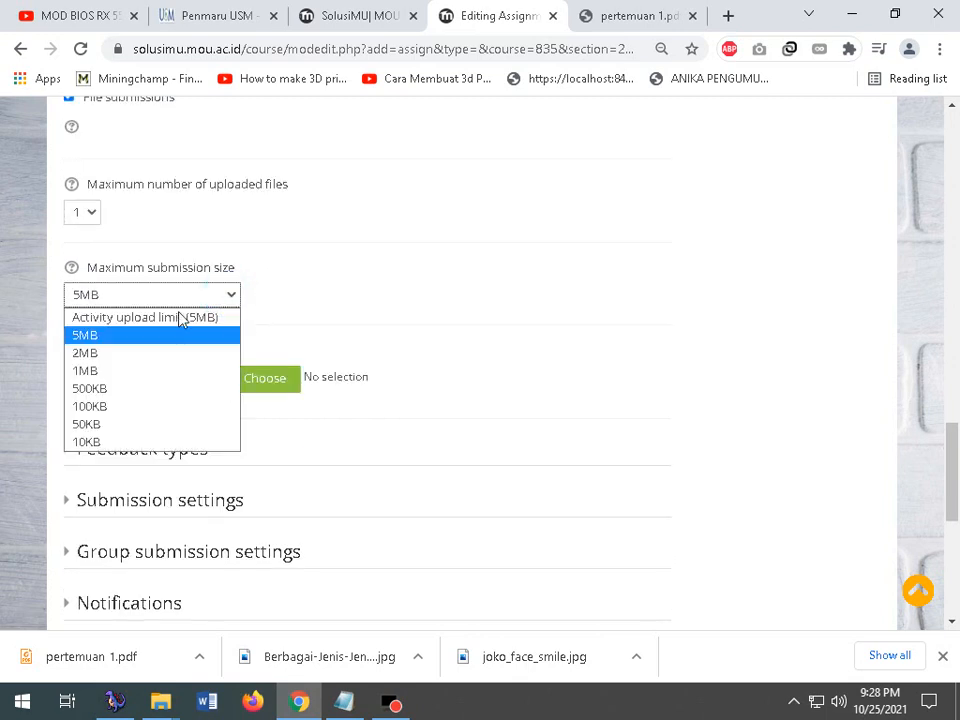
pyautogui.click(118, 337)
# - Set the assignment's completion tracking to "Show activity as complete when conditions are met"
pyautogui.scroll(-4, 308, 316)
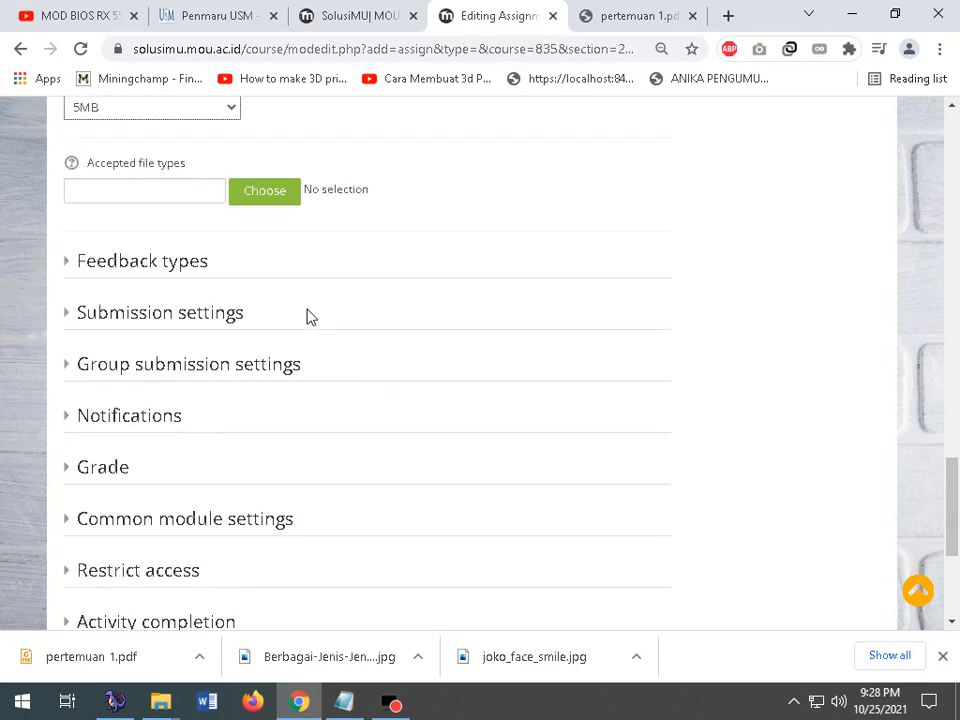
pyautogui.scroll(-6, 307, 316)
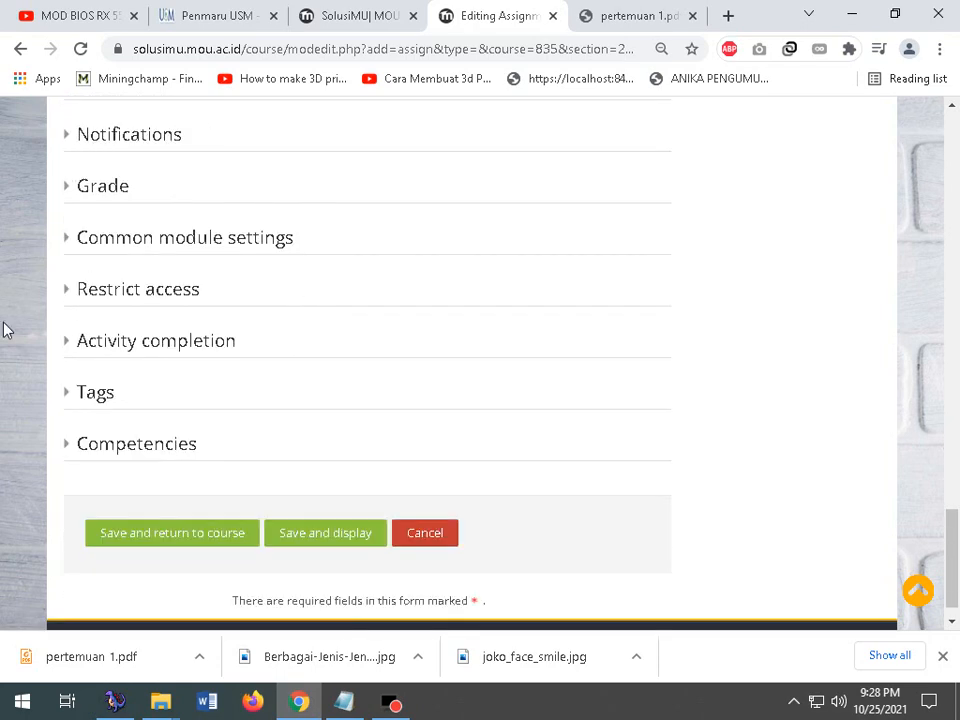
pyautogui.click(66, 349)
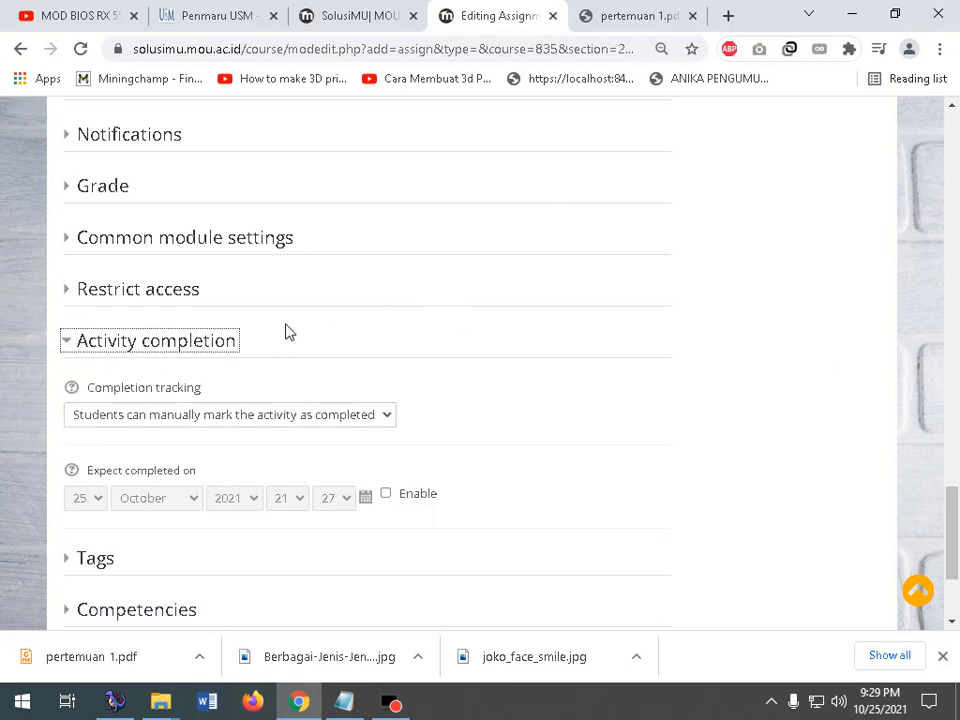
pyautogui.click(253, 416)
pyautogui.click(202, 476)
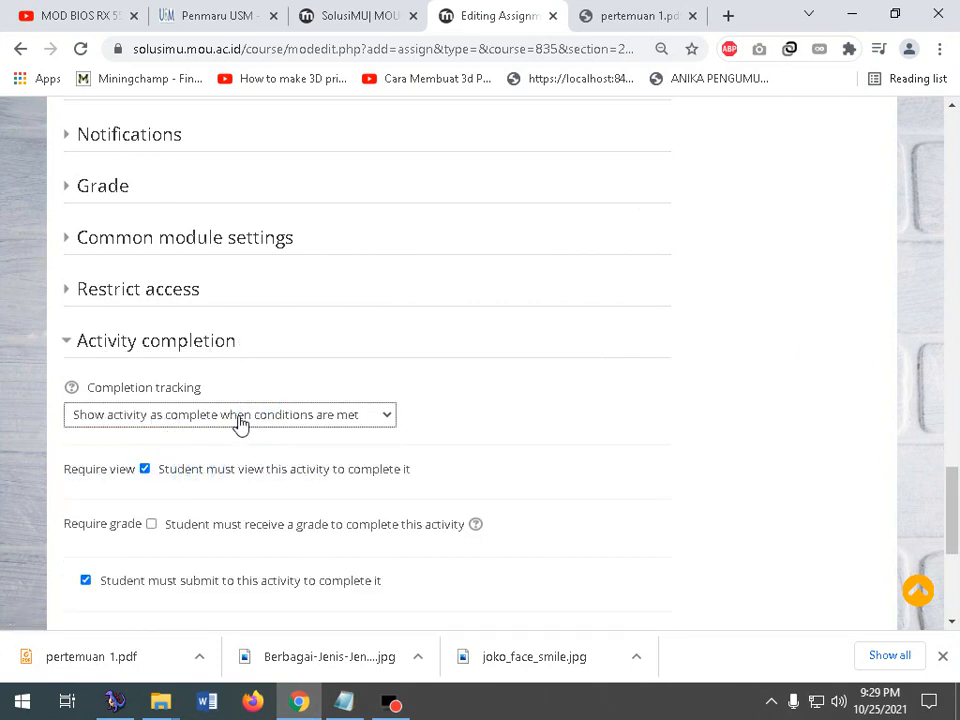
# - Require only a student submission for completion, without the view requirement, and save the assignment, returning to the course
pyautogui.scroll(-1, 186, 497)
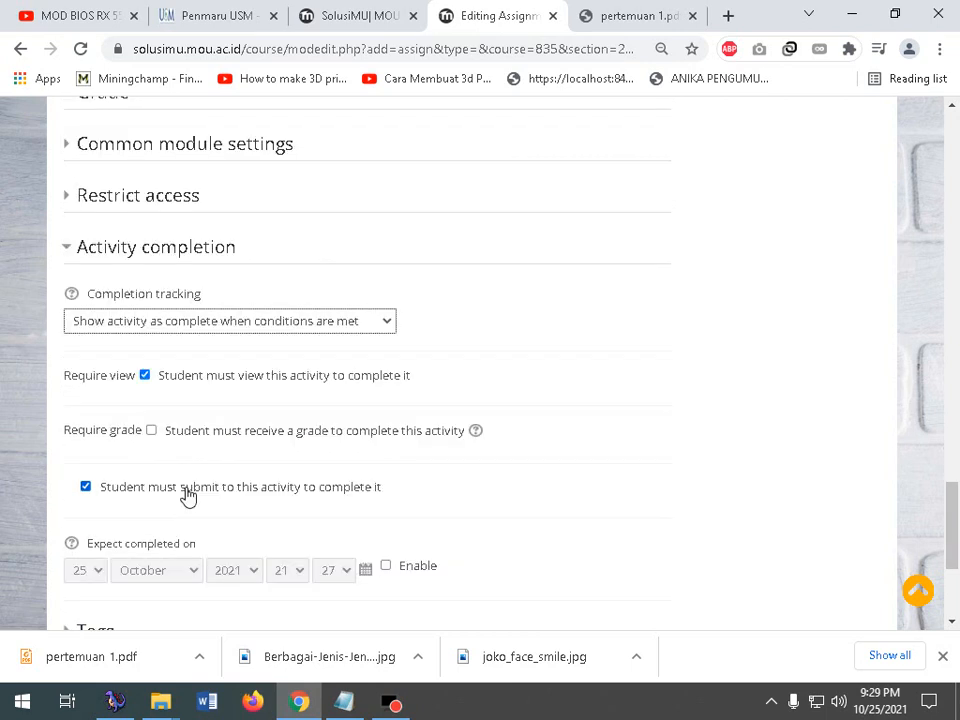
pyautogui.click(87, 487)
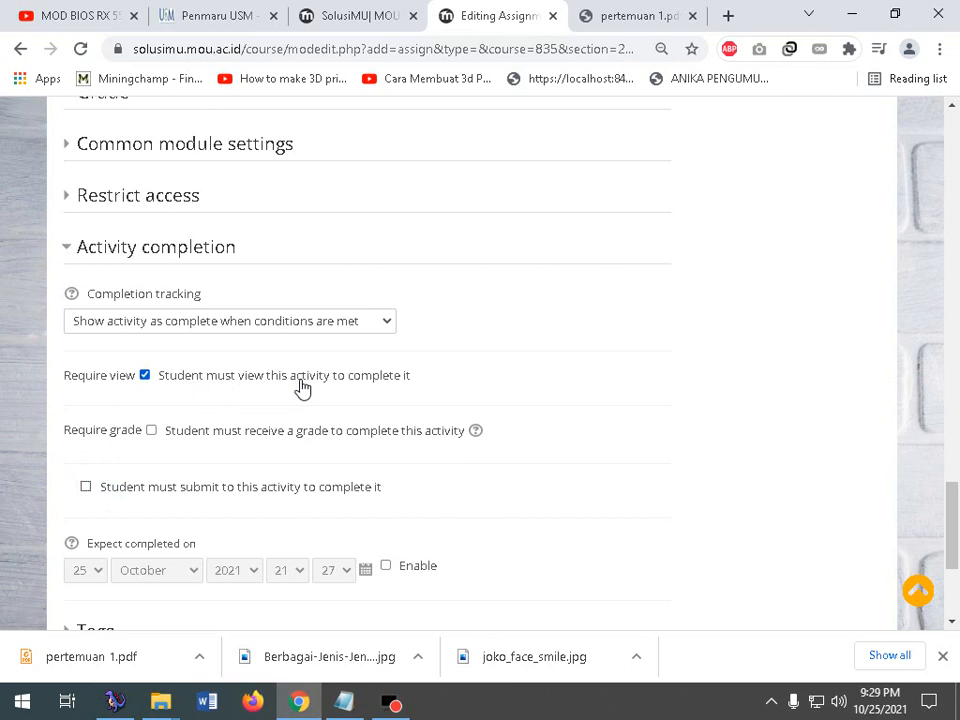
pyautogui.click(145, 376)
pyautogui.click(86, 489)
pyautogui.scroll(-2, 326, 502)
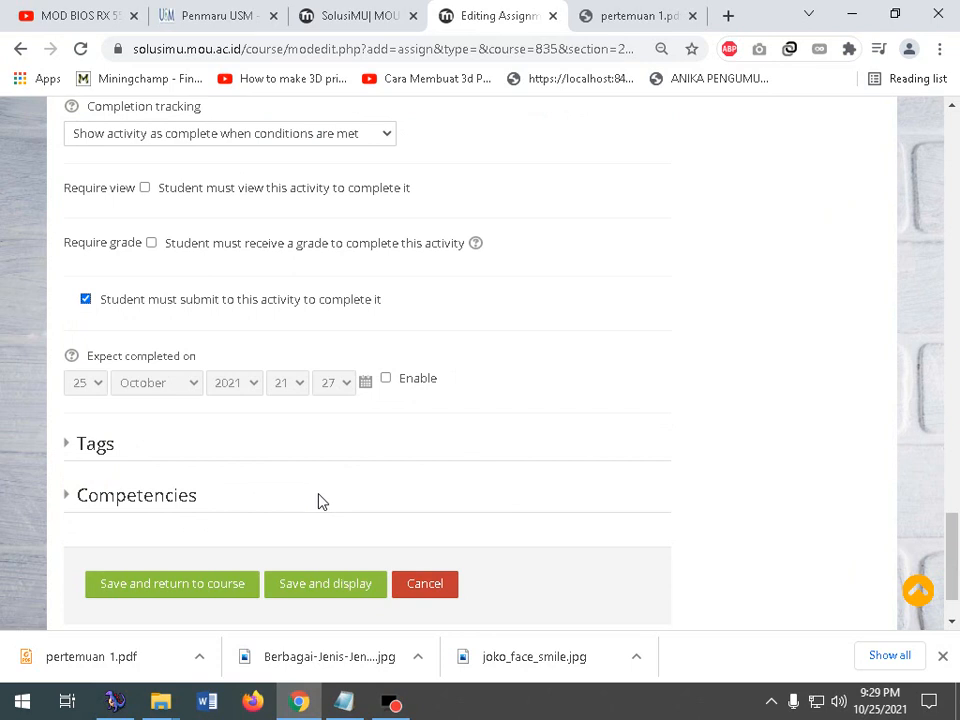
pyautogui.click(193, 594)
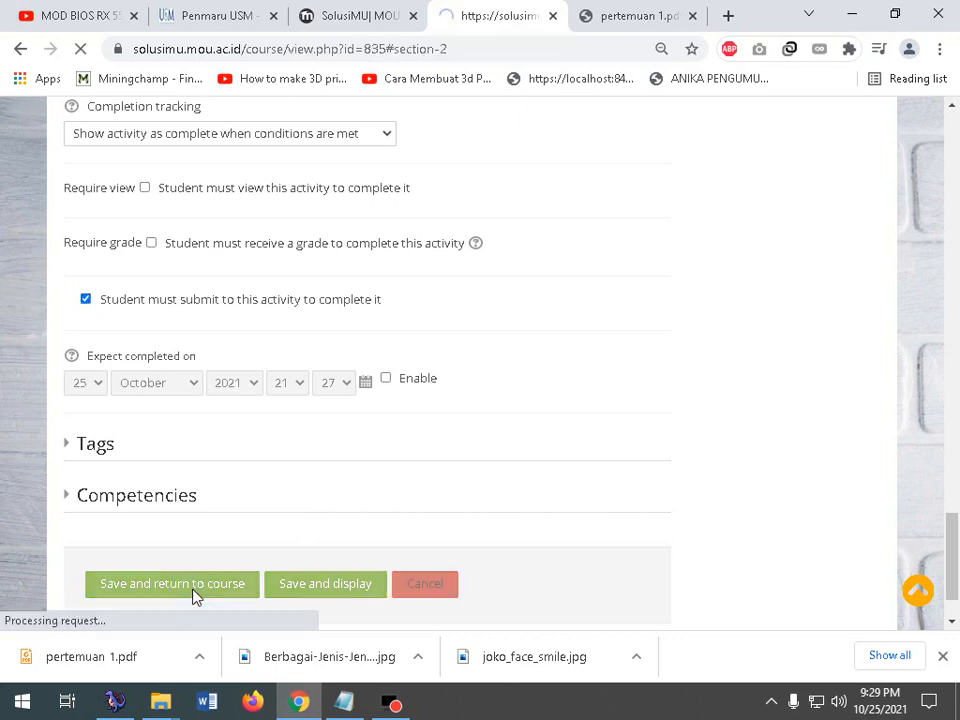
# - Add one topic section to the course after Pertemuan 01
pyautogui.scroll(-4, 208, 583)
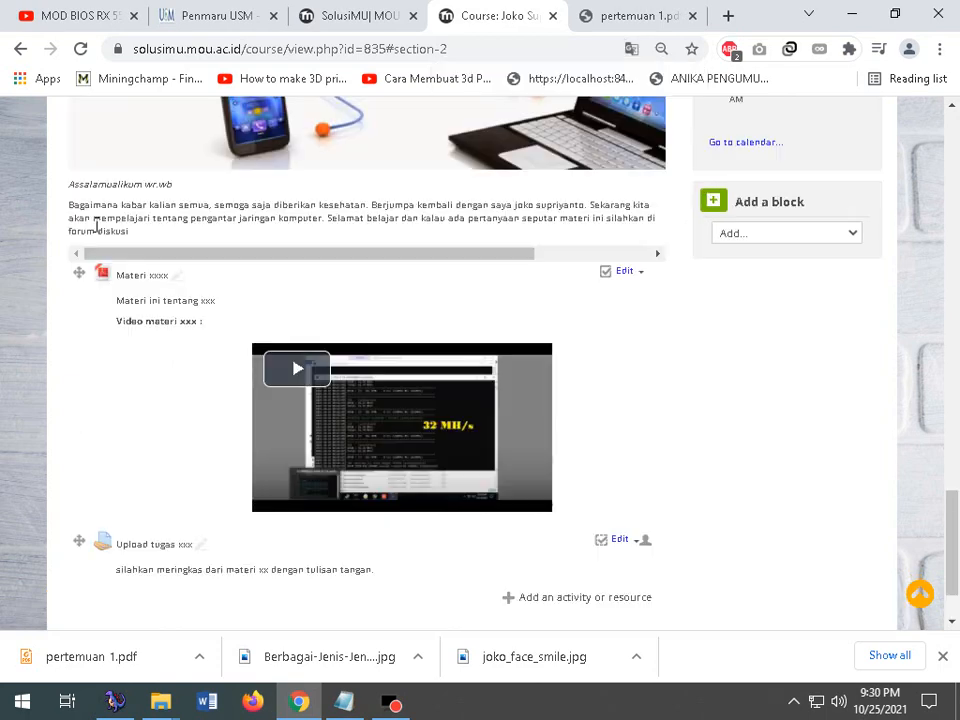
pyautogui.scroll(3, 200, 345)
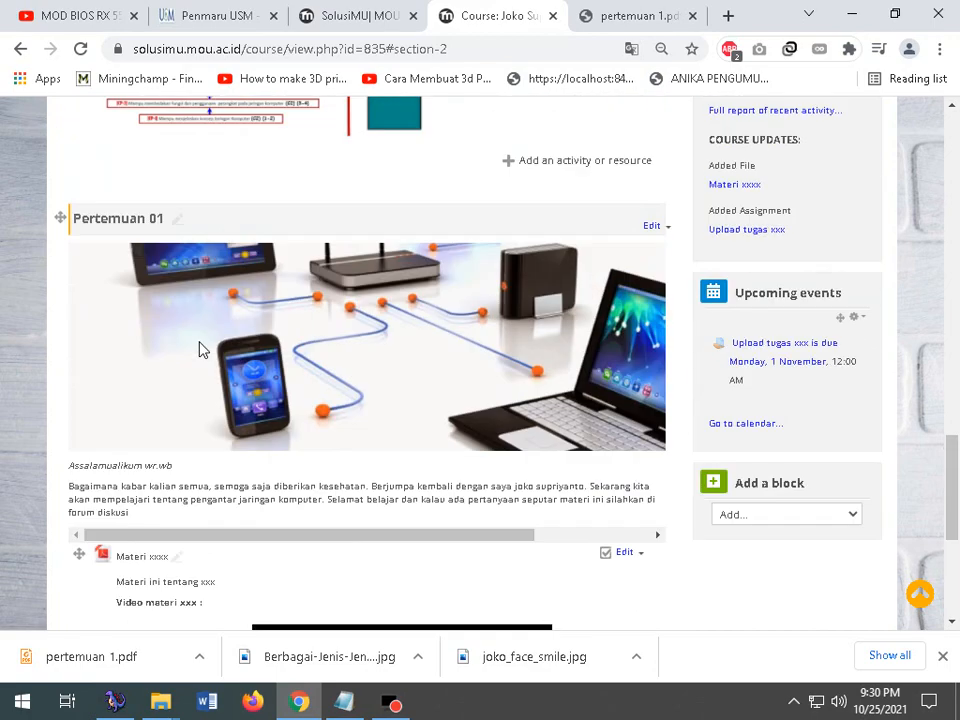
pyautogui.scroll(-4, 144, 322)
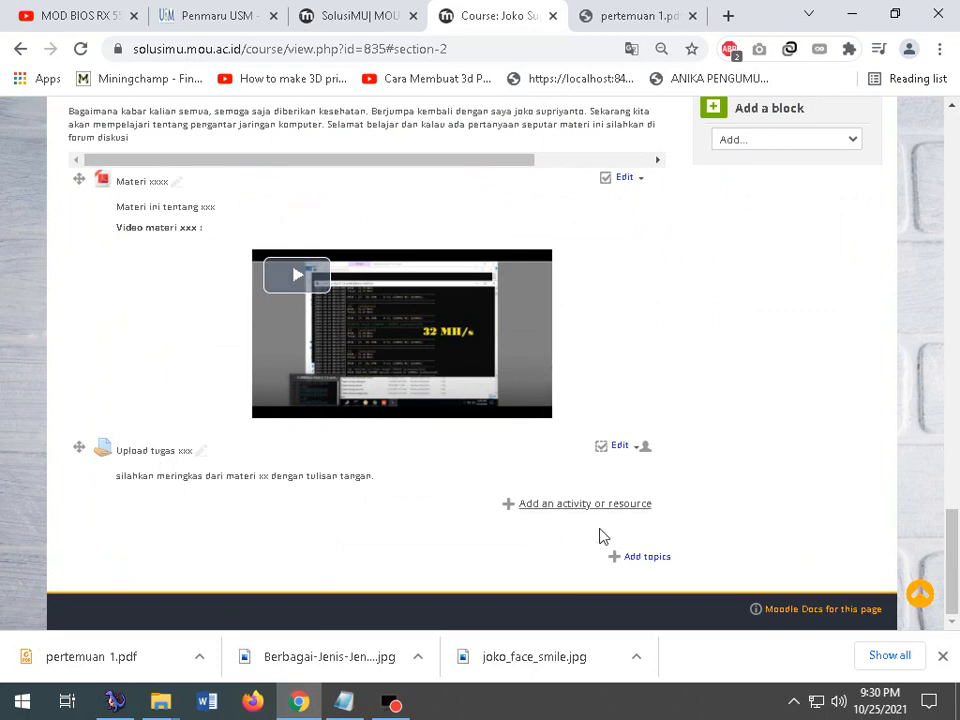
pyautogui.click(650, 561)
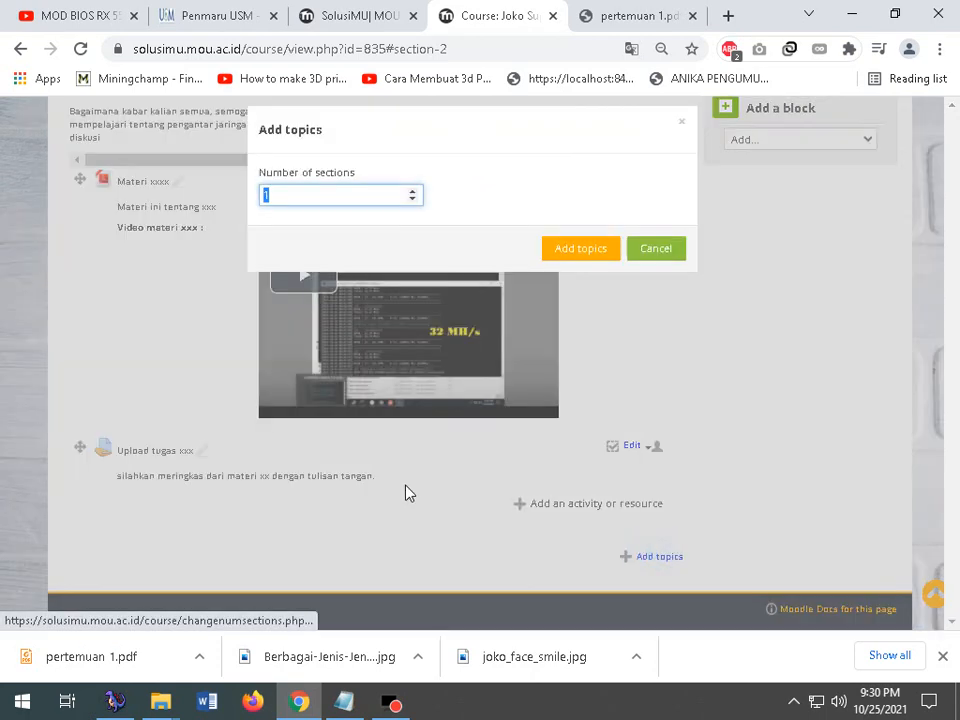
pyautogui.click(640, 248)
pyautogui.click(638, 557)
pyautogui.click(589, 254)
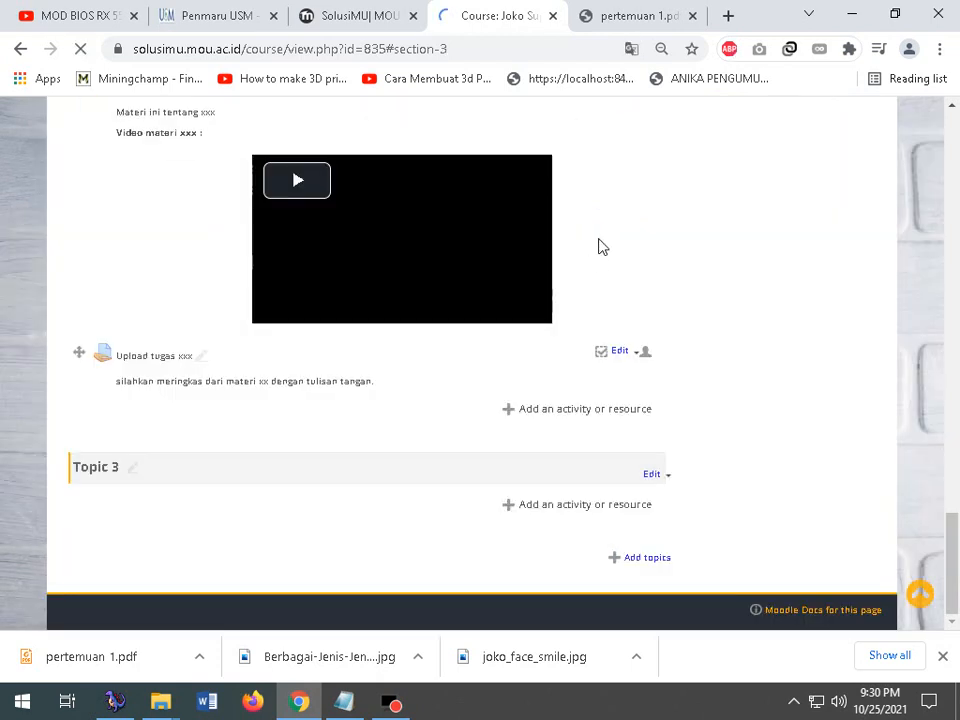
# - Rename the new topic section as "Pertemuan 2"
pyautogui.click(133, 467)
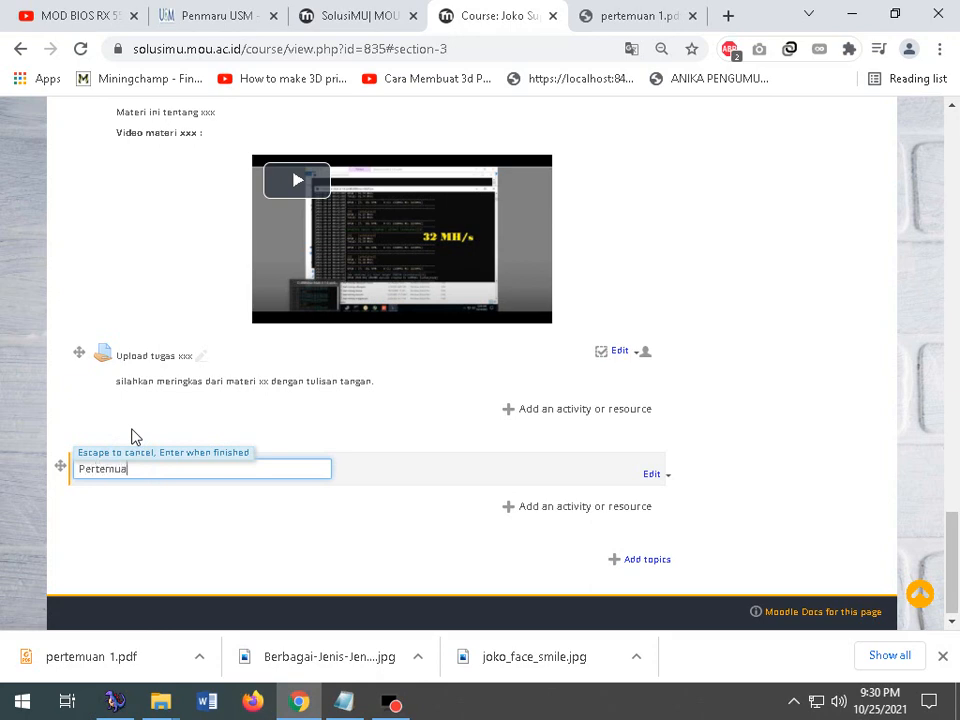
pyautogui.write('Pertemuan 2')
pyautogui.press('Return')
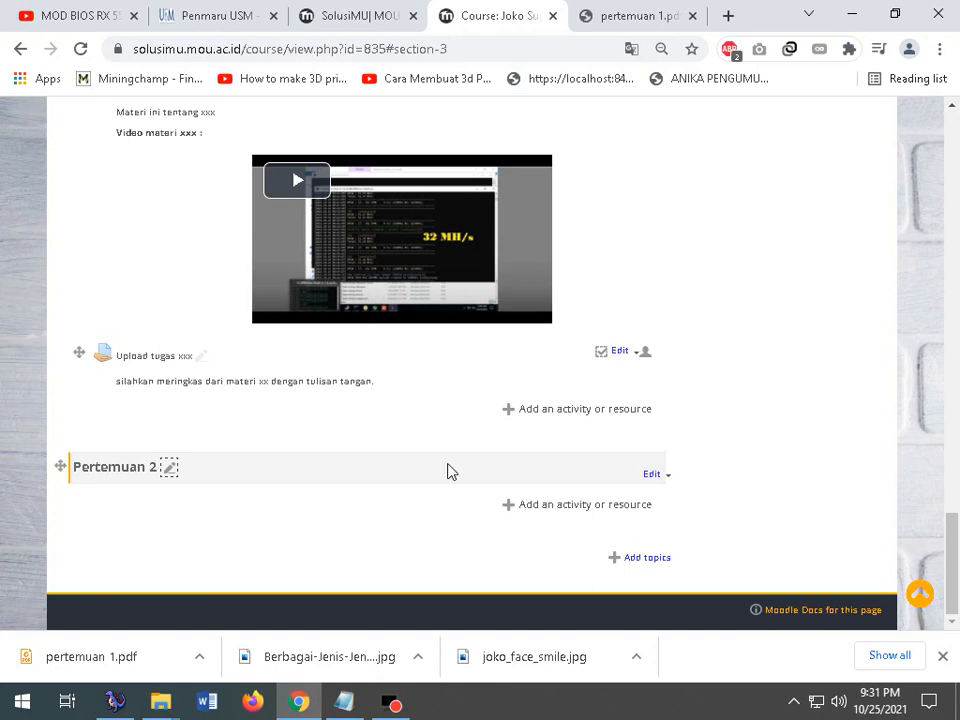
# - Start adding a File resource to the Pertemuan 2 section
pyautogui.scroll(3, 219, 457)
pyautogui.scroll(-3, 252, 515)
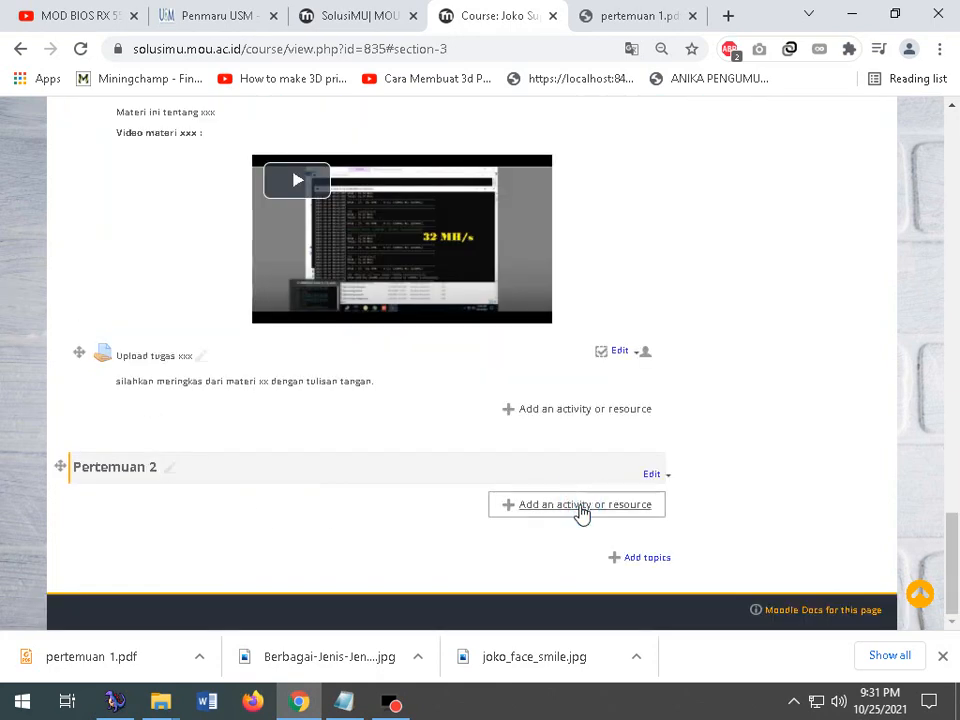
pyautogui.click(581, 510)
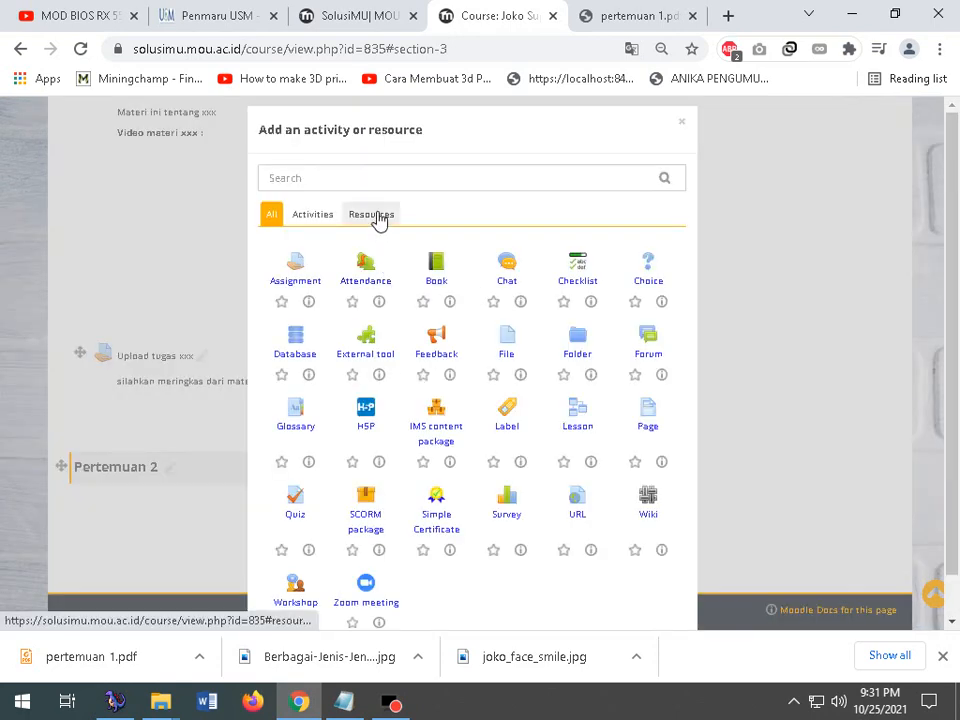
pyautogui.click(379, 219)
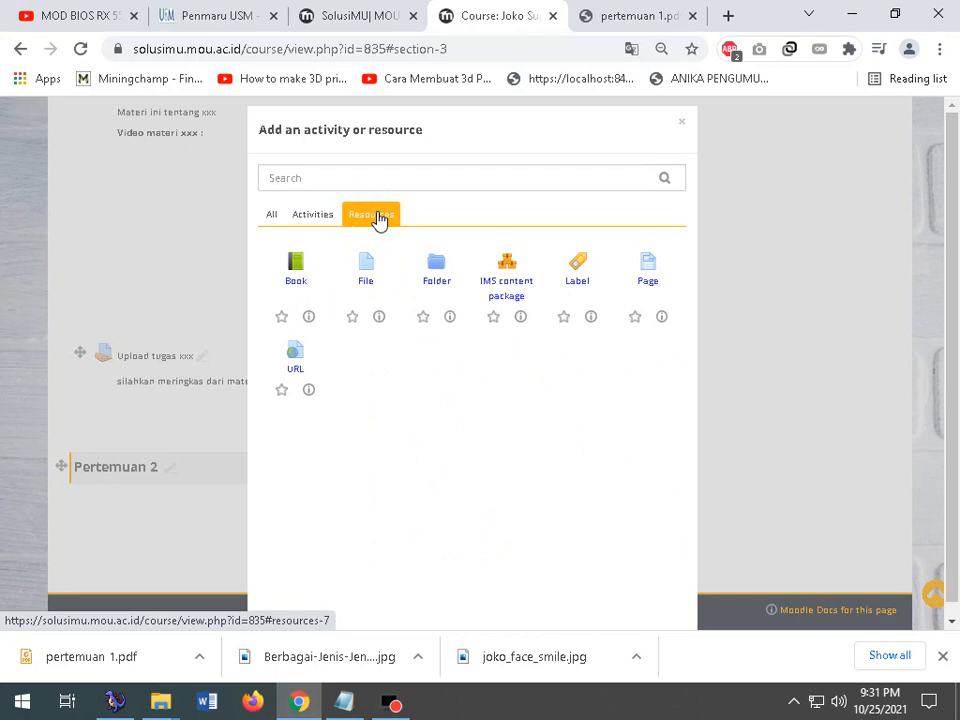
pyautogui.click(367, 266)
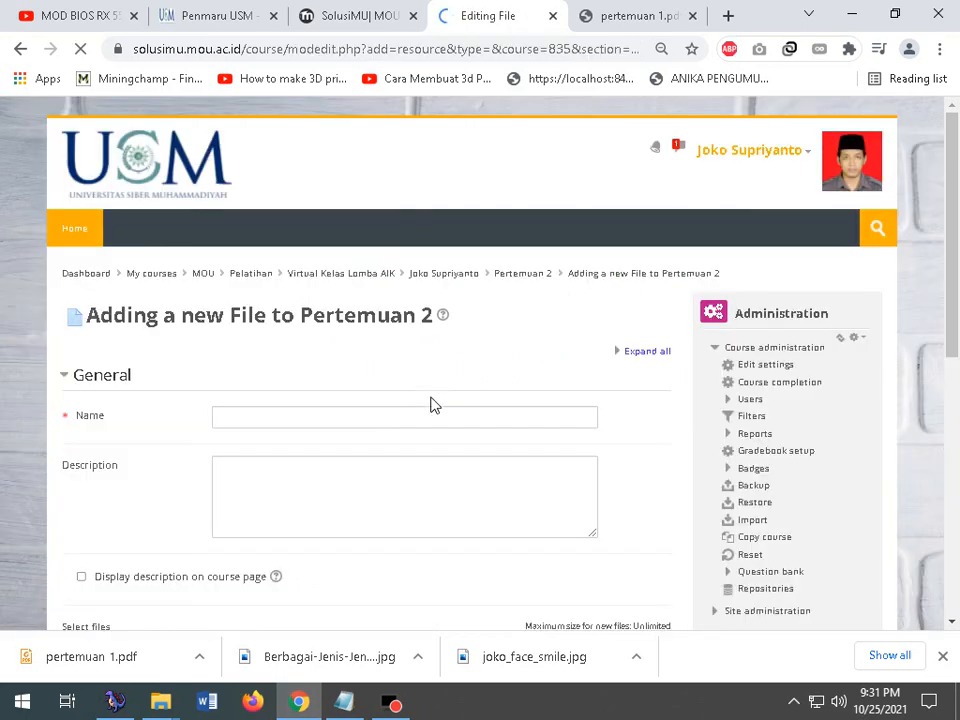
# - Name the new file resource "Mat x"
pyautogui.scroll(-2, 430, 400)
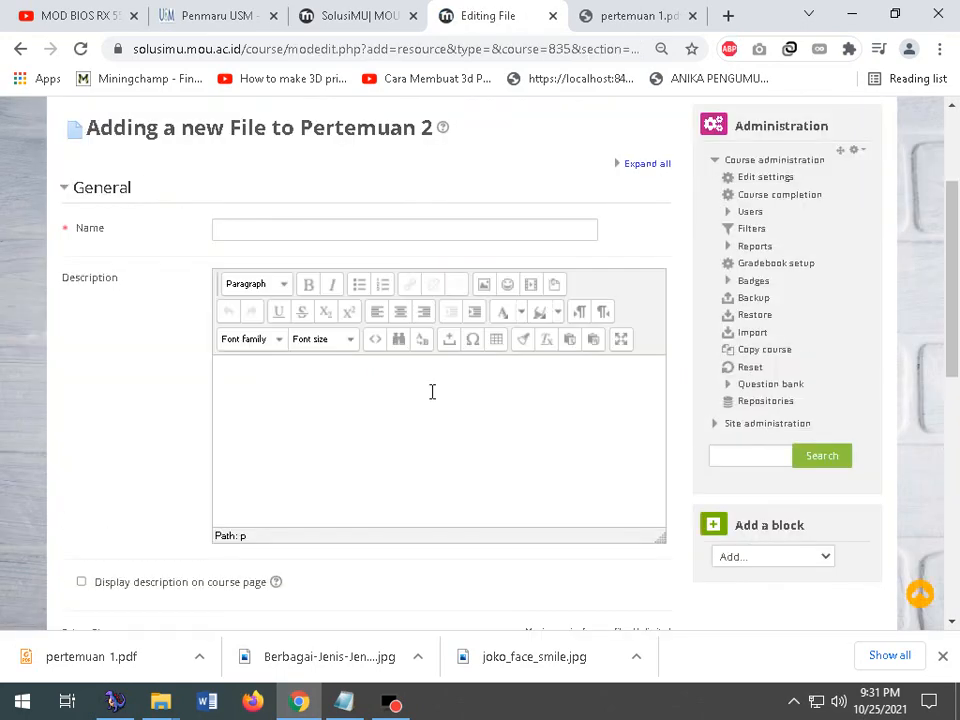
pyautogui.click(294, 234)
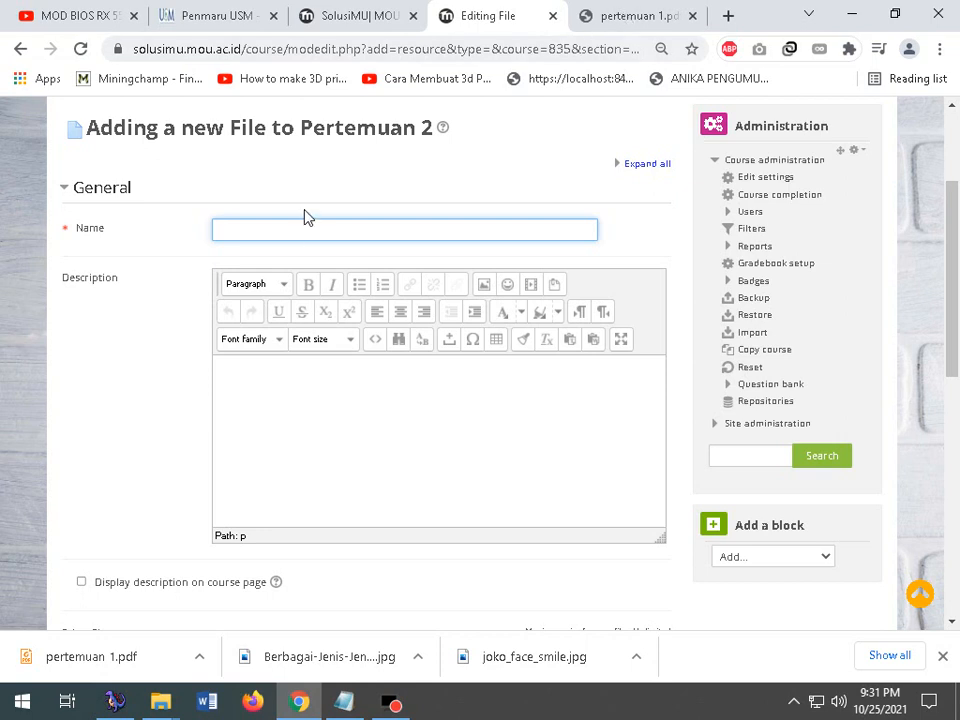
pyautogui.write('Mat x')
# - Enter "mat ini hjghghjgjhghjghj" as the file resource's description and have it displayed on the course page
pyautogui.scroll(-2, 334, 210)
pyautogui.click(334, 210)
pyautogui.write('ma')
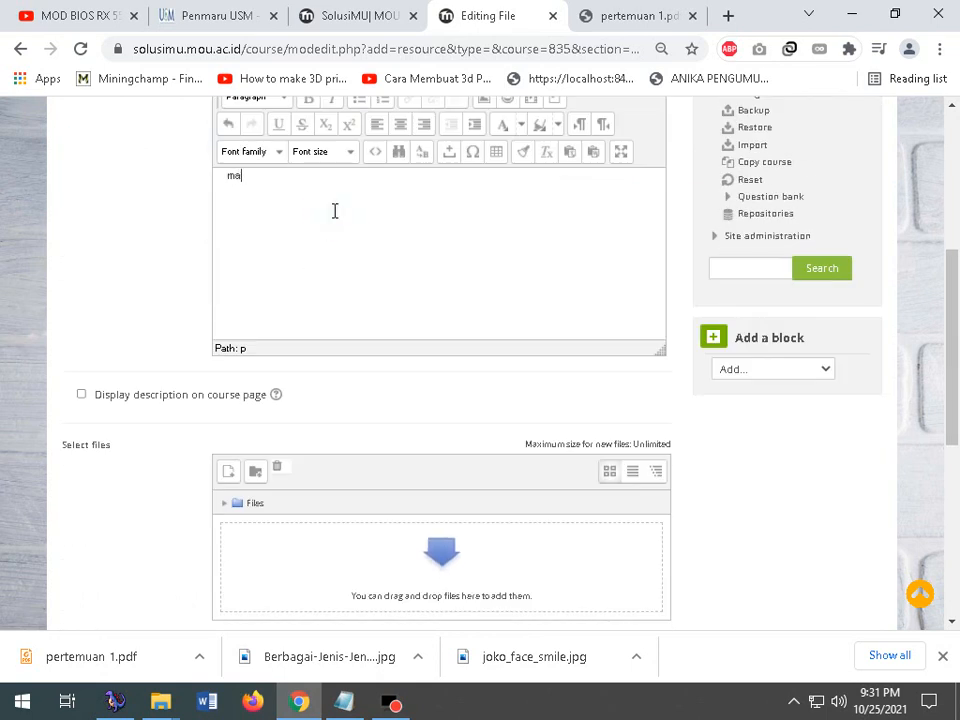
pyautogui.write('t ini')
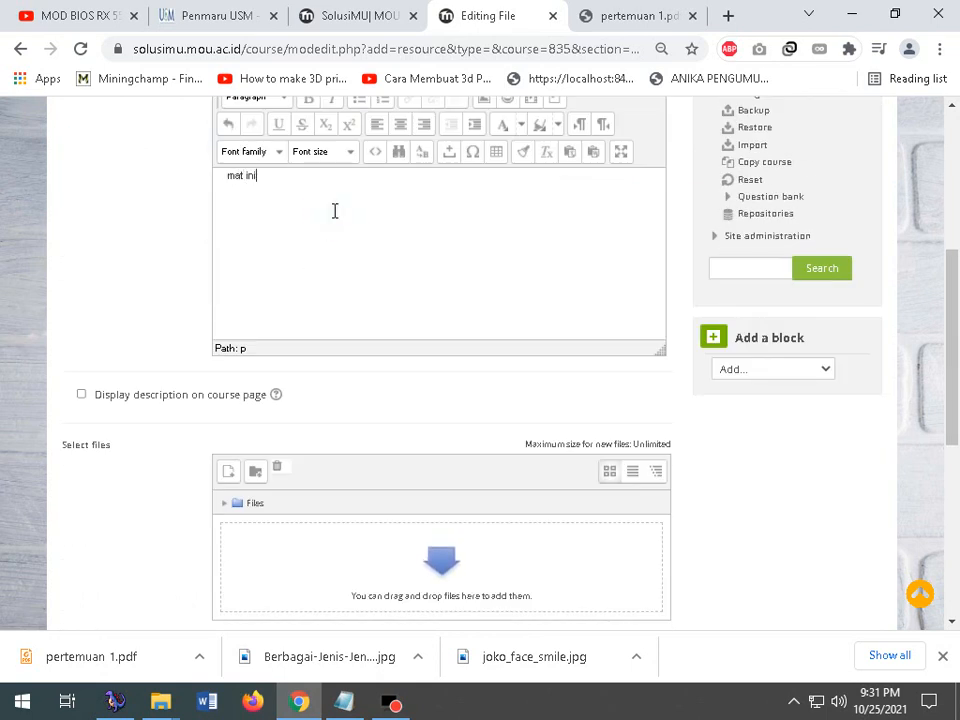
pyautogui.write(' hjghghjgjhghjghj')
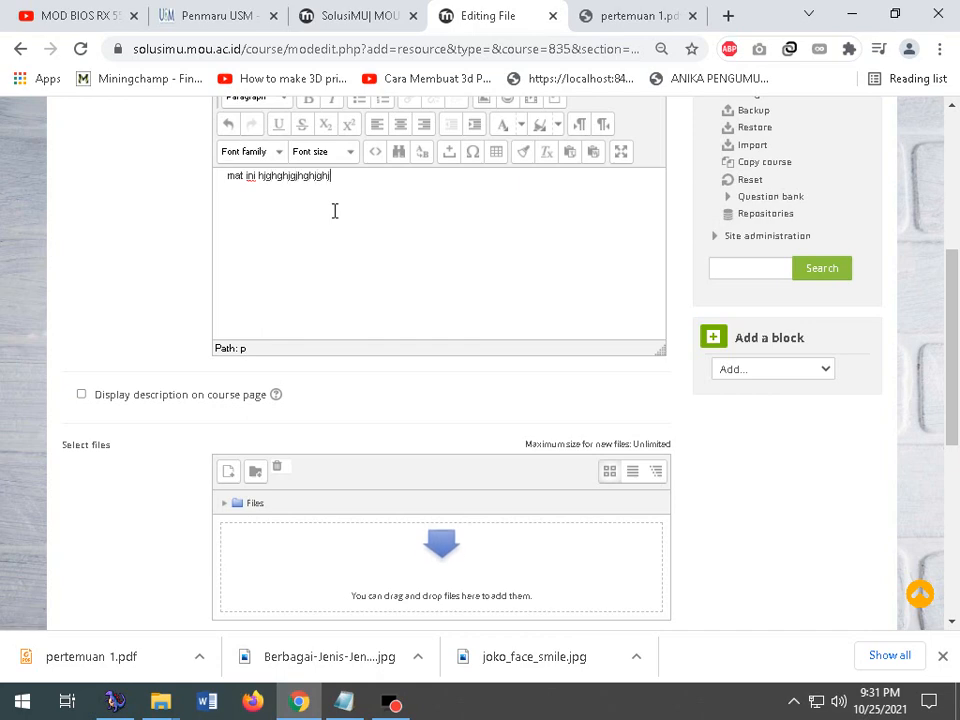
pyautogui.click(81, 394)
pyautogui.scroll(-2, 222, 347)
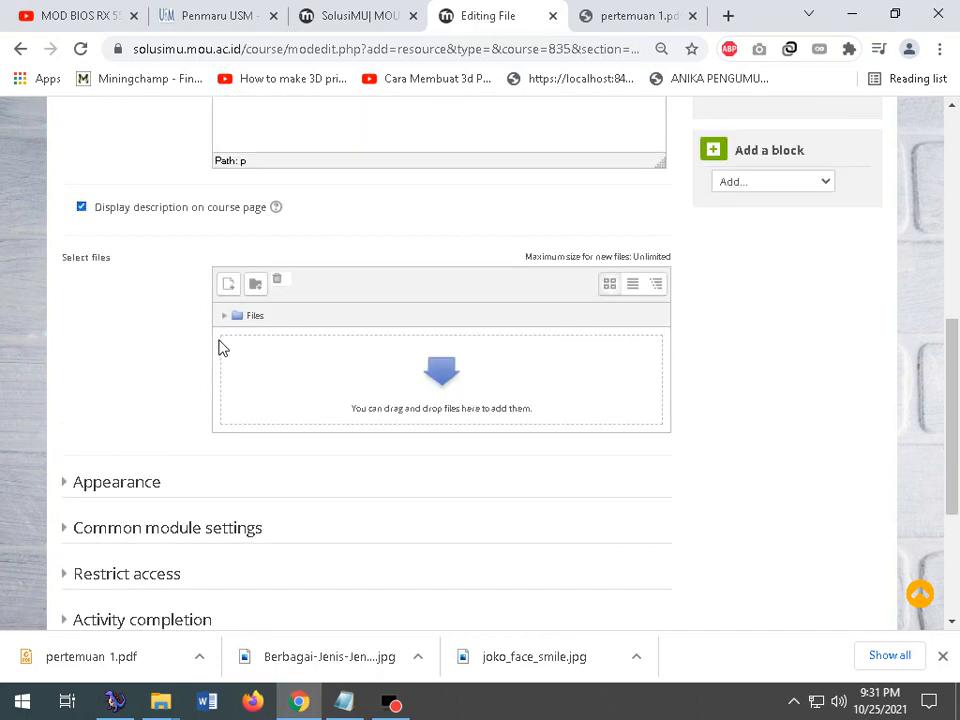
# - Browse for a file to upload and rename pertemuan 1.pdf on the Desktop as pertemuan 5488.pdf
pyautogui.scroll(-1, 222, 347)
pyautogui.click(452, 280)
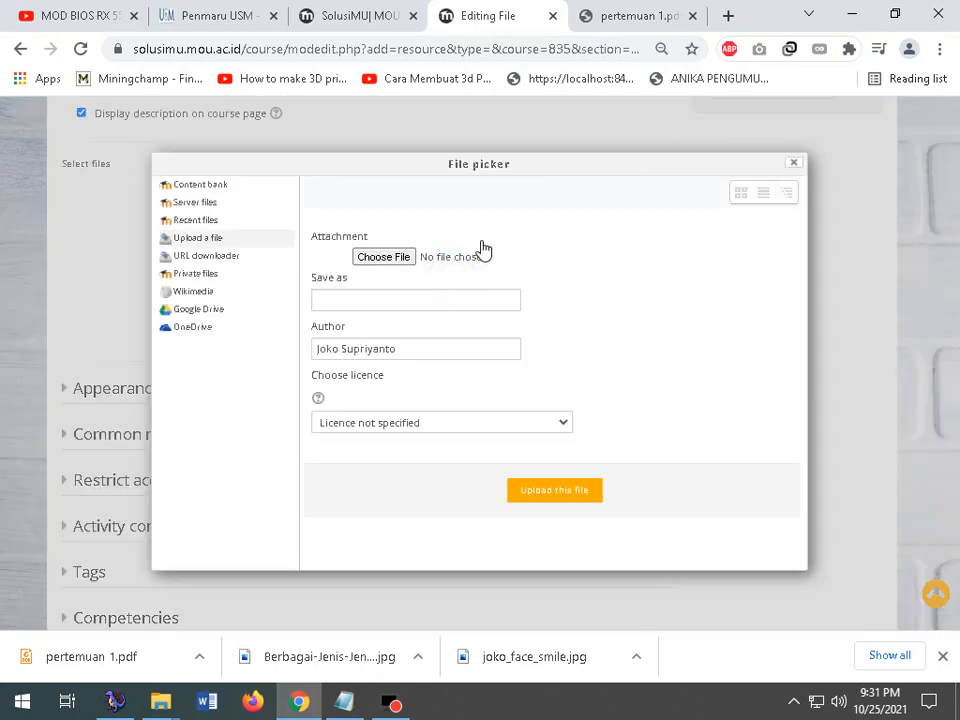
pyautogui.click(386, 256)
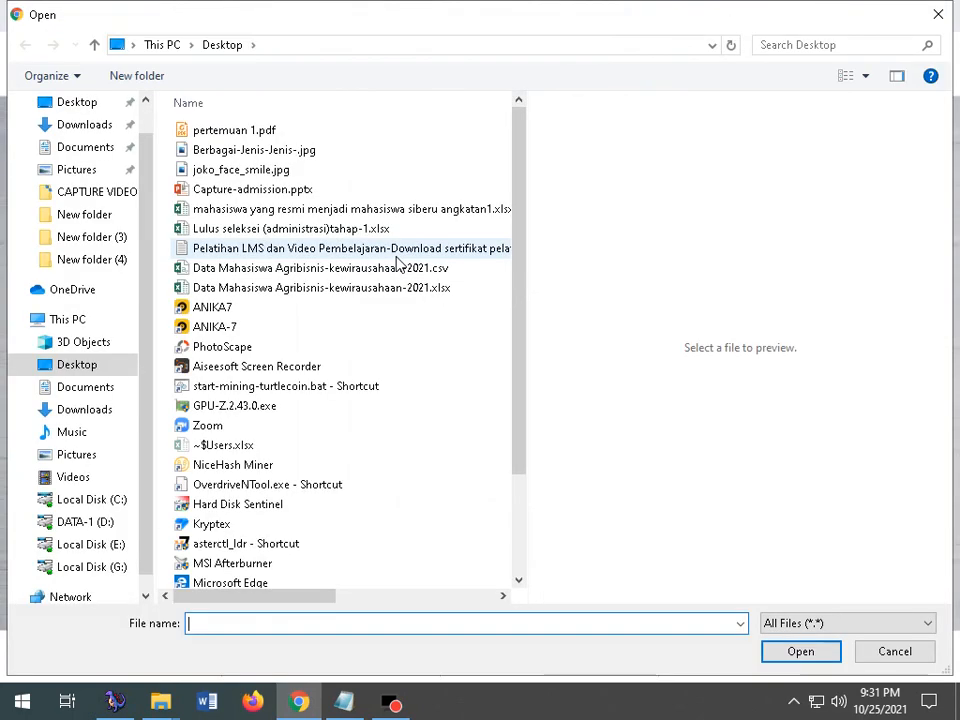
pyautogui.click(248, 130)
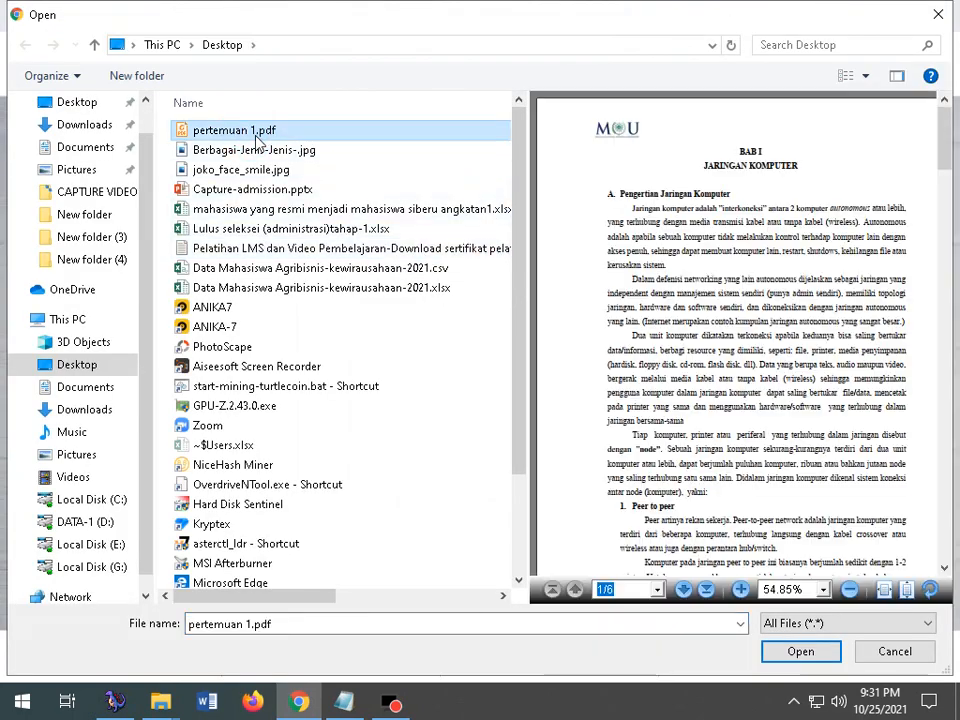
pyautogui.click(257, 137)
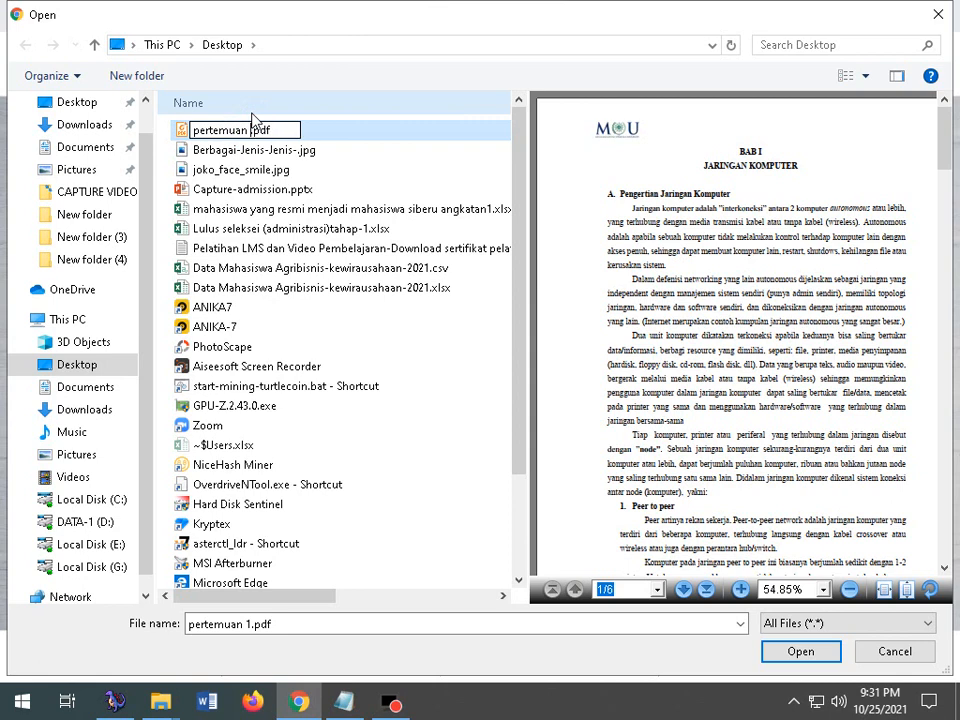
pyautogui.press('BackSpace')
pyautogui.write('5488')
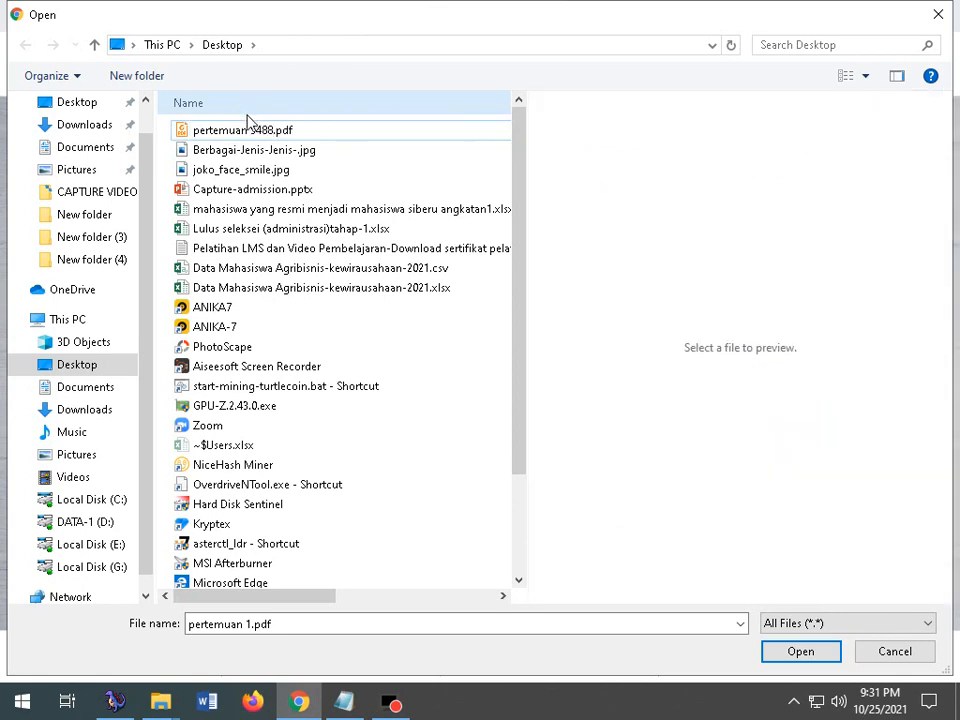
# - Choose pertemuan 5488.pdf as the attachment and upload it to the file resource
pyautogui.click(188, 129)
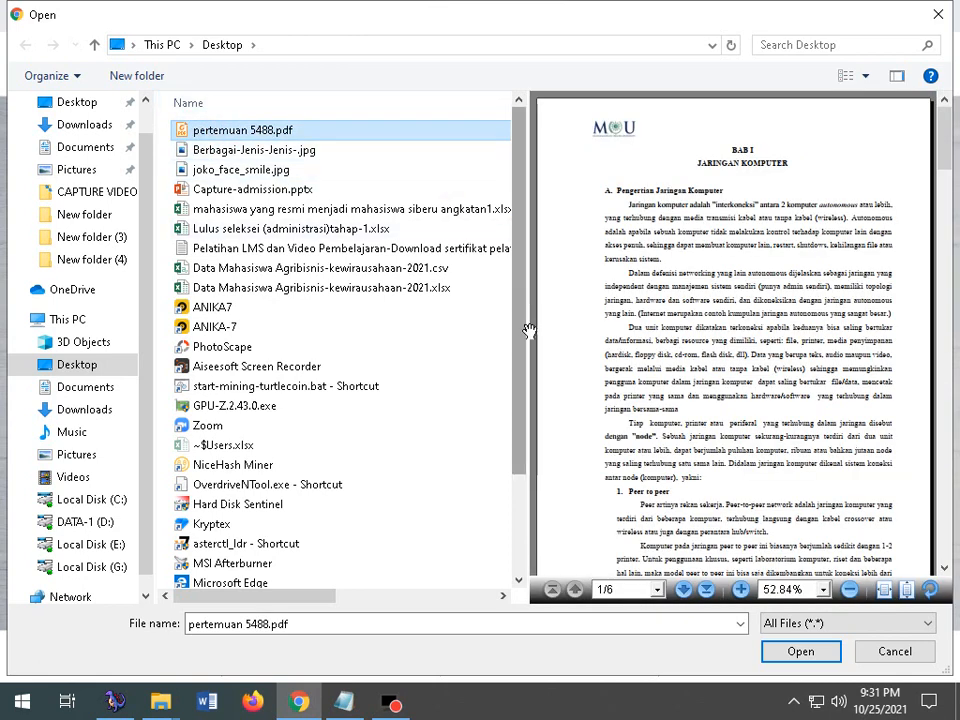
pyautogui.click(783, 652)
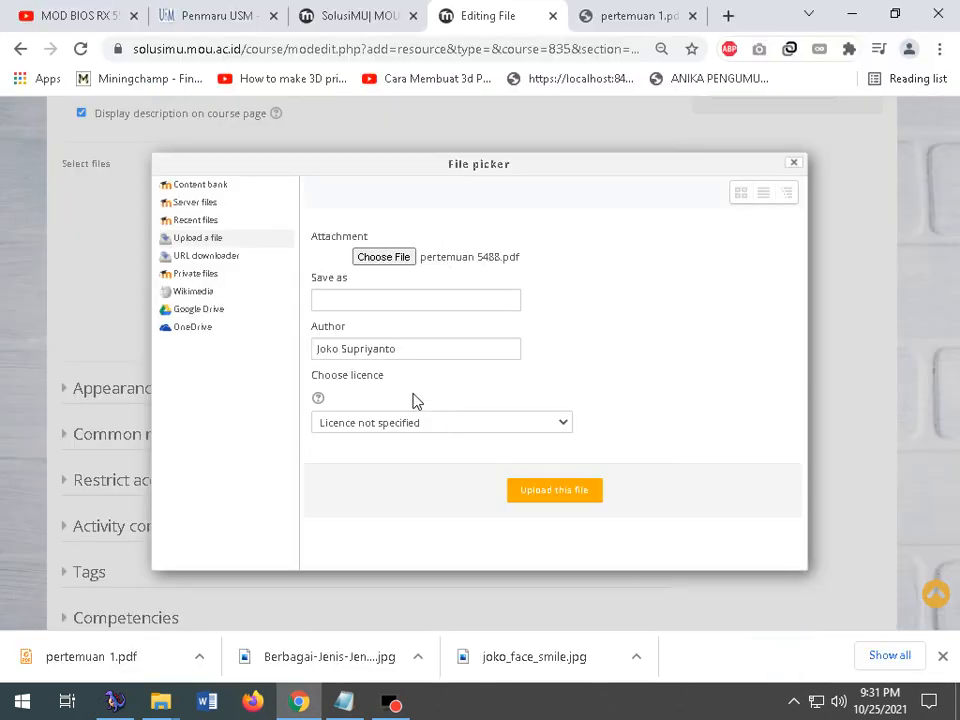
pyautogui.click(576, 492)
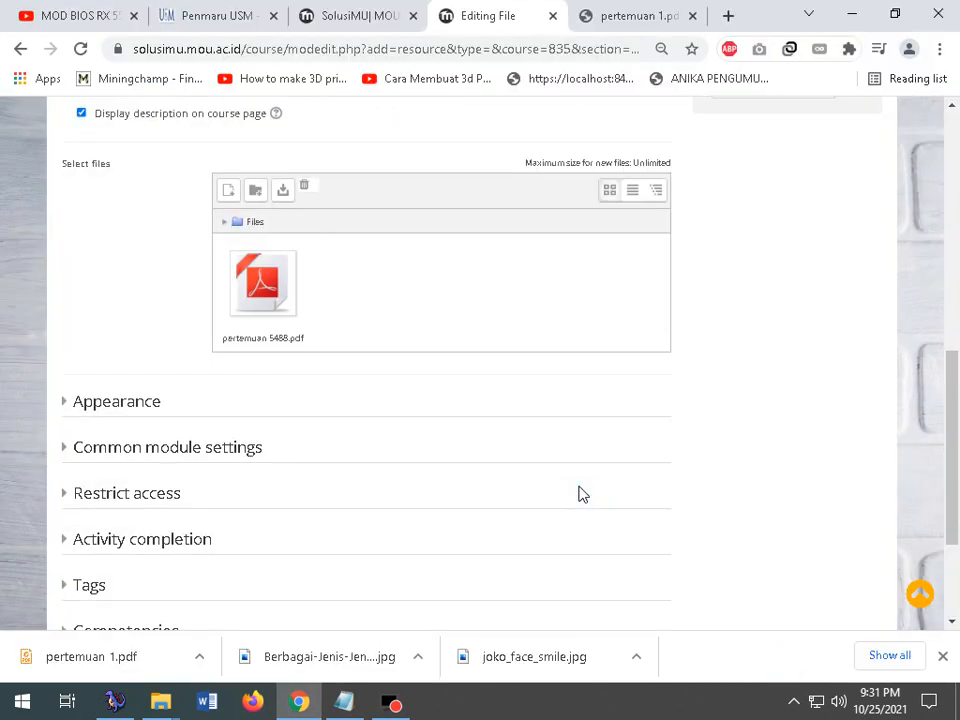
# - Set the file's completion tracking to show it as complete when conditions are met, and save, returning to the course
pyautogui.scroll(-2, 392, 406)
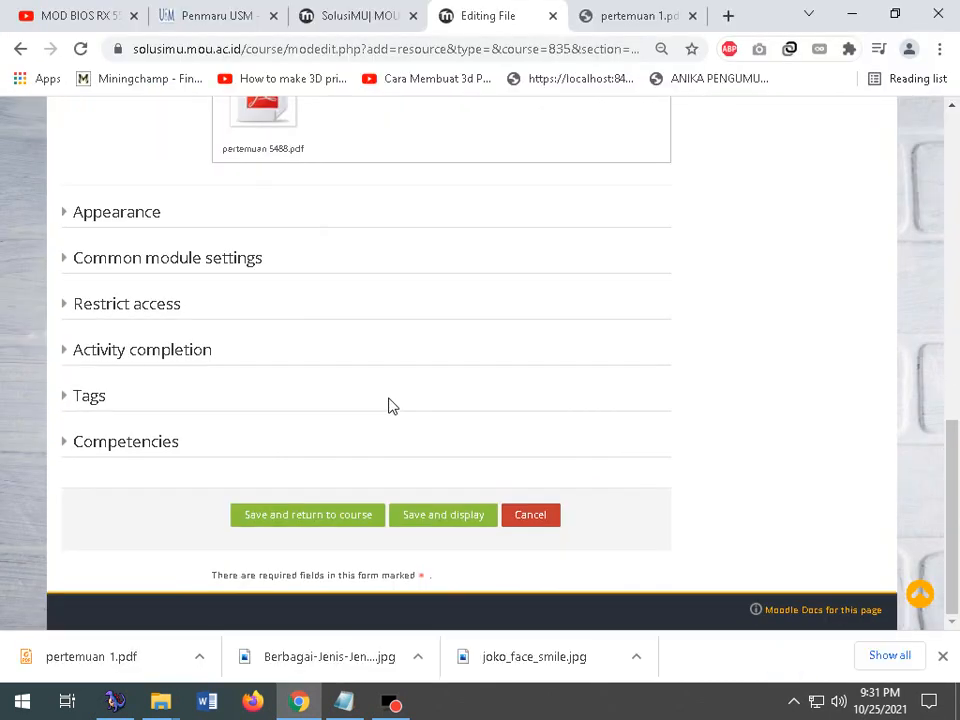
pyautogui.click(124, 358)
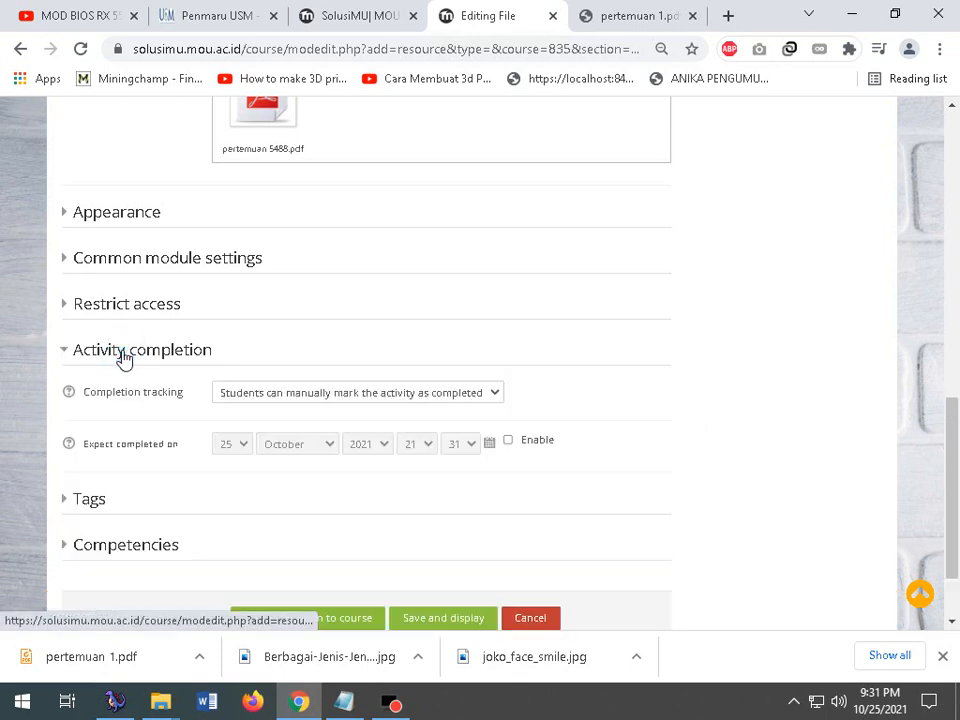
pyautogui.click(374, 393)
pyautogui.scroll(1, 377, 398)
pyautogui.click(350, 486)
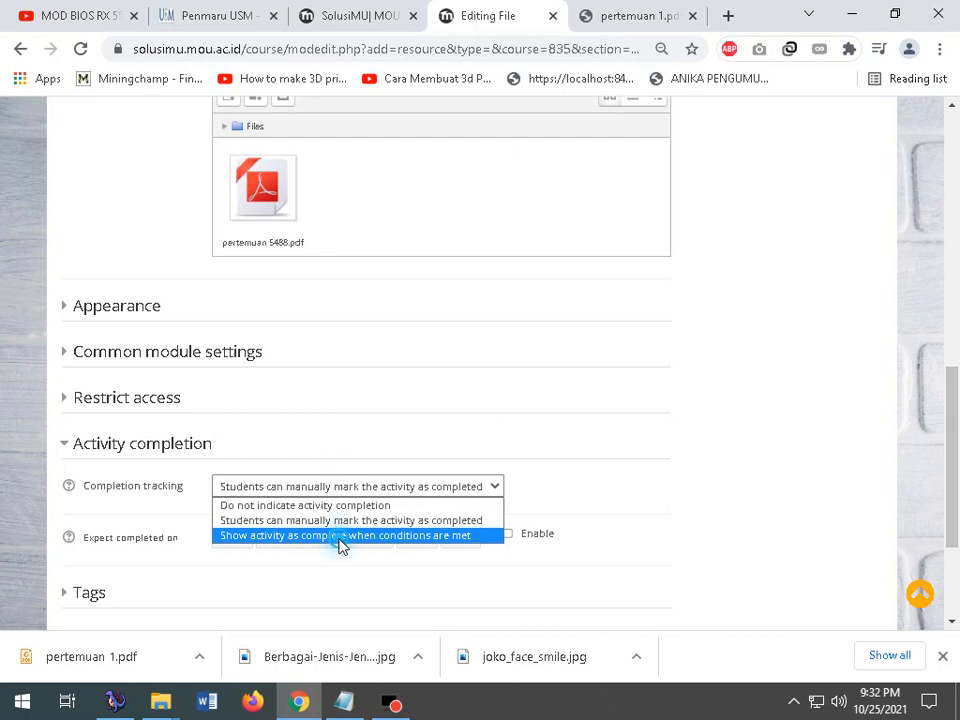
pyautogui.click(340, 539)
pyautogui.scroll(-3, 578, 512)
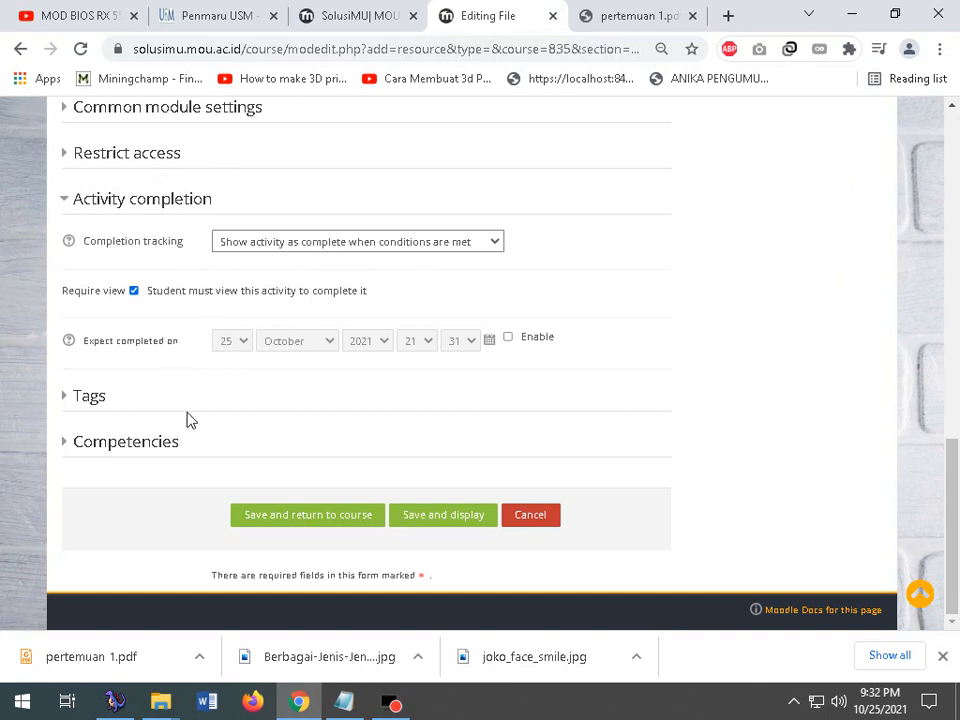
pyautogui.click(296, 517)
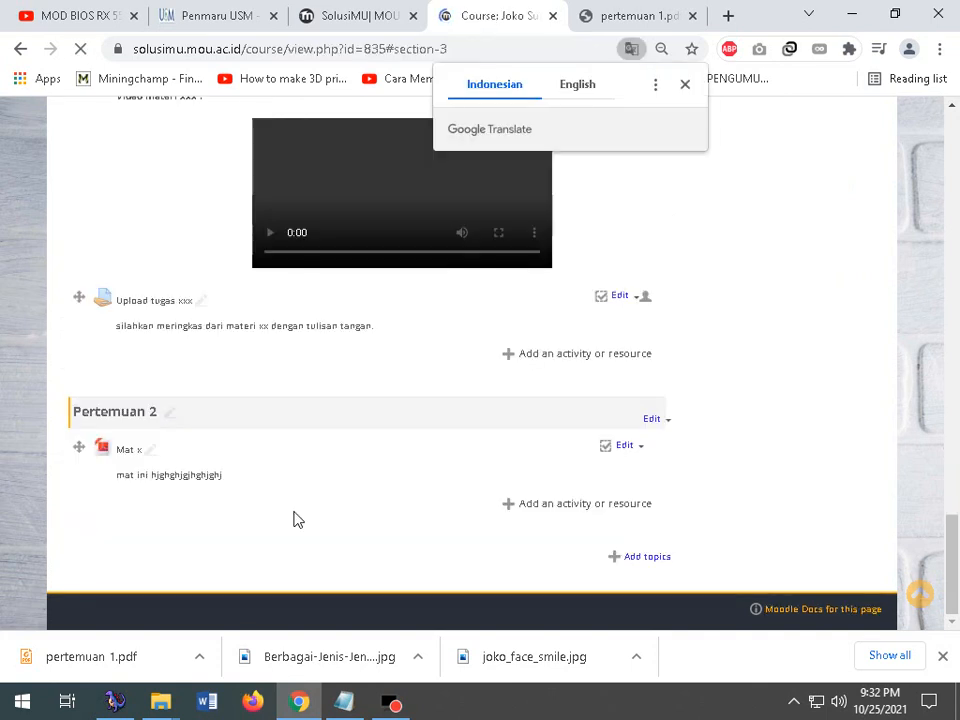
pyautogui.scroll(2, 340, 520)
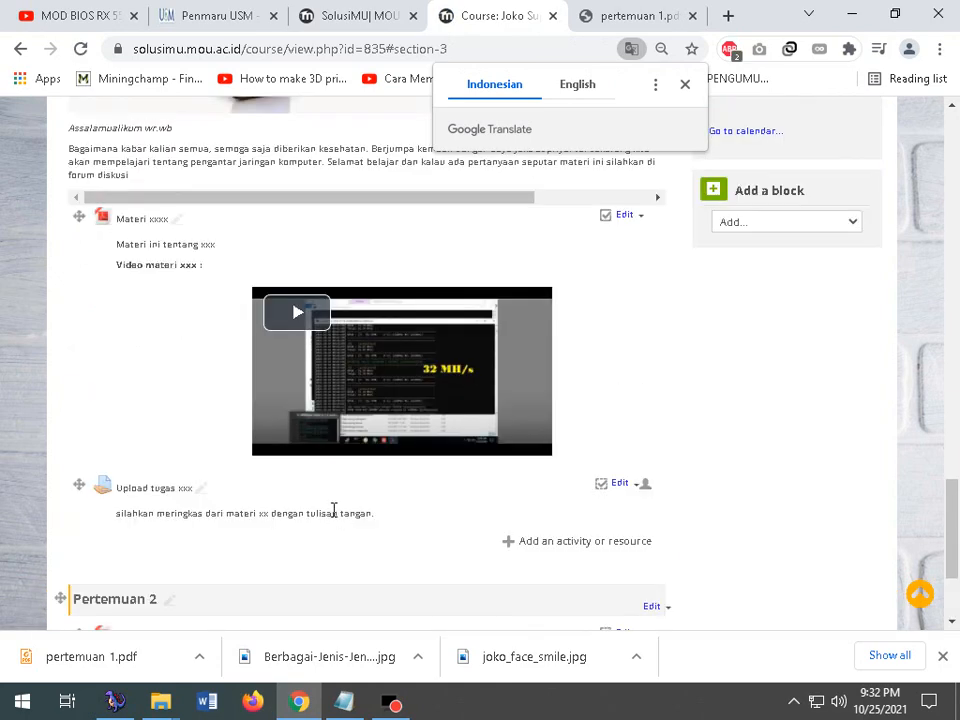
pyautogui.scroll(-2, 334, 510)
pyautogui.moveTo(199, 449); pyautogui.dragTo(94, 463)
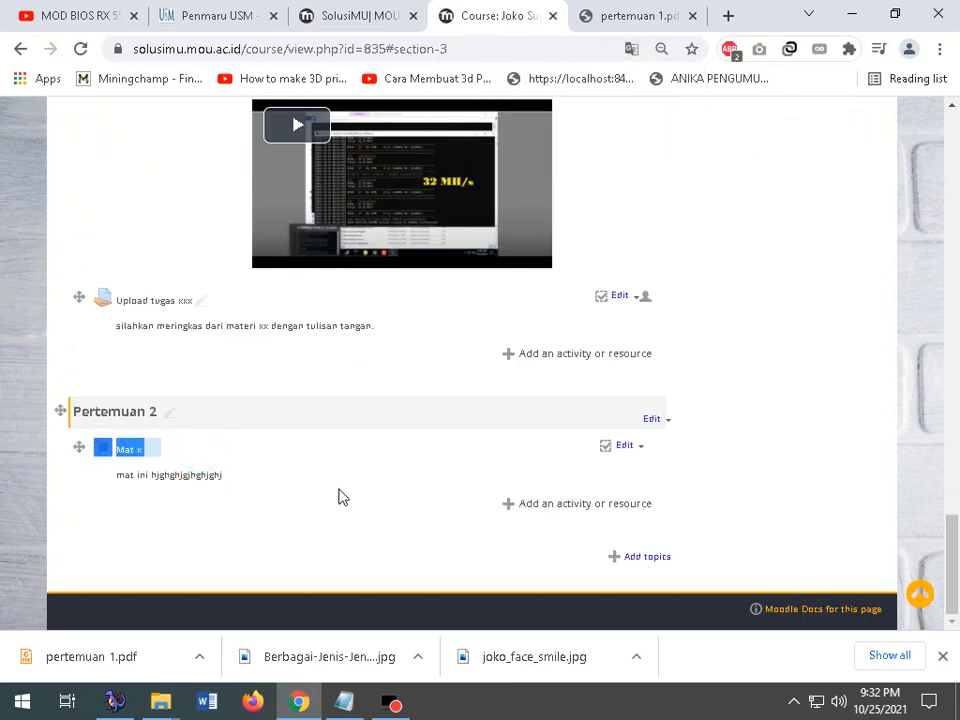
pyautogui.scroll(2, 395, 502)
pyautogui.scroll(-2, 395, 502)
# - Start adding a Forum activity to the Pertemuan 2 section
pyautogui.click(580, 507)
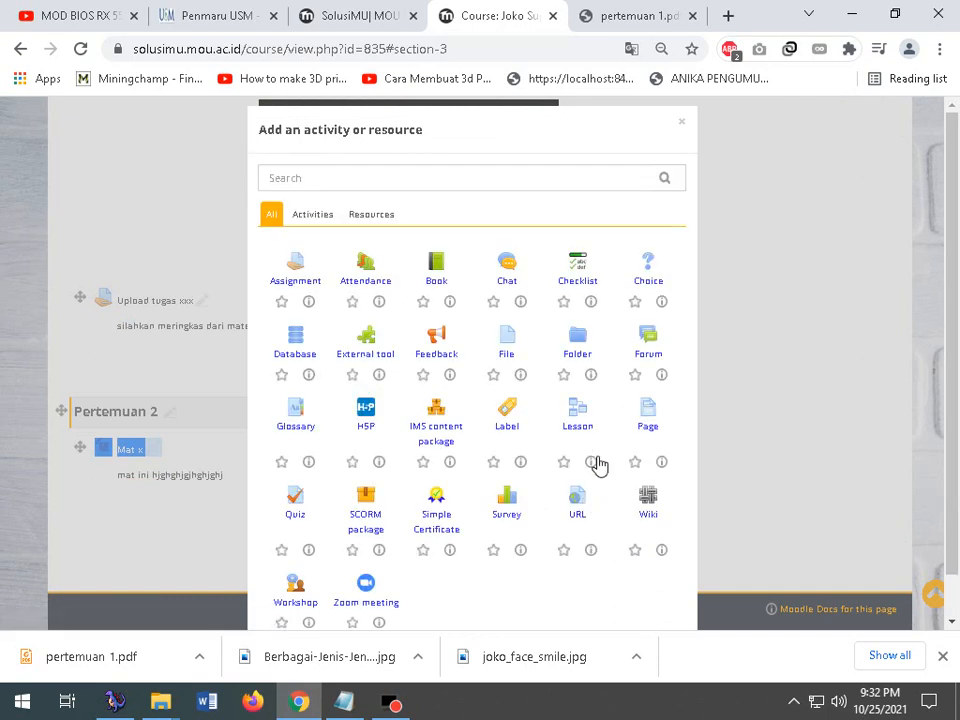
pyautogui.click(366, 222)
pyautogui.click(321, 212)
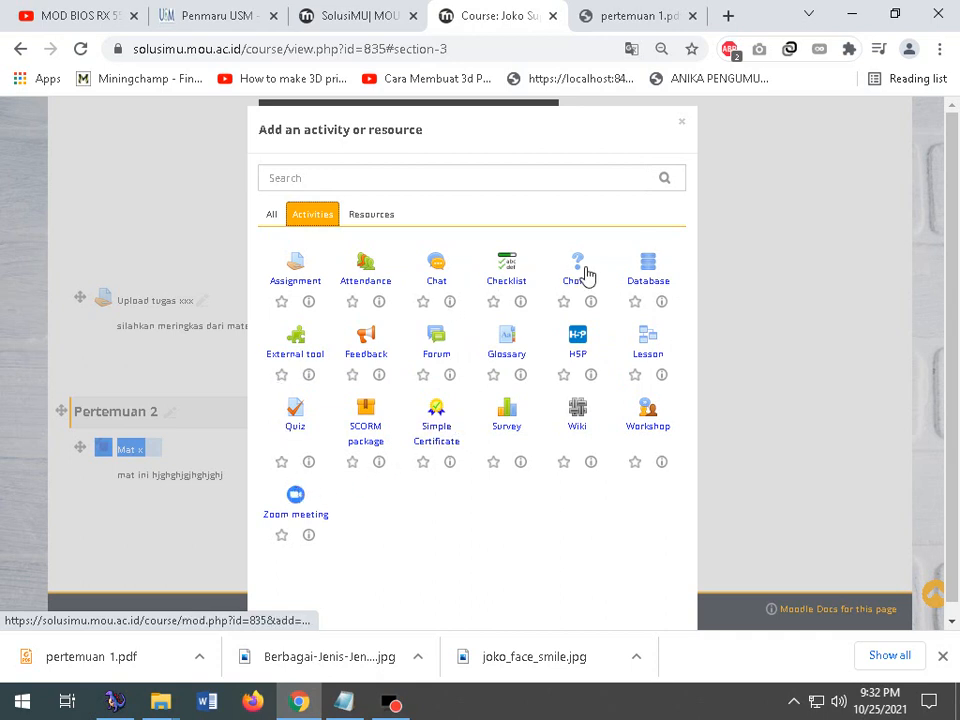
pyautogui.click(435, 343)
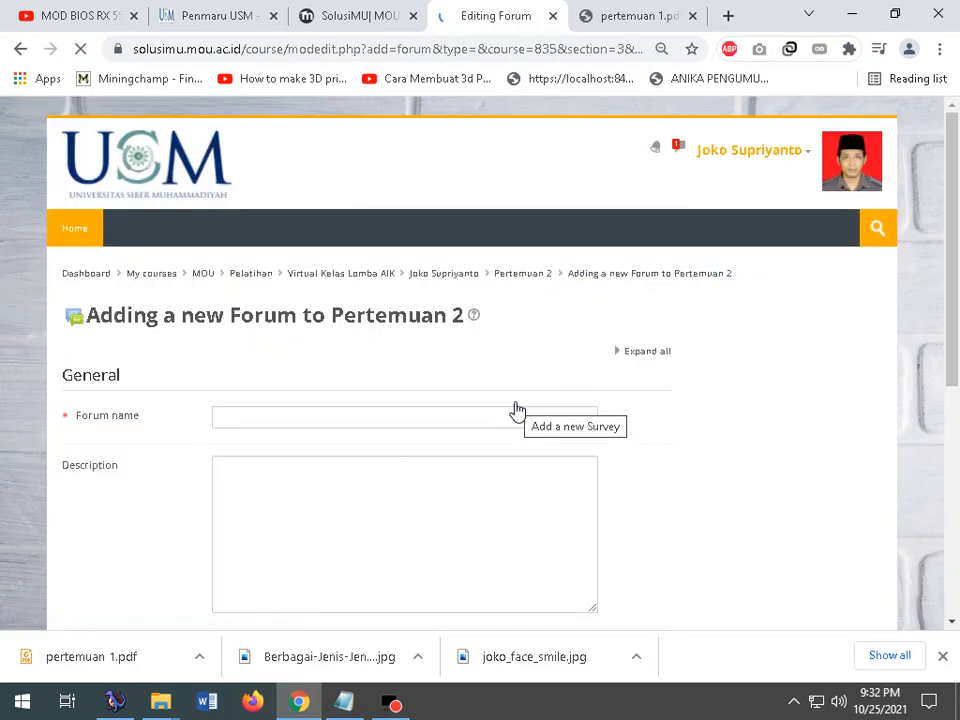
# - Name the forum "Yuk diskusi tentang matxx"
pyautogui.scroll(-2, 514, 411)
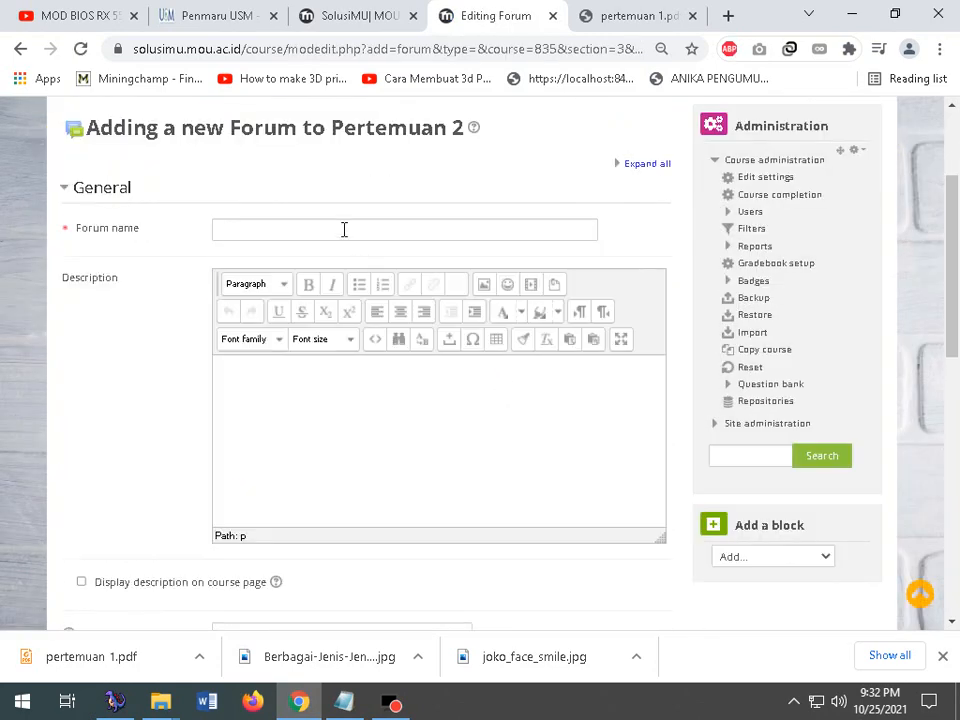
pyautogui.click(343, 228)
pyautogui.scroll(-2, 459, 360)
pyautogui.scroll(2, 459, 360)
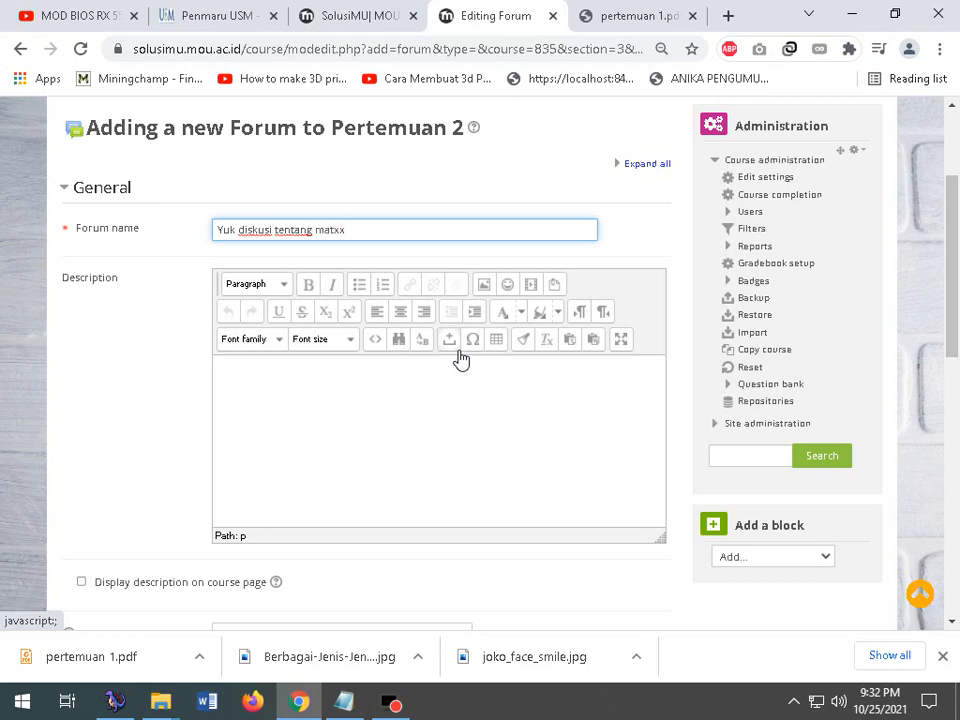
# - Set the forum type to "A single simple discussion"
pyautogui.scroll(-4, 420, 358)
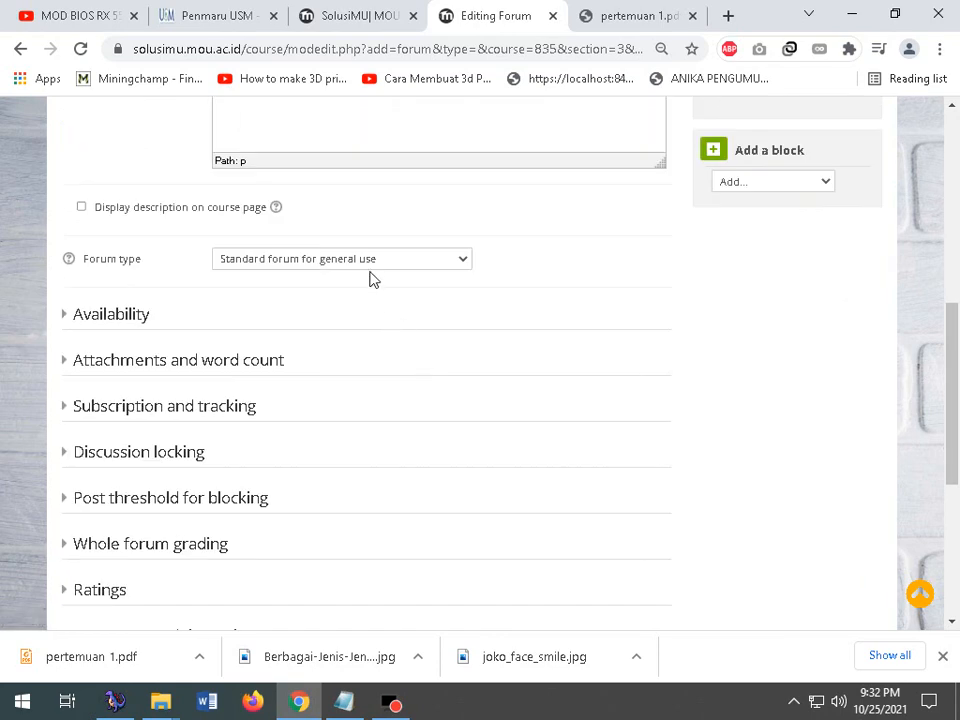
pyautogui.click(368, 259)
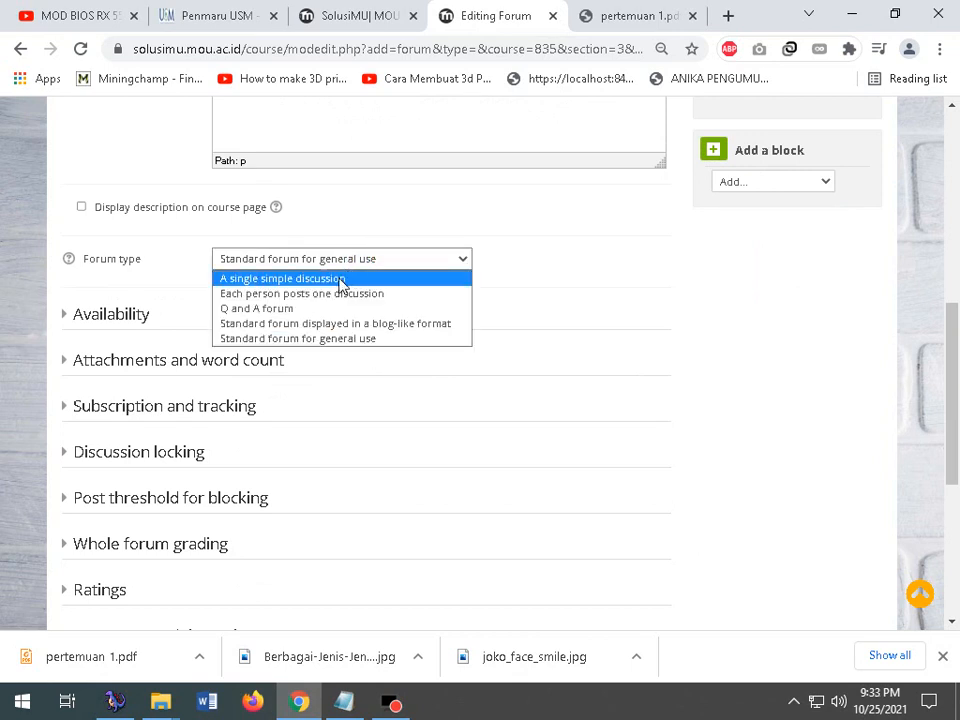
pyautogui.click(341, 281)
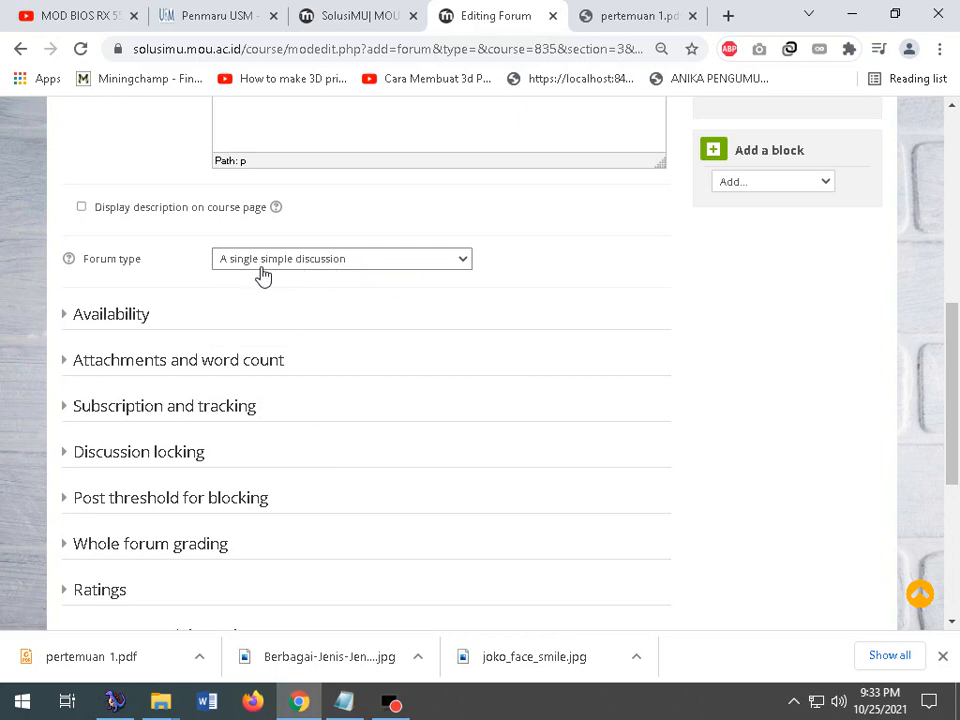
# - Set the forum's completion tracking to show the activity as complete when conditions are met
pyautogui.scroll(-1, 258, 290)
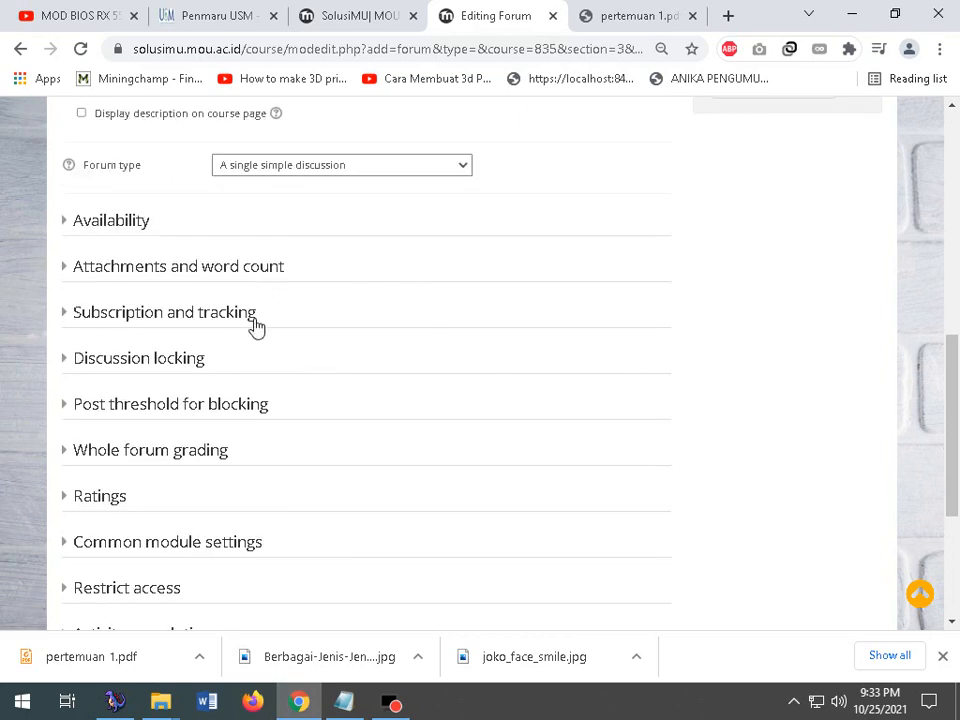
pyautogui.scroll(-2, 256, 370)
pyautogui.click(64, 446)
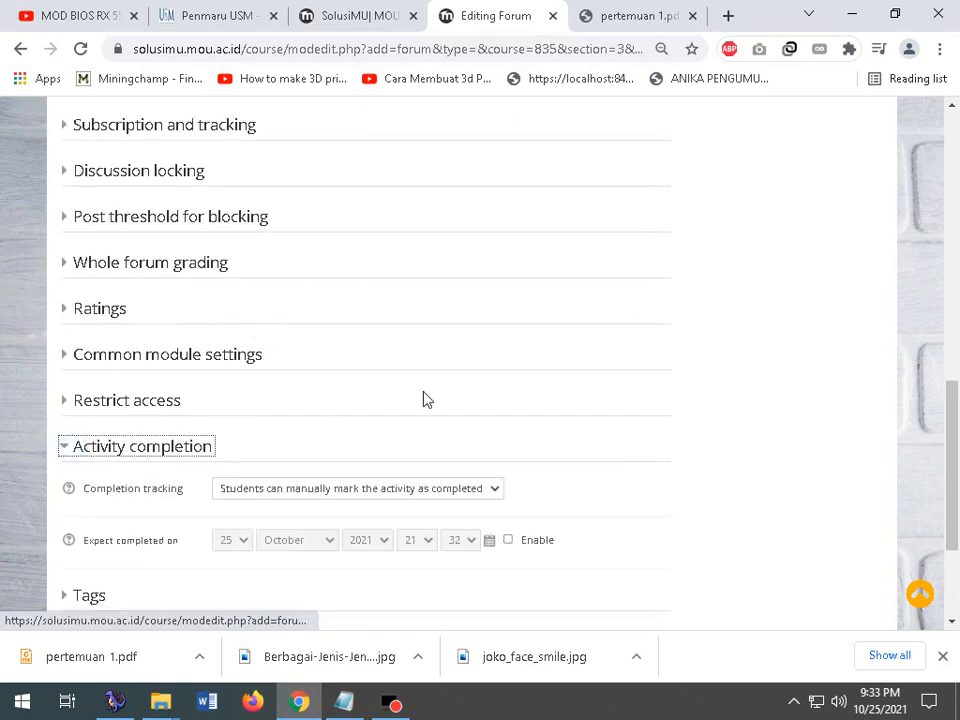
pyautogui.scroll(-2, 422, 399)
pyautogui.click(443, 302)
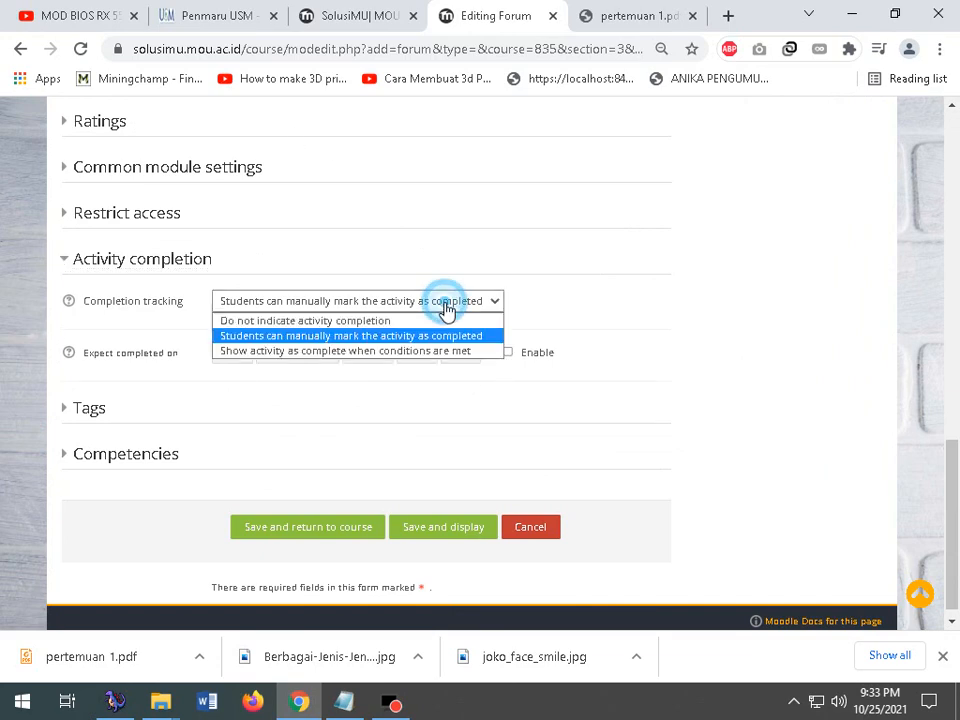
pyautogui.click(340, 351)
pyautogui.scroll(-1, 338, 358)
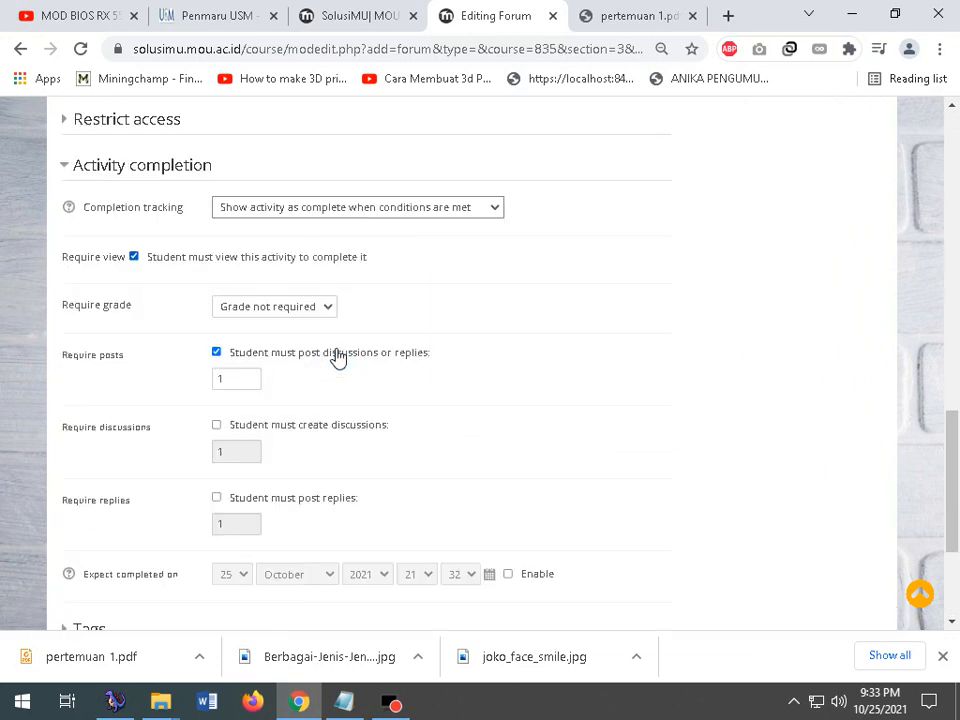
# - Remove the forum's completion requirements to view the activity and to post discussions or replies
pyautogui.click(135, 257)
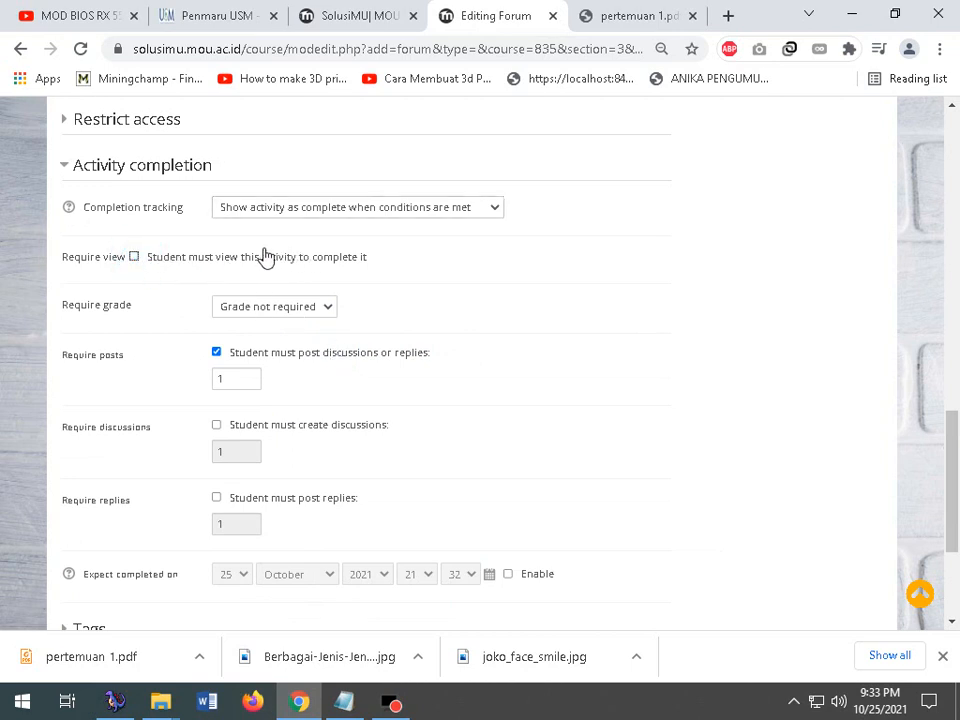
pyautogui.click(281, 360)
pyautogui.scroll(-1, 281, 360)
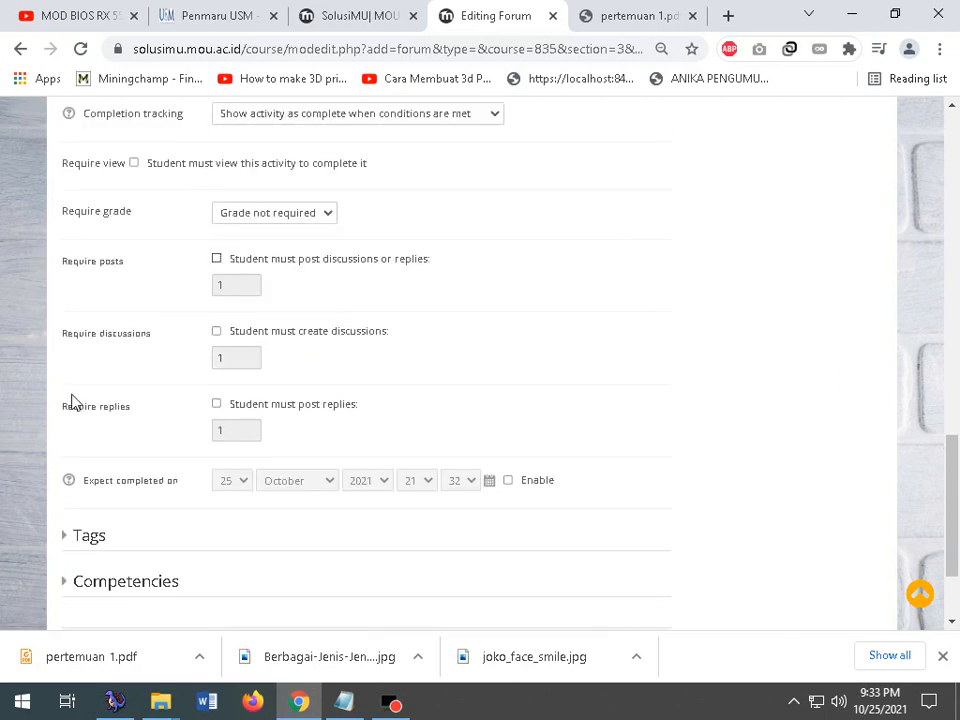
# - Require students to post 1 reply to complete the forum activity
pyautogui.click(255, 405)
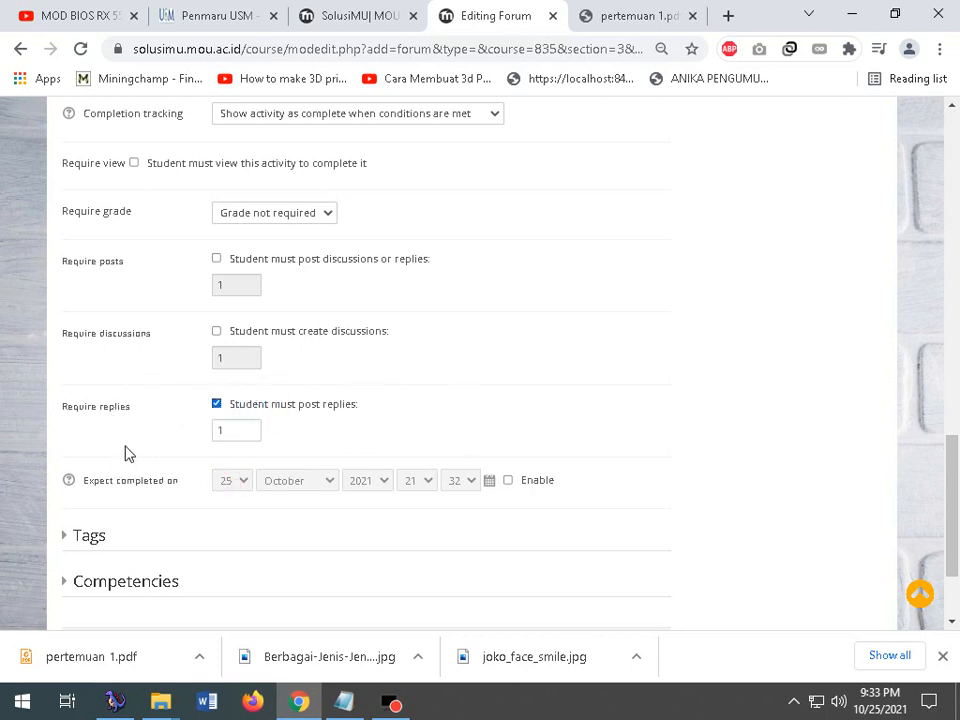
pyautogui.doubleClick(249, 427)
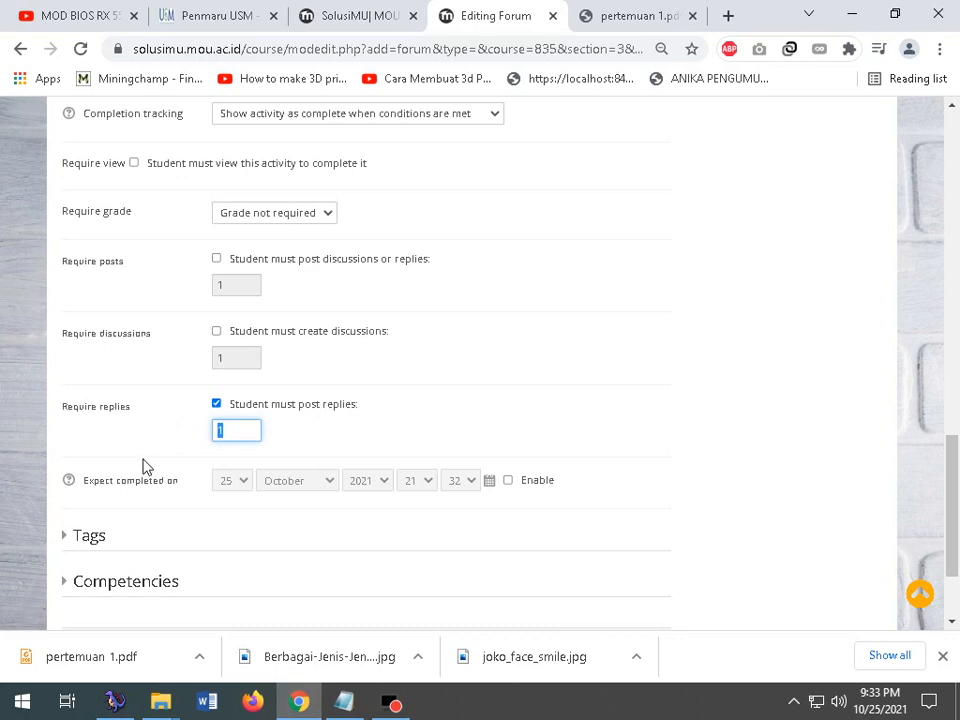
pyautogui.scroll(3, 143, 466)
pyautogui.scroll(3, 308, 485)
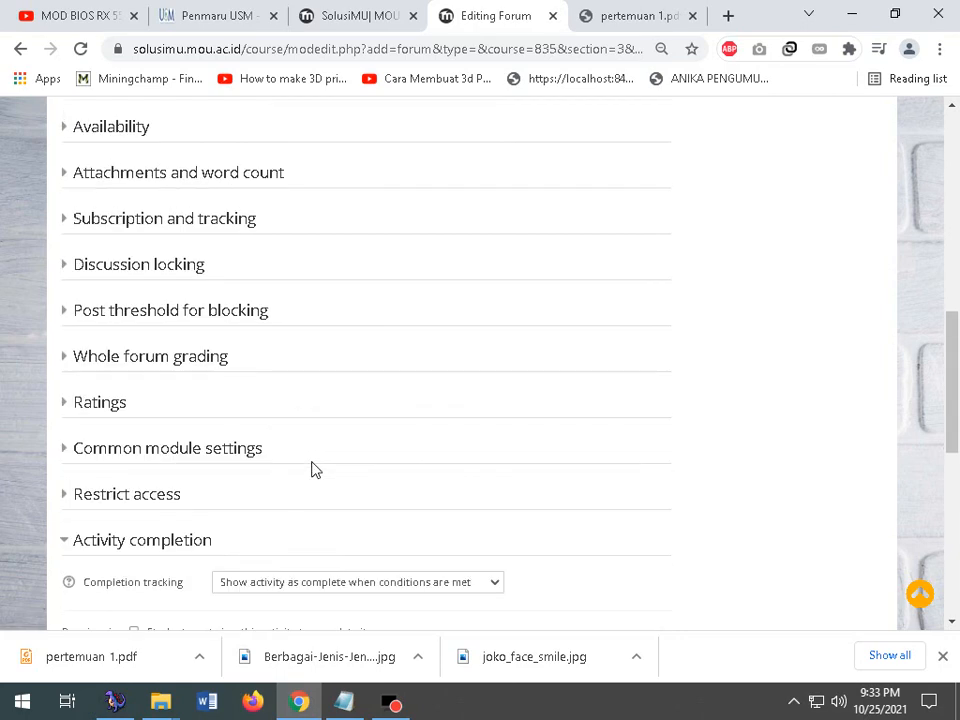
pyautogui.click(368, 168)
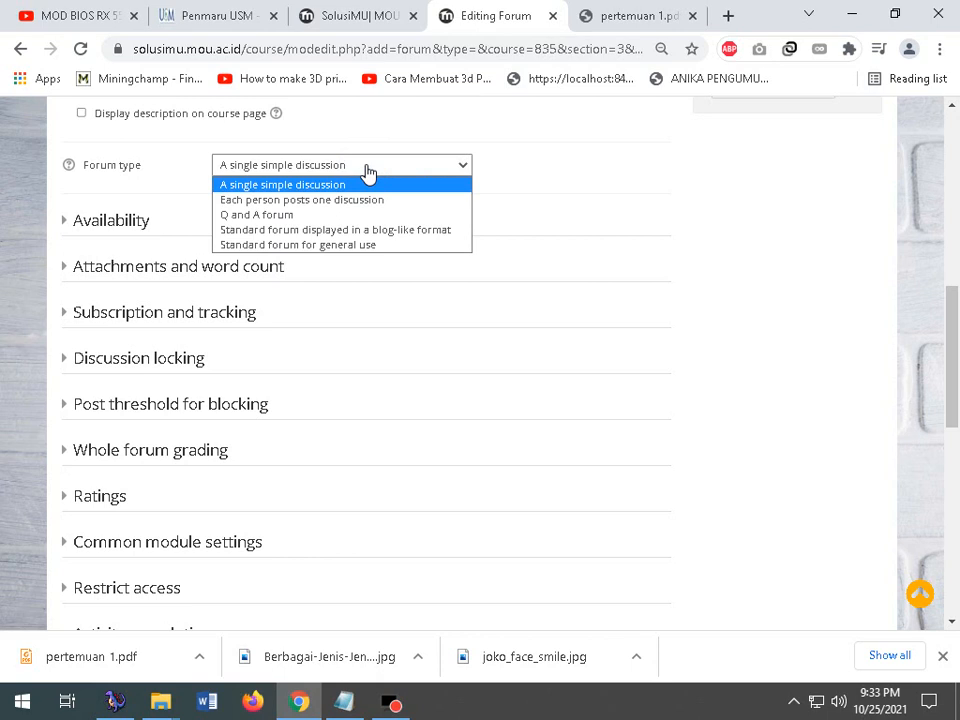
pyautogui.click(368, 173)
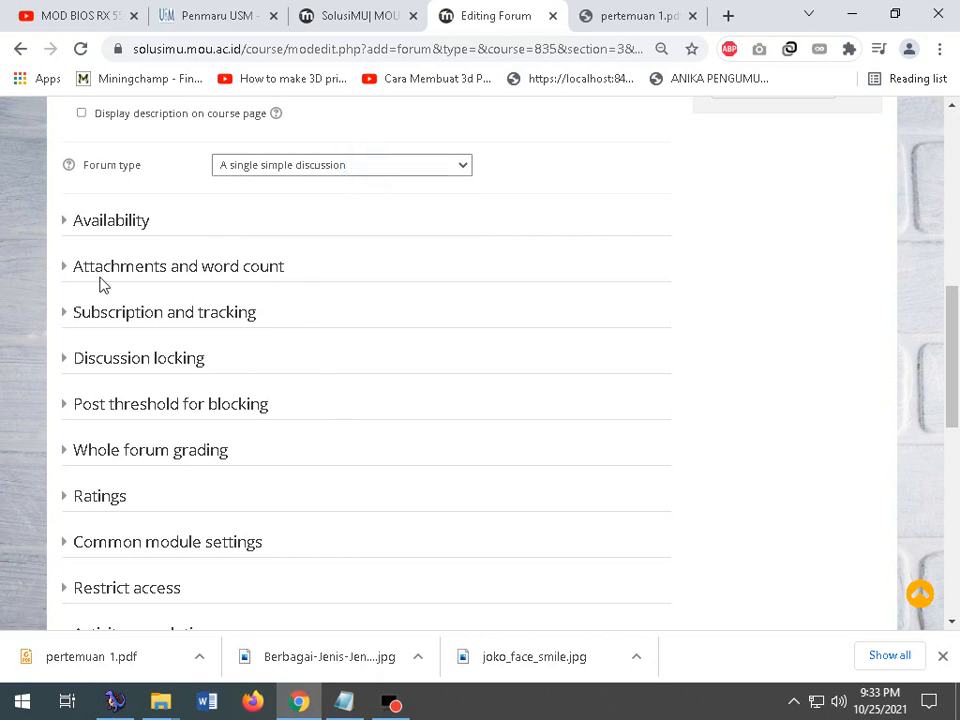
# - Enable the forum's due date in the availability settings and set it to 2 November 2021
pyautogui.click(66, 221)
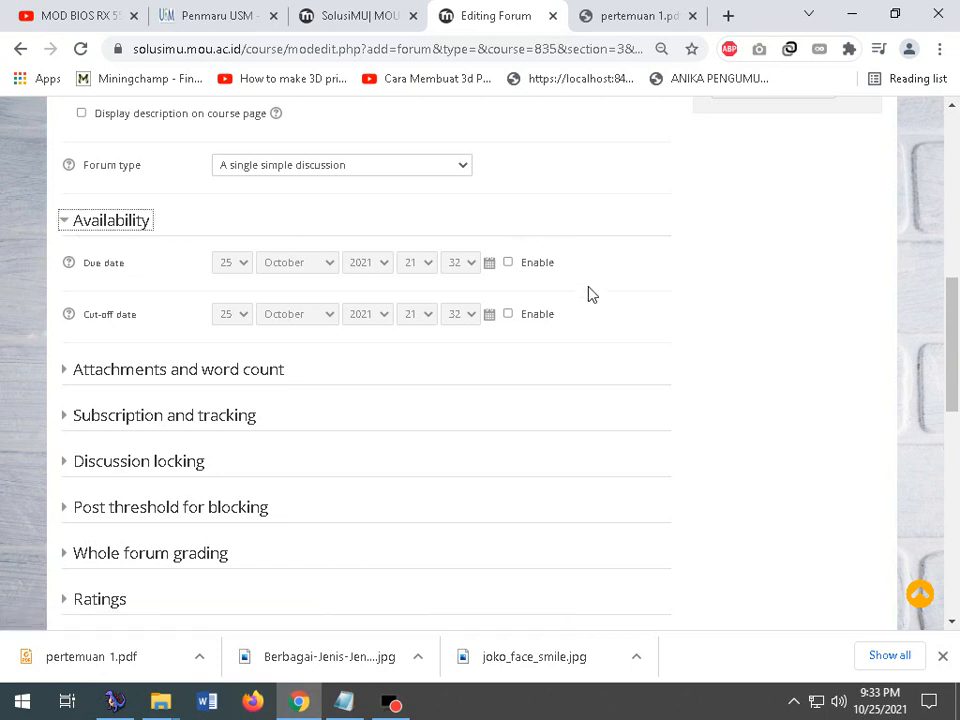
pyautogui.click(537, 263)
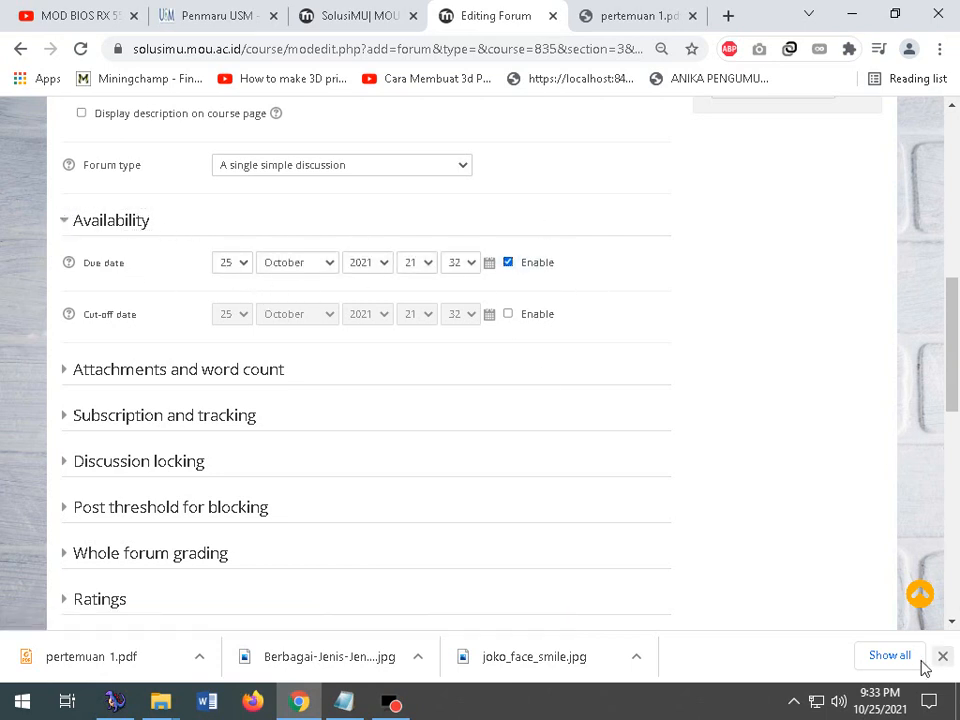
pyautogui.click(241, 264)
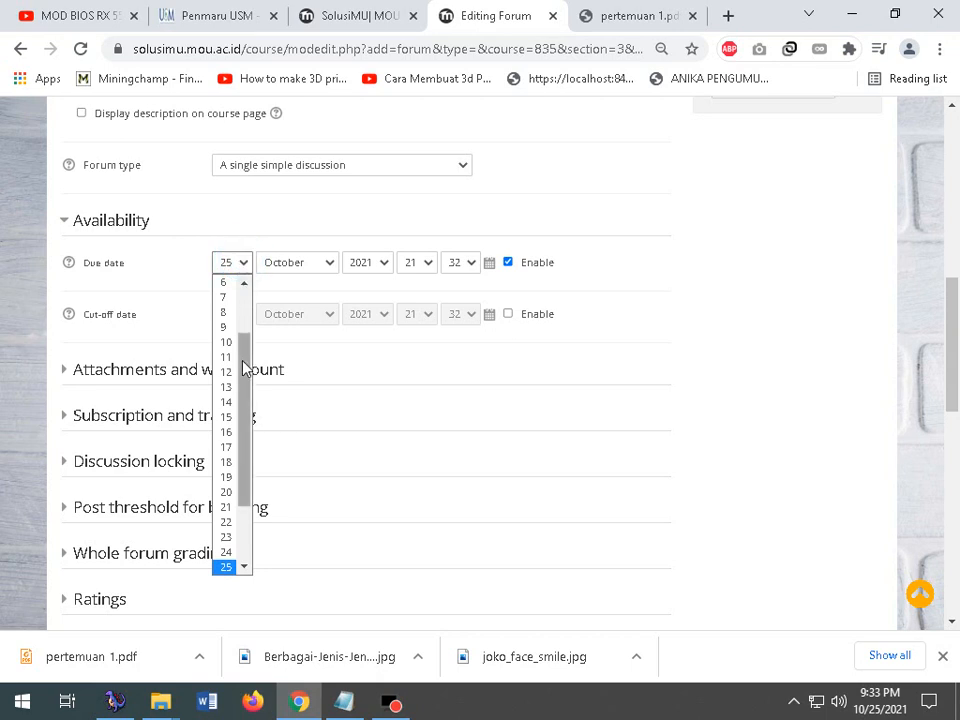
pyautogui.moveTo(243, 355); pyautogui.dragTo(243, 305)
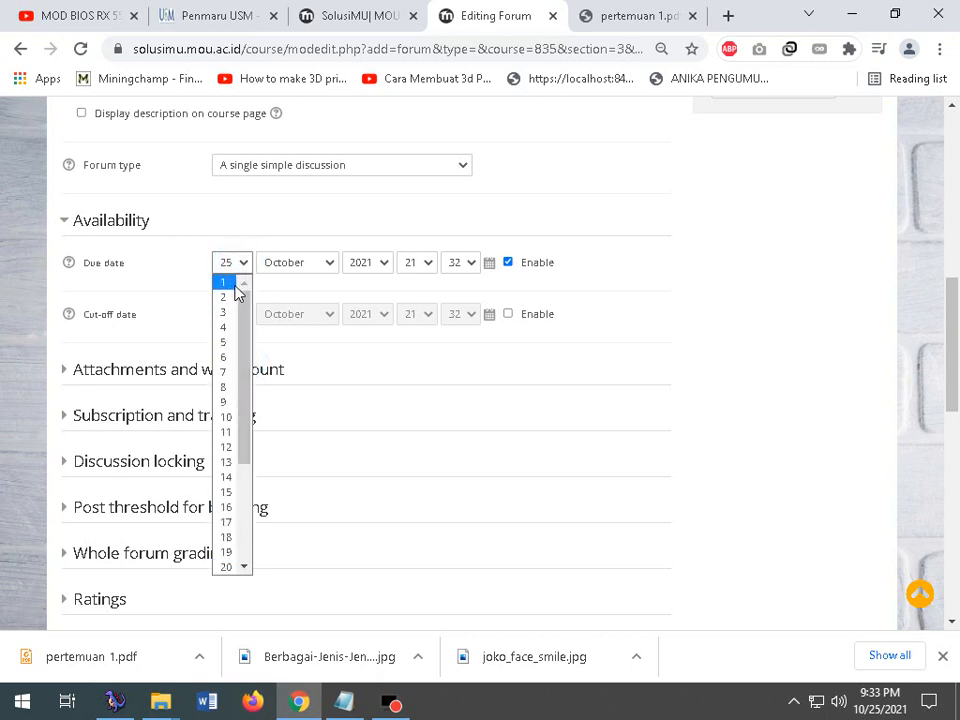
pyautogui.click(229, 297)
pyautogui.click(300, 262)
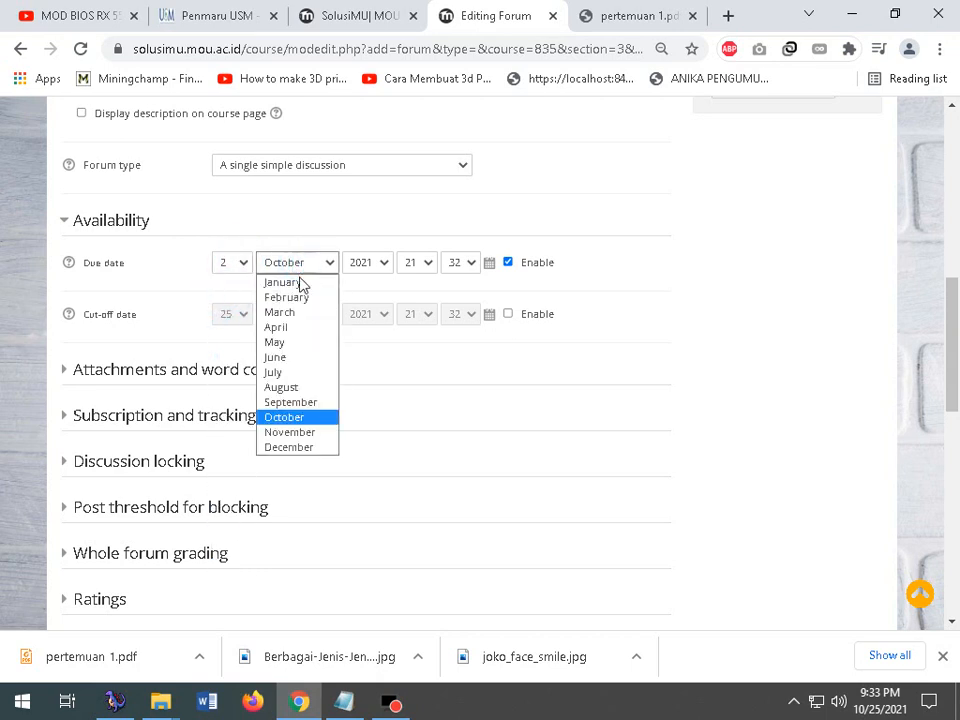
pyautogui.click(289, 432)
# - Set the time of the forum's due date to 00:00
pyautogui.click(420, 265)
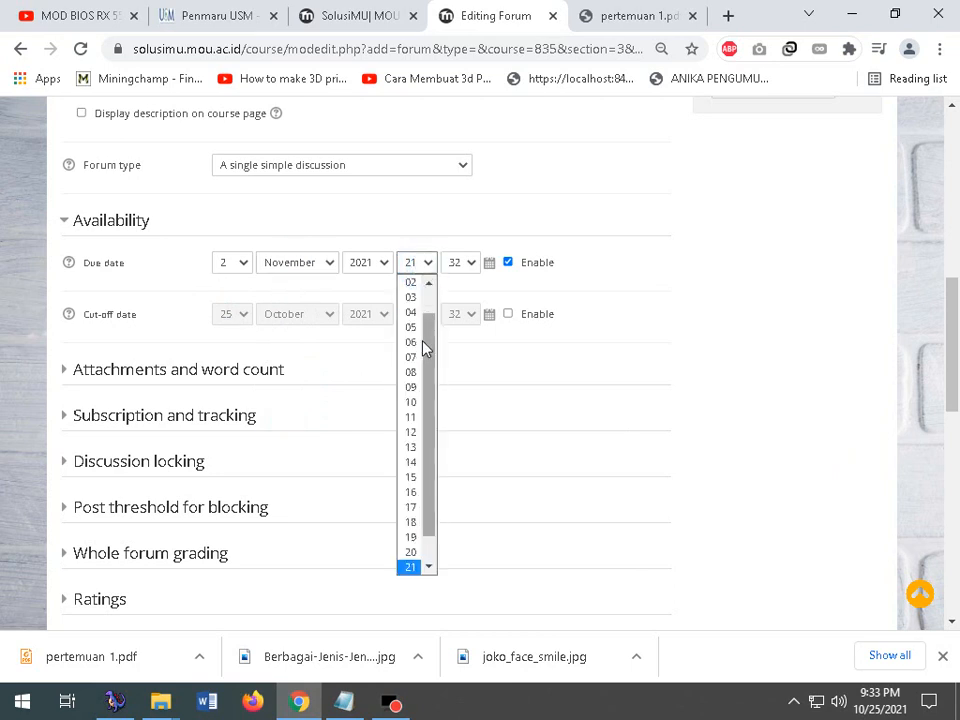
pyautogui.scroll(1, 424, 346)
pyautogui.click(402, 284)
pyautogui.click(456, 264)
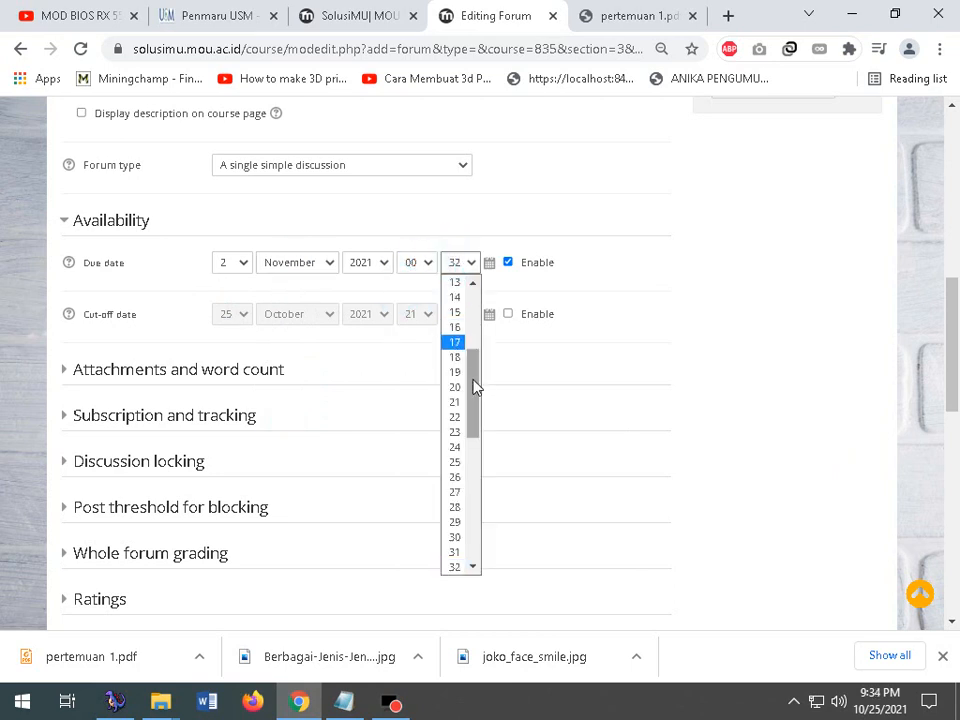
pyautogui.moveTo(475, 387); pyautogui.dragTo(474, 300)
pyautogui.click(458, 282)
# - Try enabling the forum's cut-off date with 3 November 2021
pyautogui.scroll(-1, 235, 315)
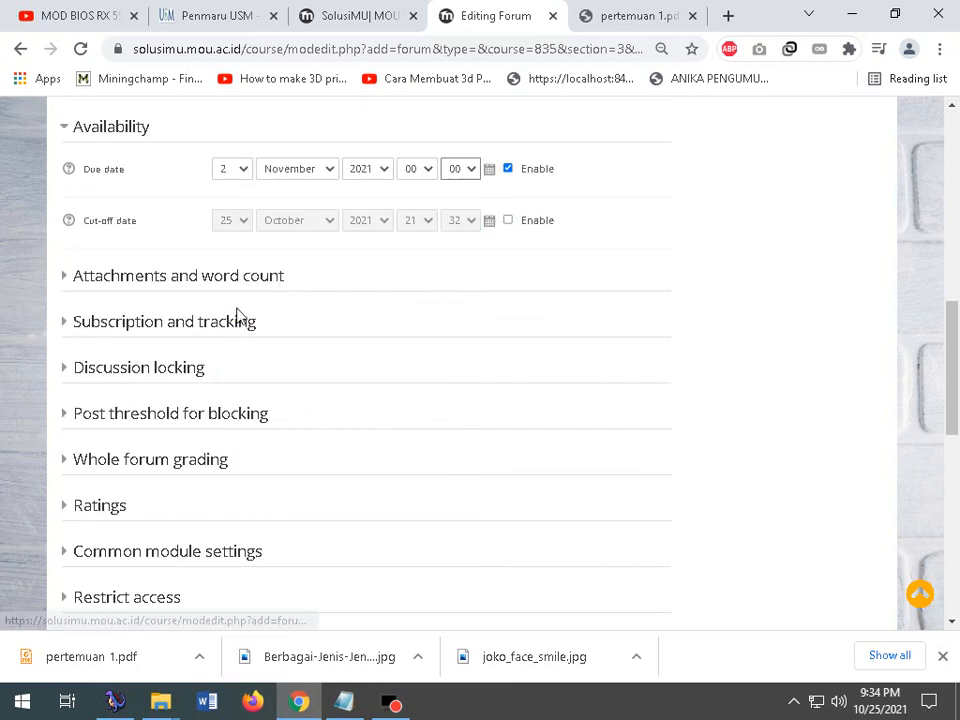
pyautogui.click(533, 221)
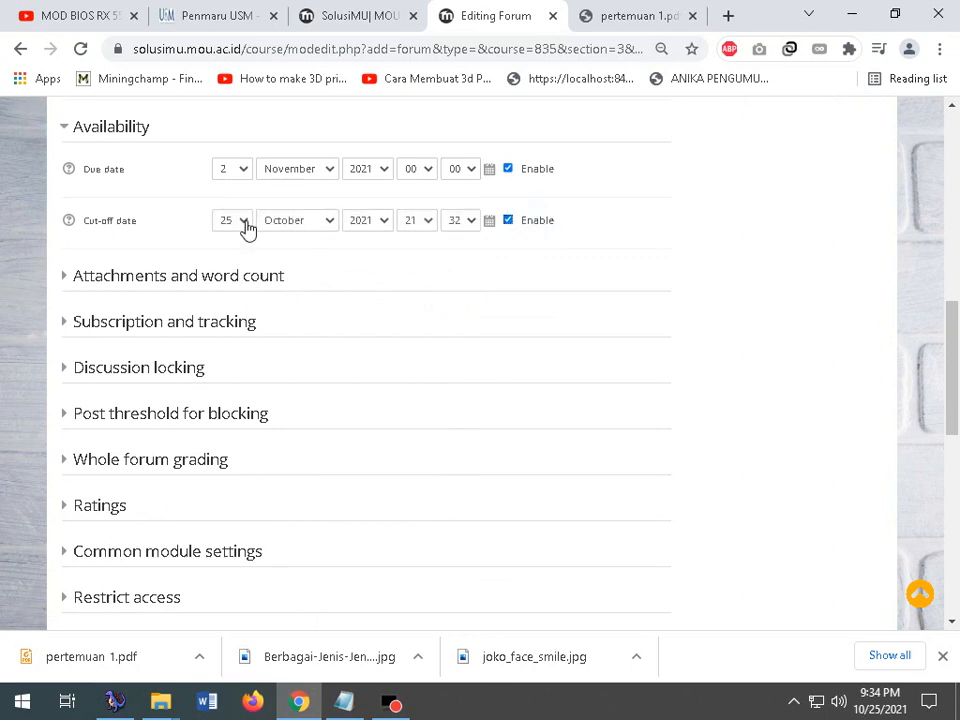
pyautogui.click(244, 221)
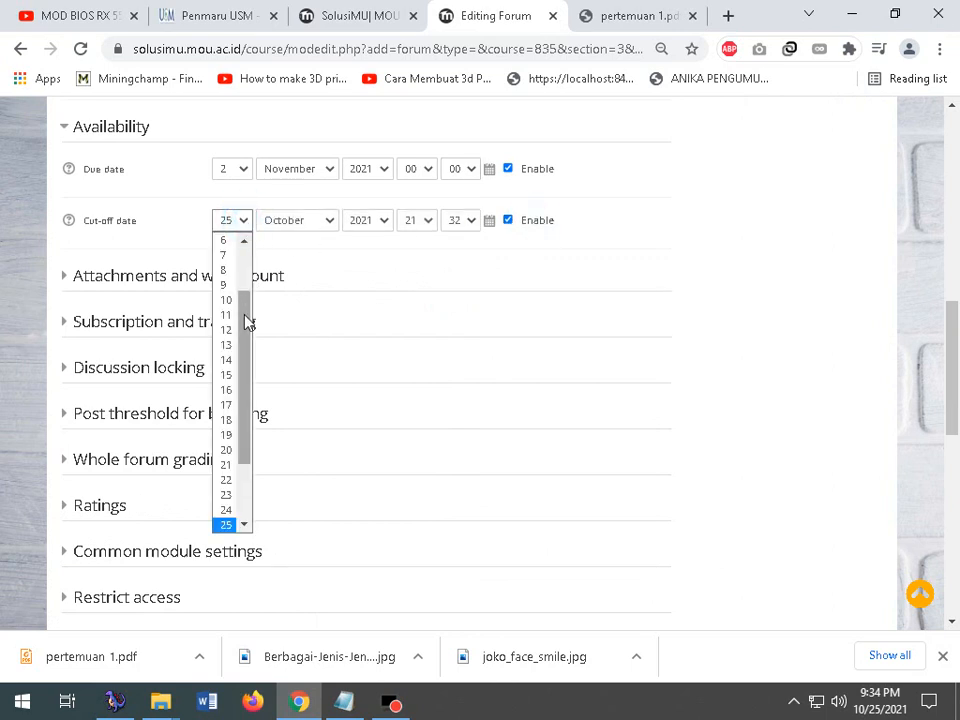
pyautogui.moveTo(247, 320); pyautogui.dragTo(258, 237)
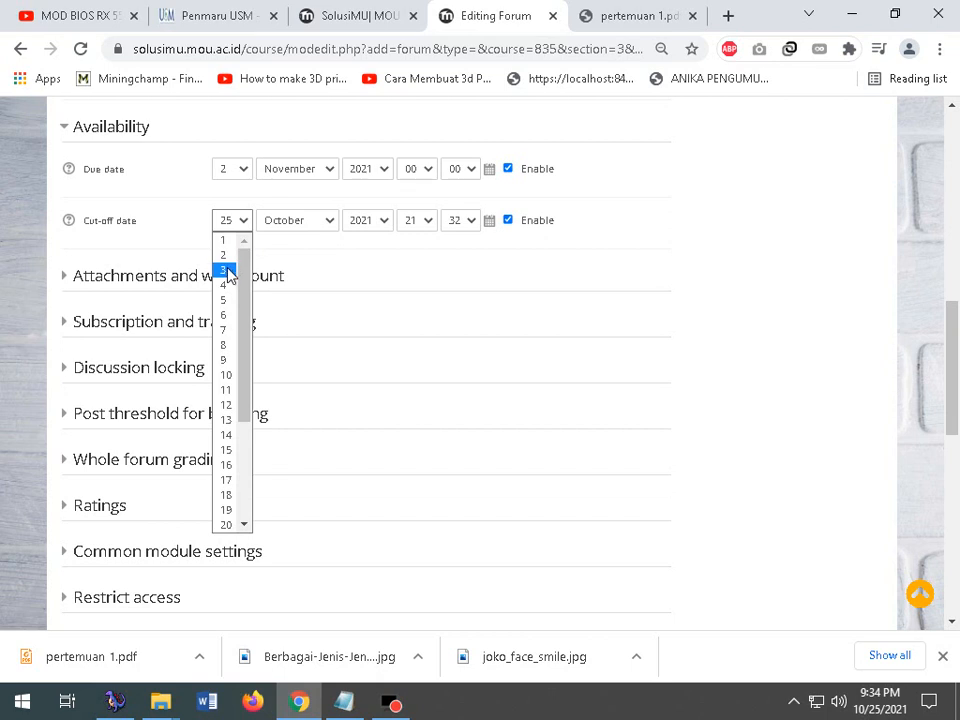
pyautogui.click(226, 270)
pyautogui.click(300, 221)
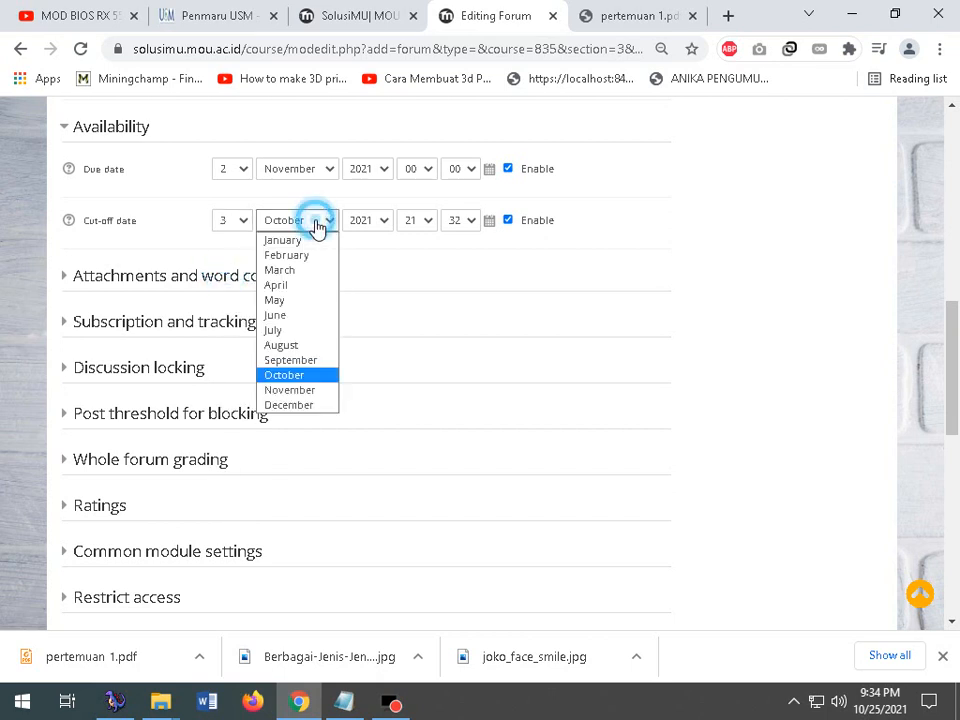
pyautogui.click(277, 393)
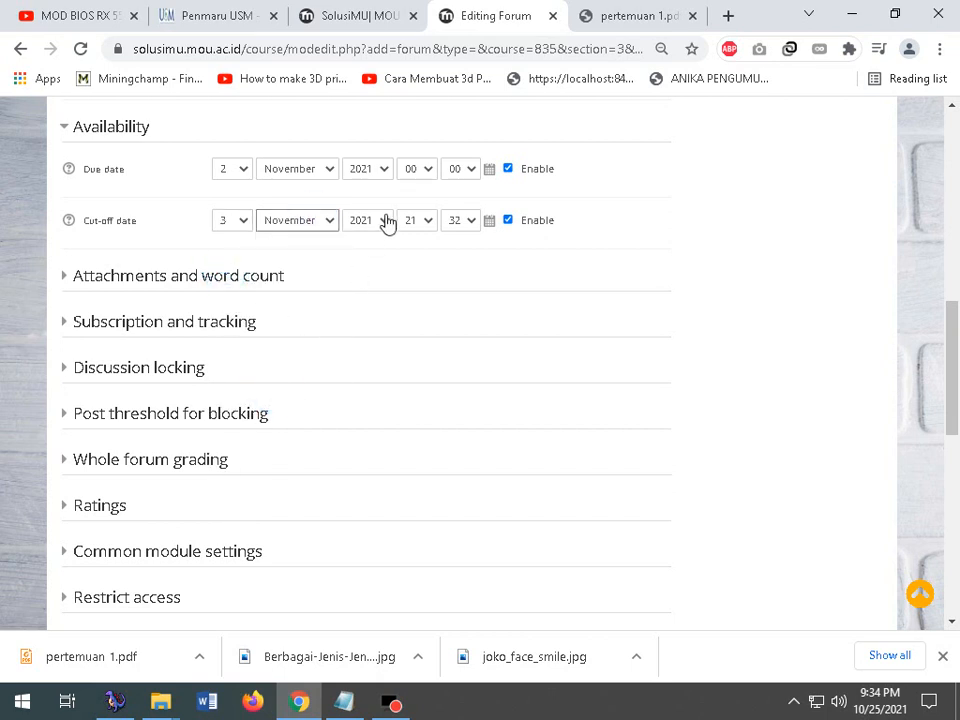
# - Set the time of the cut-off date to 00:00 and disable the cut-off date
pyautogui.click(428, 221)
pyautogui.moveTo(428, 305); pyautogui.dragTo(424, 253)
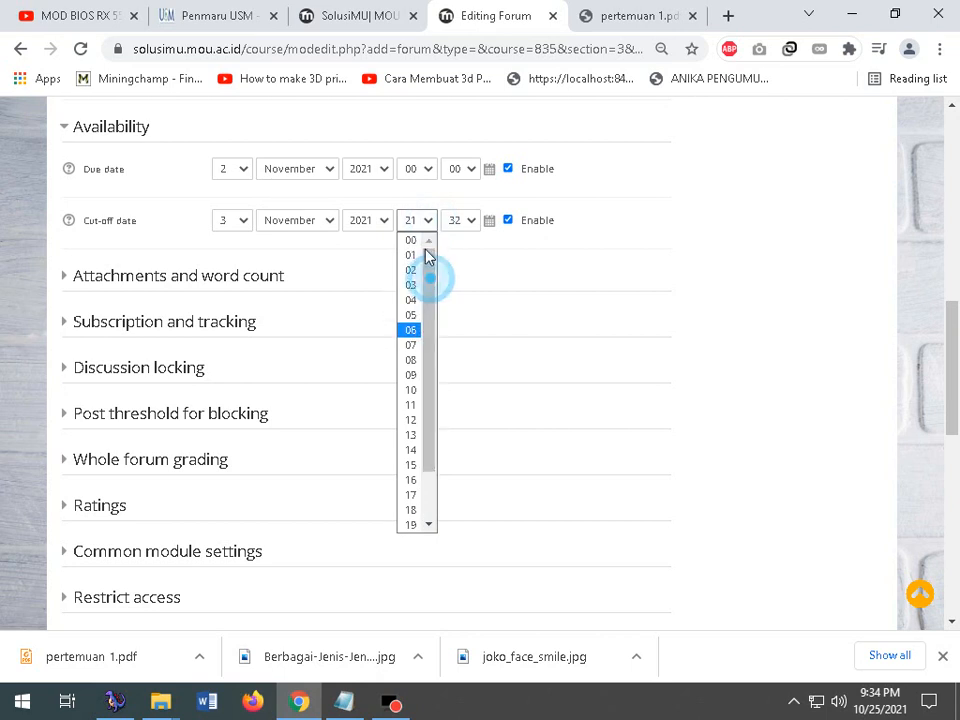
pyautogui.click(410, 240)
pyautogui.click(460, 221)
pyautogui.scroll(1, 458, 268)
pyautogui.moveTo(475, 325); pyautogui.dragTo(470, 238)
pyautogui.click(454, 242)
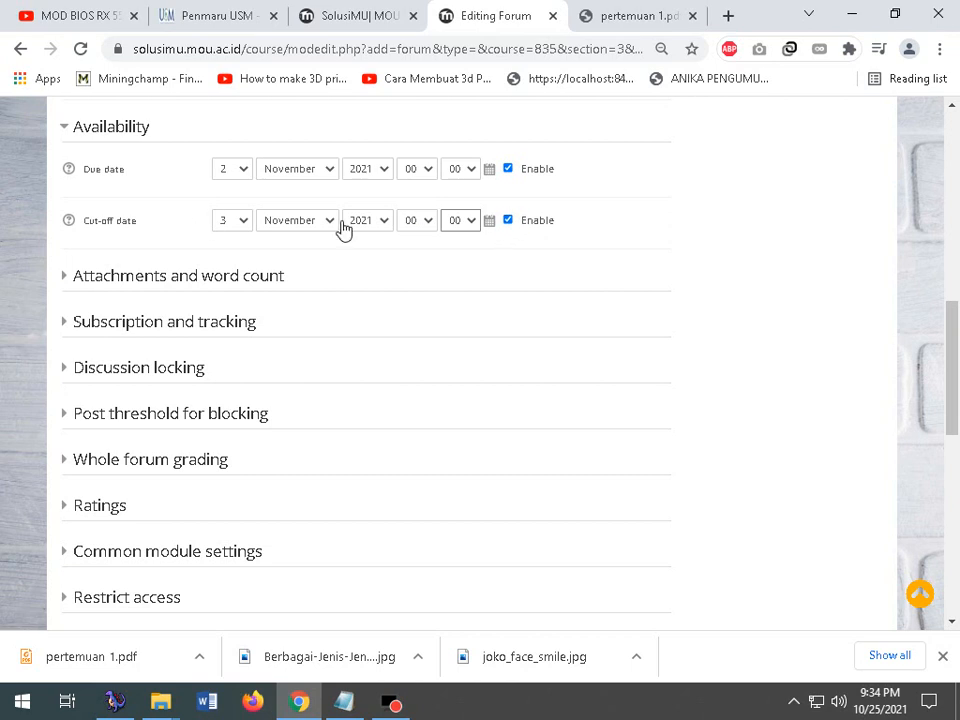
pyautogui.click(508, 221)
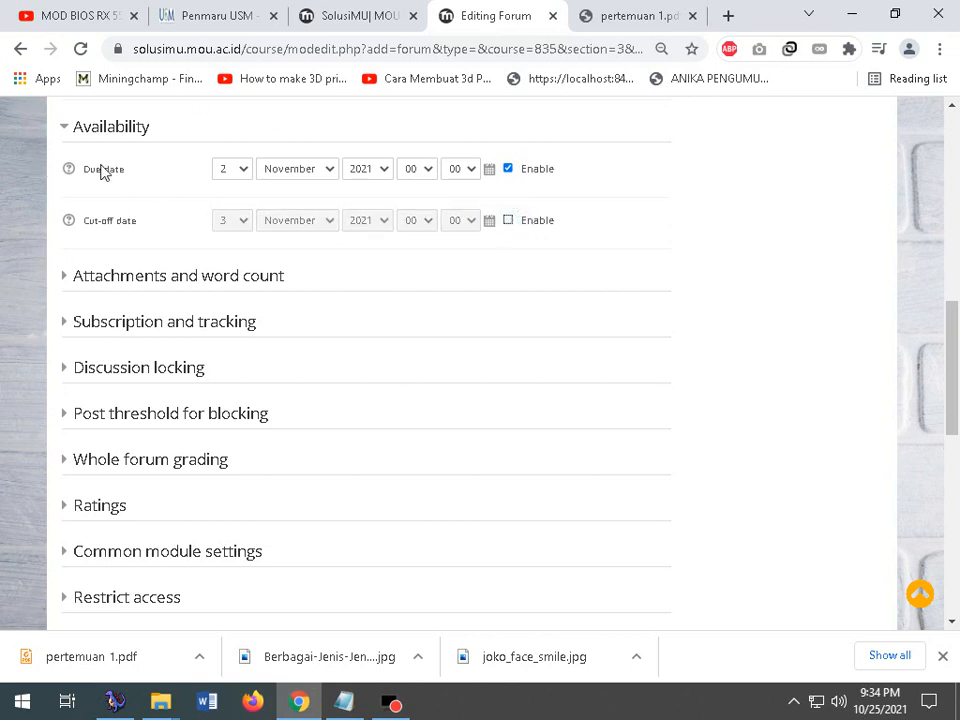
pyautogui.moveTo(128, 176); pyautogui.dragTo(90, 171)
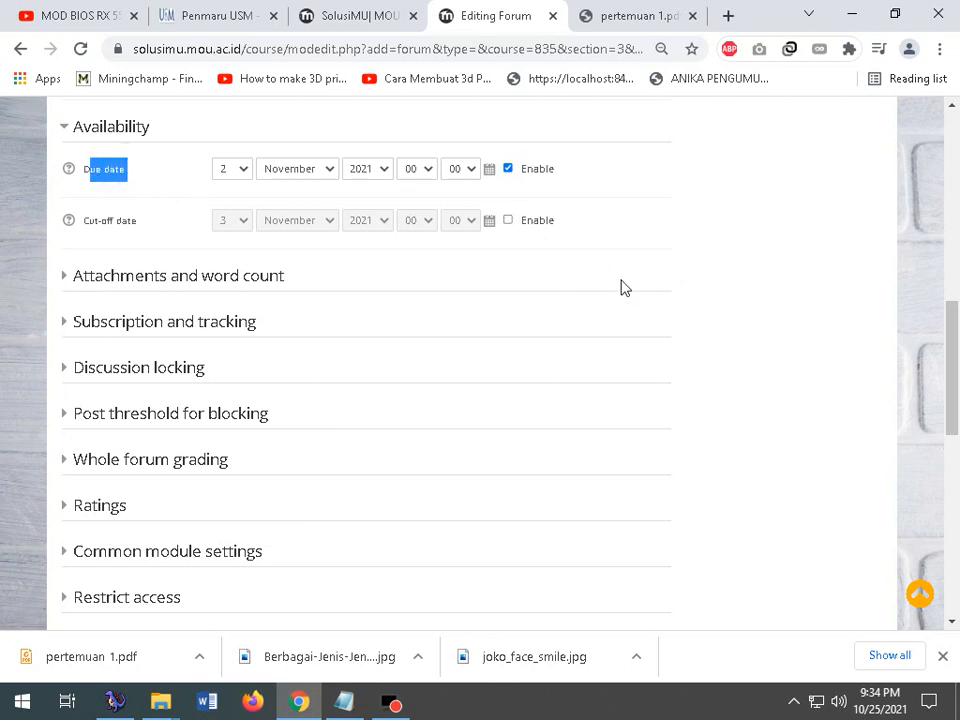
# - Set the forum's maximum attachment size to "Uploads are not allowed"
pyautogui.click(68, 279)
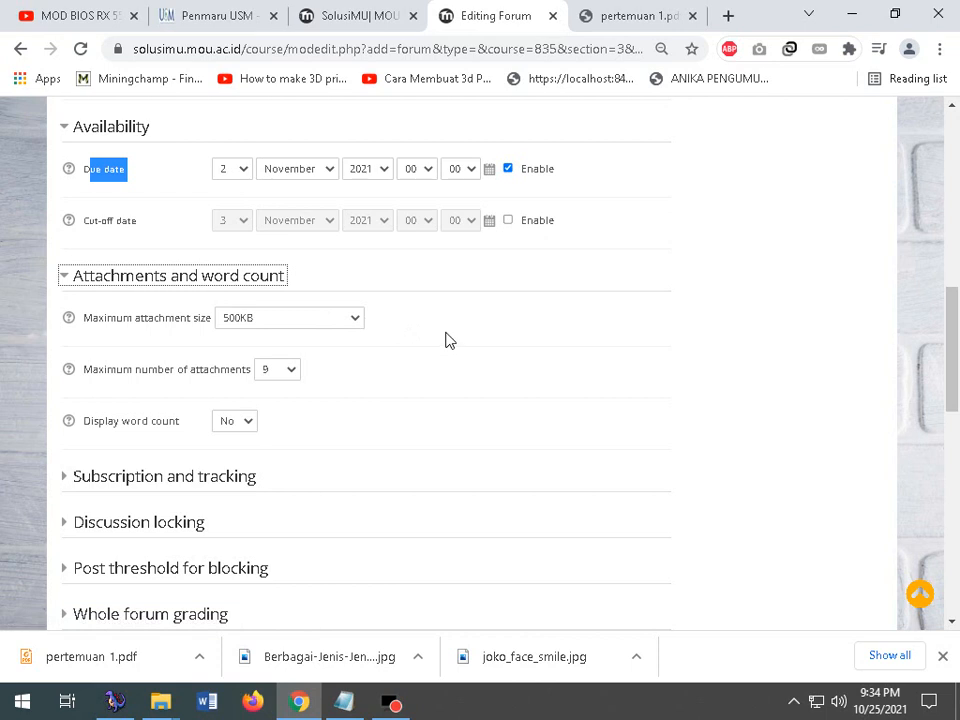
pyautogui.scroll(-1, 448, 341)
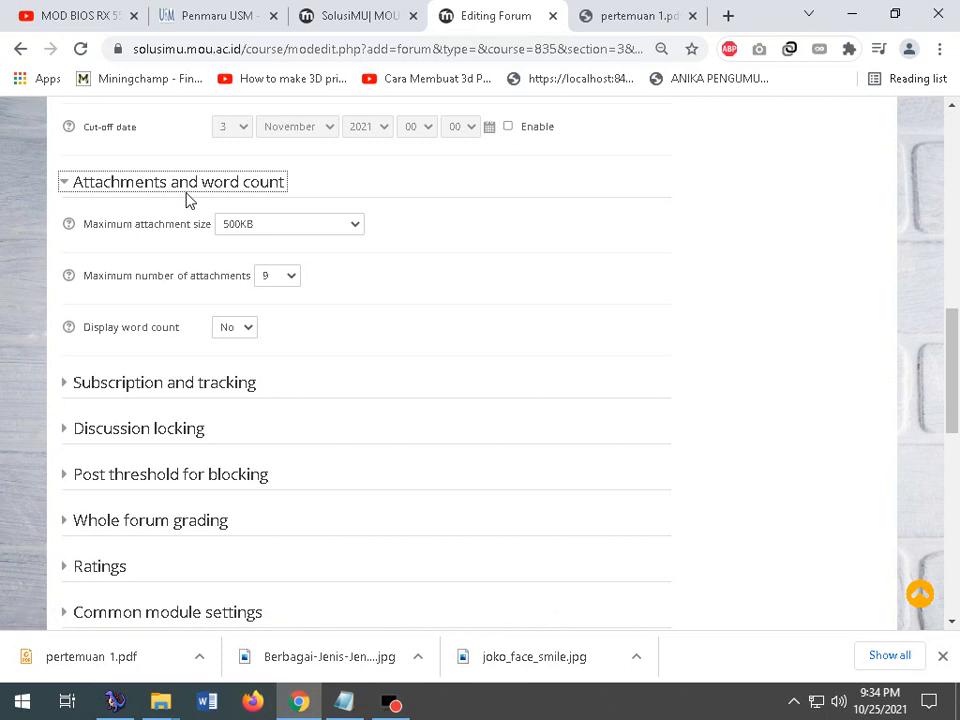
pyautogui.click(318, 227)
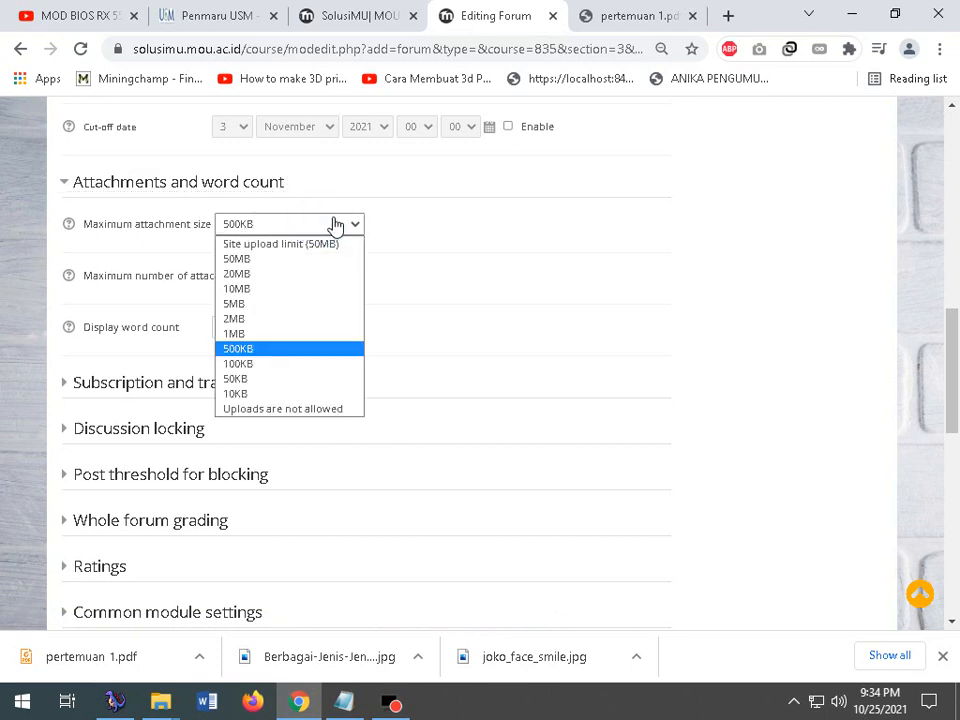
pyautogui.click(332, 222)
pyautogui.click(332, 218)
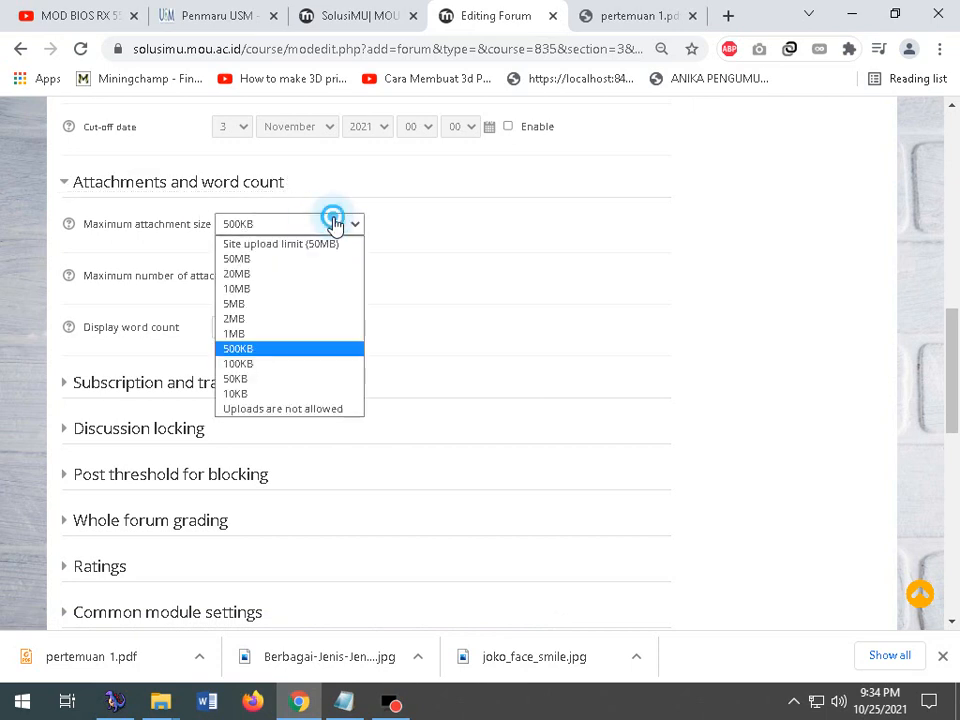
pyautogui.click(277, 408)
pyautogui.click(291, 276)
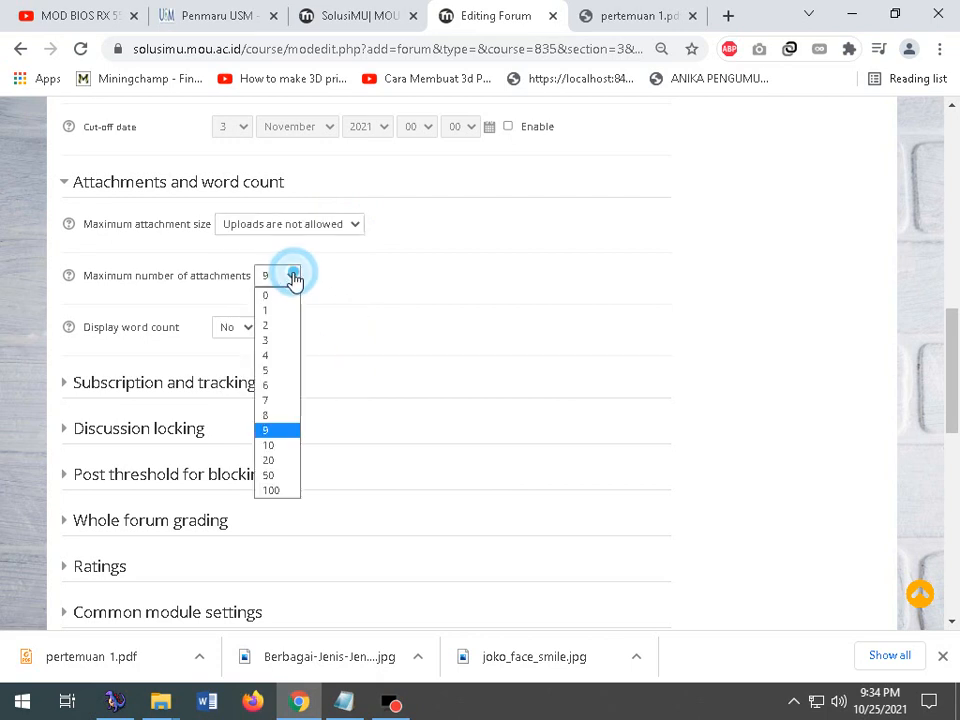
pyautogui.click(292, 278)
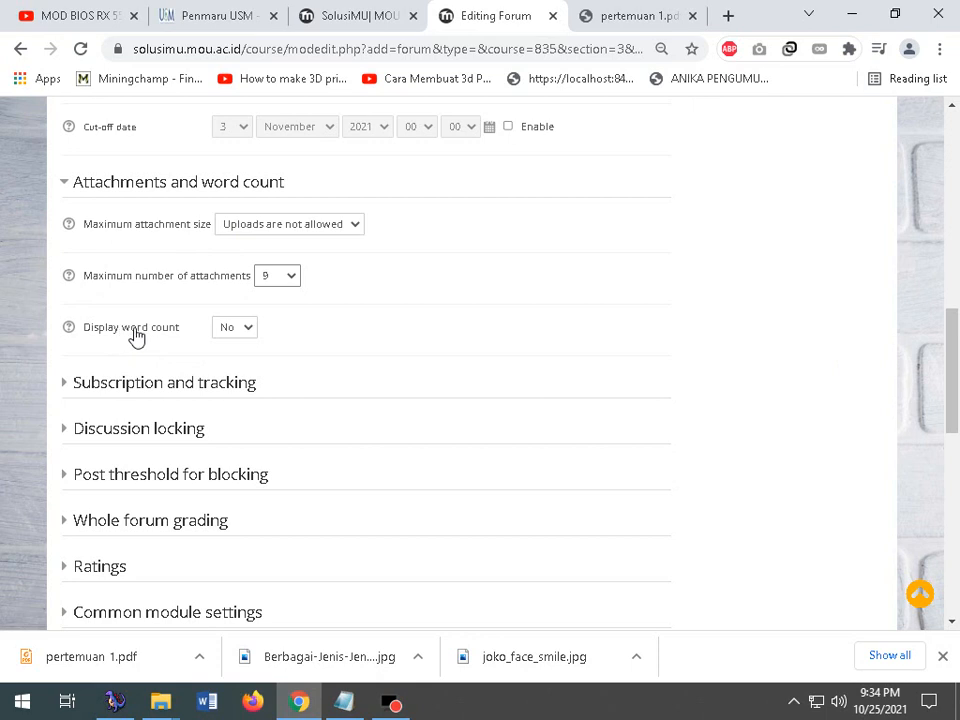
# - Switch the forum's word count display to Yes and back to No
pyautogui.click(249, 334)
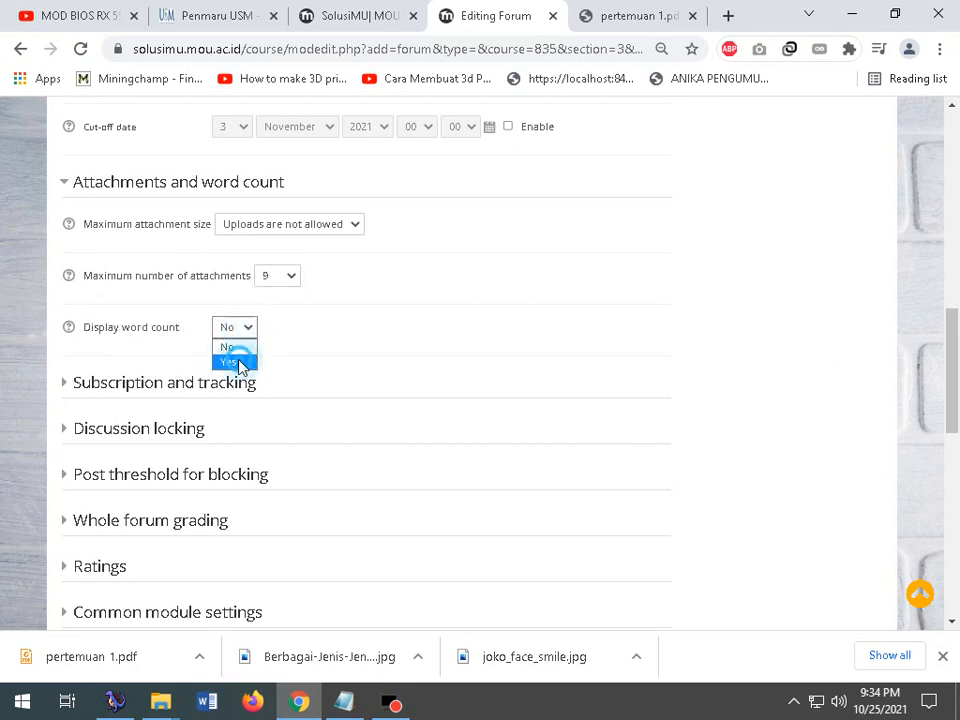
pyautogui.click(240, 363)
pyautogui.click(249, 331)
pyautogui.click(245, 346)
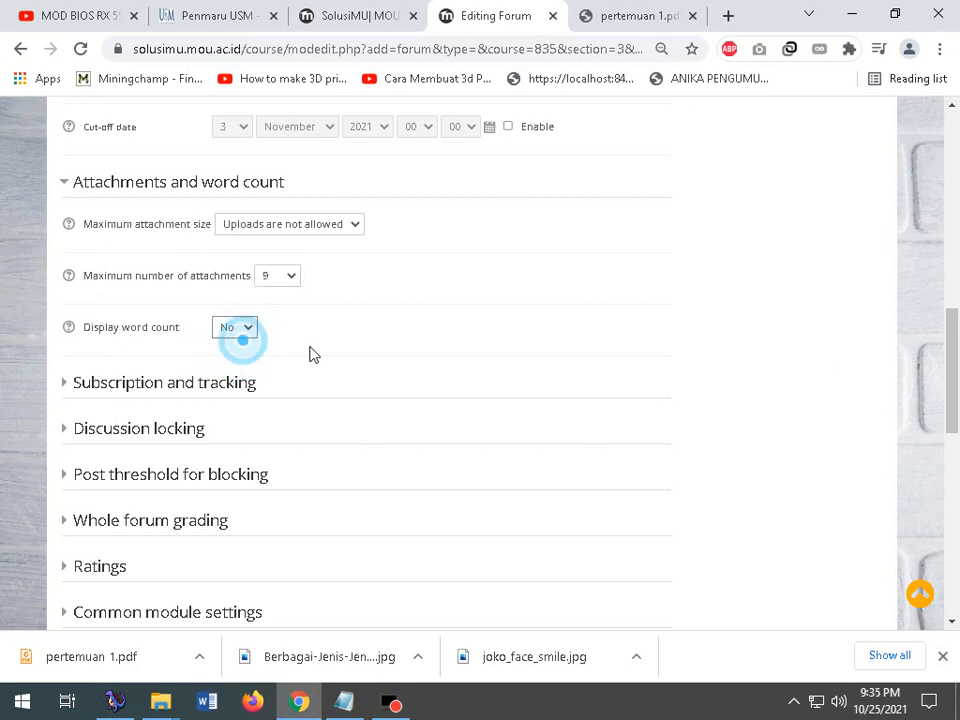
# - Review the forum's settings for subscription and tracking, discussion locking, and the post threshold for blocking
pyautogui.scroll(-2, 311, 350)
pyautogui.click(61, 196)
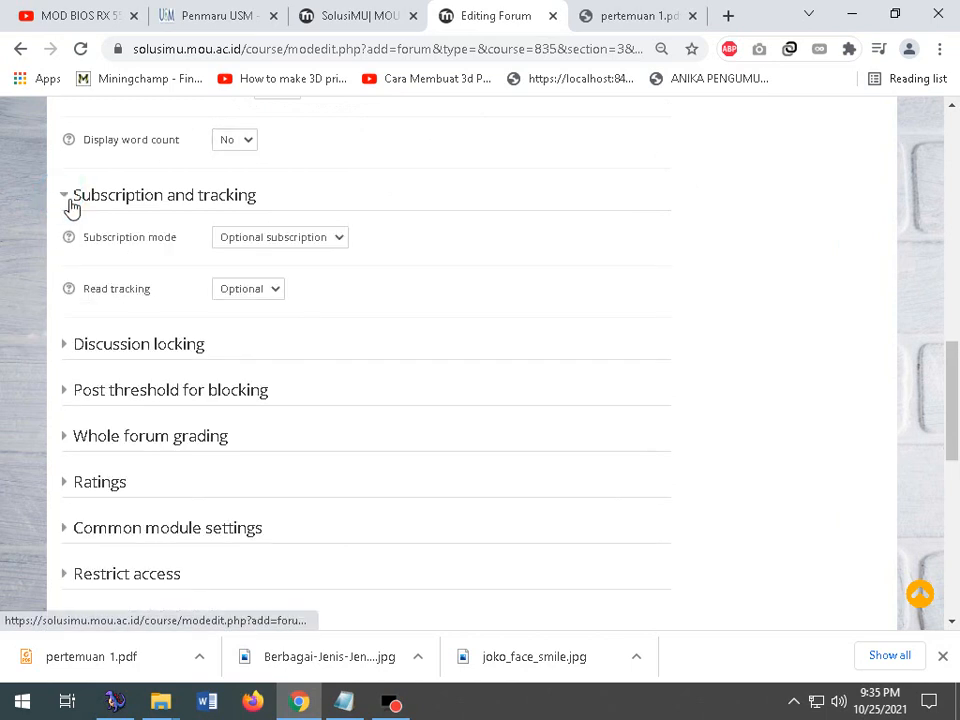
pyautogui.click(272, 288)
pyautogui.click(272, 288)
pyautogui.click(69, 344)
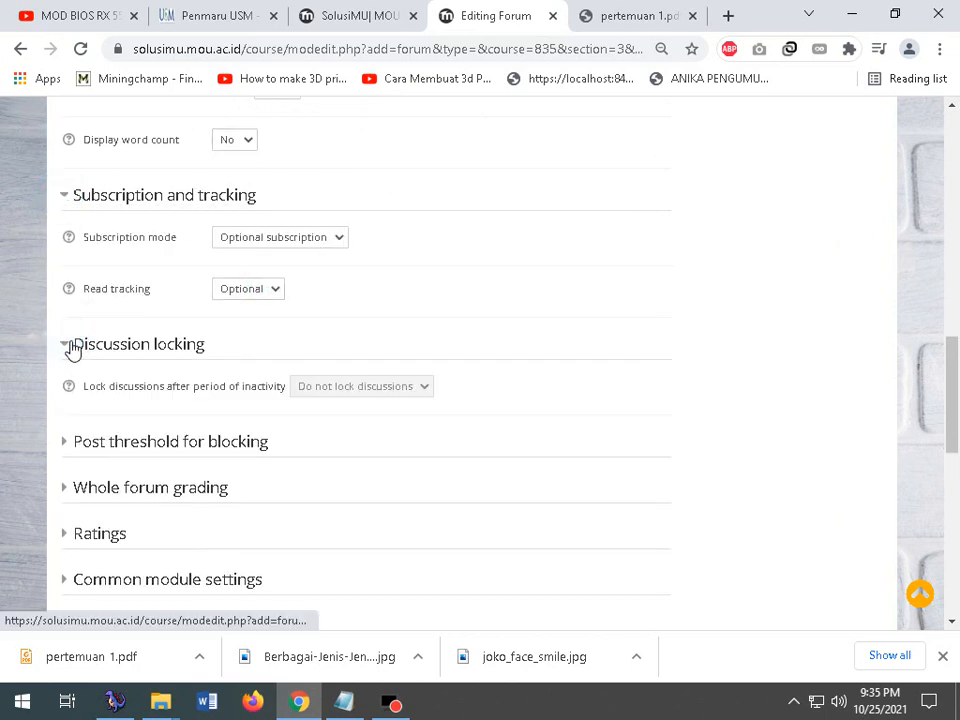
pyautogui.scroll(-1, 72, 348)
pyautogui.click(64, 349)
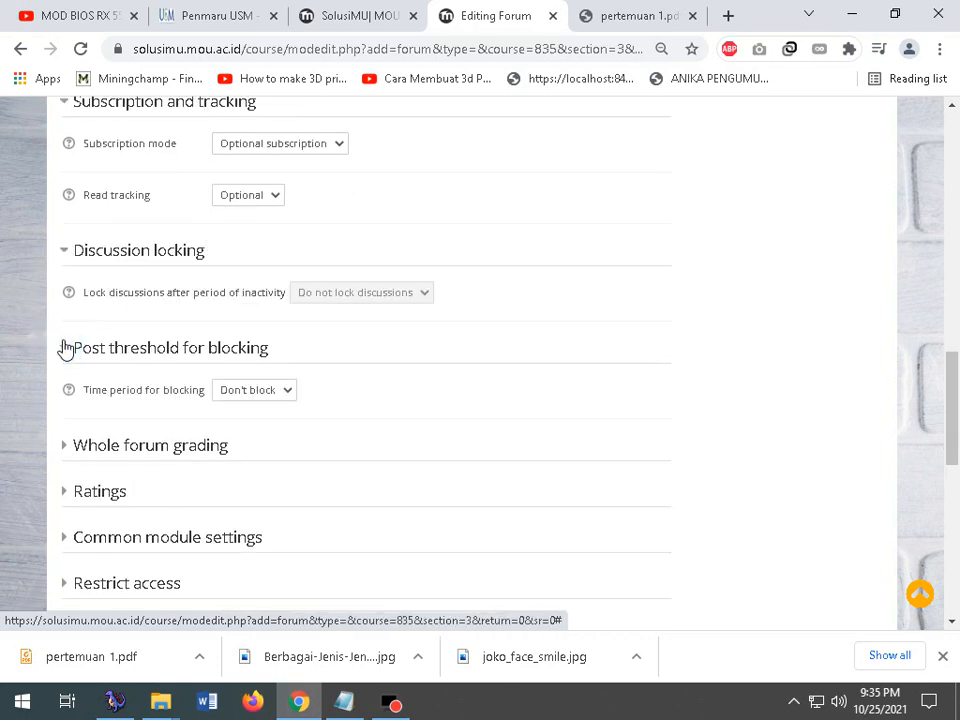
# - Switch the whole forum grade type to Scale and change it to Point
pyautogui.scroll(-1, 65, 348)
pyautogui.click(65, 352)
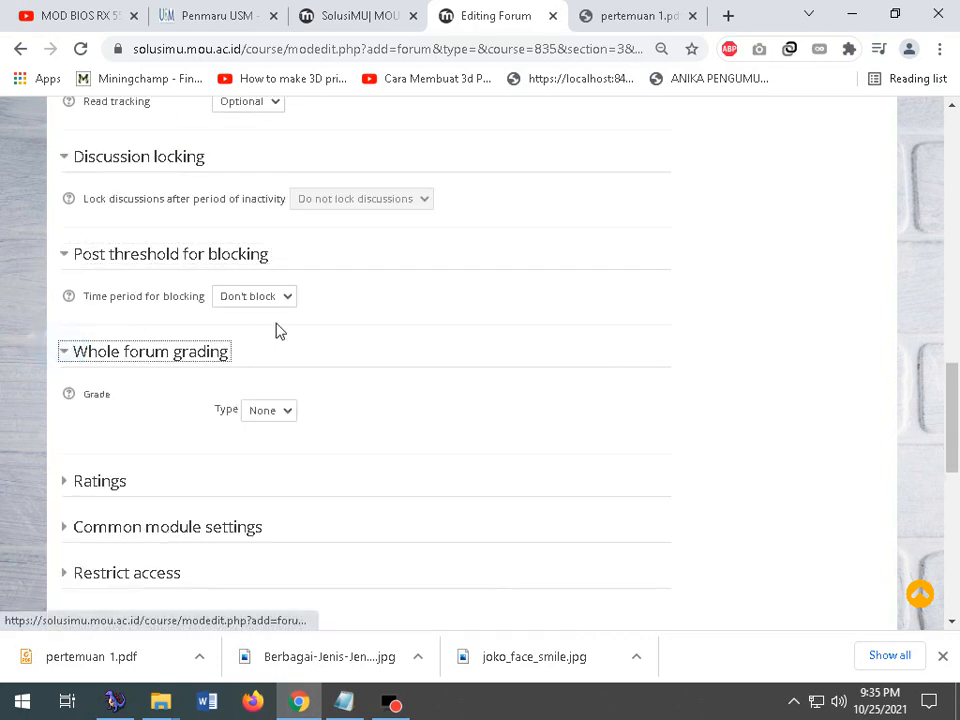
pyautogui.scroll(-1, 290, 330)
pyautogui.scroll(-1, 313, 327)
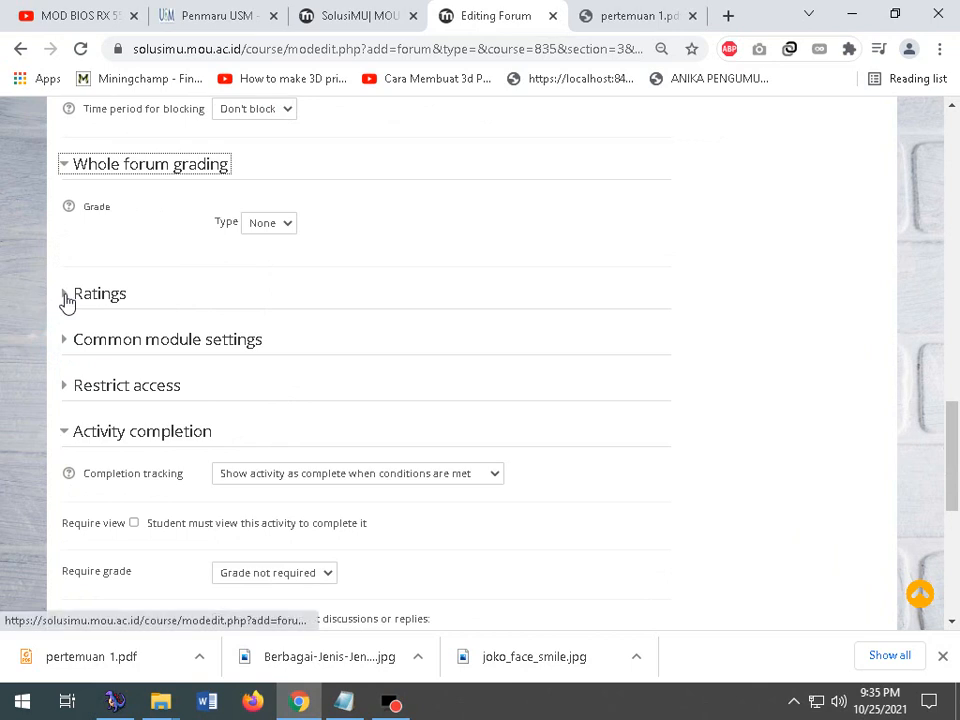
pyautogui.click(289, 224)
pyautogui.click(291, 222)
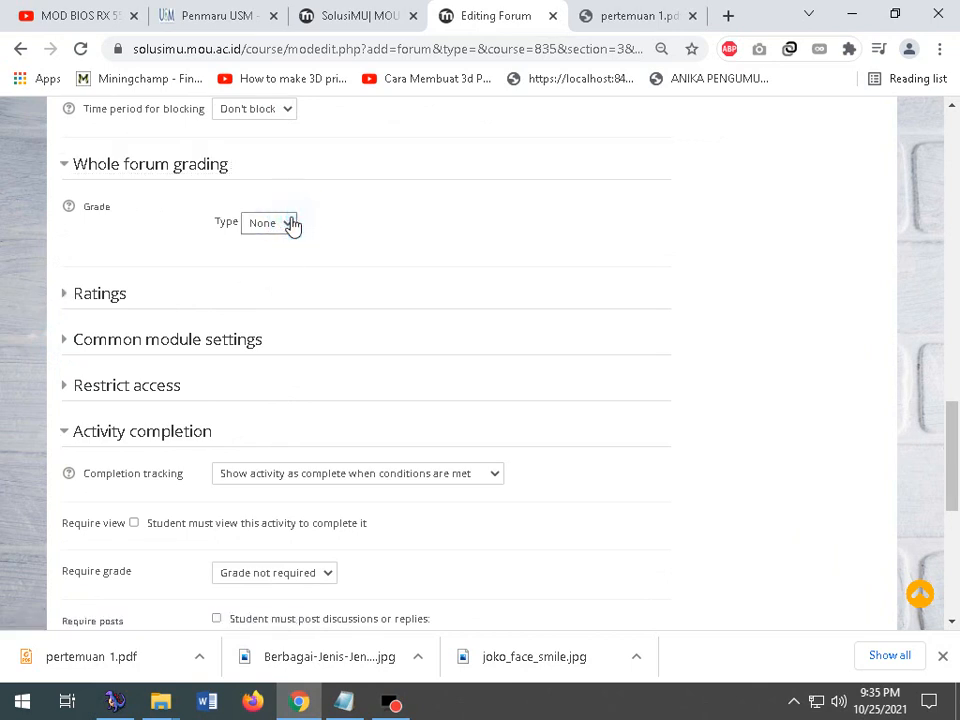
pyautogui.click(290, 222)
pyautogui.click(266, 258)
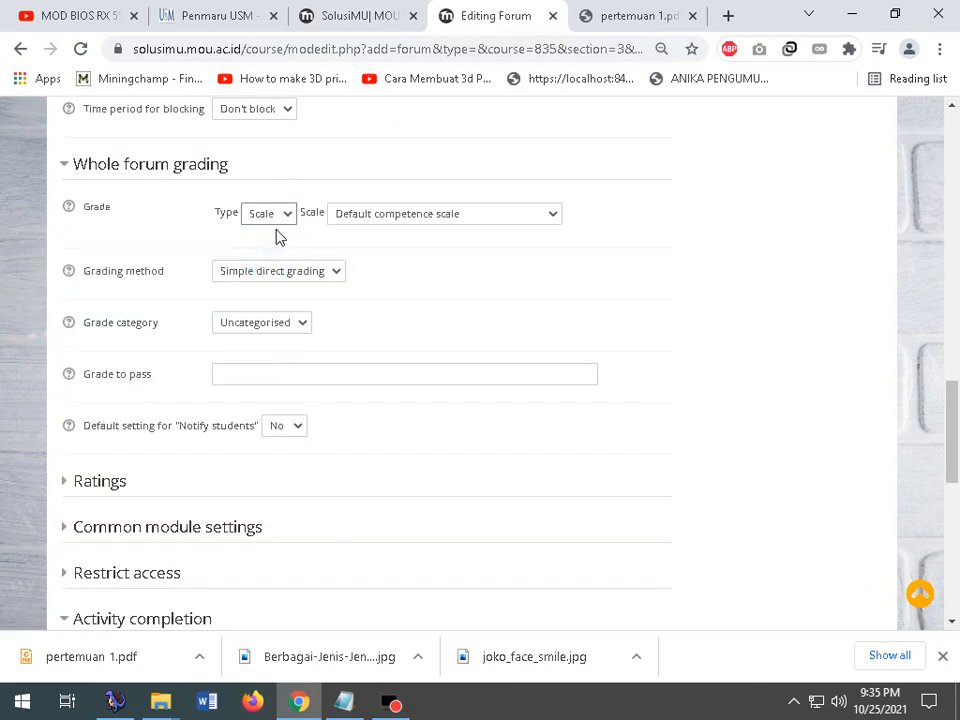
pyautogui.click(284, 214)
pyautogui.click(273, 264)
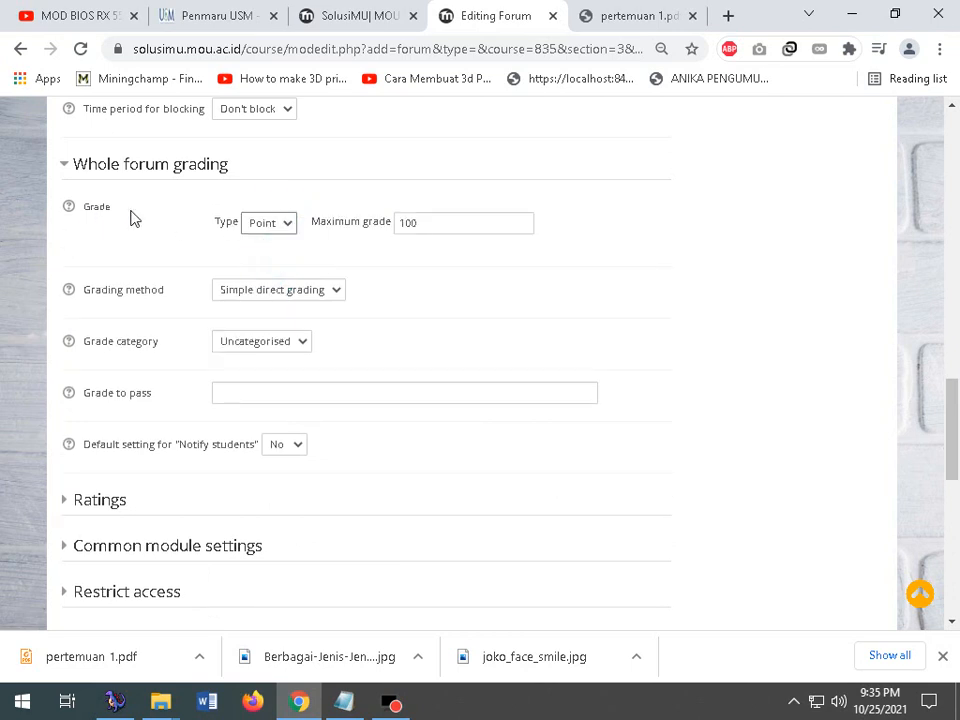
pyautogui.click(268, 224)
pyautogui.click(262, 272)
# - Select Simple direct grading as the grading method for the whole forum grade
pyautogui.doubleClick(444, 222)
pyautogui.click(333, 289)
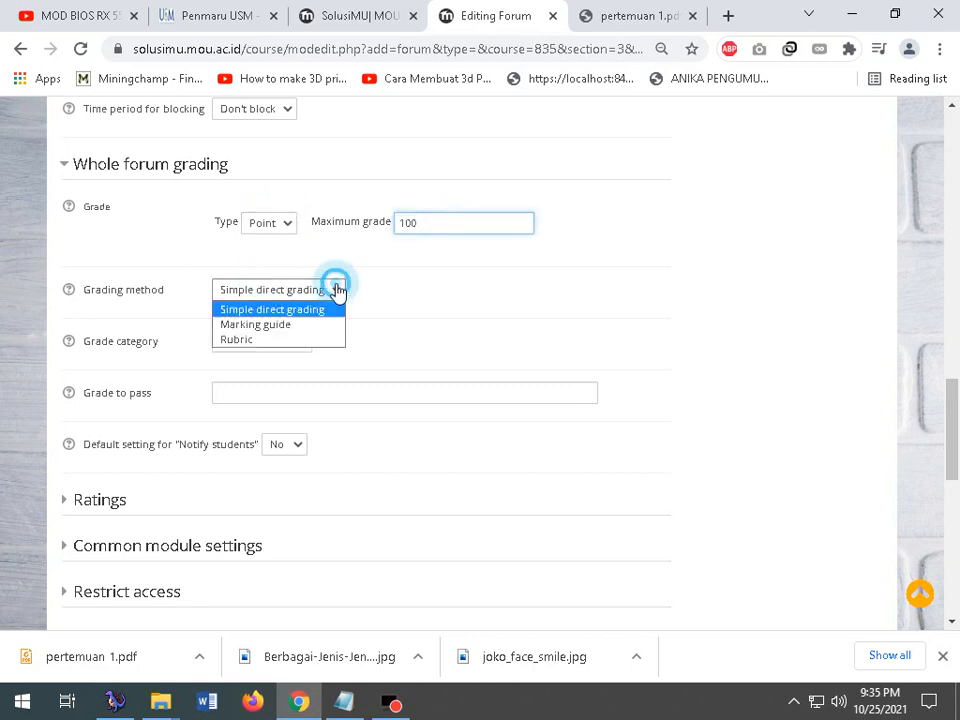
pyautogui.click(315, 310)
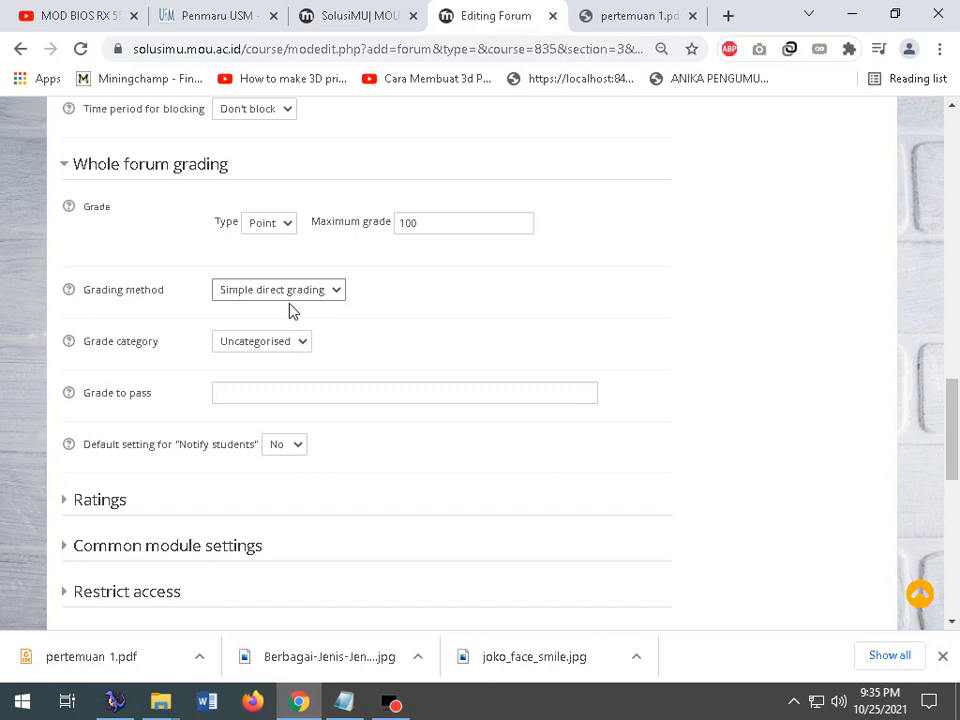
# - Review the whole forum grading options, including maximum grade, grade category, grade to pass and student notification
pyautogui.scroll(-2, 290, 311)
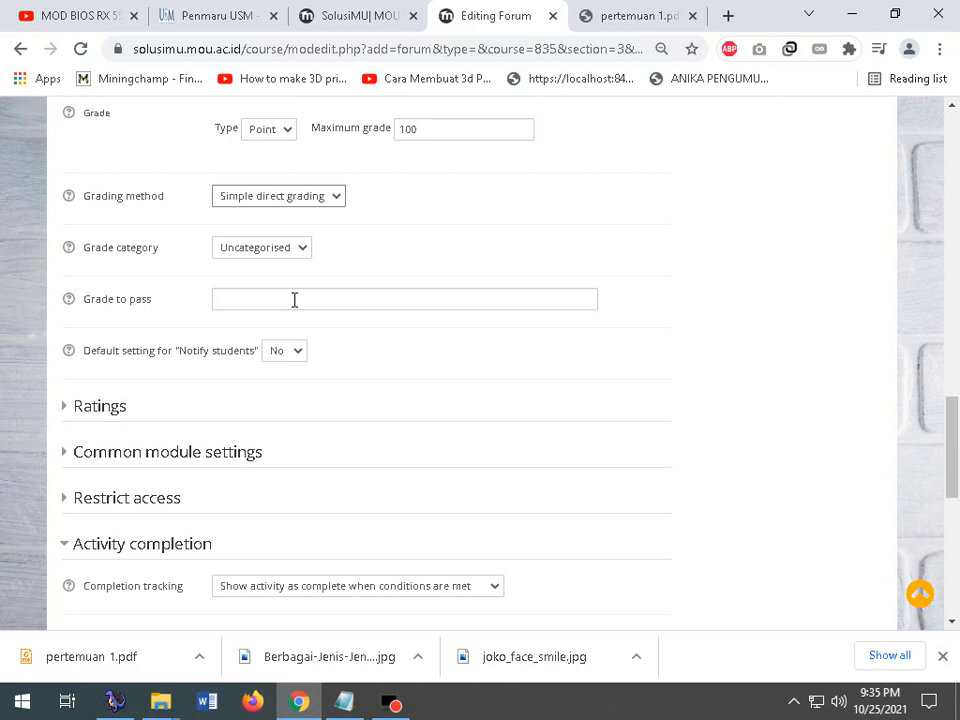
pyautogui.doubleClick(446, 118)
pyautogui.scroll(-2, 268, 288)
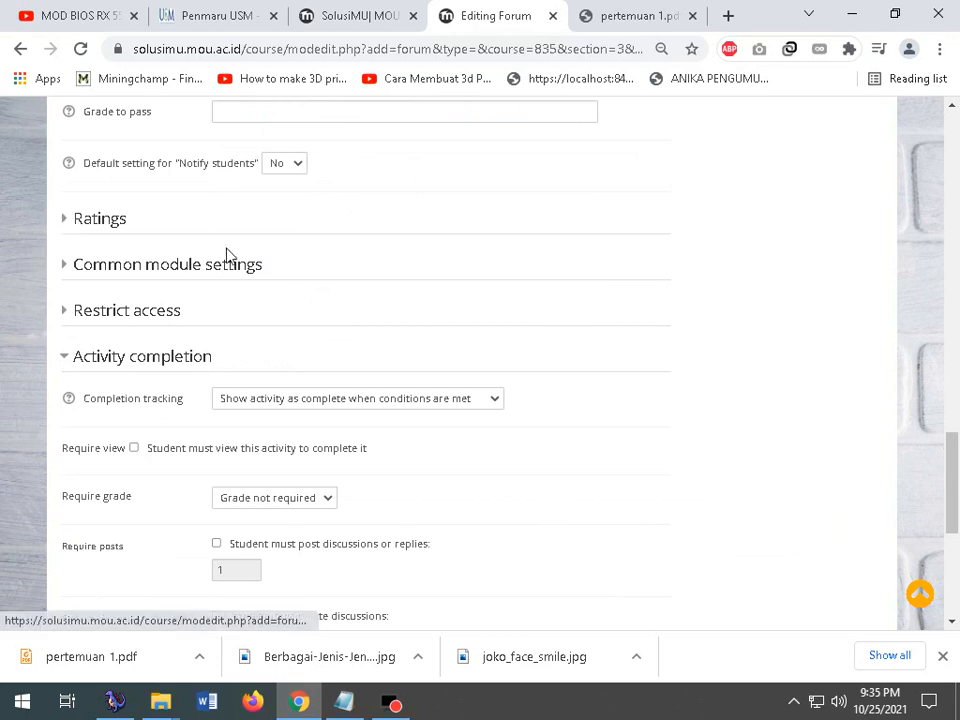
pyautogui.scroll(3, 227, 255)
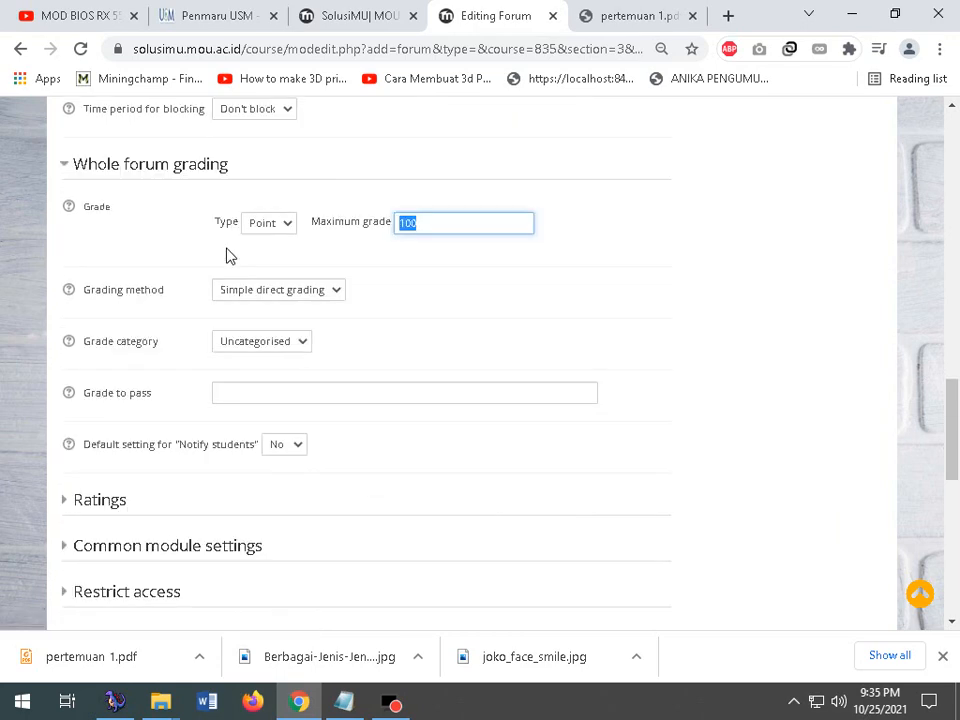
pyautogui.click(446, 219)
pyautogui.scroll(-1, 187, 311)
pyautogui.scroll(-1, 187, 311)
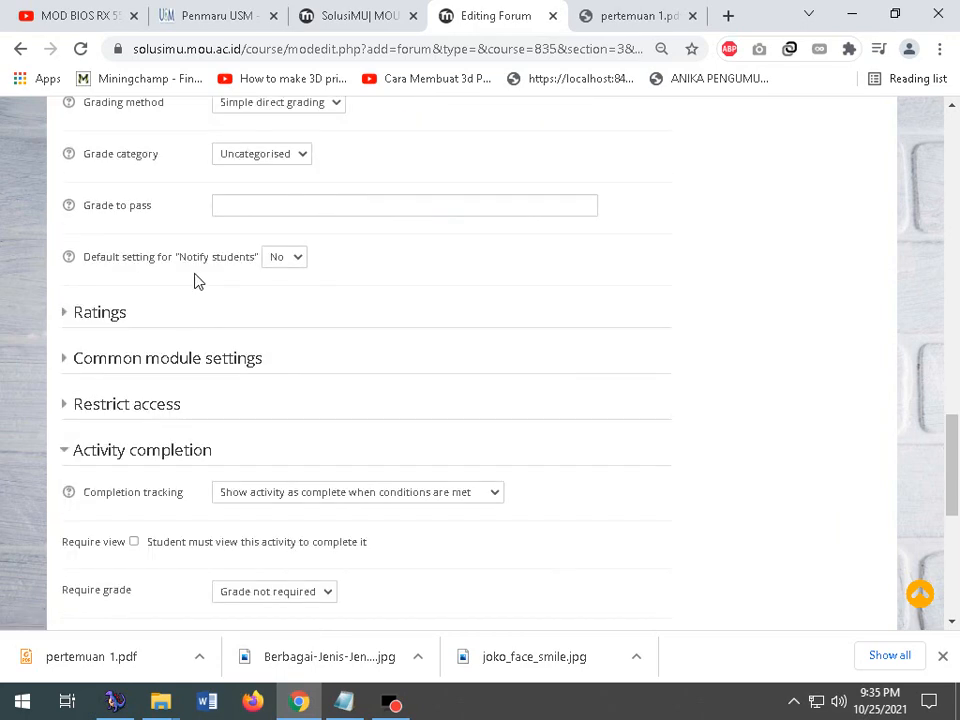
# - Examine the available aggregate types in the forum's ratings settings
pyautogui.click(63, 315)
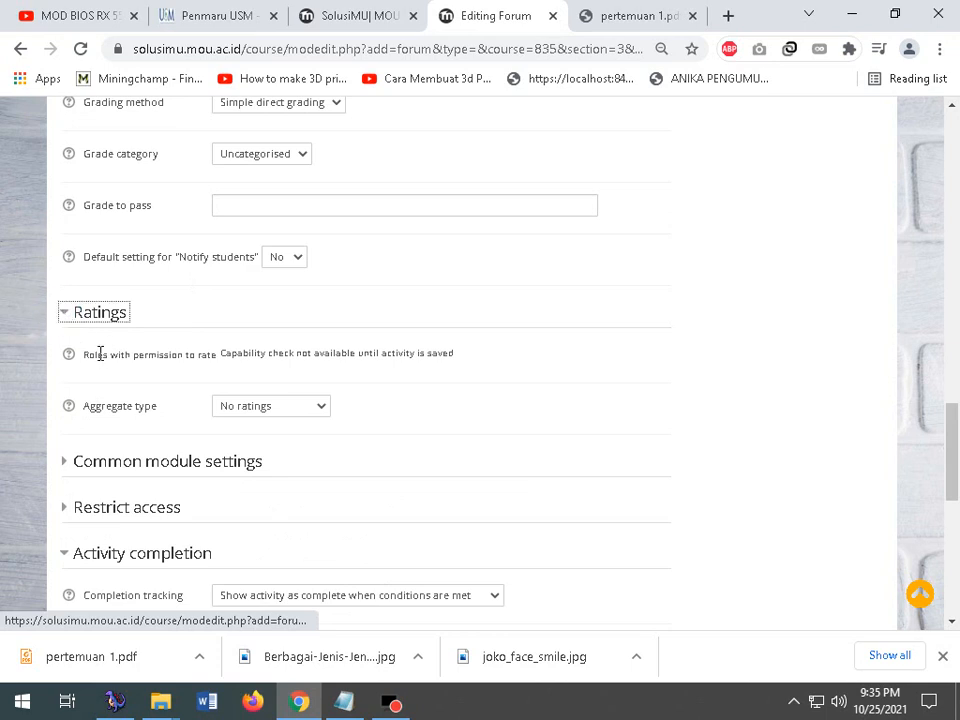
pyautogui.scroll(-1, 253, 317)
pyautogui.click(268, 314)
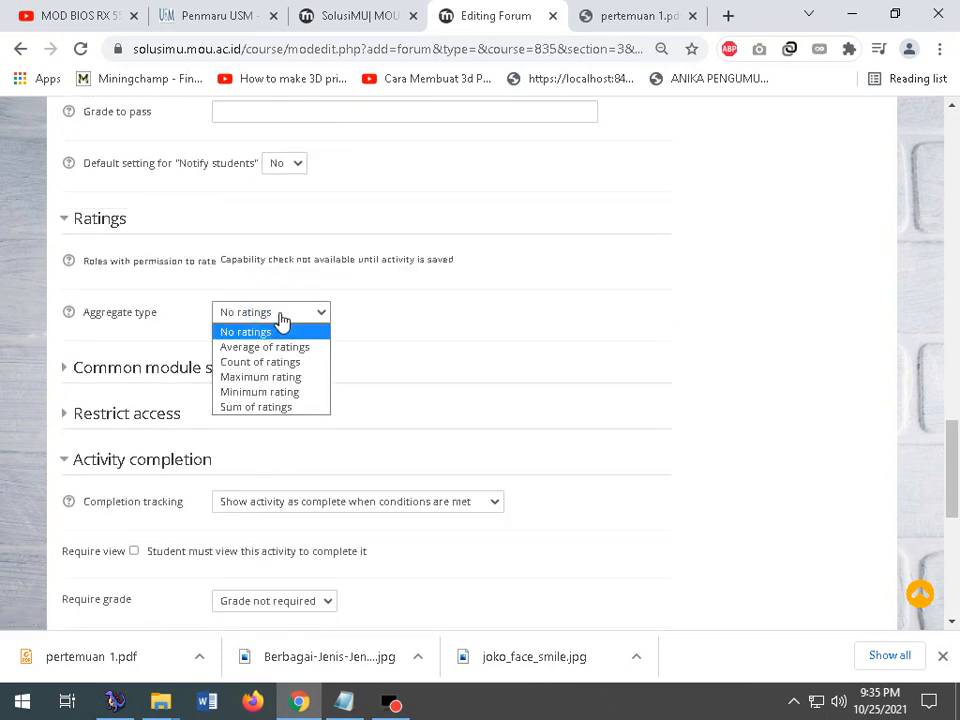
pyautogui.click(281, 316)
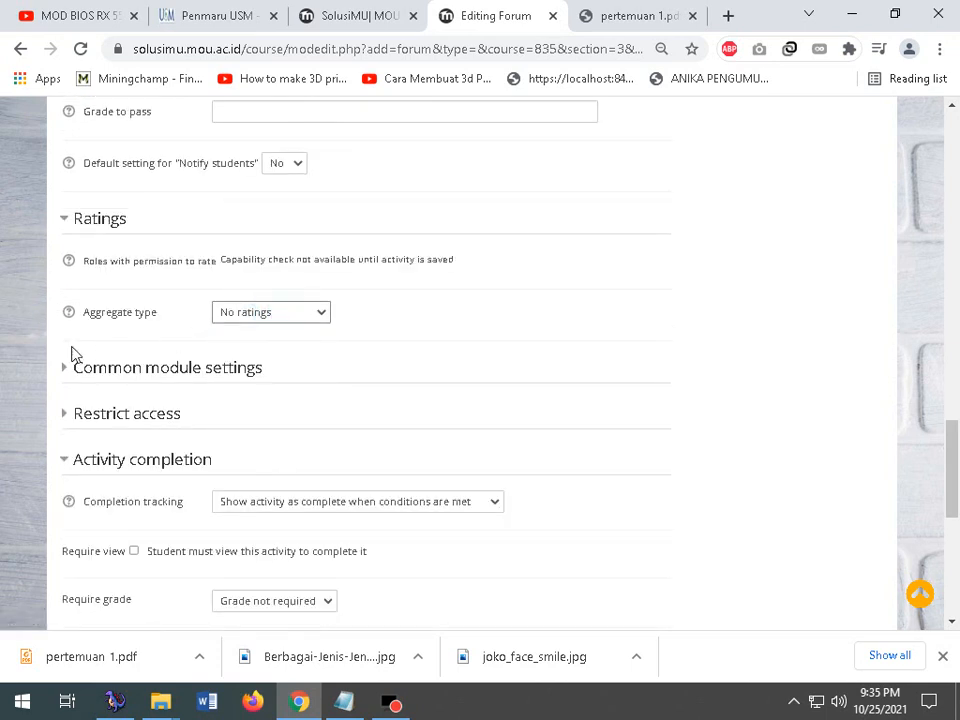
# - Expand the common module and access restriction settings for review, and save the forum, returning to the course
pyautogui.click(65, 369)
pyautogui.scroll(-2, 67, 372)
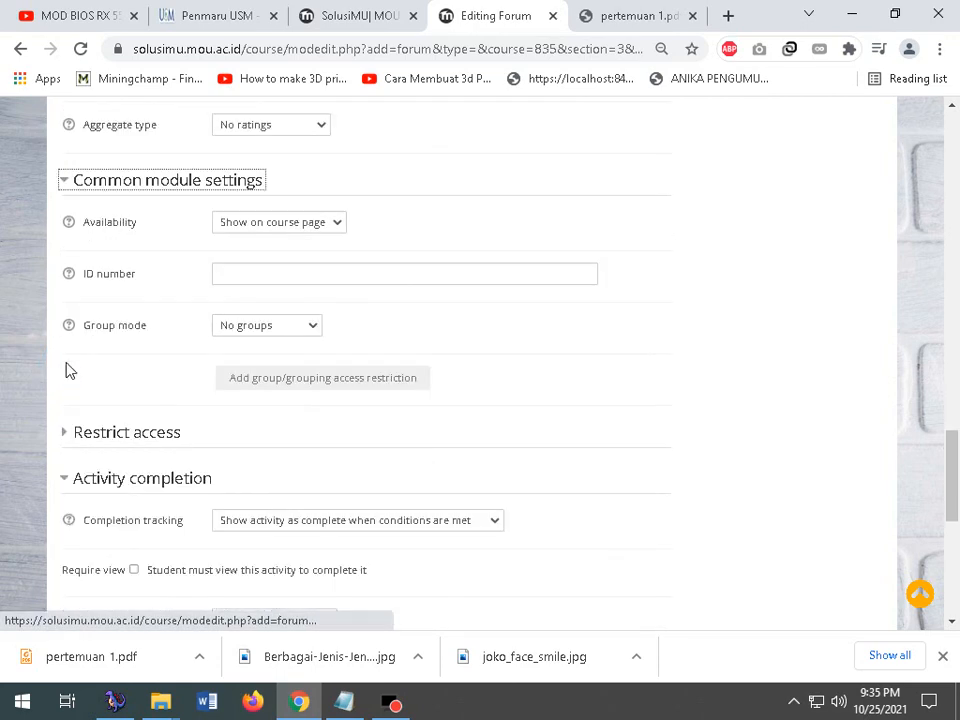
pyautogui.click(62, 437)
pyautogui.scroll(-6, 104, 421)
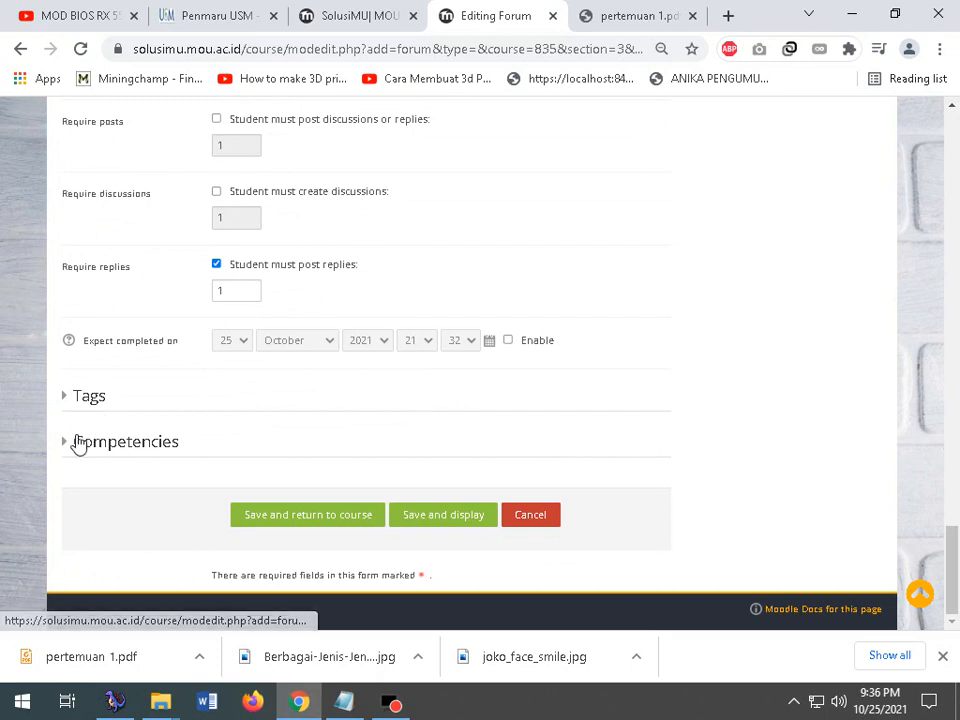
pyautogui.click(331, 522)
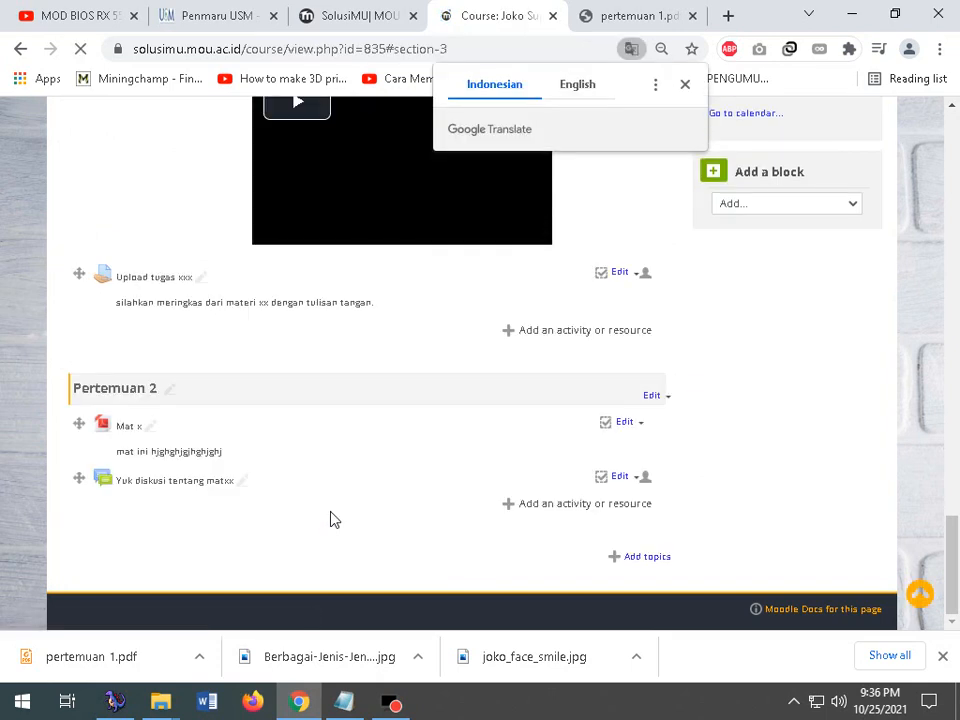
# - Open the new discussion forum in Pertemuan 2 and examine its opening post
pyautogui.click(180, 482)
pyautogui.scroll(-2, 265, 474)
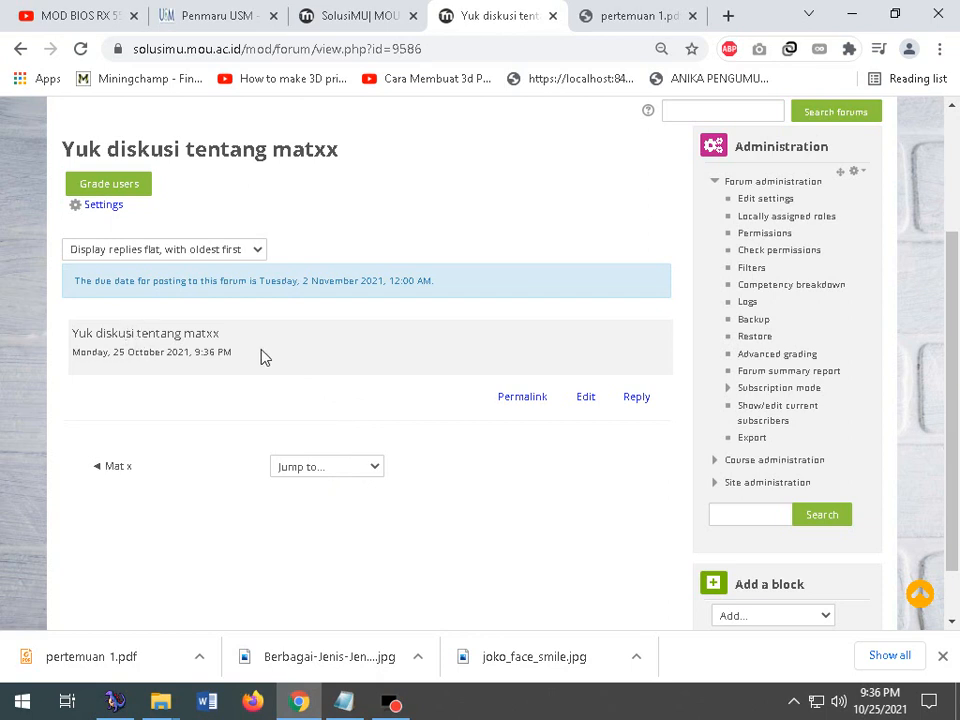
pyautogui.moveTo(249, 345); pyautogui.dragTo(70, 323)
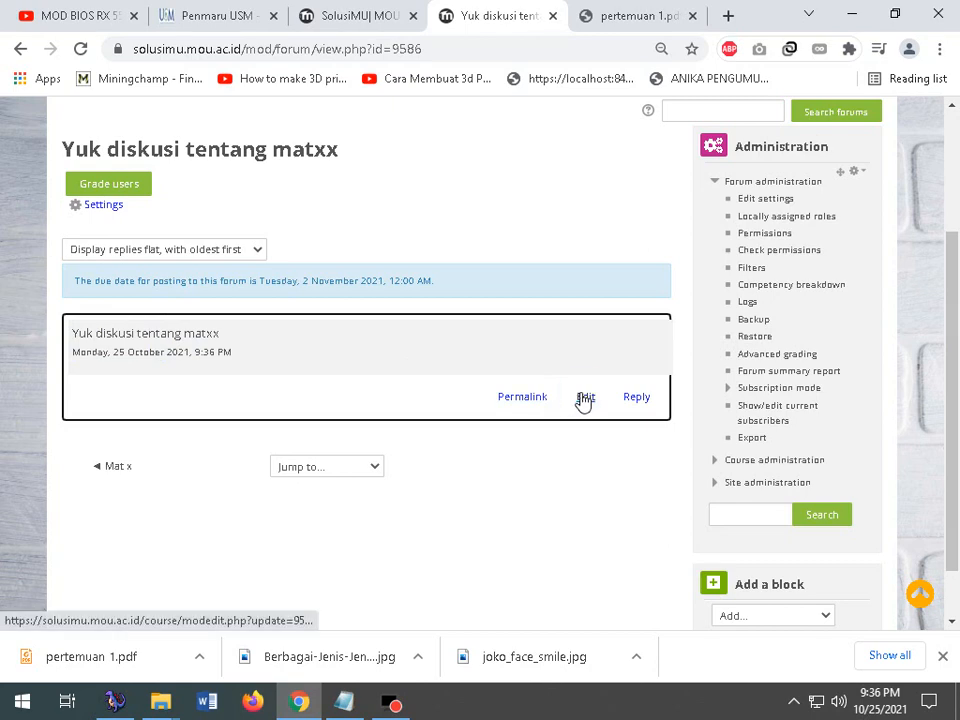
# - Rename the forum as "Yuk diskusi tentang matxx ghjkhjkhjkhjkhjkhjkhkjhk, bagaimana pendapat kalian?" and save it, returning to the course
pyautogui.click(585, 397)
pyautogui.click(392, 416)
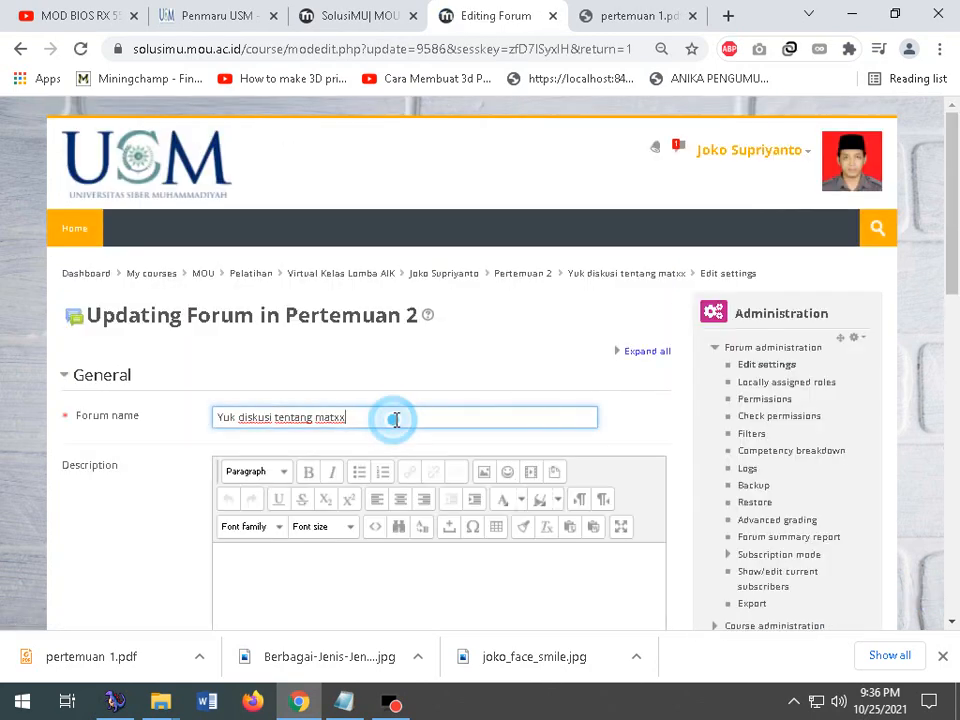
pyautogui.scroll(-2, 443, 423)
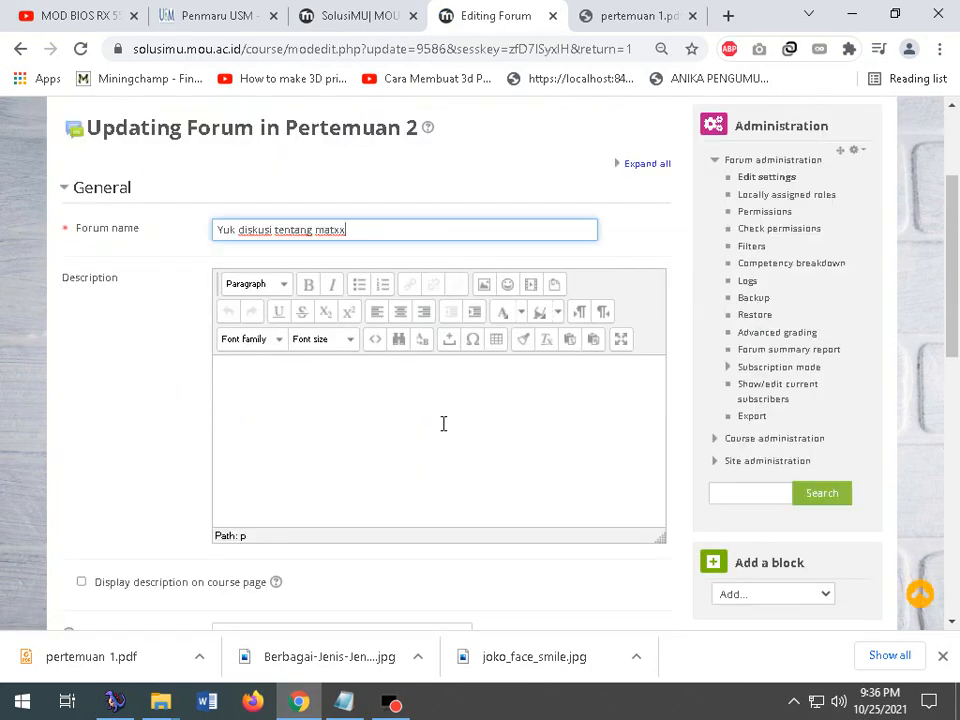
pyautogui.scroll(-1, 443, 423)
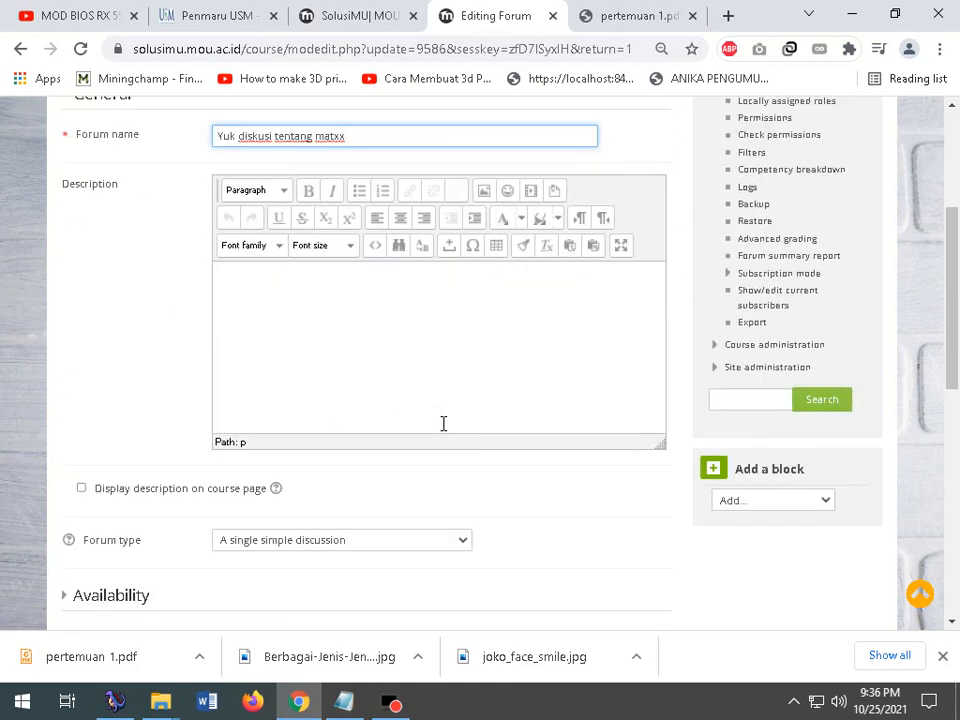
pyautogui.scroll(1, 443, 423)
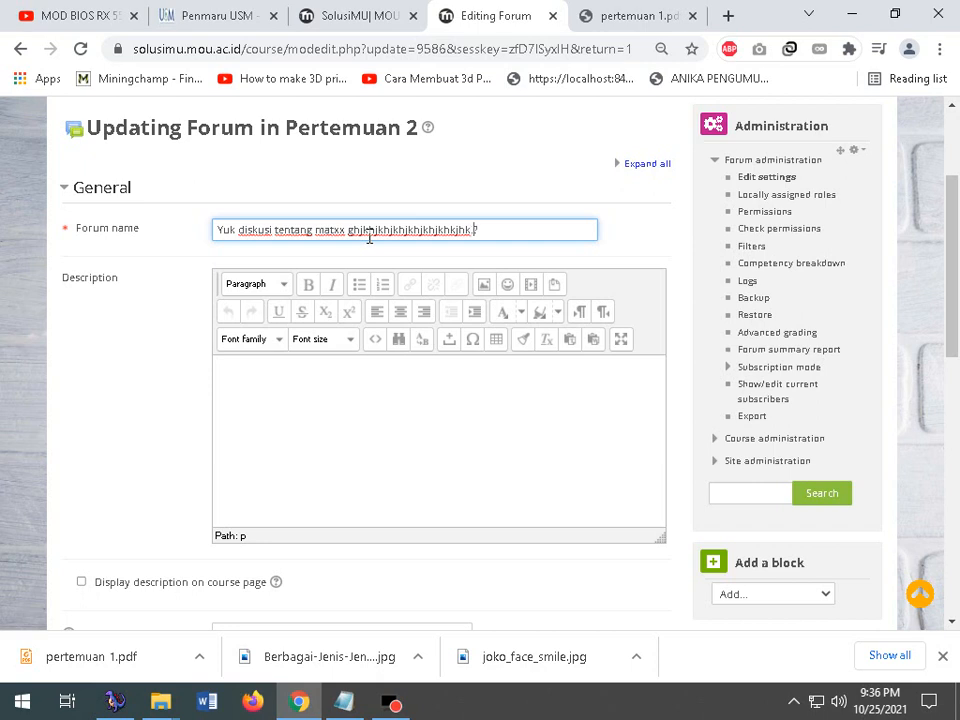
pyautogui.write('bagaimana pendapat')
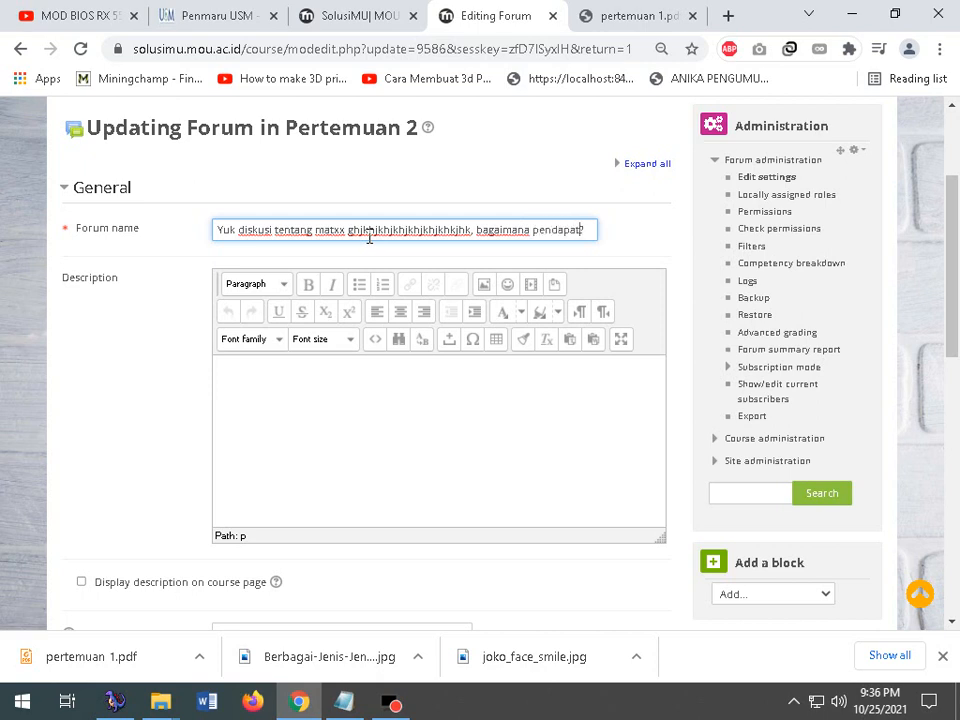
pyautogui.write('alian?')
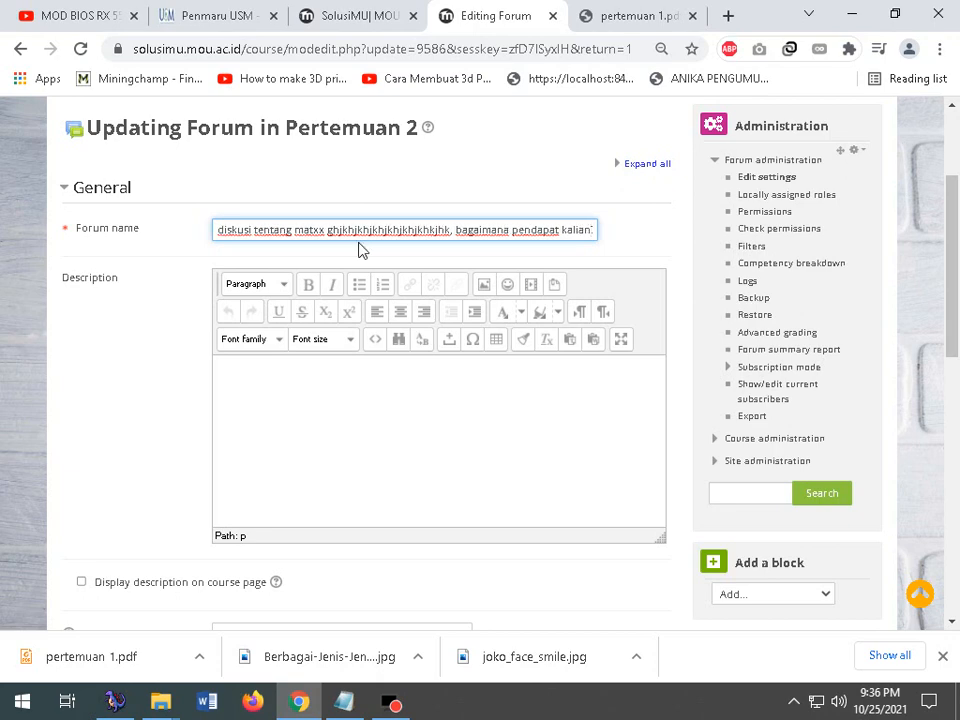
pyautogui.scroll(-10, 354, 375)
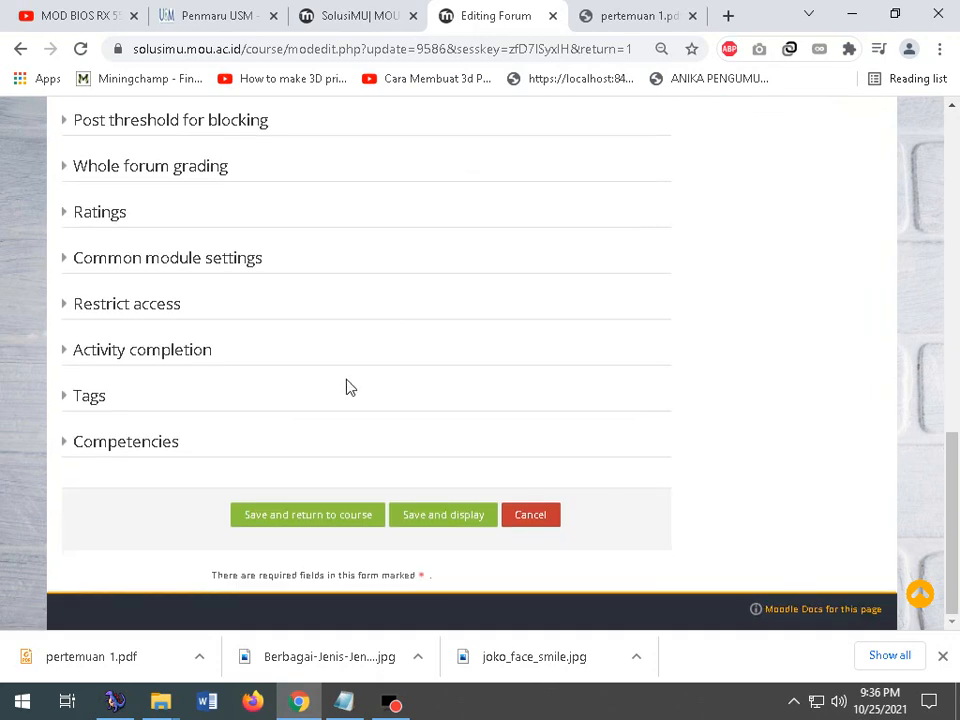
pyautogui.click(332, 515)
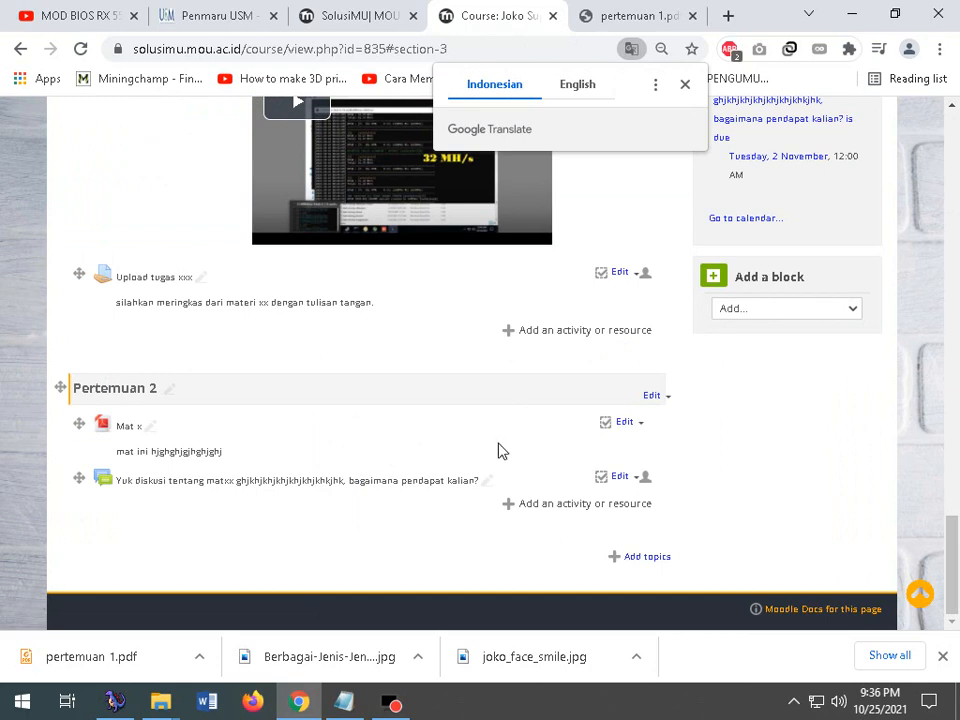
# - Open the renamed forum and bring up the reply form under its opening post to inspect it
pyautogui.click(347, 479)
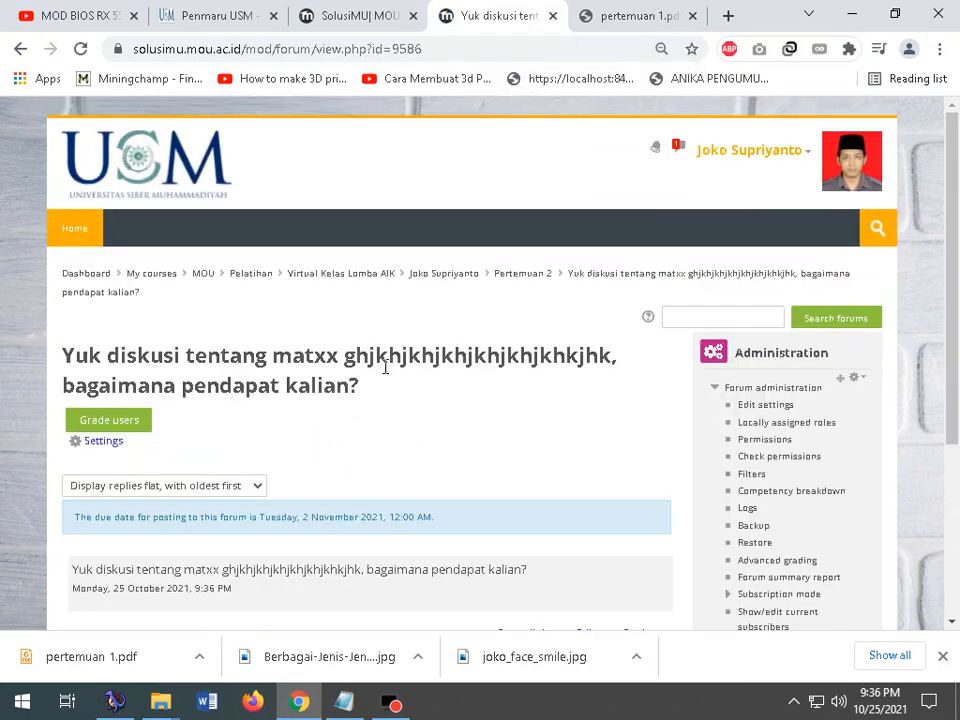
pyautogui.scroll(-3, 386, 364)
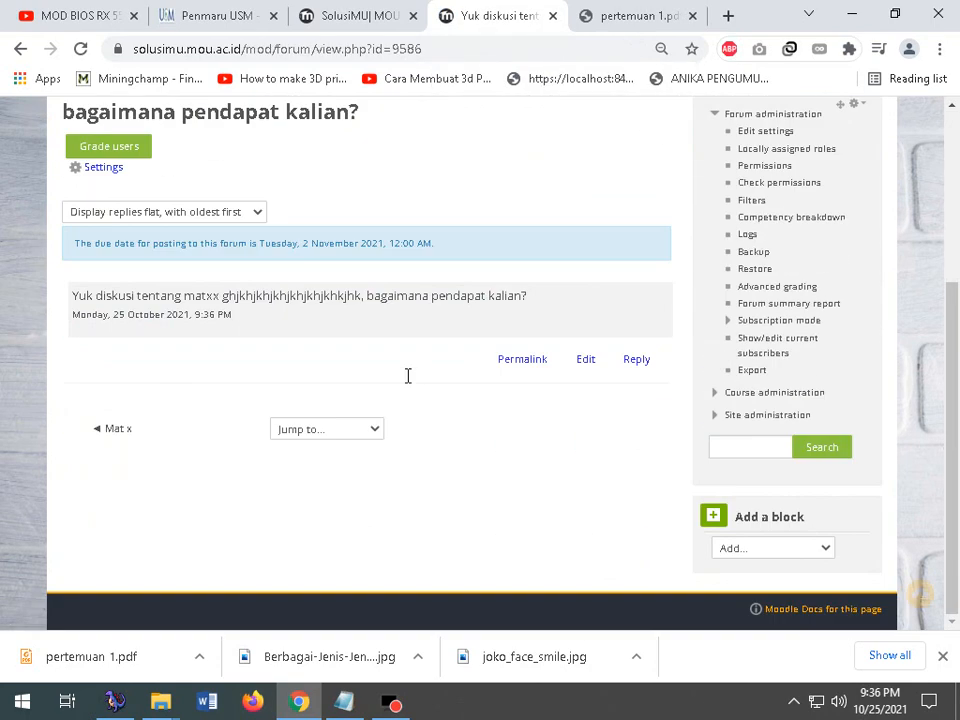
pyautogui.click(650, 363)
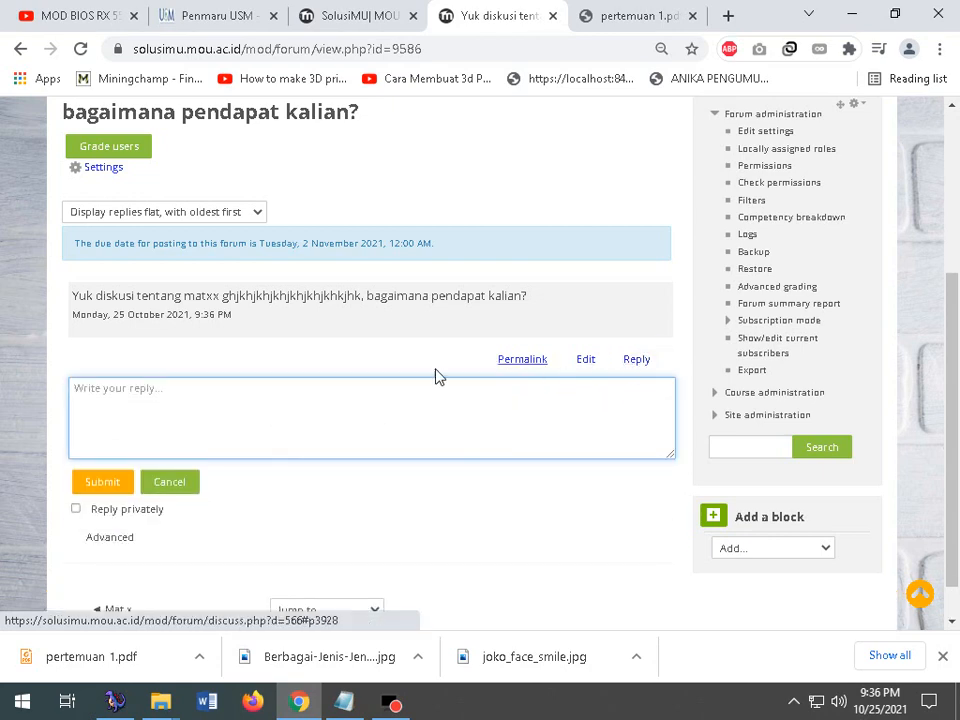
pyautogui.click(288, 398)
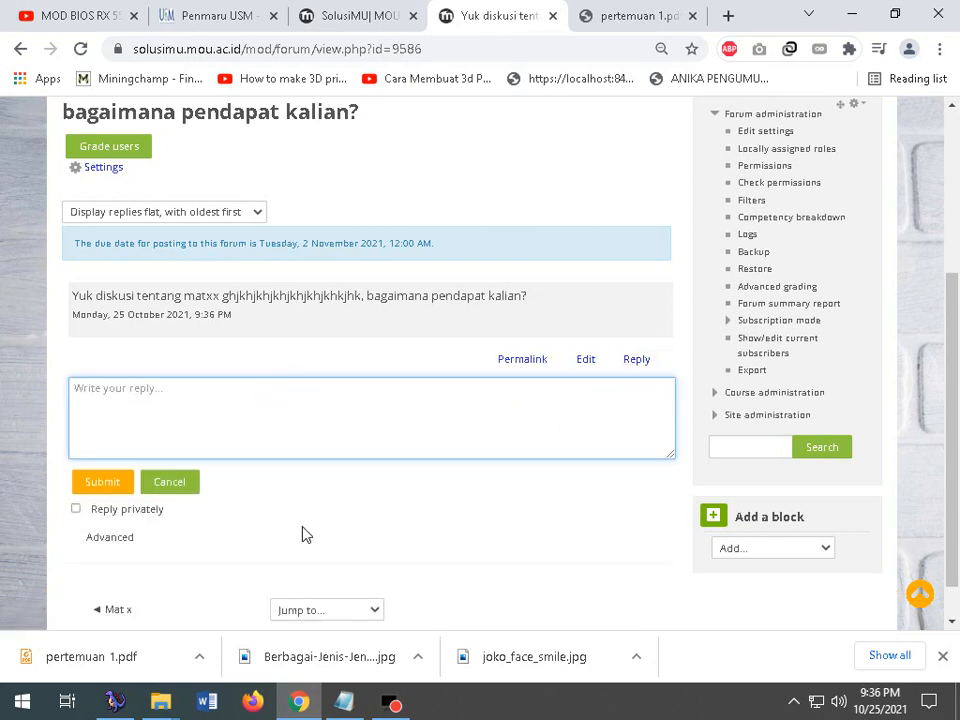
pyautogui.scroll(-1, 394, 482)
pyautogui.scroll(2, 395, 474)
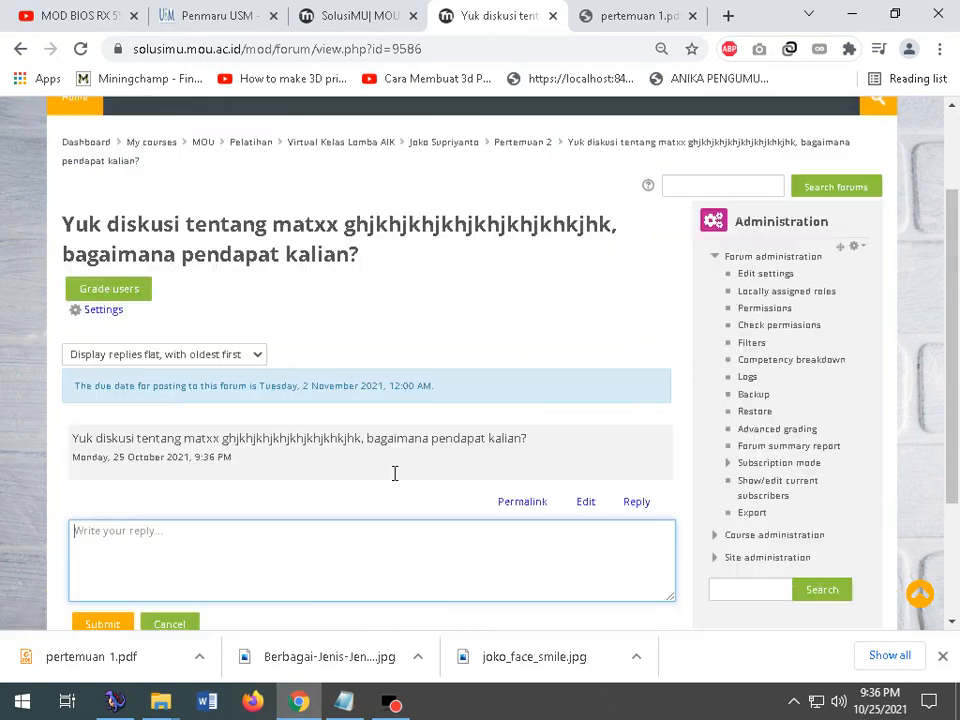
# - Return to the course page and add one new topic section after Pertemuan 2
pyautogui.scroll(2, 394, 474)
pyautogui.click(522, 275)
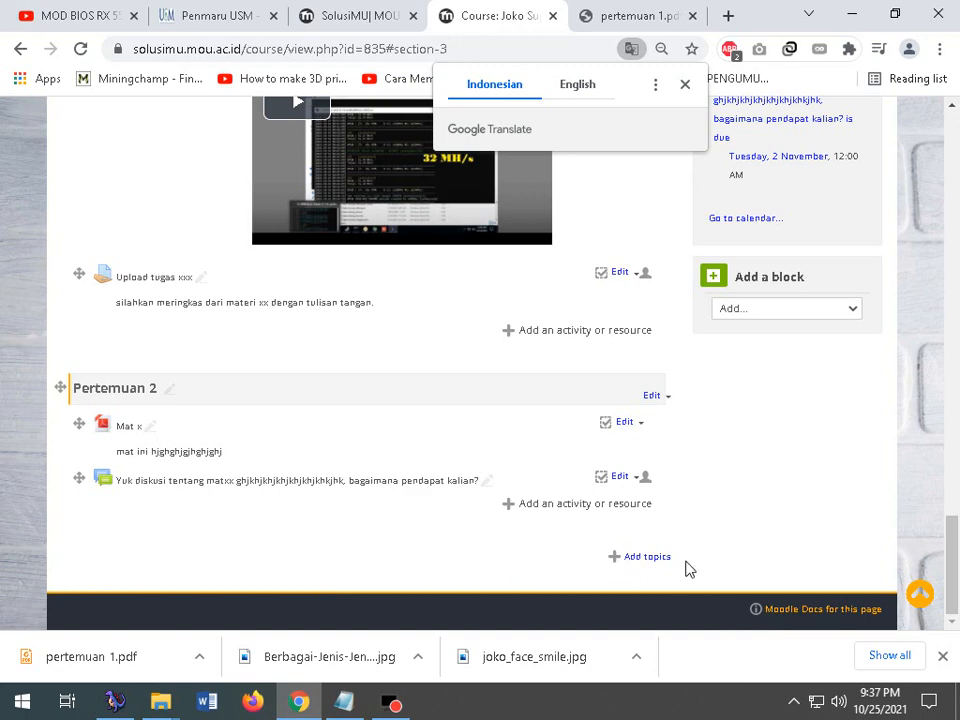
pyautogui.click(645, 556)
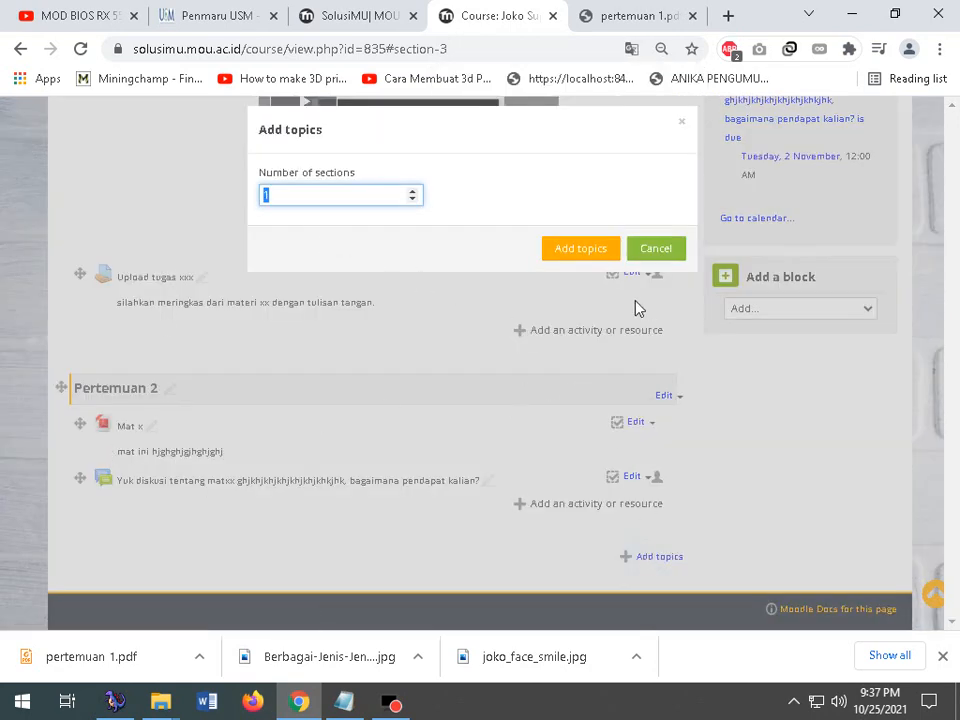
pyautogui.click(662, 247)
pyautogui.moveTo(175, 420); pyautogui.dragTo(97, 430)
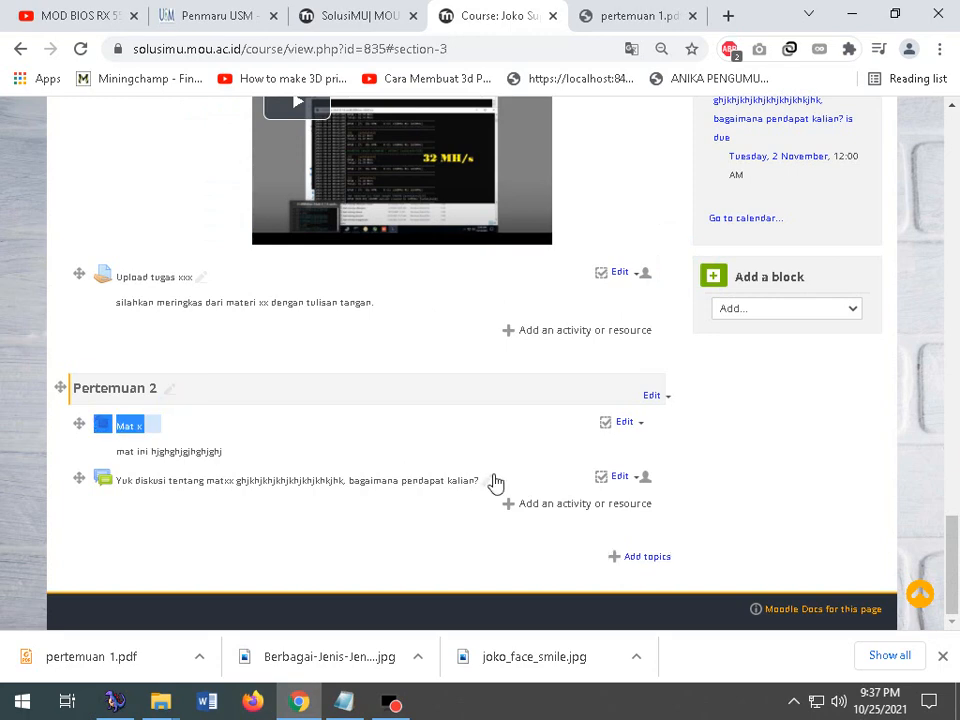
pyautogui.moveTo(506, 479); pyautogui.dragTo(115, 481)
pyautogui.click(642, 560)
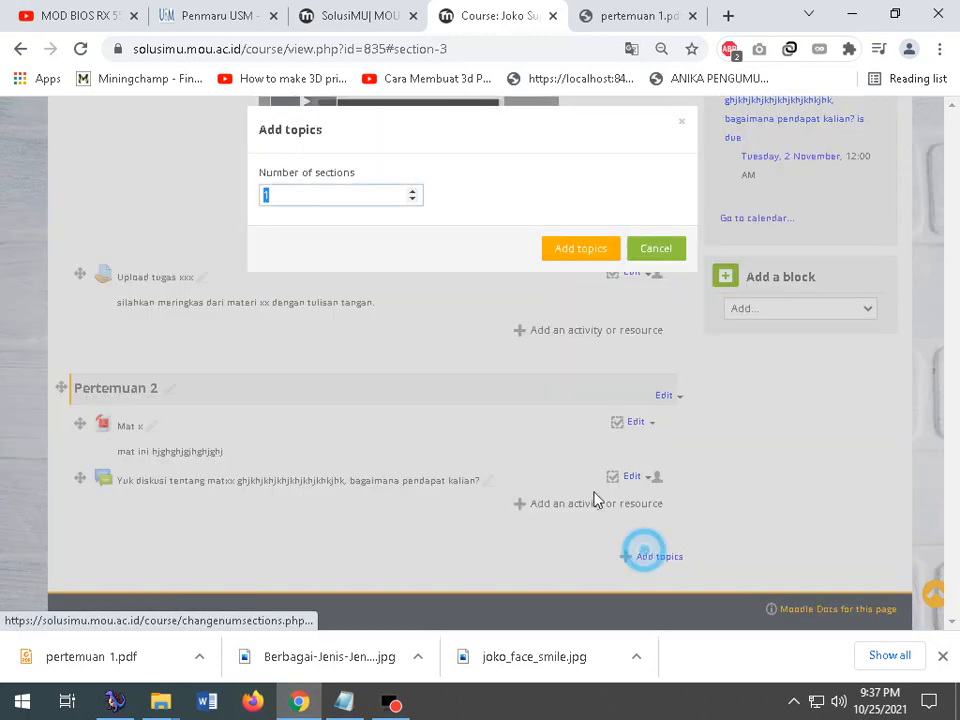
pyautogui.click(580, 249)
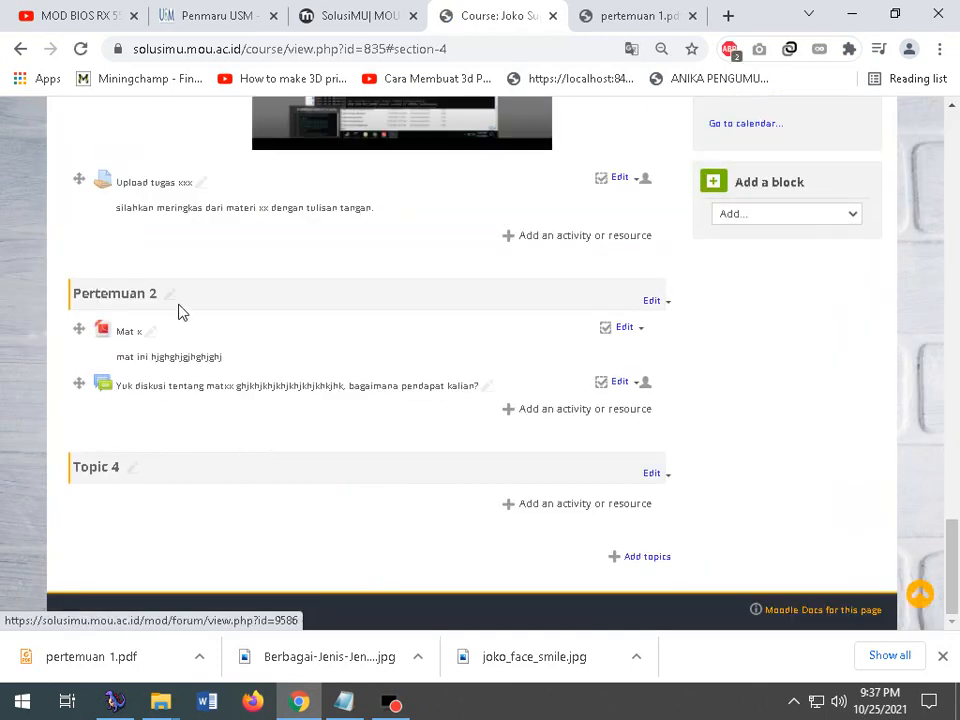
# - Rename the new Topic 4 section as "Pertemuan 3", reusing the copied title of the Pertemuan 2 section
pyautogui.click(203, 299)
pyautogui.moveTo(203, 299); pyautogui.dragTo(98, 306)
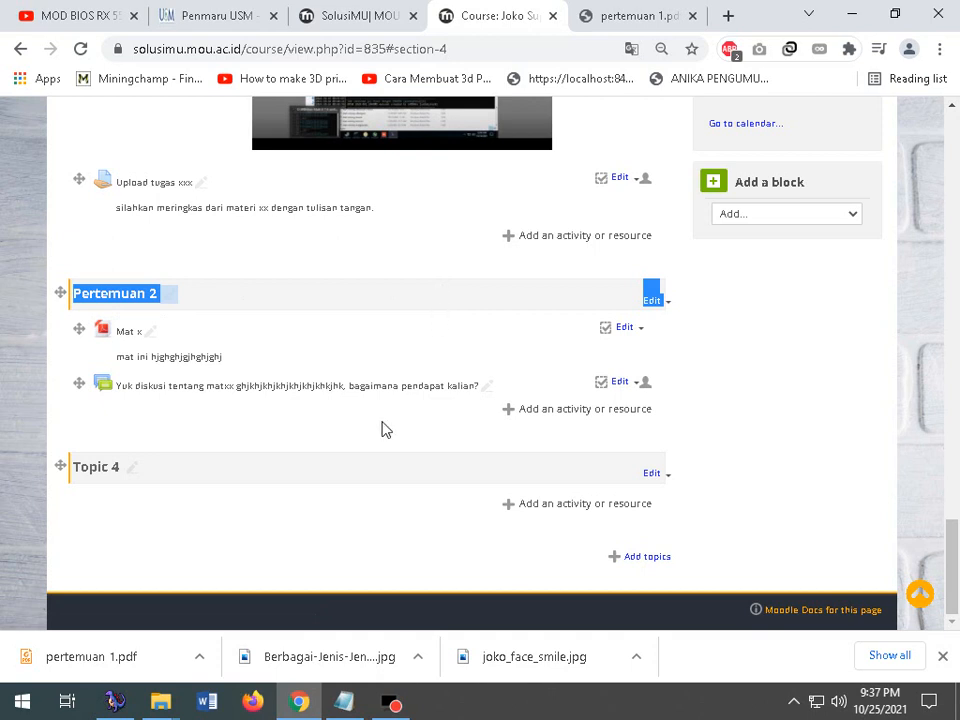
pyautogui.click(131, 467)
pyautogui.rightClick(125, 465)
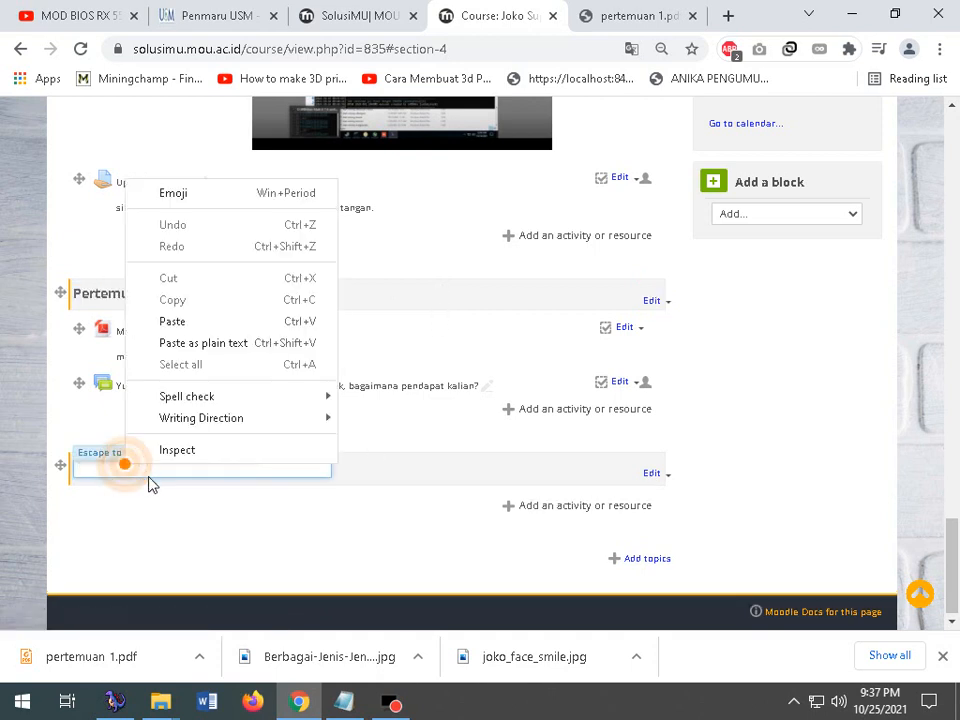
pyautogui.click(182, 323)
pyautogui.moveTo(282, 466); pyautogui.dragTo(163, 468)
pyautogui.write('3')
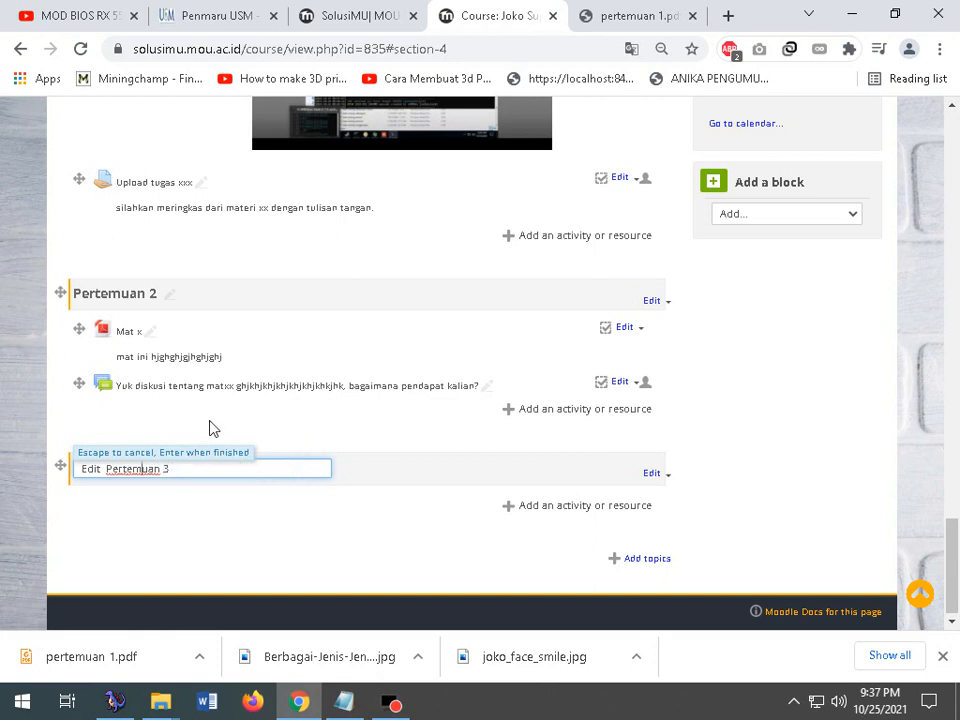
pyautogui.press('BackSpace')
pyautogui.press('BackSpace')
pyautogui.press('BackSpace')
pyautogui.press('BackSpace')
pyautogui.press('BackSpace')
pyautogui.press('Escape')
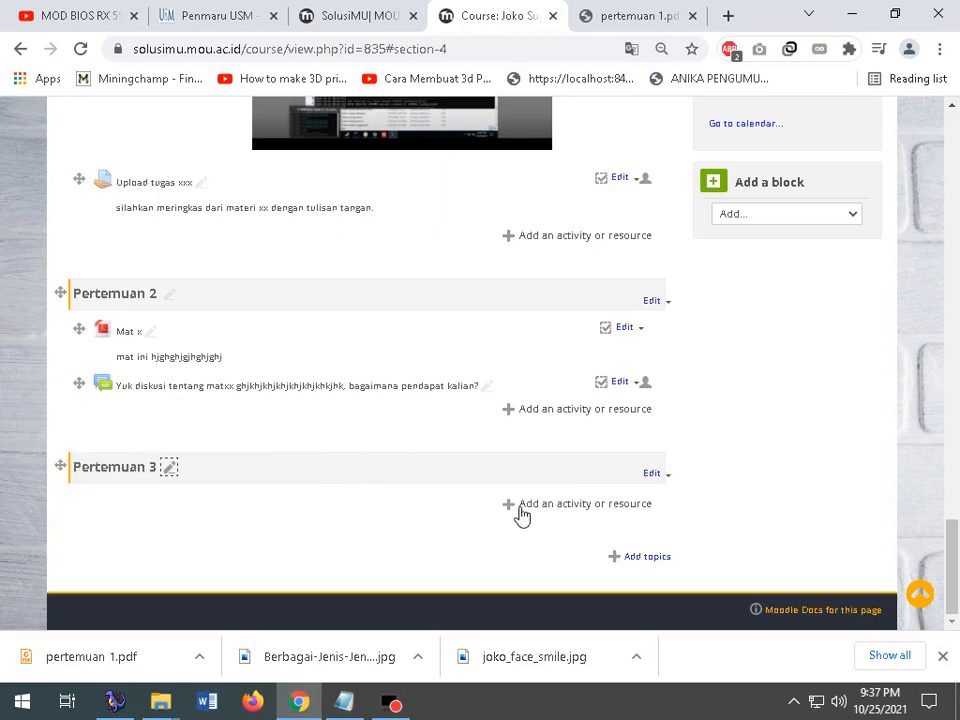
pyautogui.click(606, 506)
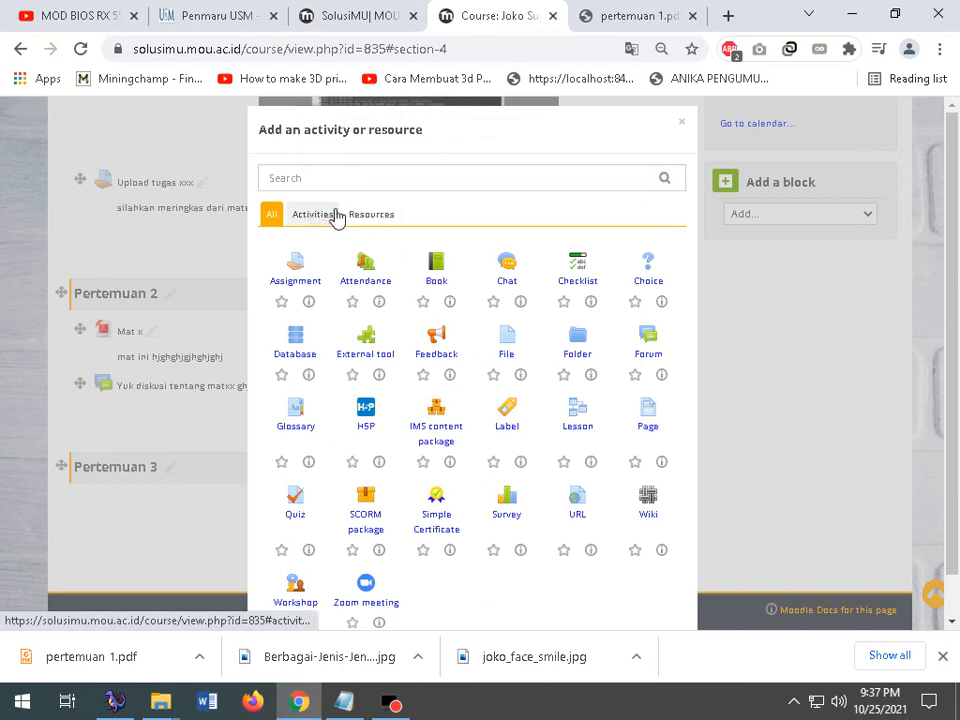
pyautogui.click(360, 214)
pyautogui.click(368, 268)
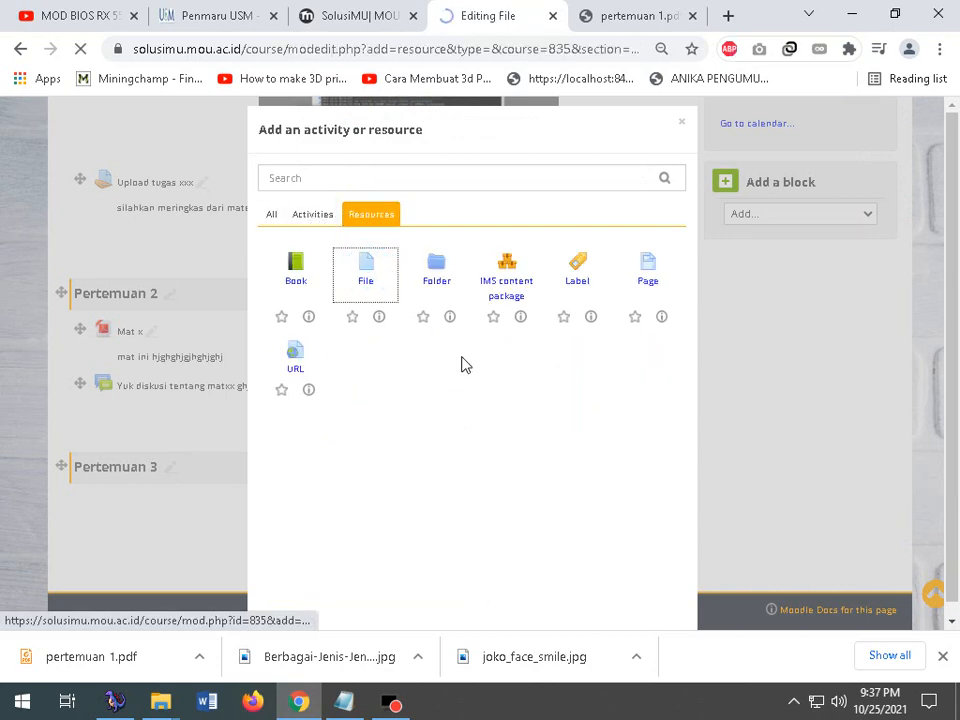
pyautogui.scroll(-2, 494, 416)
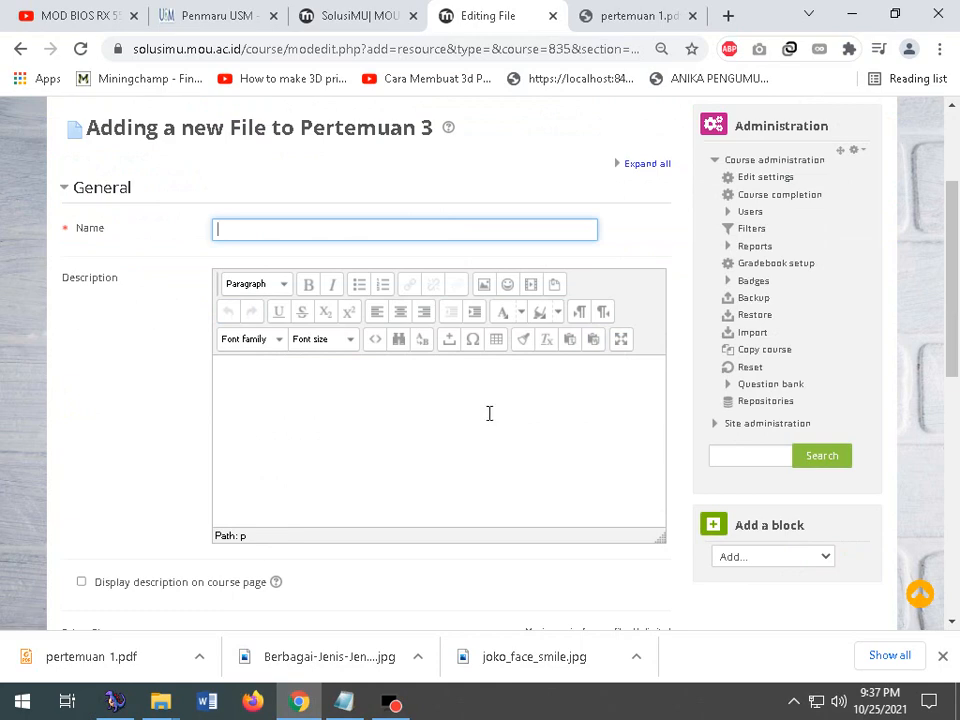
pyautogui.click(20, 48)
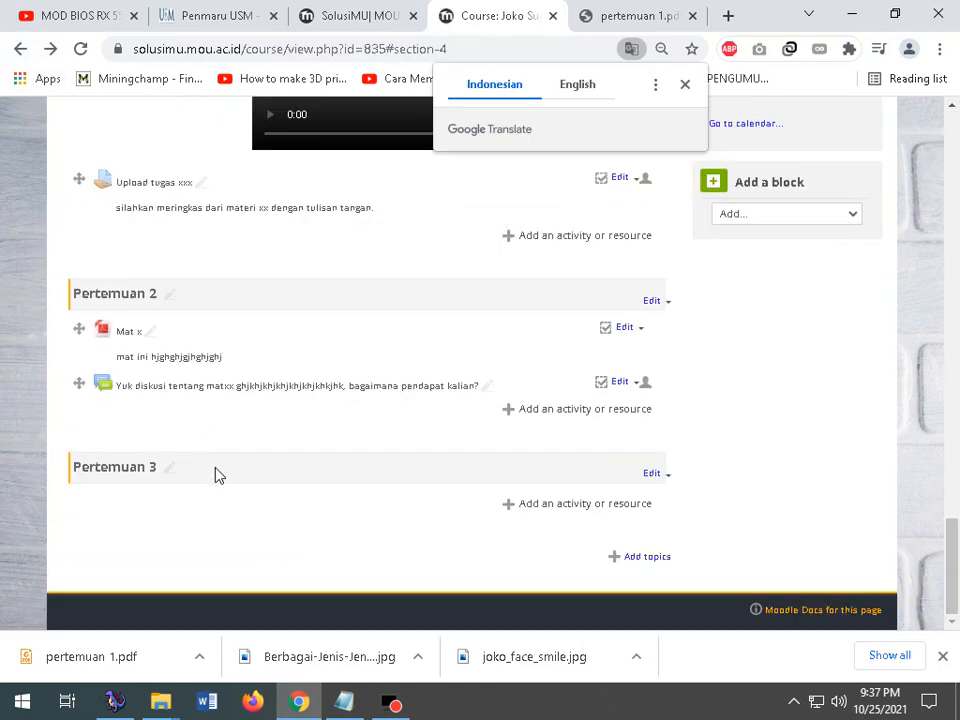
# - Create a File resource in Pertemuan 3 named "Materi ke3" with the description "materi tentang bla.....", displayed on the course page
pyautogui.click(620, 521)
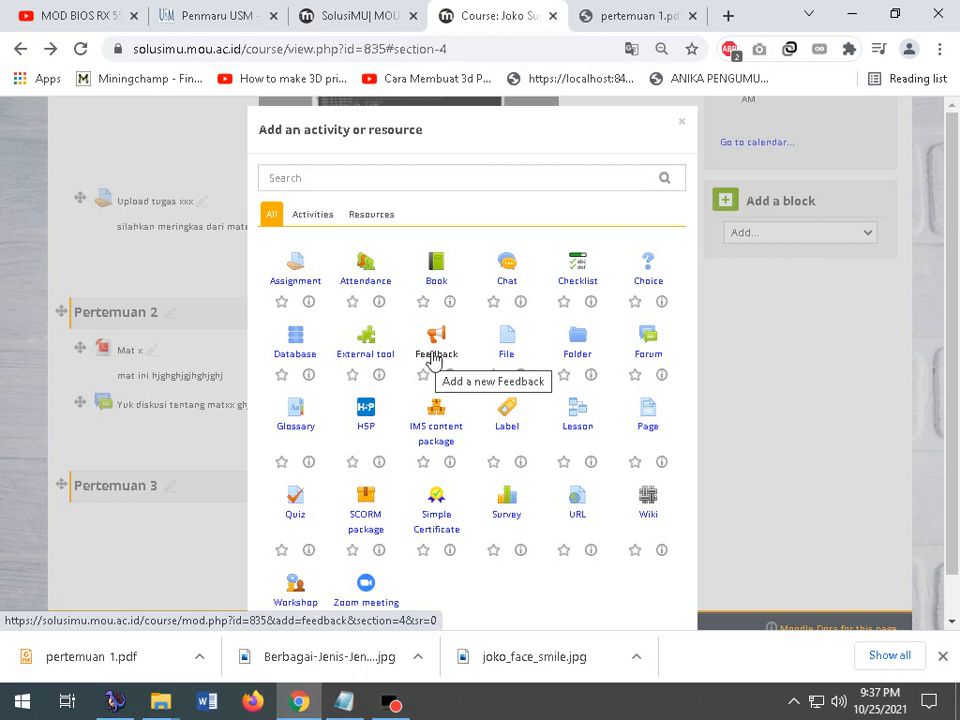
pyautogui.click(377, 219)
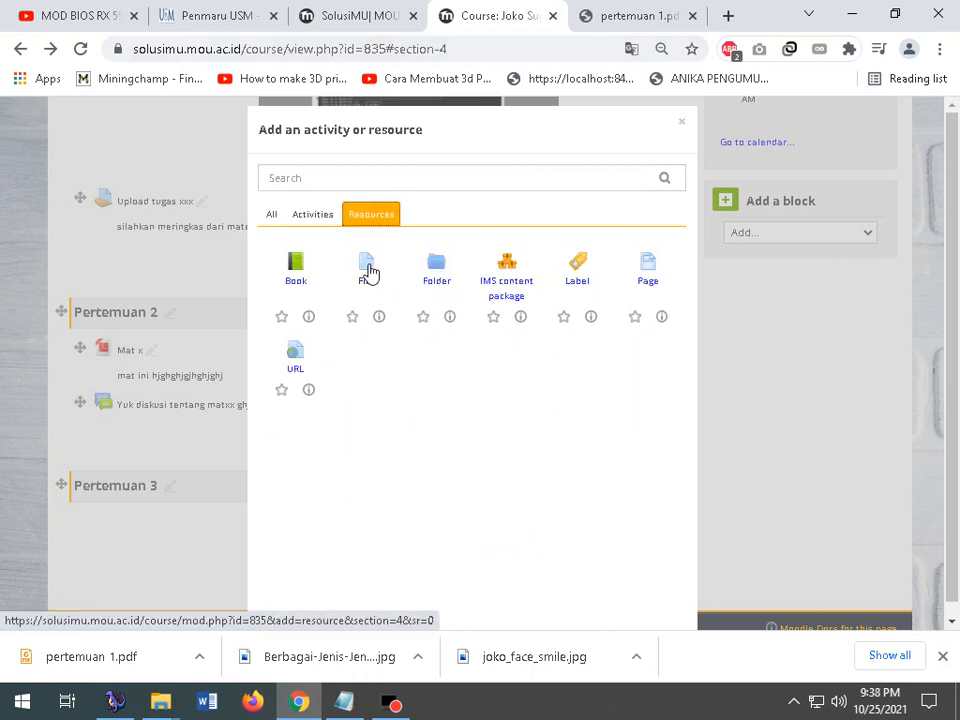
pyautogui.click(367, 268)
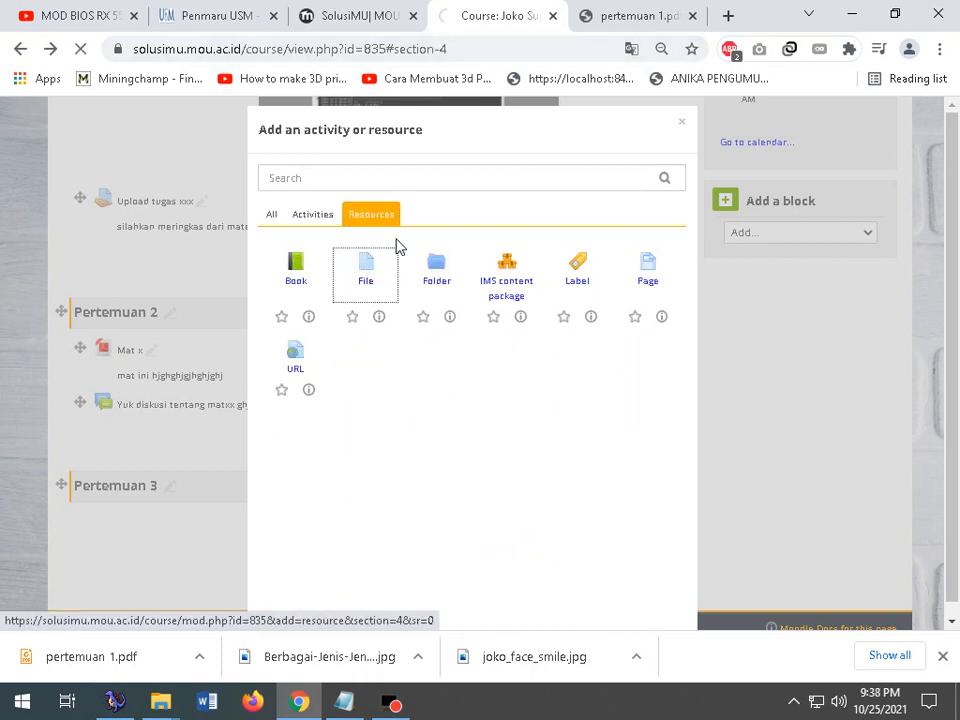
pyautogui.scroll(-2, 330, 400)
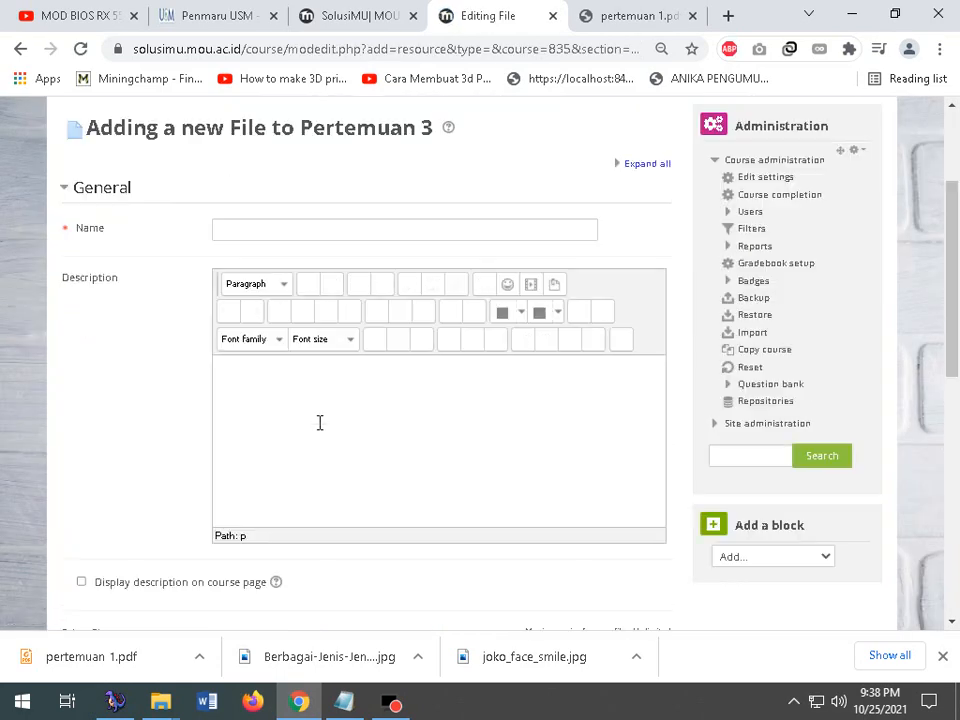
pyautogui.click(328, 222)
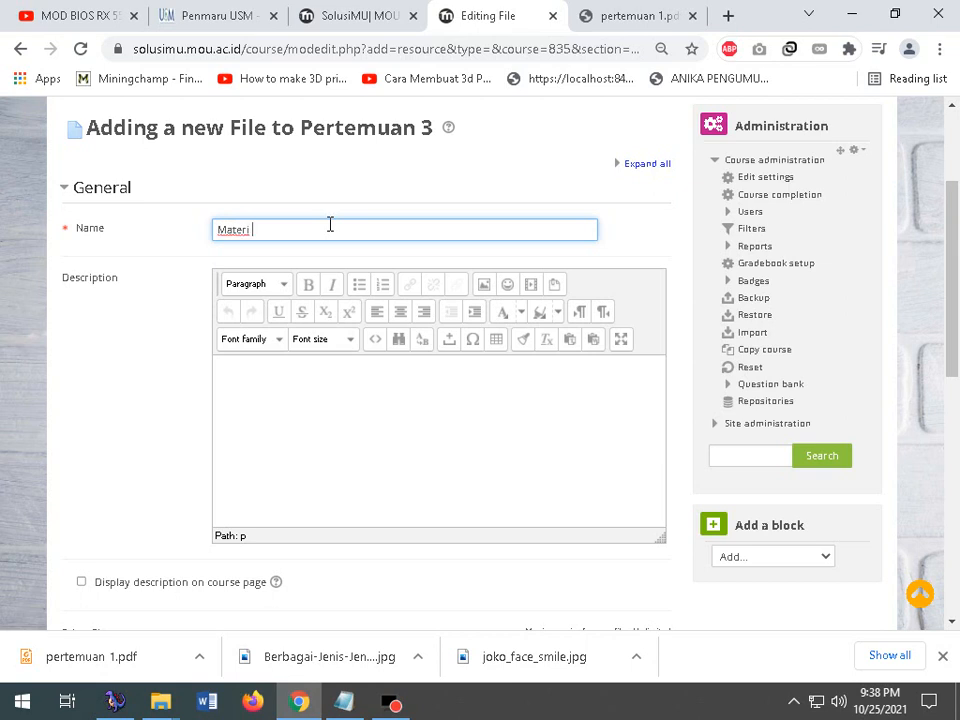
pyautogui.click(274, 377)
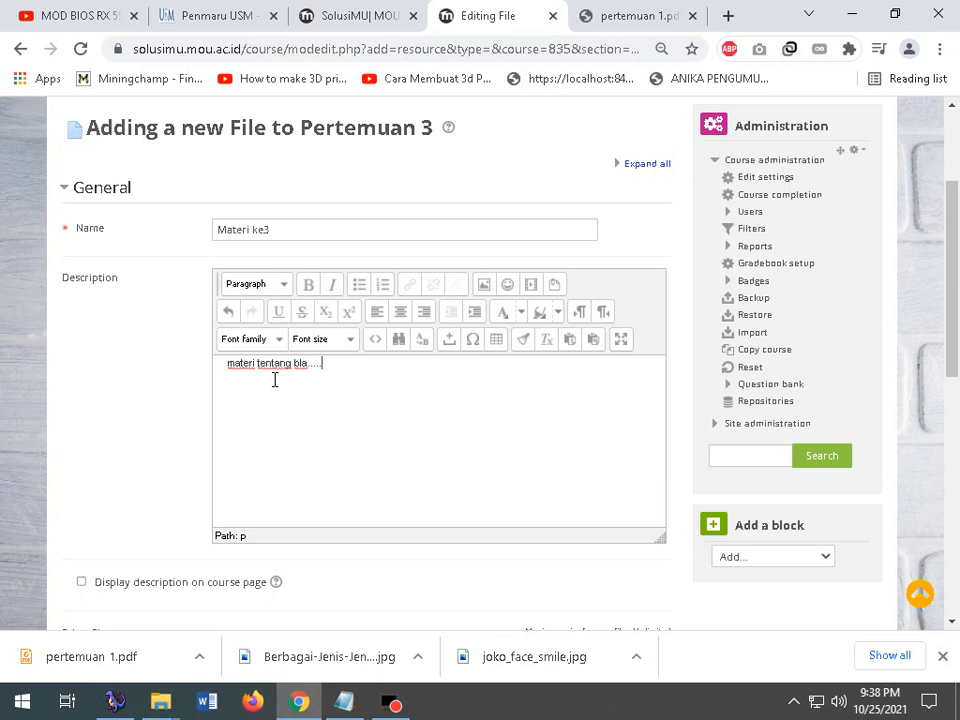
pyautogui.scroll(-4, 274, 380)
pyautogui.click(82, 396)
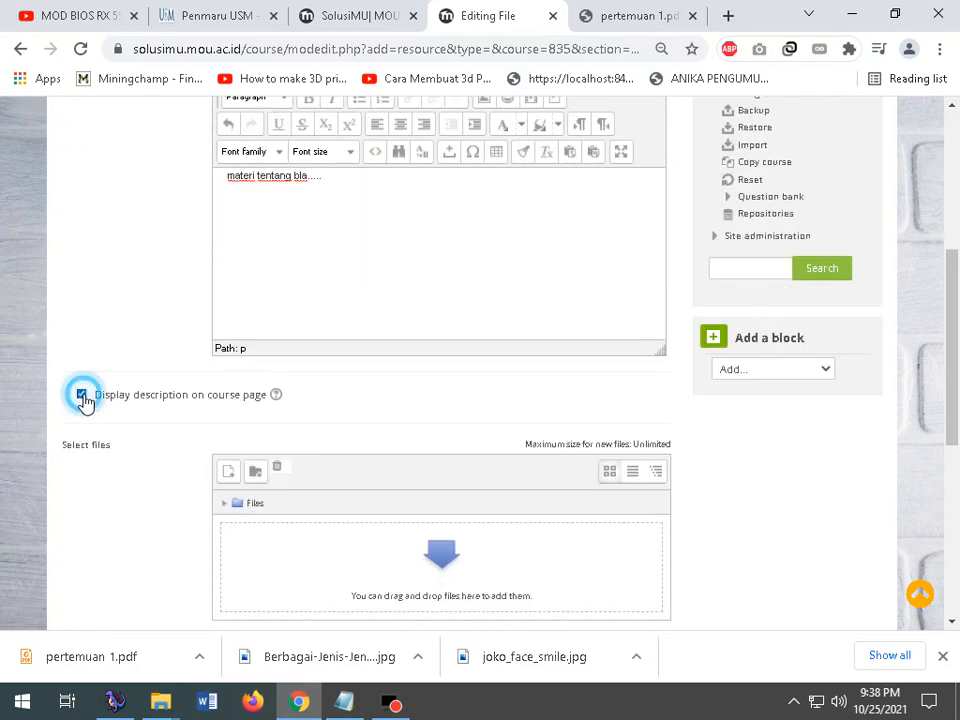
# - Rename the Desktop file pertemuan 5488.pdf to "pertemuan 3.pdf" while choosing it, and upload it to the resource
pyautogui.scroll(-4, 184, 324)
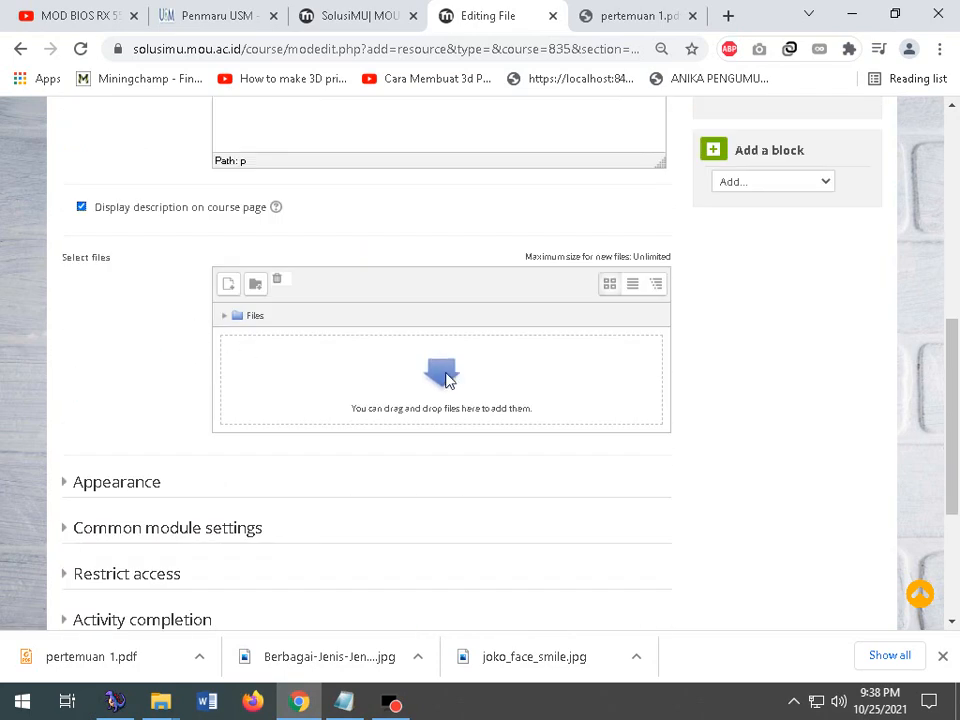
pyautogui.click(443, 376)
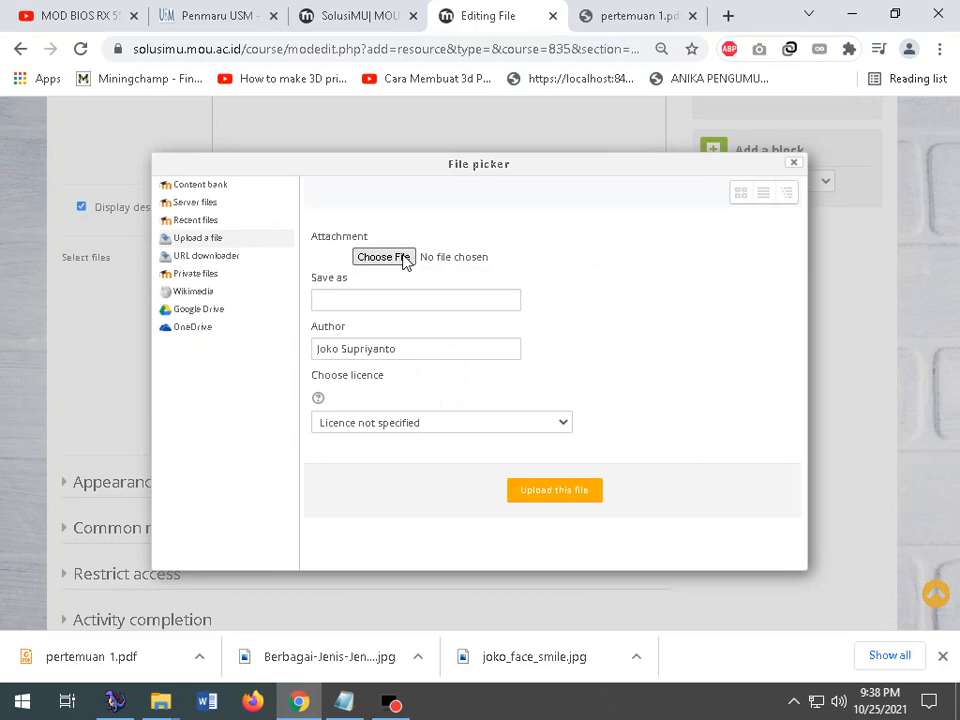
pyautogui.click(199, 242)
pyautogui.click(398, 252)
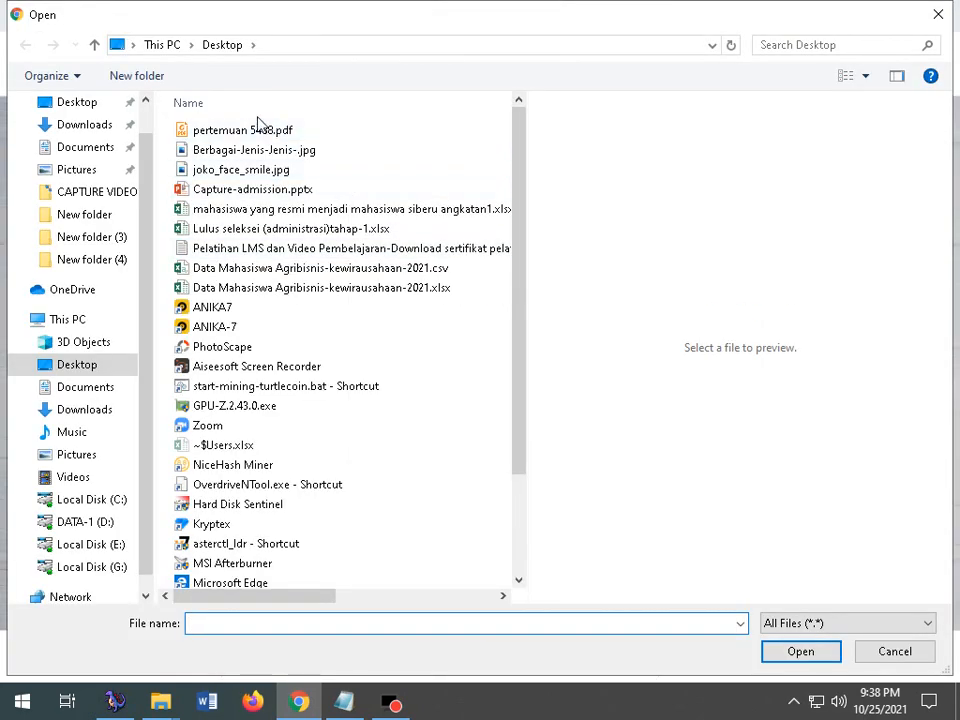
pyautogui.click(242, 131)
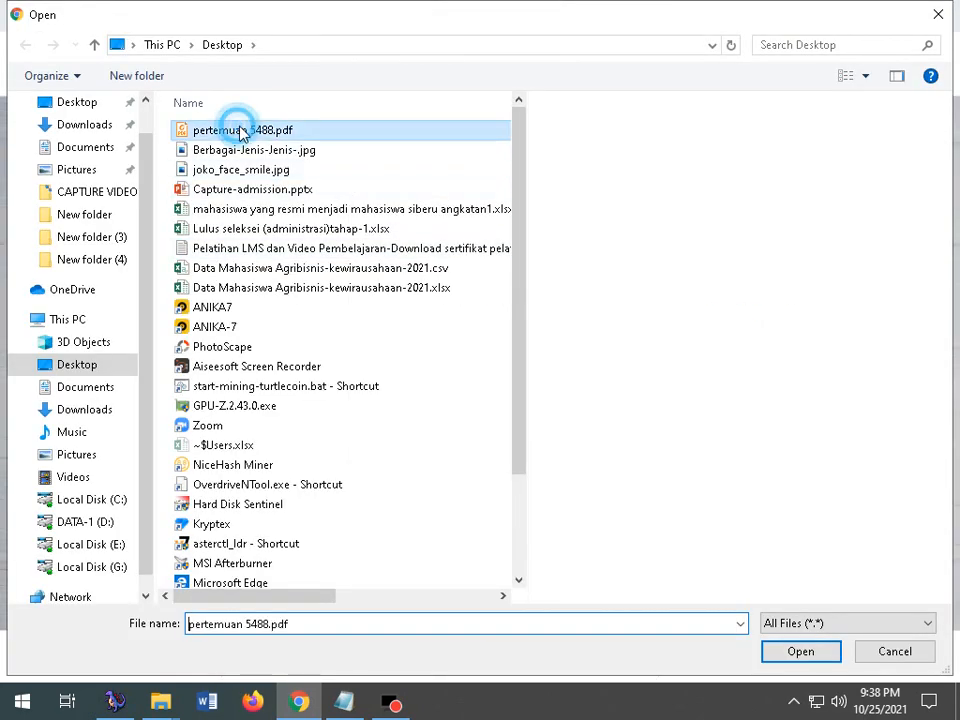
pyautogui.click(258, 131)
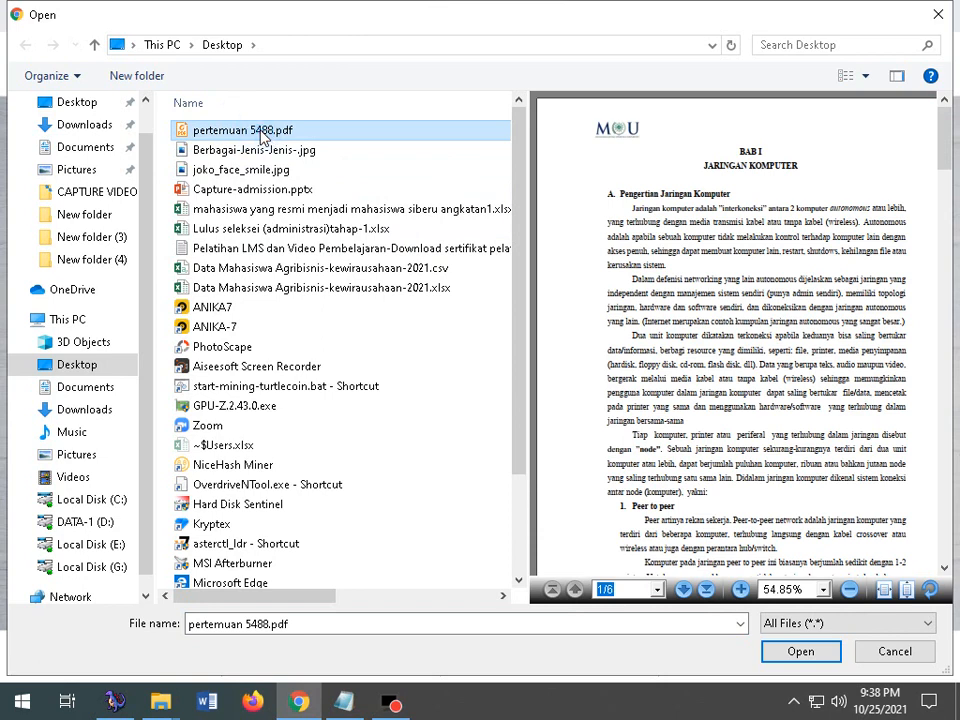
pyautogui.moveTo(272, 131); pyautogui.dragTo(252, 128)
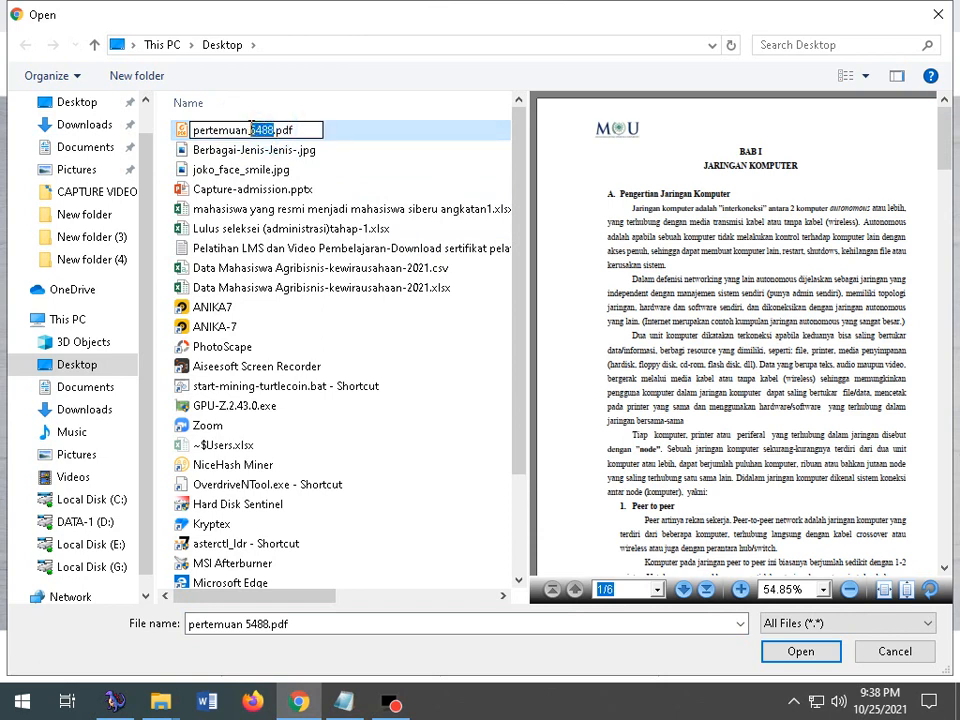
pyautogui.write('5')
pyautogui.press('BackSpace')
pyautogui.write('3')
pyautogui.press('Return')
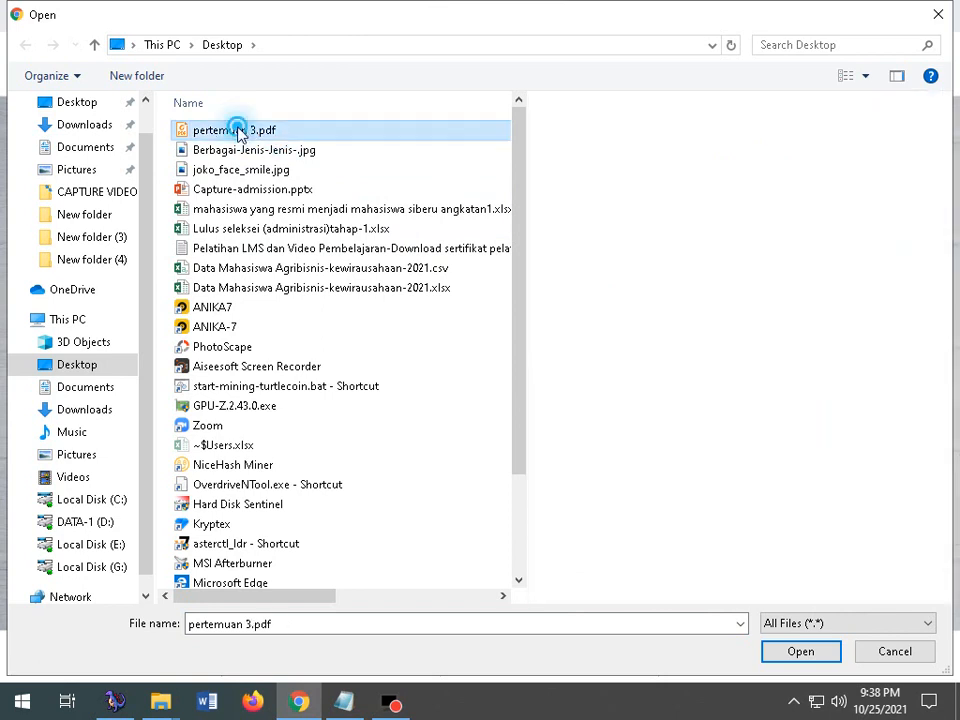
pyautogui.click(788, 653)
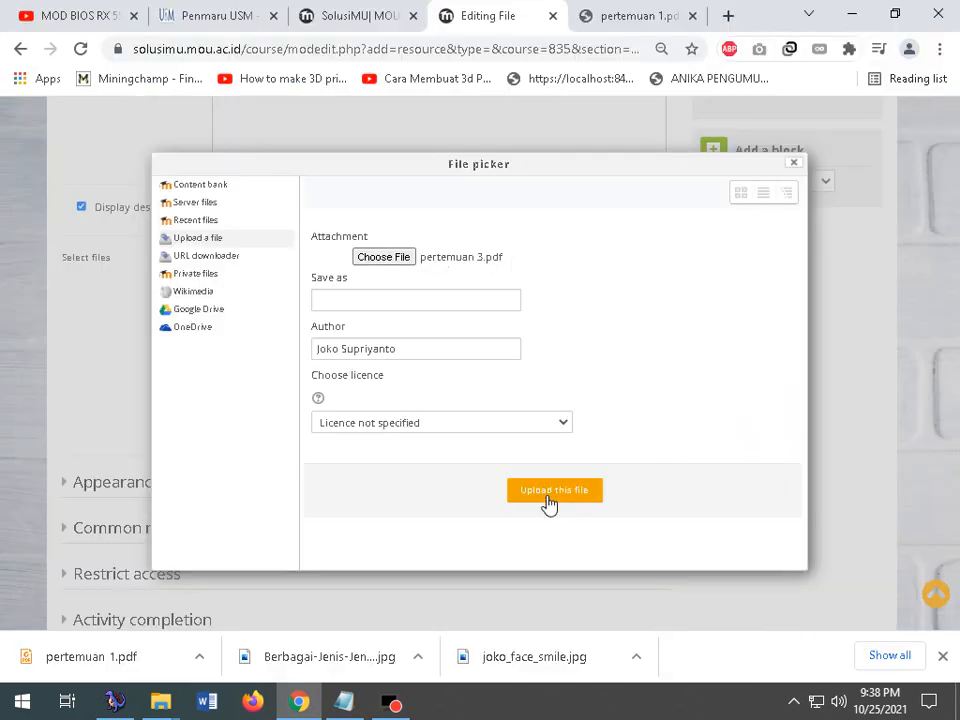
pyautogui.click(551, 492)
# - Enable showing the file's size and type in the resource's appearance settings
pyautogui.scroll(-3, 440, 470)
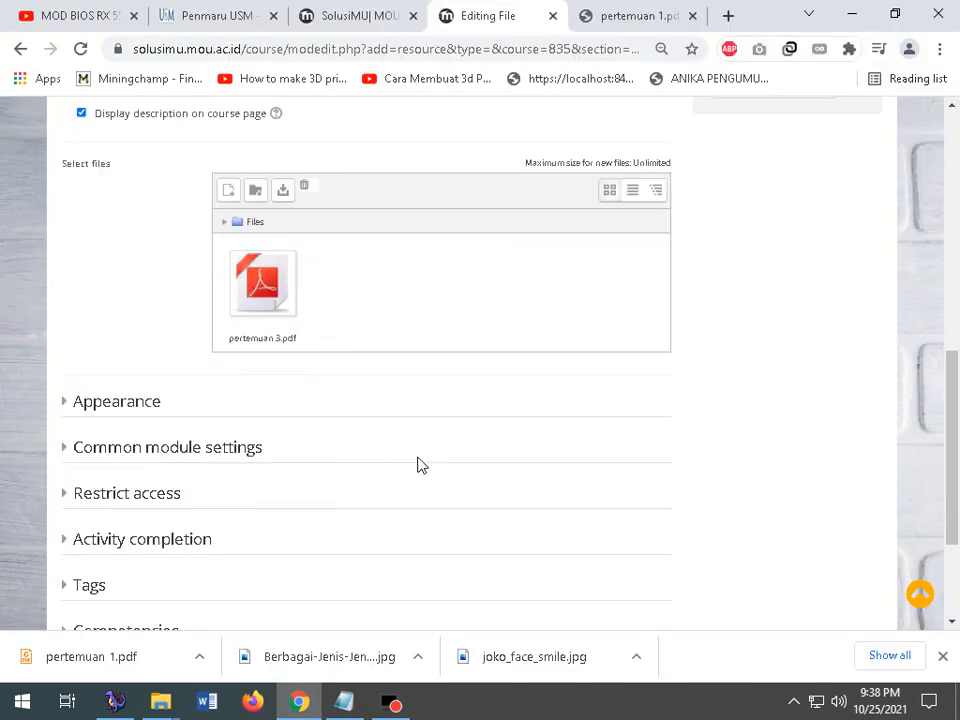
pyautogui.click(69, 216)
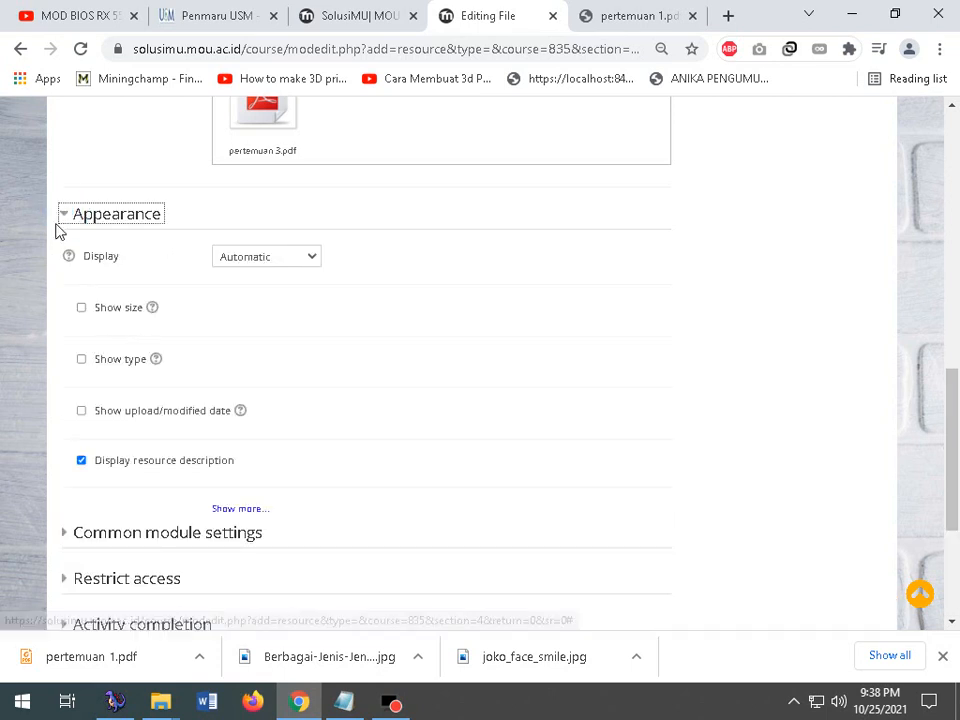
pyautogui.click(67, 216)
pyautogui.click(67, 216)
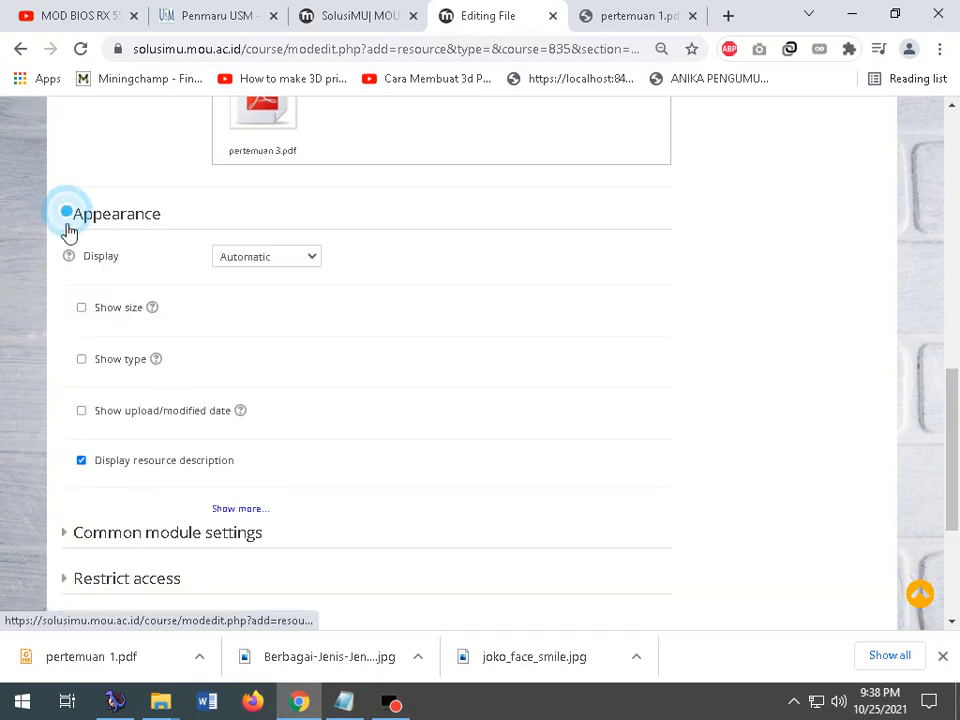
pyautogui.click(82, 310)
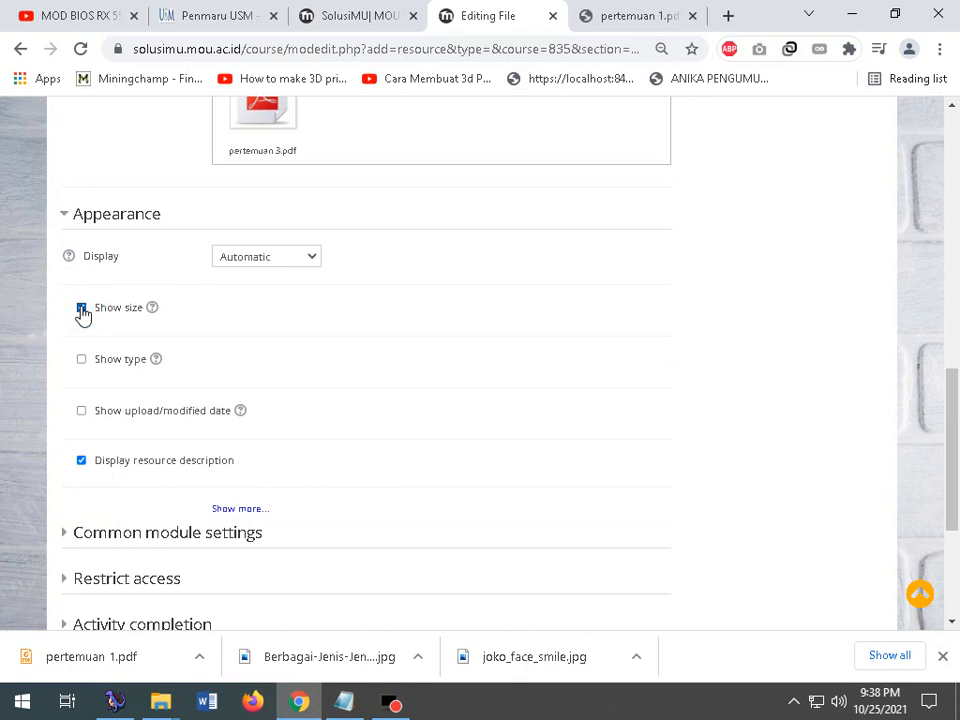
pyautogui.click(81, 361)
# - Reveal the additional appearance options and expand the common module settings to review them
pyautogui.scroll(-2, 145, 352)
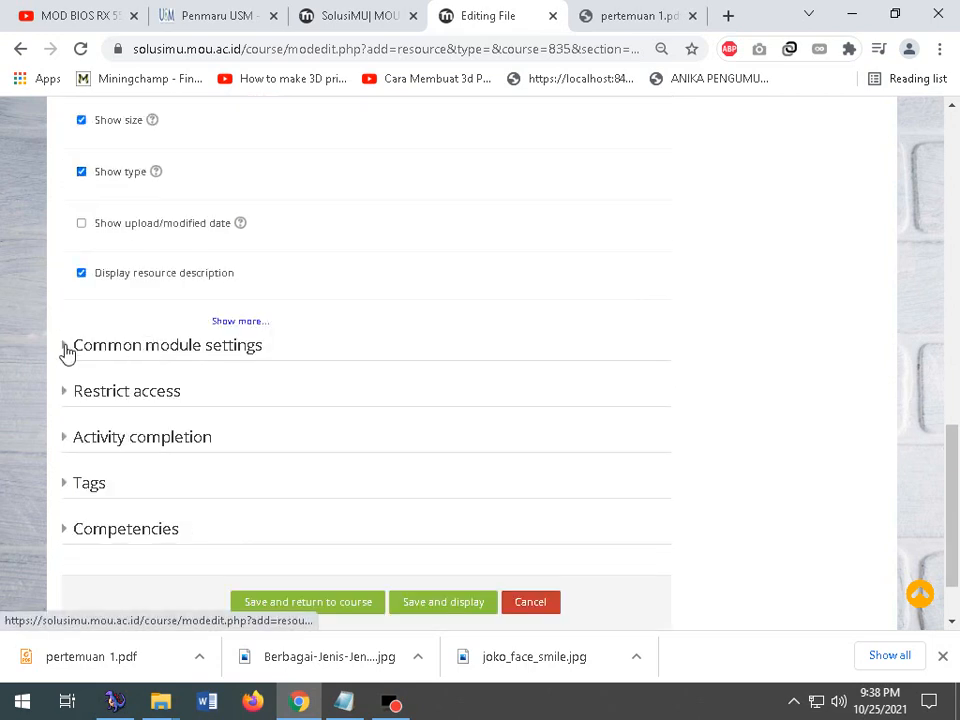
pyautogui.click(251, 330)
pyautogui.scroll(-2, 101, 364)
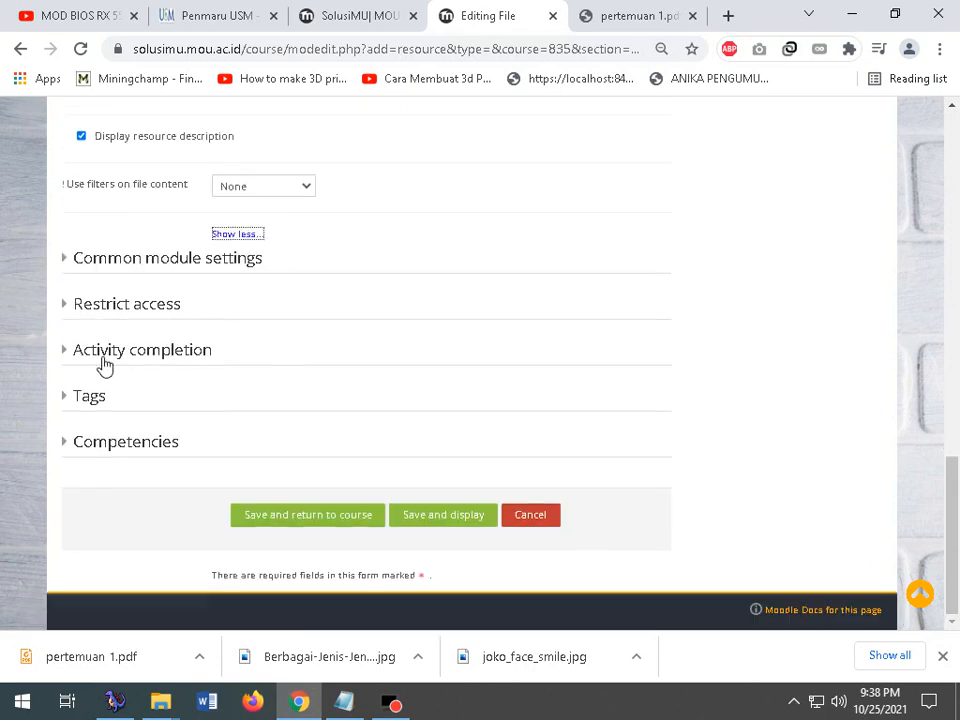
pyautogui.click(66, 260)
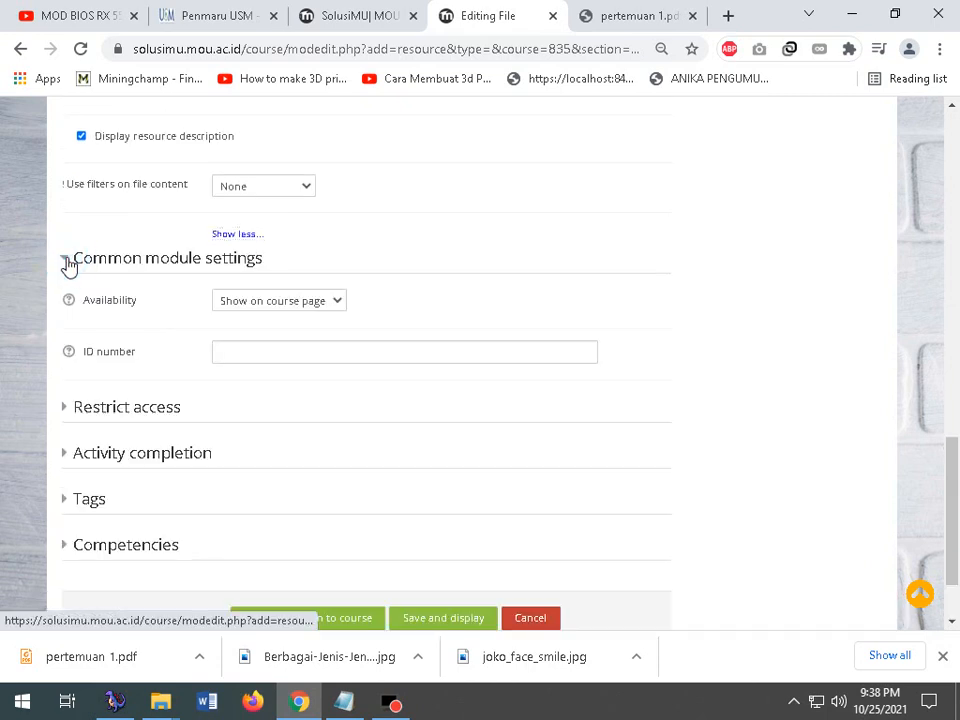
# - Set the file resource's completion tracking to "Show activity as complete when conditions are met", with viewing required
pyautogui.click(66, 262)
pyautogui.click(70, 349)
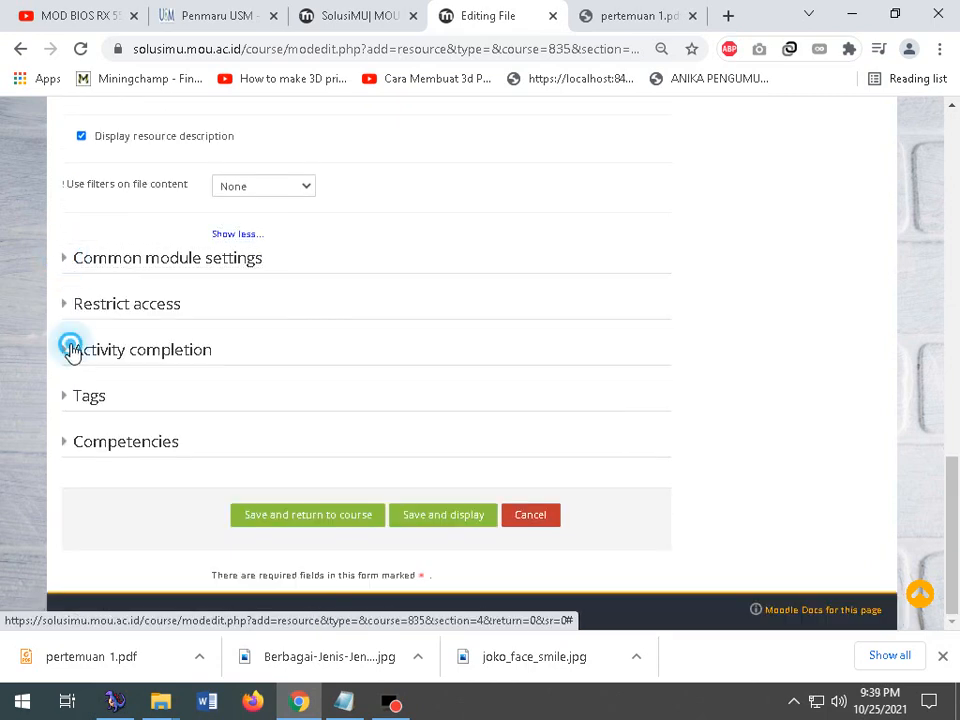
pyautogui.click(345, 392)
pyautogui.click(339, 440)
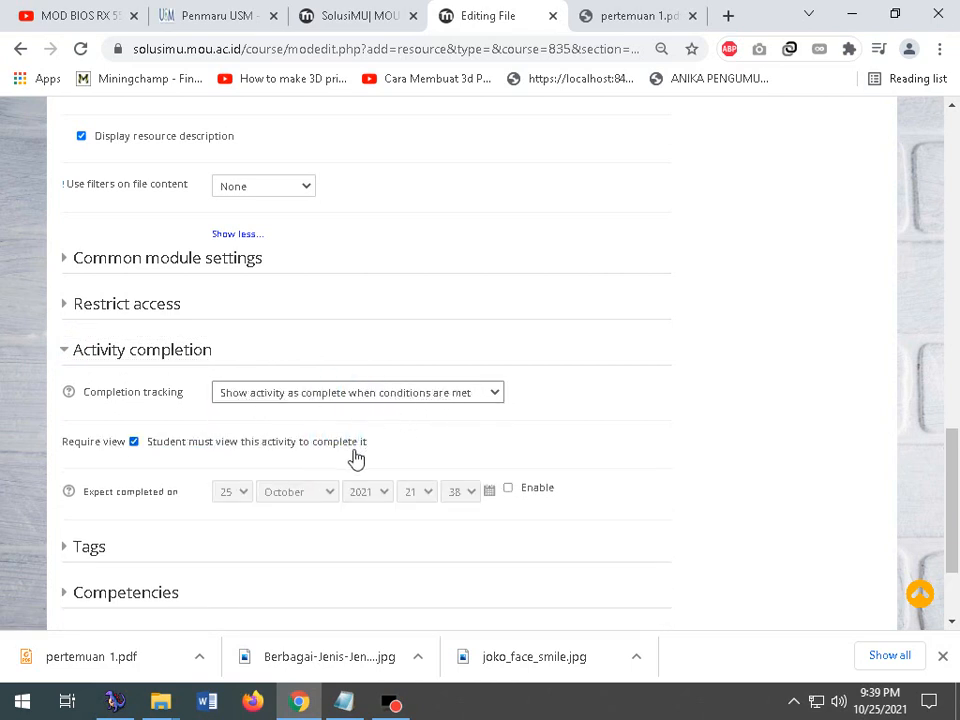
pyautogui.click(375, 447)
pyautogui.tripleClick(152, 460)
pyautogui.scroll(-3, 185, 470)
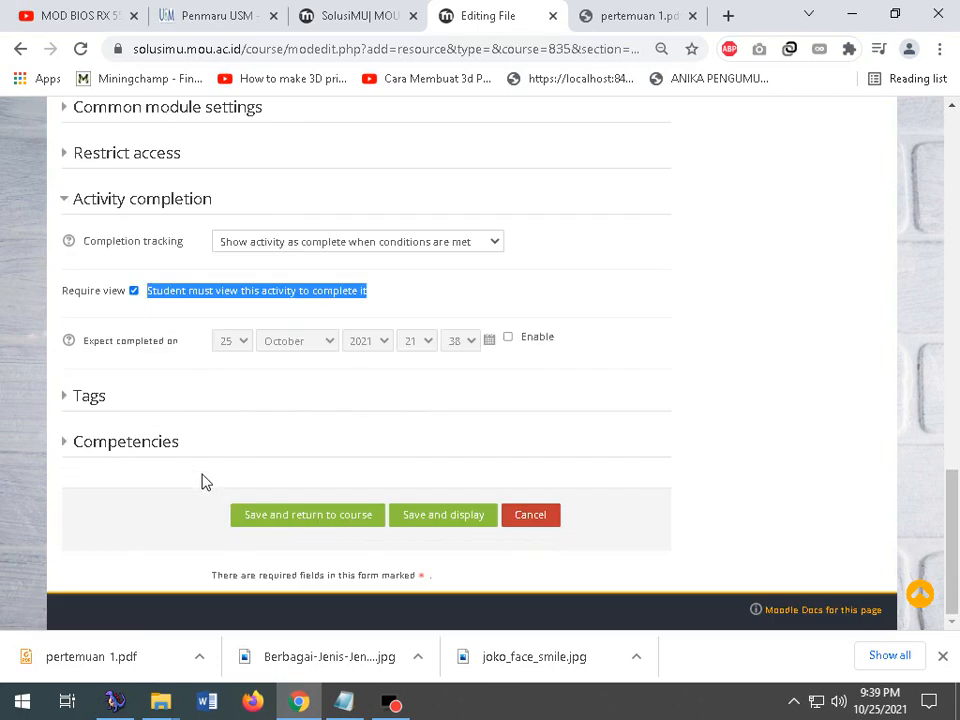
# - Review the file resource's settings, save them and return to the course
pyautogui.scroll(9, 332, 497)
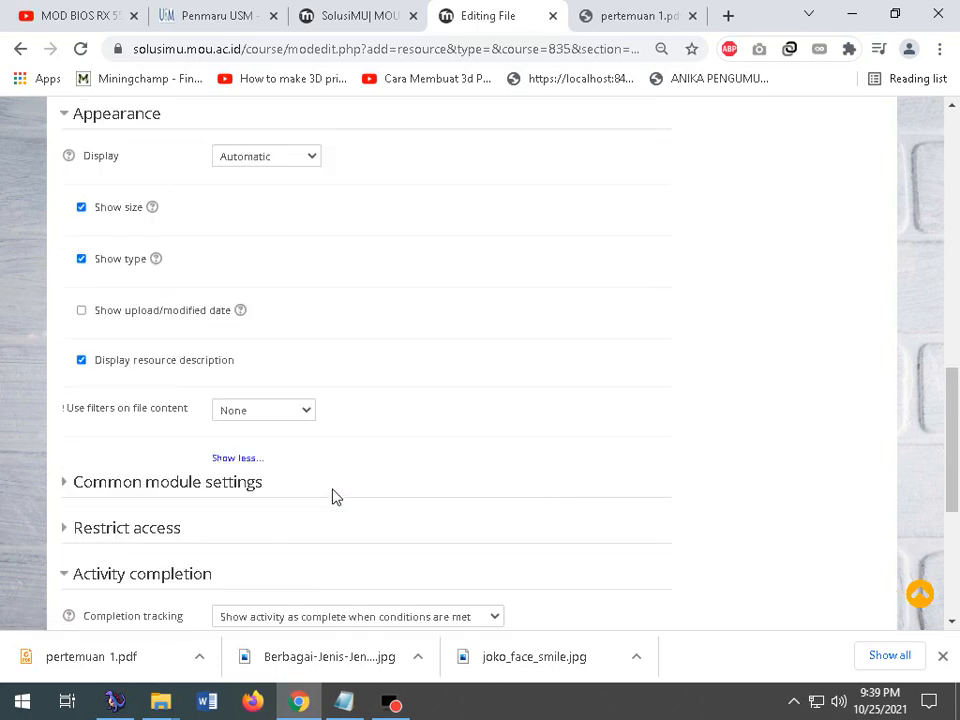
pyautogui.scroll(-10, 167, 443)
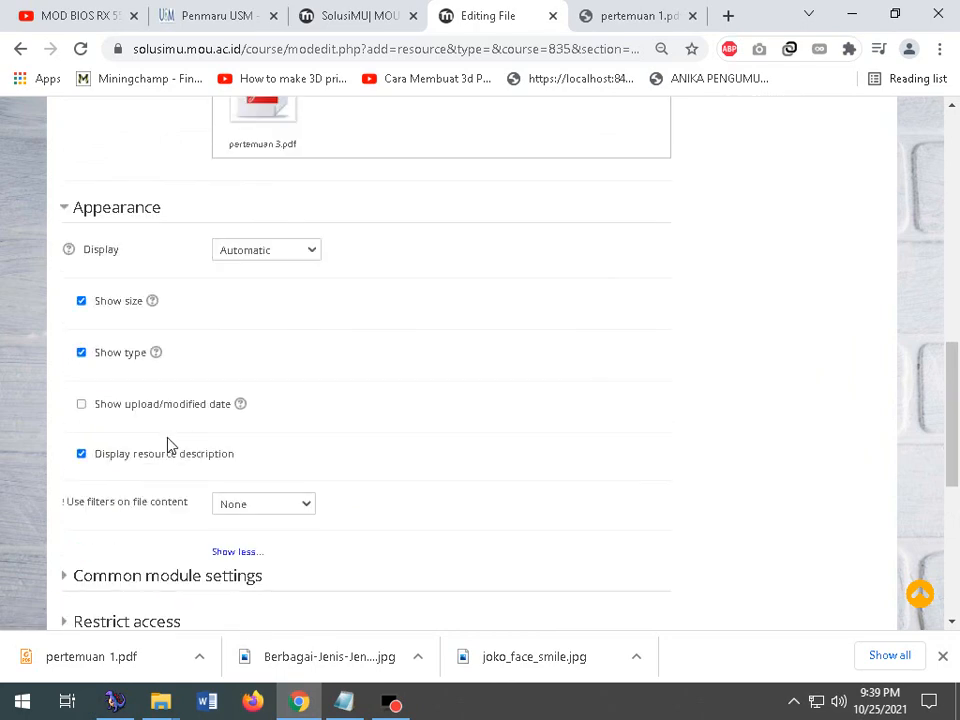
pyautogui.click(291, 522)
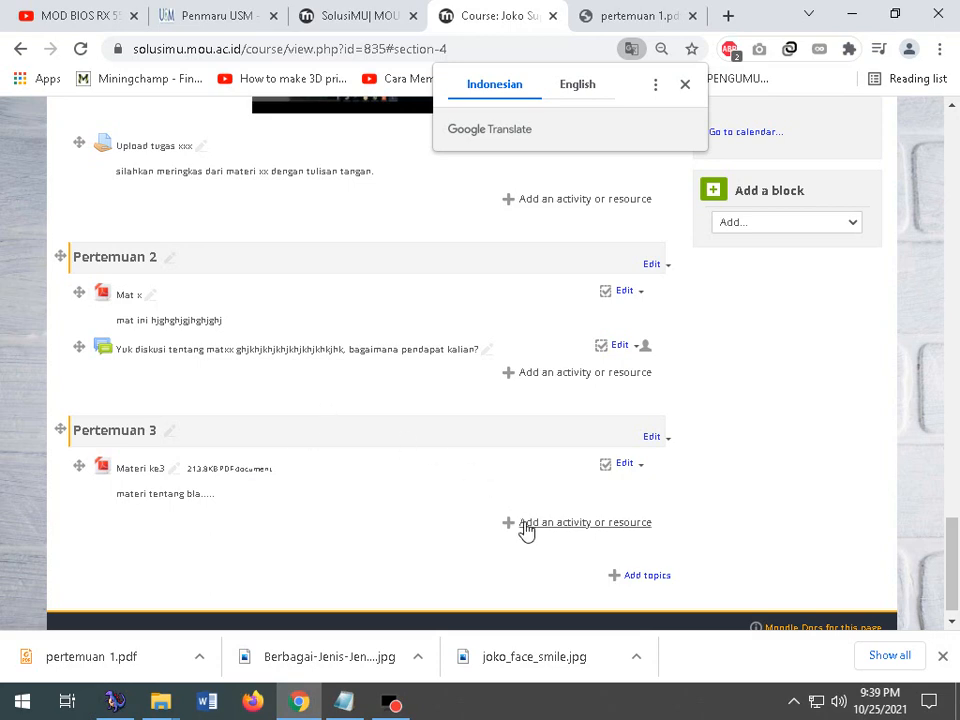
# - Add a Quiz activity to Pertemuan 3 and name it "PG mat pertemu 3"
pyautogui.click(555, 528)
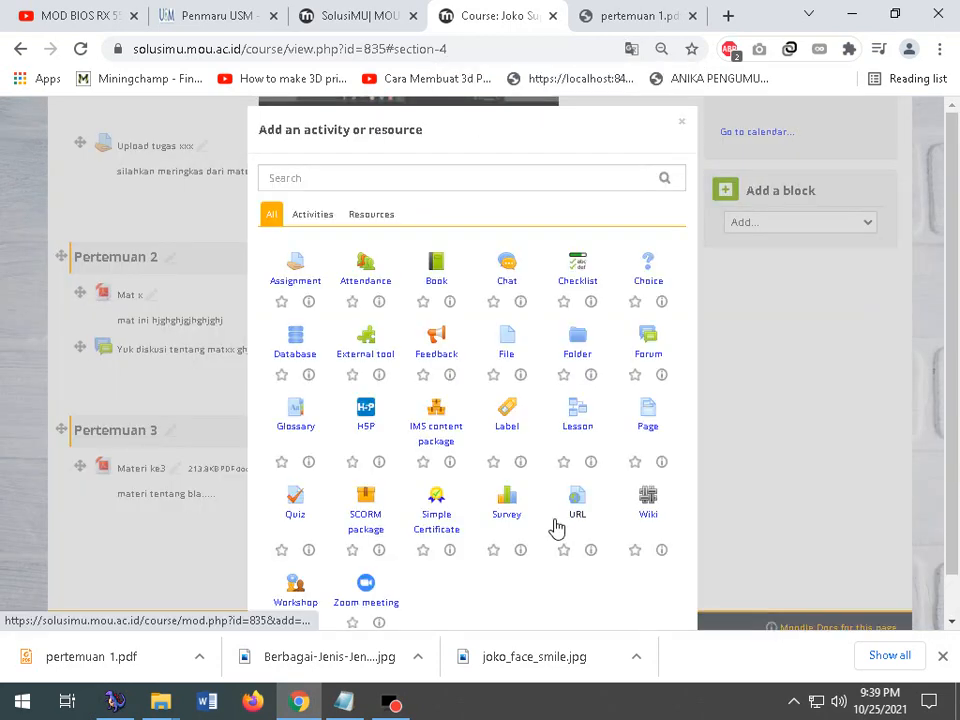
pyautogui.click(302, 220)
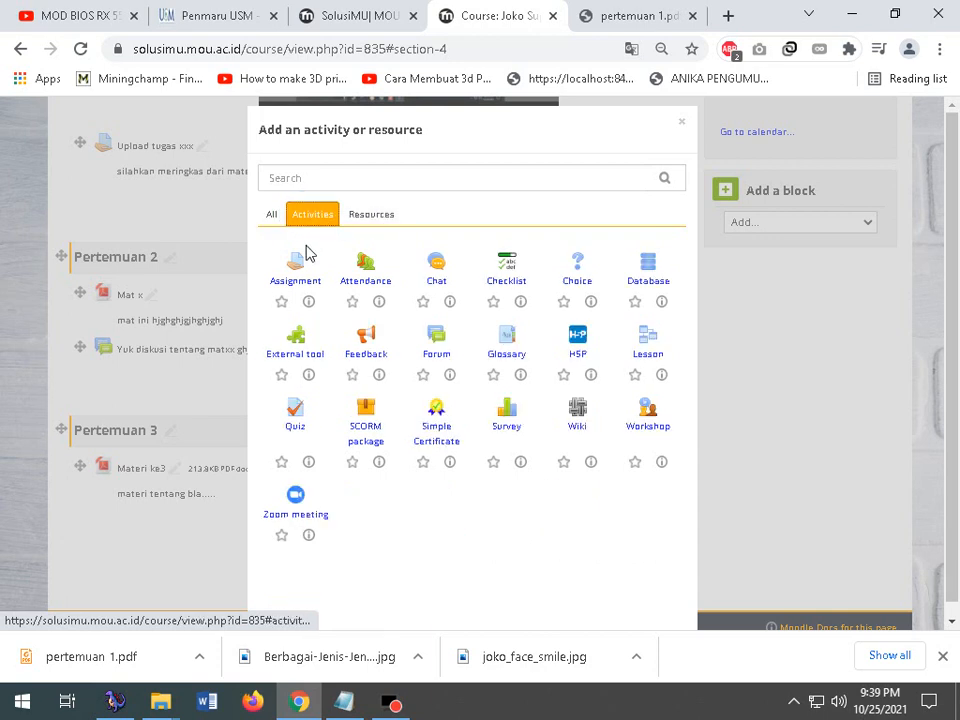
pyautogui.click(298, 410)
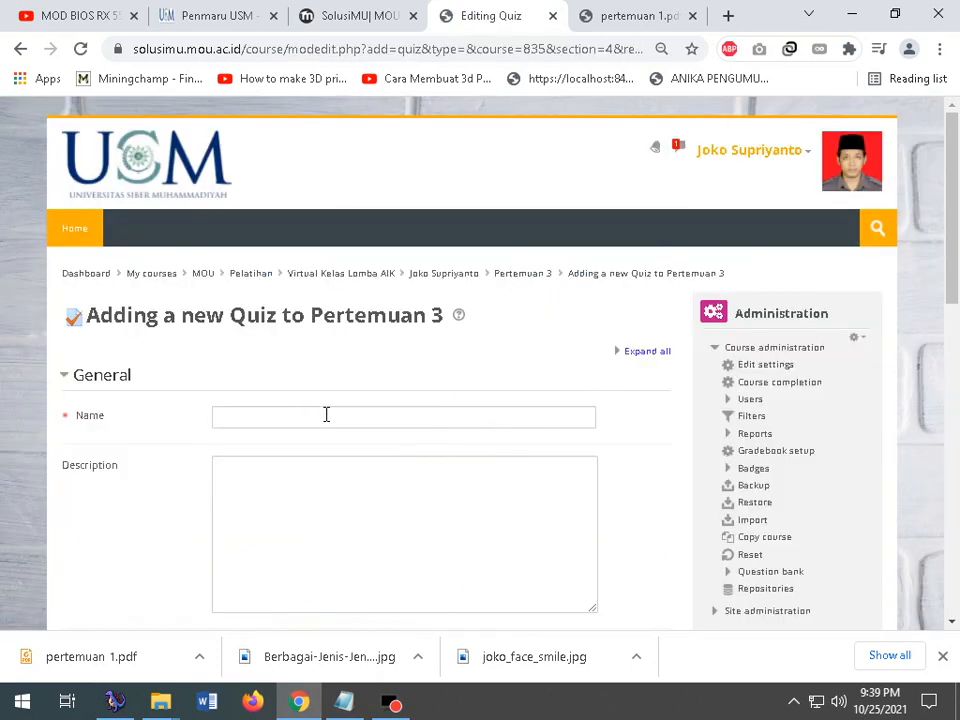
pyautogui.click(326, 412)
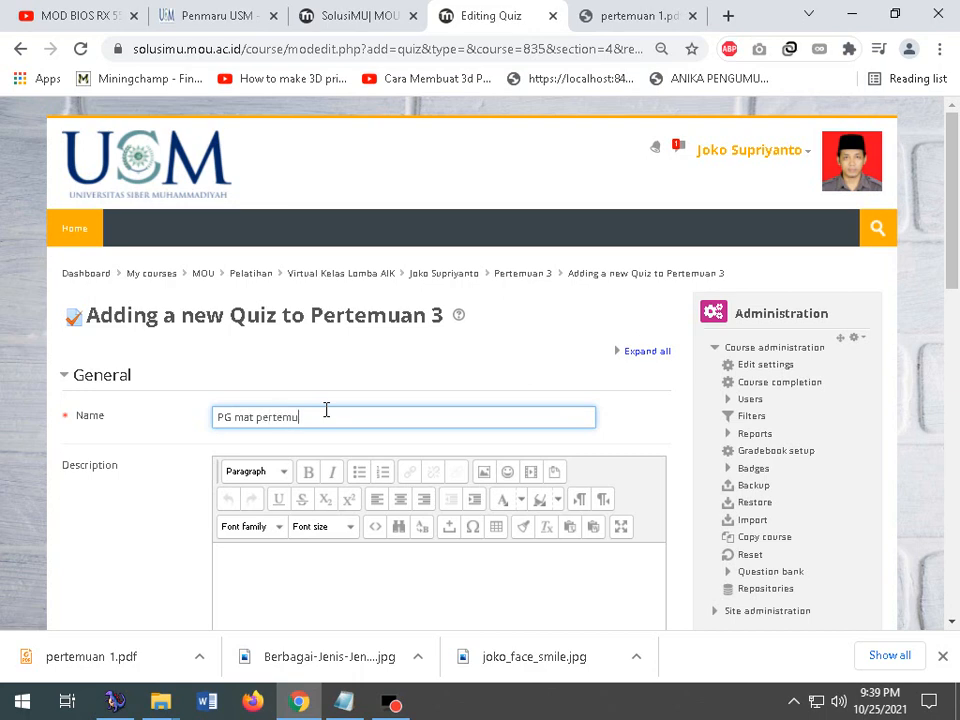
pyautogui.scroll(-3, 336, 437)
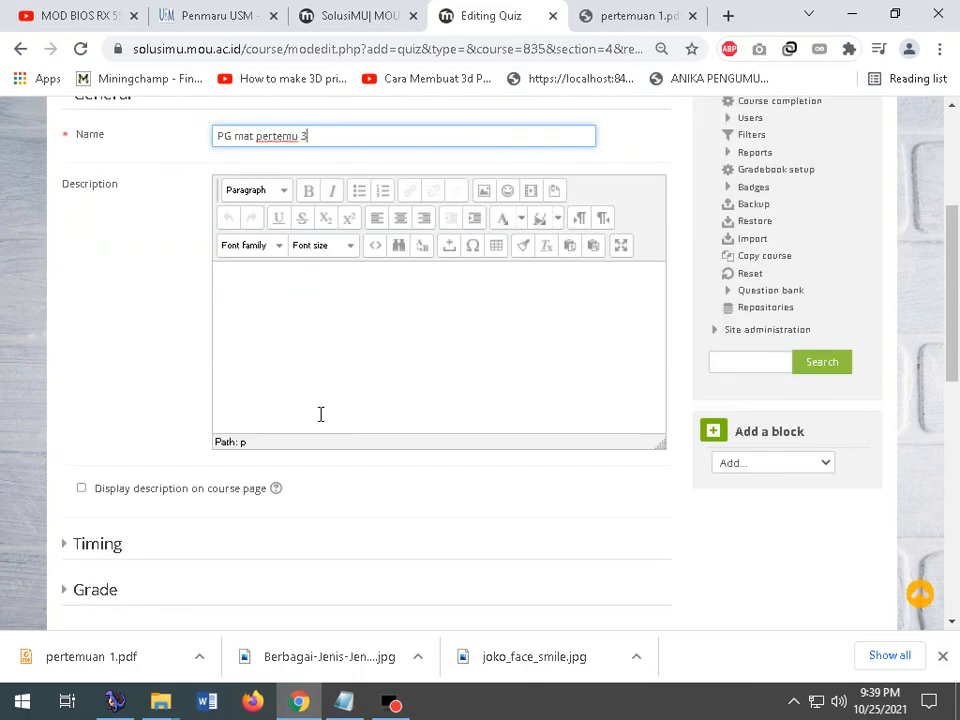
# - Enable the quiz's opening date and set its time limit to 5 minutes
pyautogui.scroll(-2, 96, 493)
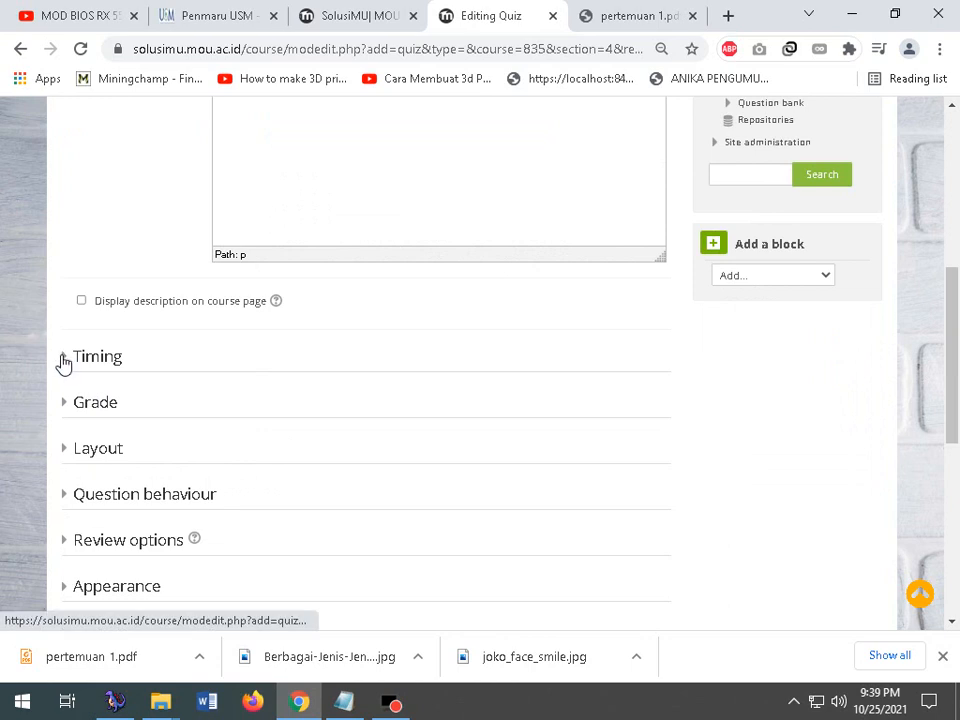
pyautogui.click(62, 358)
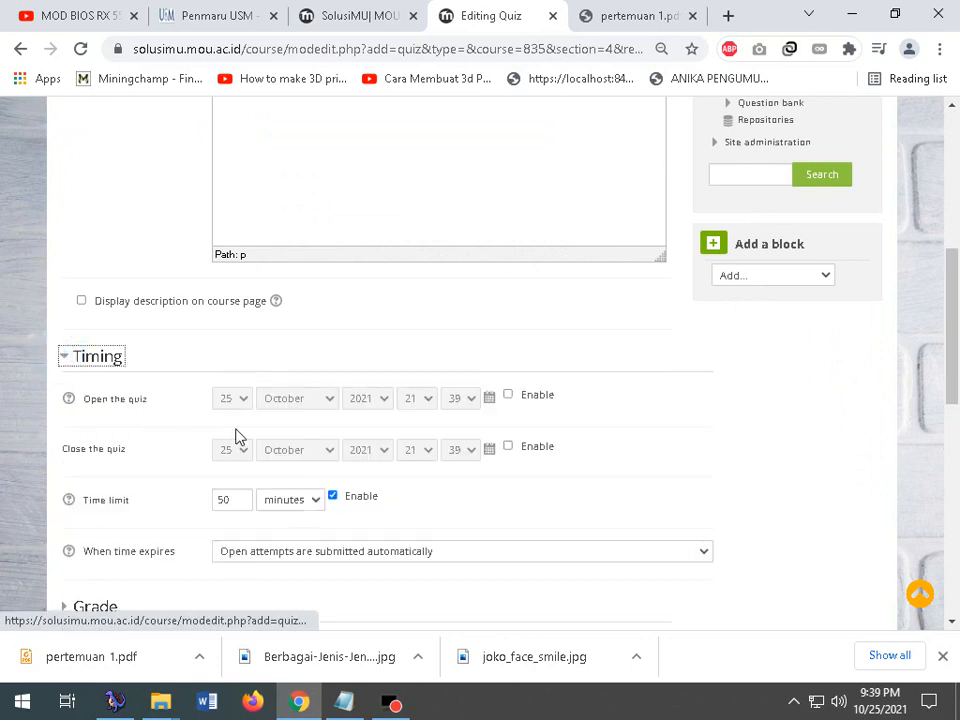
pyautogui.click(517, 394)
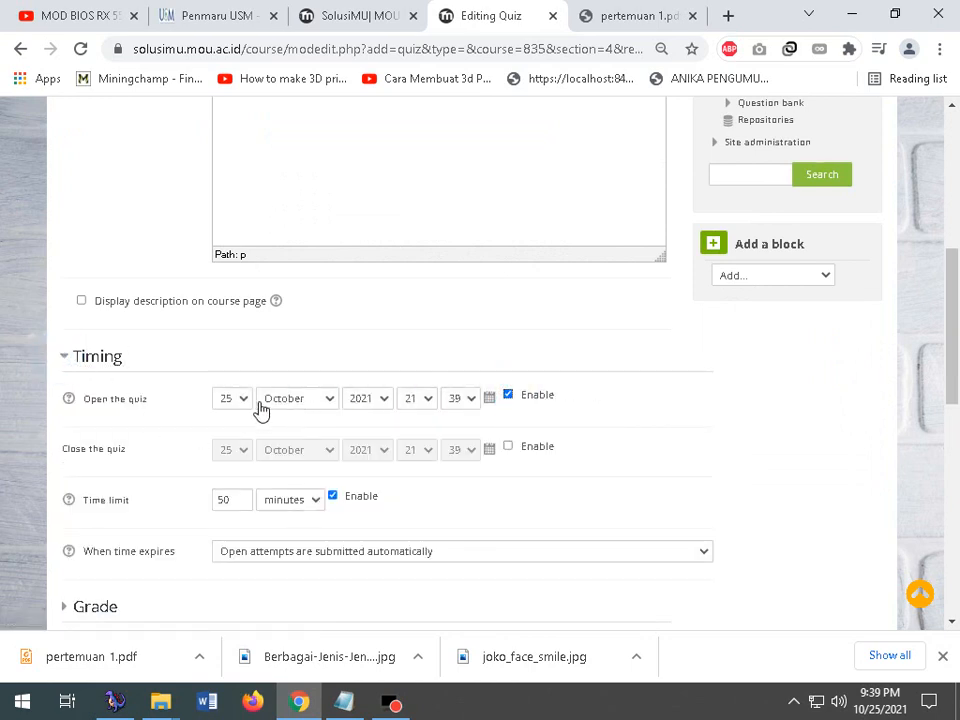
pyautogui.scroll(-4, 482, 426)
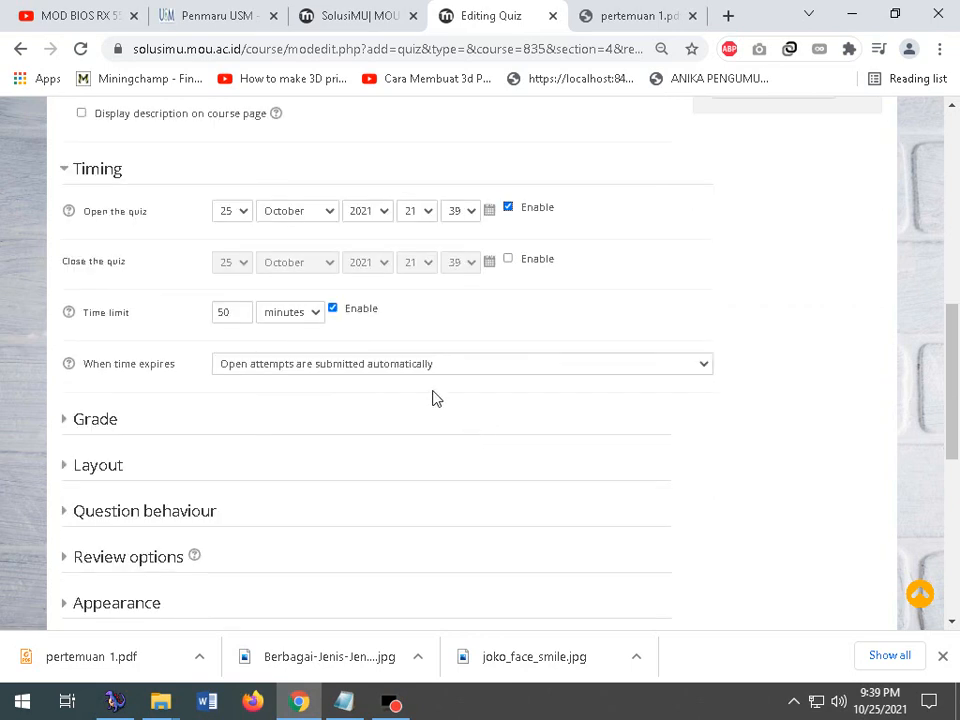
pyautogui.doubleClick(240, 313)
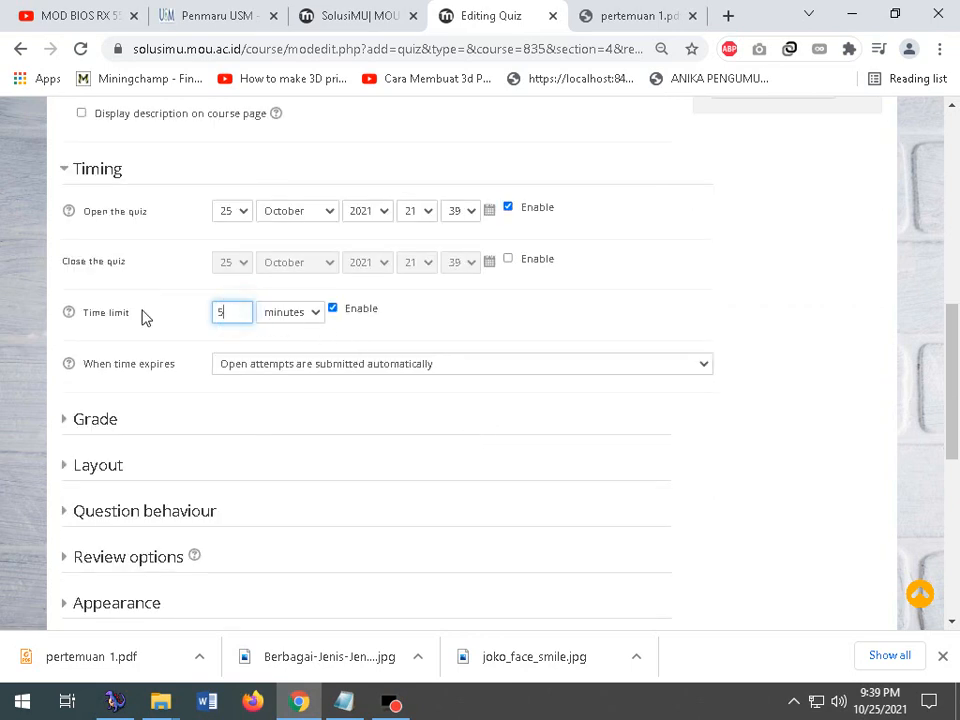
pyautogui.write('5')
# - Set the quiz's grade options to Uncategorised, Unlimited attempts and the Highest grade grading method
pyautogui.scroll(-4, 250, 390)
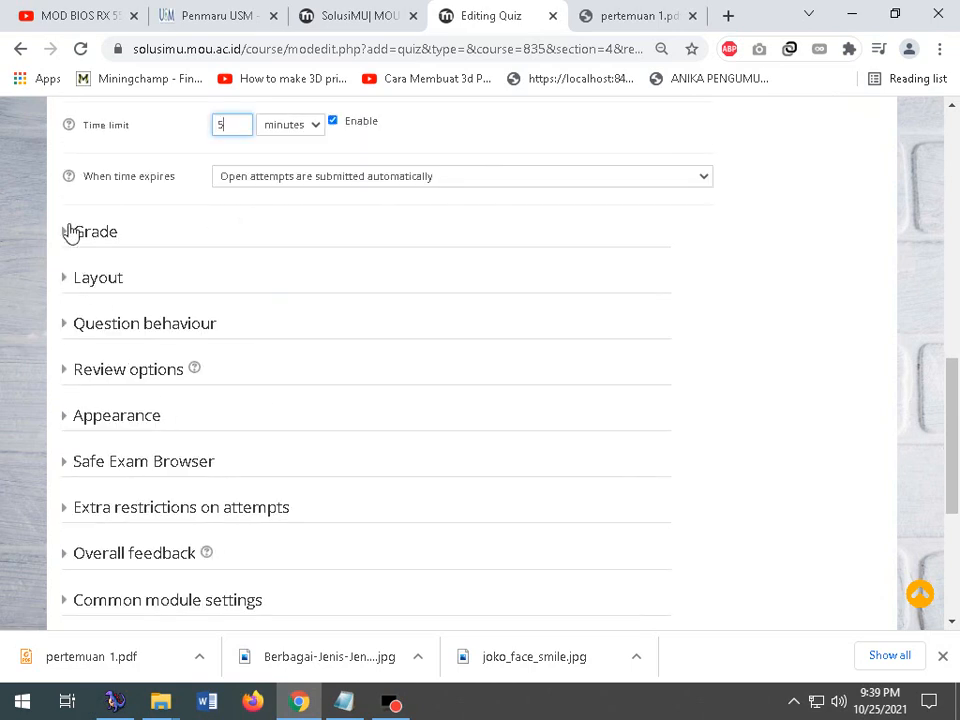
pyautogui.click(70, 231)
pyautogui.click(294, 273)
pyautogui.click(225, 292)
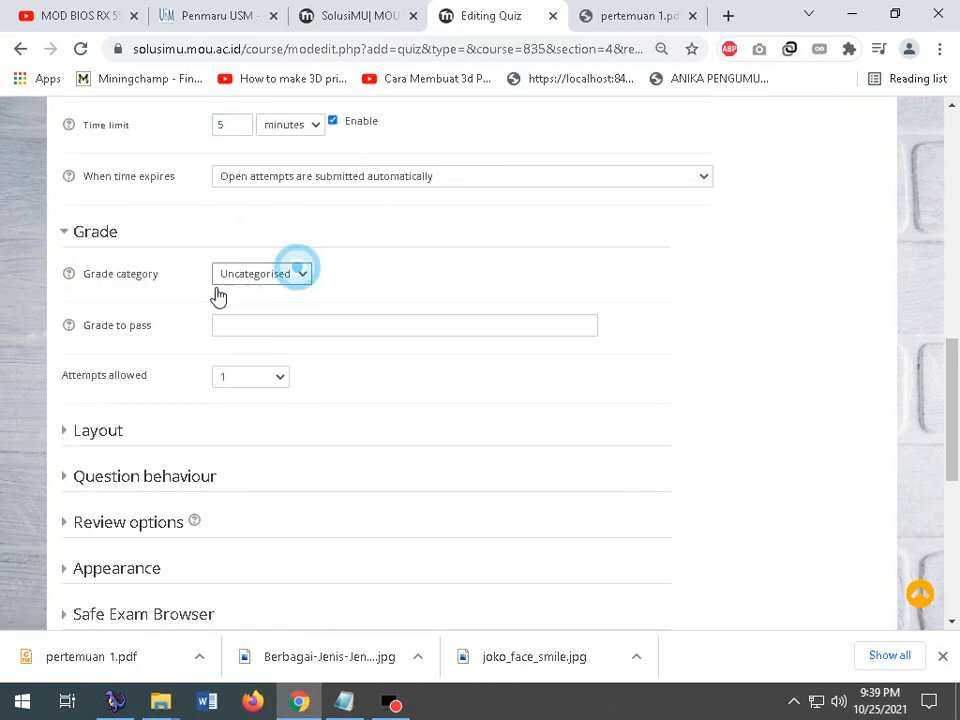
pyautogui.click(278, 377)
pyautogui.click(255, 396)
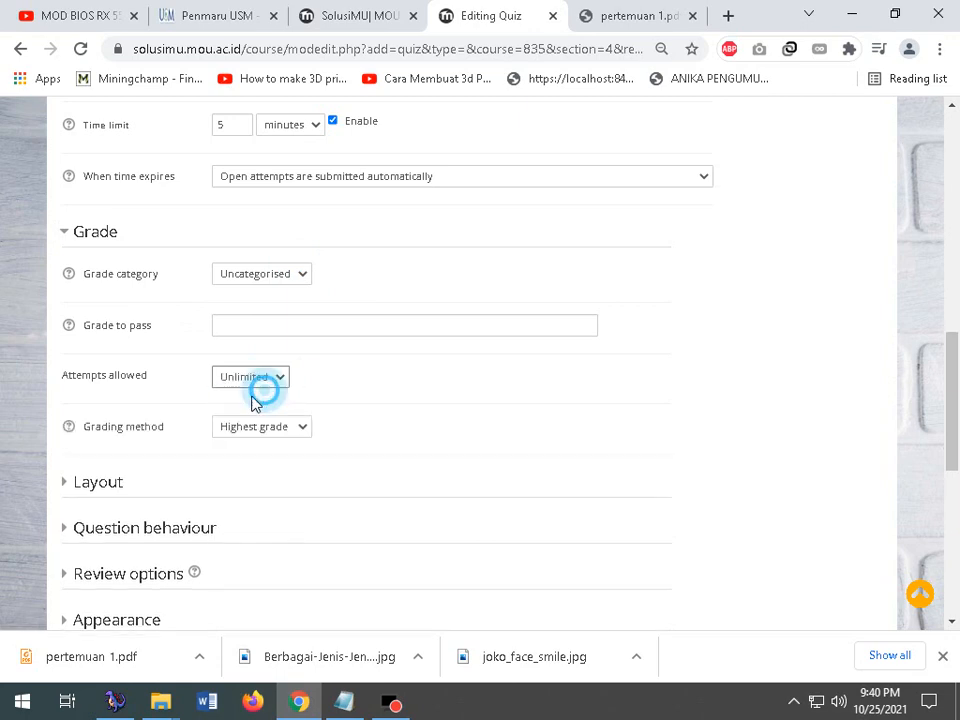
pyautogui.click(241, 427)
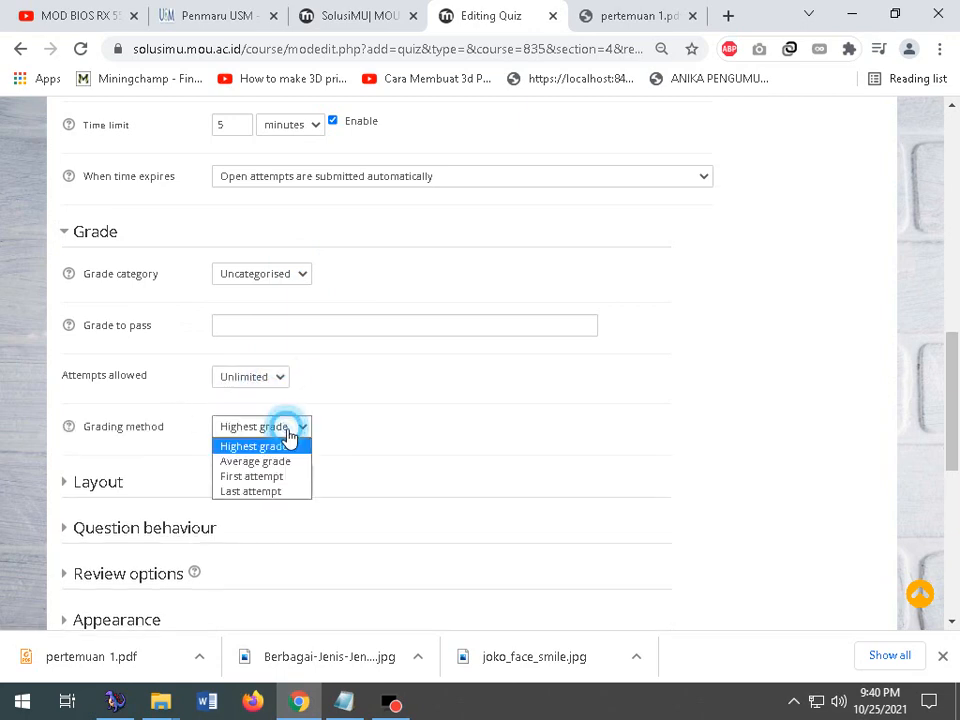
pyautogui.click(254, 447)
# - Examine the quiz's layout, question behaviour, review, appearance, extra attempt restriction, common module and access restriction settings
pyautogui.scroll(-5, 358, 435)
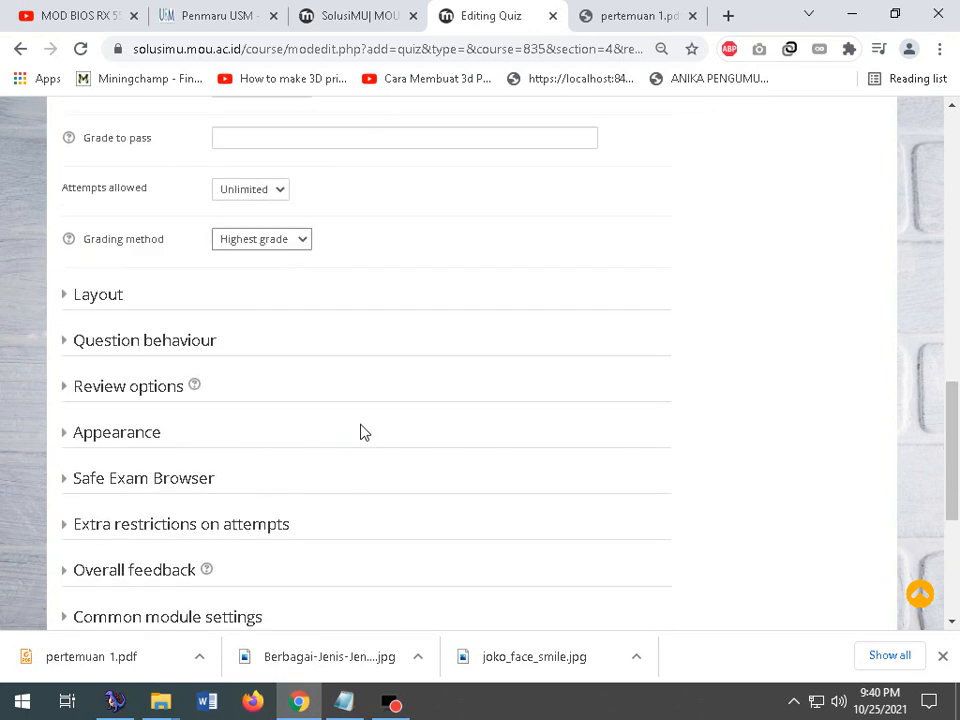
pyautogui.scroll(1, 363, 429)
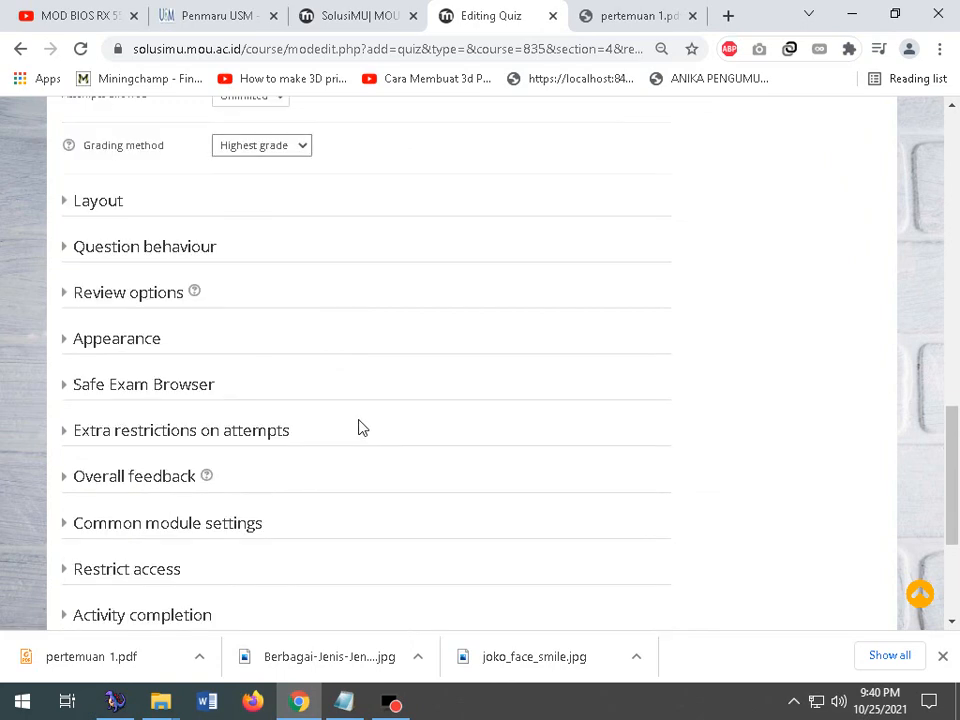
pyautogui.click(61, 203)
pyautogui.click(61, 203)
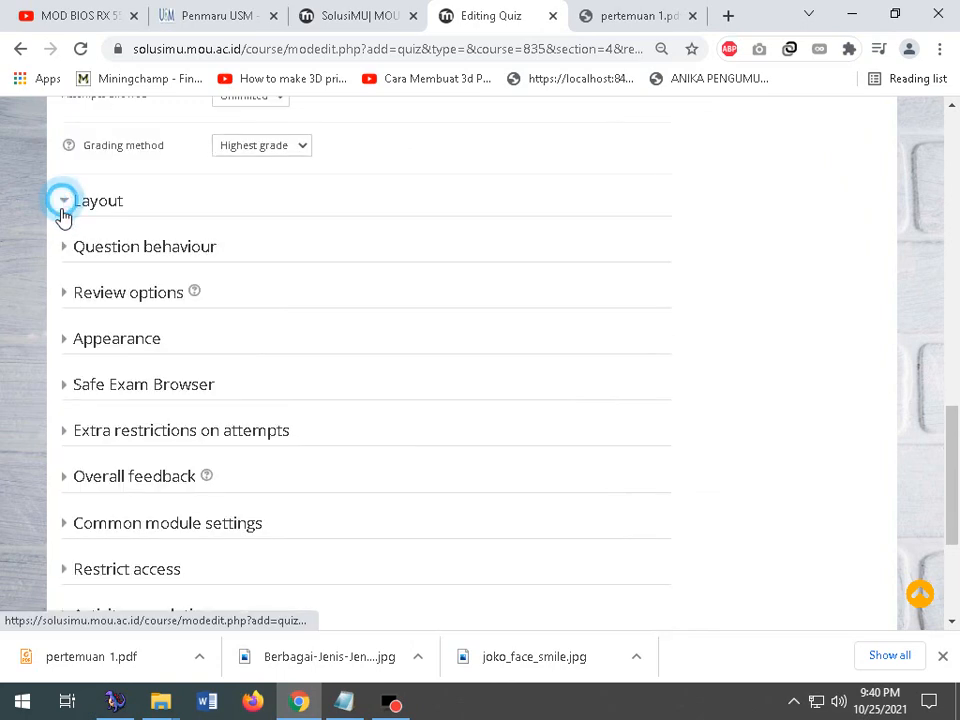
pyautogui.click(61, 250)
pyautogui.click(61, 250)
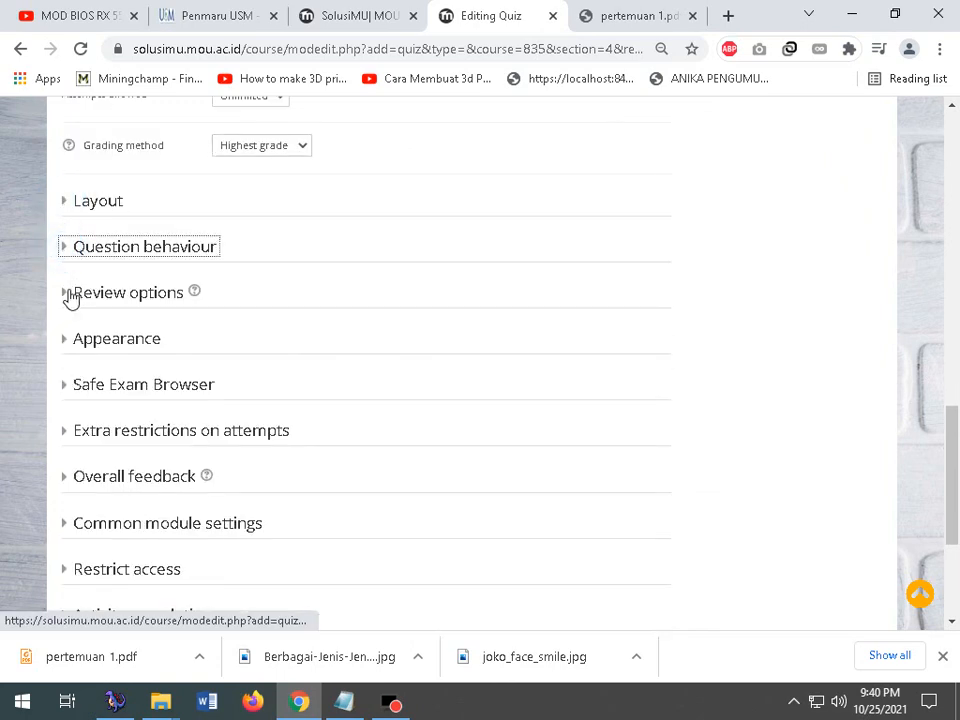
pyautogui.click(68, 294)
pyautogui.click(68, 294)
pyautogui.click(66, 341)
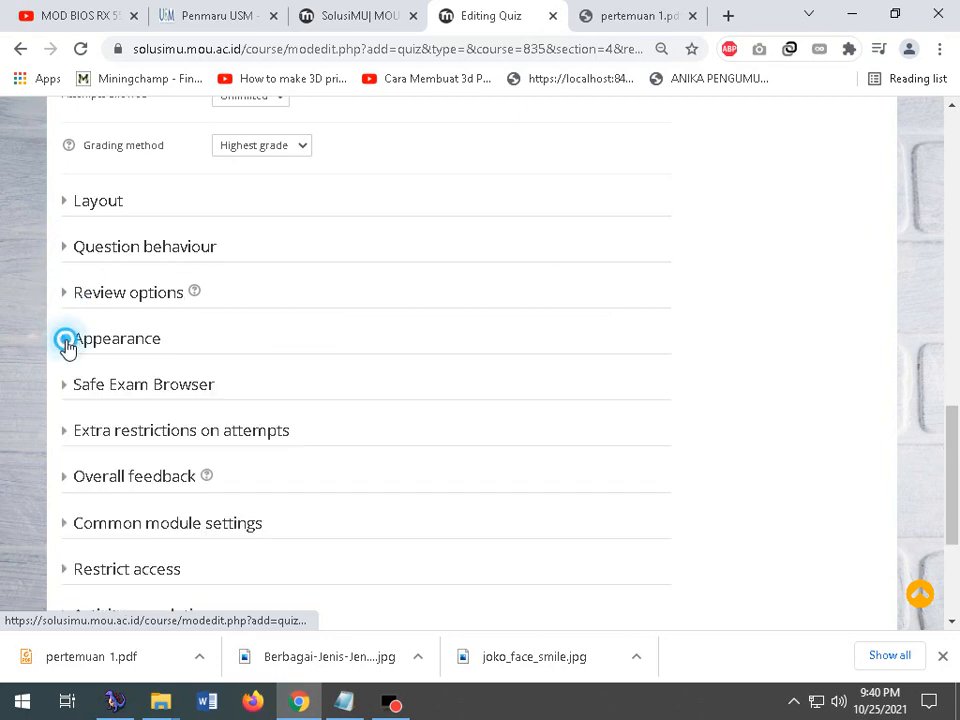
pyautogui.click(67, 345)
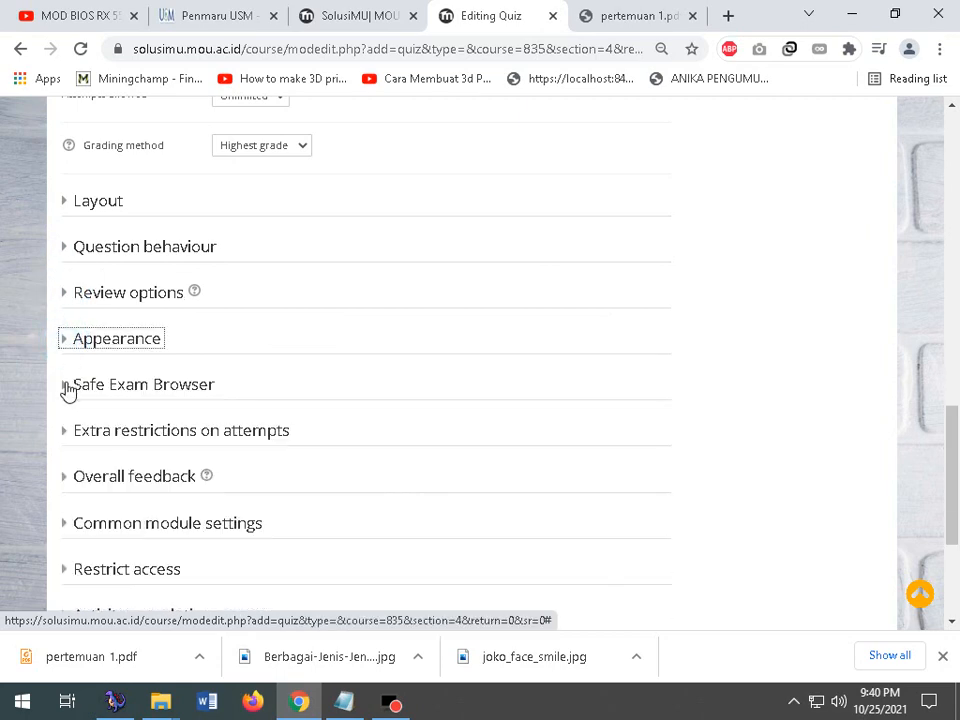
pyautogui.scroll(-1, 67, 390)
pyautogui.click(63, 341)
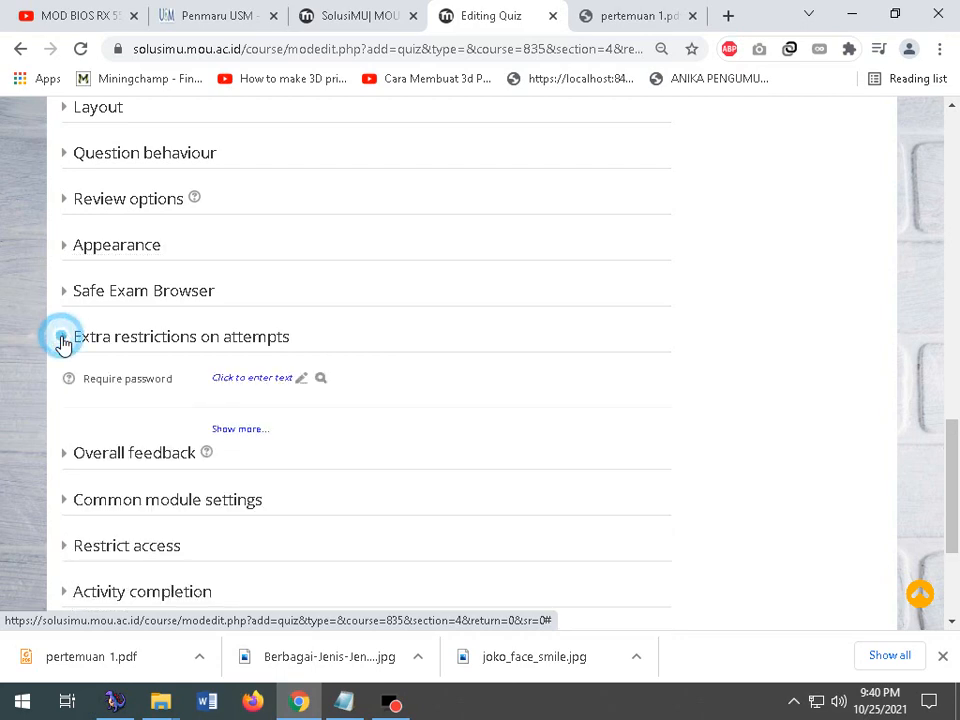
pyautogui.click(62, 339)
pyautogui.scroll(1, 62, 339)
pyautogui.scroll(1, 113, 352)
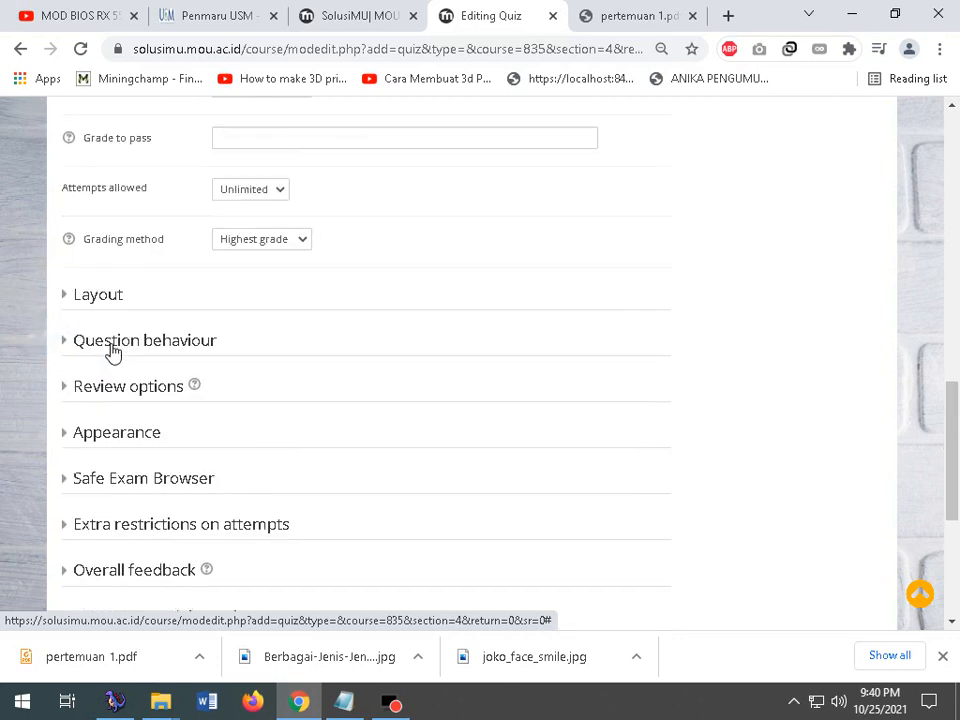
pyautogui.scroll(3, 77, 315)
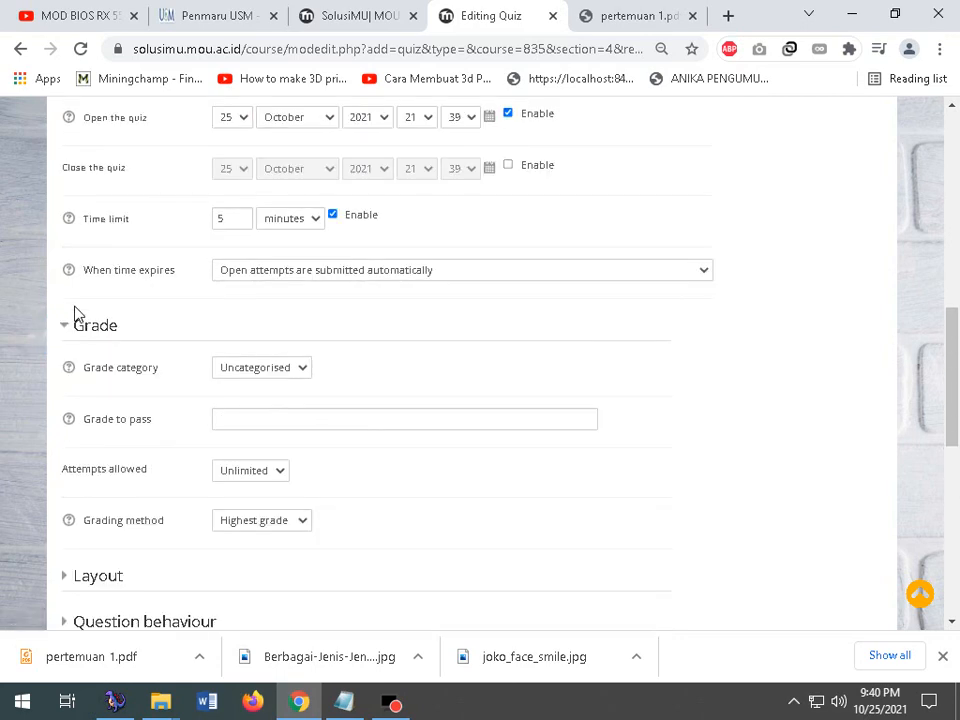
pyautogui.scroll(-6, 74, 314)
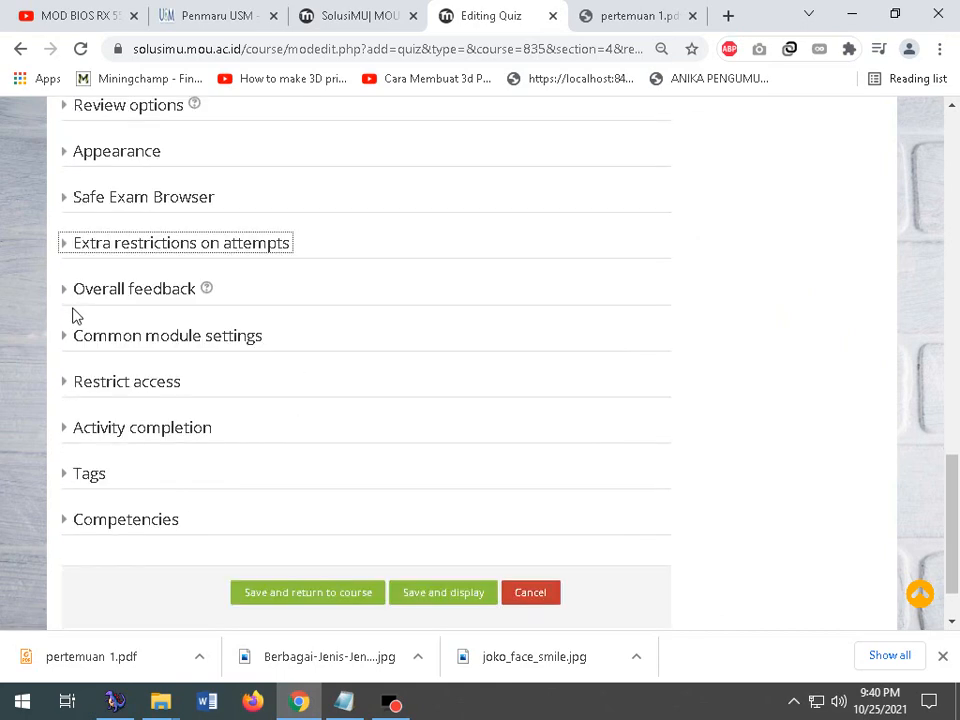
pyautogui.click(62, 340)
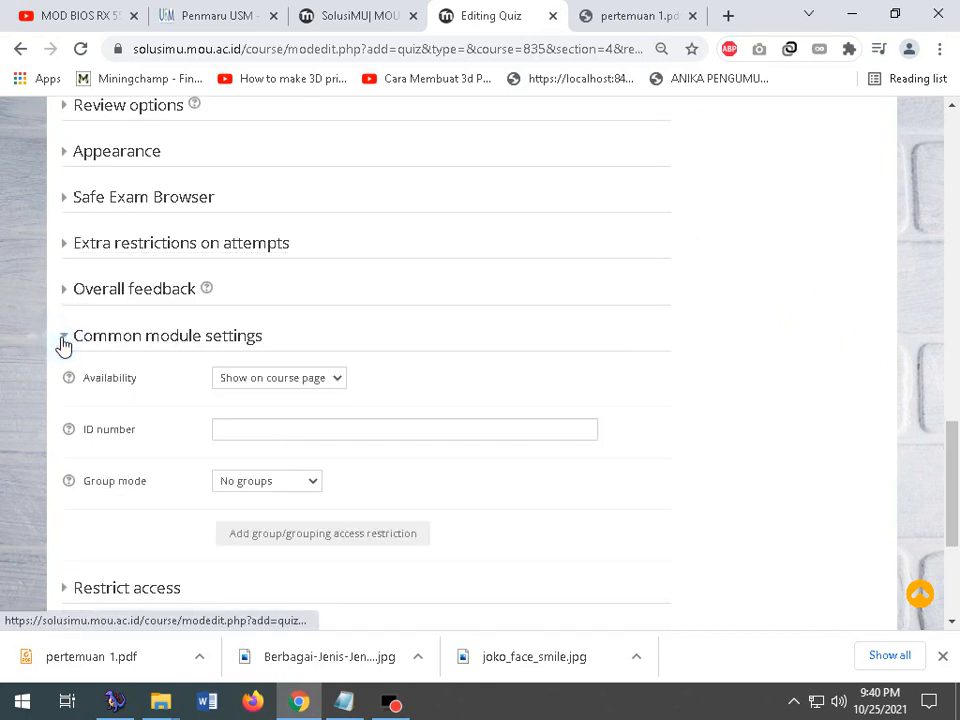
pyautogui.click(62, 340)
pyautogui.click(68, 386)
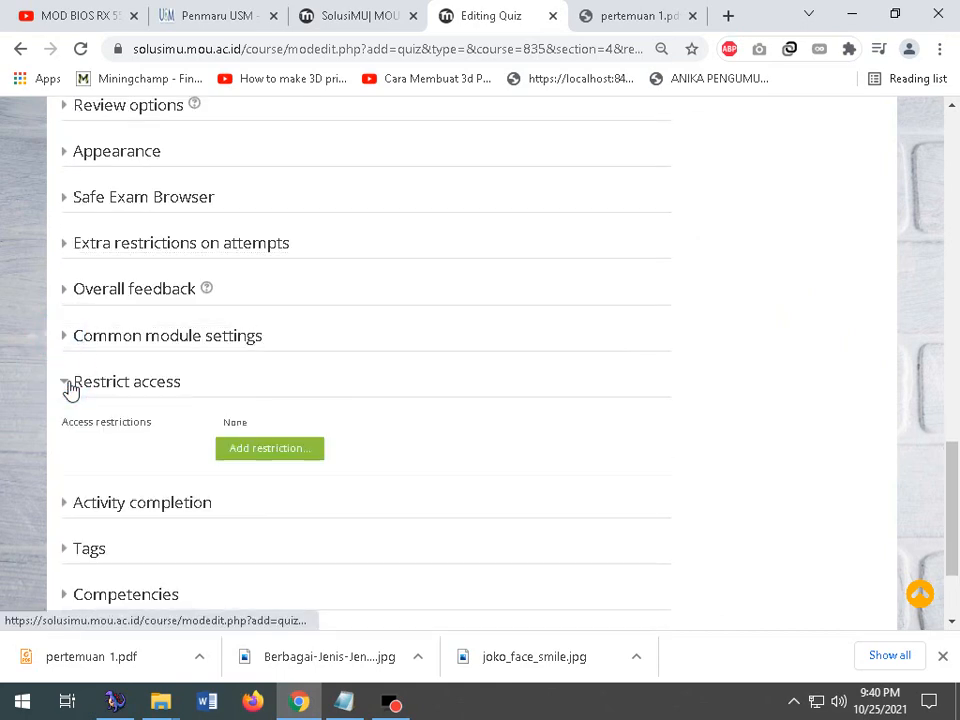
pyautogui.click(68, 386)
# - Set the quiz's completion tracking to "Show activity as complete when conditions are met"
pyautogui.click(69, 428)
pyautogui.scroll(-2, 70, 428)
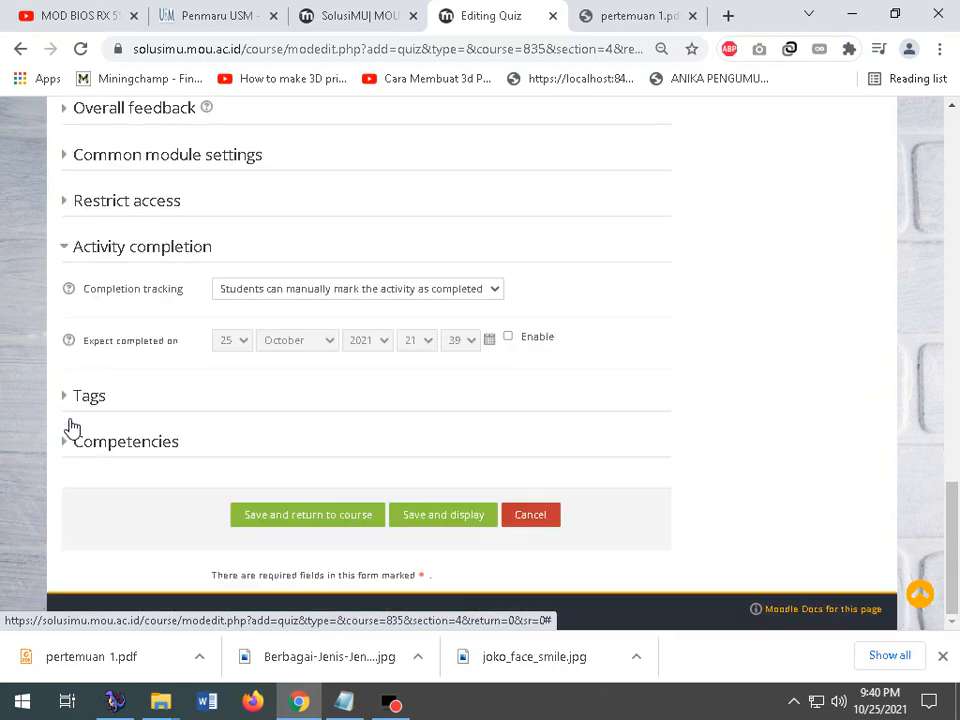
pyautogui.click(330, 291)
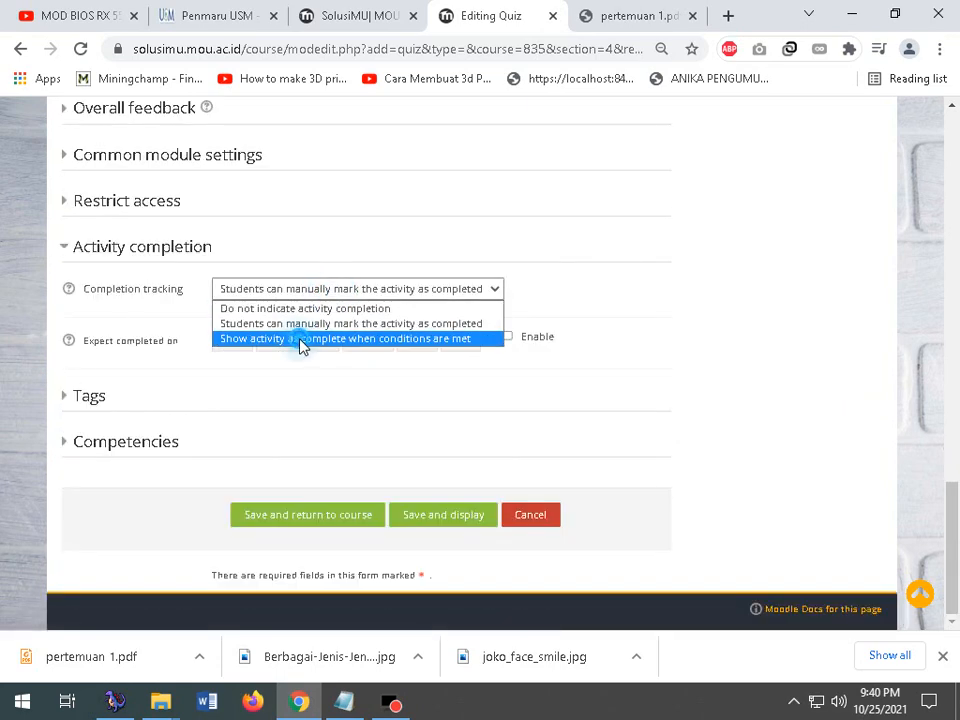
pyautogui.click(300, 339)
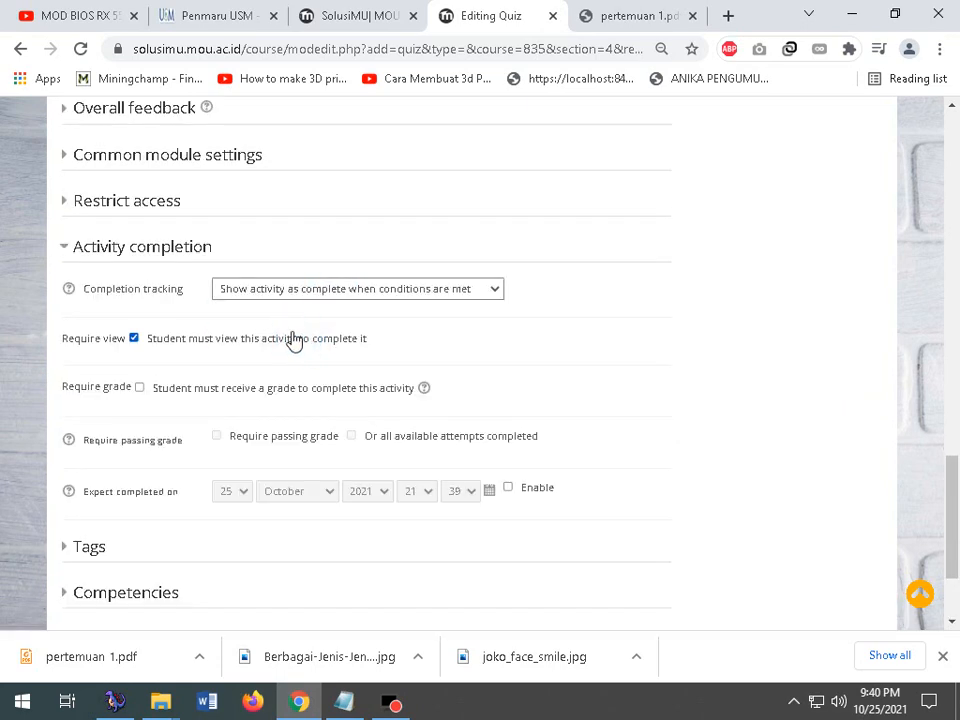
# - Require a grade and a passing grade instead of a view for quiz completion, and set the grade to pass to 80
pyautogui.click(186, 343)
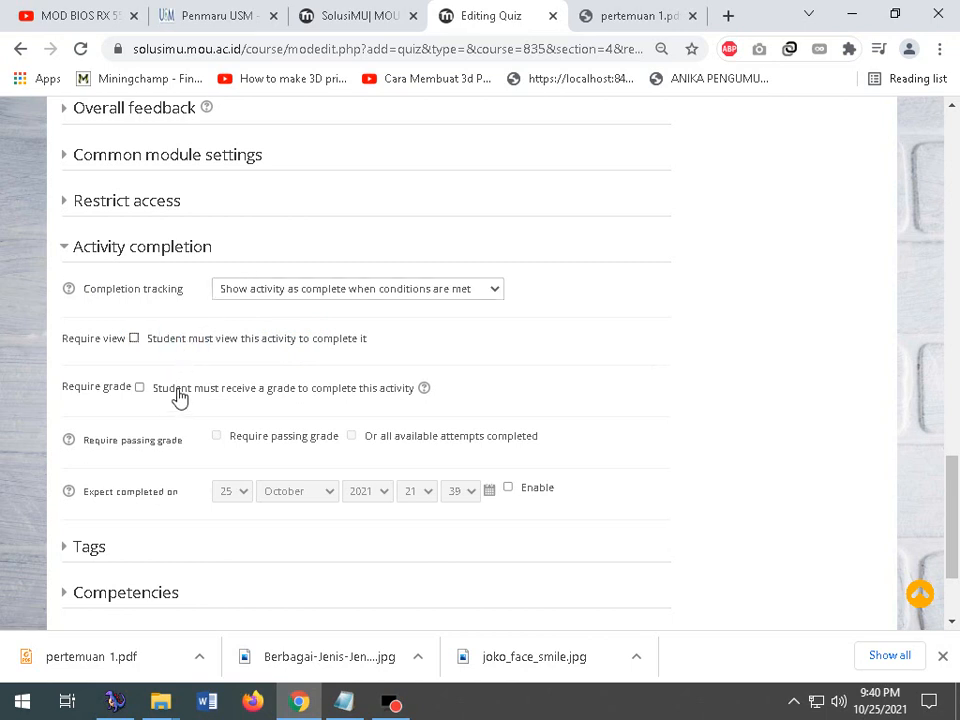
pyautogui.click(180, 398)
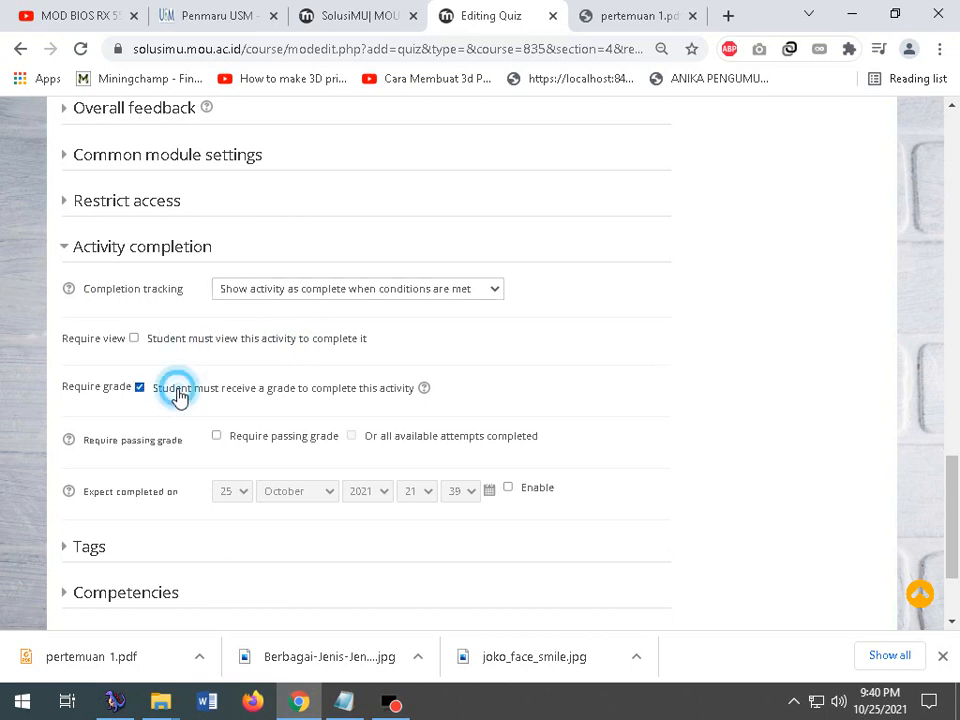
pyautogui.click(241, 443)
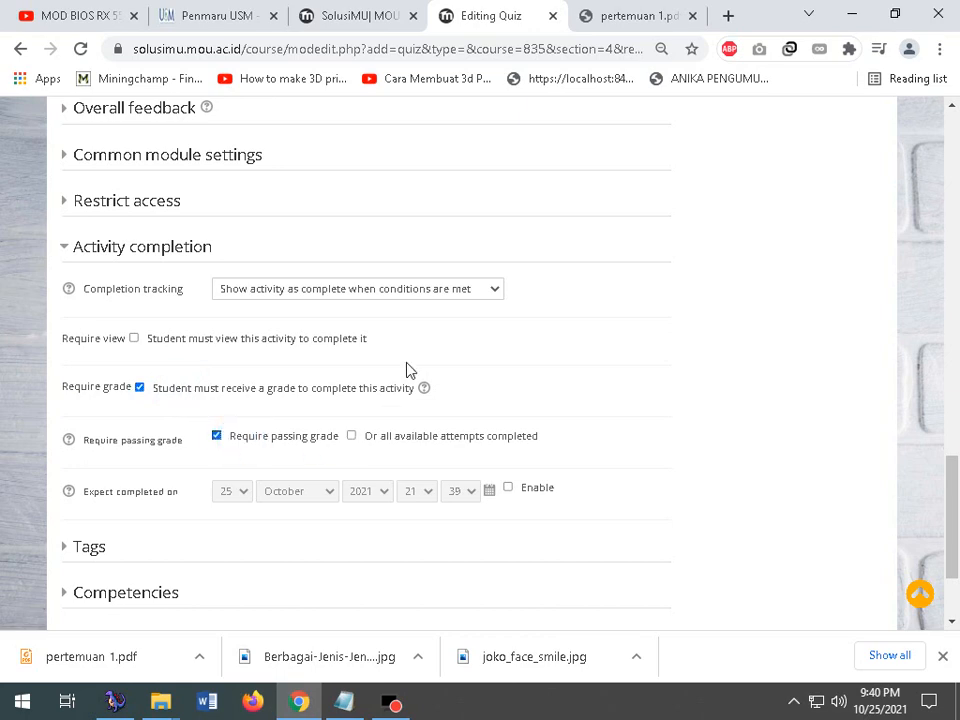
pyautogui.scroll(6, 116, 415)
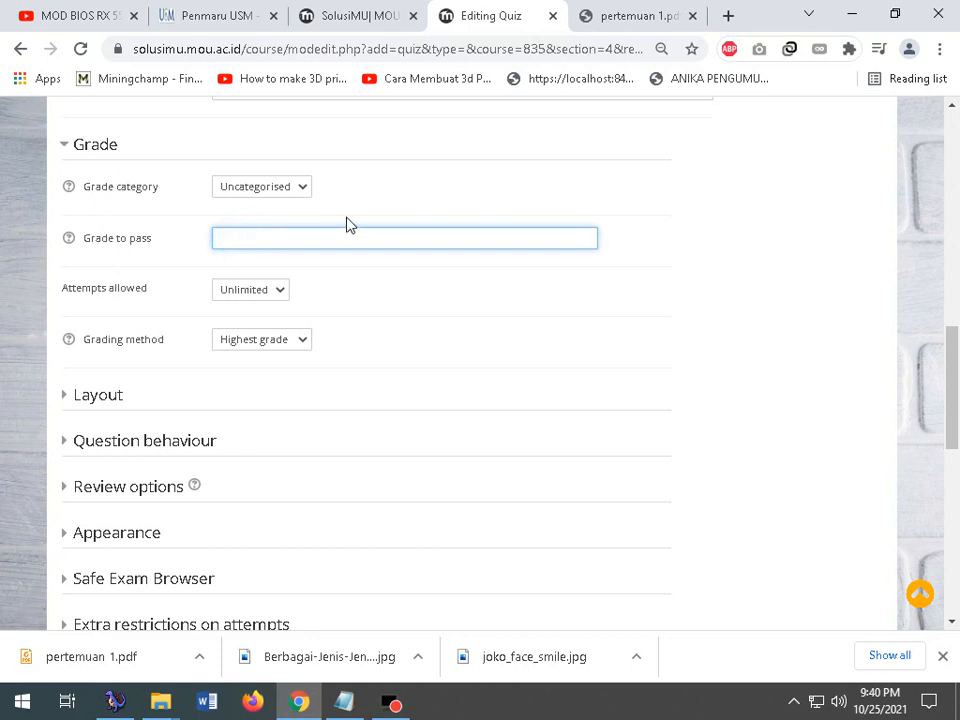
pyautogui.write('80')
# - Enter the quiz description "Bisa dikerjakan berkali2, diambil nilai tertinggi"
pyautogui.scroll(8, 424, 321)
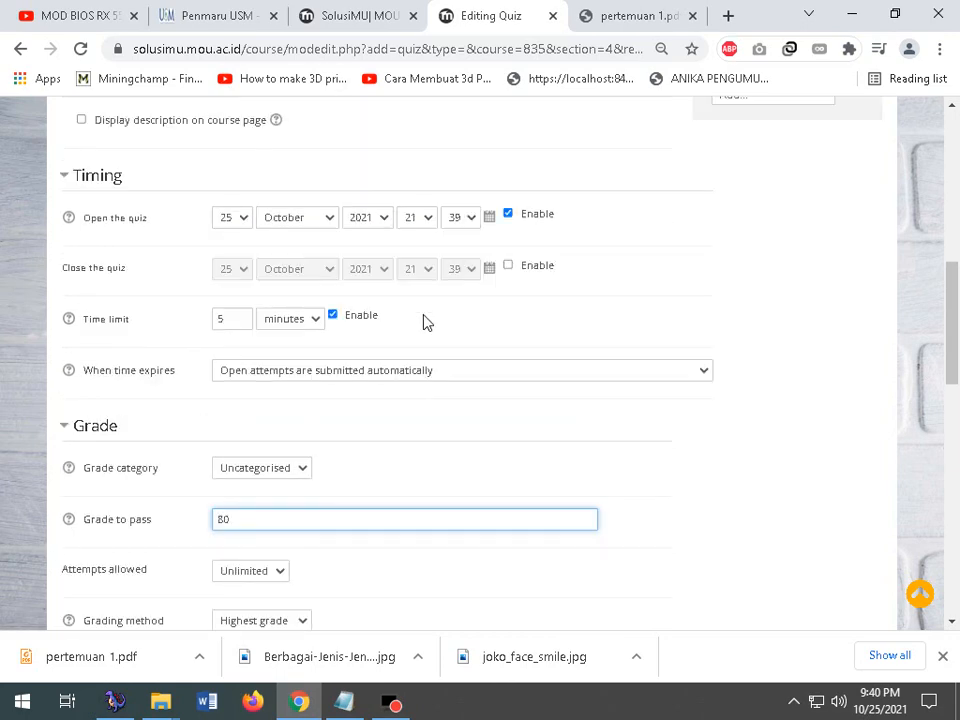
pyautogui.click(332, 400)
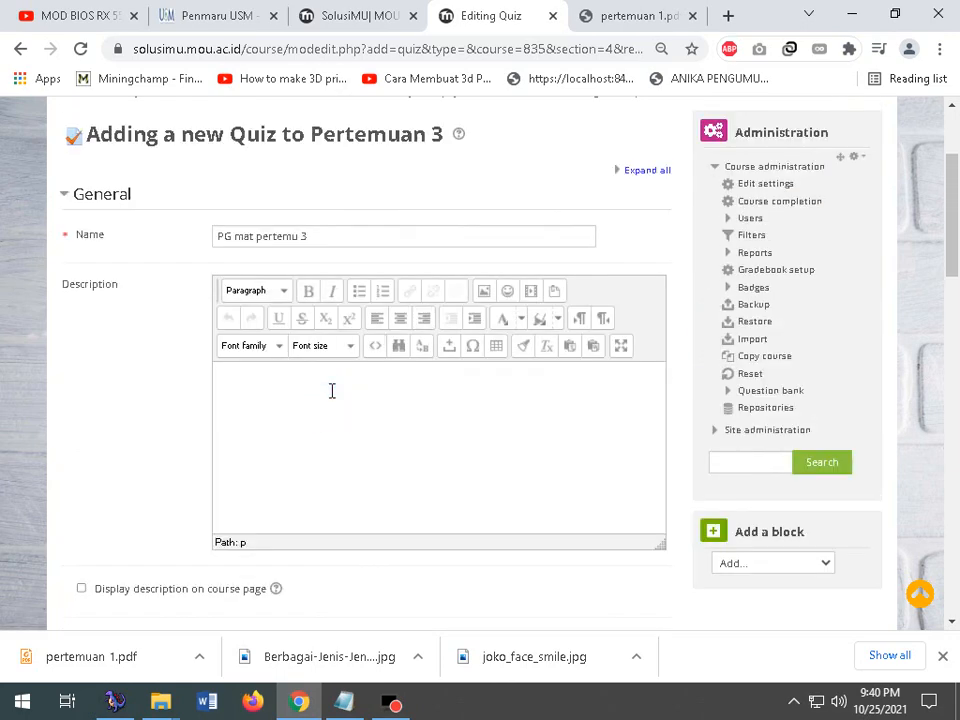
pyautogui.write('Bisa dikerjakan')
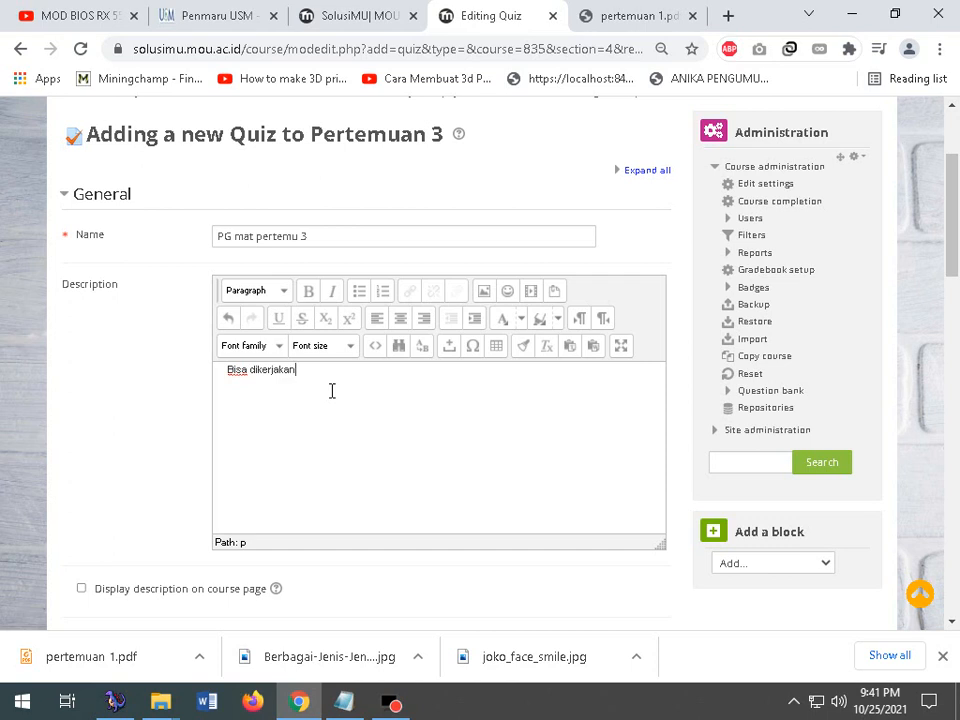
pyautogui.write(' berkali2, diambil nilai tertinggi')
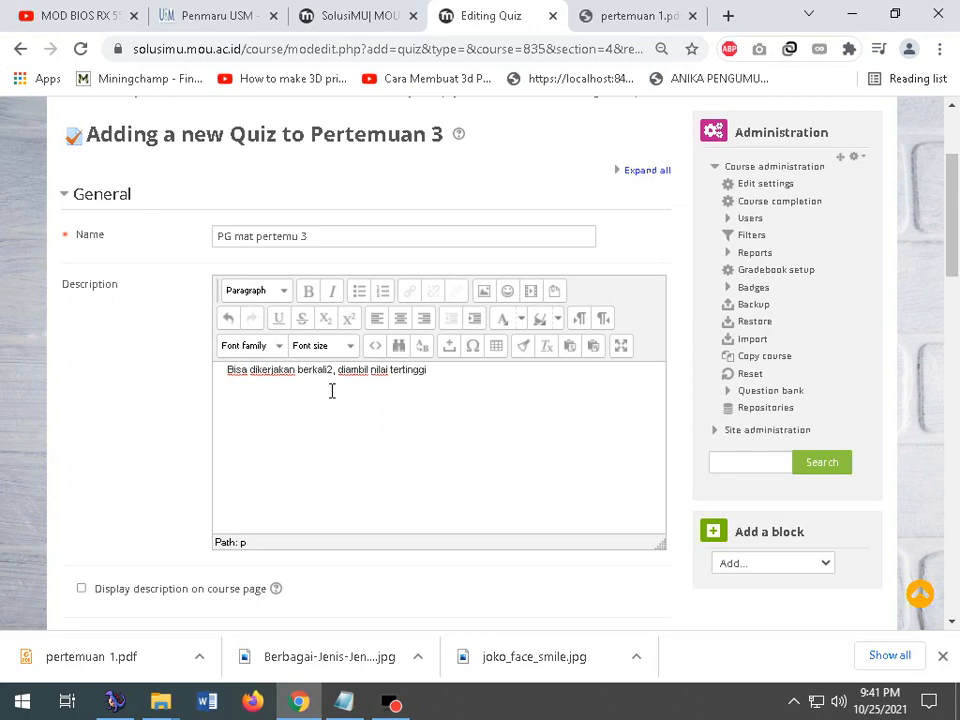
# - Try 1 as the quiz's attempts allowed, restore Unlimited, and look at the grading method choices
pyautogui.scroll(-5, 358, 396)
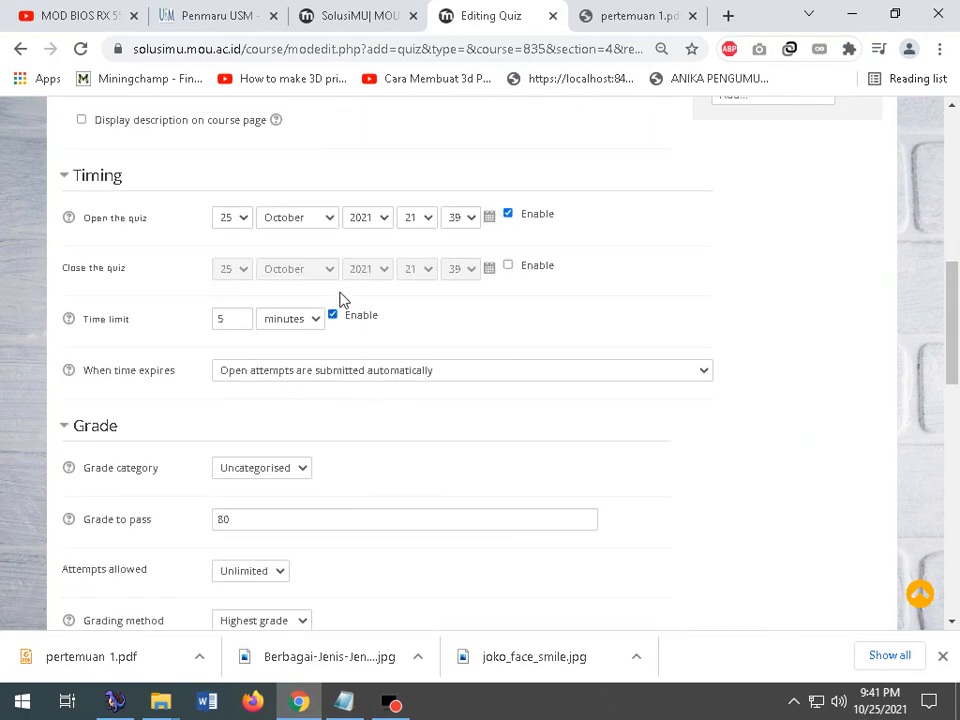
pyautogui.scroll(-1, 242, 439)
pyautogui.doubleClick(260, 426)
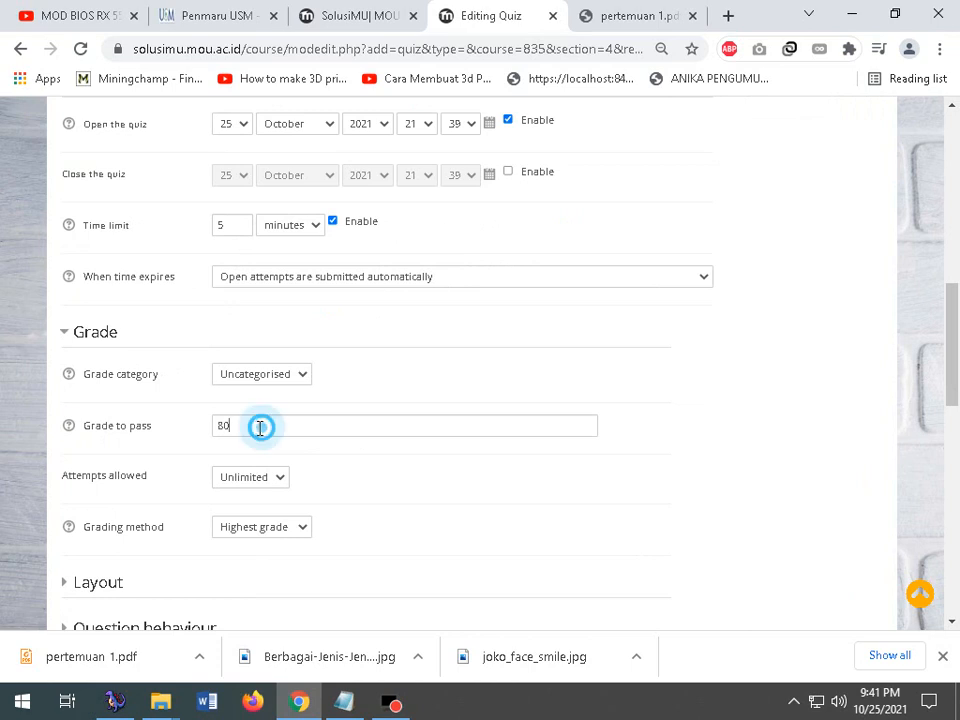
pyautogui.click(260, 479)
pyautogui.click(262, 481)
pyautogui.click(262, 481)
pyautogui.click(260, 511)
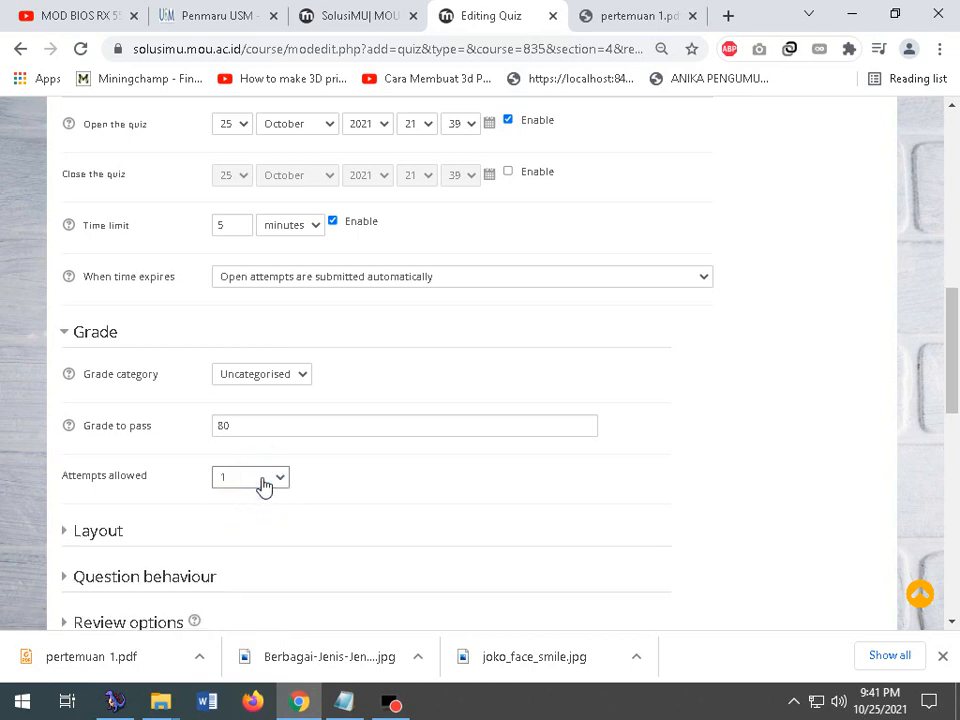
pyautogui.click(263, 484)
pyautogui.click(264, 500)
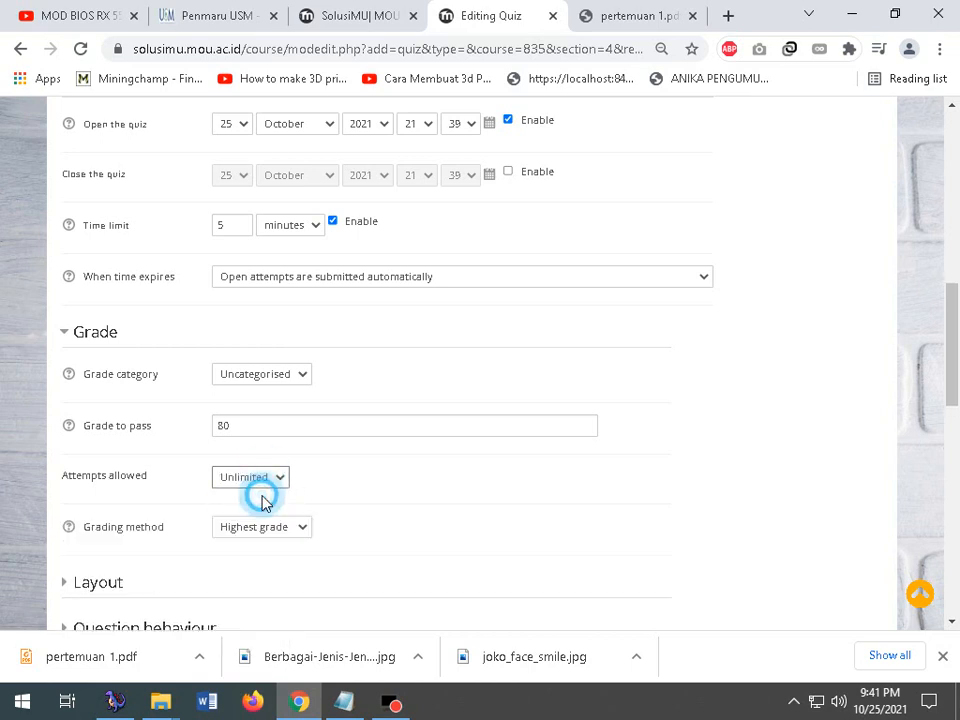
pyautogui.click(297, 537)
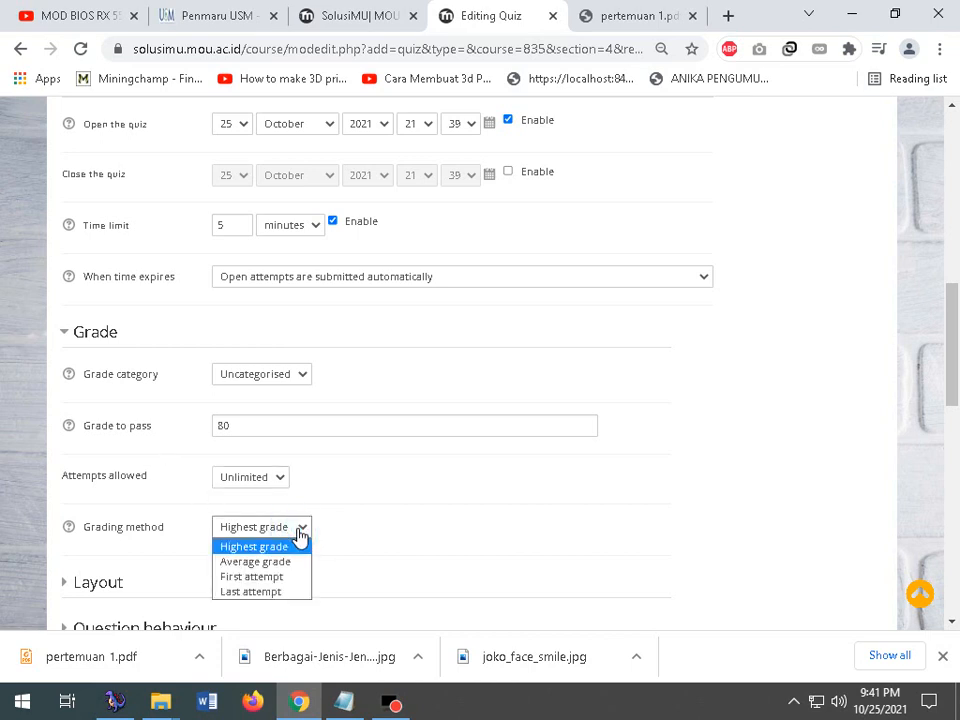
pyautogui.click(305, 530)
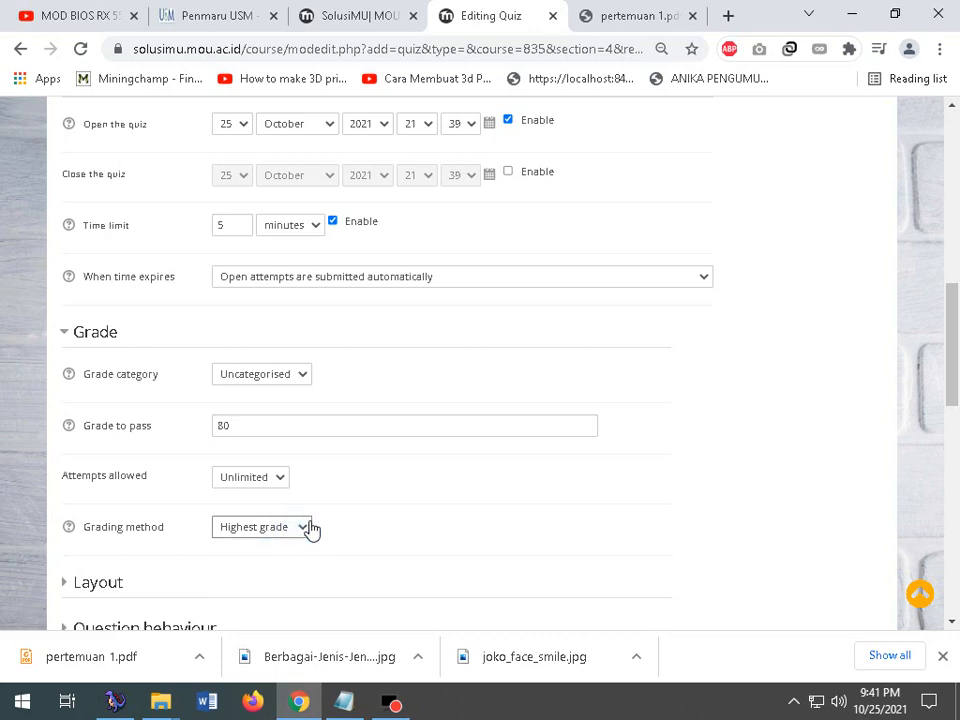
# - Set the quiz's time limit to 60 minutes and save the quiz, returning to the course
pyautogui.scroll(-5, 310, 530)
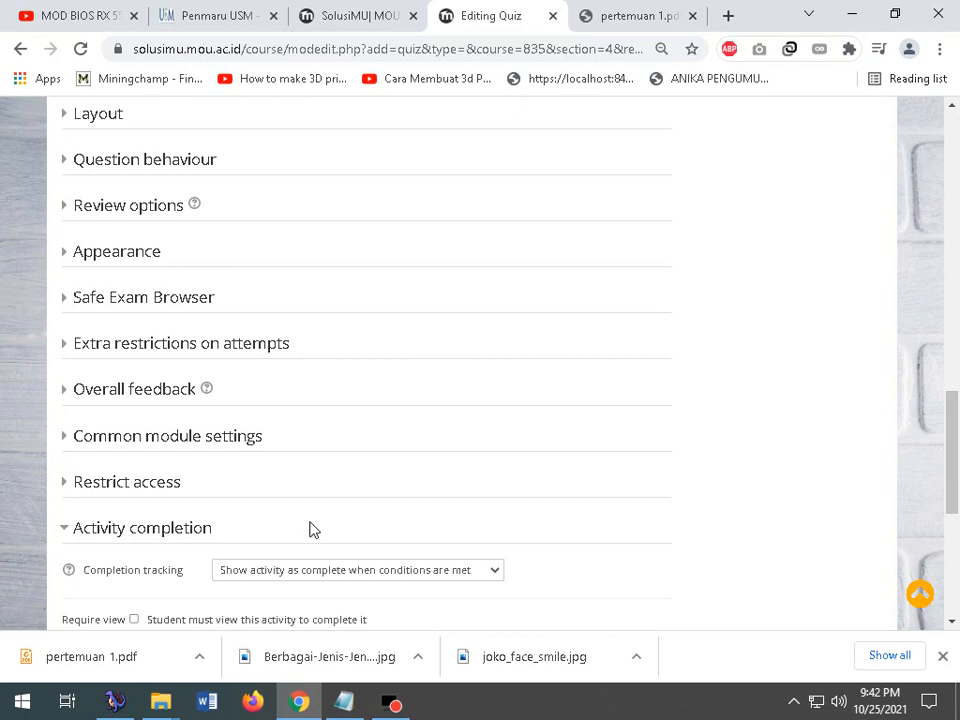
pyautogui.scroll(-3, 305, 505)
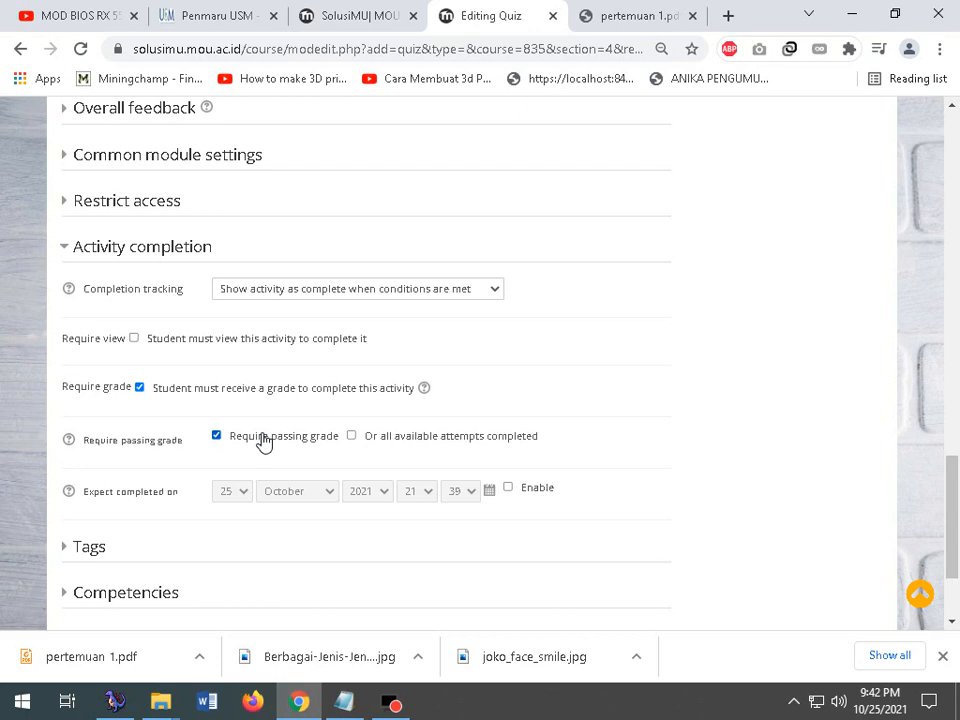
pyautogui.scroll(10, 262, 440)
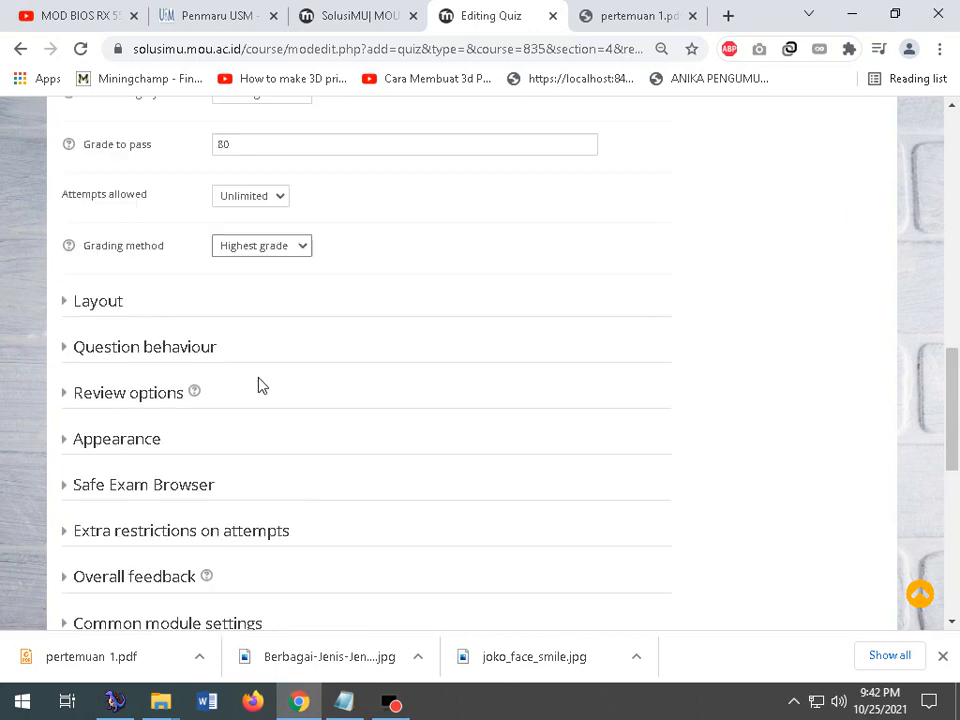
pyautogui.scroll(3, 246, 325)
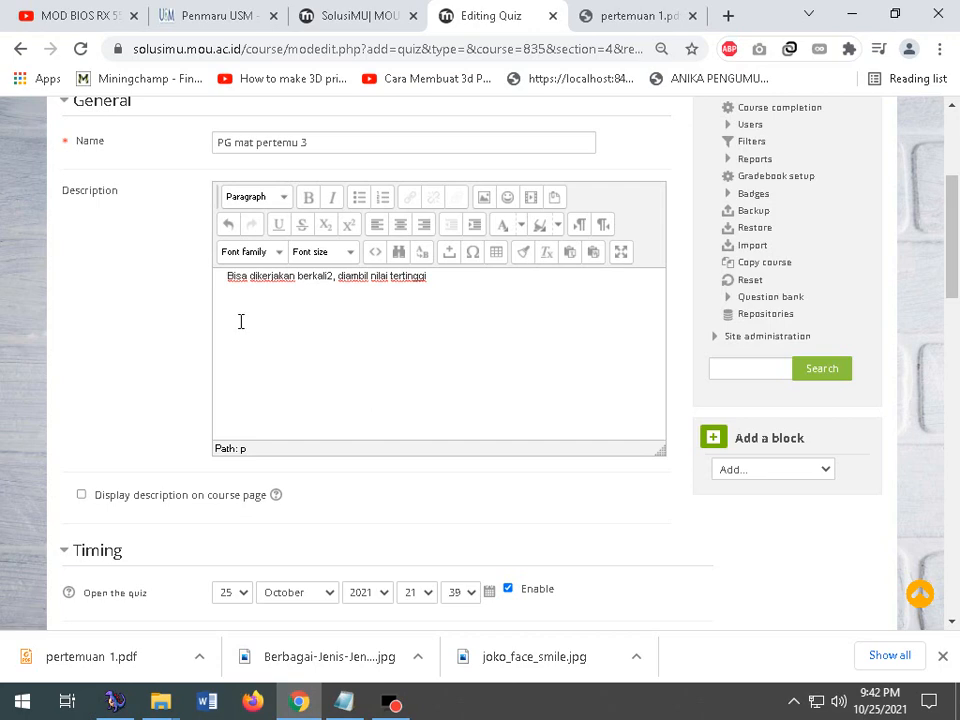
pyautogui.scroll(-3, 249, 294)
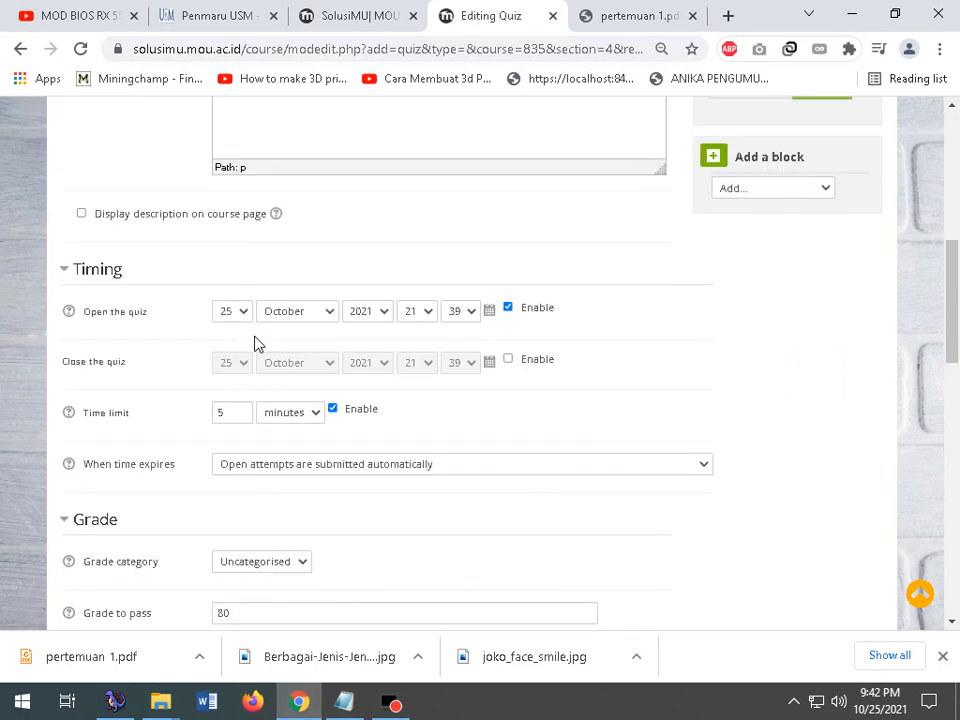
pyautogui.doubleClick(236, 415)
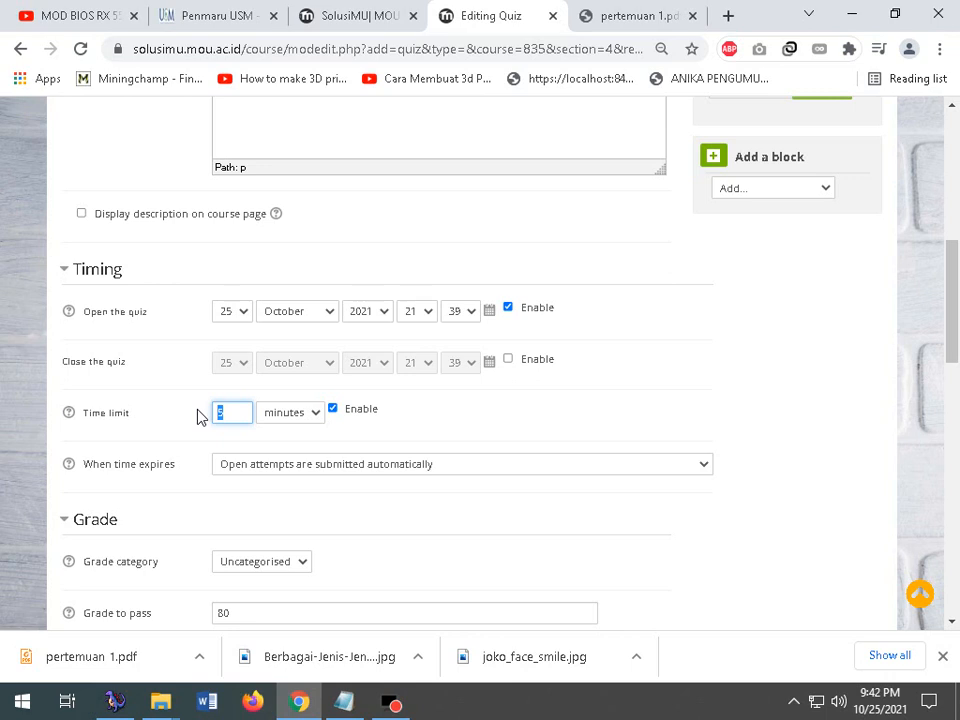
pyautogui.write('60')
pyautogui.scroll(-10, 300, 381)
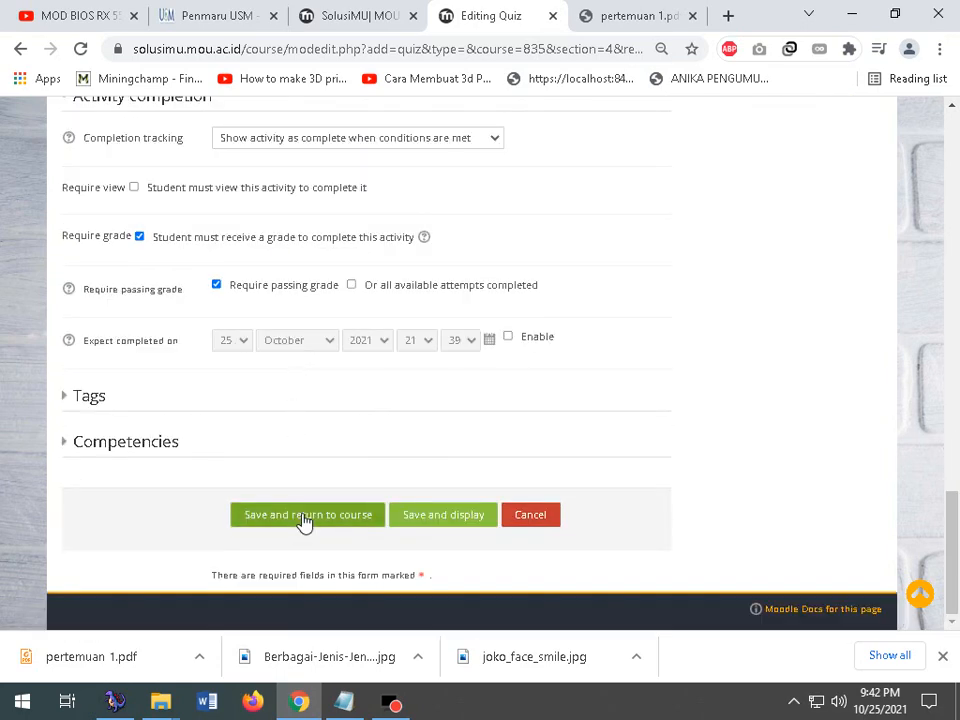
pyautogui.click(305, 516)
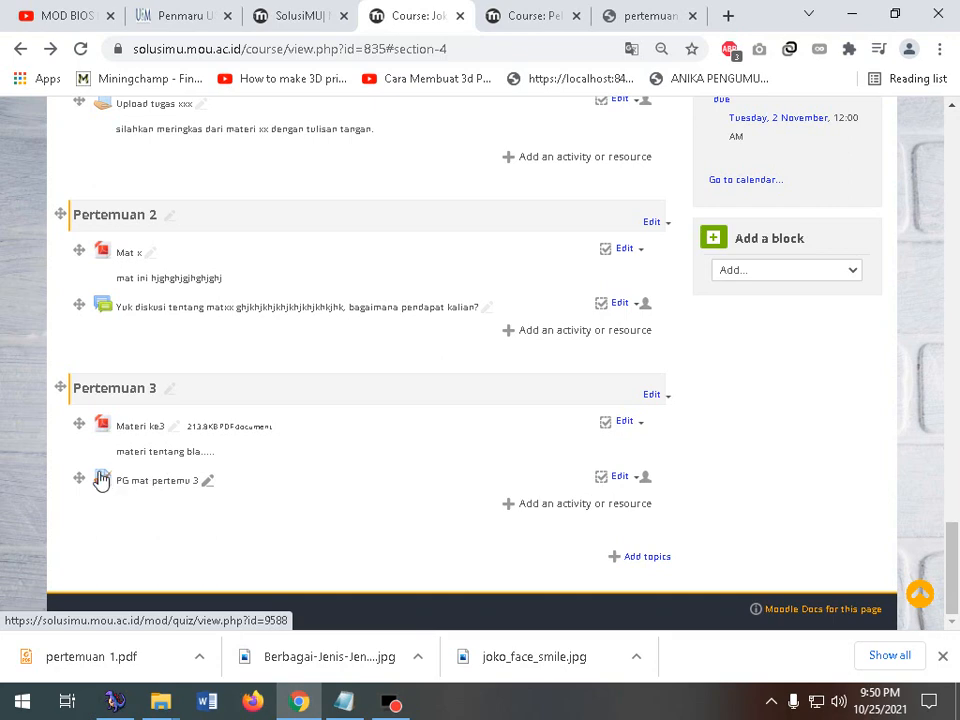
# - Open the "PG mat pertemu 3" quiz in Pertemuan 3 and start editing its questions
pyautogui.click(150, 485)
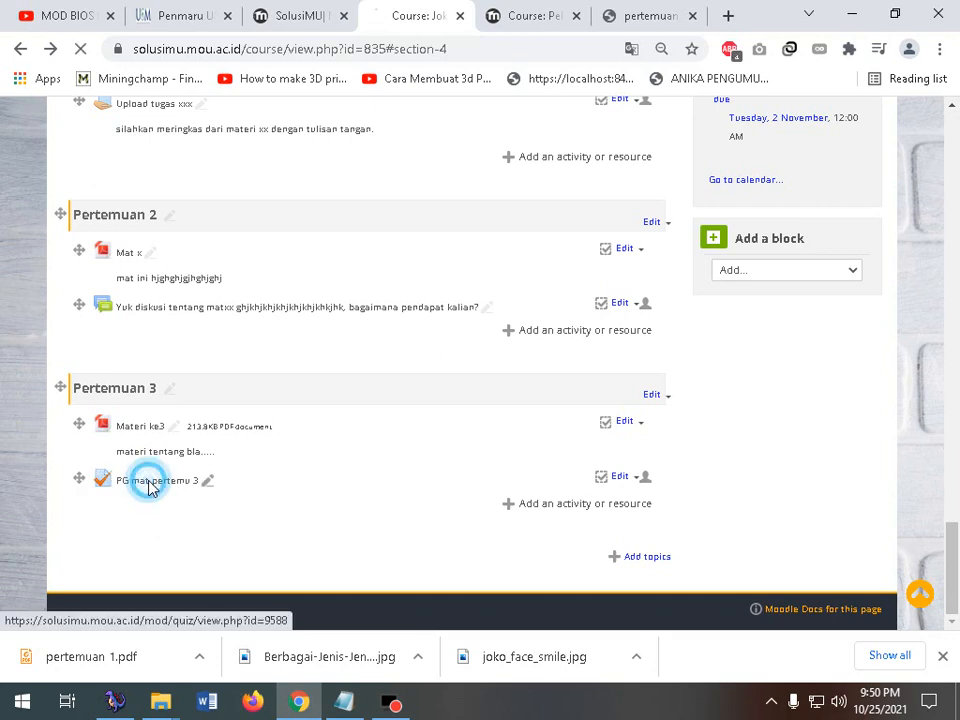
pyautogui.scroll(-2, 462, 441)
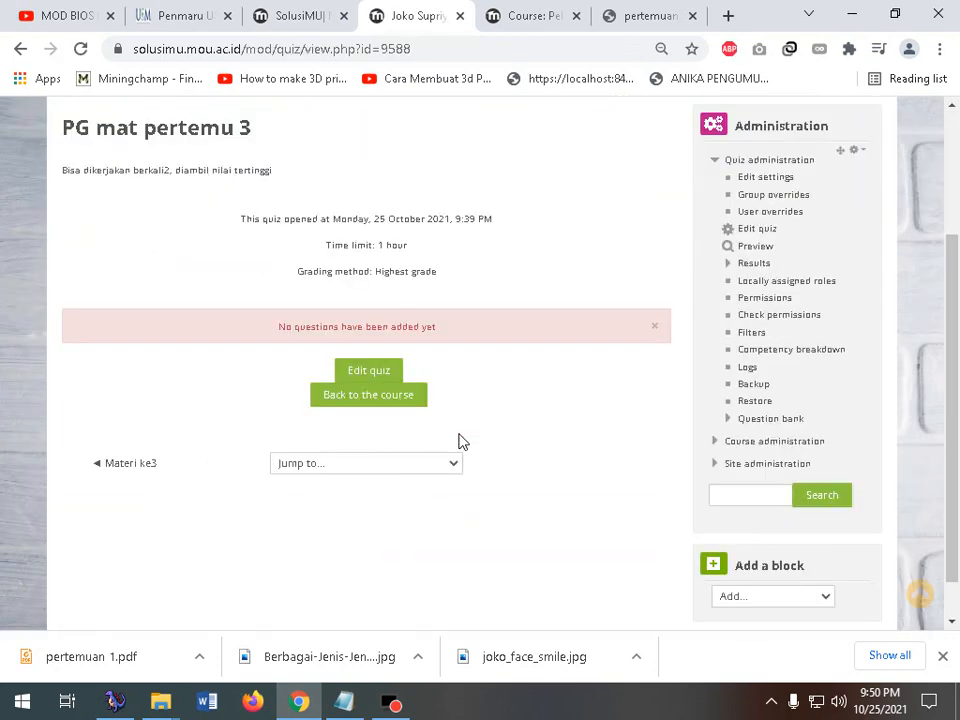
pyautogui.click(370, 378)
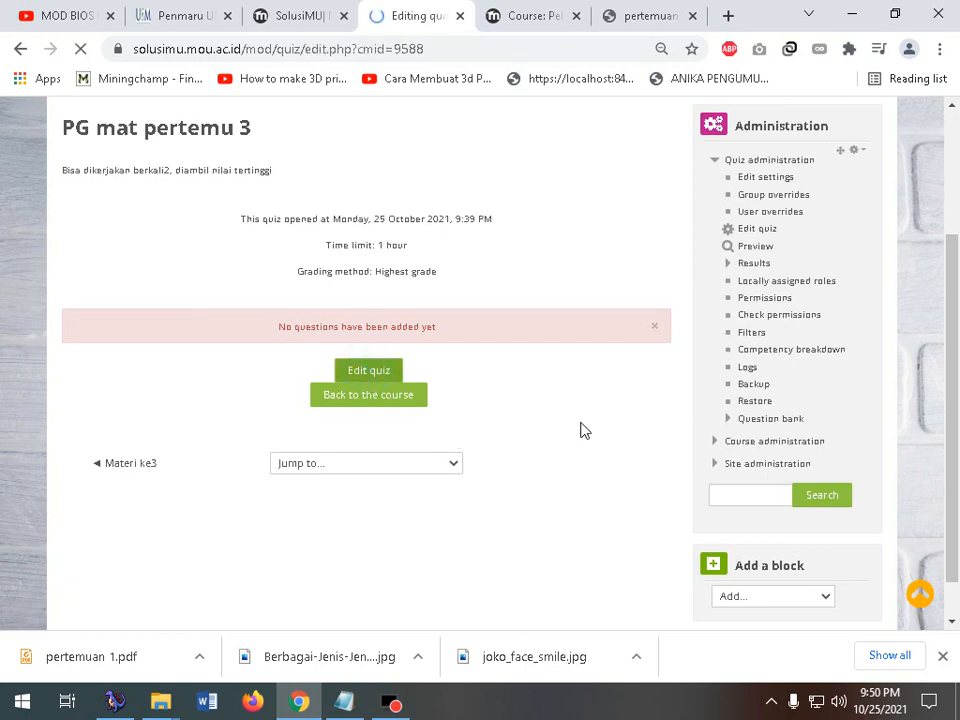
pyautogui.scroll(-2, 583, 450)
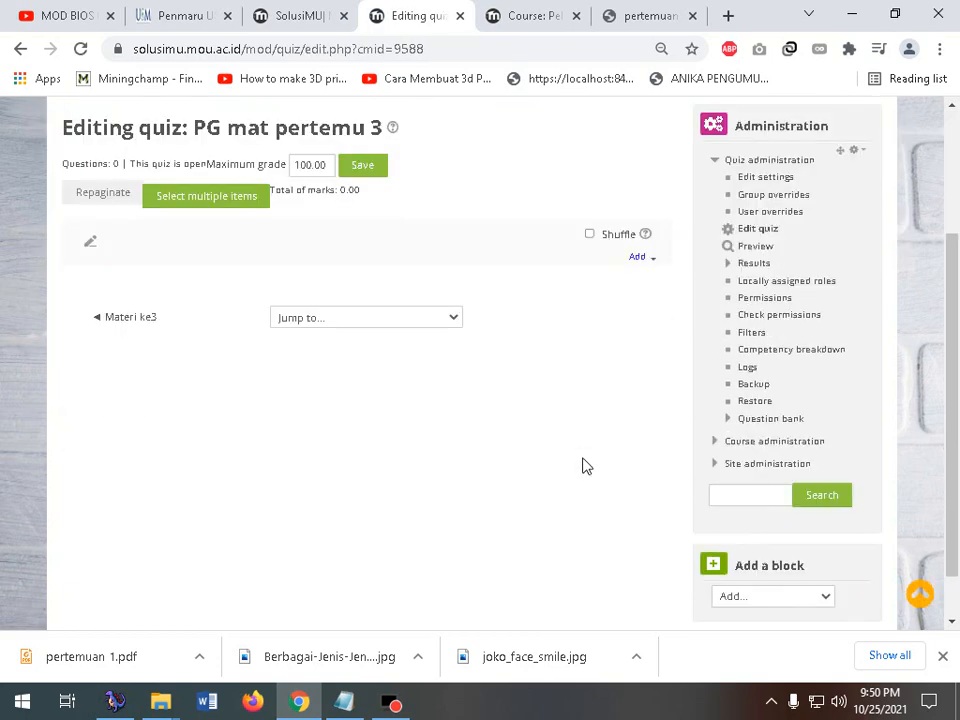
# - Add a new question of the Multiple choice type to the quiz
pyautogui.click(643, 262)
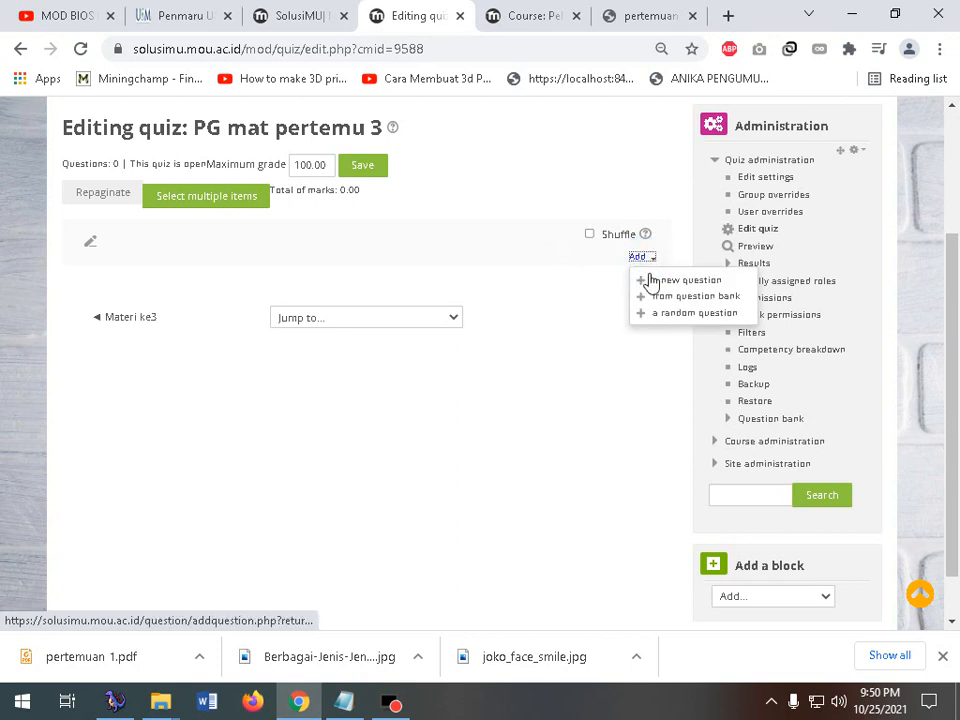
pyautogui.click(650, 281)
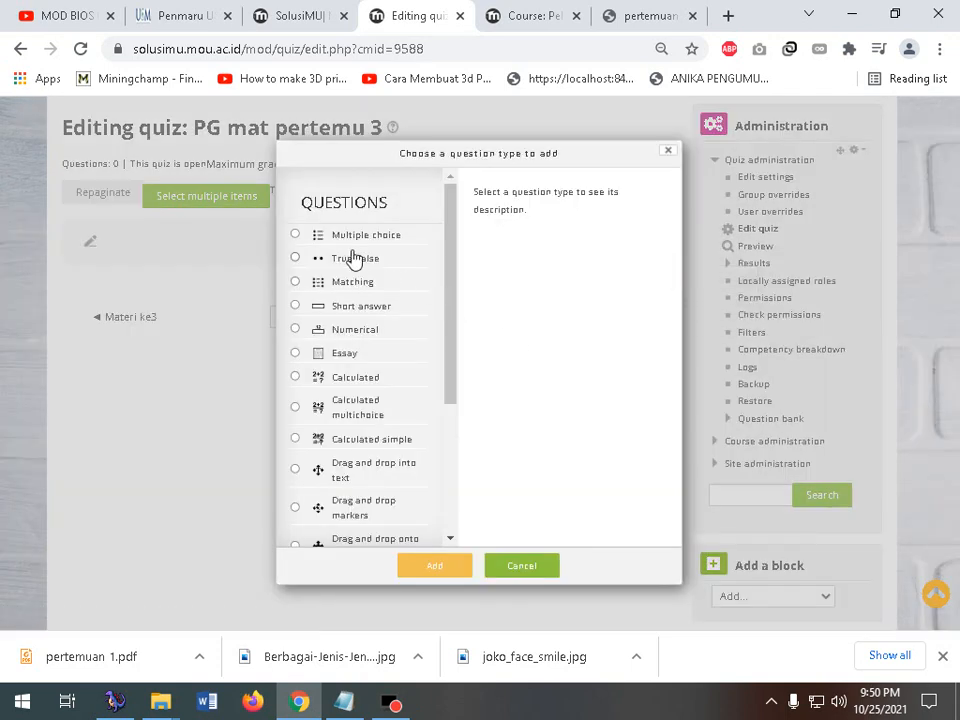
pyautogui.click(306, 235)
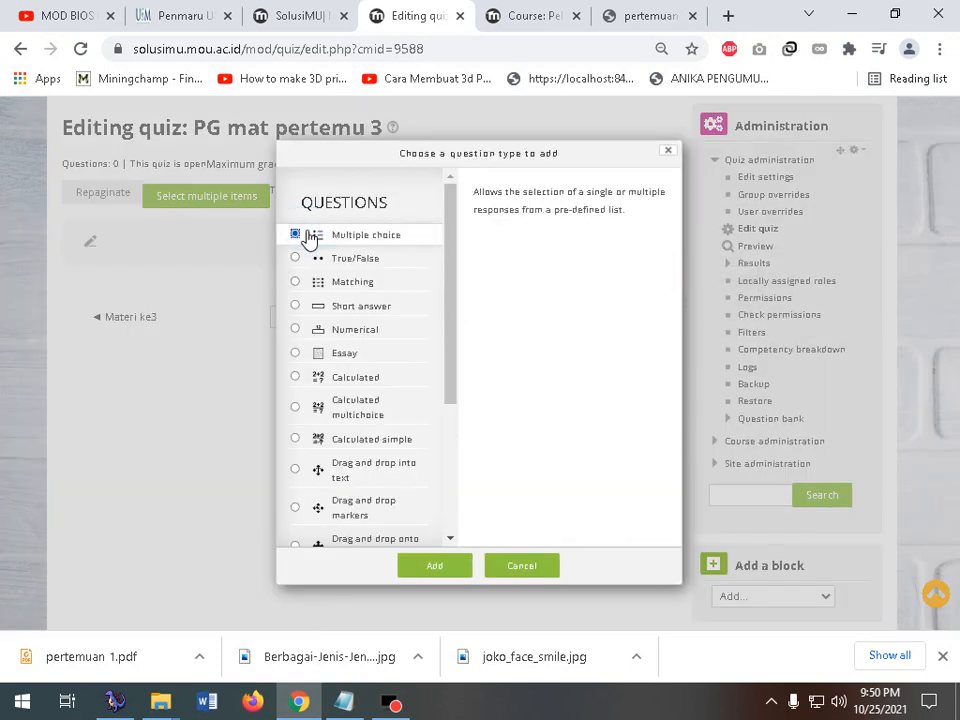
pyautogui.moveTo(452, 253); pyautogui.dragTo(455, 193)
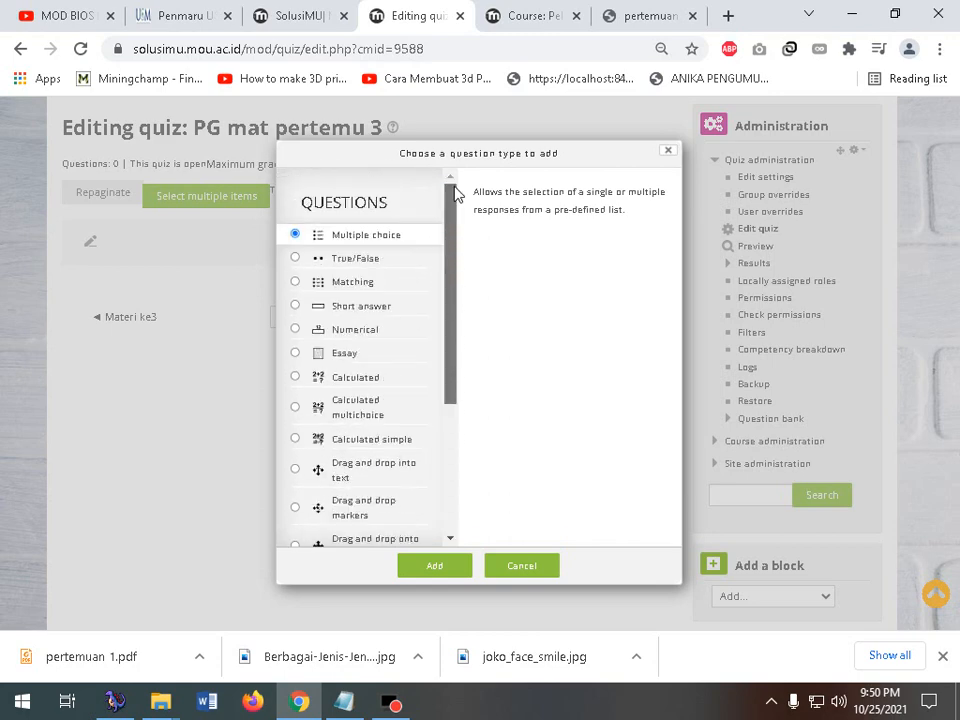
pyautogui.click(440, 570)
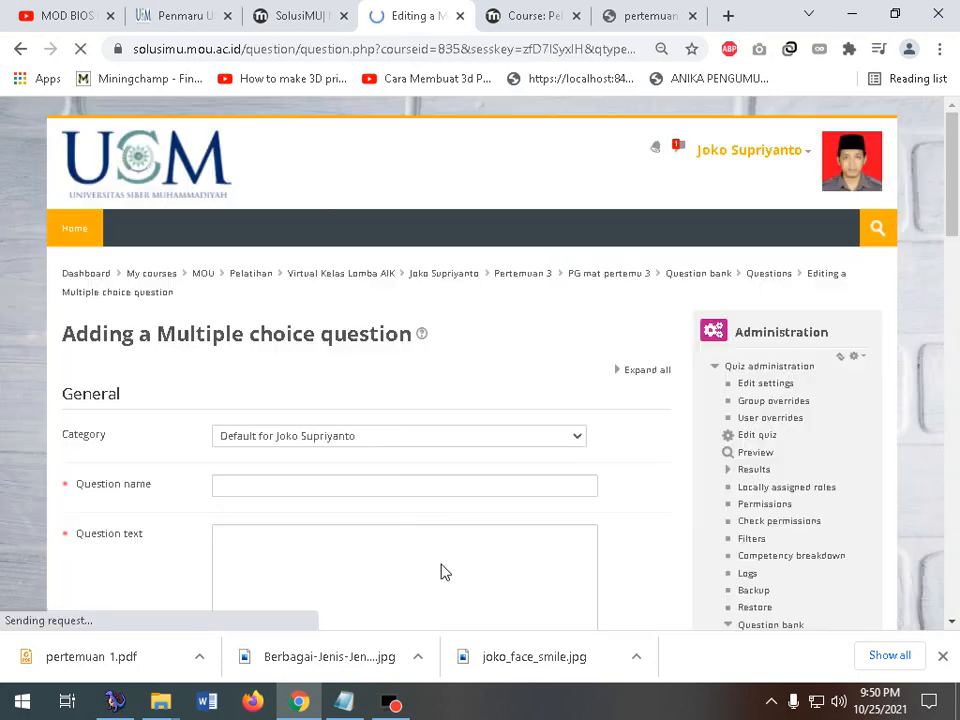
# - Name the question "apakah xxxx?" and copy the same wording into the question text
pyautogui.scroll(-2, 445, 572)
pyautogui.click(266, 300)
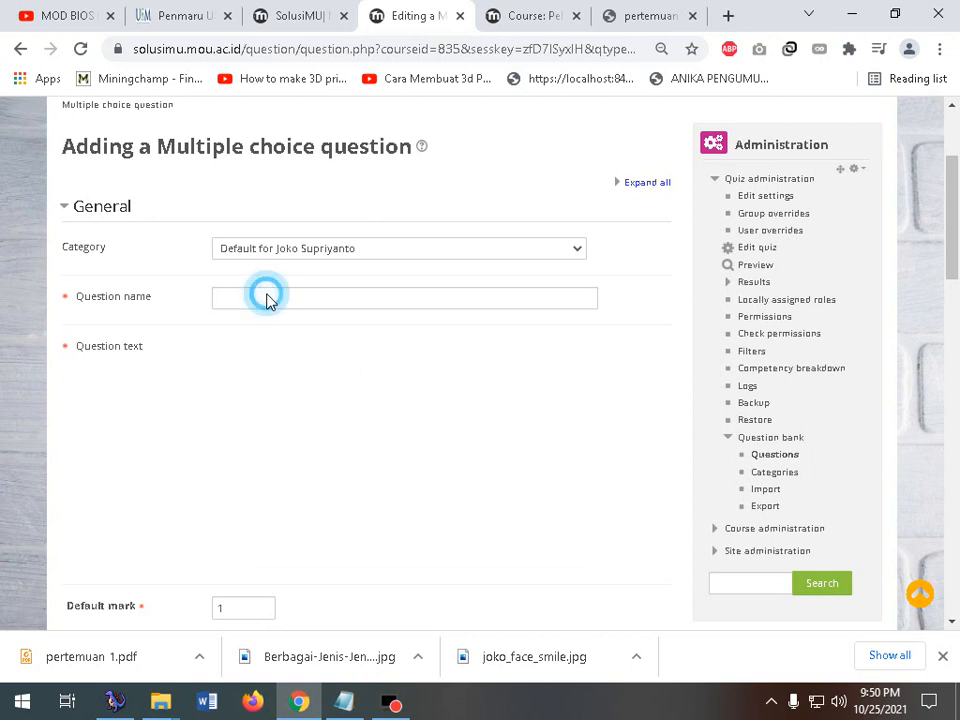
pyautogui.click(283, 302)
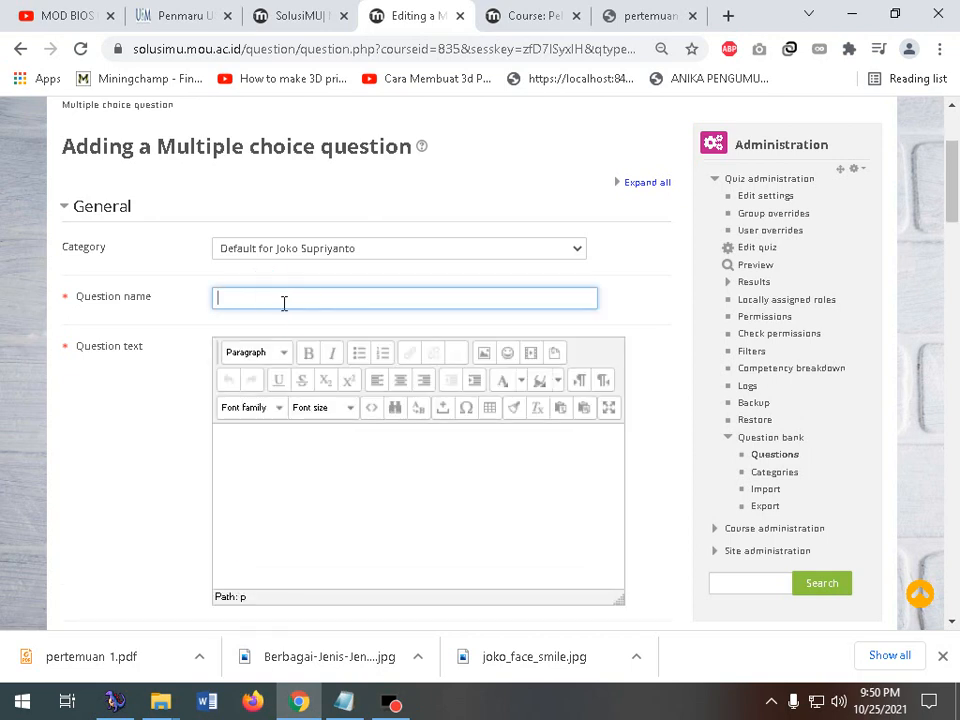
pyautogui.write('apakah xxxx?')
pyautogui.moveTo(300, 298); pyautogui.dragTo(215, 298)
pyautogui.rightClick(237, 309)
pyautogui.click(276, 371)
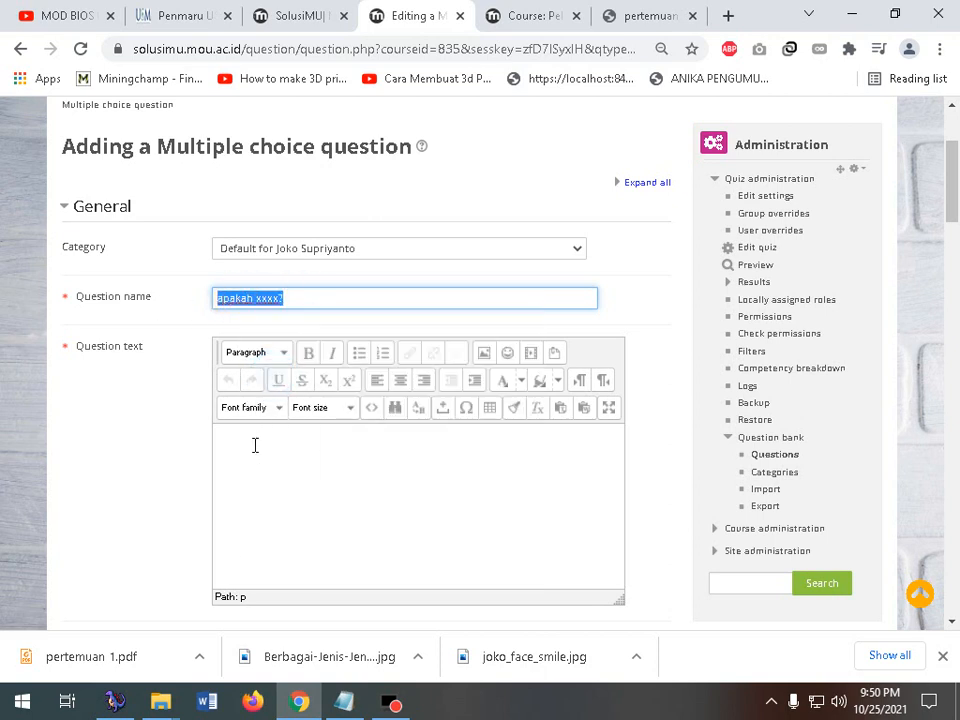
pyautogui.click(253, 437)
pyautogui.hotkey('ctrl', 'v')
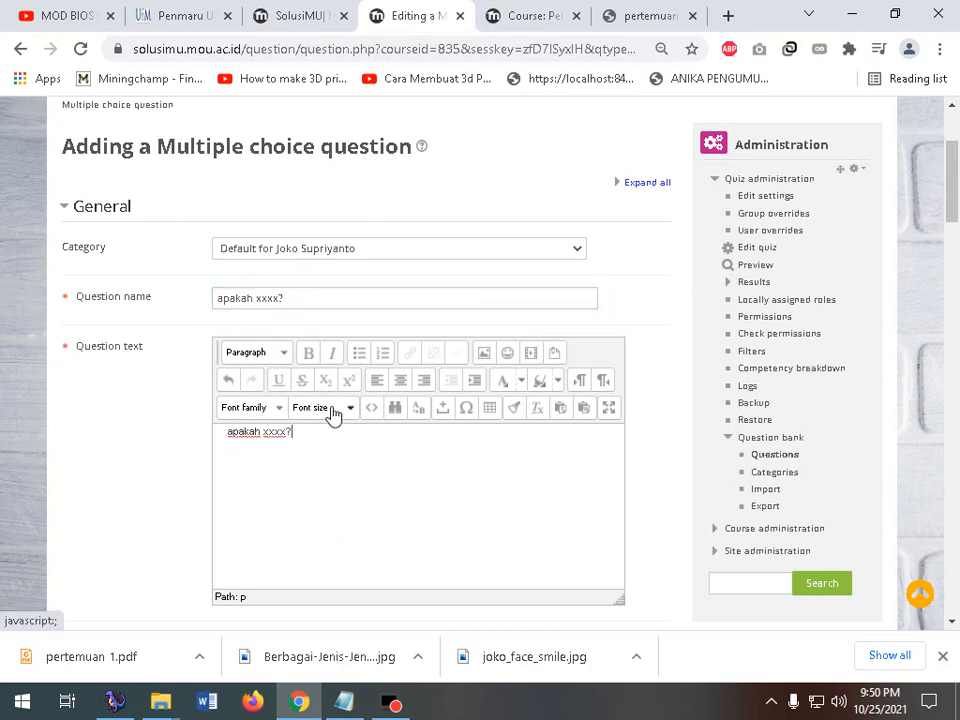
# - Keep the question restricted to "One answer only"
pyautogui.scroll(-3, 333, 415)
pyautogui.scroll(-3, 322, 418)
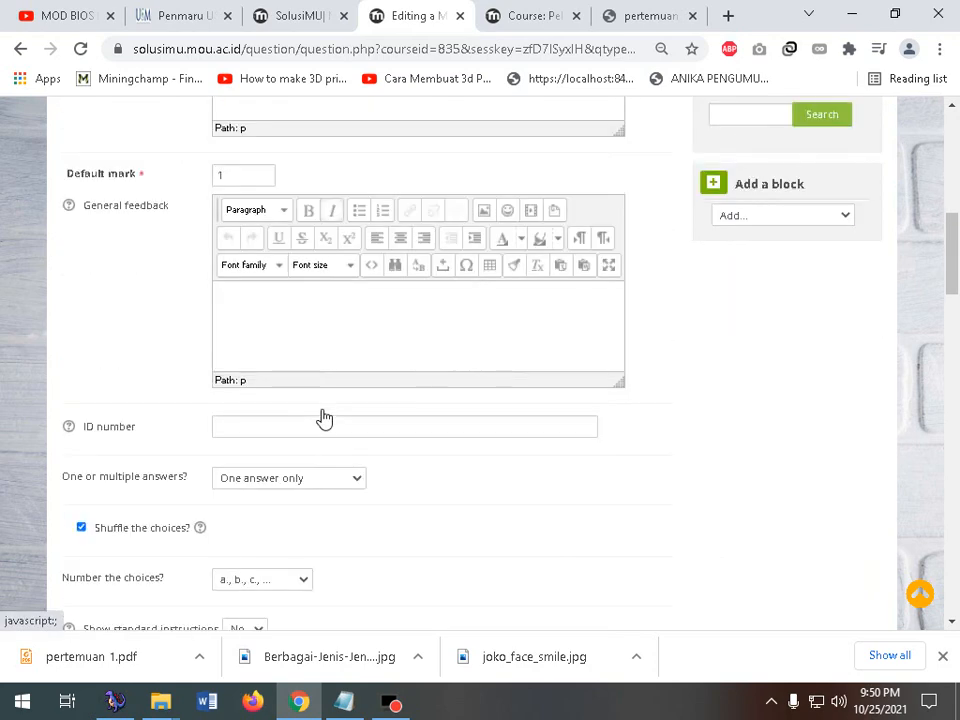
pyautogui.scroll(-2, 322, 417)
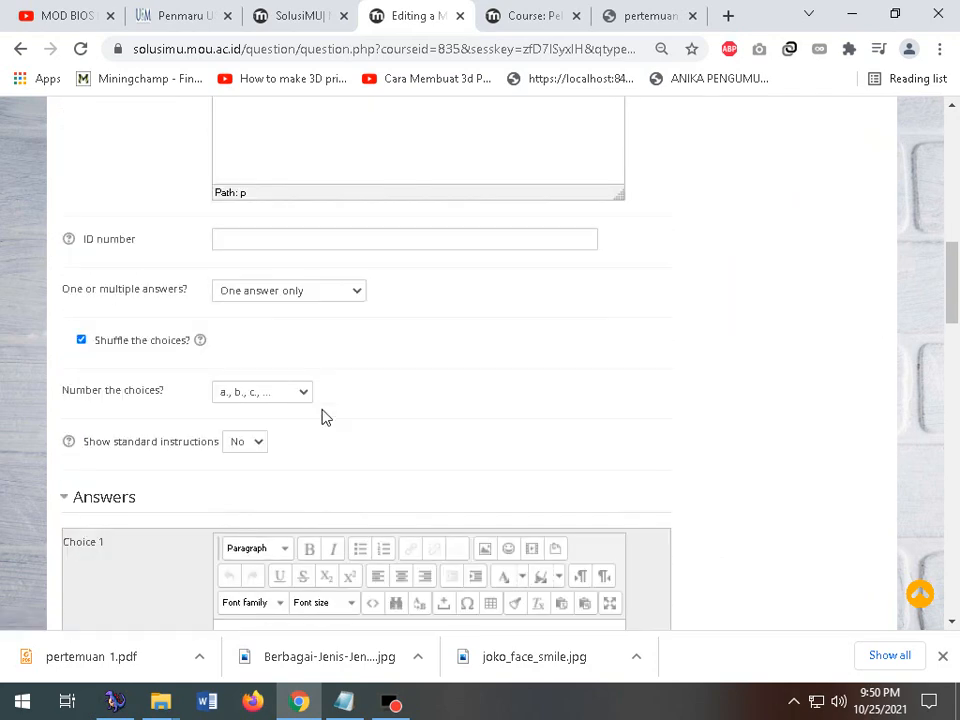
pyautogui.click(314, 292)
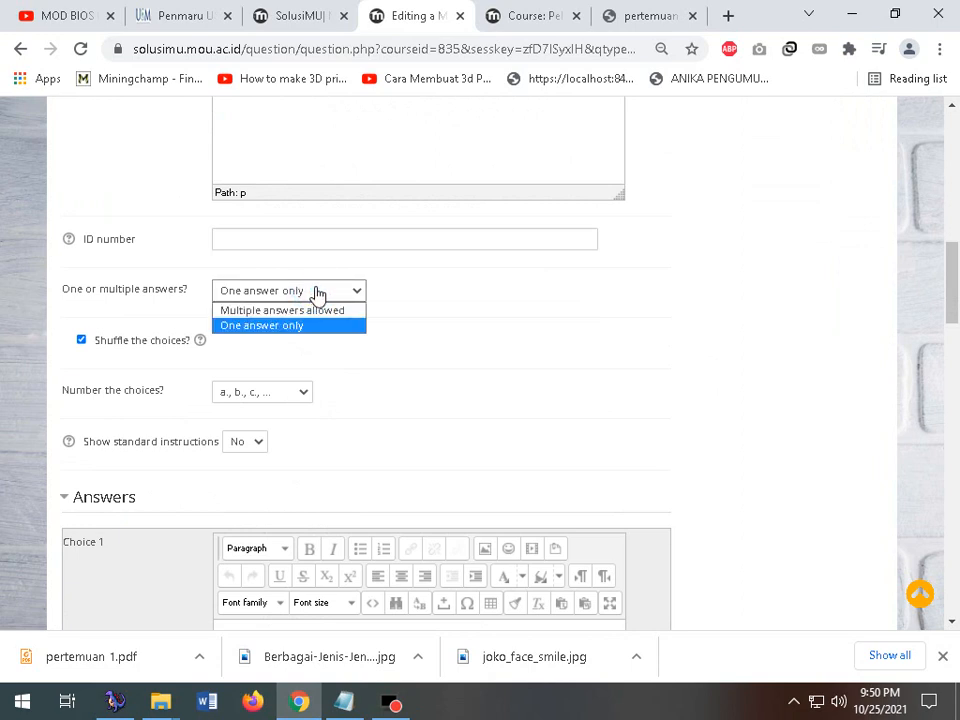
pyautogui.click(317, 292)
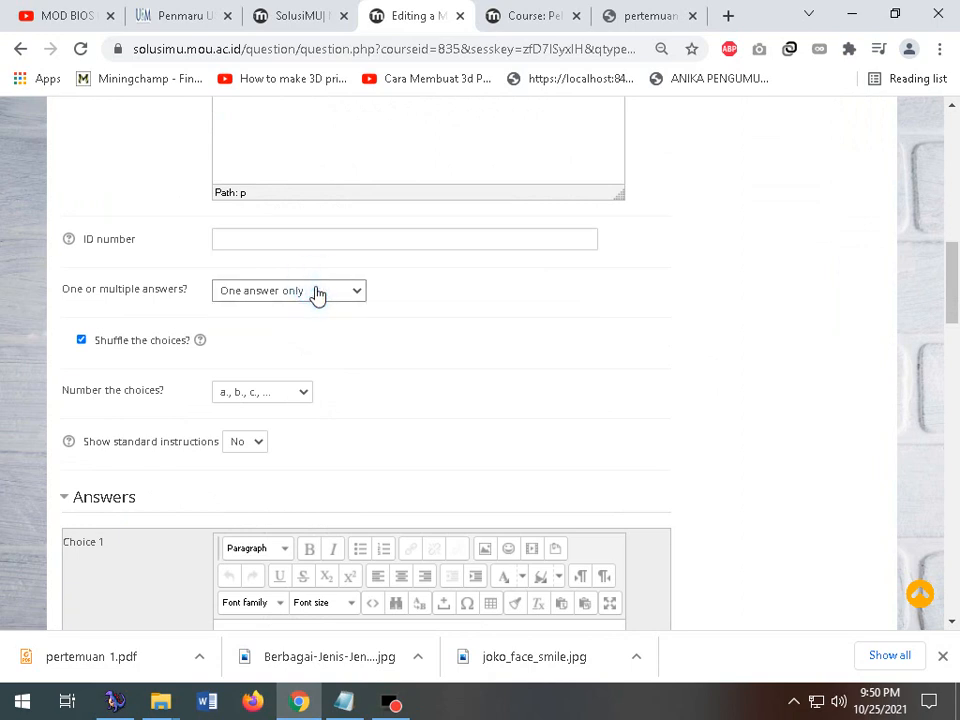
pyautogui.click(316, 292)
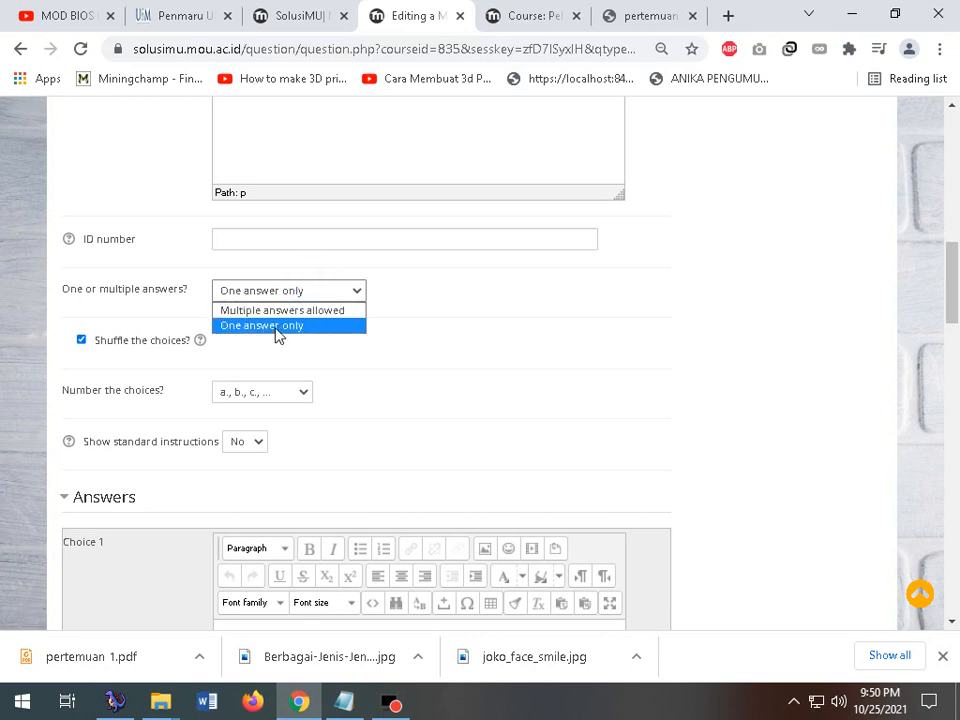
pyautogui.click(279, 327)
# - Set the numbering of the answer choices to "A., B., C., ..."
pyautogui.scroll(-2, 440, 375)
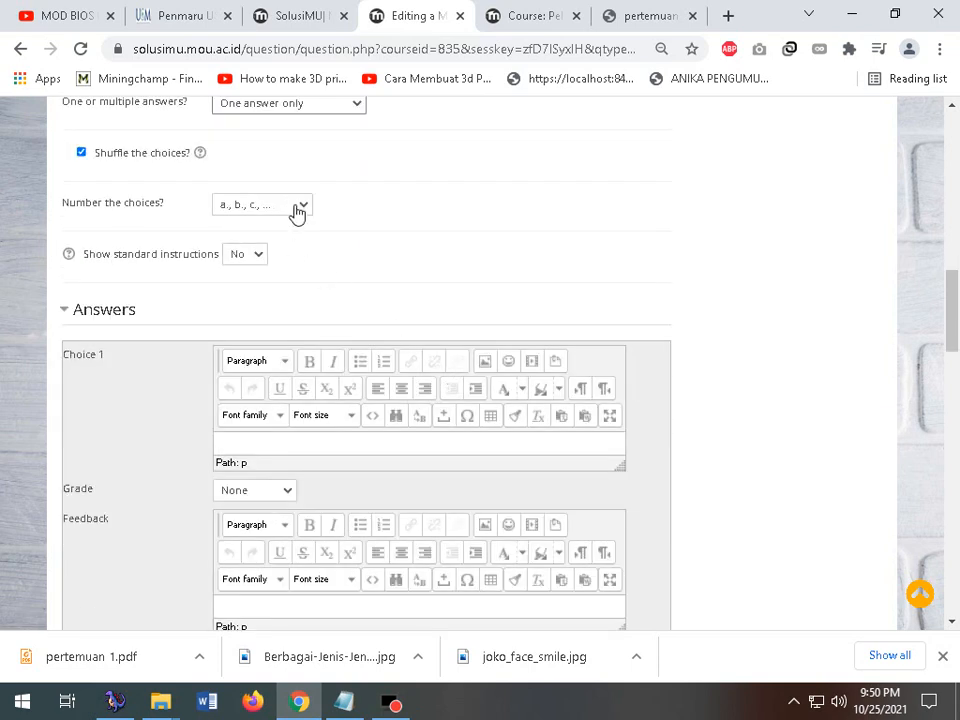
pyautogui.click(297, 210)
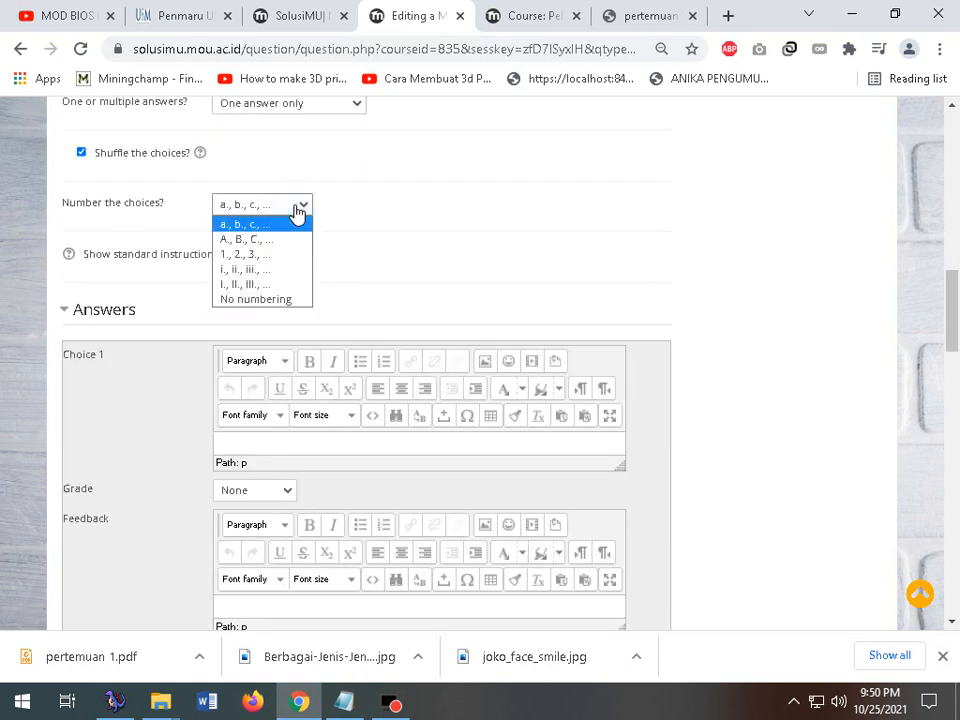
pyautogui.click(266, 240)
pyautogui.click(283, 211)
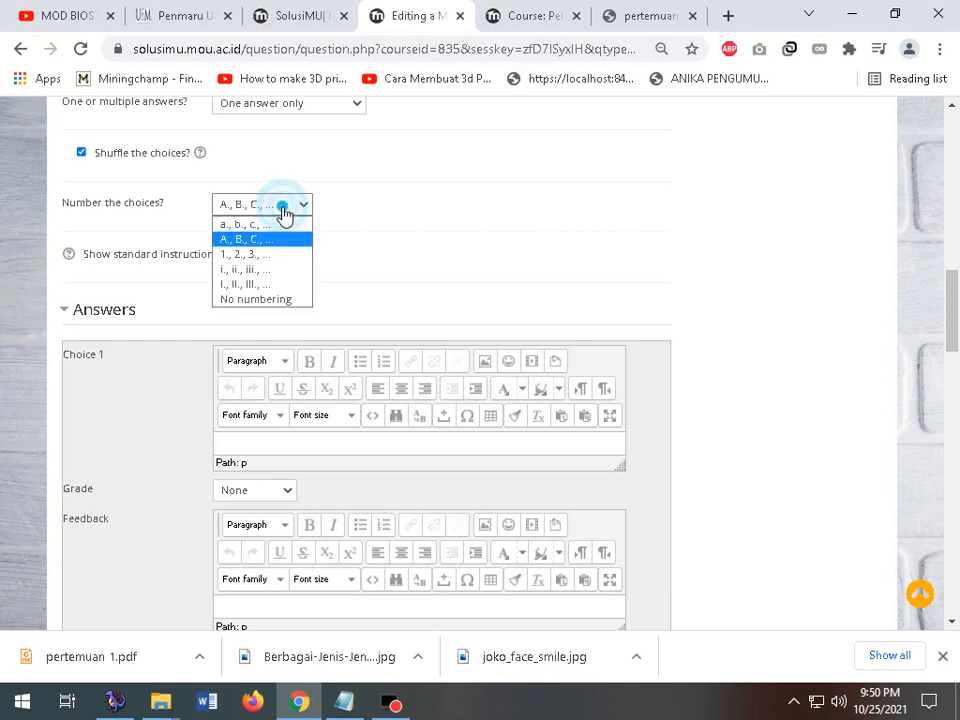
pyautogui.click(270, 240)
# - Enter "klhjkhkjhjkhk" as the answer for Choice 1 and "156456456" for Choice 2
pyautogui.scroll(-2, 364, 294)
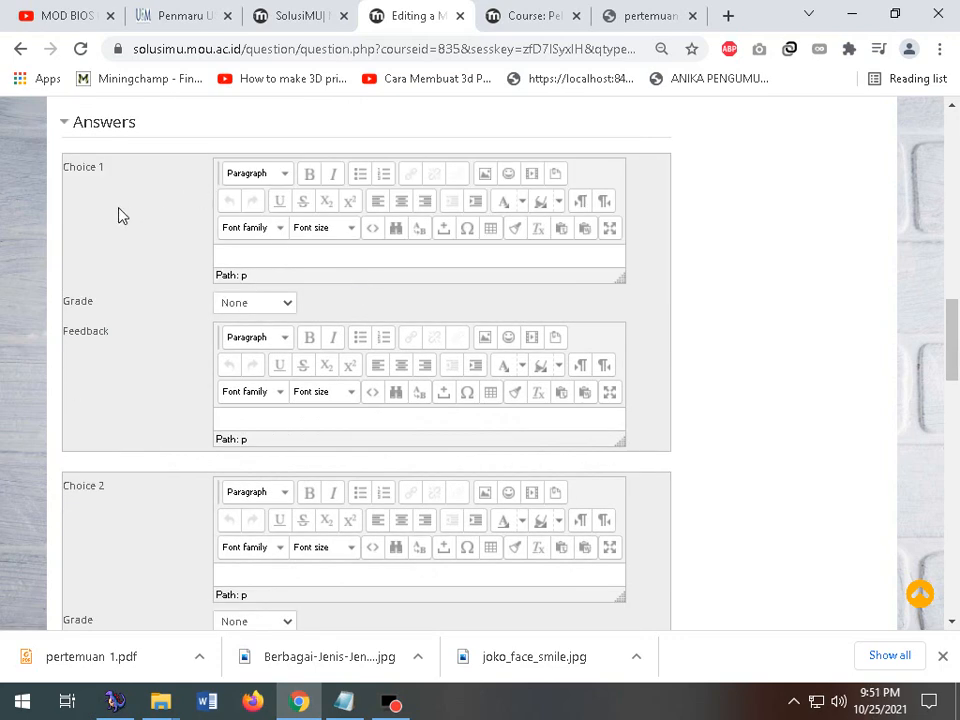
pyautogui.click(285, 252)
pyautogui.write('klhjkhkjhjkhk')
pyautogui.scroll(-2, 291, 281)
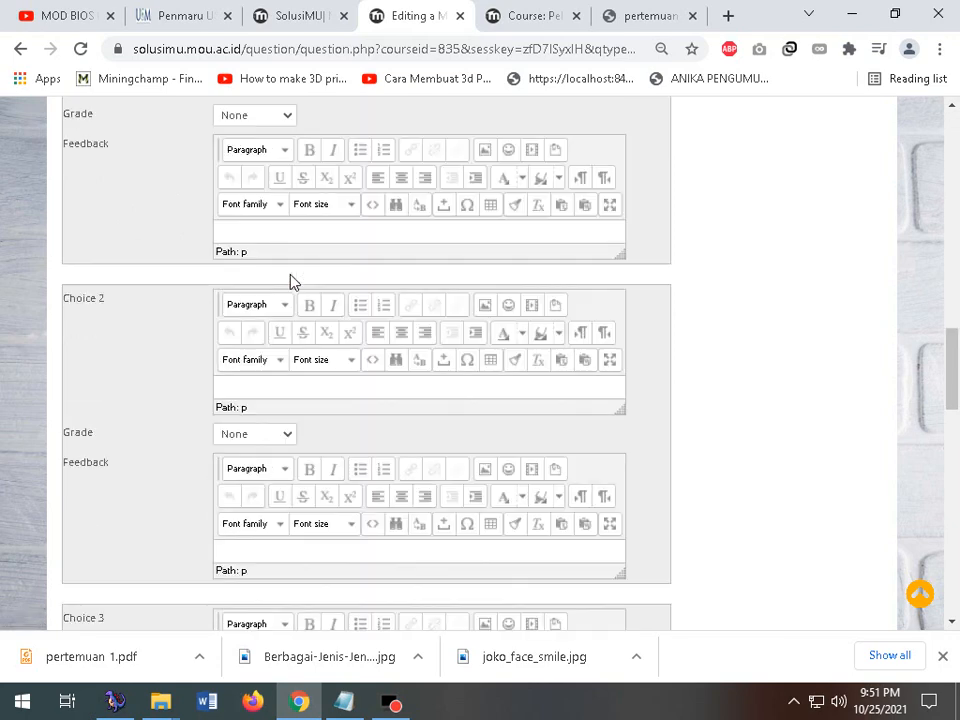
pyautogui.click(279, 379)
pyautogui.write('156456456')
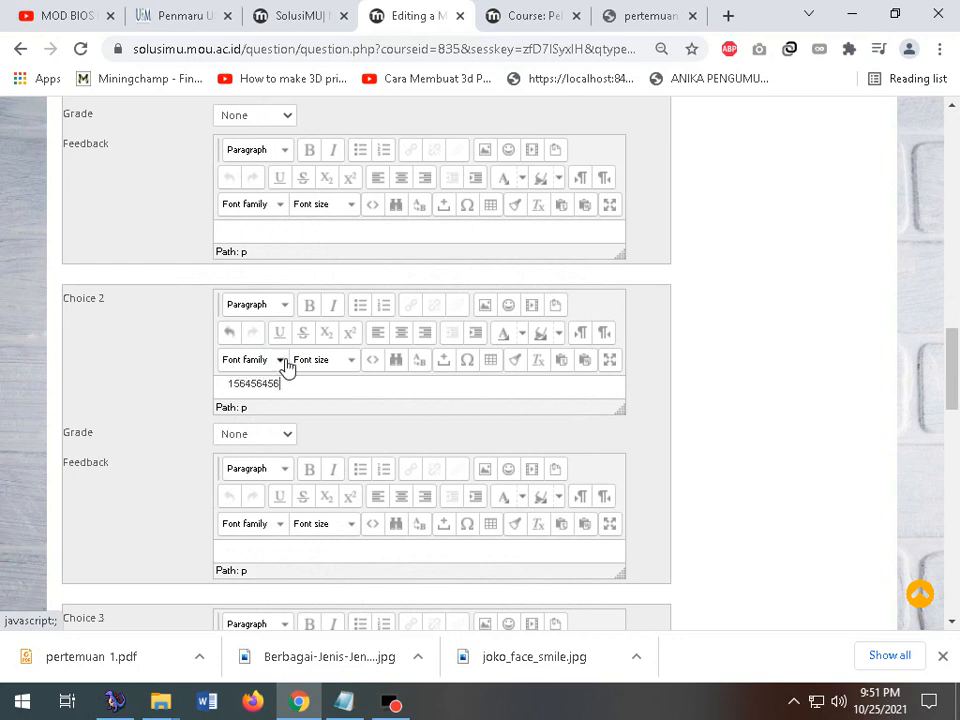
# - Fill in Choice 3 with "jkghjkhi", Choice 4 with placeholder text, and Choice 5 with "ghuiguigygfyuuiji"
pyautogui.scroll(-4, 287, 367)
pyautogui.click(294, 330)
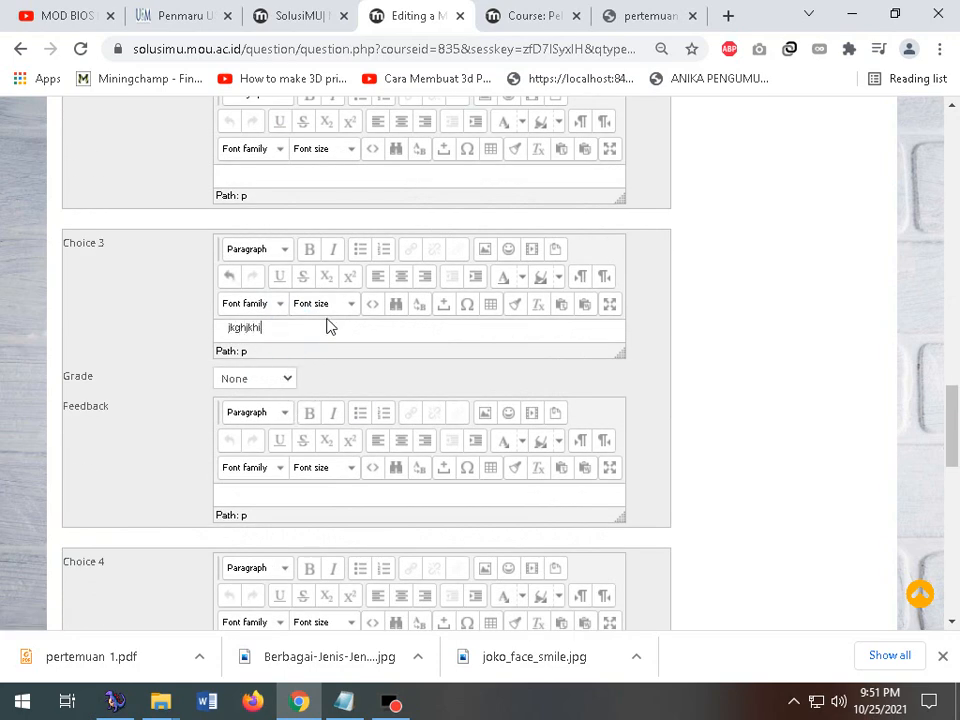
pyautogui.scroll(-3, 330, 326)
pyautogui.click(297, 288)
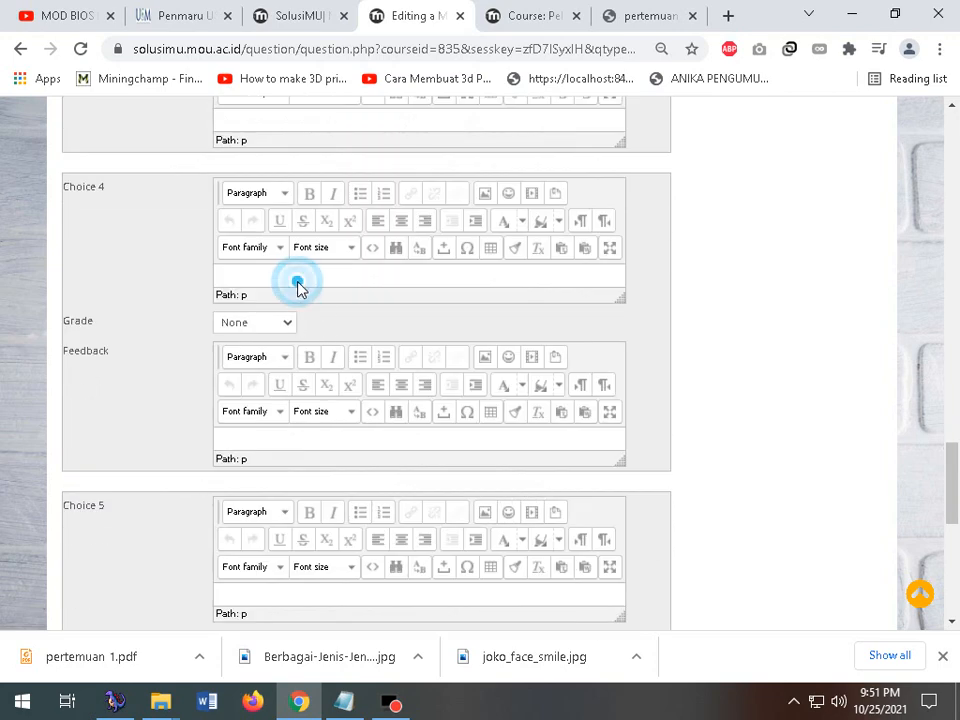
pyautogui.click(298, 273)
pyautogui.scroll(-2, 297, 273)
pyautogui.click(274, 310)
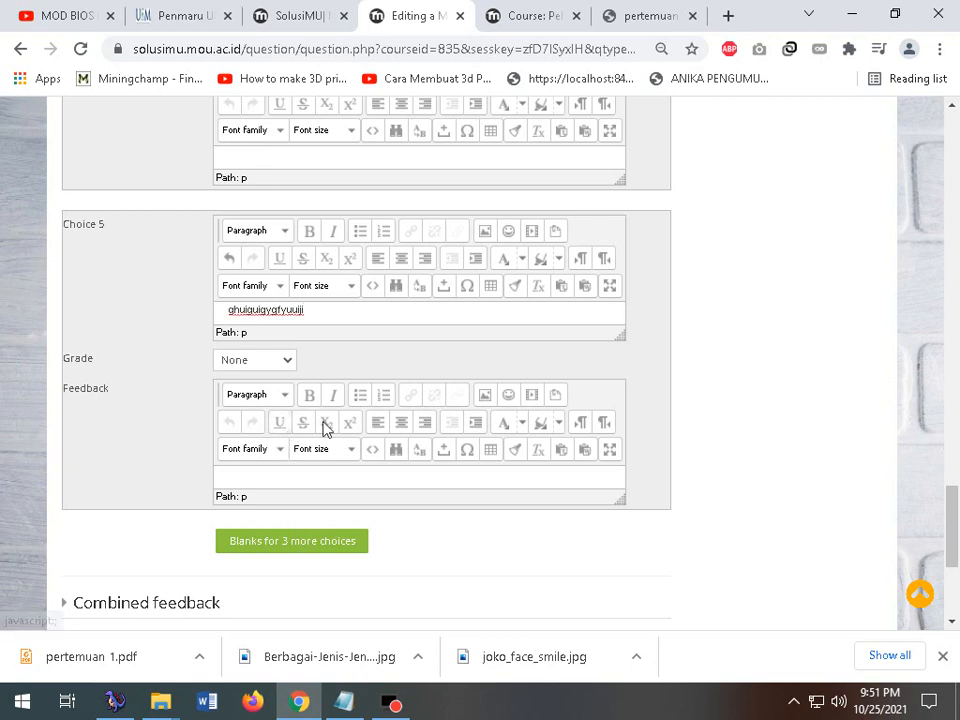
pyautogui.click(268, 471)
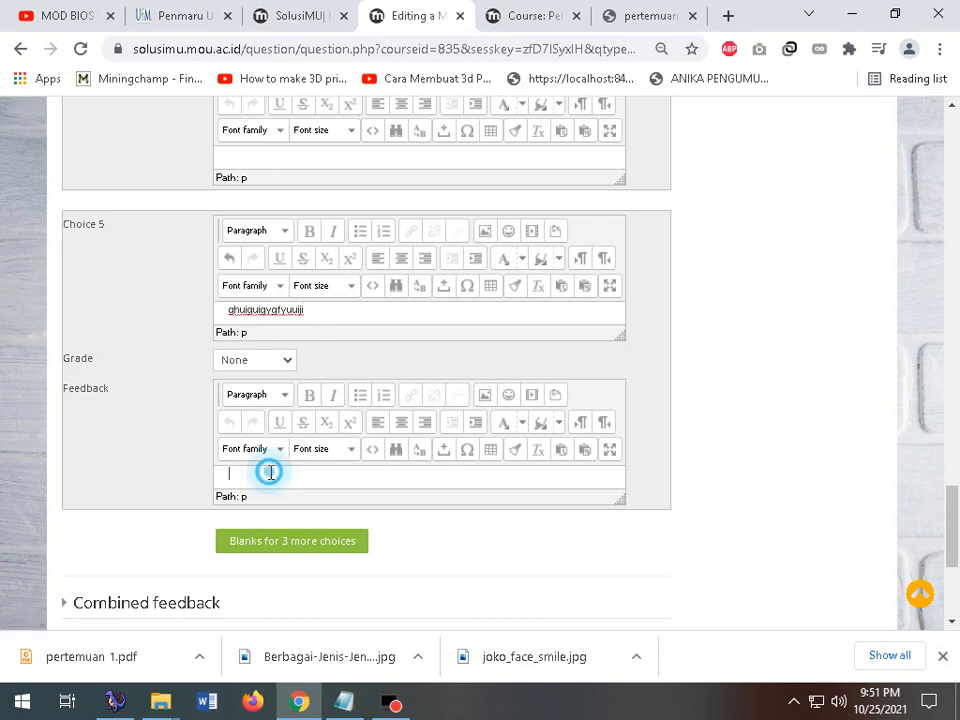
pyautogui.doubleClick(316, 310)
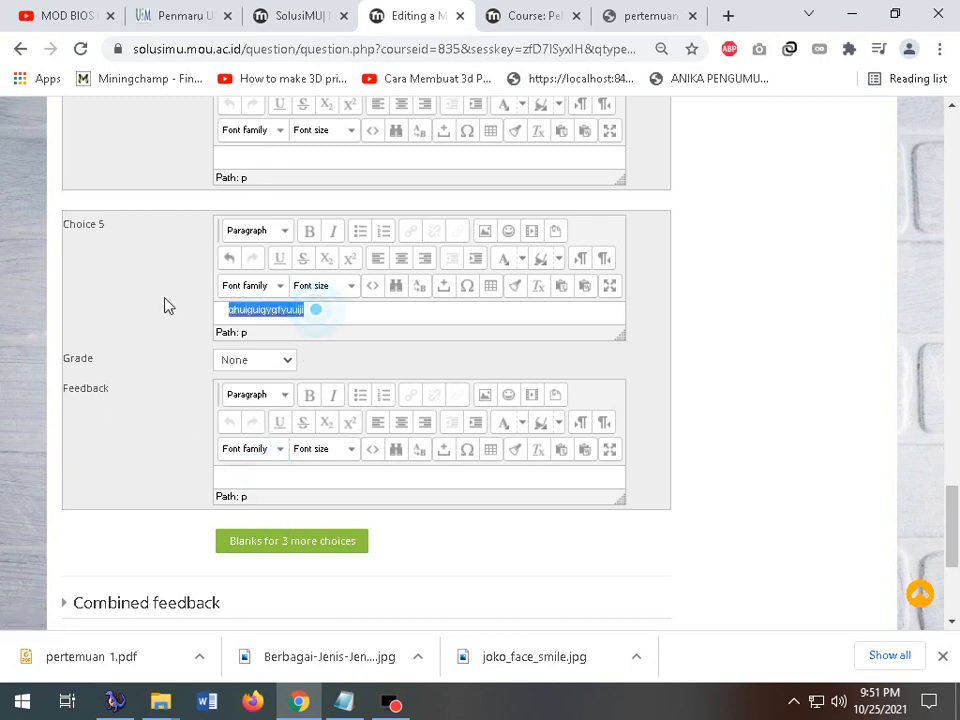
pyautogui.click(292, 310)
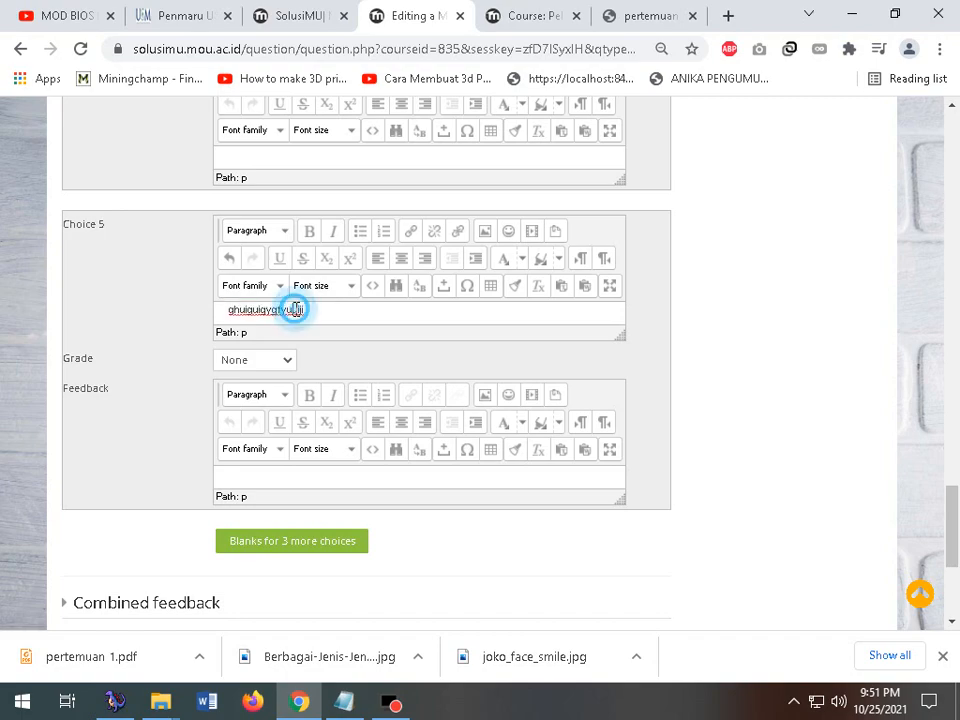
pyautogui.click(240, 472)
# - Mark Choice 1 as the correct answer by setting its grade to 100%
pyautogui.scroll(15, 276, 506)
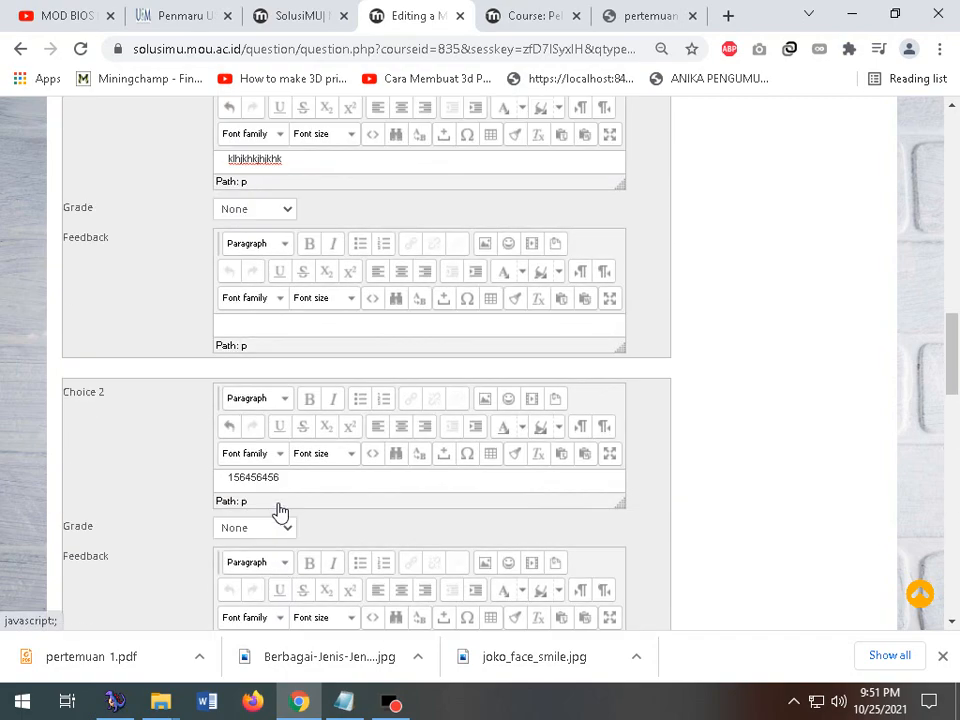
pyautogui.scroll(4, 276, 510)
pyautogui.scroll(-3, 278, 510)
pyautogui.click(293, 308)
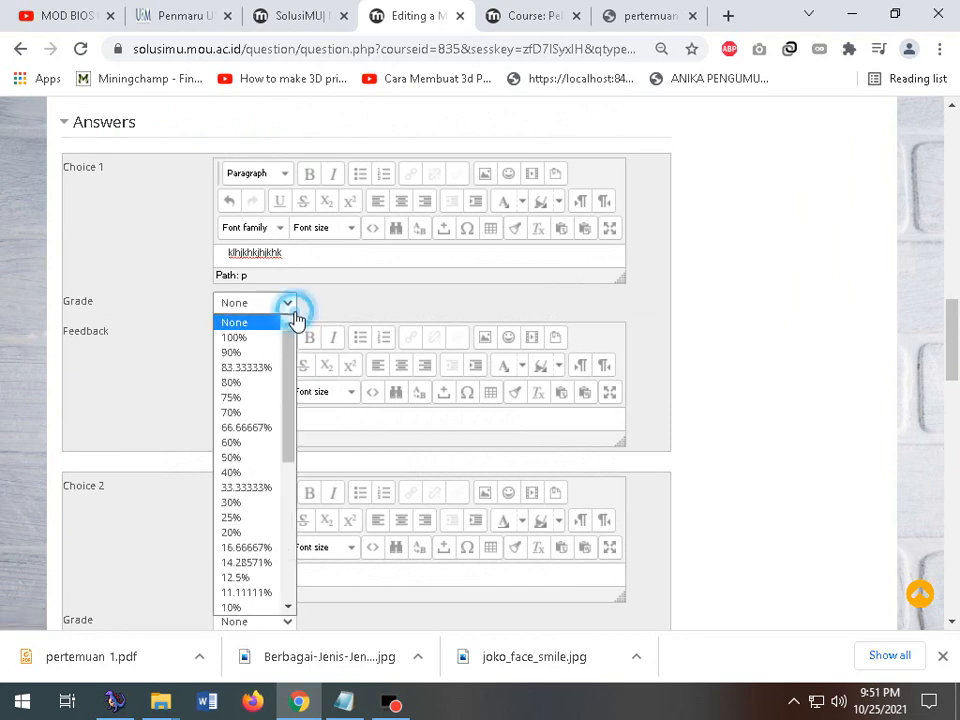
pyautogui.click(265, 338)
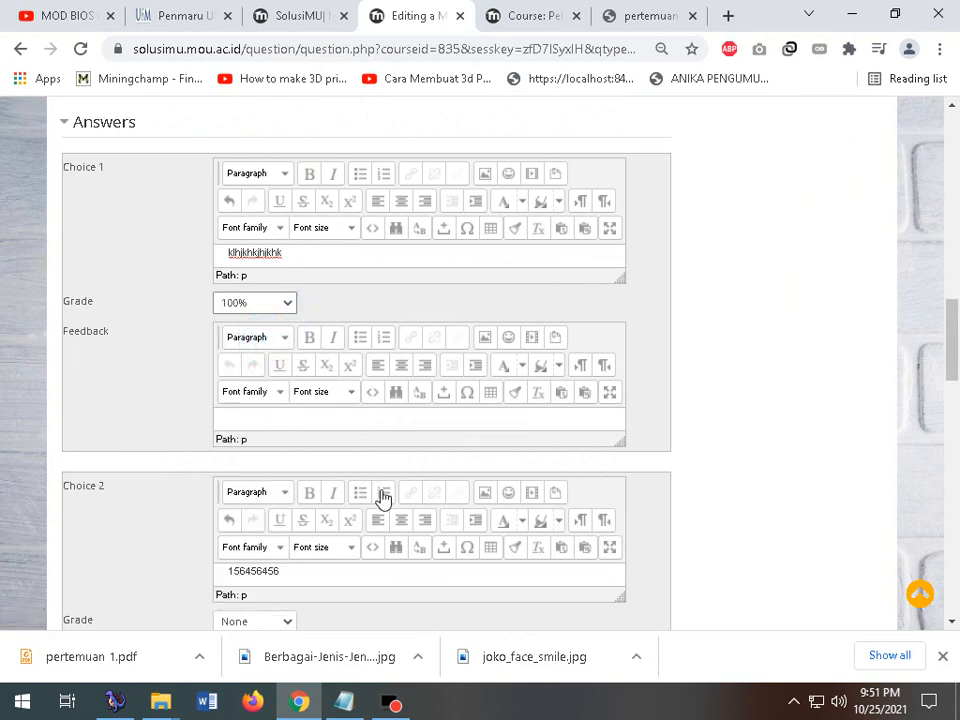
# - Try a grade of 50% on Choice 3 and reset it to None
pyautogui.scroll(-5, 381, 497)
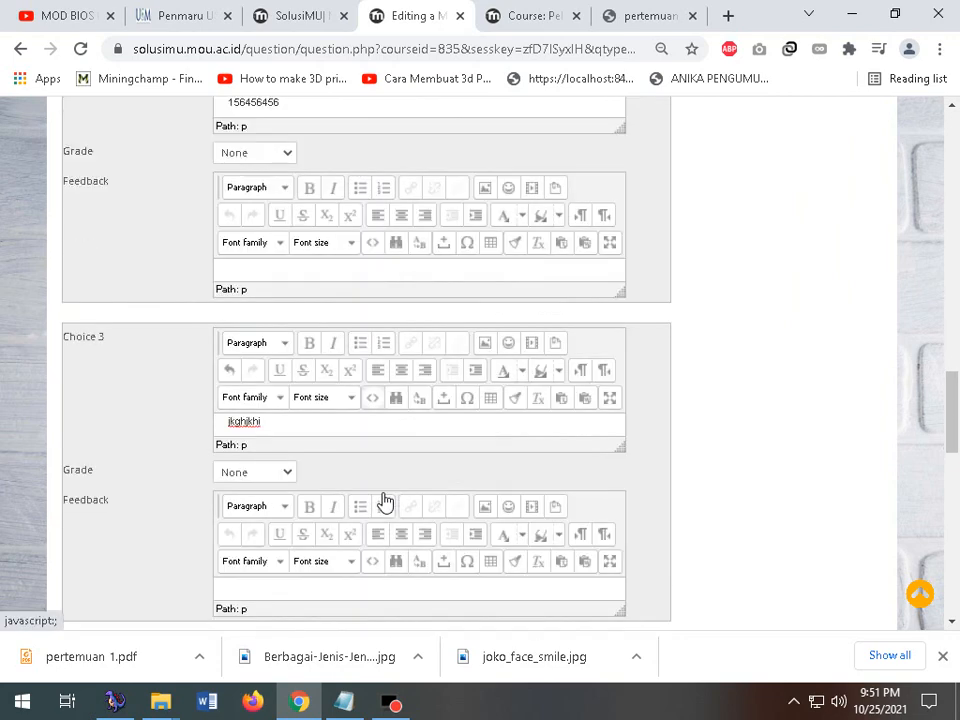
pyautogui.click(289, 474)
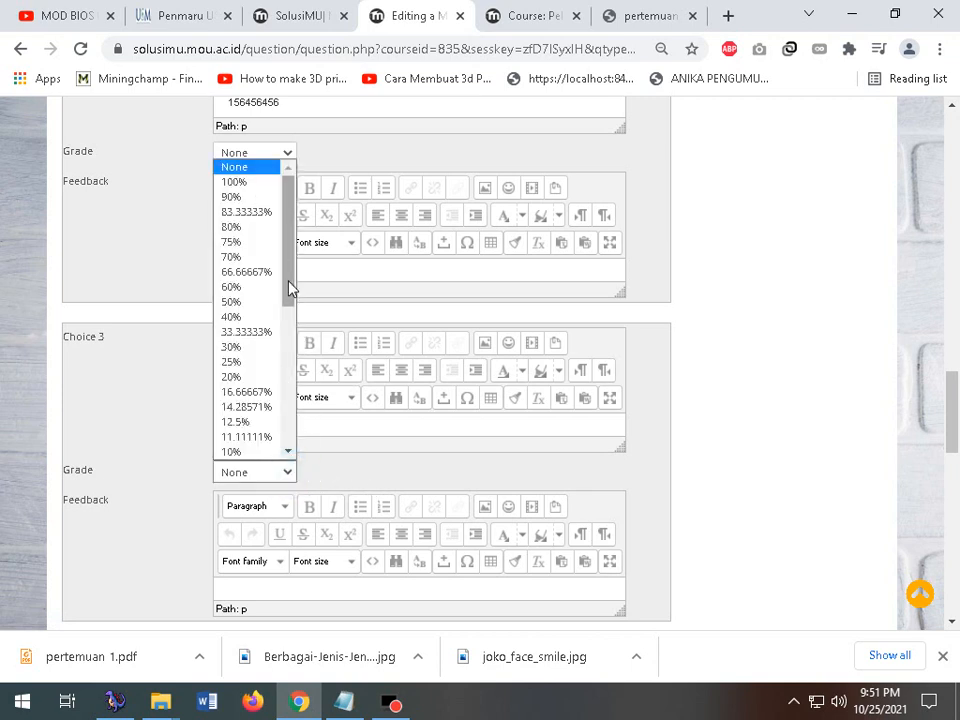
pyautogui.moveTo(289, 281); pyautogui.dragTo(293, 244)
pyautogui.click(248, 302)
pyautogui.click(278, 470)
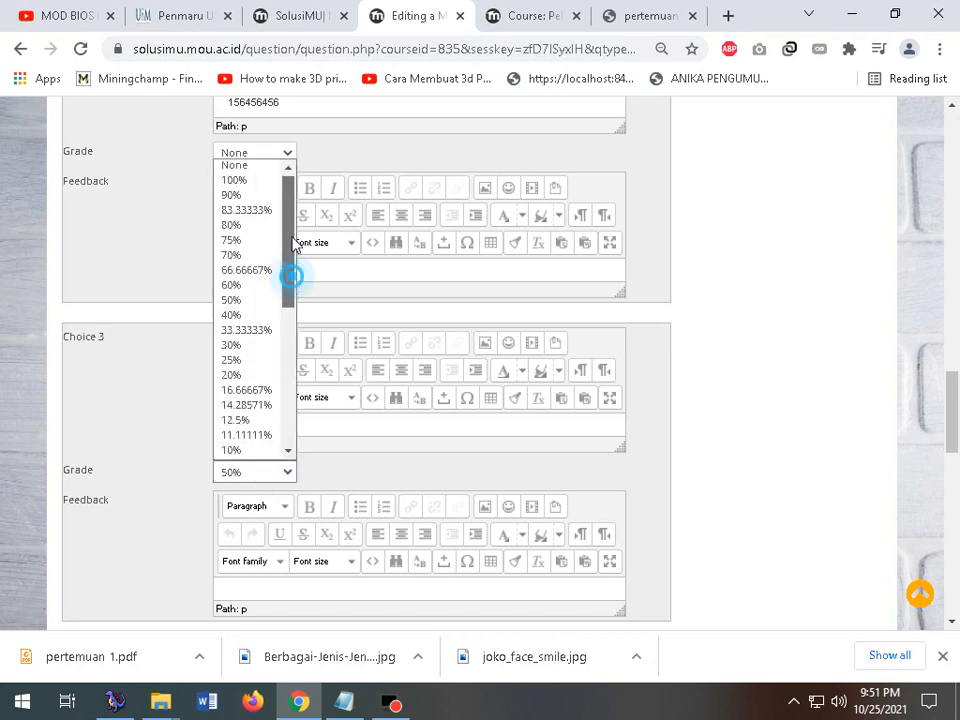
pyautogui.click(276, 167)
# - Save the finished multiple-choice question to the quiz
pyautogui.scroll(-8, 428, 551)
pyautogui.scroll(-3, 430, 553)
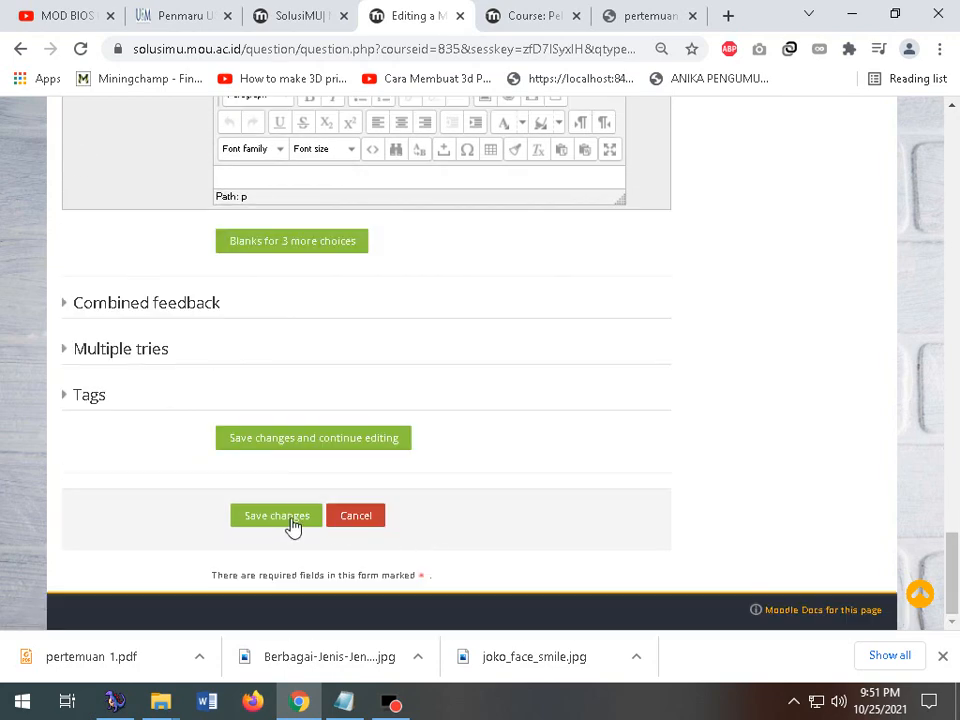
pyautogui.click(275, 518)
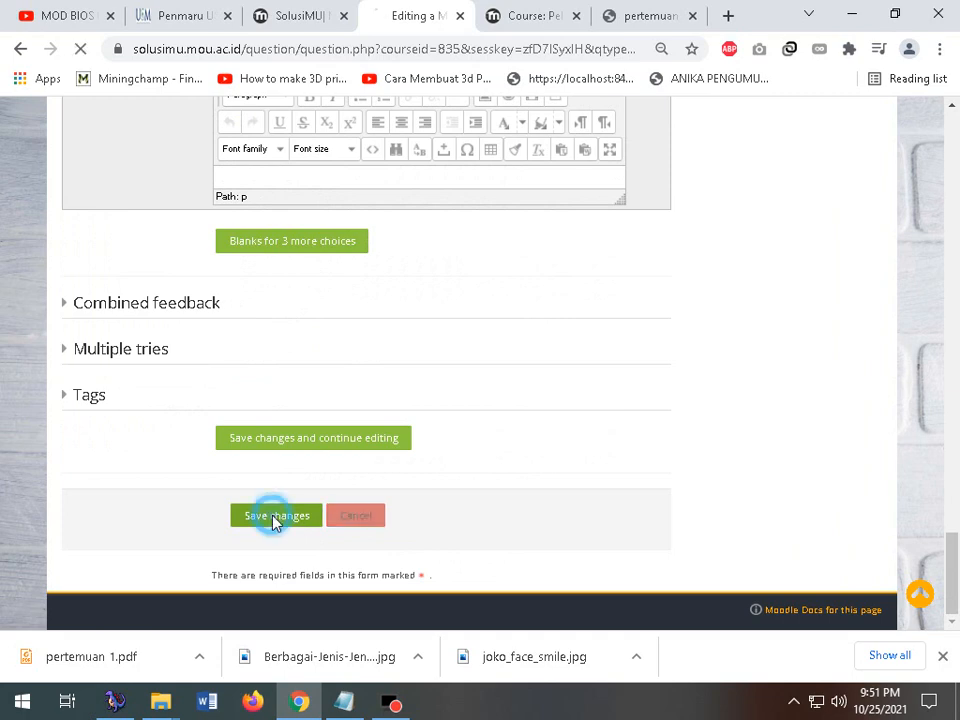
# - Add another new question of the Multiple choice type below the first one in the quiz
pyautogui.scroll(-1, 418, 495)
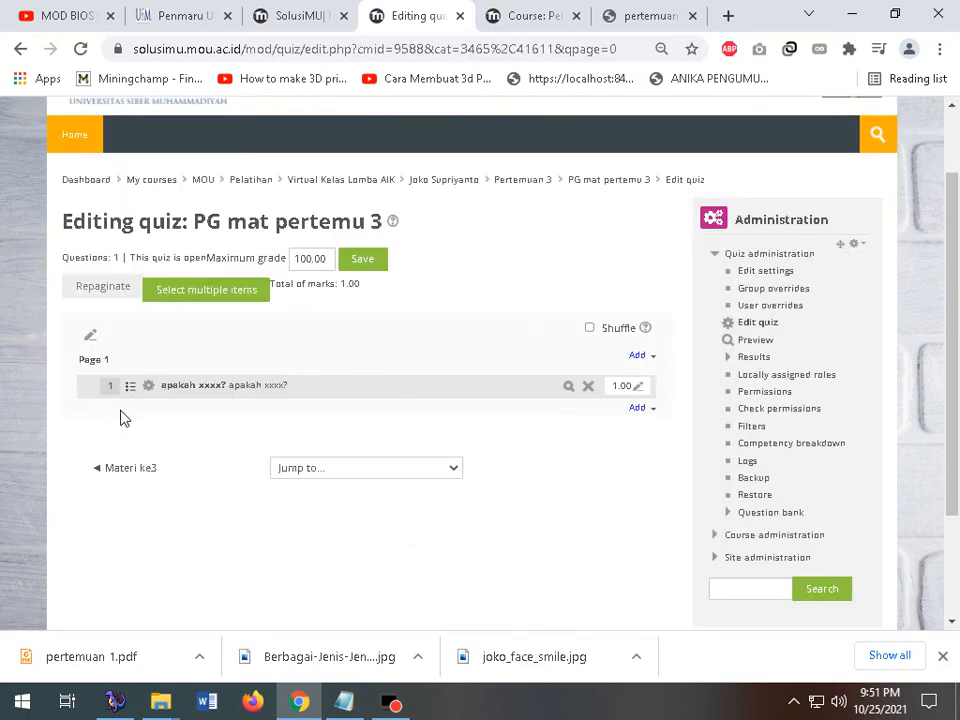
pyautogui.click(639, 410)
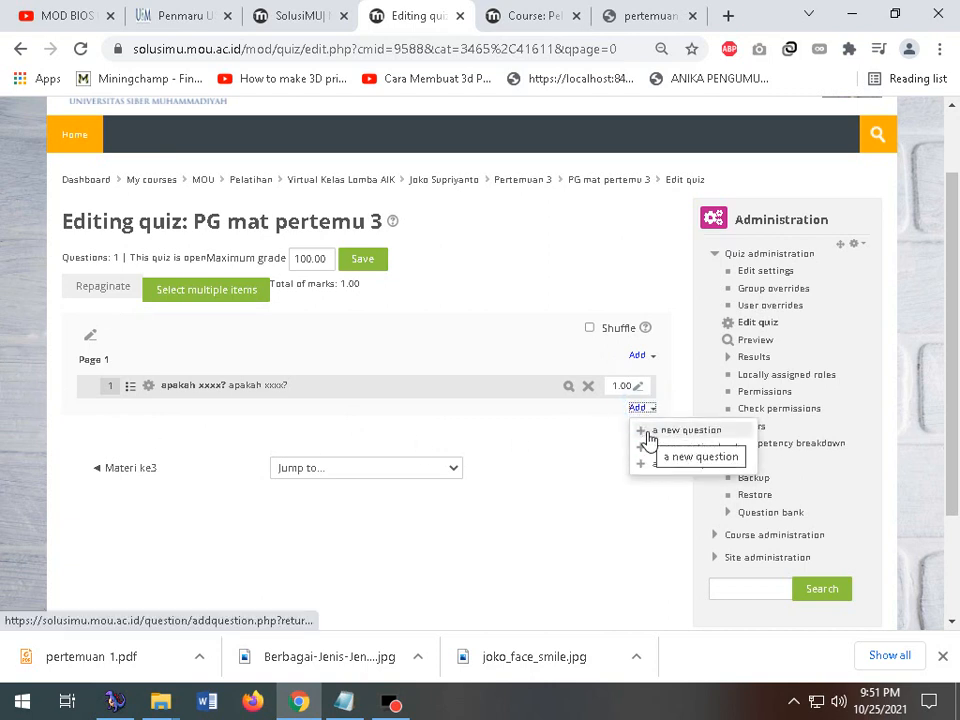
pyautogui.click(648, 430)
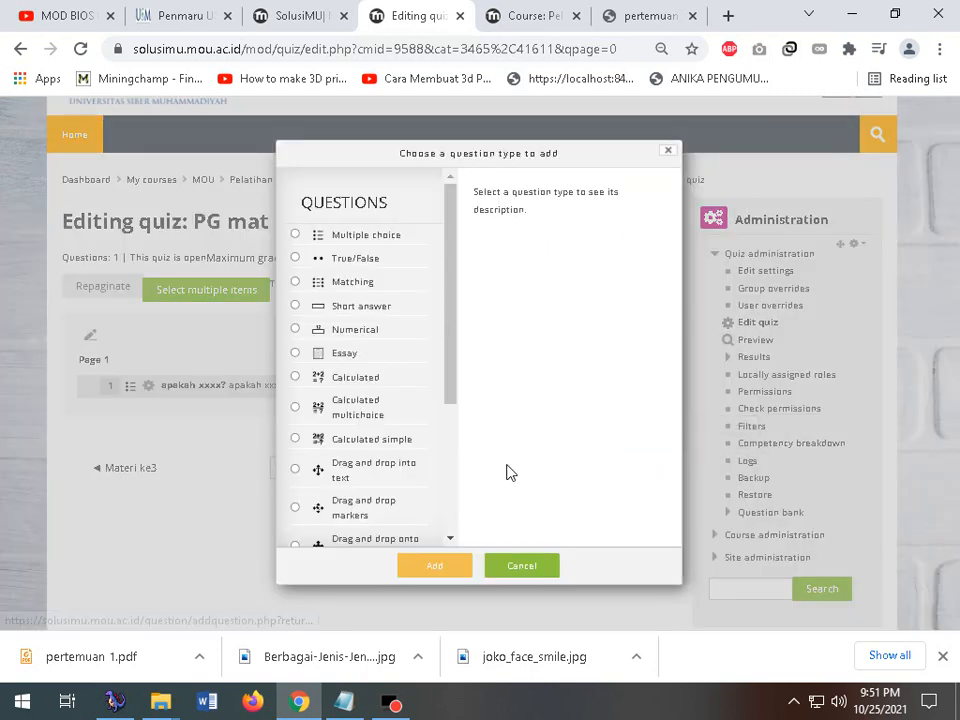
pyautogui.click(321, 241)
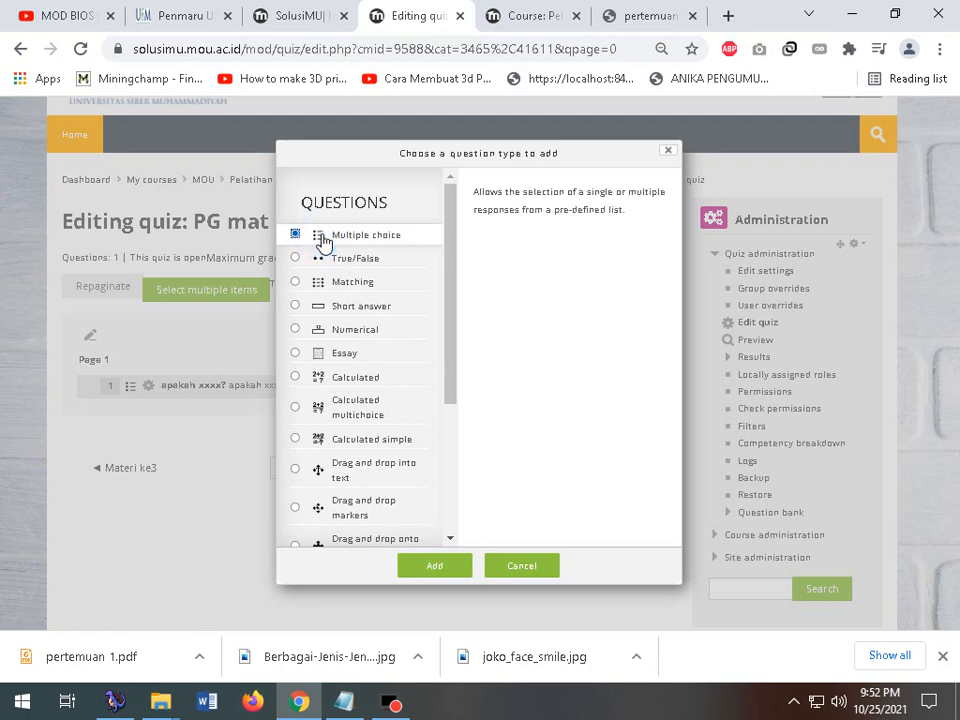
pyautogui.click(438, 563)
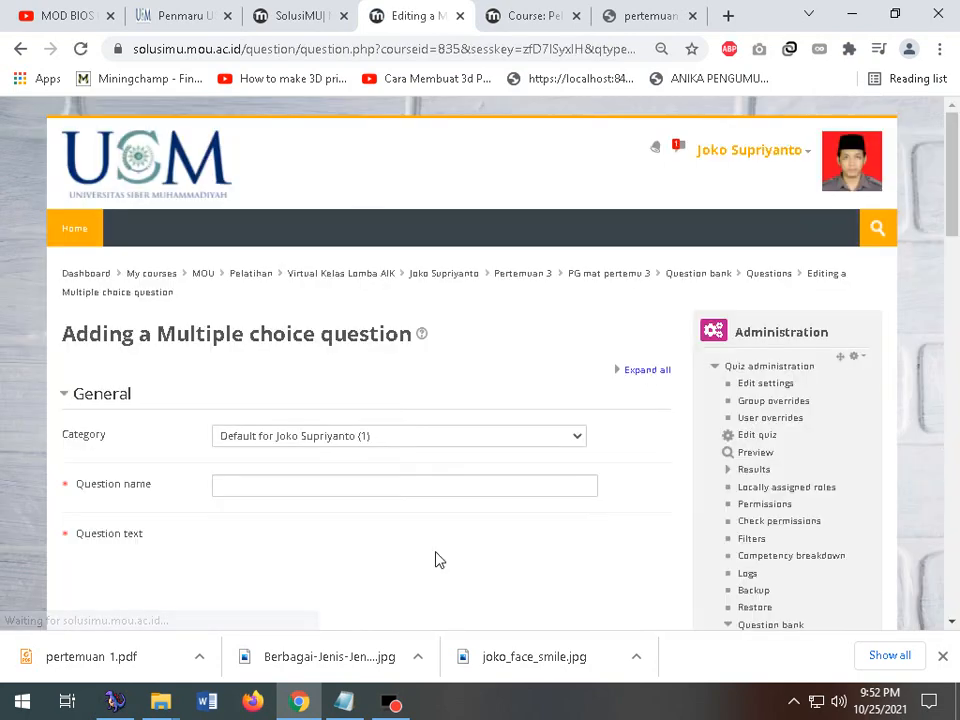
# - Name the new multiple-choice question "nhjkhiohjiojopopmplml; kljkljlk;?"
pyautogui.scroll(-5, 432, 549)
pyautogui.scroll(5, 246, 285)
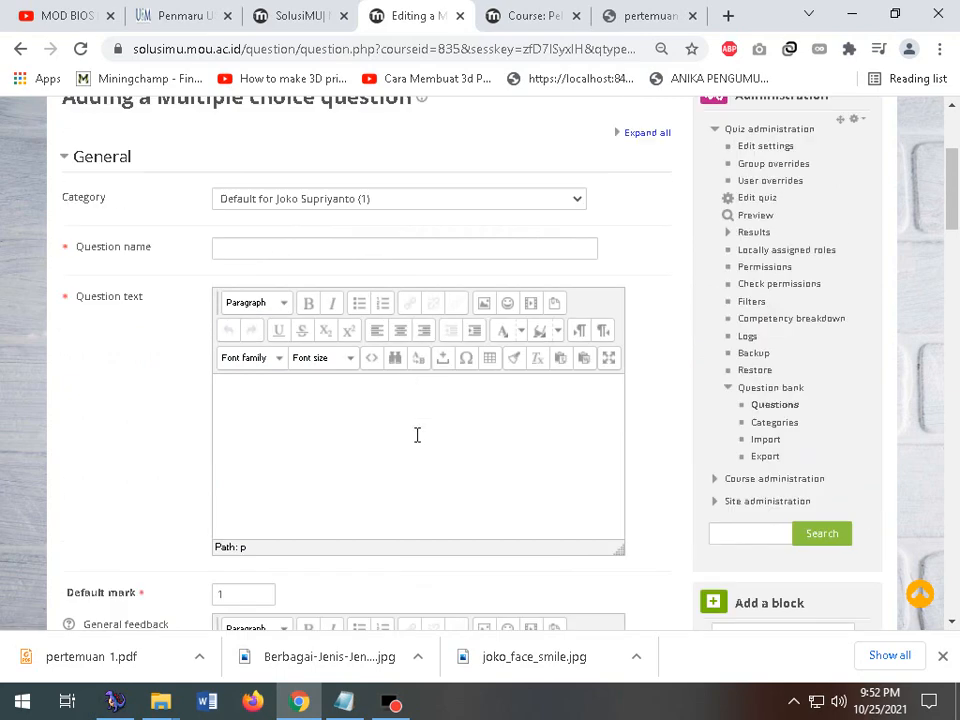
pyautogui.click(287, 436)
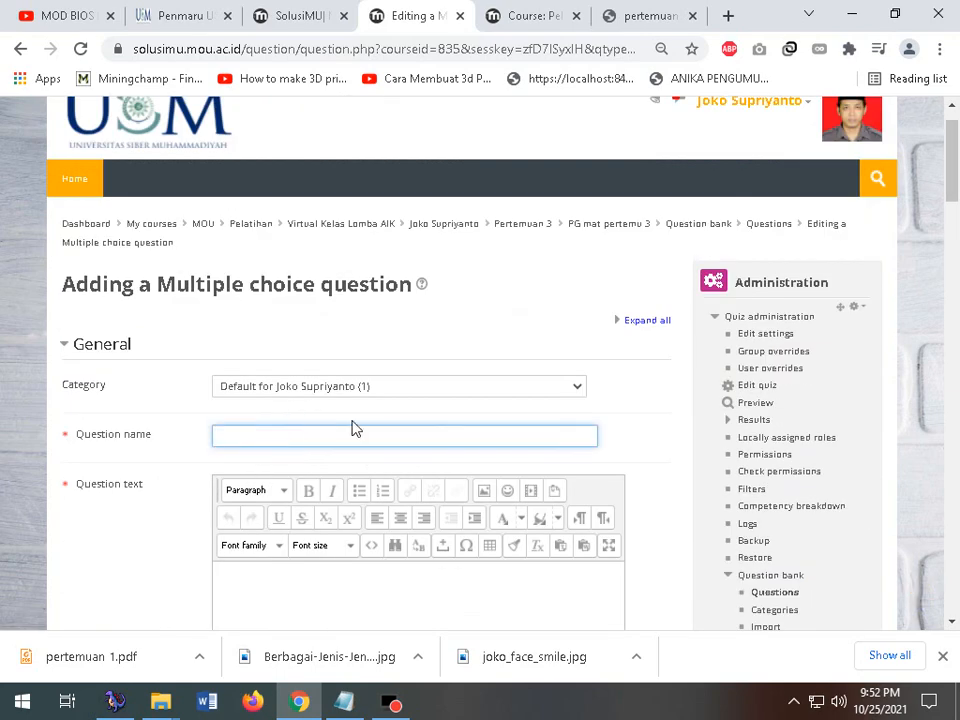
pyautogui.write('nhjkhiohjiojopopmplml; kljkljk;?')
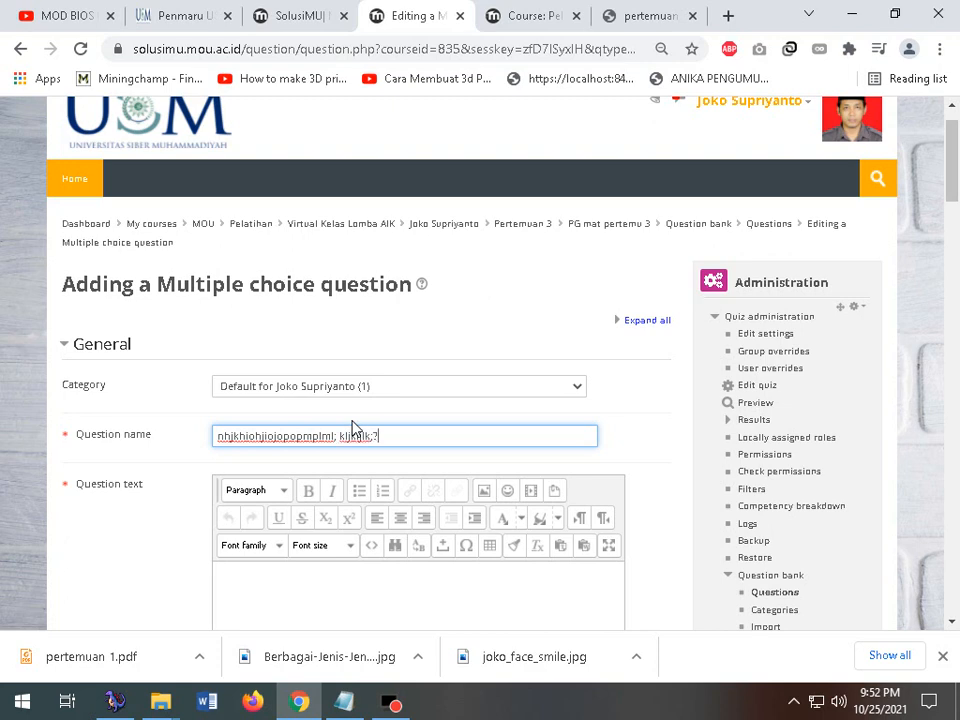
# - Copy the full question name and paste it as the question text
pyautogui.moveTo(392, 436); pyautogui.dragTo(184, 437)
pyautogui.rightClick(246, 434)
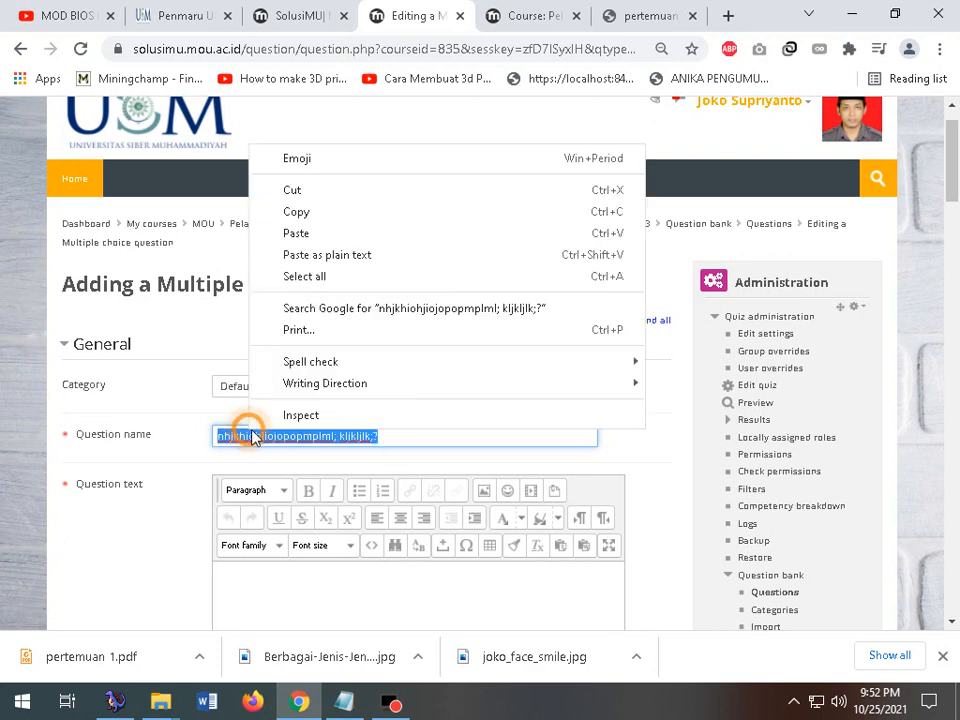
pyautogui.click(310, 211)
pyautogui.scroll(-3, 365, 355)
pyautogui.click(326, 302)
pyautogui.rightClick(328, 302)
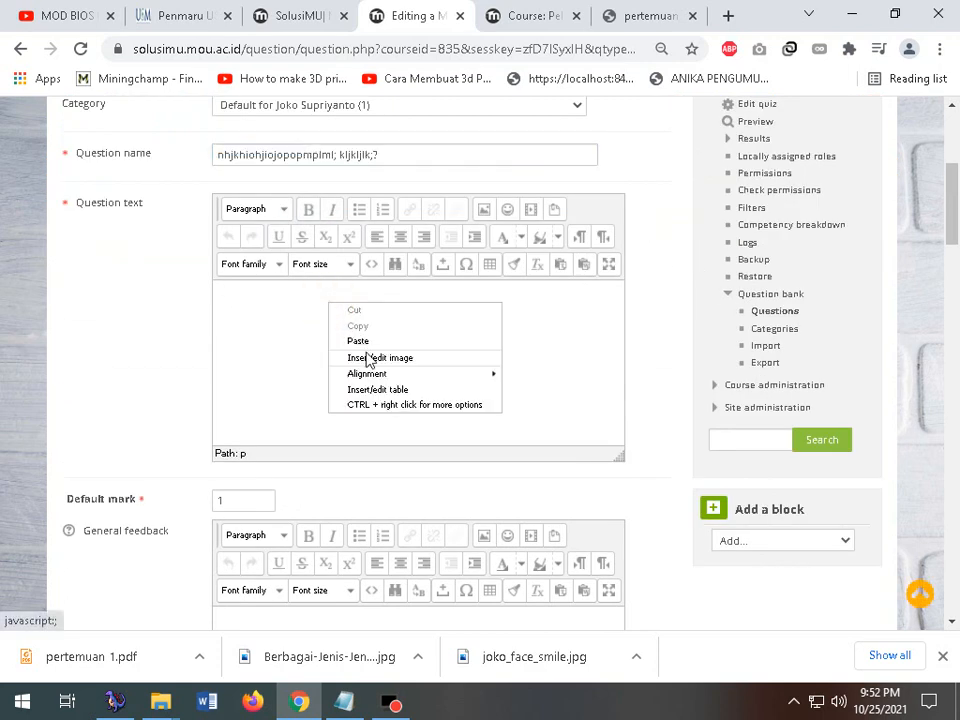
pyautogui.click(357, 342)
pyautogui.click(479, 393)
pyautogui.click(336, 313)
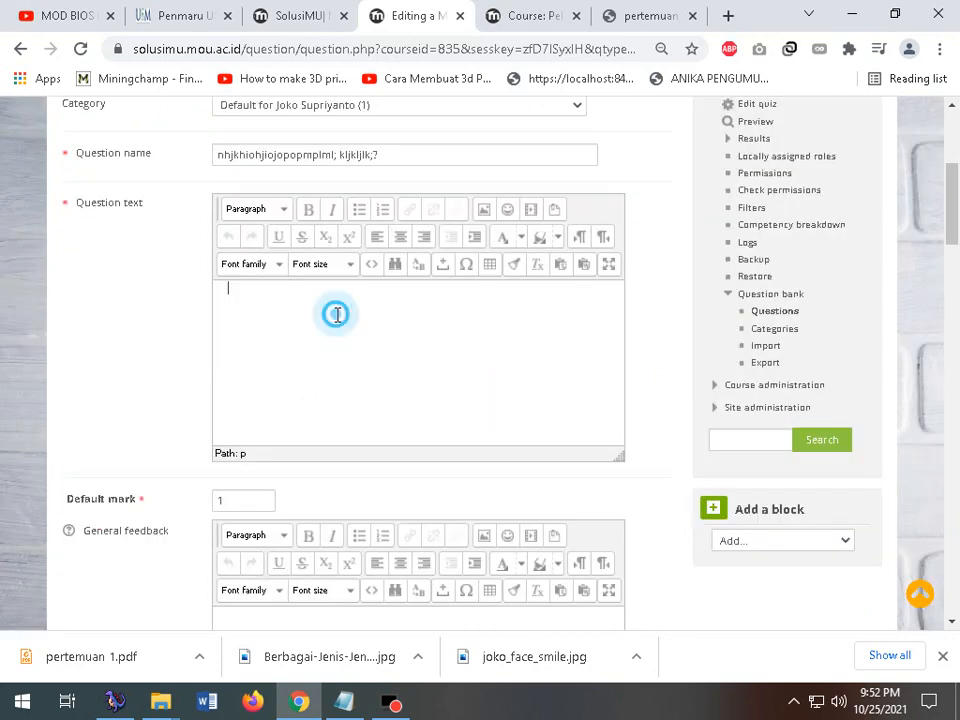
pyautogui.hotkey('ctrl', 'v')
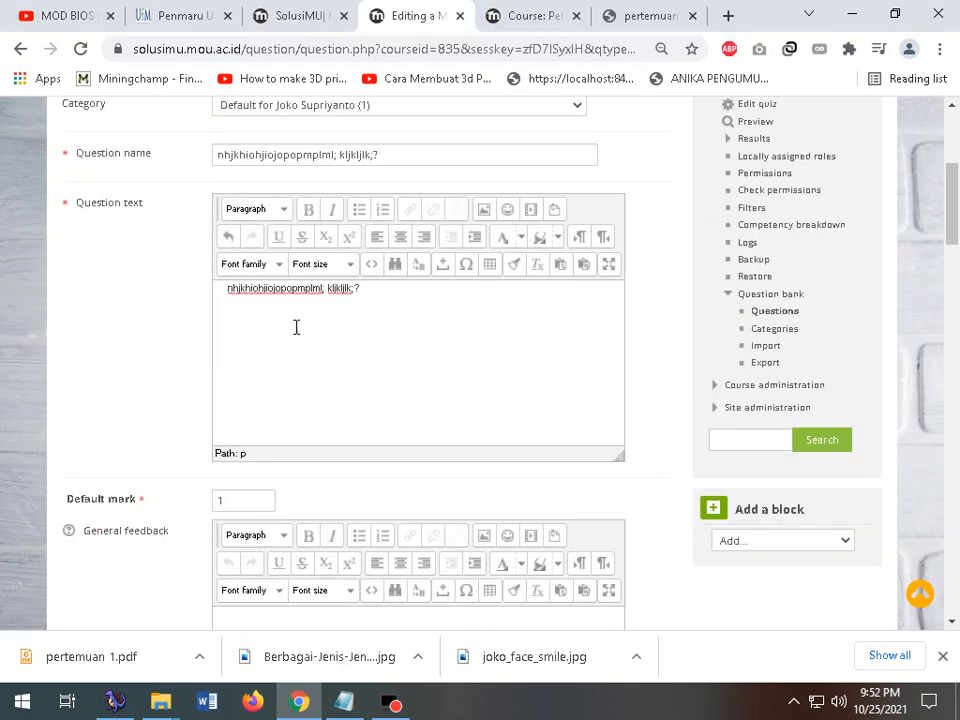
# - Set the numbering of the choices to the capital-letter style "A., B., C., ..."
pyautogui.scroll(-5, 296, 327)
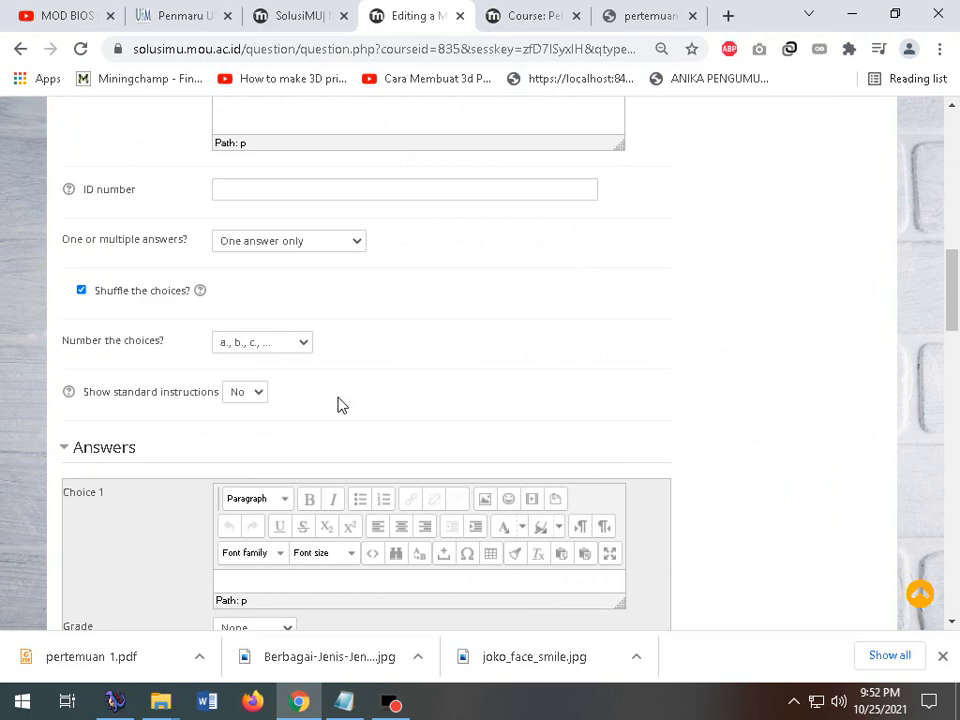
pyautogui.click(285, 345)
pyautogui.click(264, 375)
pyautogui.click(284, 343)
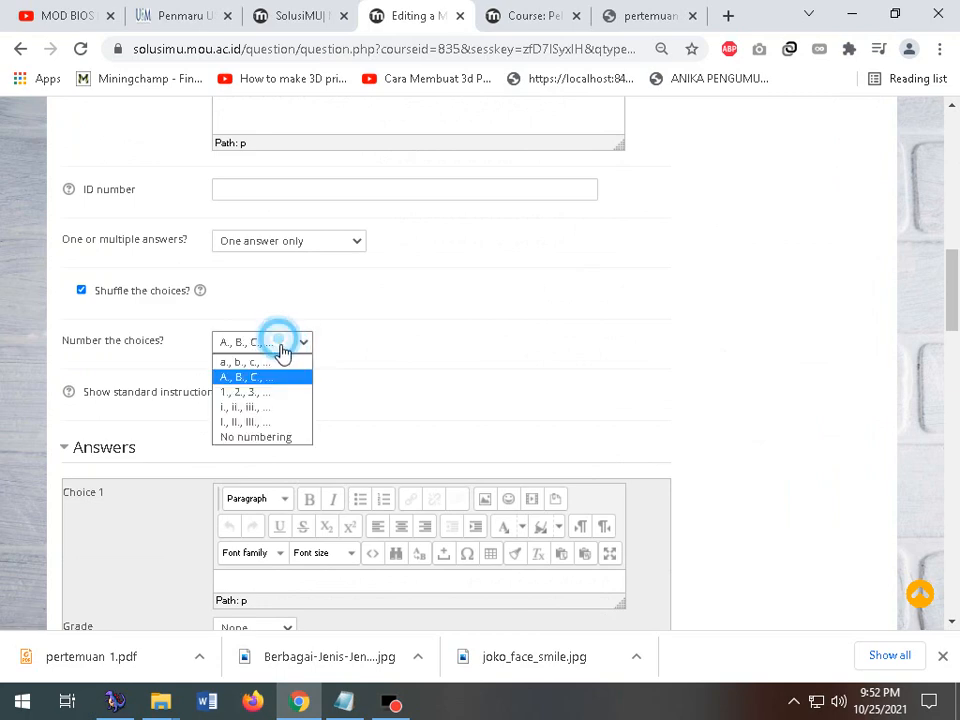
pyautogui.click(255, 362)
pyautogui.click(283, 347)
pyautogui.click(266, 382)
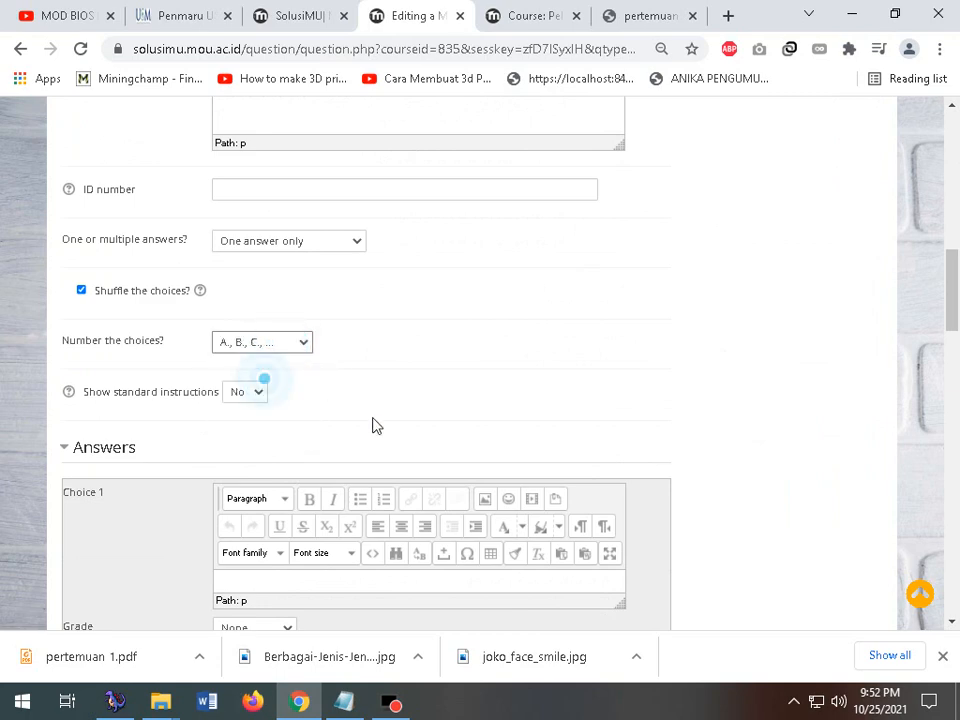
# - Fill in the first three answers, with "156" as Choice 1 and "kiojiojkinmko" as Choice 3
pyautogui.scroll(-3, 373, 424)
pyautogui.click(315, 294)
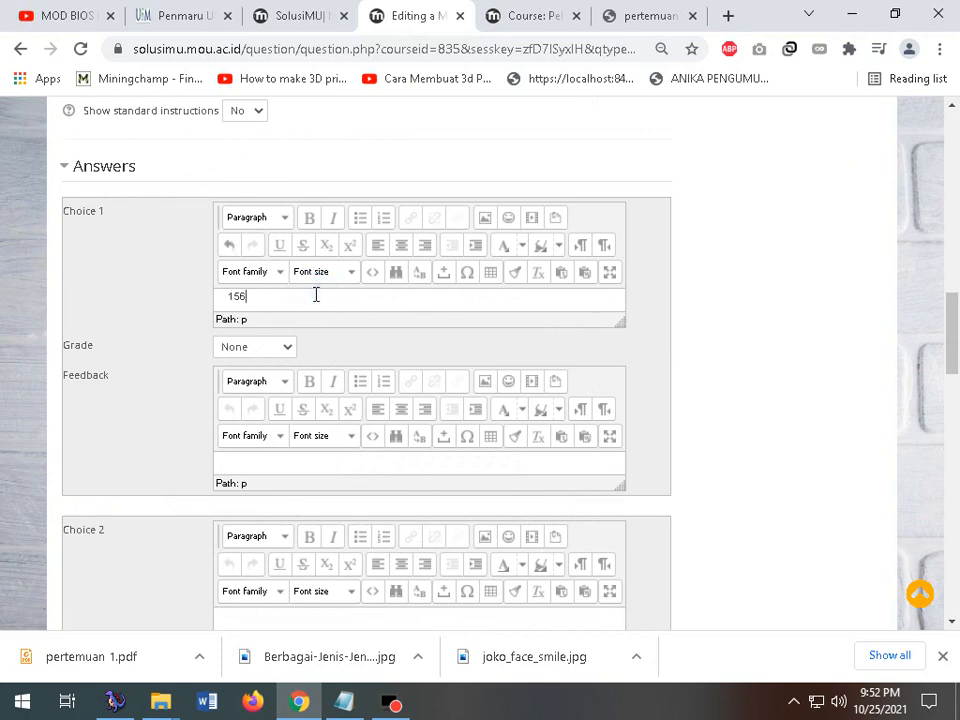
pyautogui.scroll(-3, 315, 293)
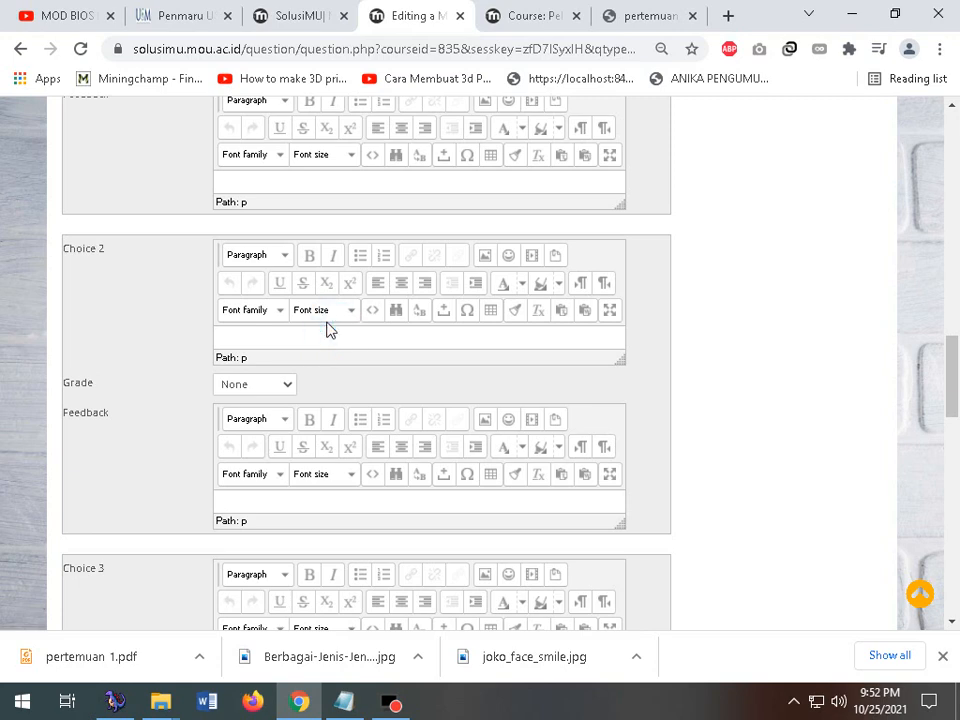
pyautogui.click(328, 330)
pyautogui.scroll(-4, 328, 333)
pyautogui.click(307, 280)
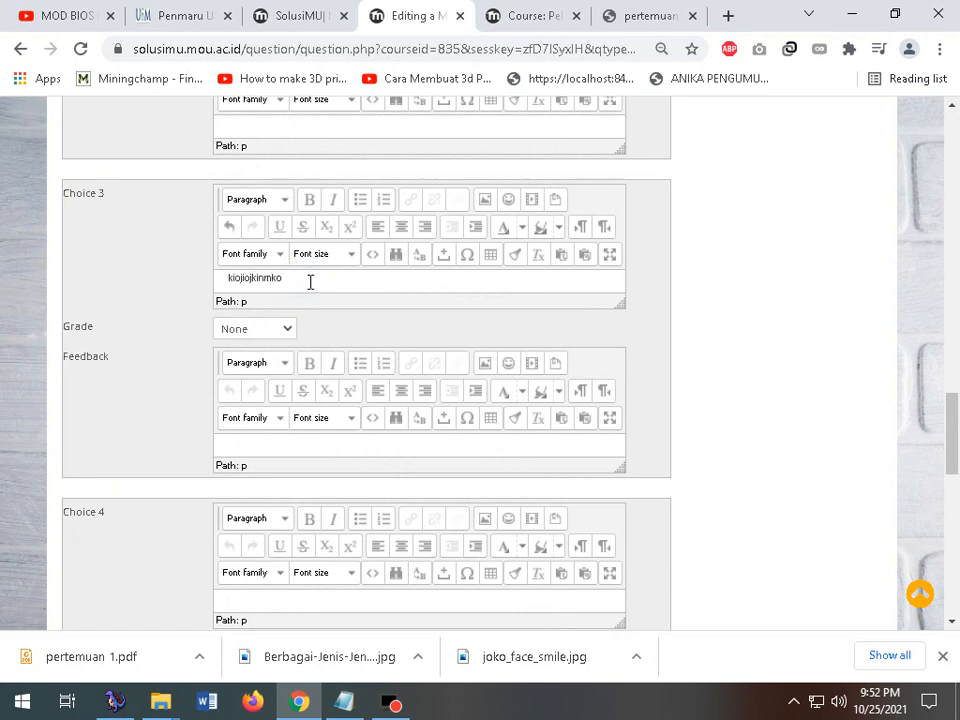
# - Enter "uyuiuihjin" as the answer for Choice 4 and "jopjiopjiopjiopj" for Choice 5
pyautogui.scroll(-3, 310, 282)
pyautogui.click(285, 317)
pyautogui.write('uyuiuihjin')
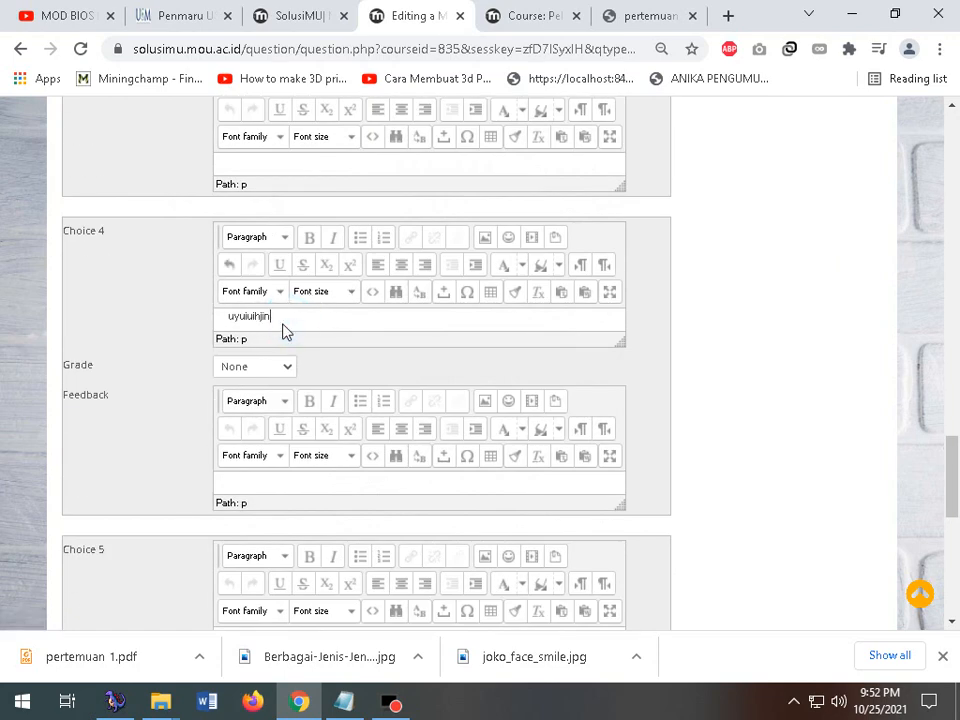
pyautogui.scroll(-2, 281, 334)
pyautogui.click(265, 455)
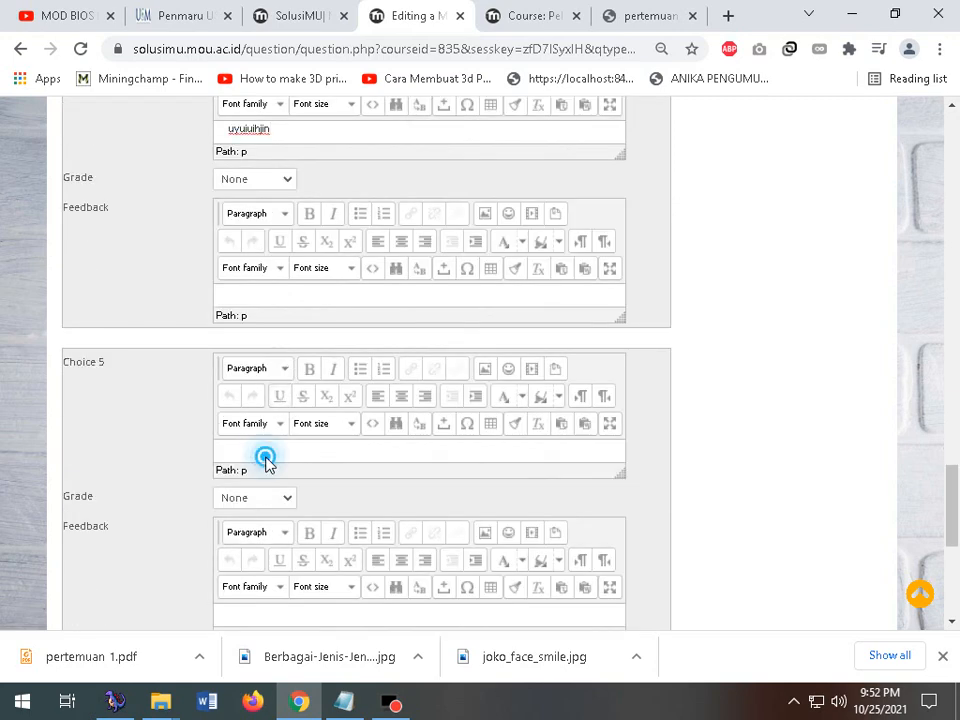
pyautogui.click(265, 455)
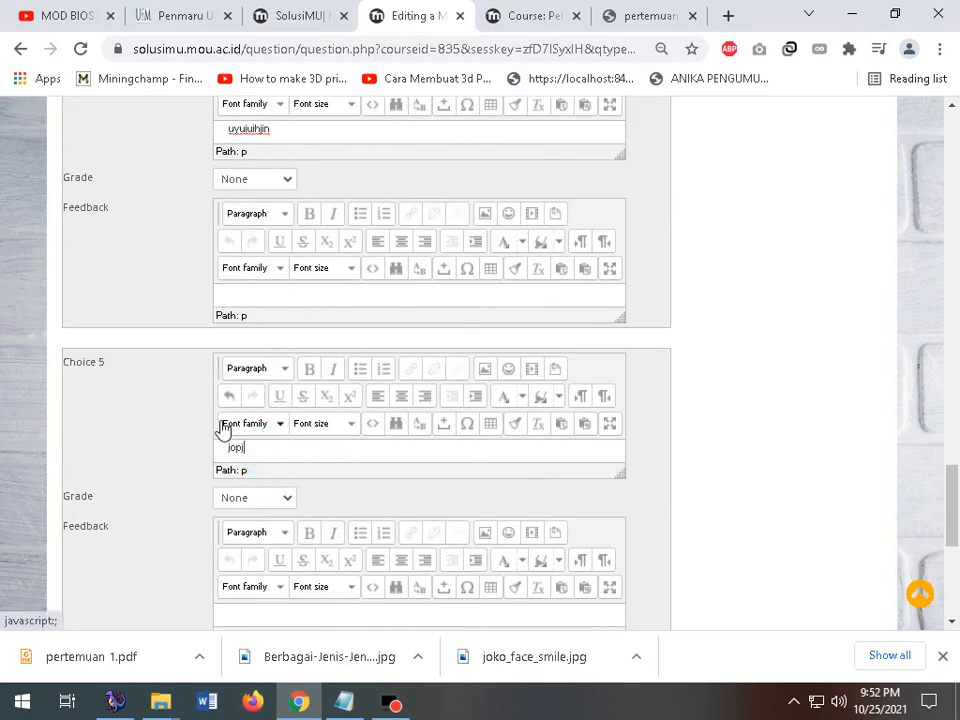
pyautogui.write('jopjiopjiopjiopj')
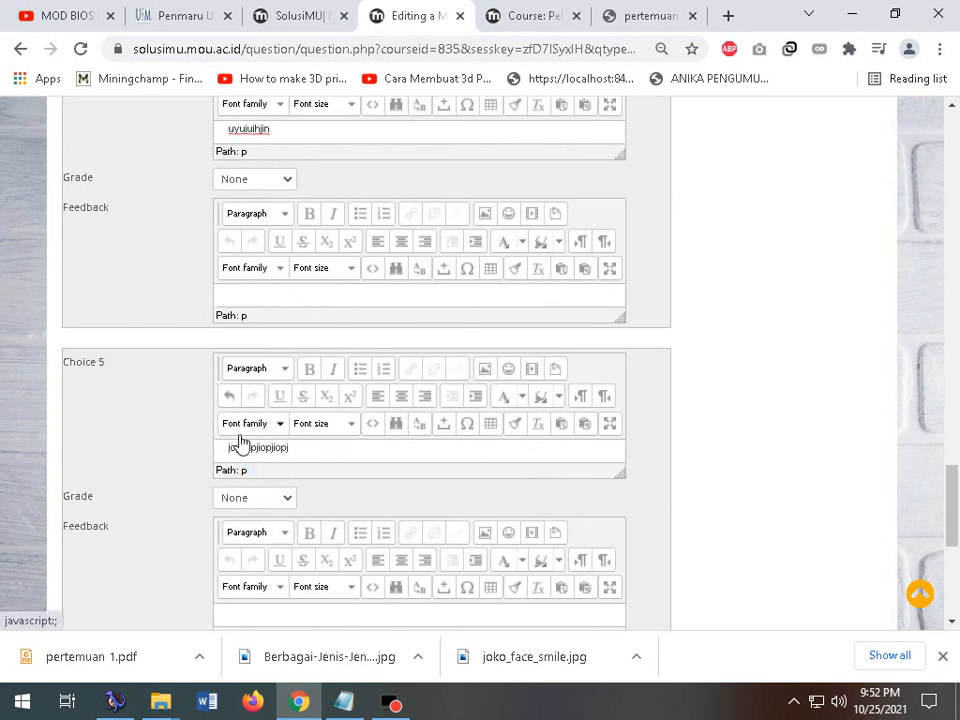
# - Choose a grade for Choice 5 of the multiple-choice question and save the question
pyautogui.click(262, 498)
pyautogui.click(253, 208)
pyautogui.scroll(-5, 300, 465)
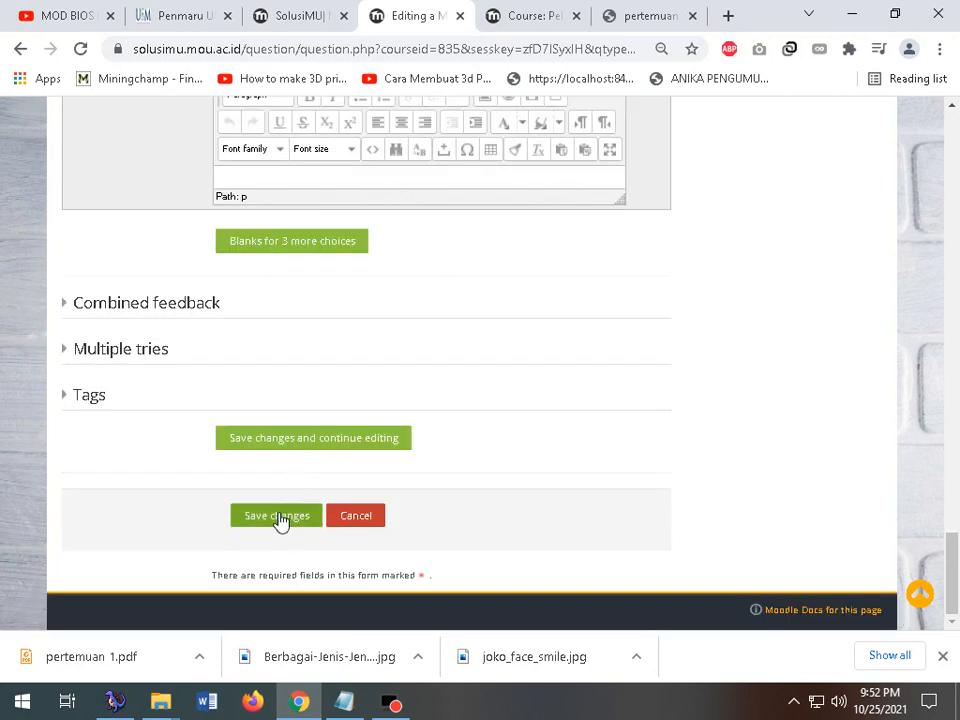
pyautogui.click(279, 516)
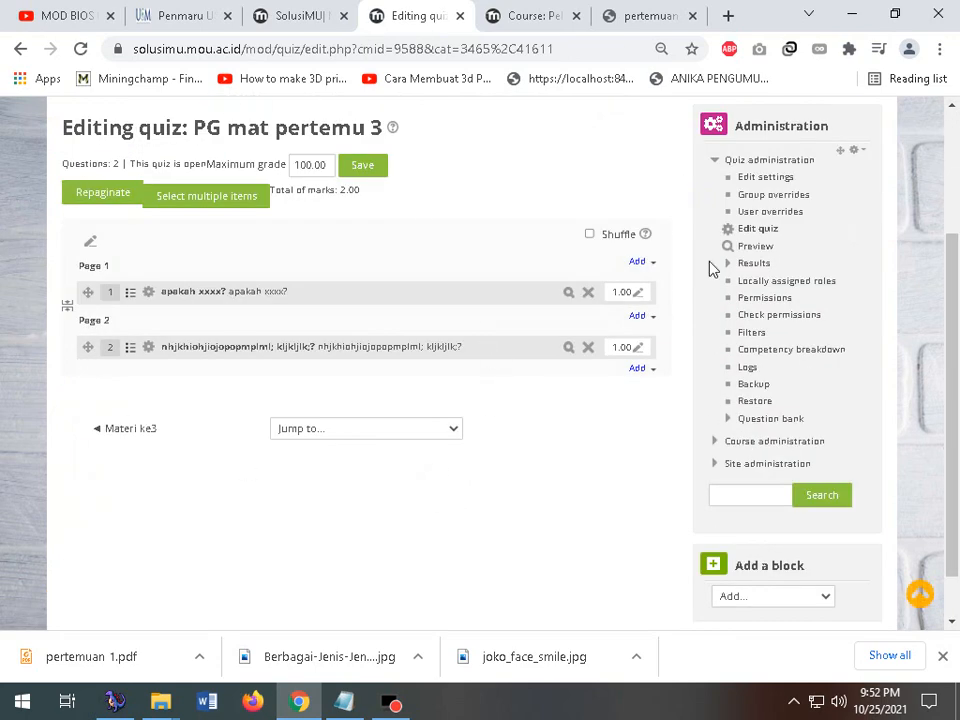
# - Turn on question shuffling for the quiz PG mat pertemu 3 and return to the Pertemuan 3 course section
pyautogui.doubleClick(311, 164)
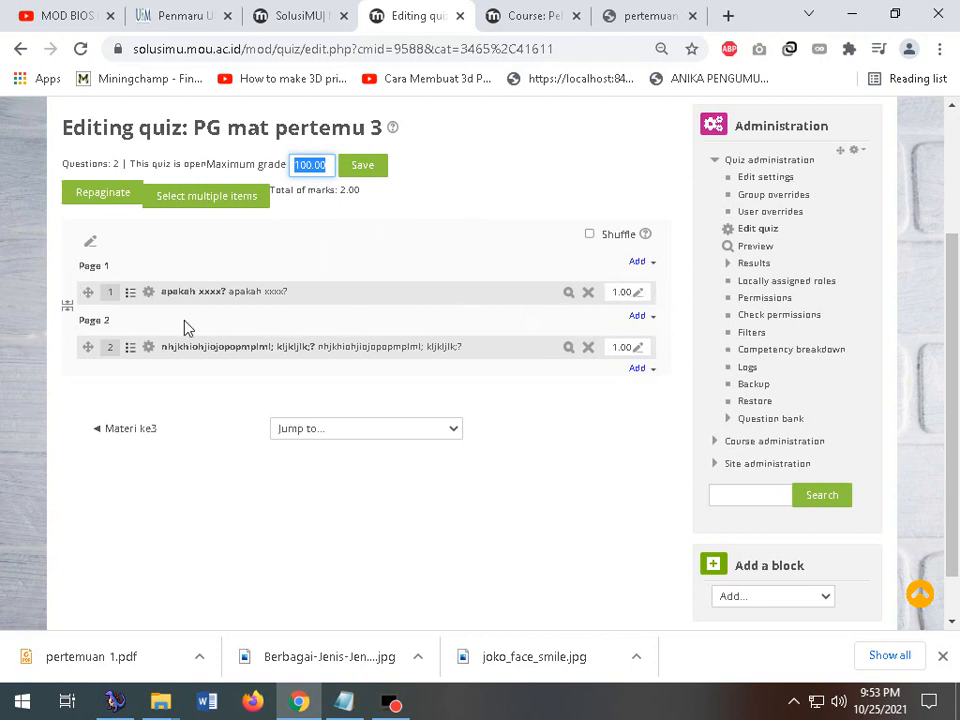
pyautogui.click(590, 235)
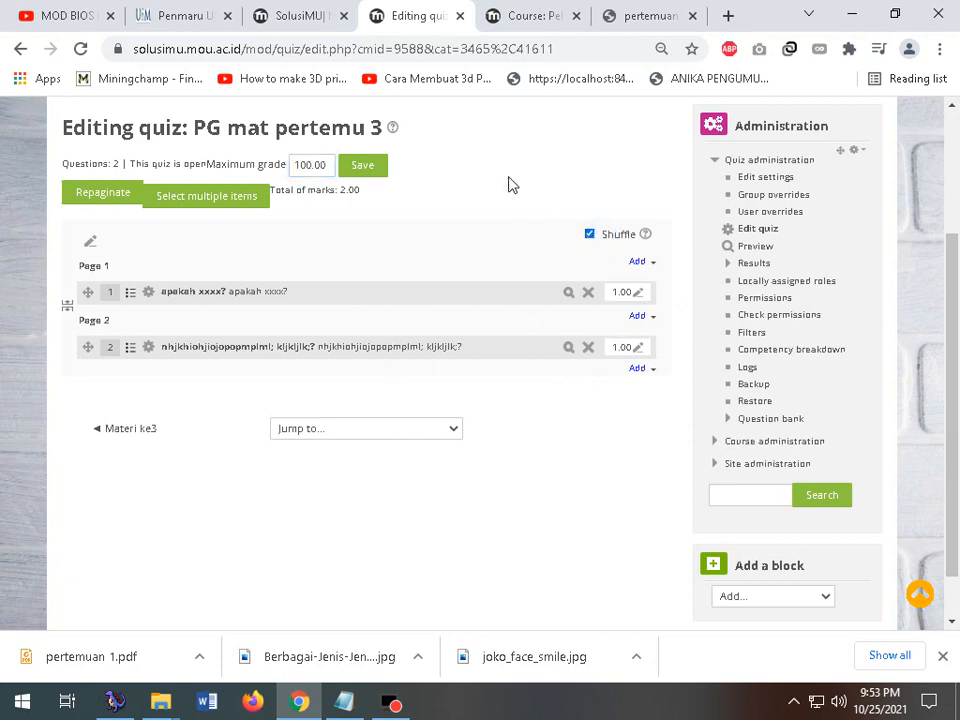
pyautogui.scroll(3, 465, 487)
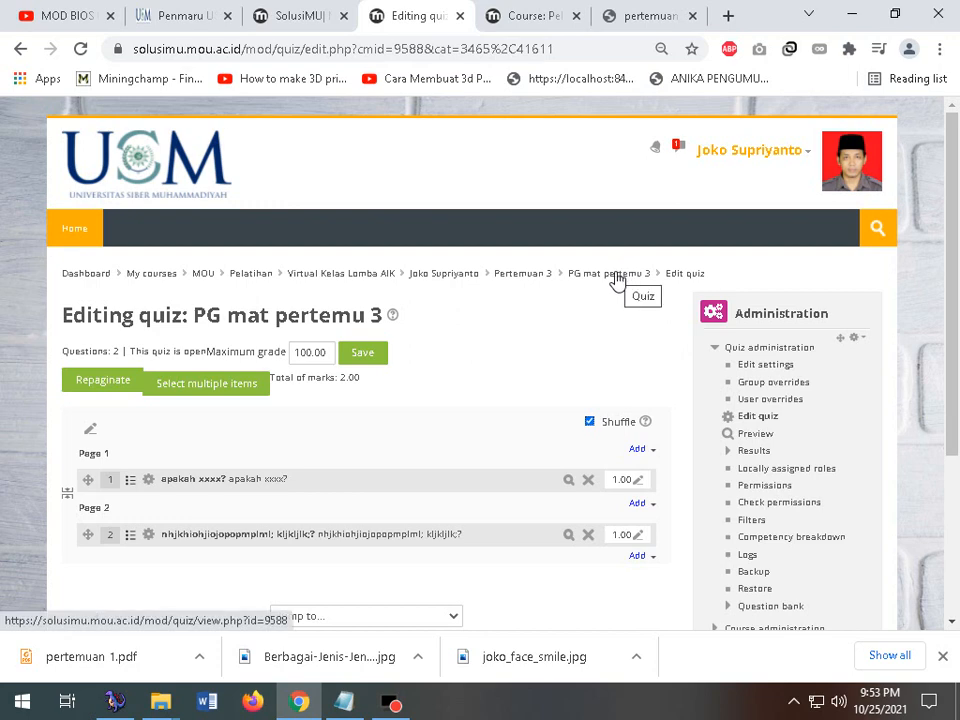
pyautogui.click(527, 276)
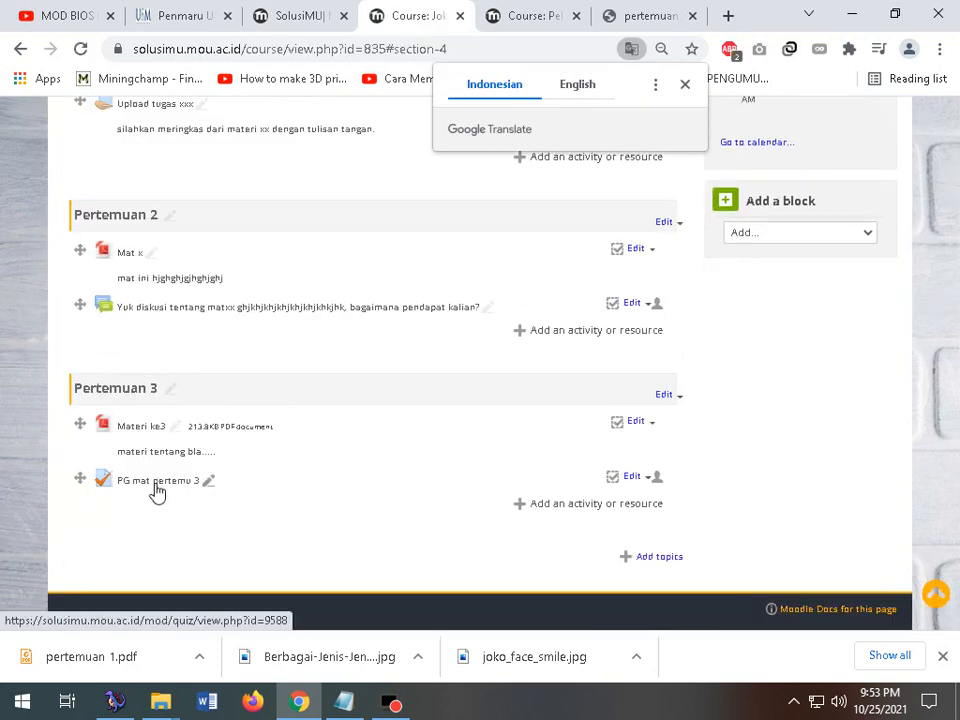
# - Open the quiz PG mat pertemu 3 and start a timed preview attempt
pyautogui.click(156, 484)
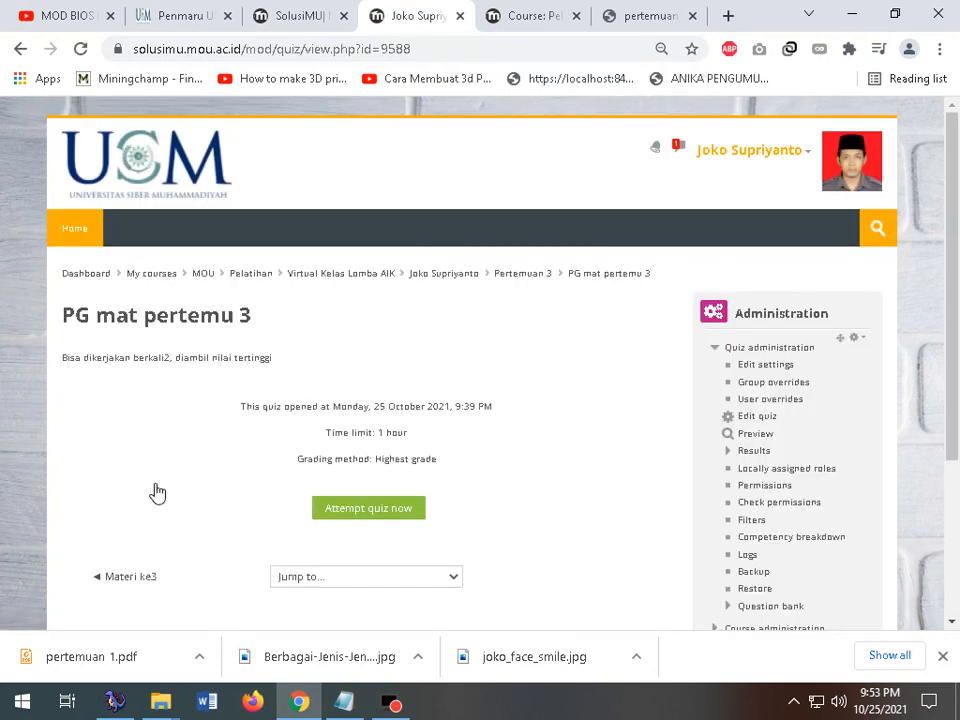
pyautogui.scroll(-1, 455, 468)
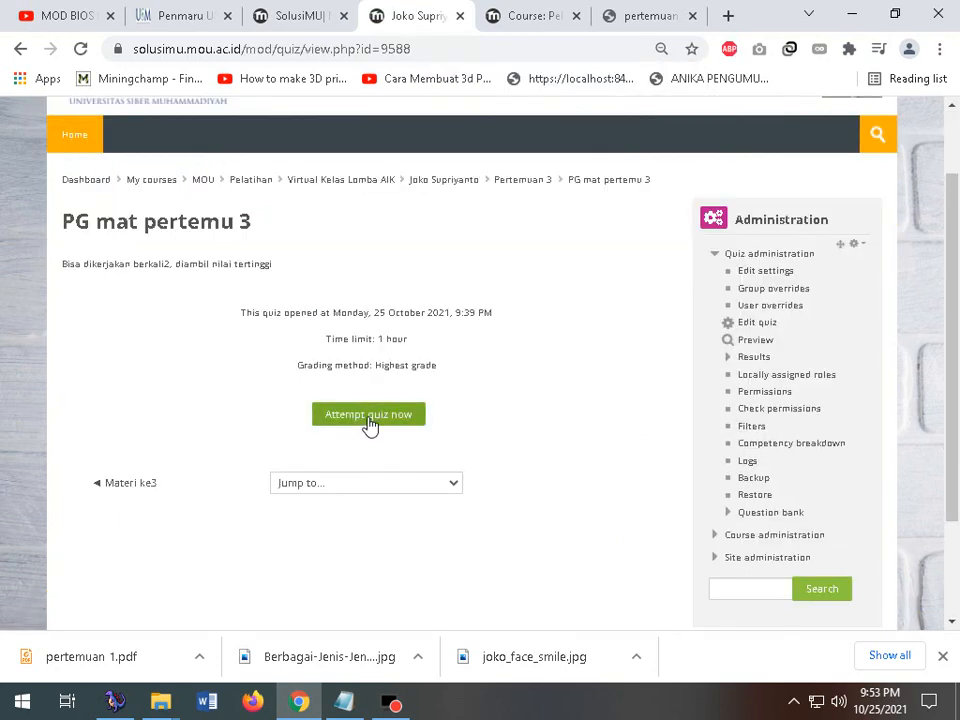
pyautogui.click(368, 420)
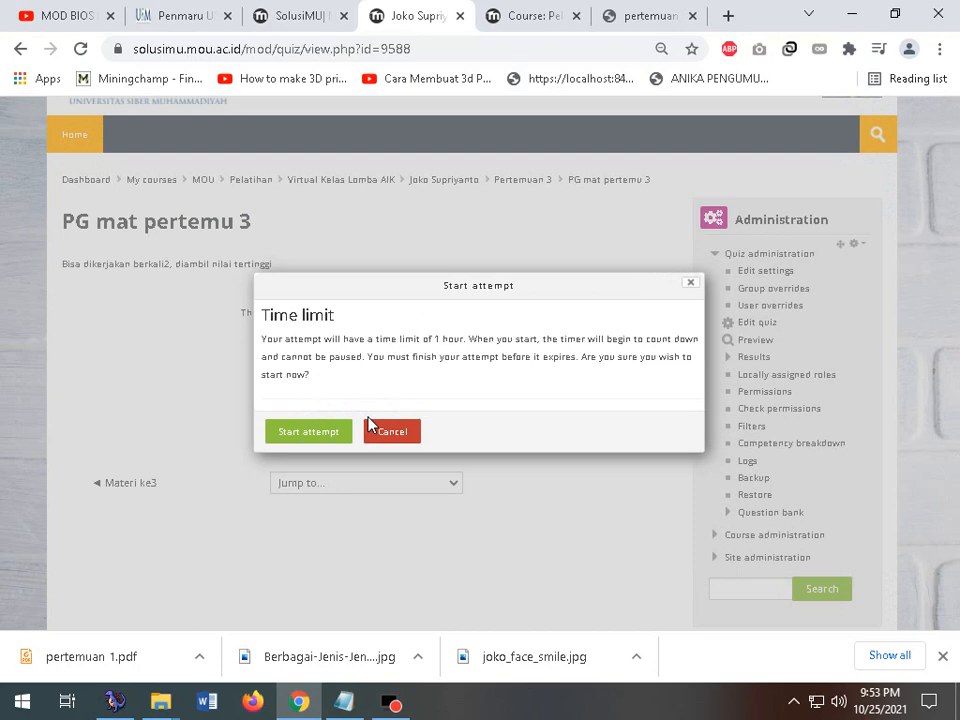
pyautogui.click(318, 434)
# - Examine the text and answer choices of questions 1 and 2 in the quiz preview
pyautogui.scroll(-2, 318, 437)
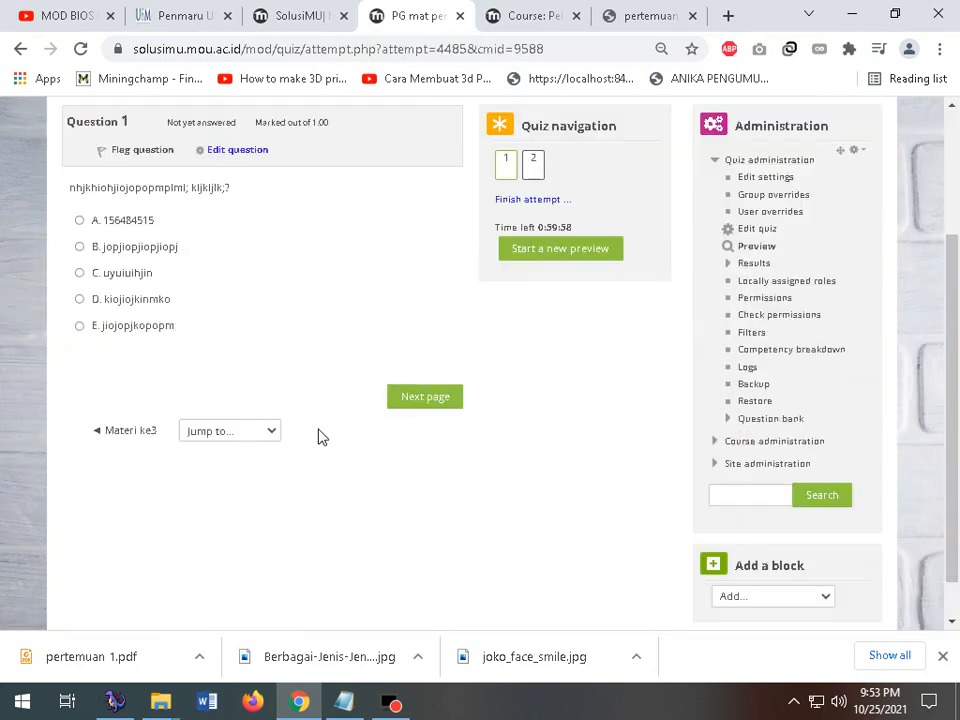
pyautogui.scroll(2, 199, 281)
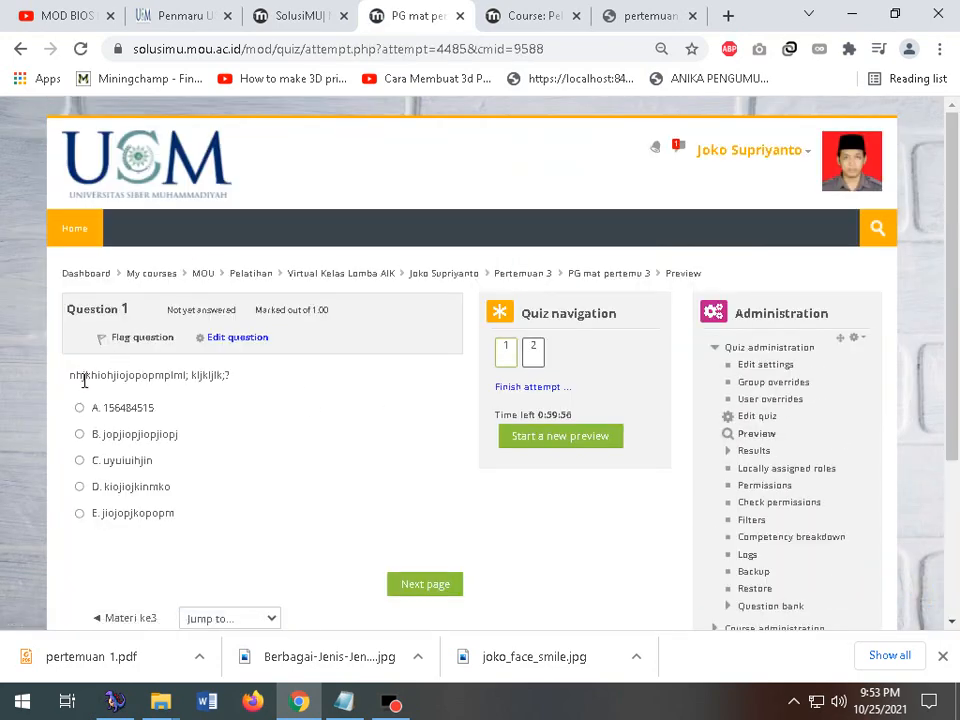
pyautogui.moveTo(84, 380); pyautogui.dragTo(285, 381)
pyautogui.click(536, 348)
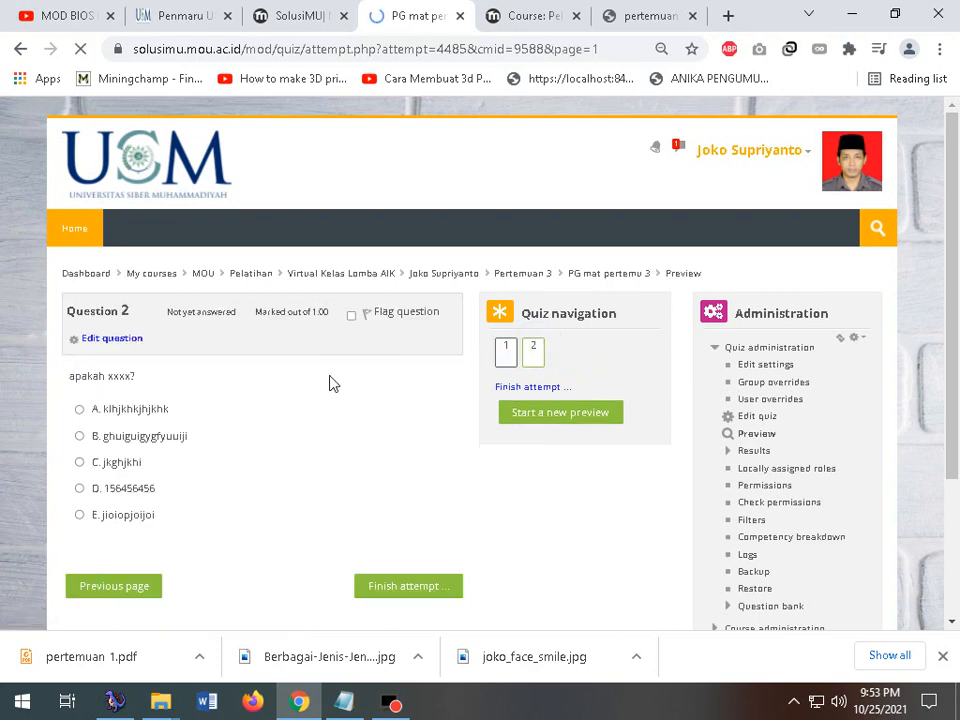
pyautogui.scroll(-1, 300, 384)
pyautogui.moveTo(110, 314); pyautogui.dragTo(227, 339)
pyautogui.scroll(-1, 176, 381)
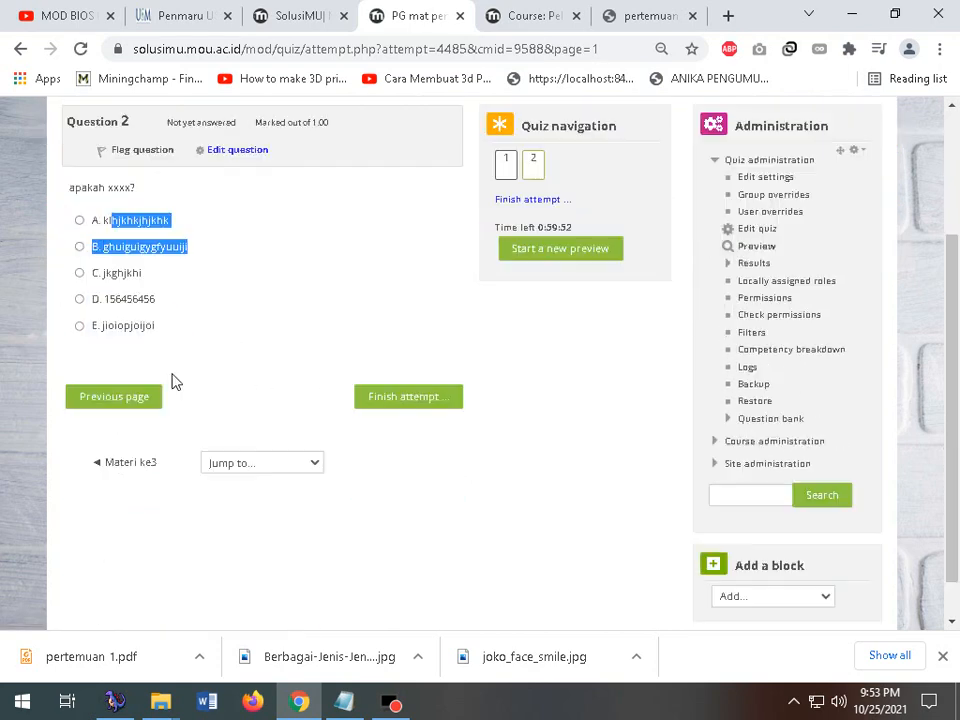
pyautogui.scroll(-1, 171, 381)
pyautogui.scroll(2, 103, 407)
# - Try out answer choices B and C for question 2 in the preview, ending on D (156456456)
pyautogui.click(79, 434)
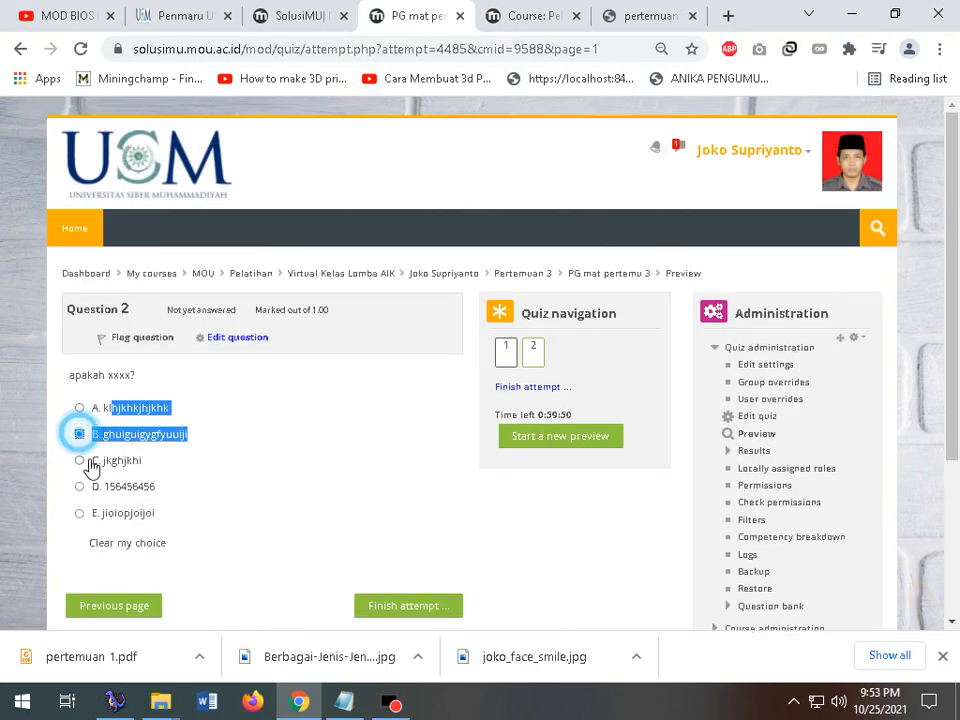
pyautogui.click(80, 461)
pyautogui.click(80, 487)
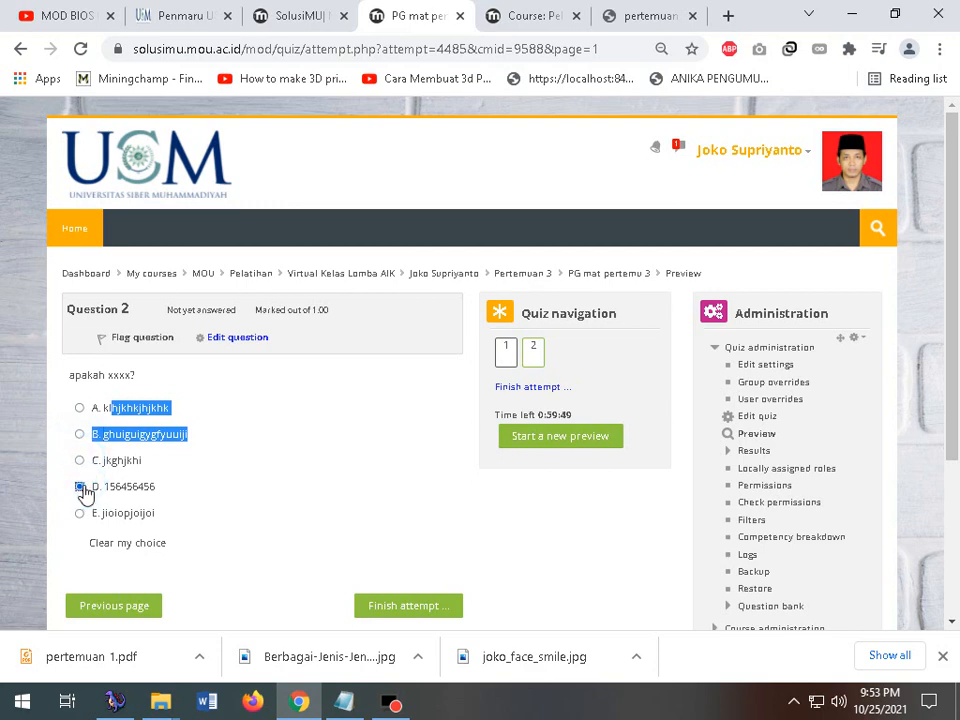
# - Leave the quiz preview without saving the answer and return to the Pertemuan 3 course section
pyautogui.click(456, 278)
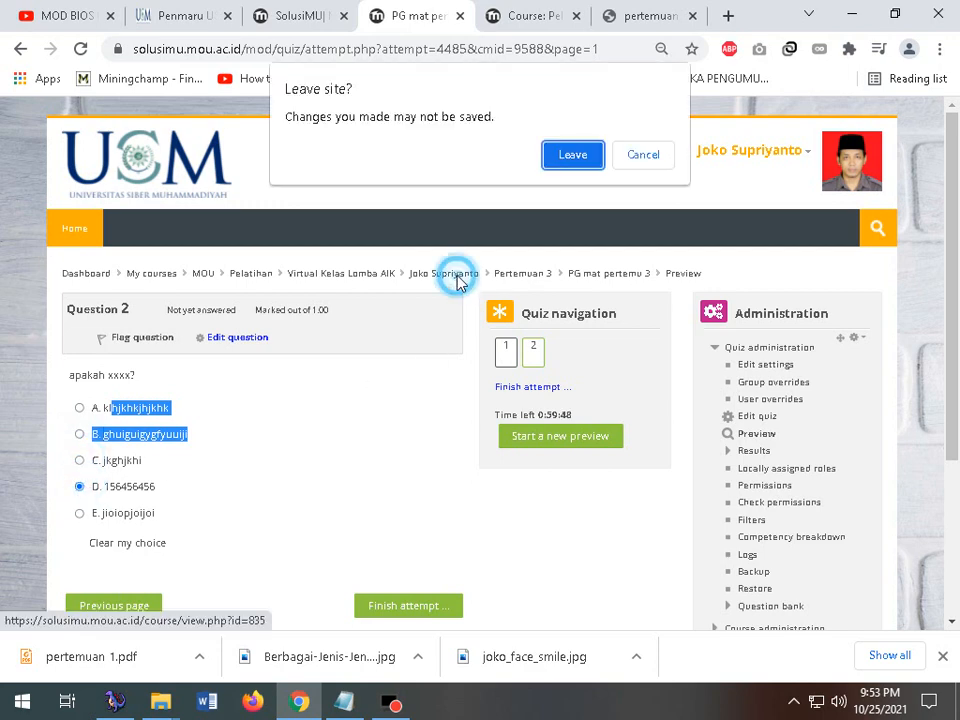
pyautogui.click(633, 160)
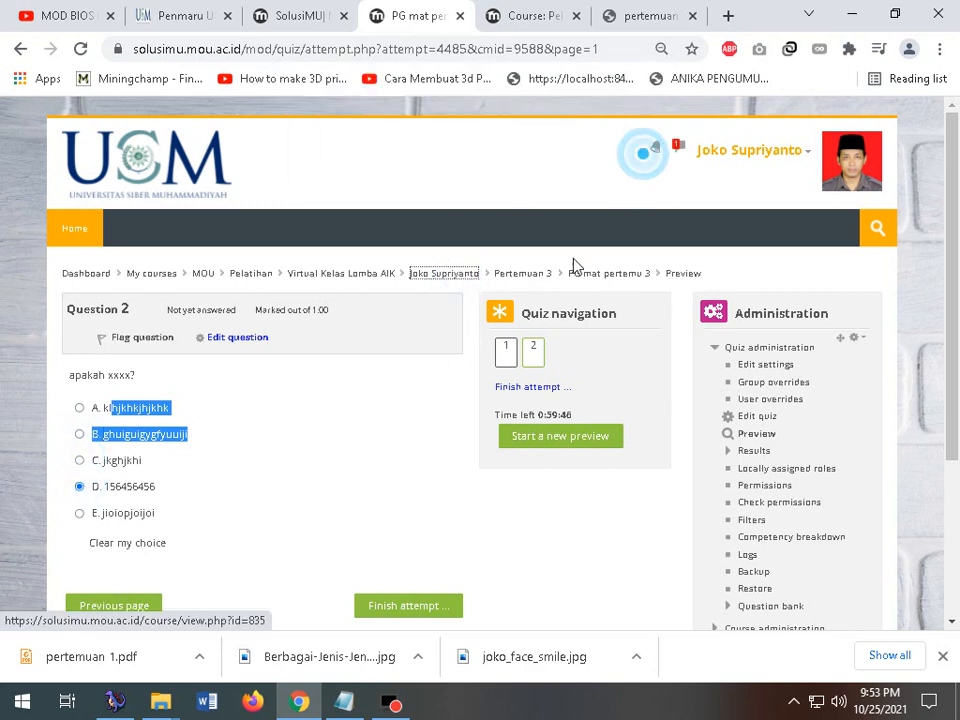
pyautogui.click(517, 276)
pyautogui.click(572, 186)
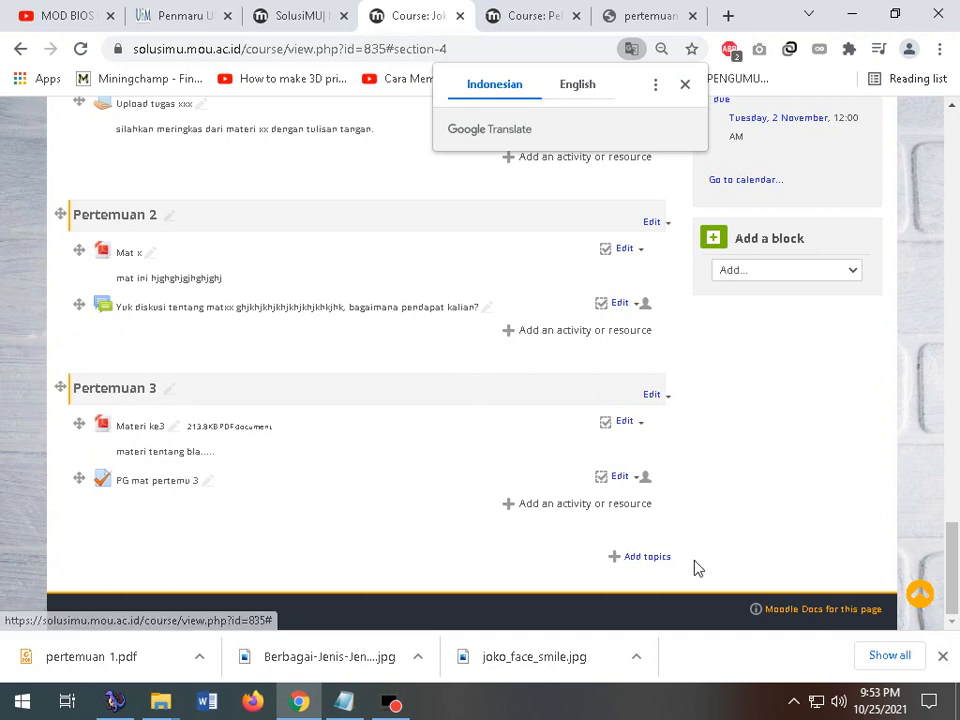
# - Add one new topic to the end of the course and copy the Pertemuan 3 section title
pyautogui.click(658, 558)
pyautogui.click(578, 250)
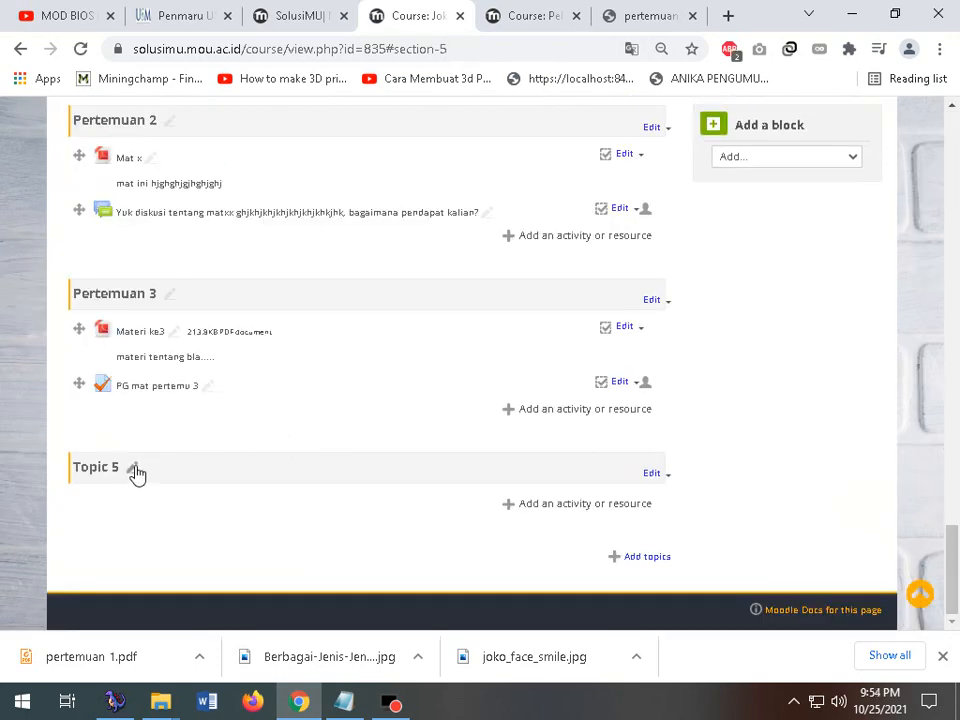
pyautogui.click(132, 466)
pyautogui.moveTo(206, 298); pyautogui.dragTo(82, 298)
pyautogui.rightClick(105, 293)
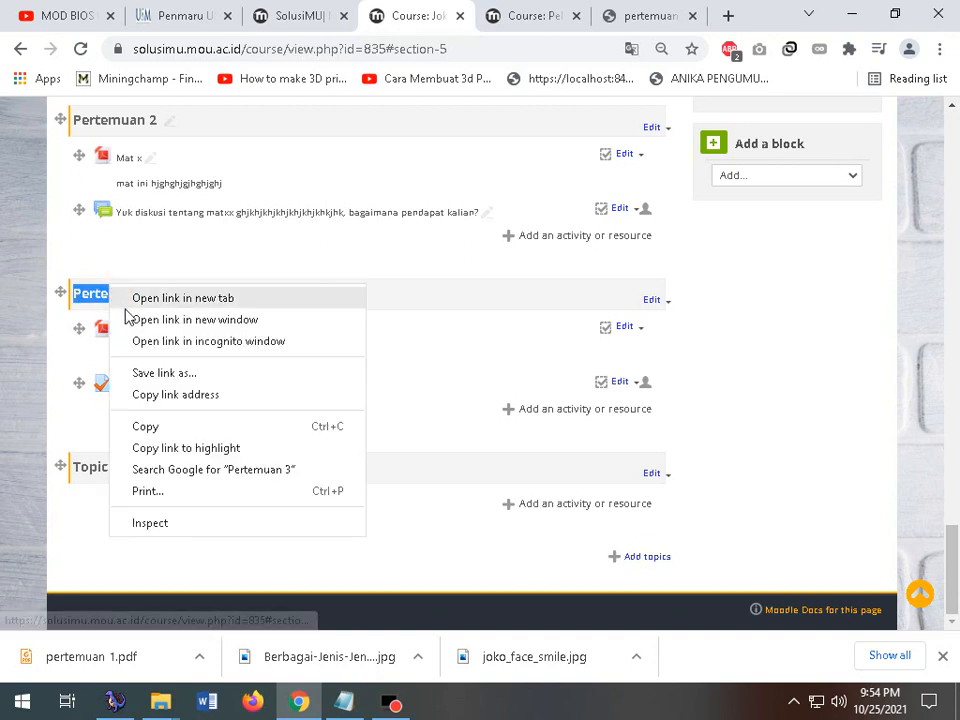
pyautogui.click(154, 426)
# - Rename Topic 5 as Pertemuan 3 using the copied title, removing the extra pasted text "Edit topic name"
pyautogui.click(133, 468)
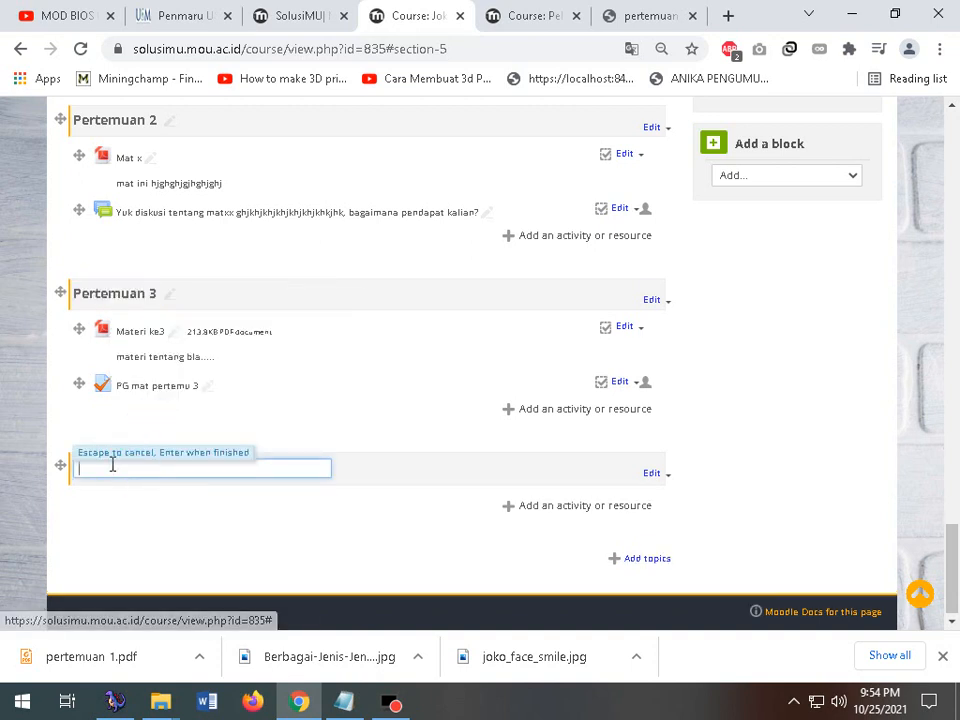
pyautogui.rightClick(111, 462)
pyautogui.click(158, 320)
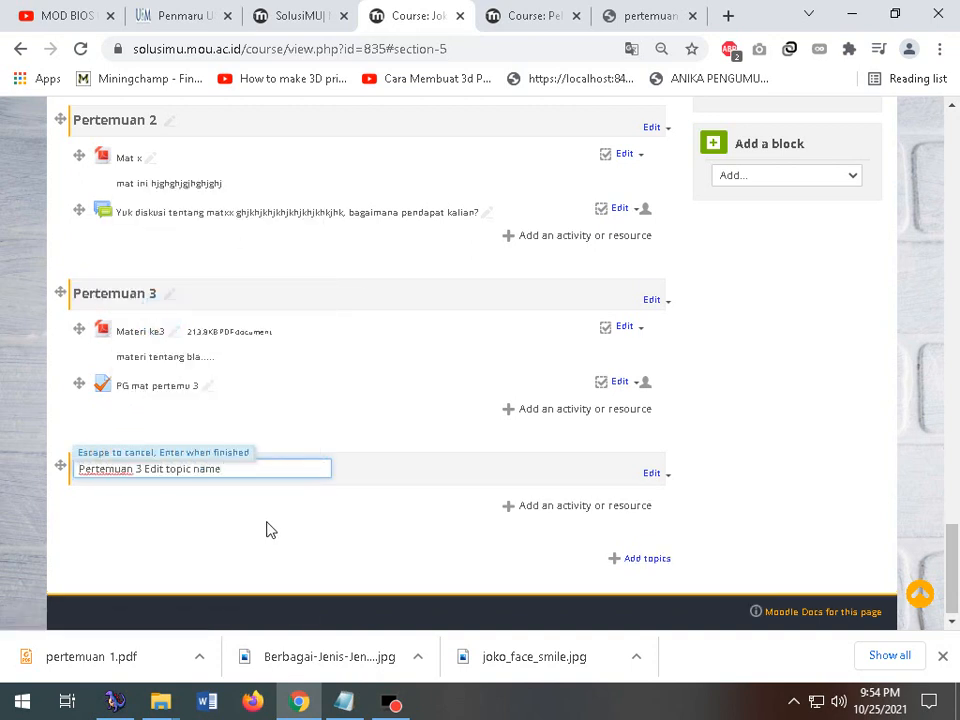
pyautogui.moveTo(205, 468); pyautogui.dragTo(147, 472)
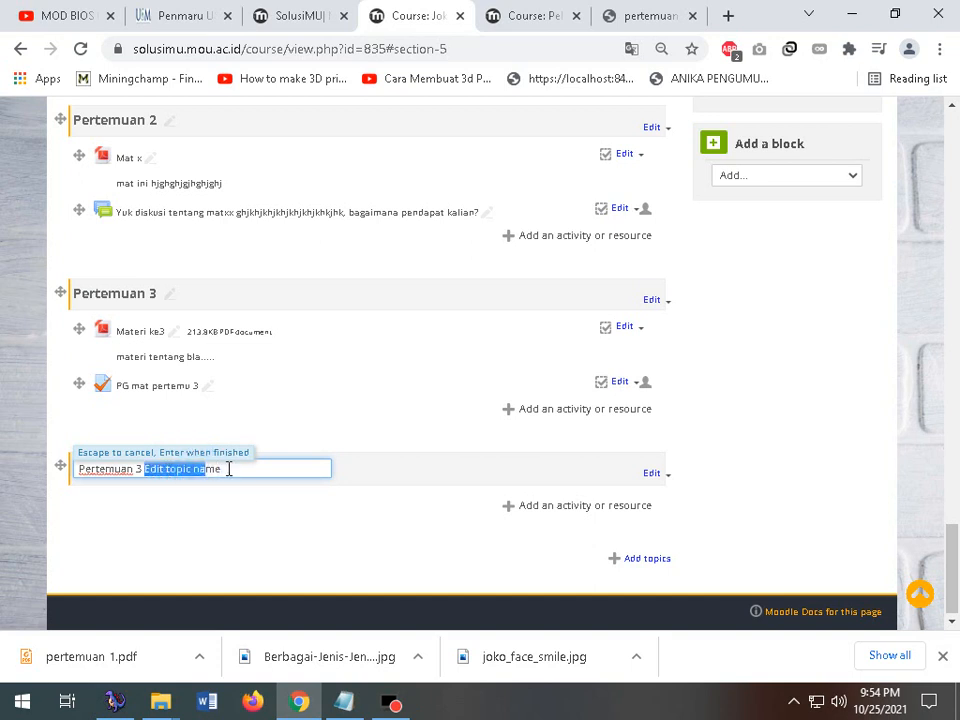
pyautogui.moveTo(229, 468); pyautogui.dragTo(150, 471)
pyautogui.press('BackSpace')
pyautogui.press('Return')
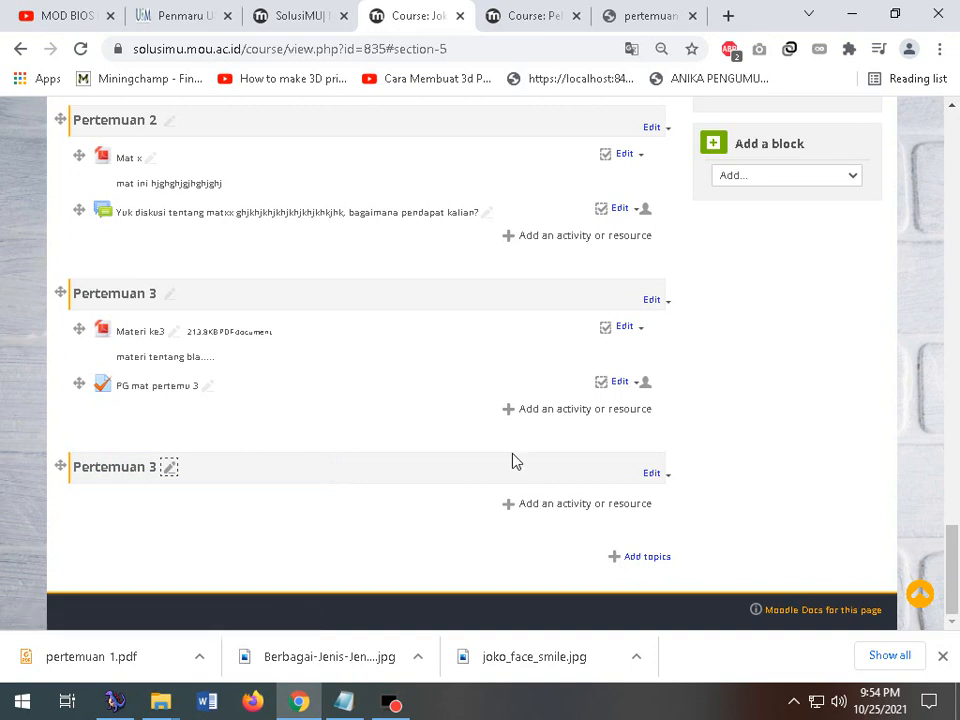
# - Add a File resource to the new last topic and name it "mteri ke 4"
pyautogui.click(557, 504)
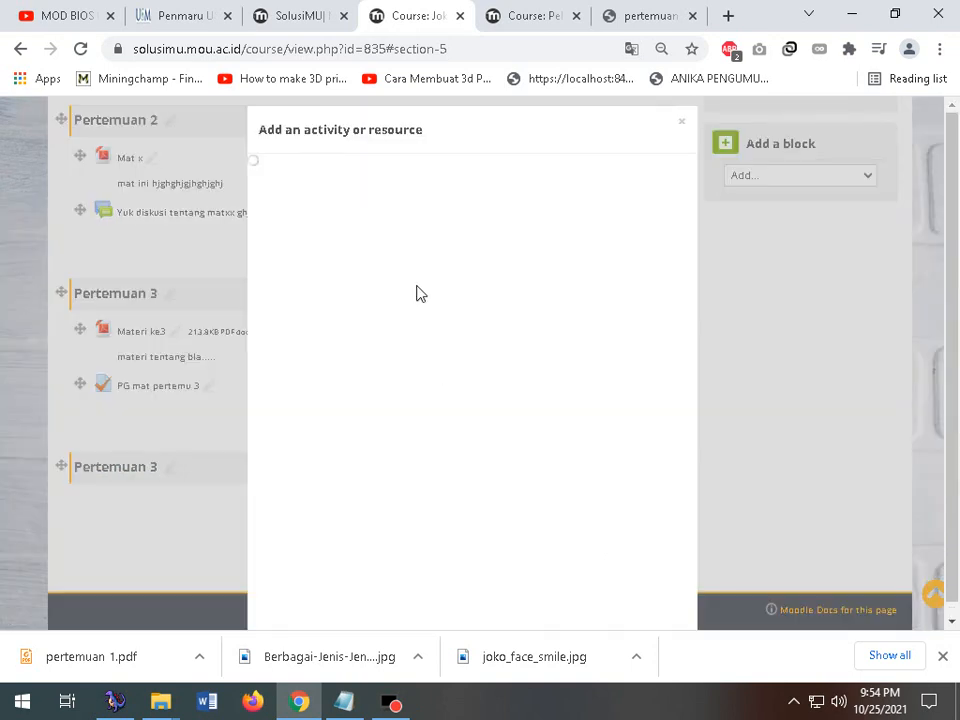
pyautogui.click(379, 218)
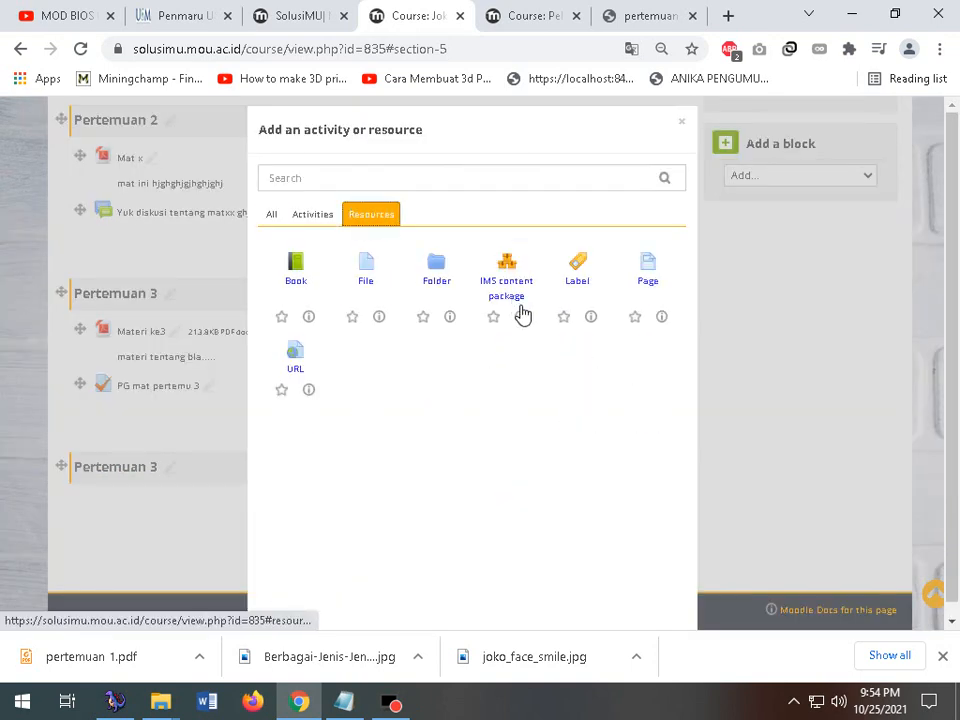
pyautogui.click(366, 268)
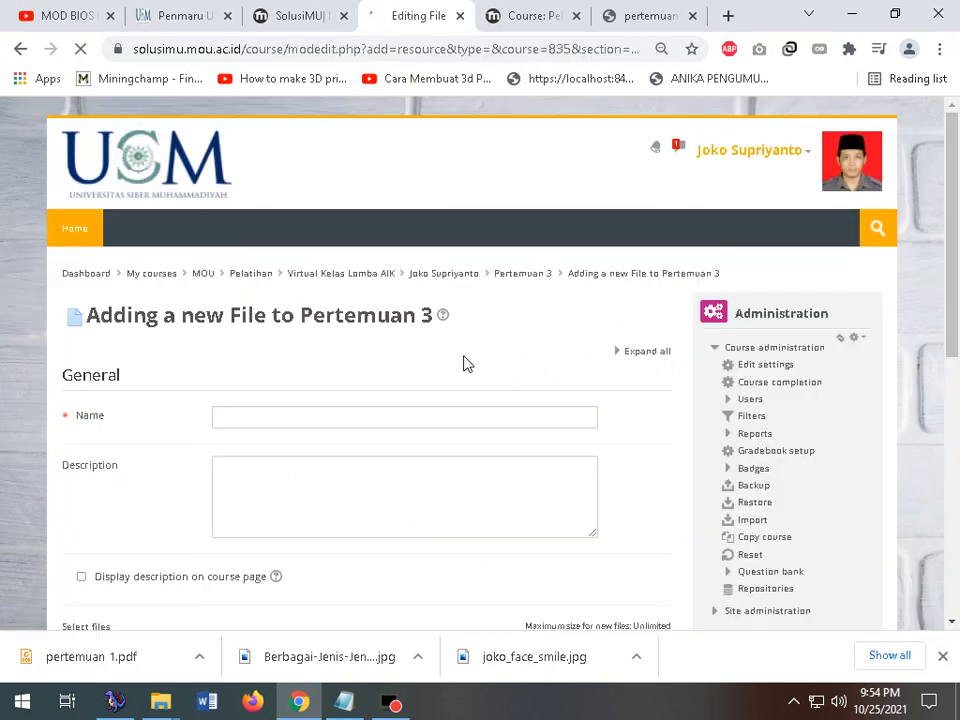
pyautogui.click(326, 418)
pyautogui.write('m')
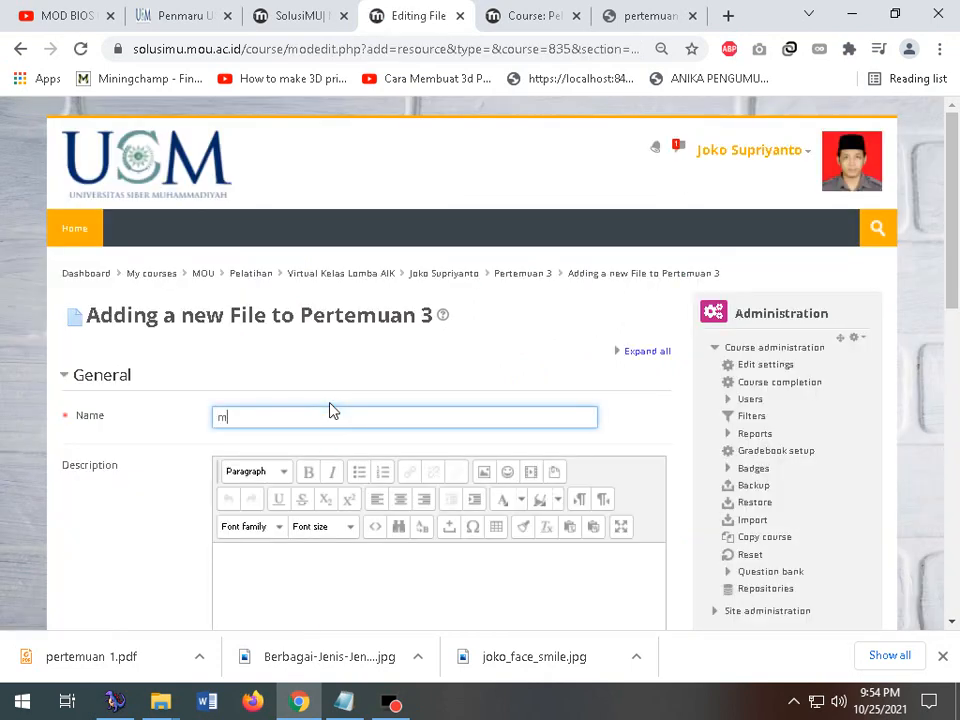
pyautogui.write('teri ke 4')
# - Enter the description "bnjkuighjbj jjkbnjkbjkb" for the file resource and enable displaying it on the course page
pyautogui.scroll(-3, 332, 420)
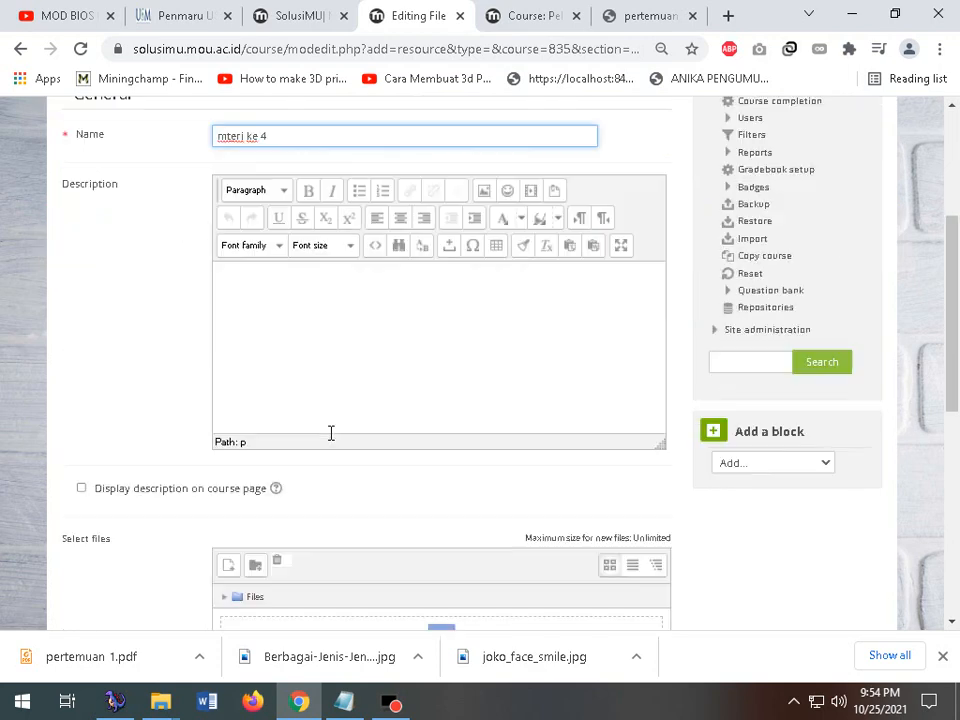
pyautogui.click(343, 321)
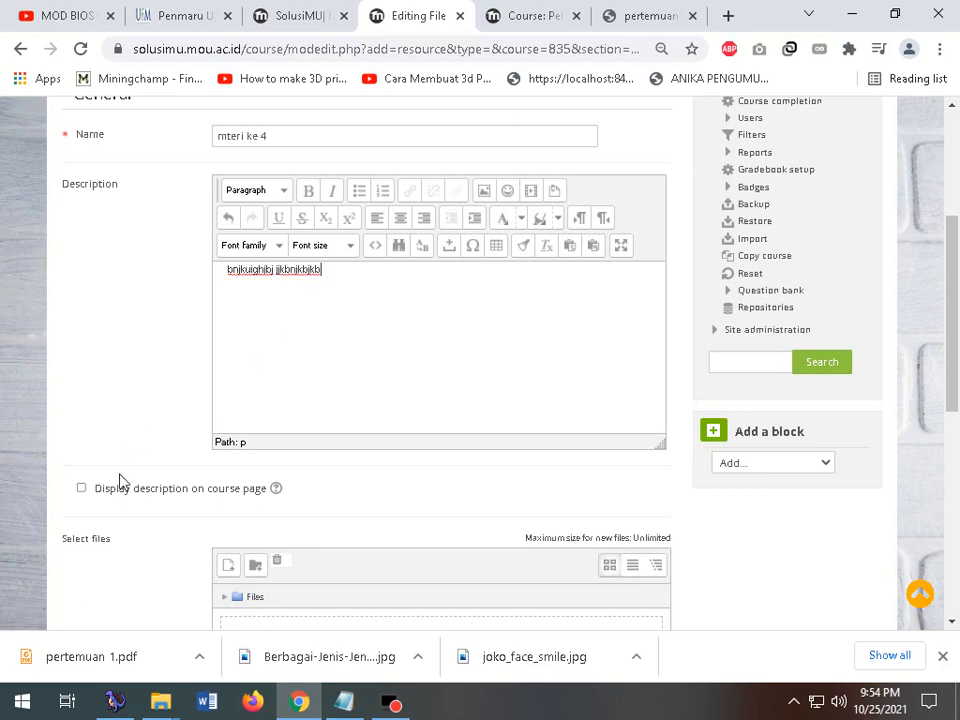
pyautogui.click(81, 488)
# - Open the file chooser for uploading an attachment to the file resource
pyautogui.scroll(-3, 388, 408)
pyautogui.click(448, 371)
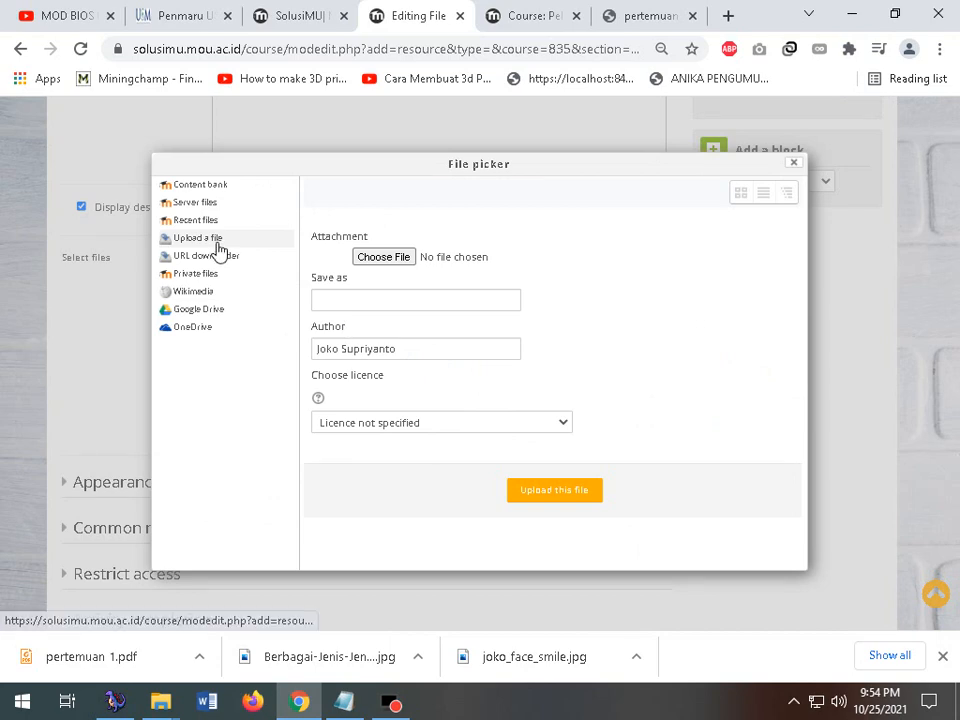
pyautogui.click(390, 257)
# - Rename the Desktop file pertemuan 3.pdf as pertemuan 4.pdf within the file chooser
pyautogui.click(242, 131)
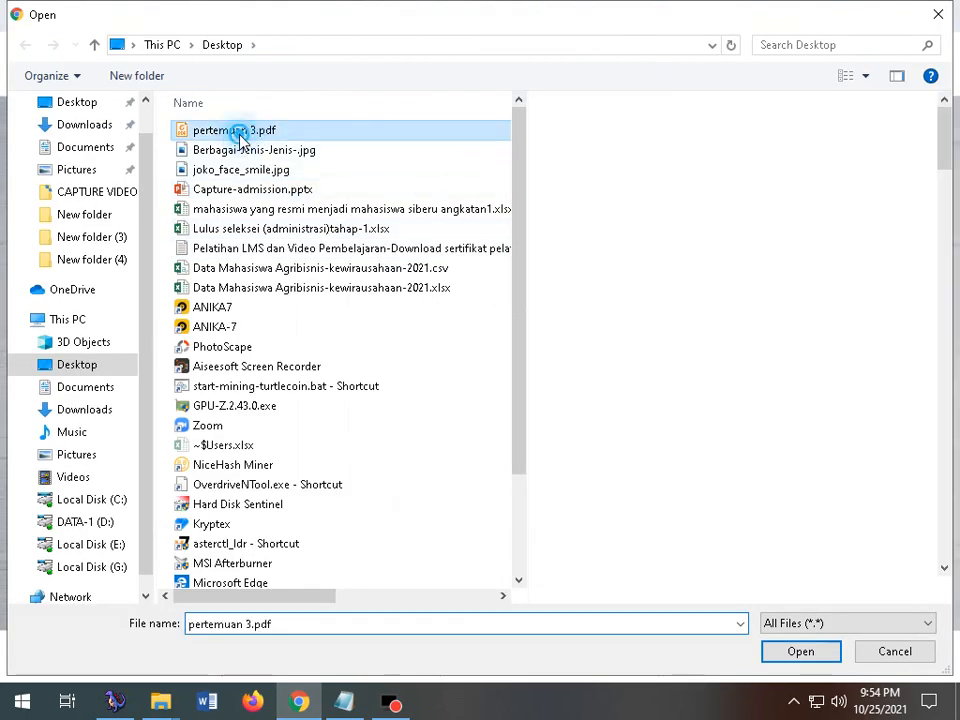
pyautogui.click(261, 134)
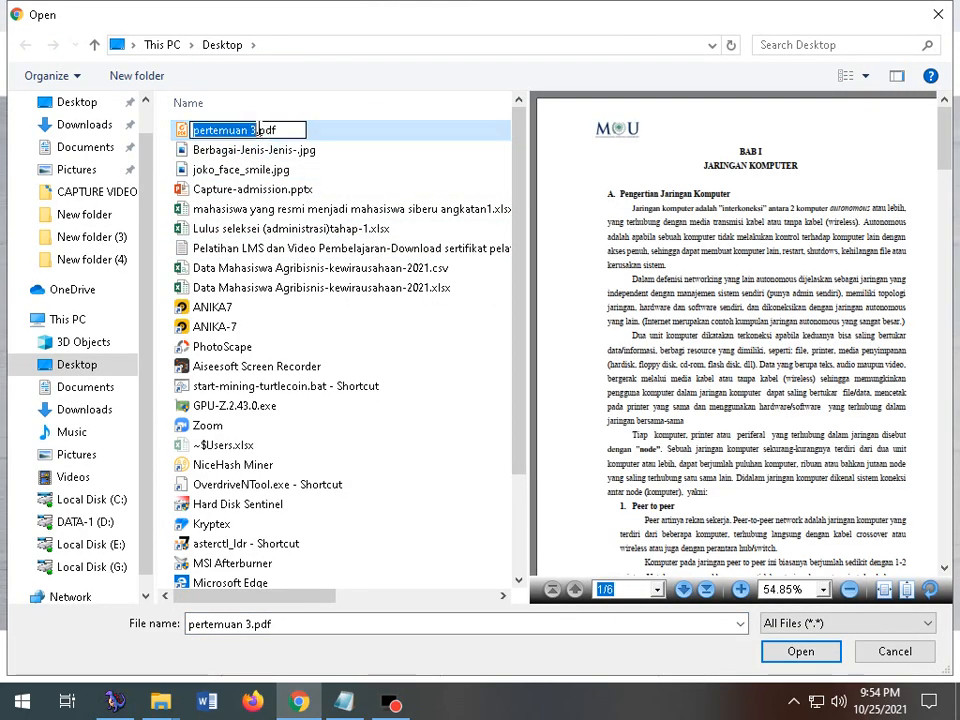
pyautogui.press('Right')
pyautogui.press('BackSpace')
pyautogui.write('4')
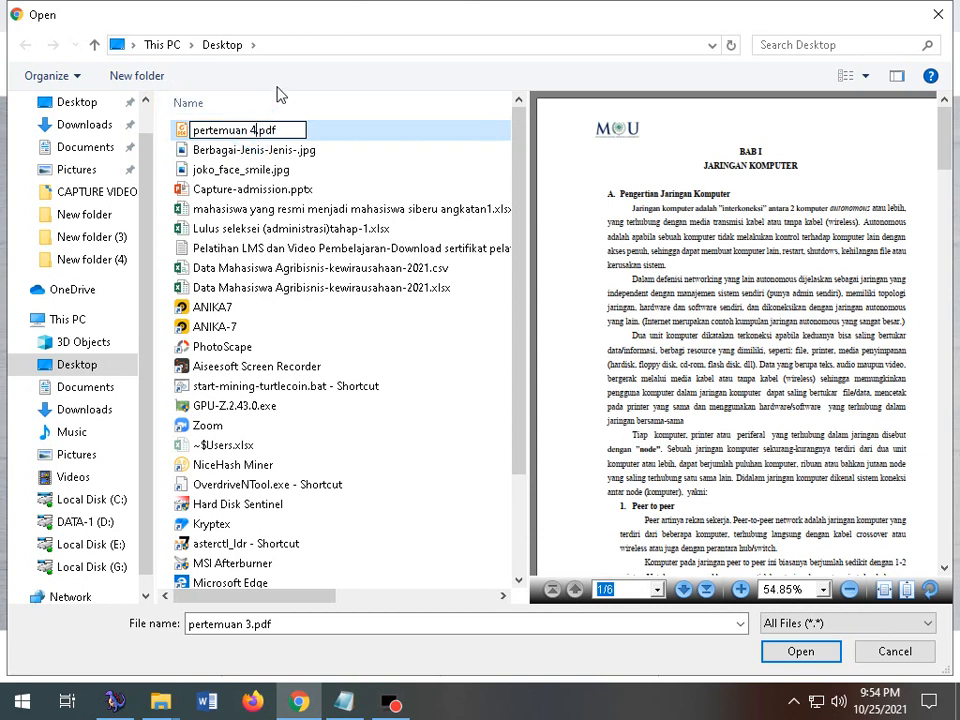
pyautogui.click(336, 167)
# - Choose pertemuan 4.pdf from the Desktop and upload it to the file resource
pyautogui.click(240, 131)
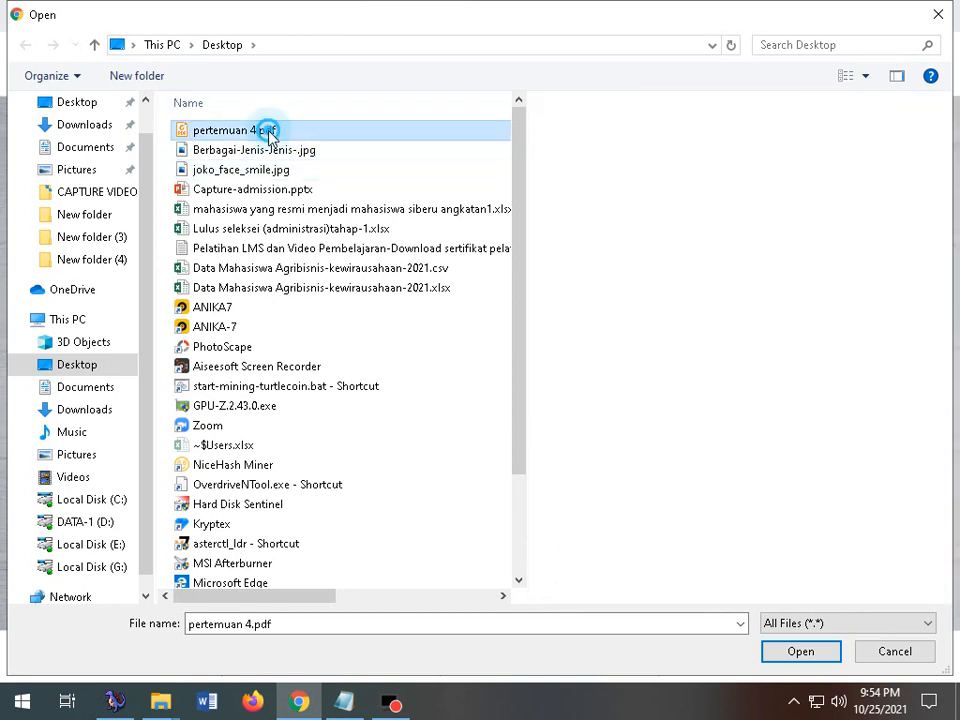
pyautogui.click(798, 650)
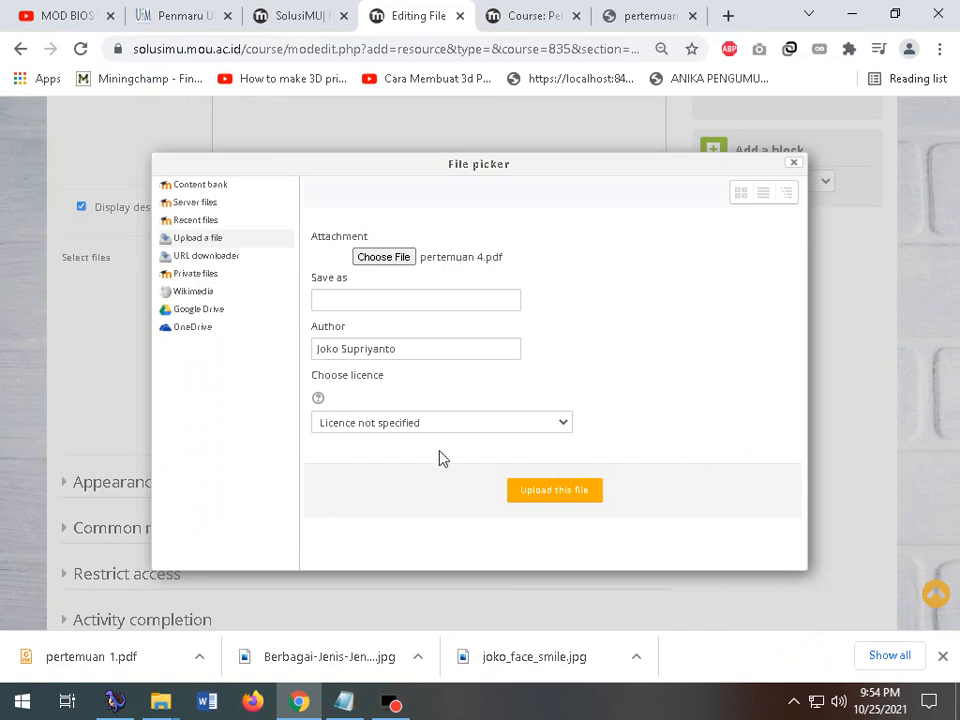
pyautogui.click(557, 497)
# - Set completion tracking to "Show activity as complete when conditions are met" with required viewing, and save the resource, returning to the course
pyautogui.scroll(-5, 431, 489)
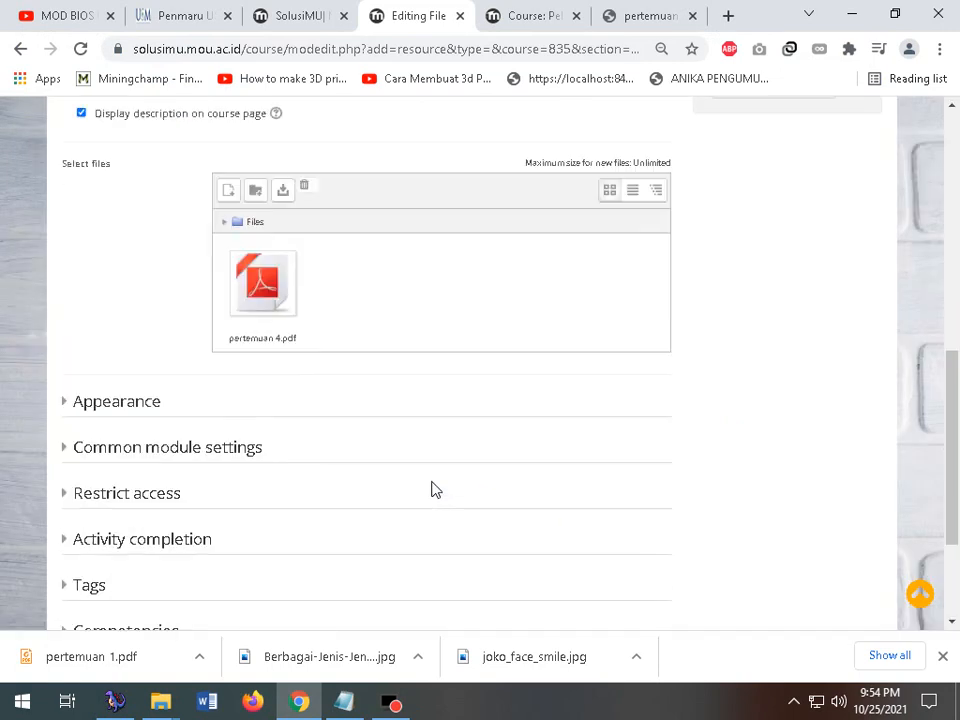
pyautogui.click(169, 356)
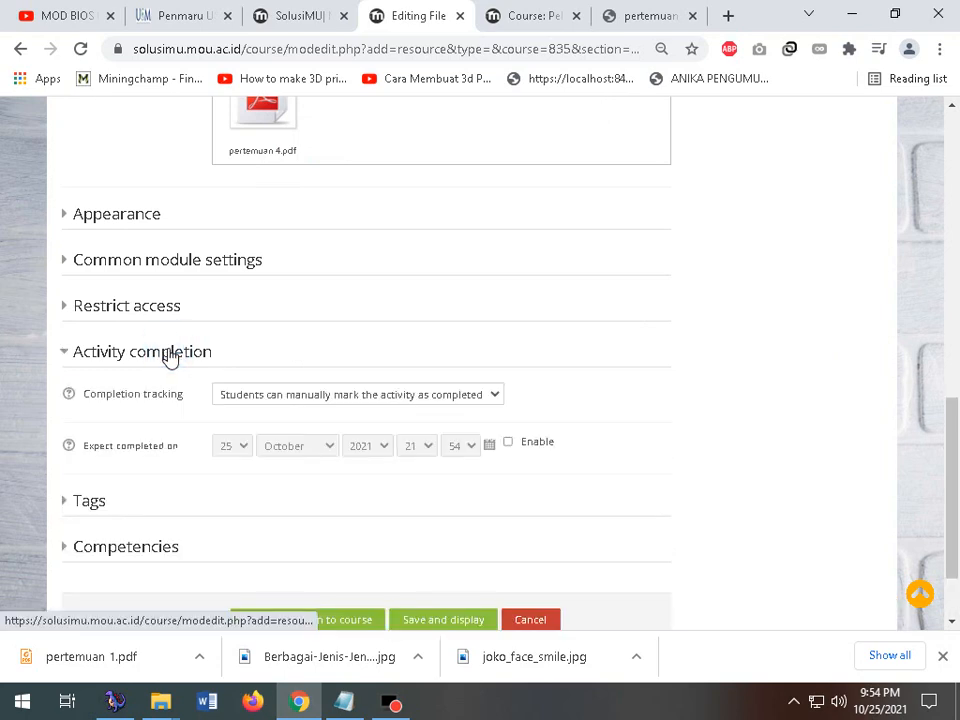
pyautogui.click(343, 396)
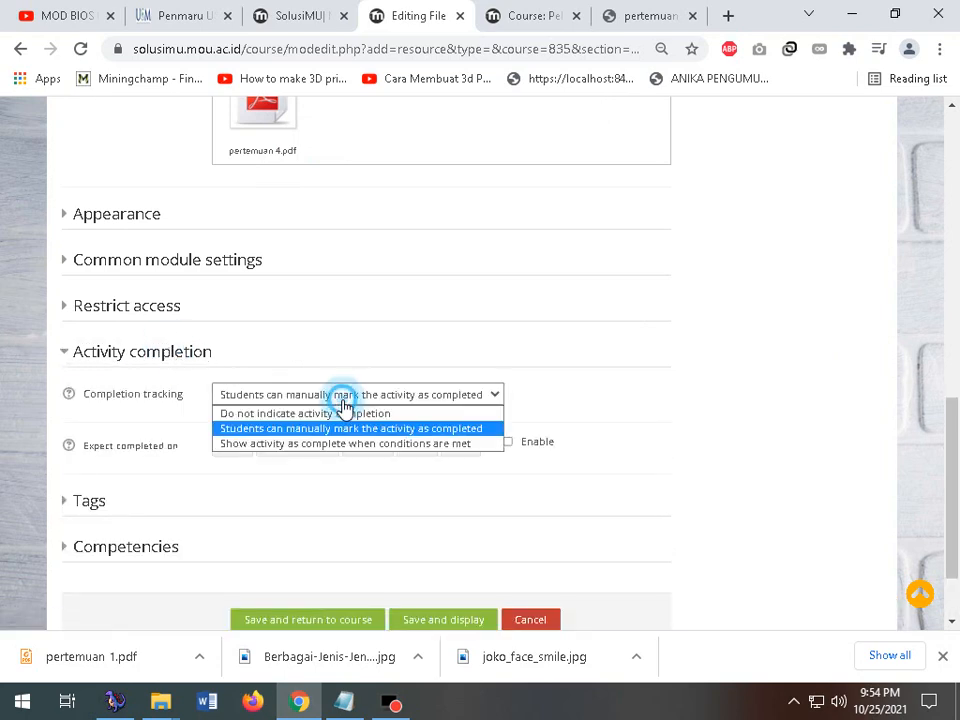
pyautogui.click(305, 446)
pyautogui.doubleClick(150, 444)
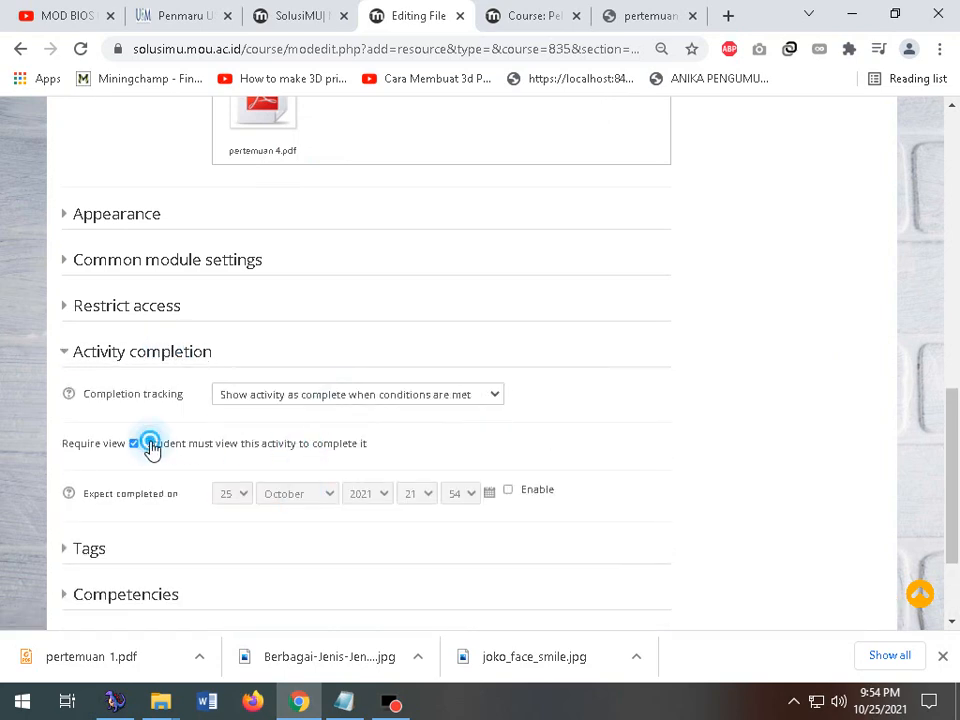
pyautogui.scroll(-3, 150, 448)
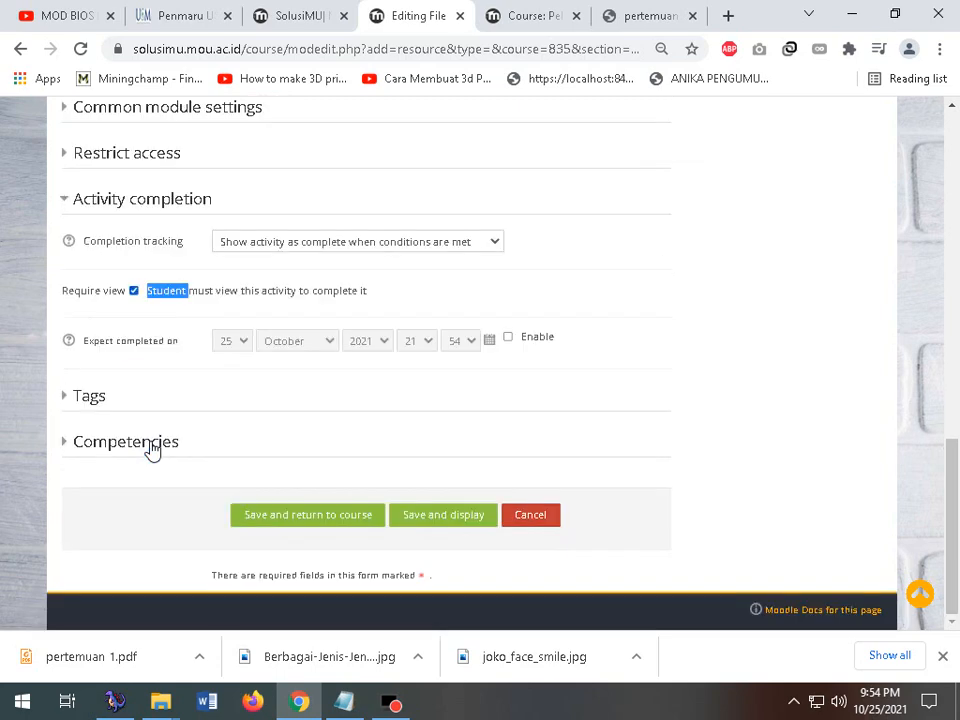
pyautogui.click(292, 522)
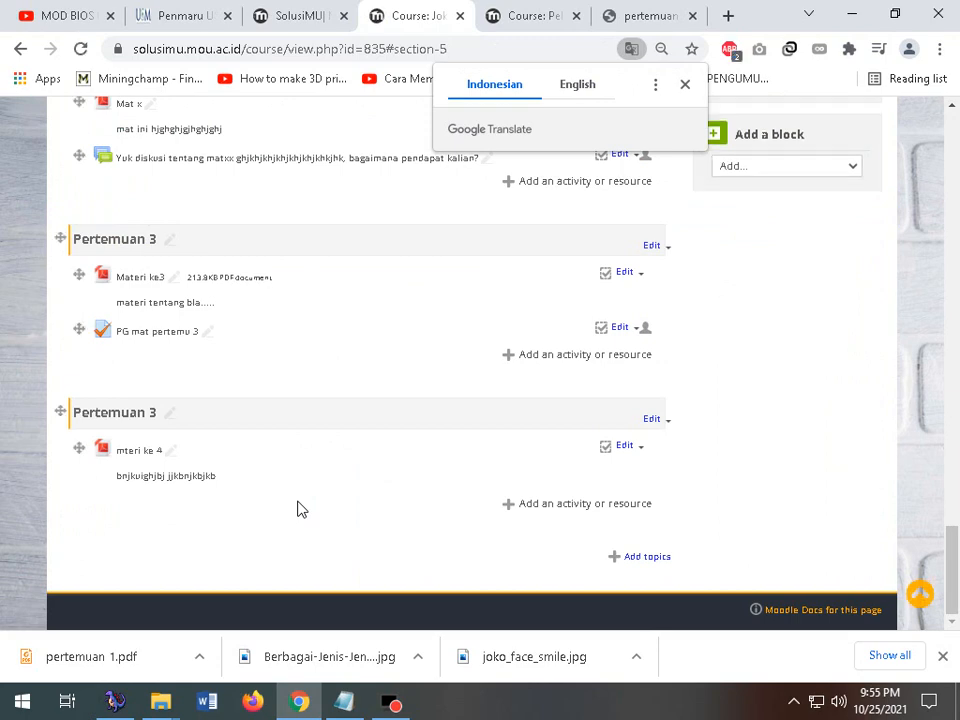
# - Examine how the topics in the other open course are restricted by completion of earlier activities, and return to the course being built
pyautogui.click(512, 17)
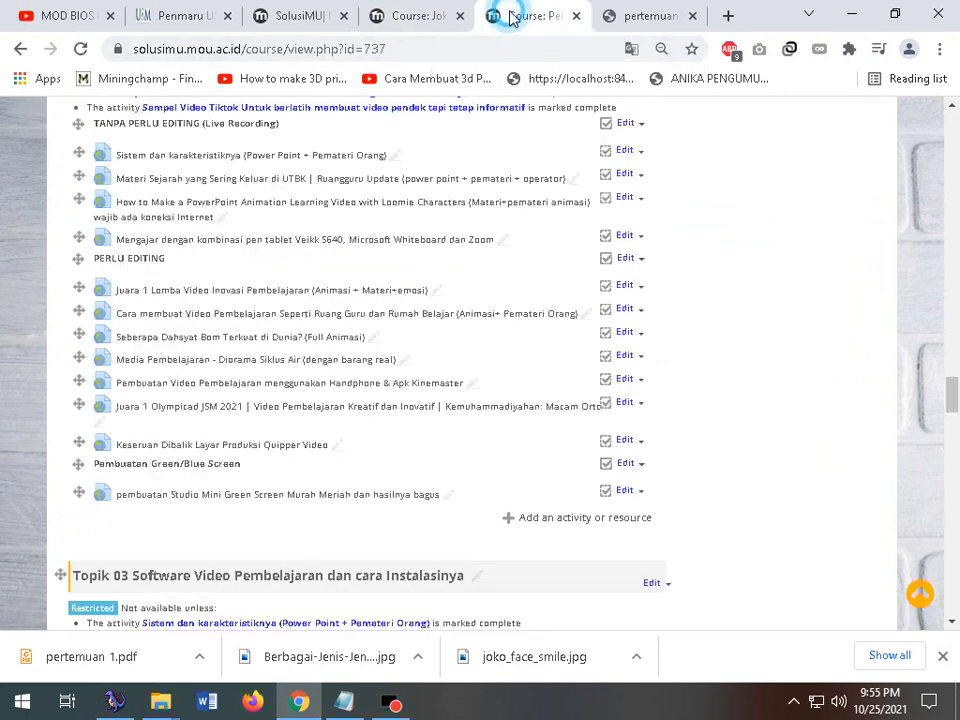
pyautogui.scroll(10, 491, 431)
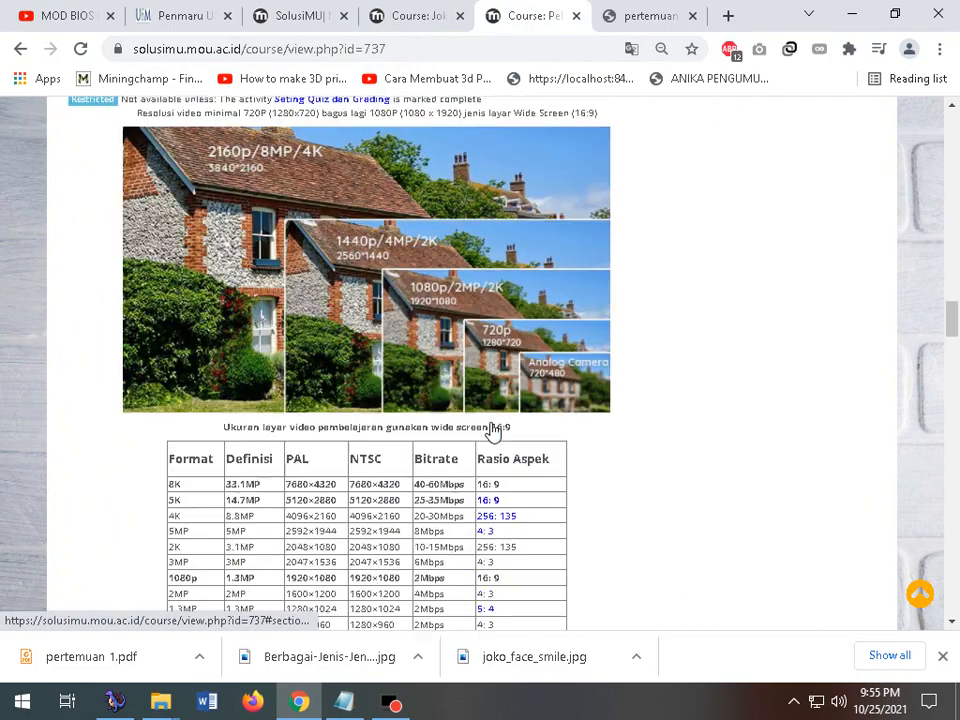
pyautogui.scroll(8, 491, 431)
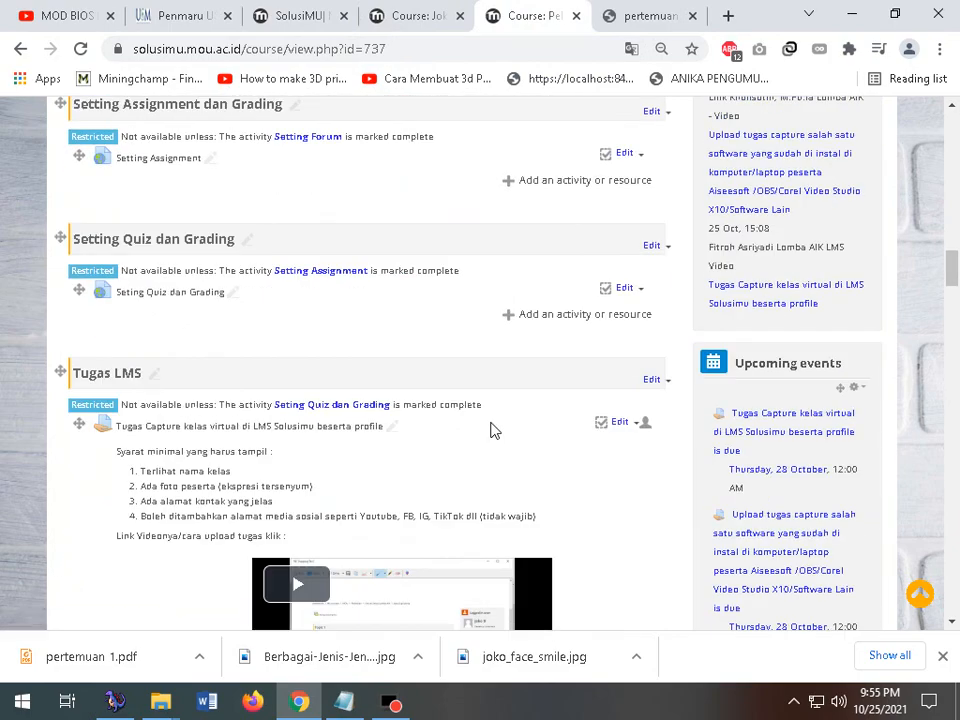
pyautogui.scroll(3, 491, 431)
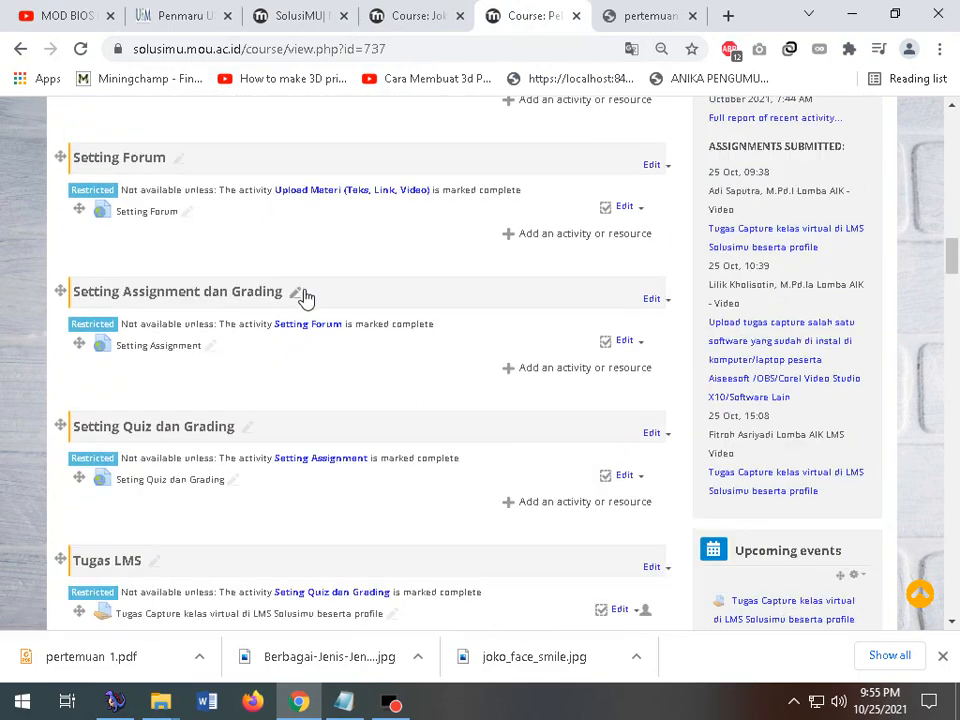
pyautogui.scroll(1, 290, 444)
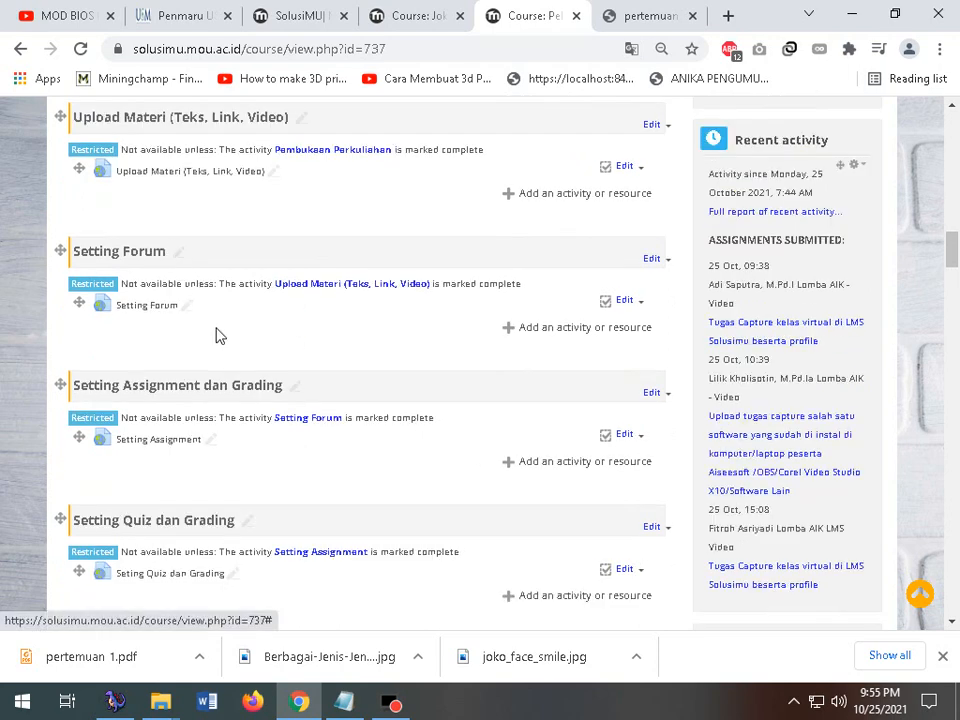
pyautogui.scroll(1, 223, 350)
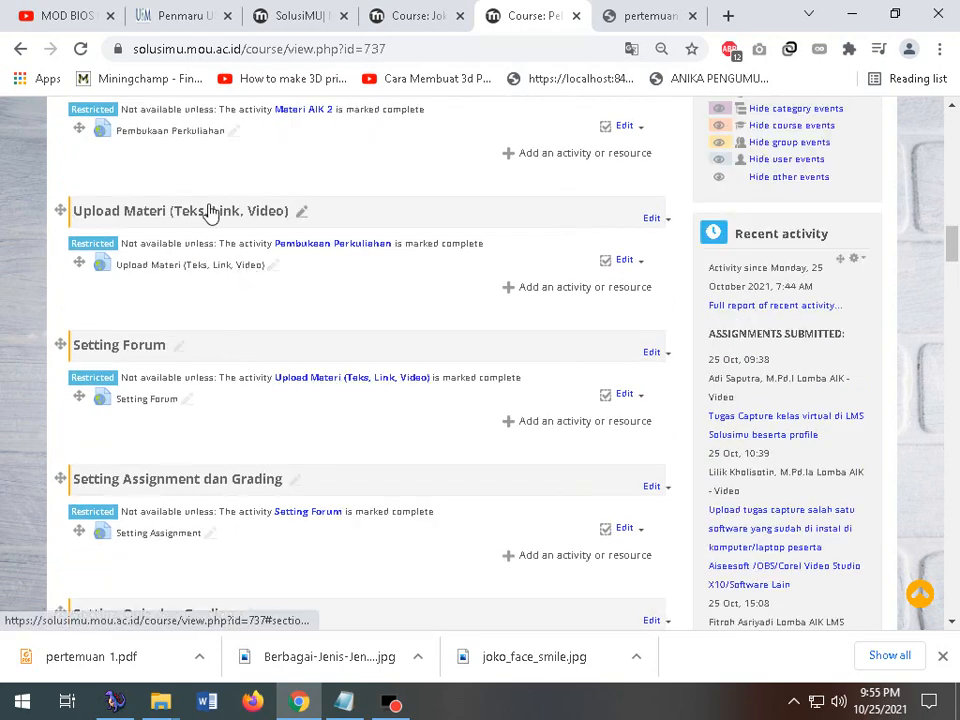
pyautogui.scroll(3, 290, 374)
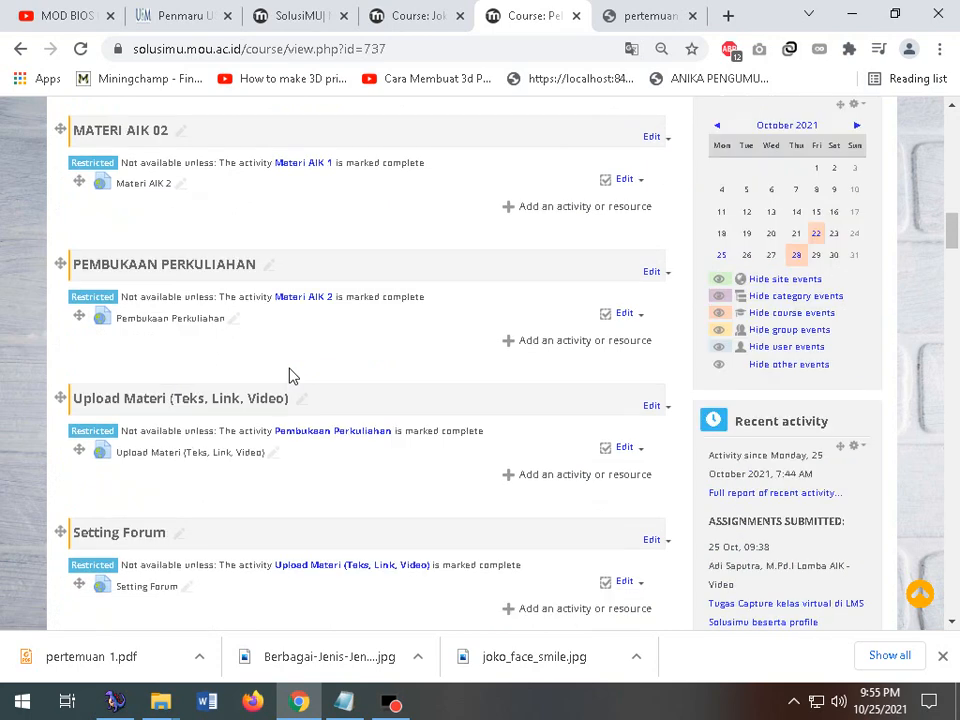
pyautogui.click(422, 12)
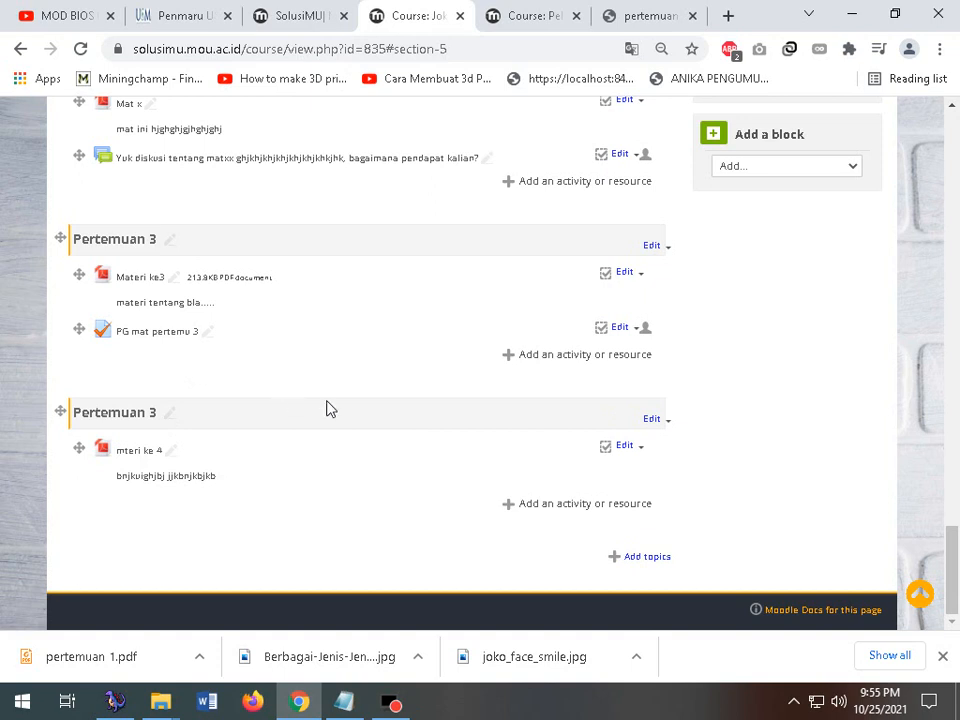
# - Add a Quiz activity to the last topic and name it "soal essay"
pyautogui.click(577, 506)
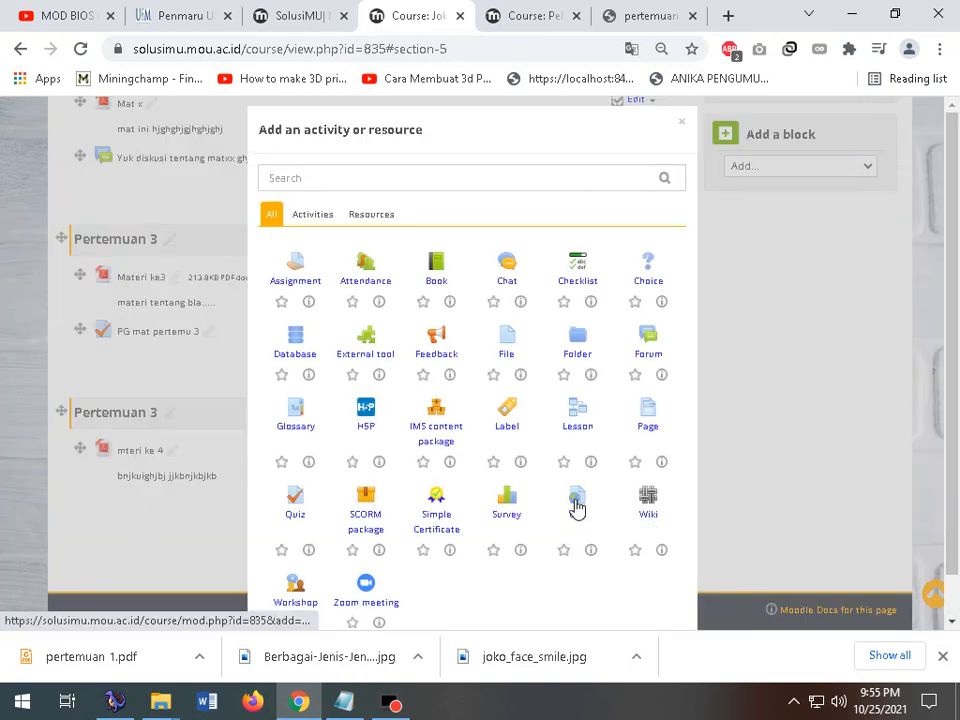
pyautogui.click(313, 215)
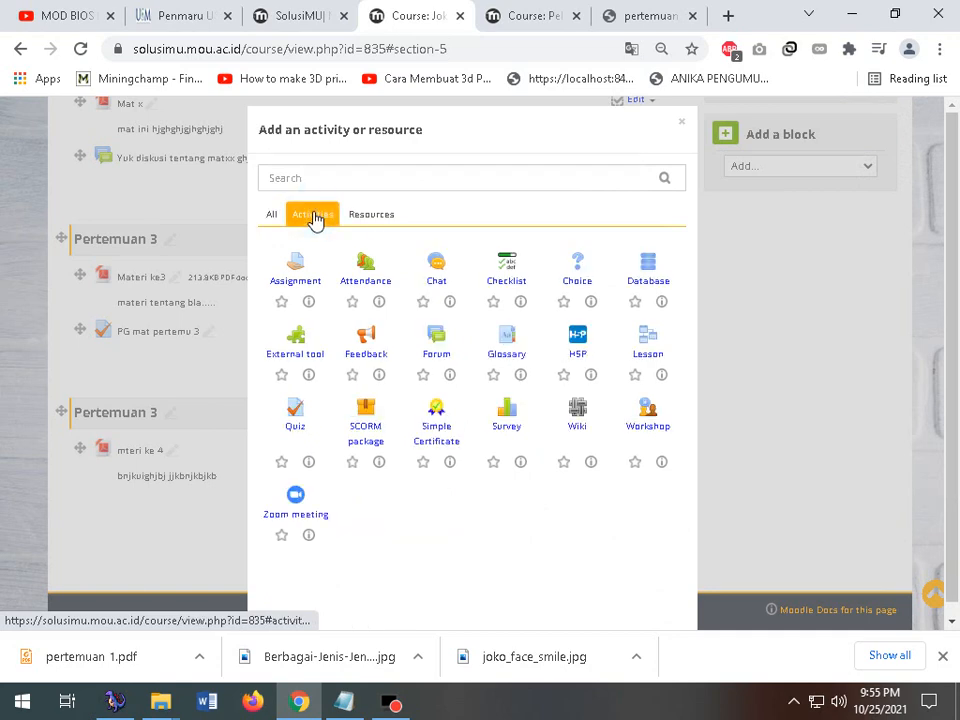
pyautogui.click(295, 418)
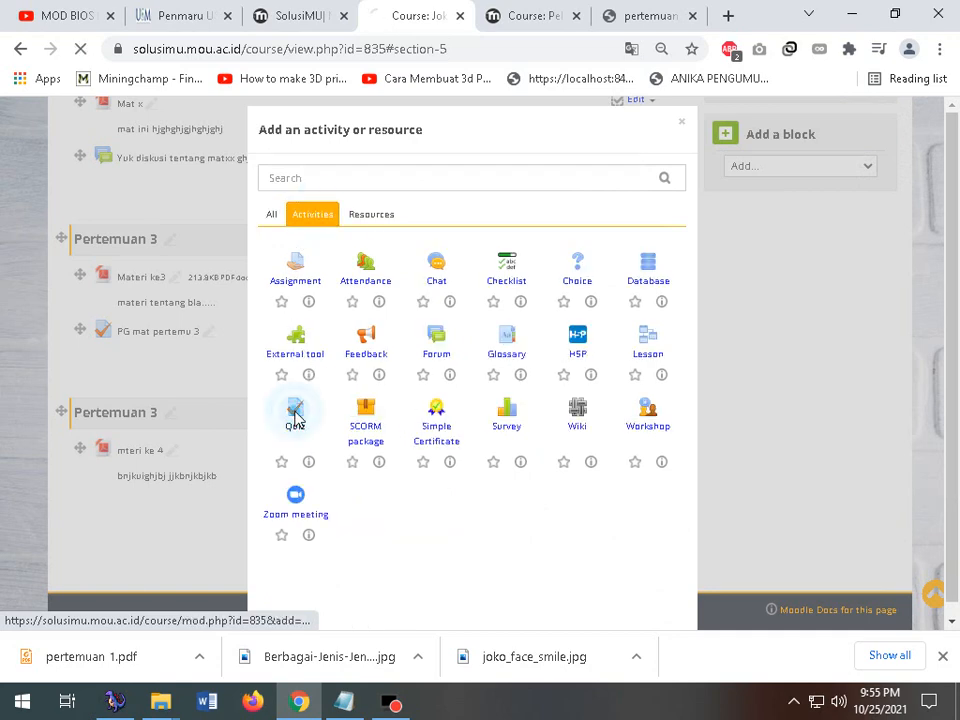
pyautogui.scroll(-2, 296, 418)
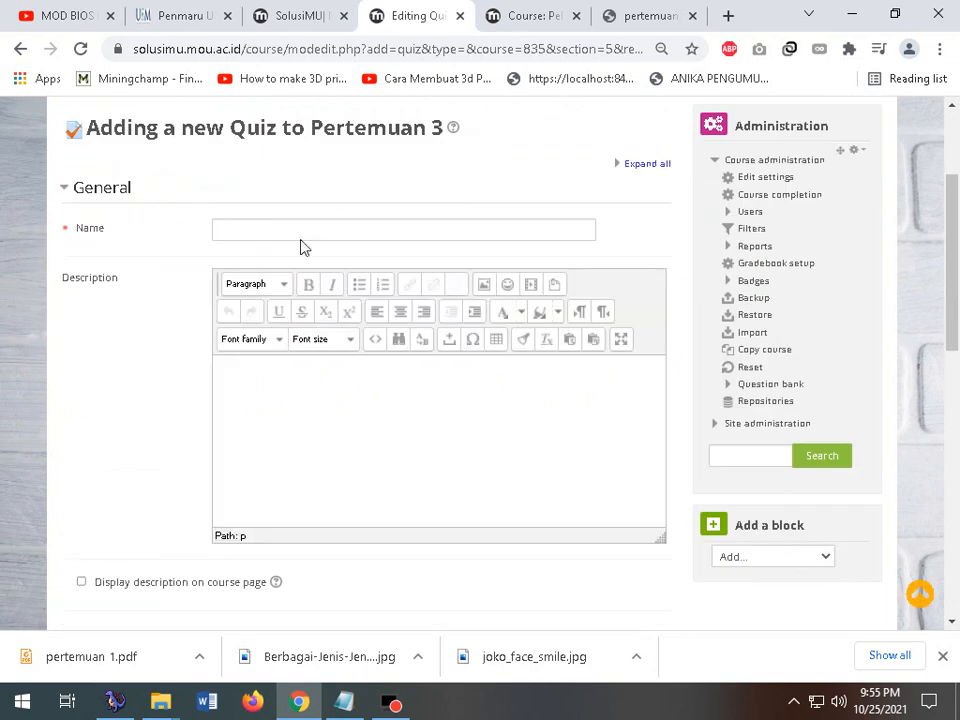
pyautogui.click(300, 228)
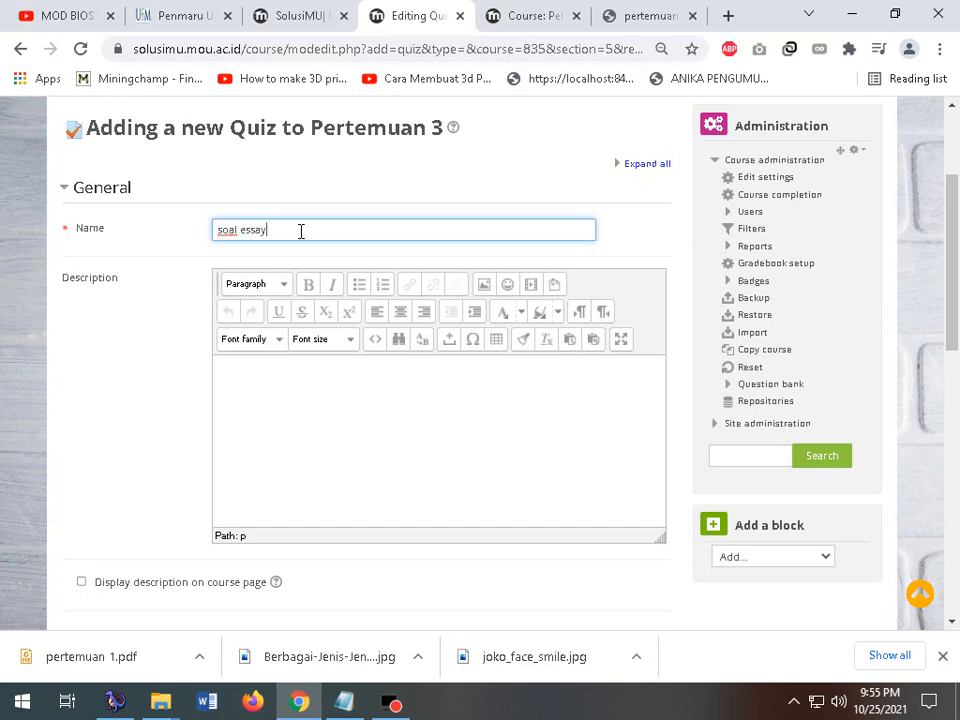
# - Enable the quiz's opening date of 25 October 2021 21:55 and set its time limit to 60 minutes
pyautogui.scroll(-5, 305, 240)
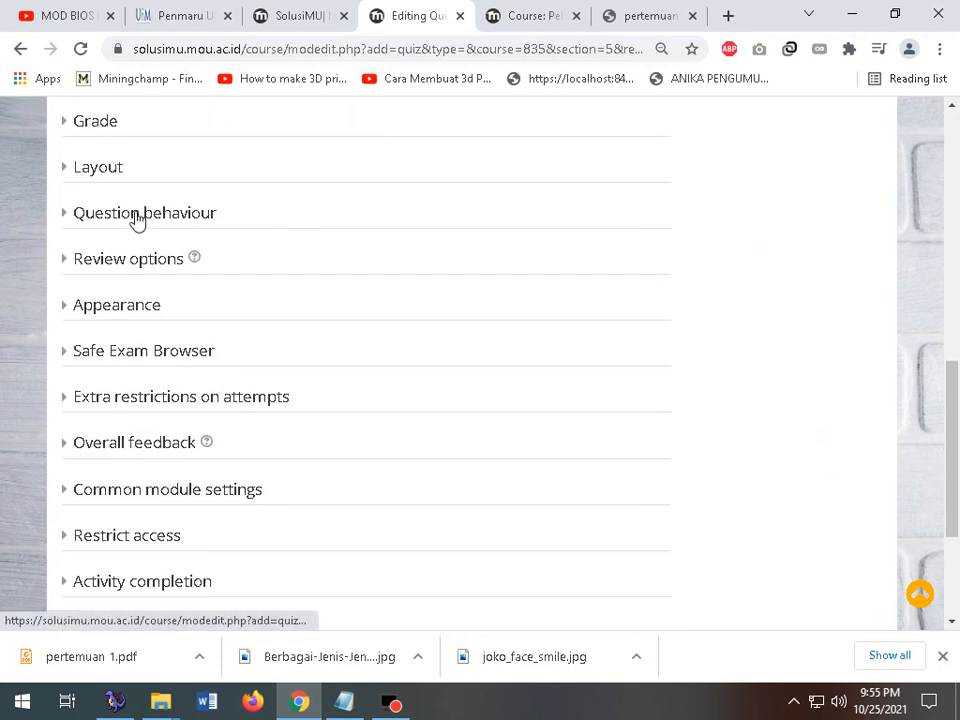
pyautogui.scroll(2, 120, 240)
pyautogui.click(108, 262)
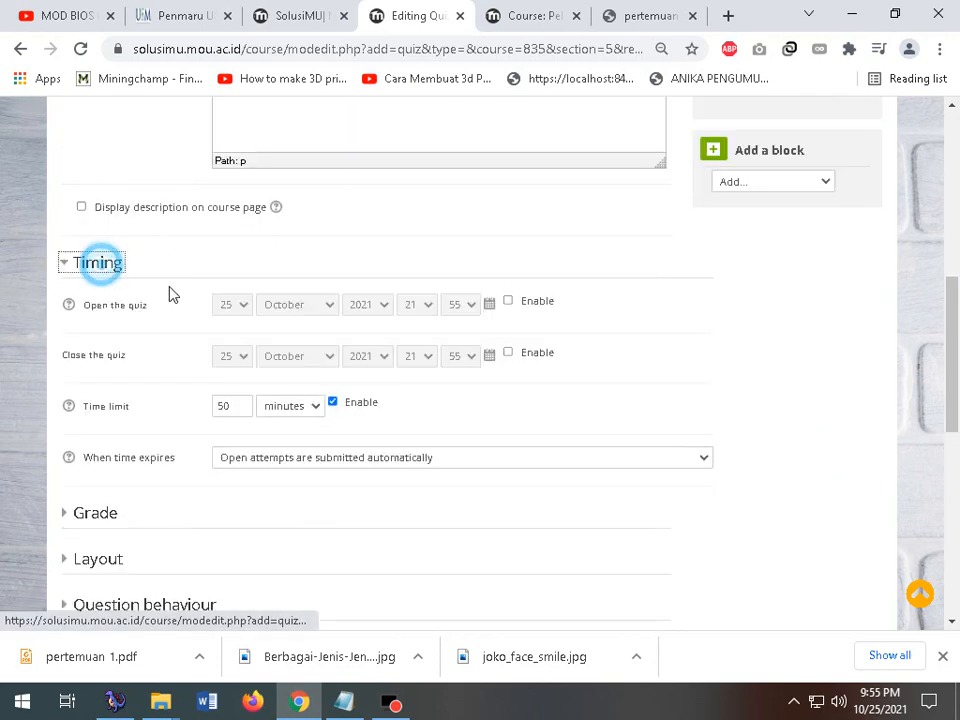
pyautogui.click(508, 301)
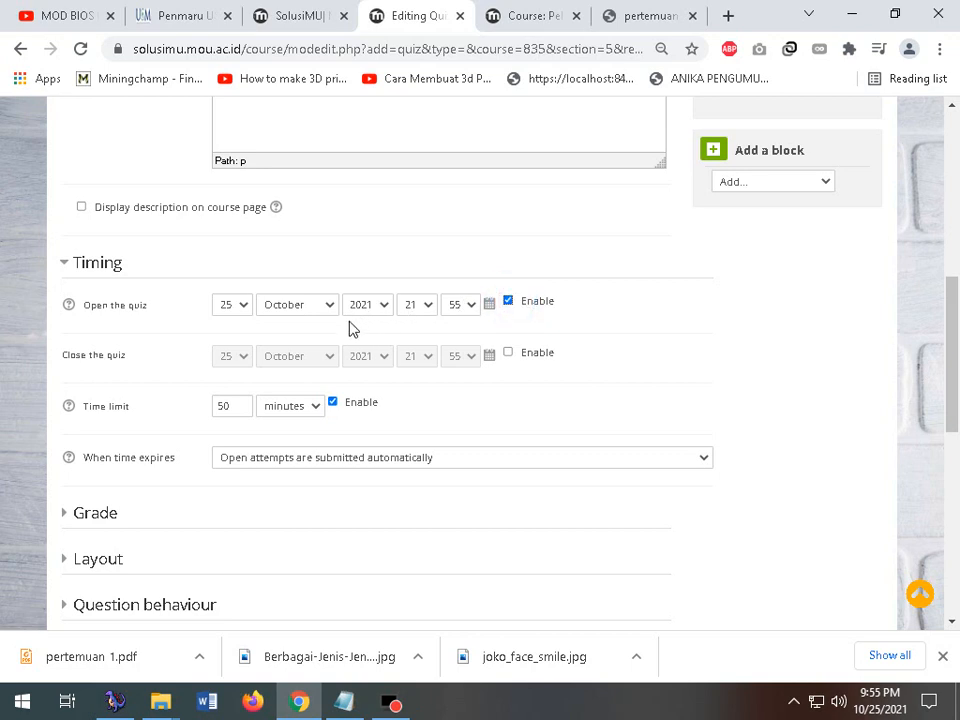
pyautogui.doubleClick(228, 406)
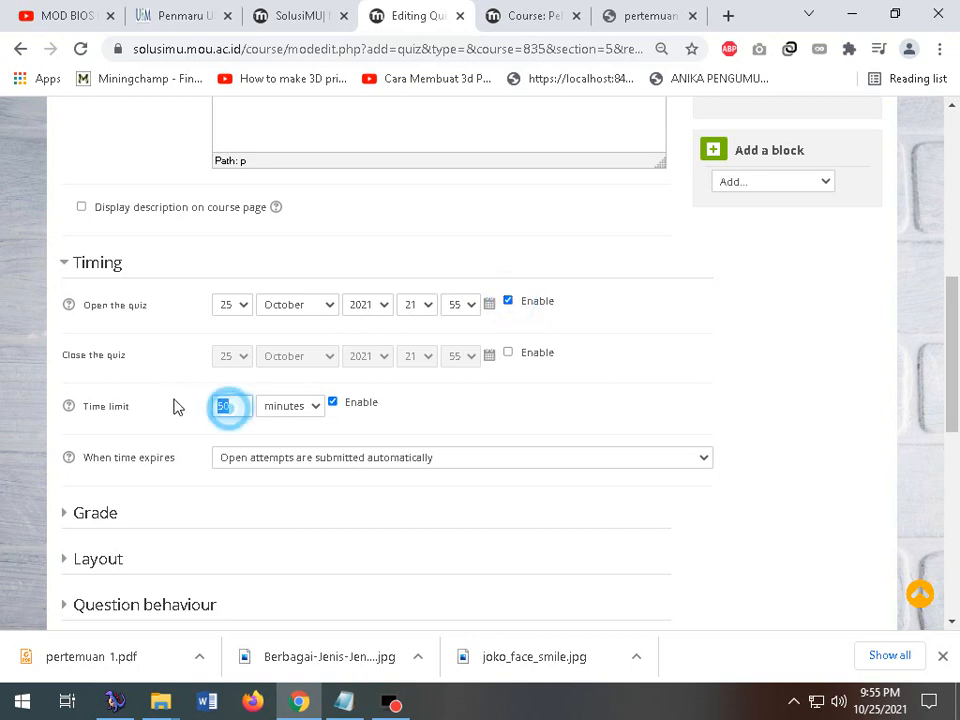
pyautogui.write('60')
# - In the quiz's grade settings, keep the category Uncategorised, allow 1 attempt and leave the passing grade empty
pyautogui.scroll(-2, 270, 390)
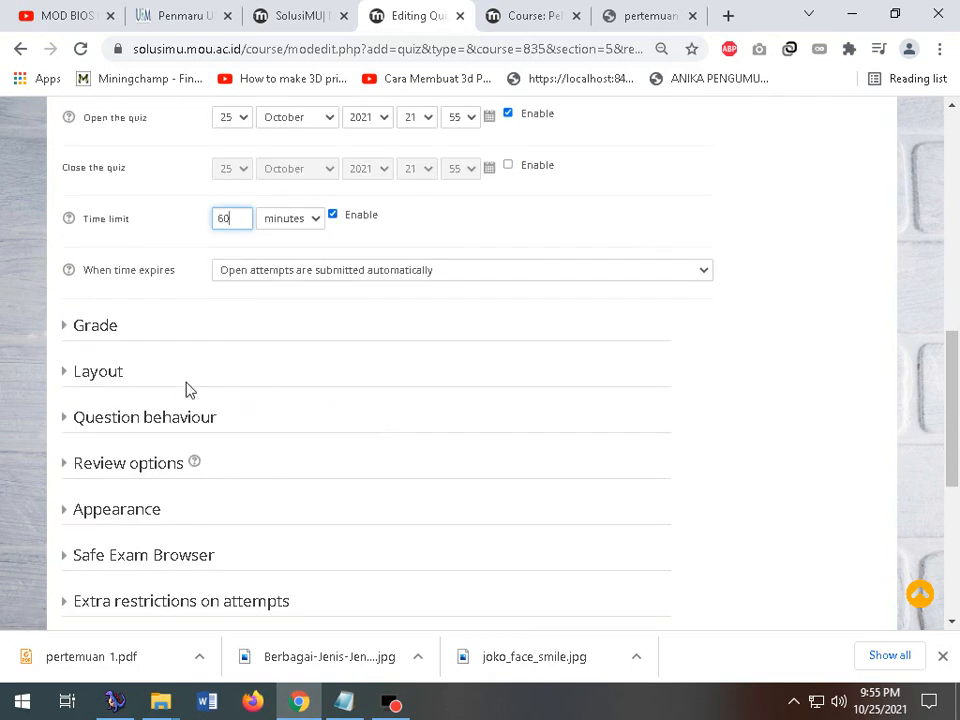
pyautogui.click(68, 330)
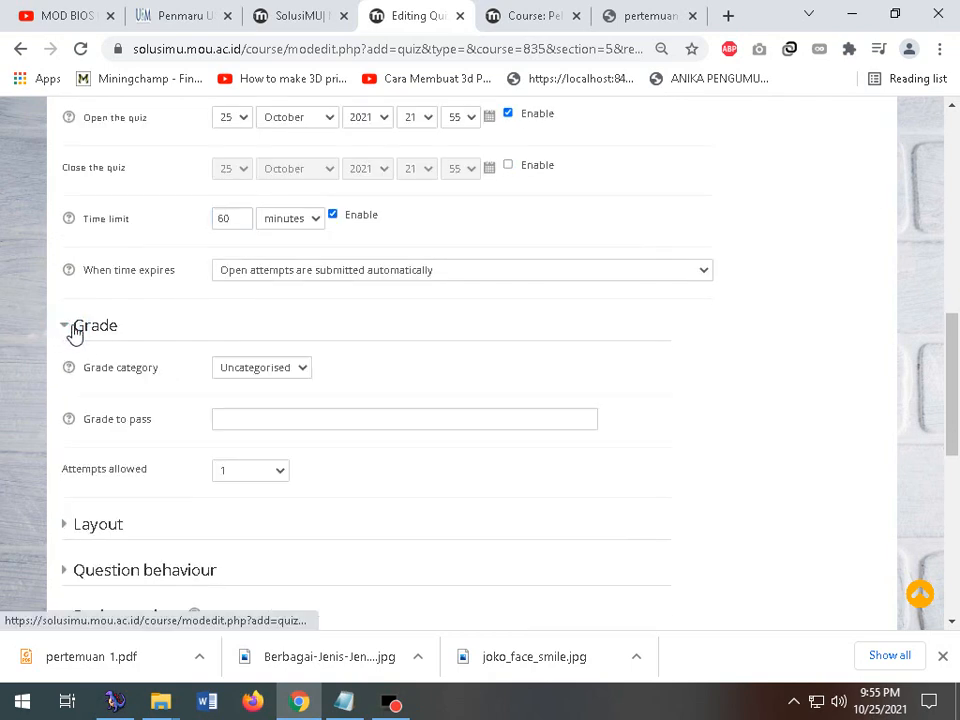
pyautogui.click(263, 369)
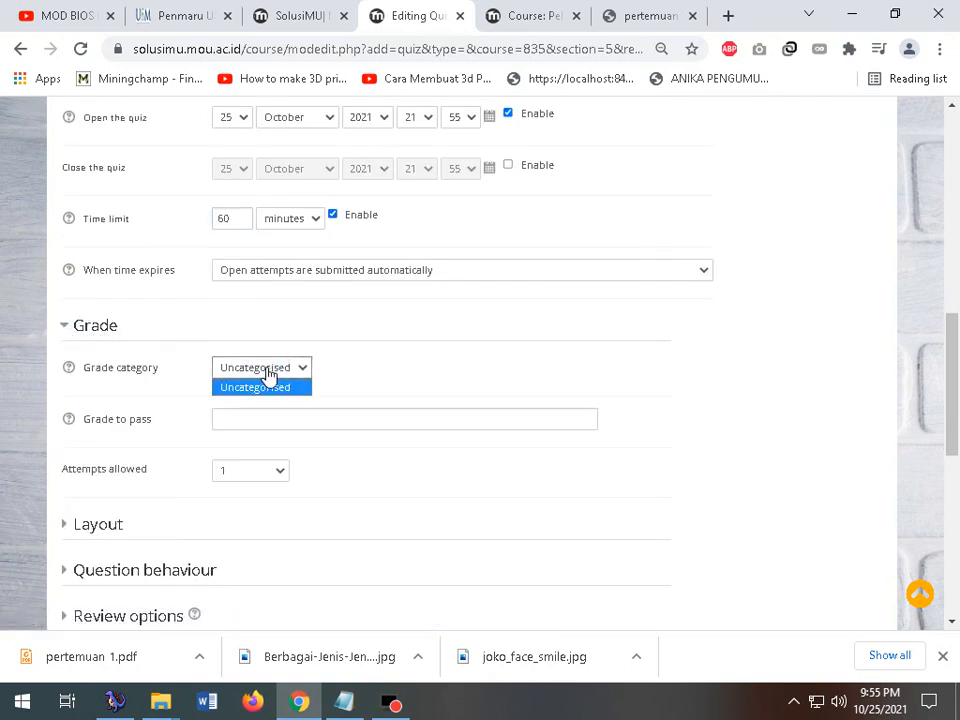
pyautogui.click(263, 369)
pyautogui.scroll(-1, 159, 429)
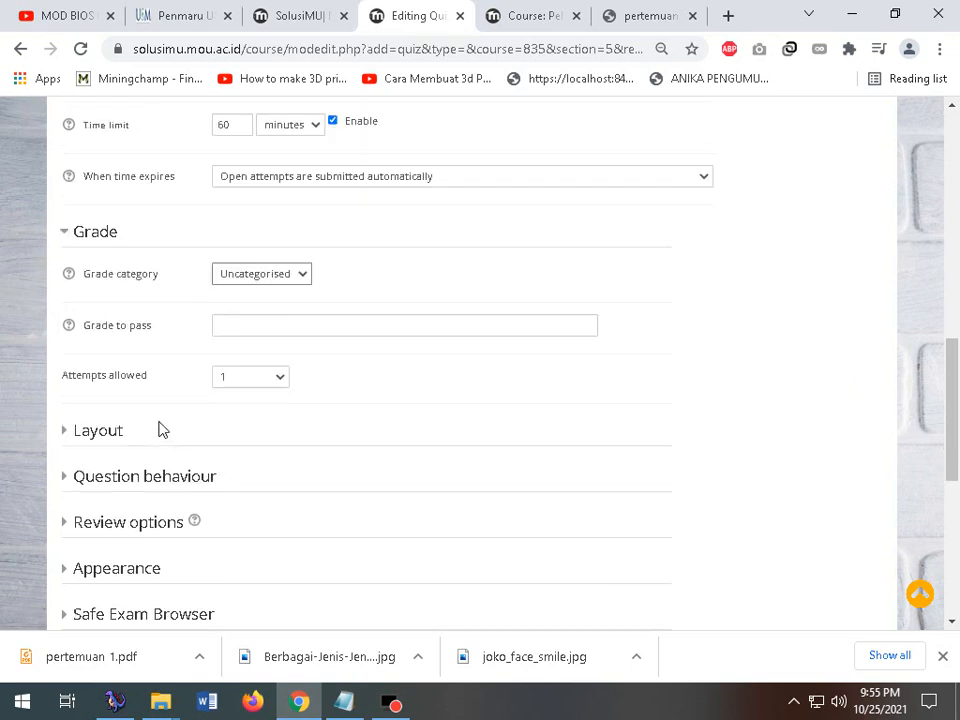
pyautogui.click(276, 378)
pyautogui.click(270, 396)
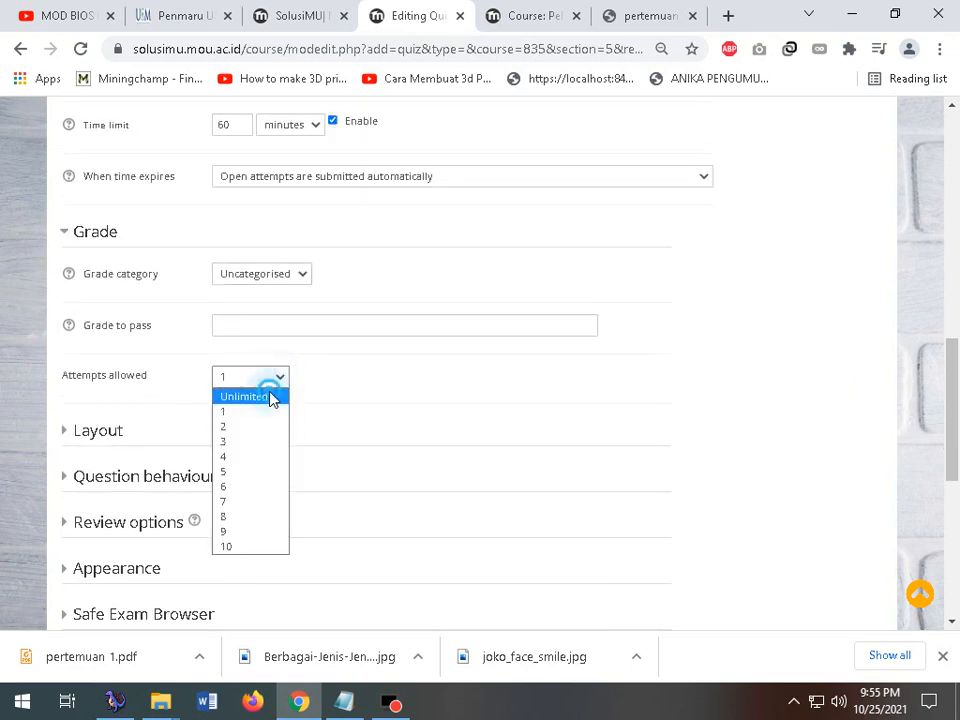
pyautogui.click(255, 380)
pyautogui.click(242, 412)
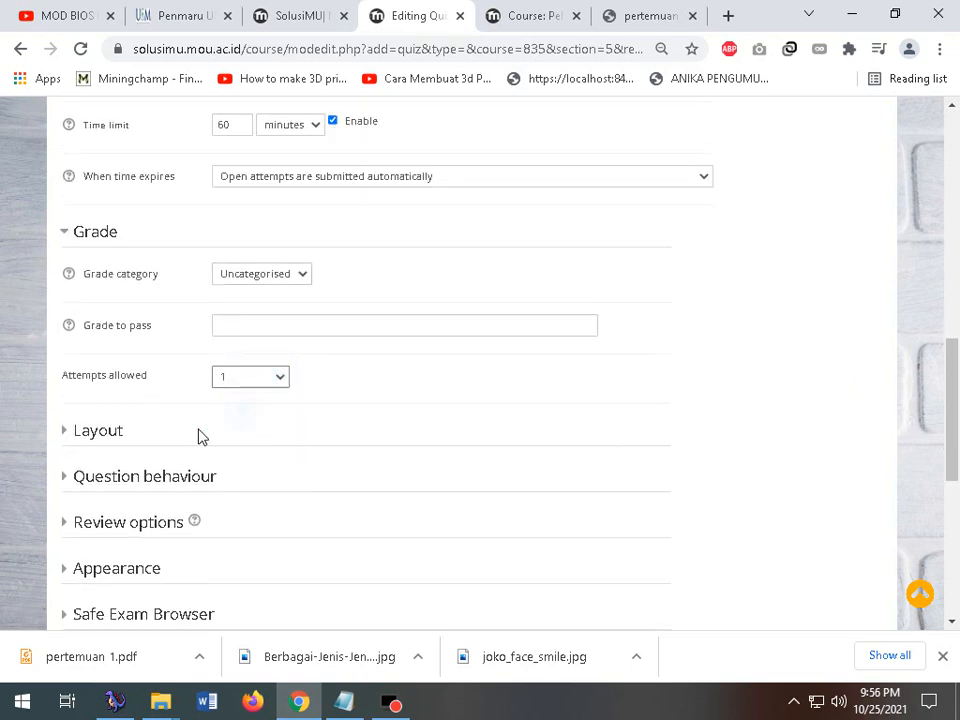
pyautogui.click(264, 334)
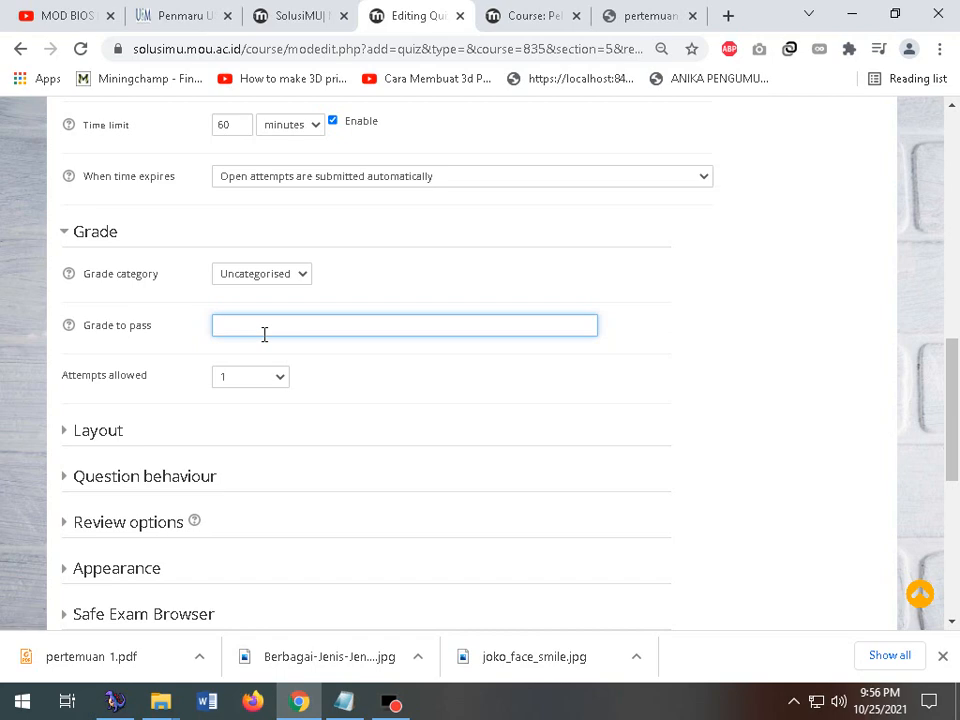
# - Set the quiz's completion tracking to "Show activity as complete when conditions are met"
pyautogui.scroll(-2, 69, 454)
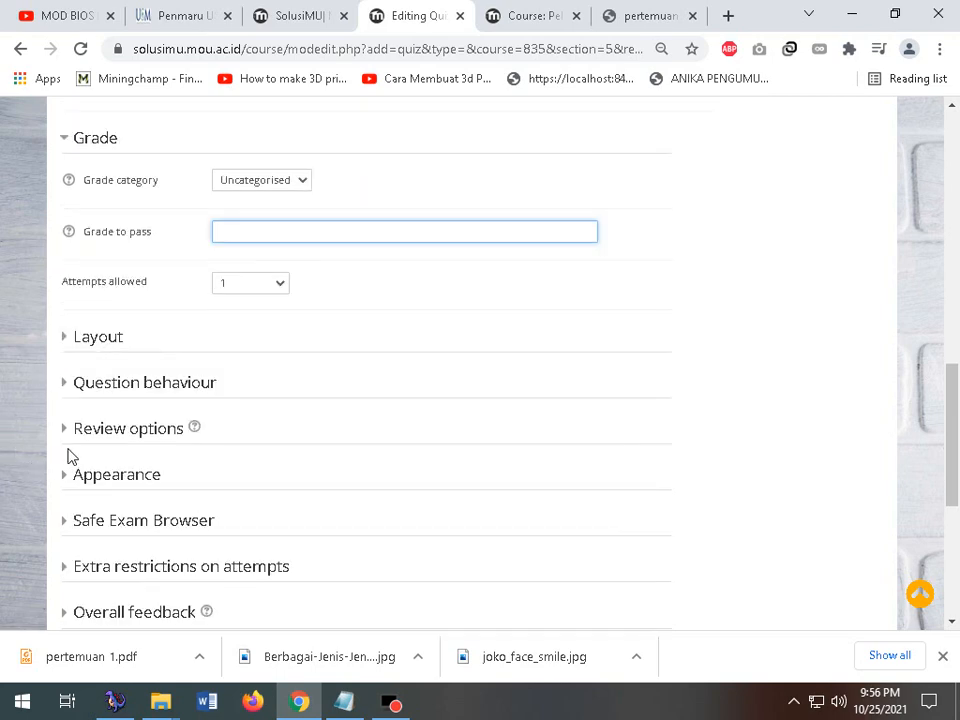
pyautogui.scroll(-1, 68, 441)
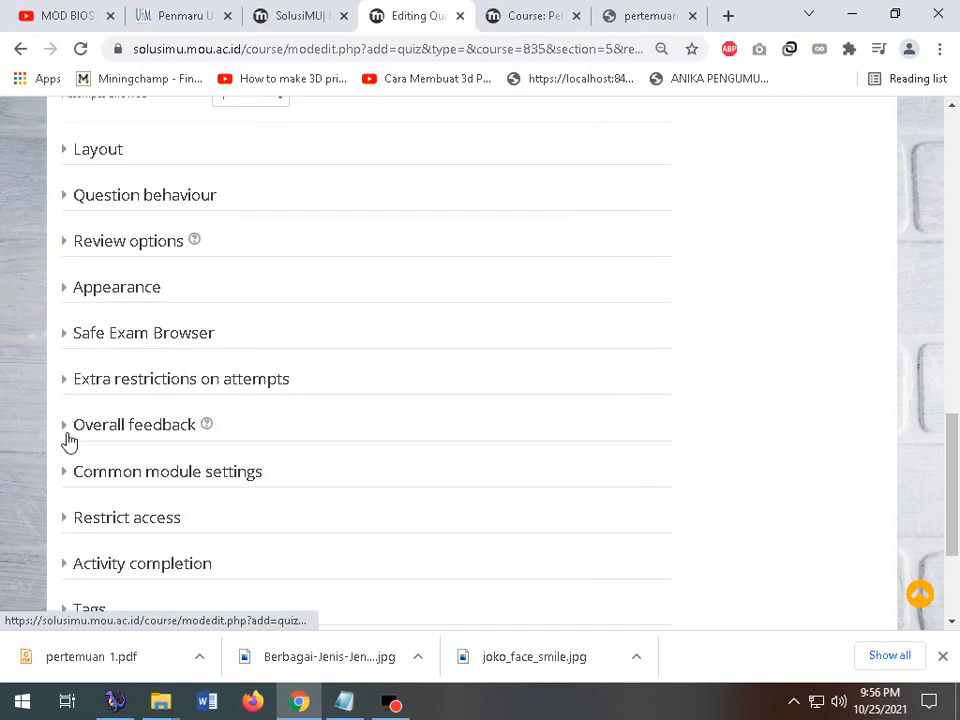
pyautogui.scroll(-1, 68, 441)
pyautogui.click(66, 423)
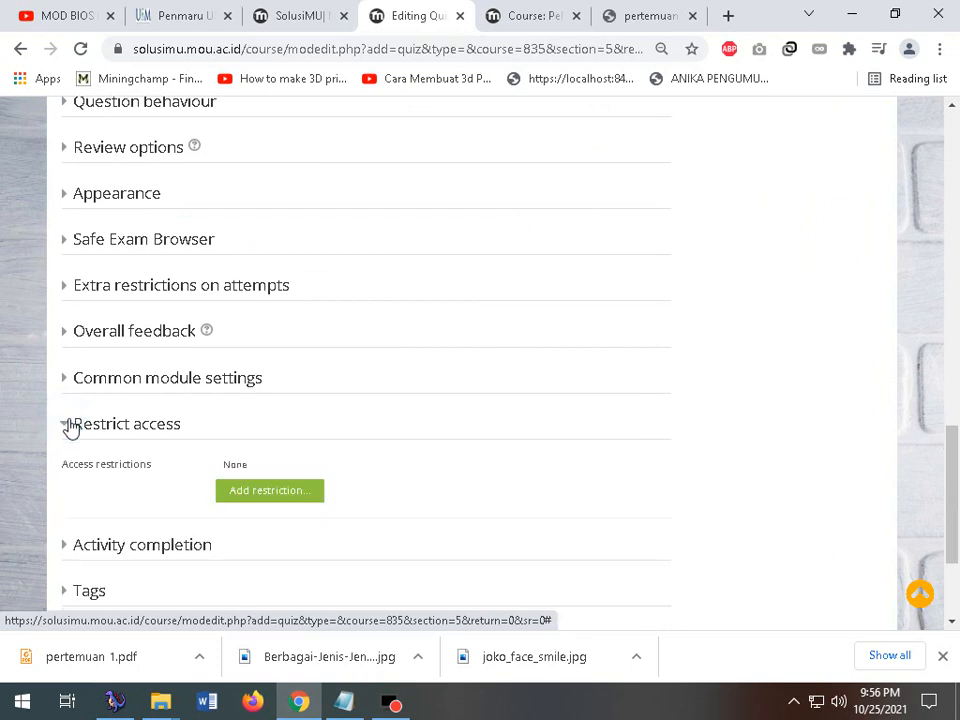
pyautogui.click(71, 549)
pyautogui.scroll(-2, 363, 418)
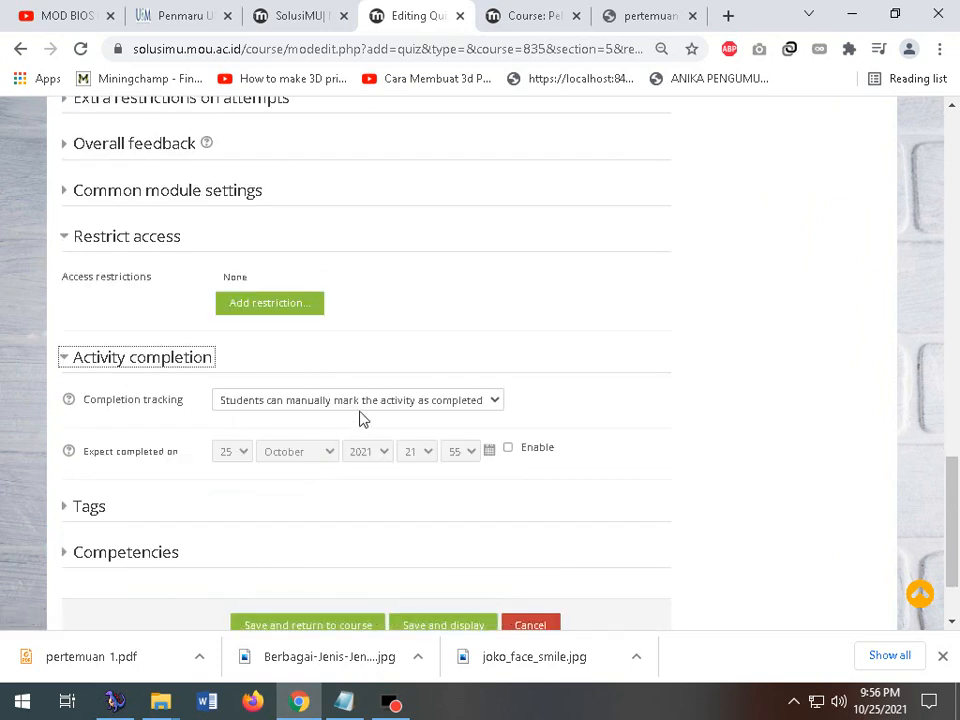
pyautogui.click(368, 401)
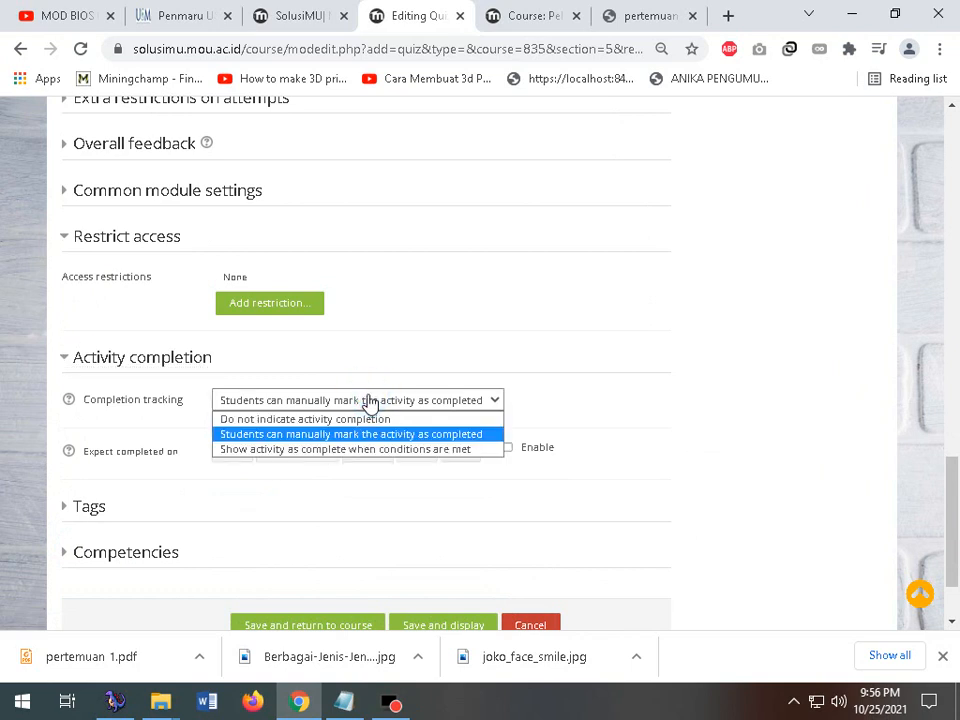
pyautogui.click(347, 449)
pyautogui.scroll(-1, 300, 440)
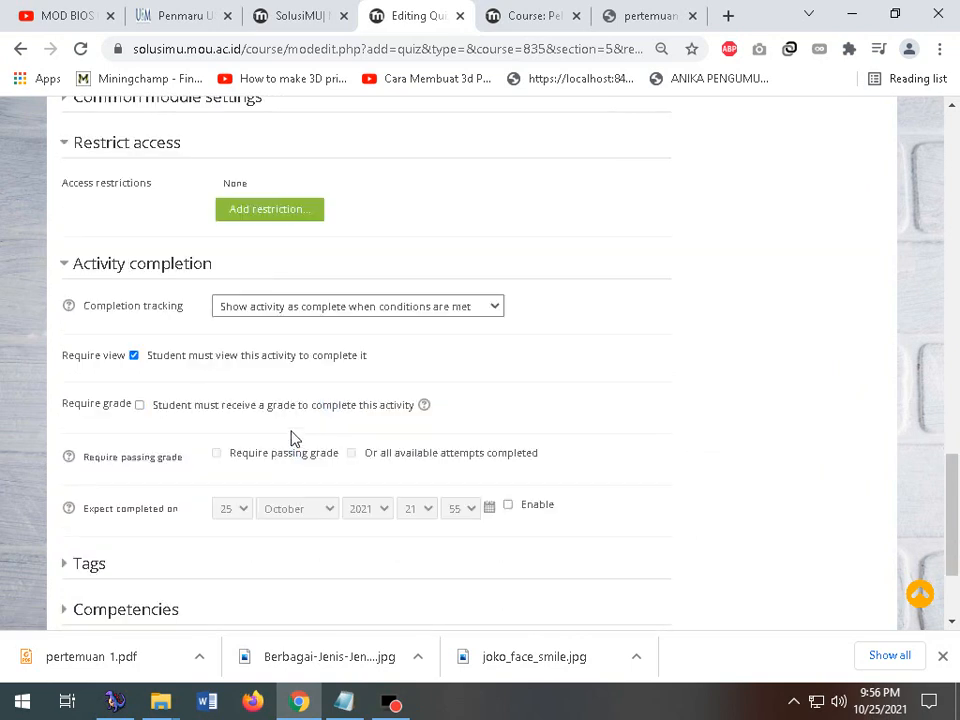
pyautogui.click(245, 361)
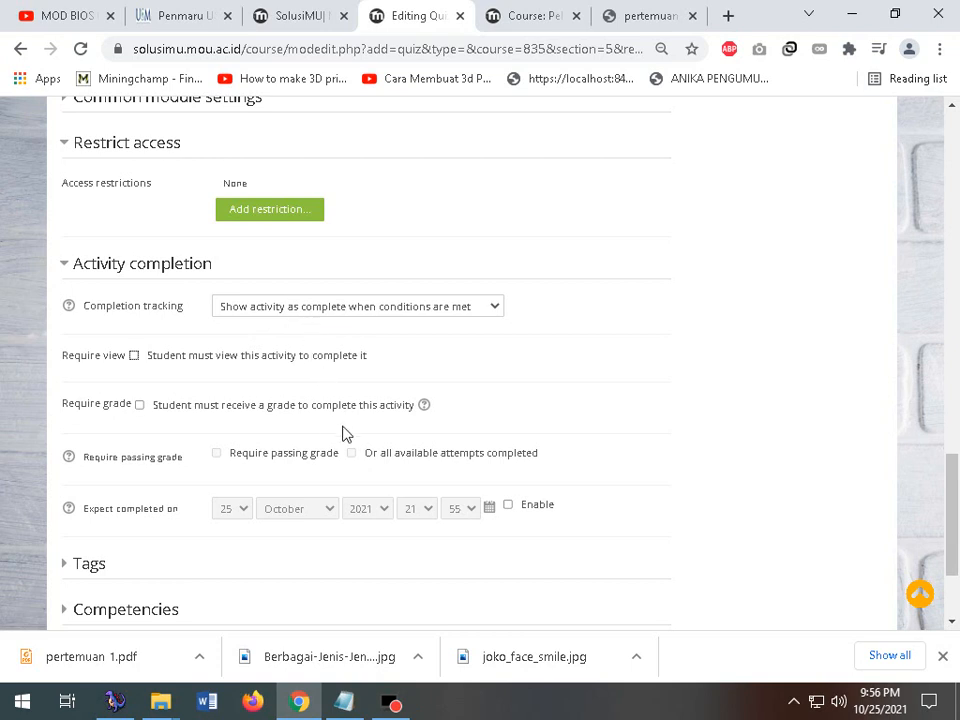
pyautogui.click(254, 410)
pyautogui.click(249, 417)
pyautogui.click(401, 457)
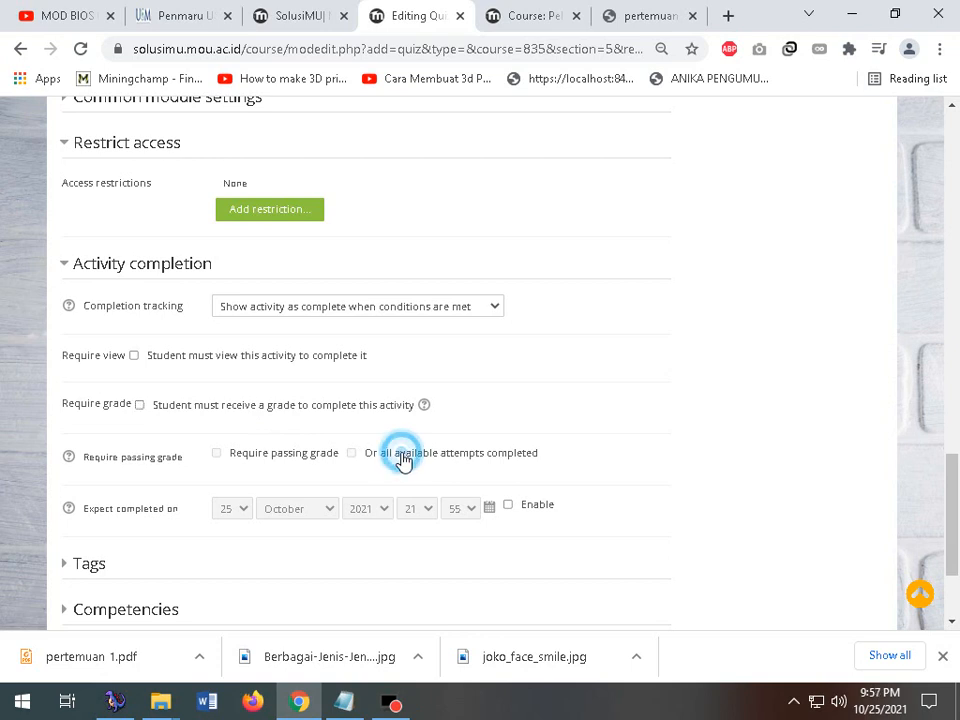
pyautogui.click(278, 454)
pyautogui.click(255, 449)
pyautogui.click(214, 453)
pyautogui.click(194, 413)
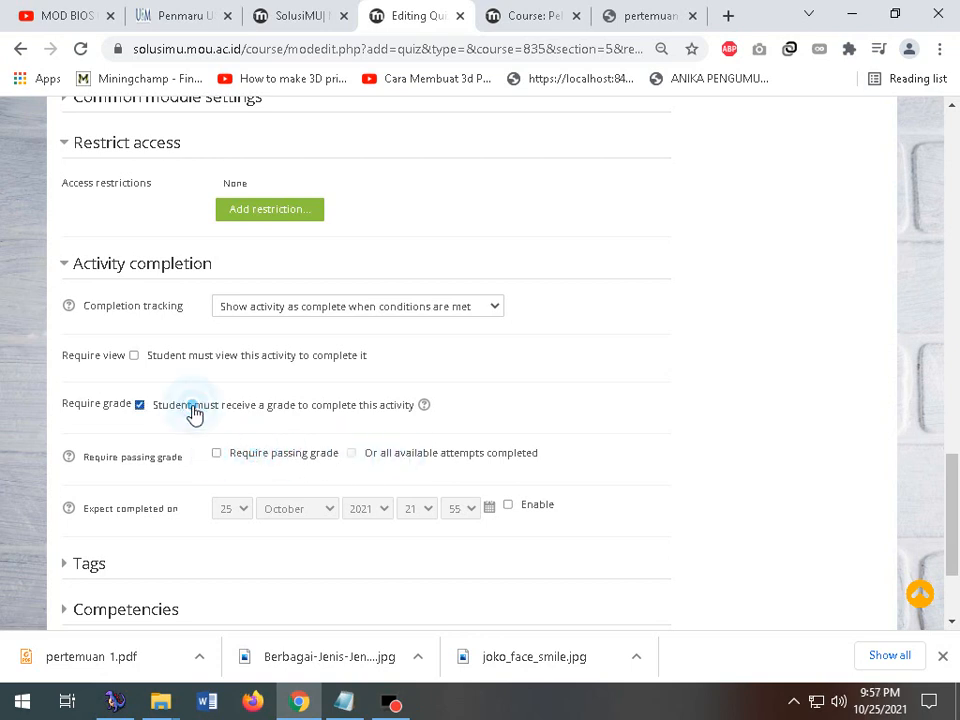
pyautogui.click(181, 365)
pyautogui.click(182, 405)
pyautogui.click(347, 306)
pyautogui.click(352, 307)
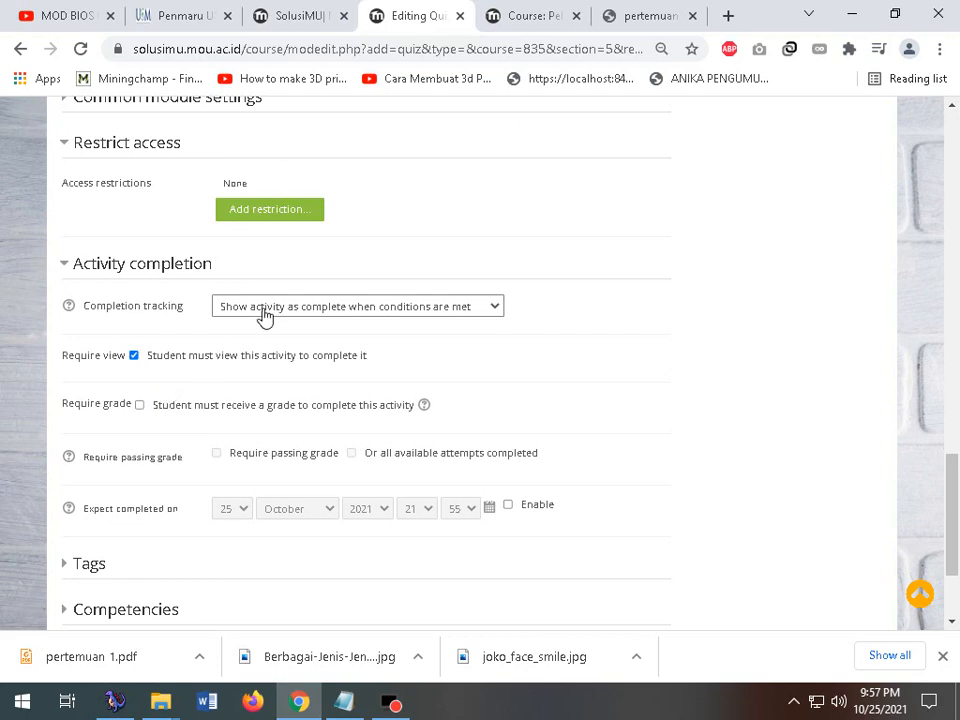
# - Save the quiz back to the course and open "soal essay" for editing its questions
pyautogui.scroll(-3, 290, 420)
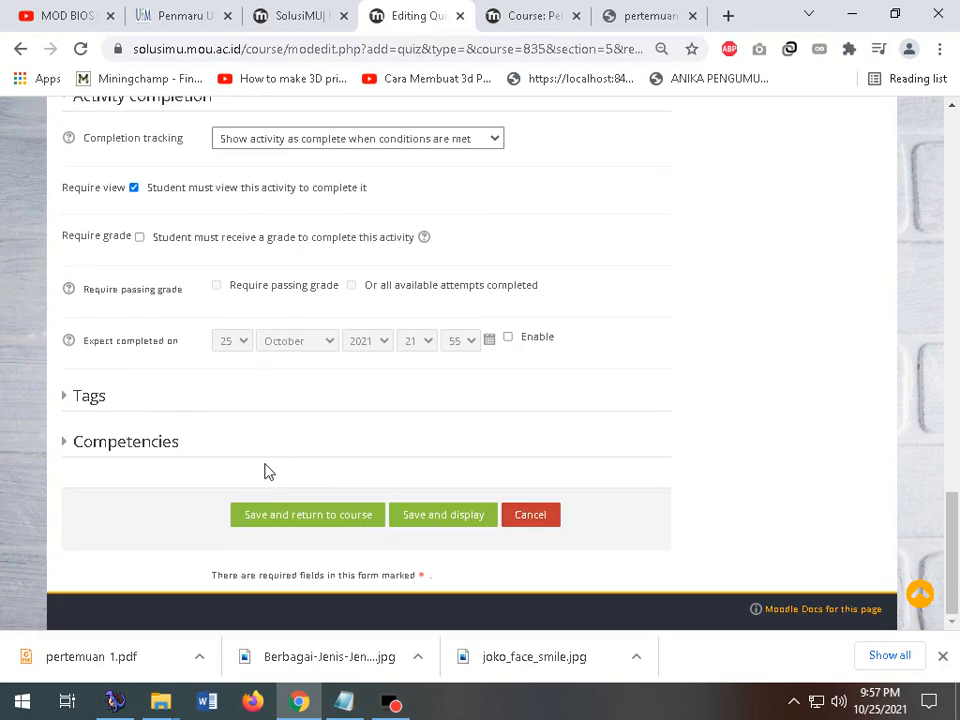
pyautogui.click(312, 522)
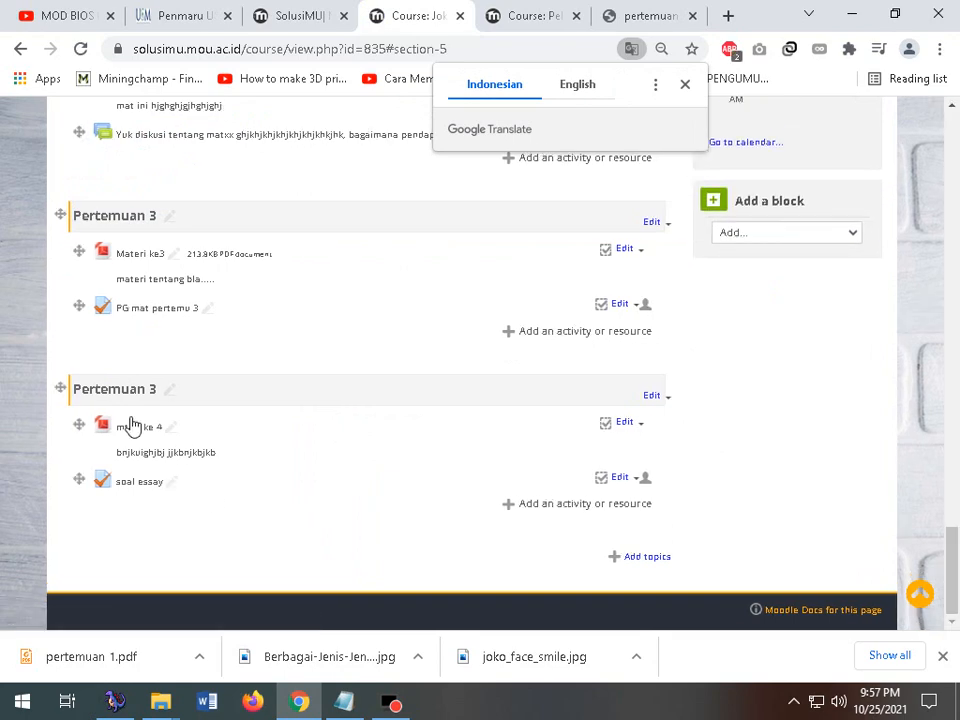
pyautogui.click(132, 486)
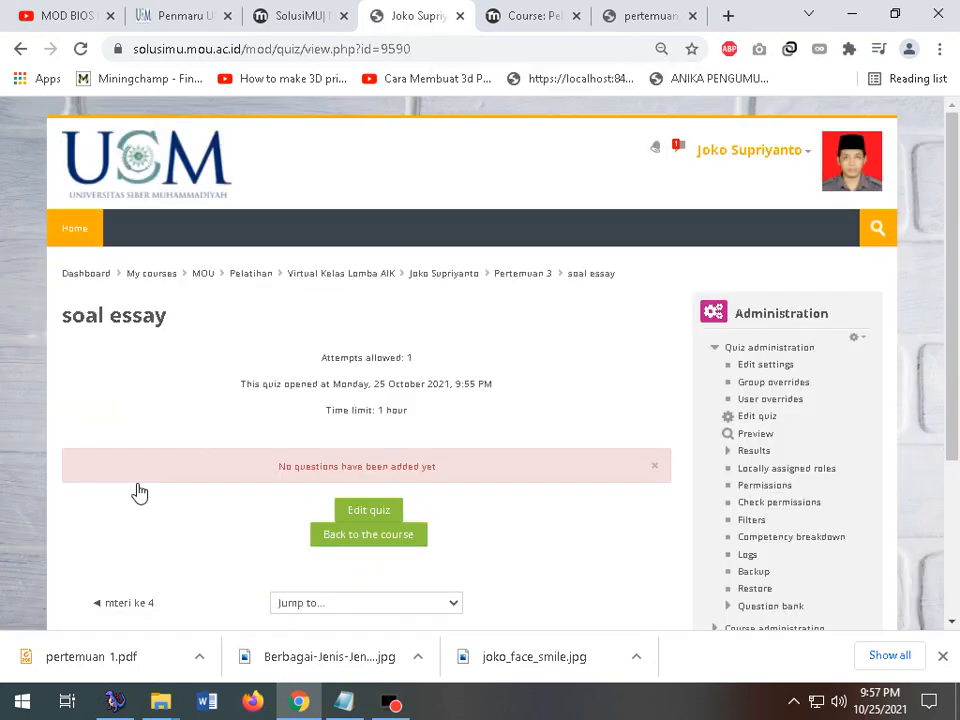
pyautogui.scroll(-1, 140, 492)
pyautogui.click(358, 418)
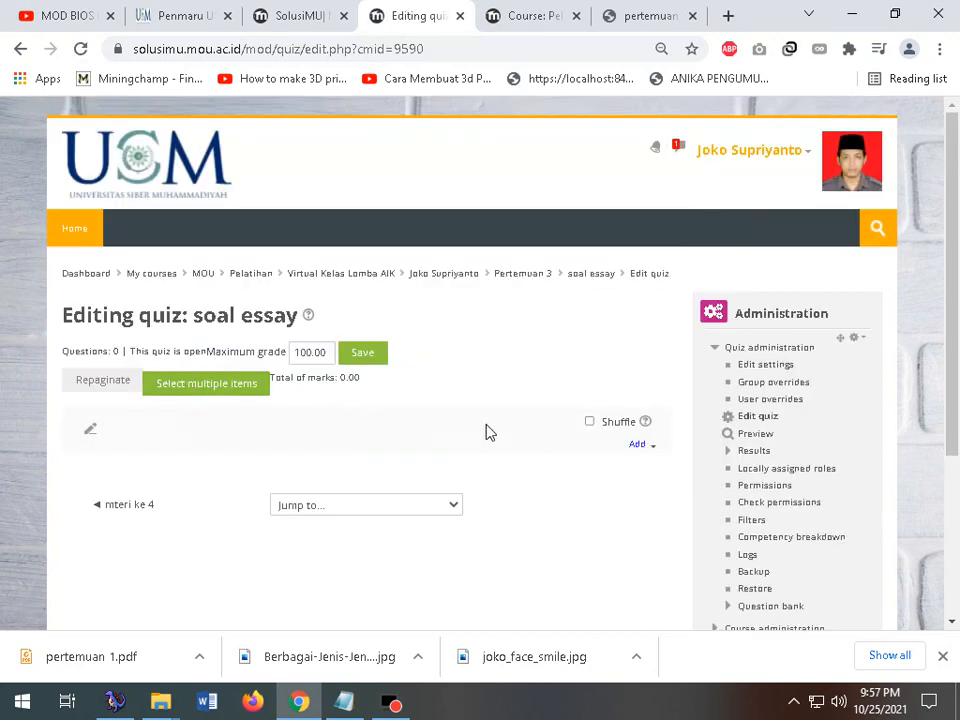
# - Add a new Essay question to the quiz and name it "peryahjkhjkhjkjknjknjknjknj klnjklnkjnkl?"
pyautogui.click(639, 443)
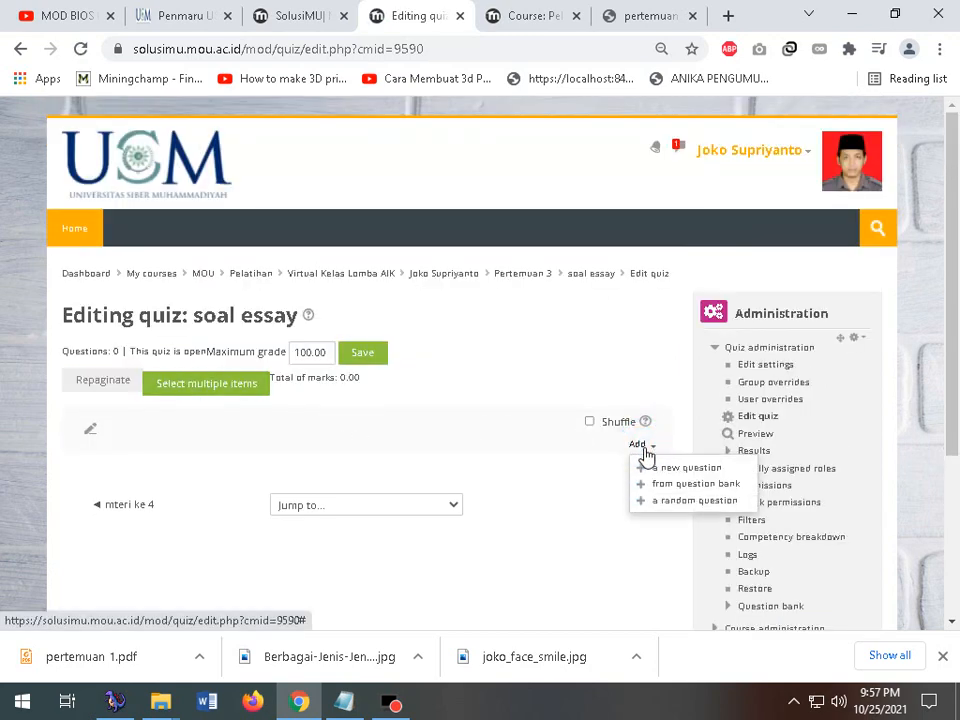
pyautogui.click(654, 470)
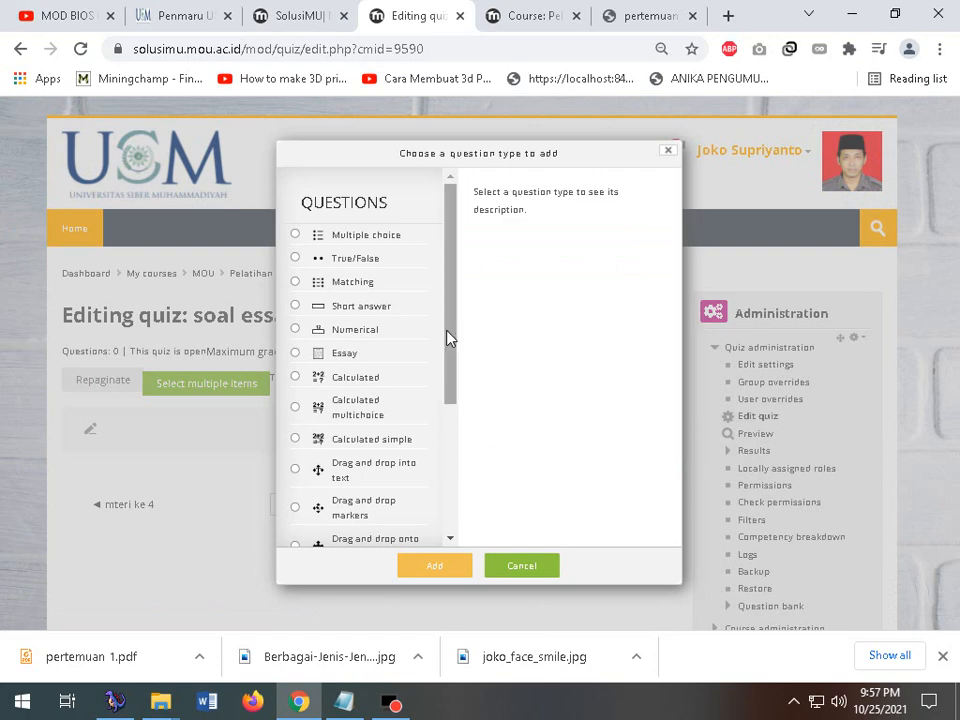
pyautogui.click(316, 360)
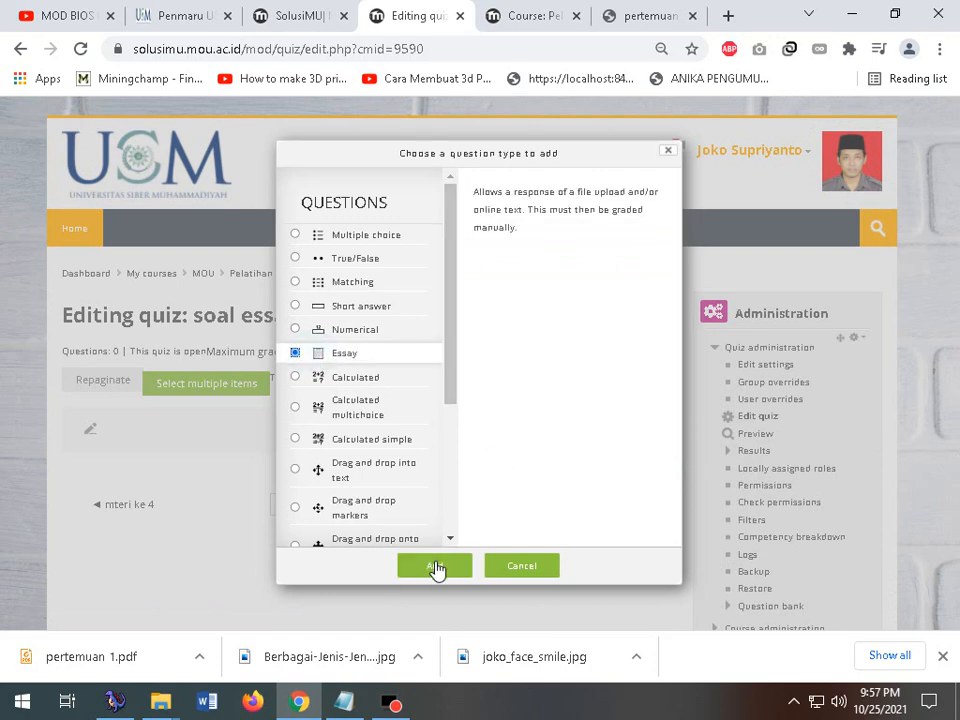
pyautogui.click(435, 566)
pyautogui.scroll(-3, 300, 388)
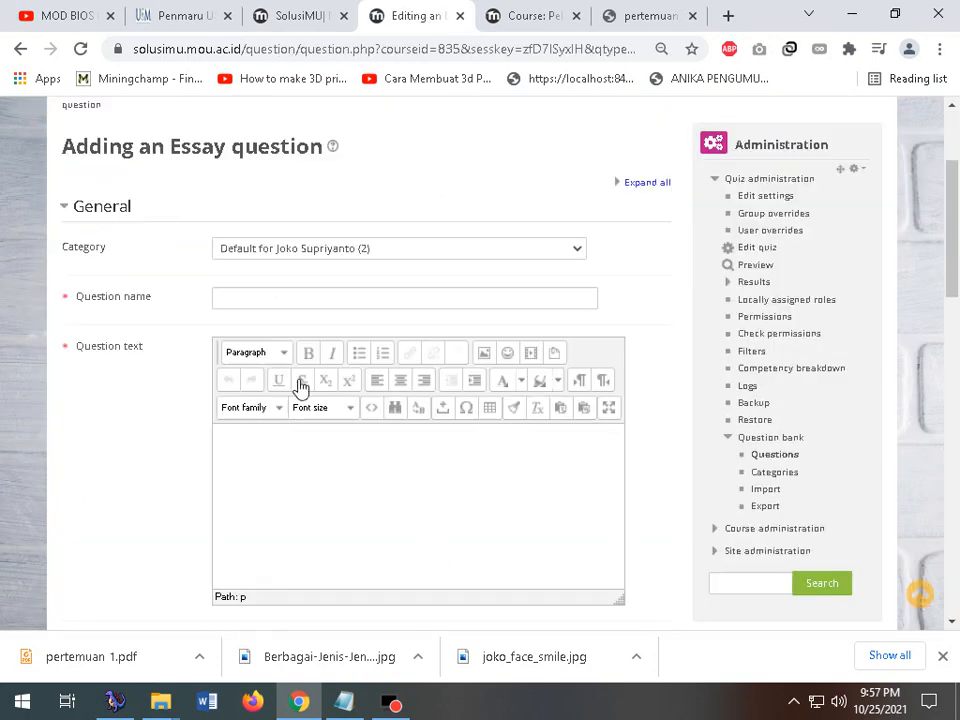
pyautogui.click(261, 305)
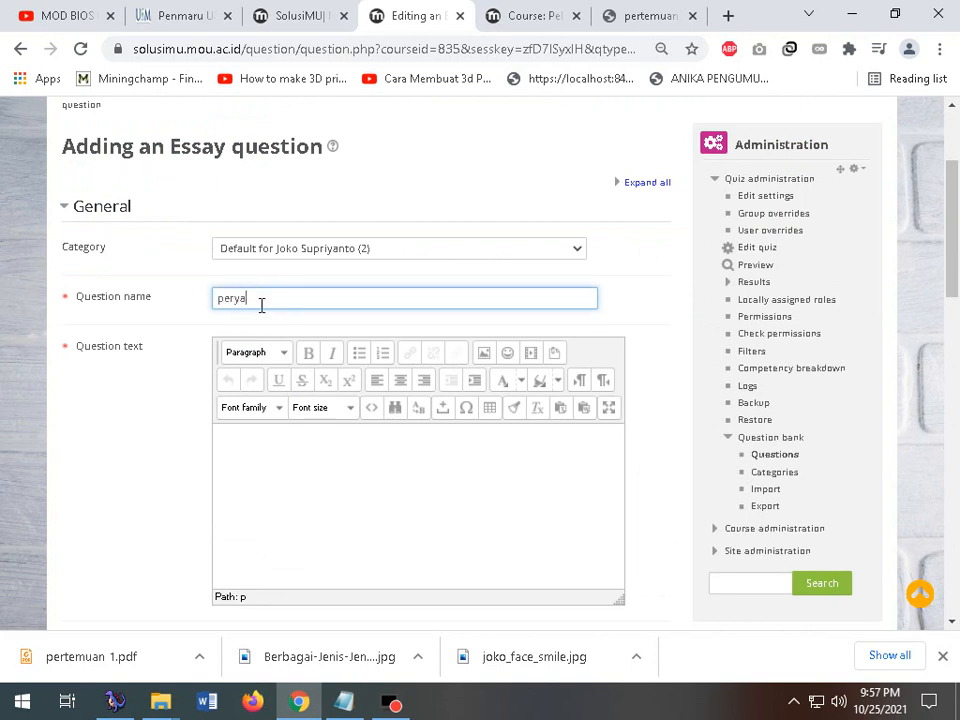
pyautogui.write('peryahjkhjkhjkjknjknjknjknj klnjklnkjnkl')
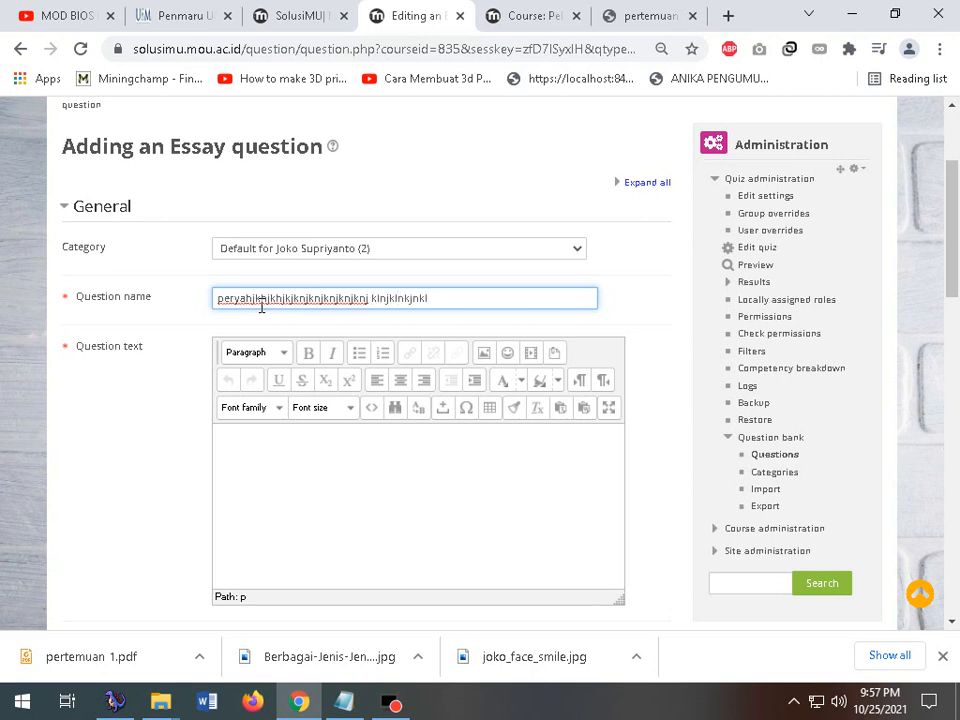
# - Copy the question name into the question text, leave the response options at their defaults and save the question
pyautogui.moveTo(450, 298); pyautogui.dragTo(146, 296)
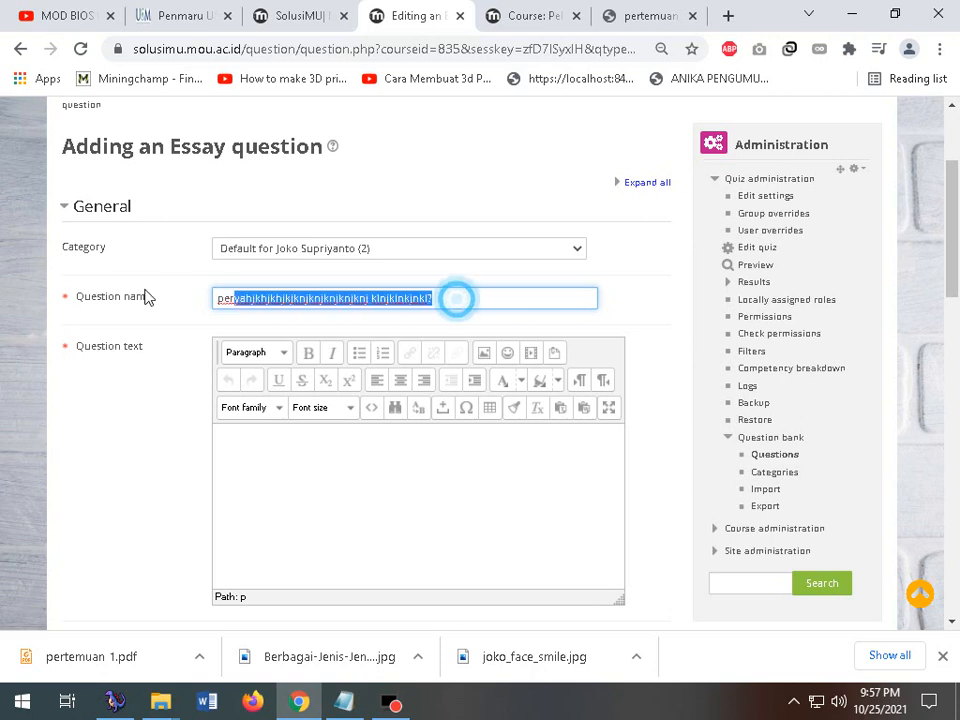
pyautogui.rightClick(305, 310)
pyautogui.click(330, 372)
pyautogui.click(276, 469)
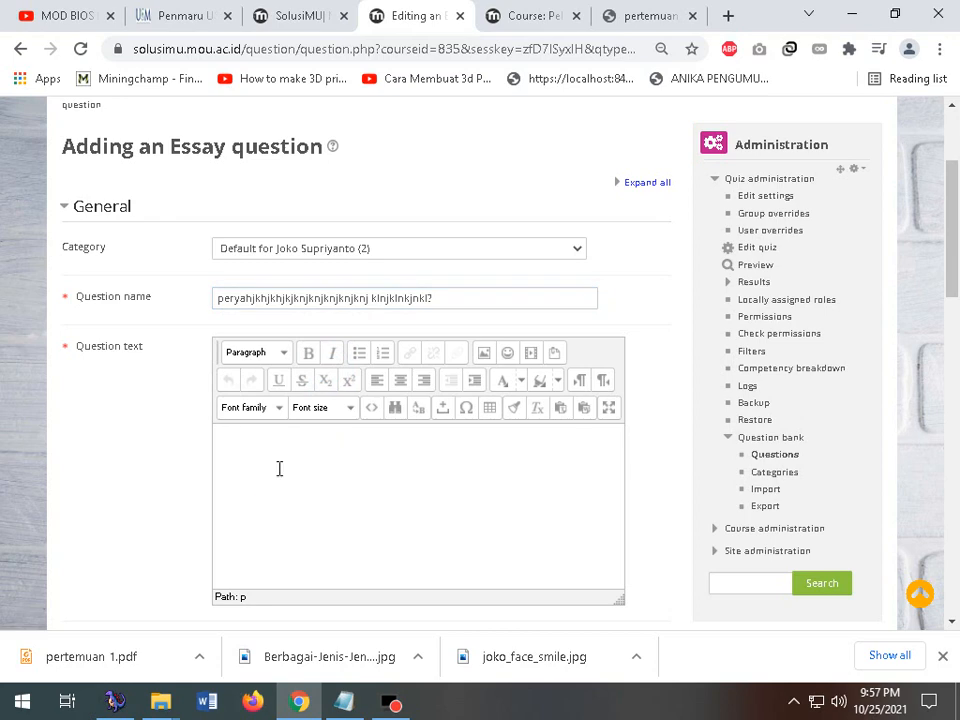
pyautogui.hotkey('ctrl', 'v')
pyautogui.scroll(-4, 334, 411)
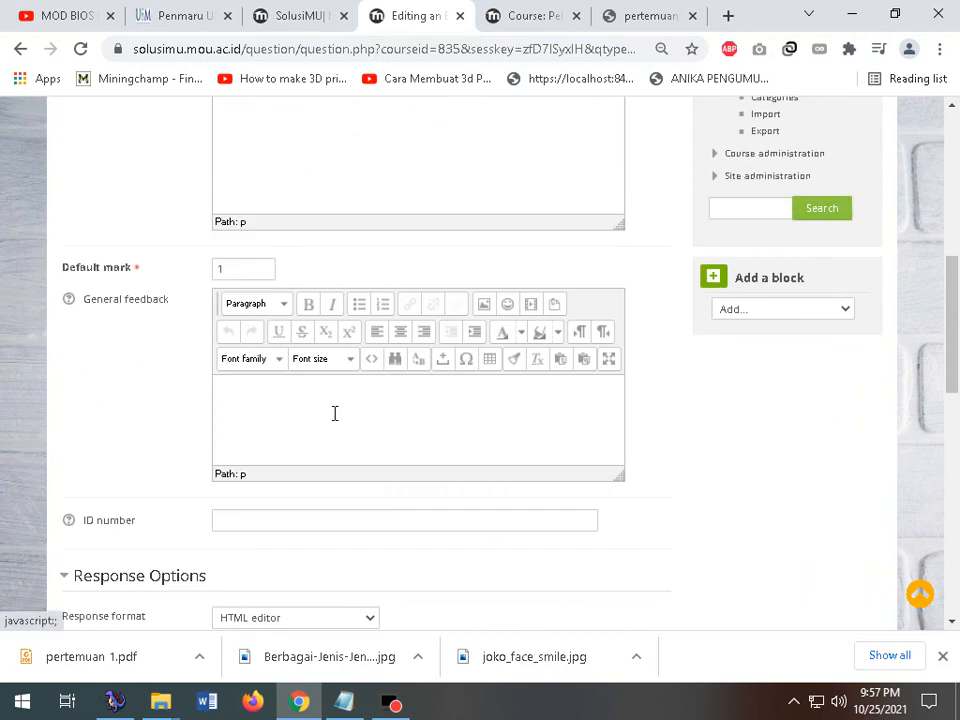
pyautogui.scroll(-3, 335, 413)
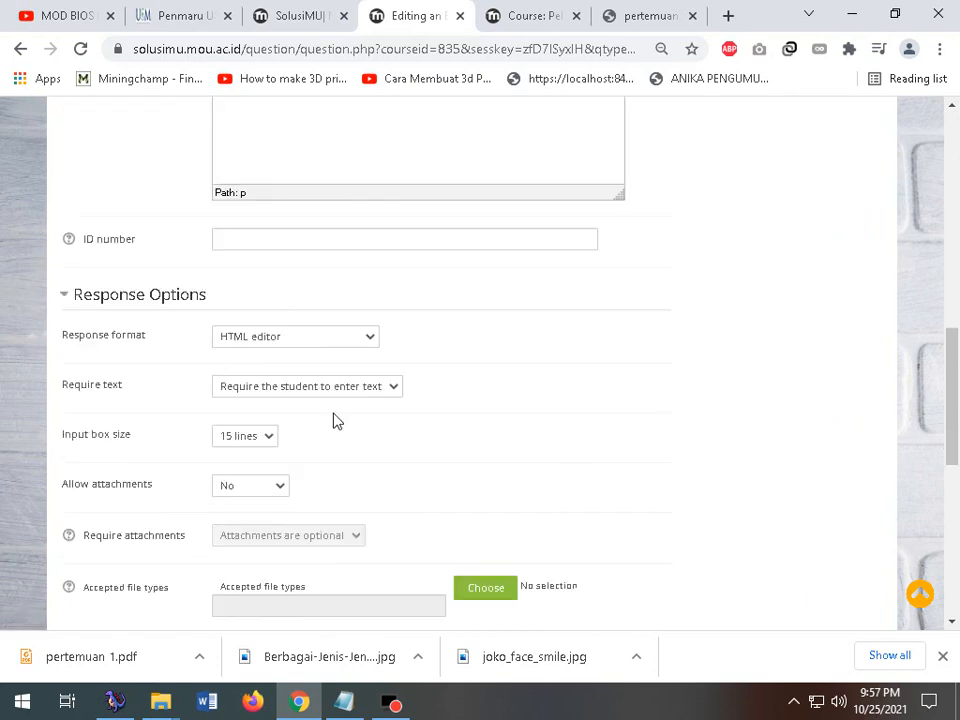
pyautogui.scroll(-6, 335, 420)
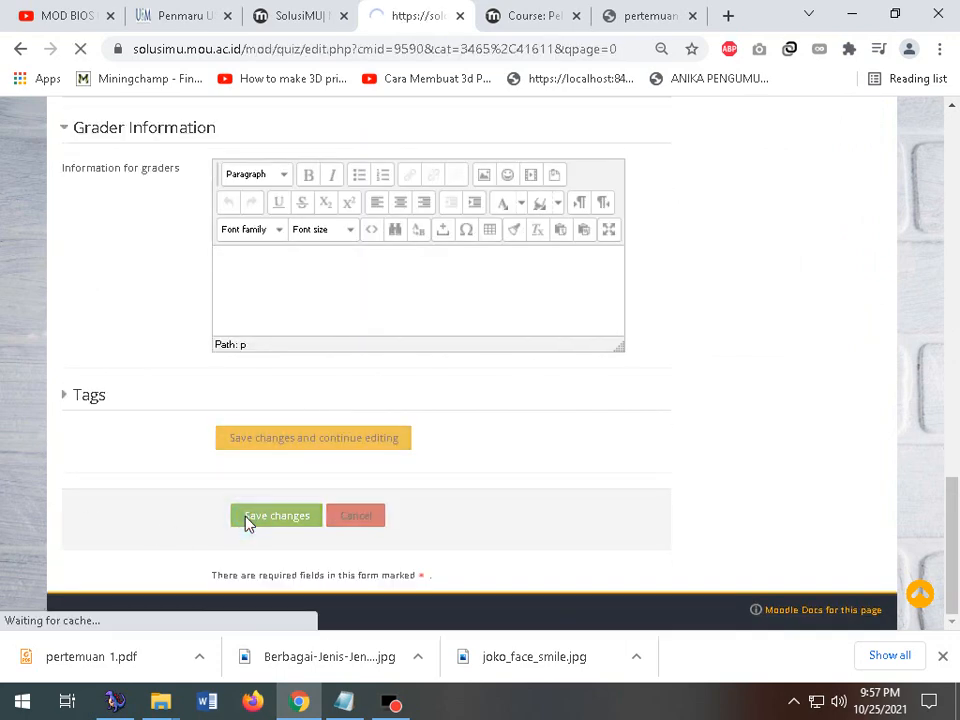
# - Start a second Essay question below the first one in the "soal essay" quiz
pyautogui.scroll(-2, 268, 500)
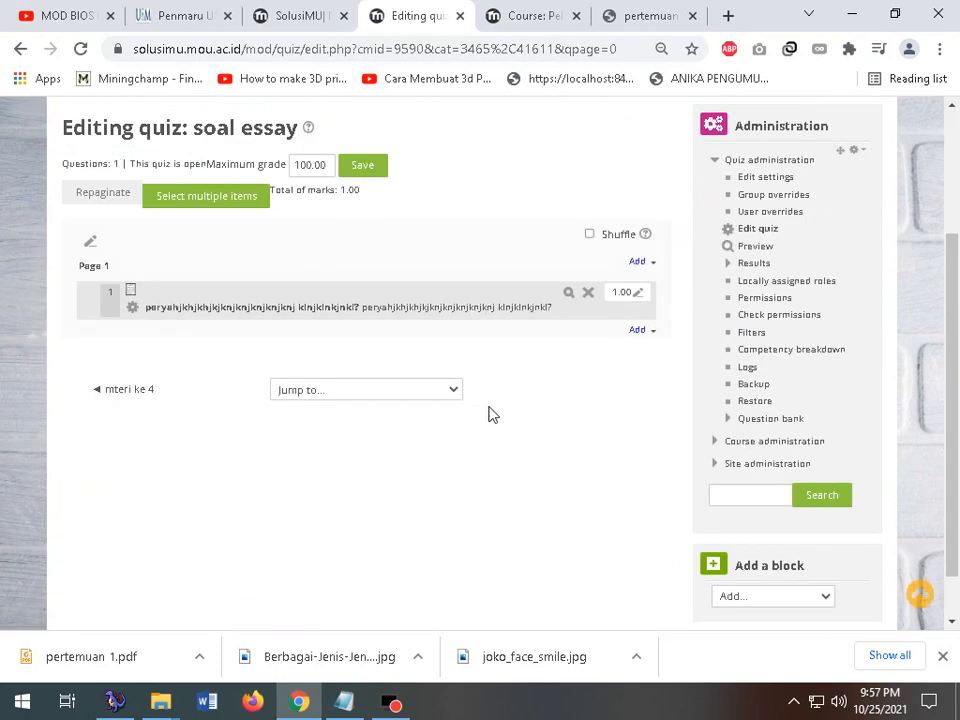
pyautogui.click(640, 329)
pyautogui.click(657, 358)
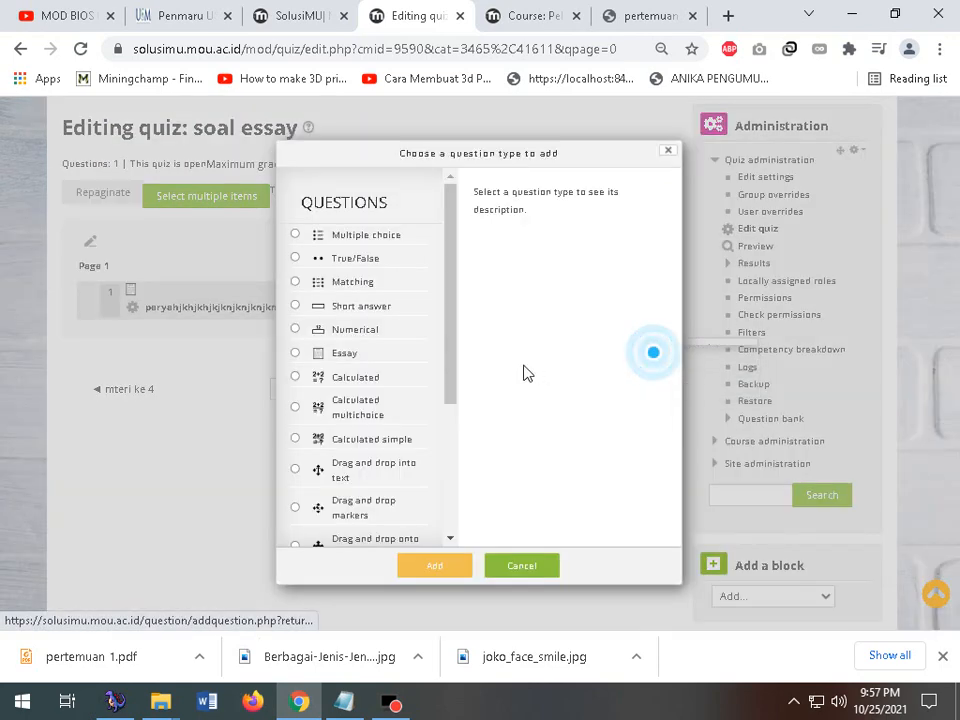
pyautogui.click(336, 355)
pyautogui.click(435, 566)
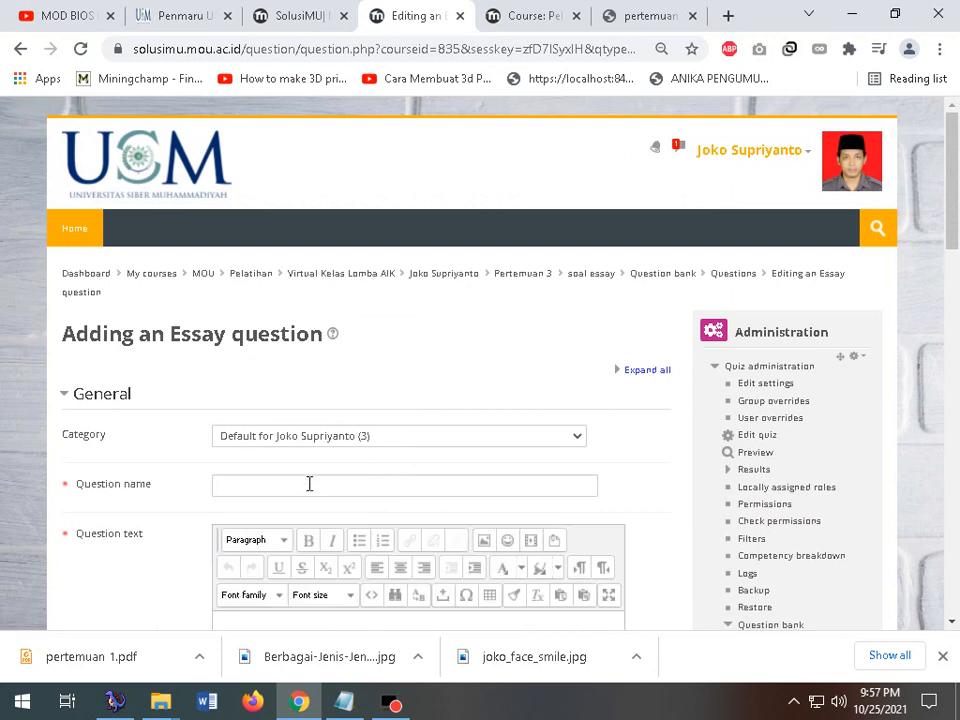
pyautogui.click(309, 484)
pyautogui.write('hjkhjk jkhjkhjkhjk jhj jhk?')
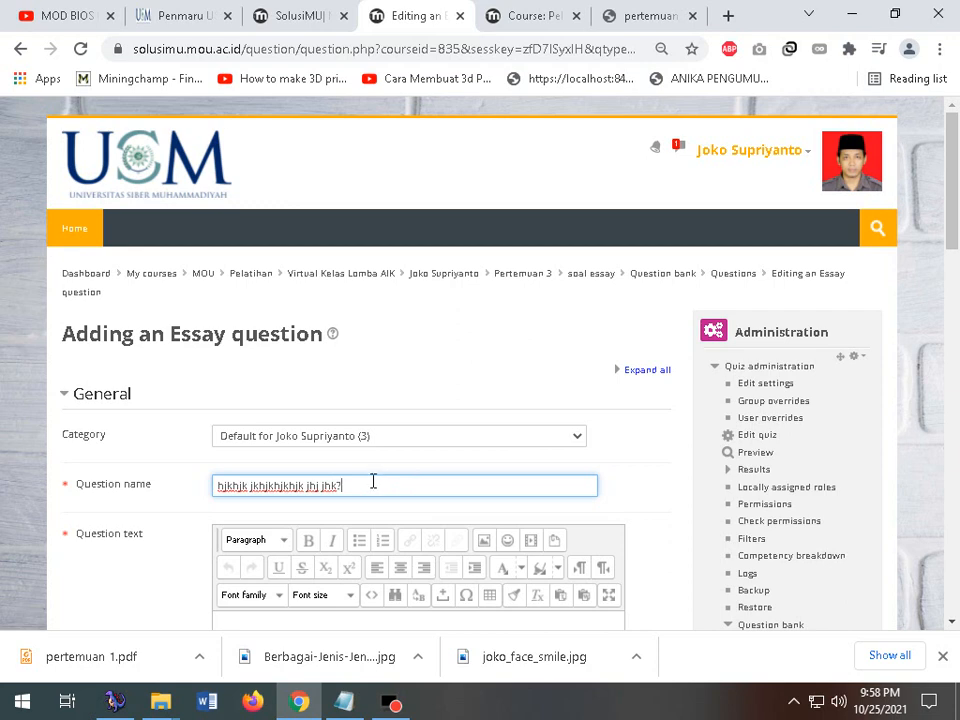
pyautogui.tripleClick(373, 483)
pyautogui.rightClick(279, 487)
pyautogui.click(350, 283)
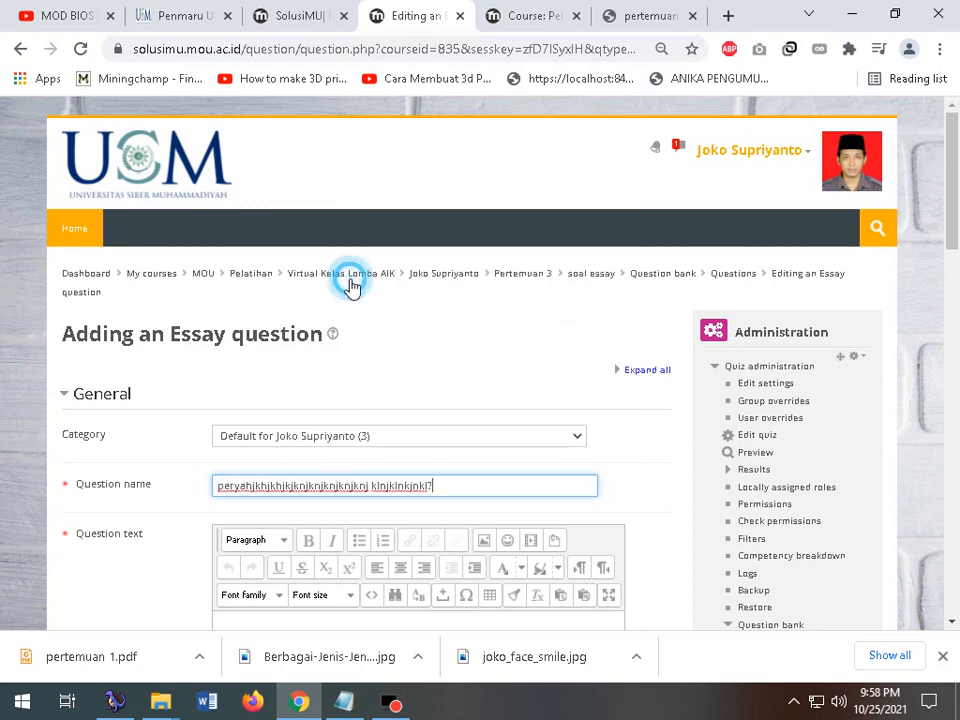
# - Name the second Essay question "jkljkljkljklj kjkbhjknhjkn jkbjkkj !" and copy that name
pyautogui.tripleClick(270, 482)
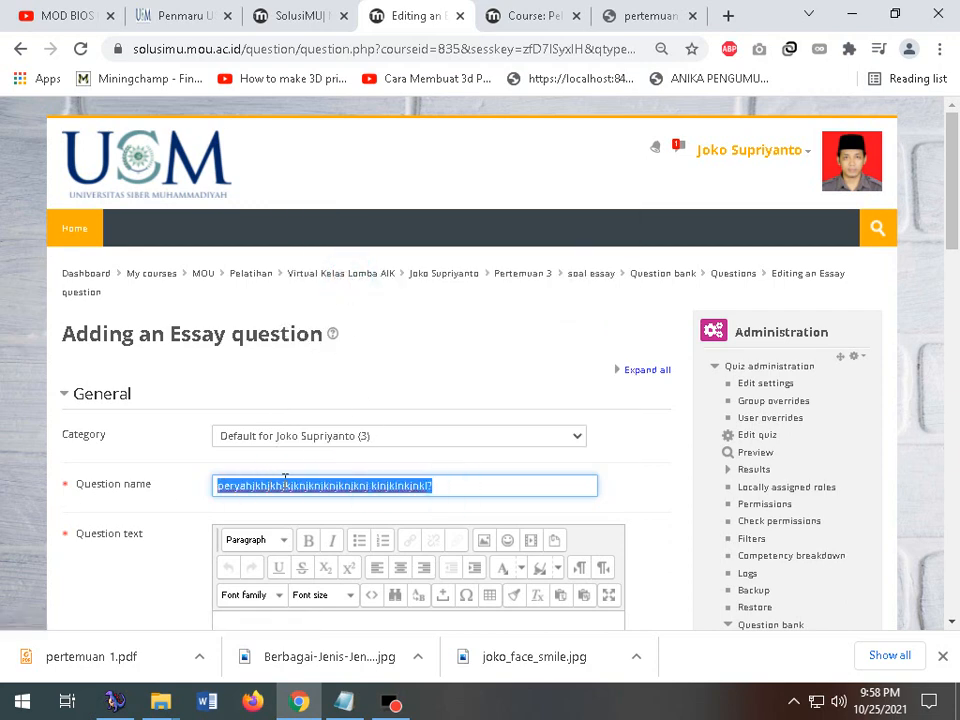
pyautogui.write('jkljkljkljklj kjkbhjknhjkn jkbjkkj !')
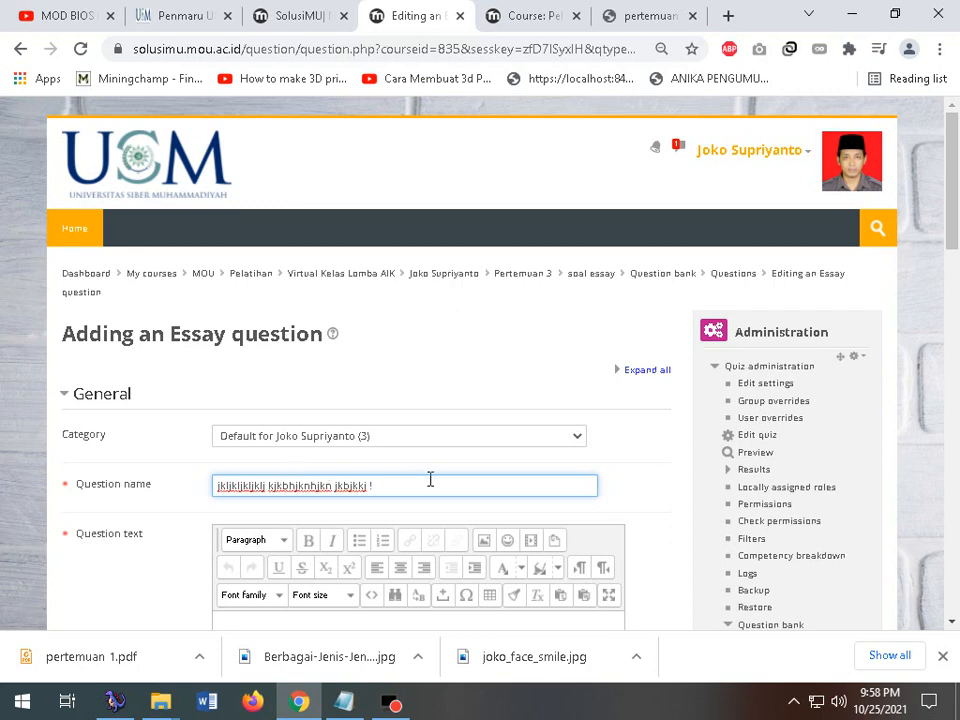
pyautogui.tripleClick(423, 480)
pyautogui.rightClick(265, 487)
pyautogui.click(336, 268)
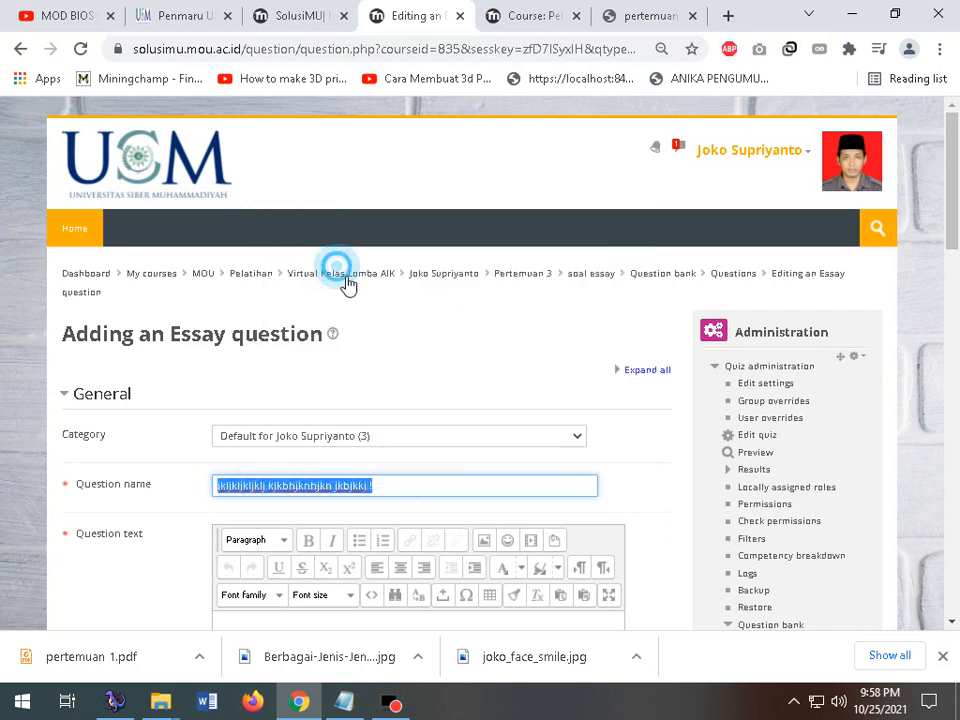
# - Paste the copied name as the question text, keep the remaining options at their defaults and save the question
pyautogui.scroll(-3, 347, 285)
pyautogui.click(366, 389)
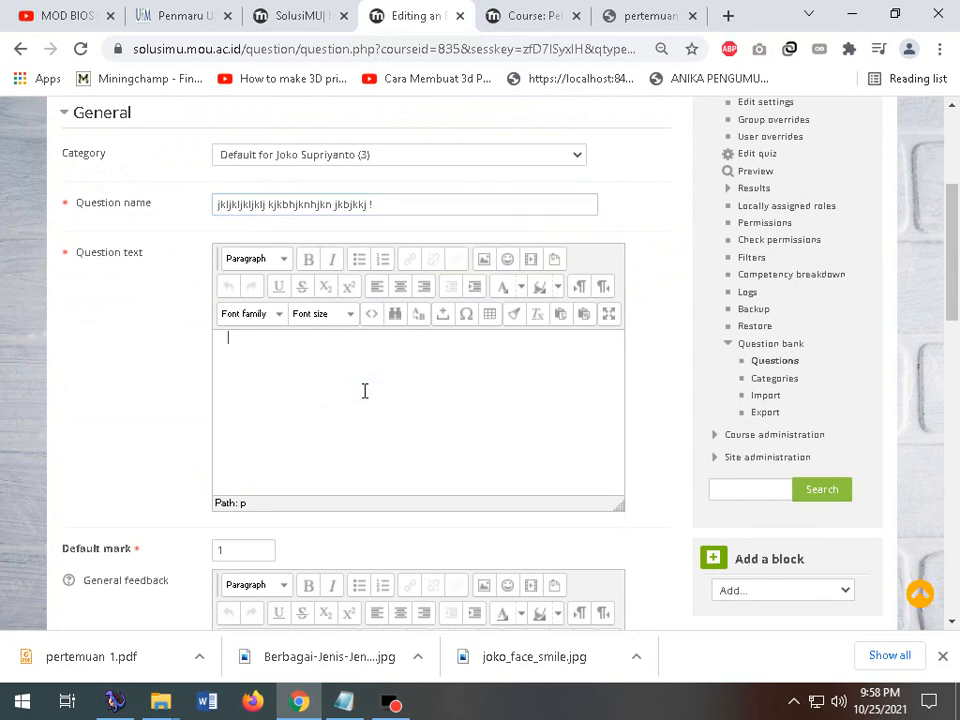
pyautogui.hotkey('ctrl', 'v')
pyautogui.scroll(-15, 370, 400)
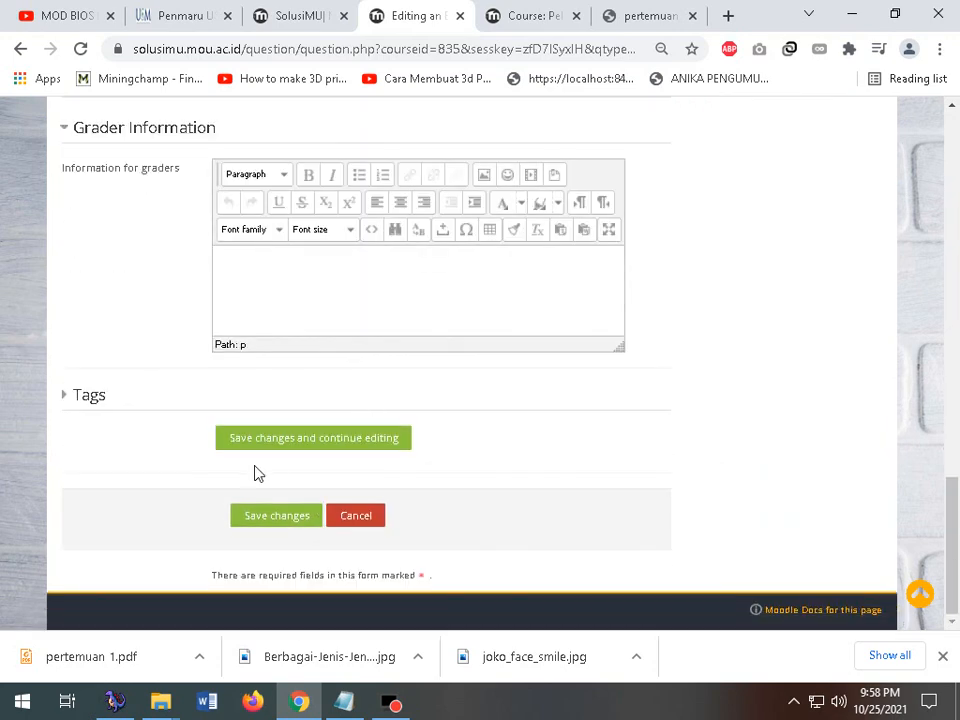
pyautogui.click(266, 518)
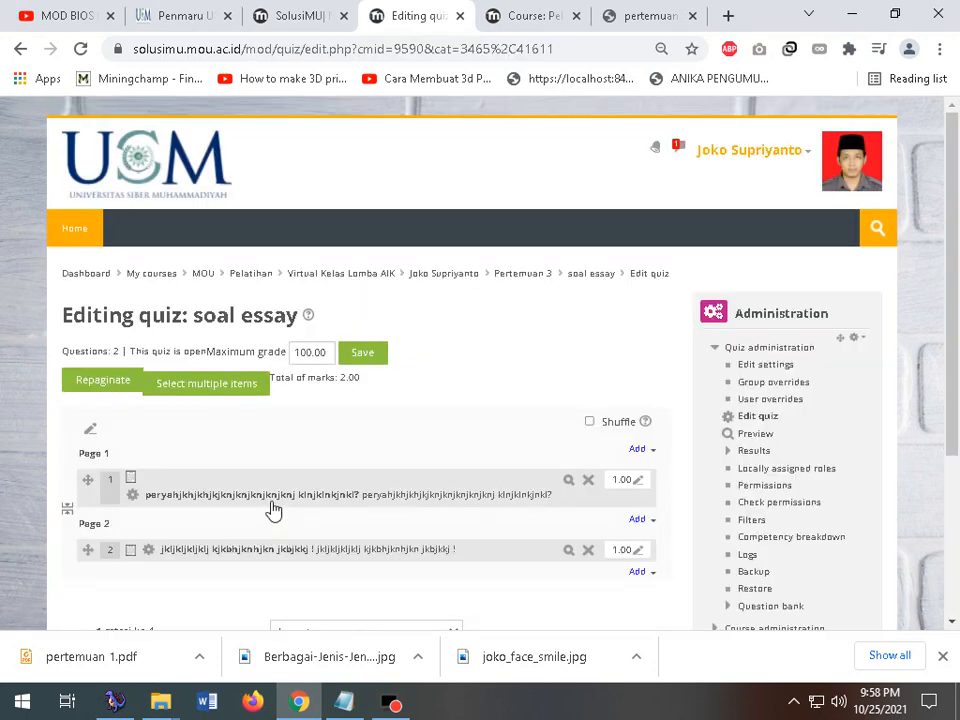
# - Return from the quiz editor to the quiz's course topic and rename that last topic as "Pertemuan 4"
pyautogui.scroll(-2, 585, 340)
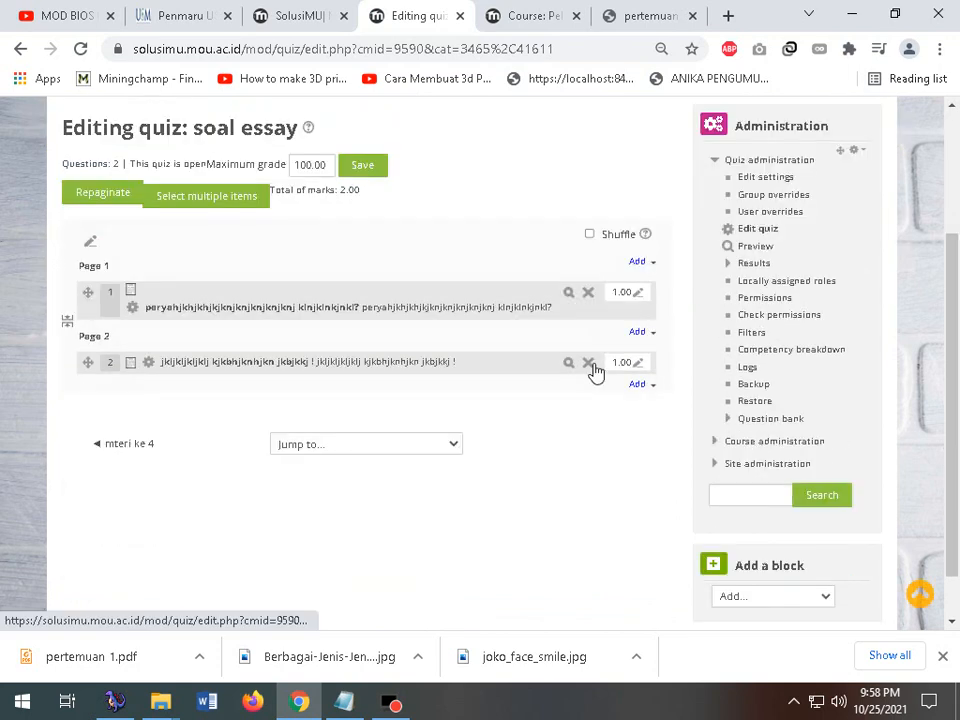
pyautogui.scroll(2, 593, 356)
pyautogui.click(512, 279)
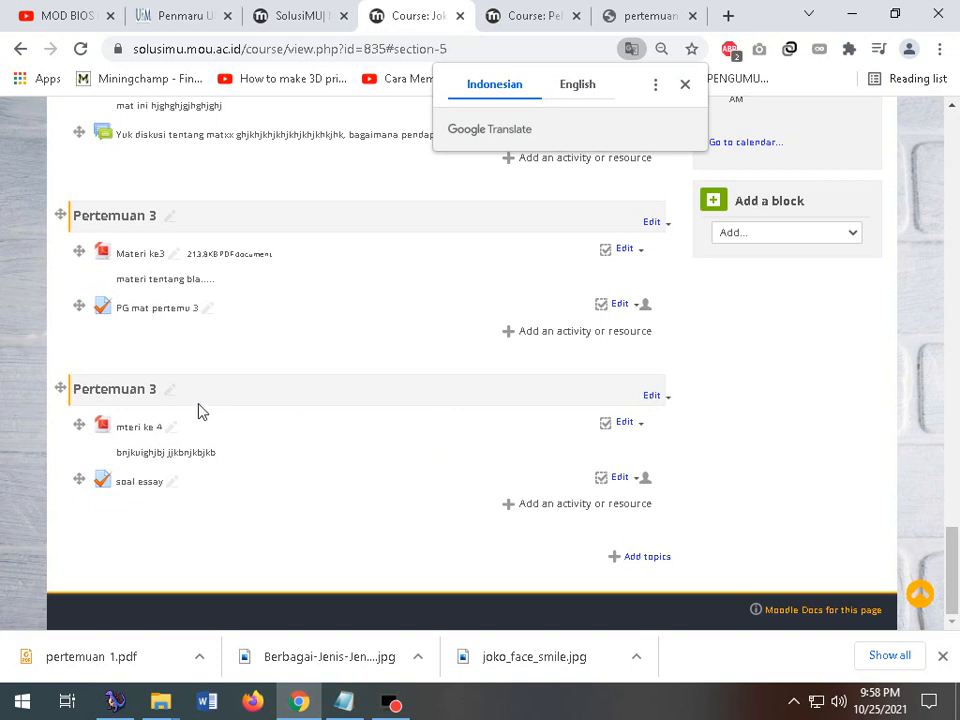
pyautogui.click(170, 389)
pyautogui.click(166, 390)
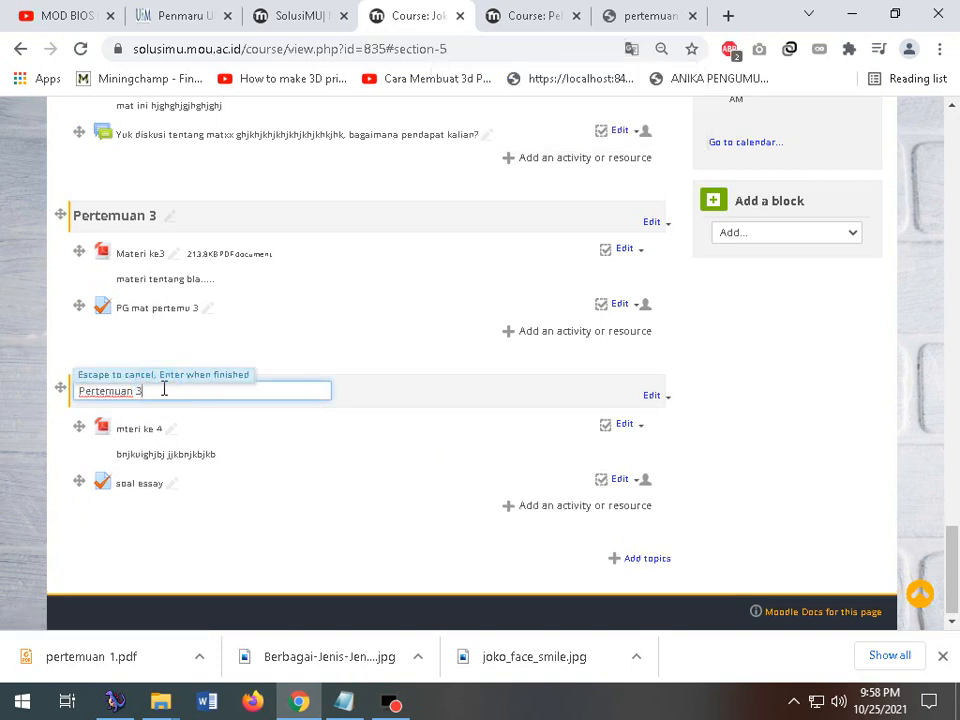
pyautogui.write('4')
pyautogui.press('Return')
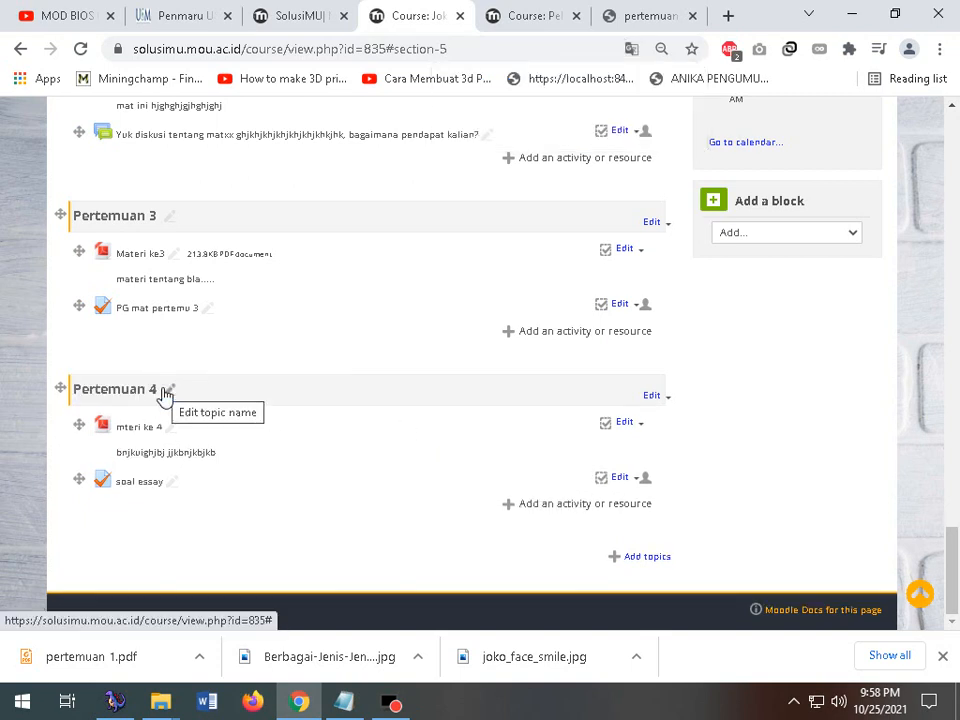
# - Start an attempt of the "soal essay" quiz and answer question 1 with "jlk kbnknkl kklbkl klnkl"
pyautogui.click(143, 485)
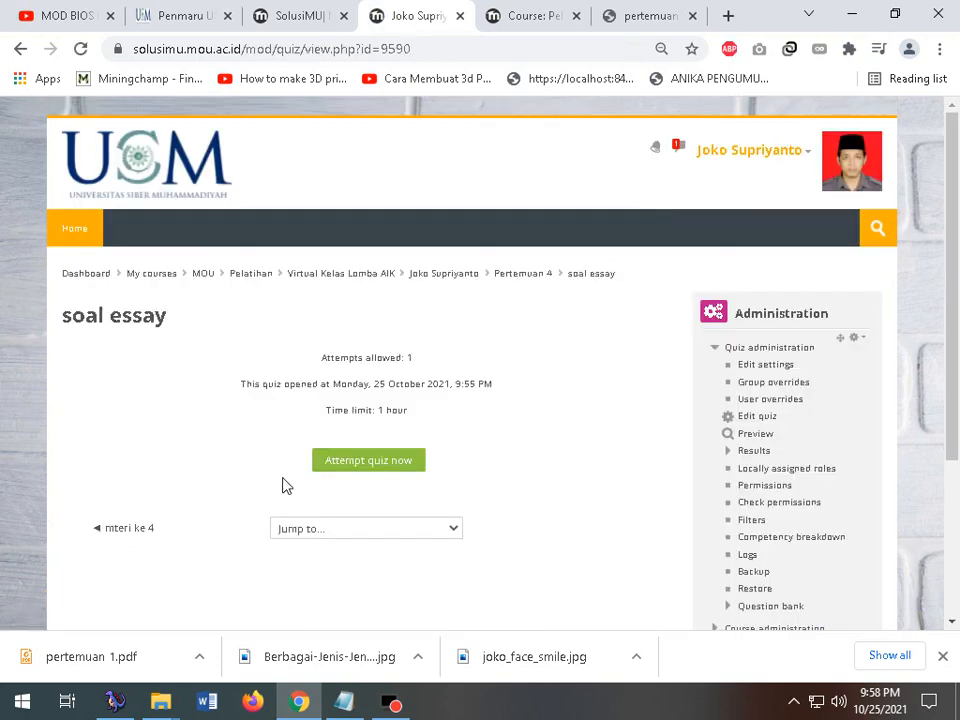
pyautogui.click(362, 470)
pyautogui.click(314, 436)
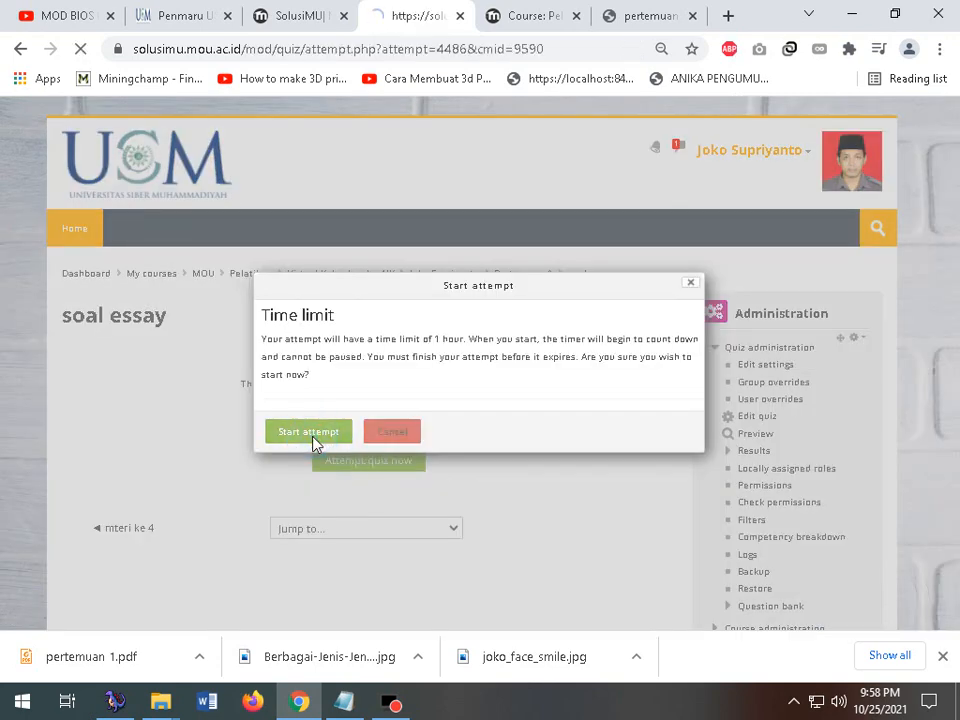
pyautogui.scroll(-1, 215, 433)
pyautogui.click(215, 433)
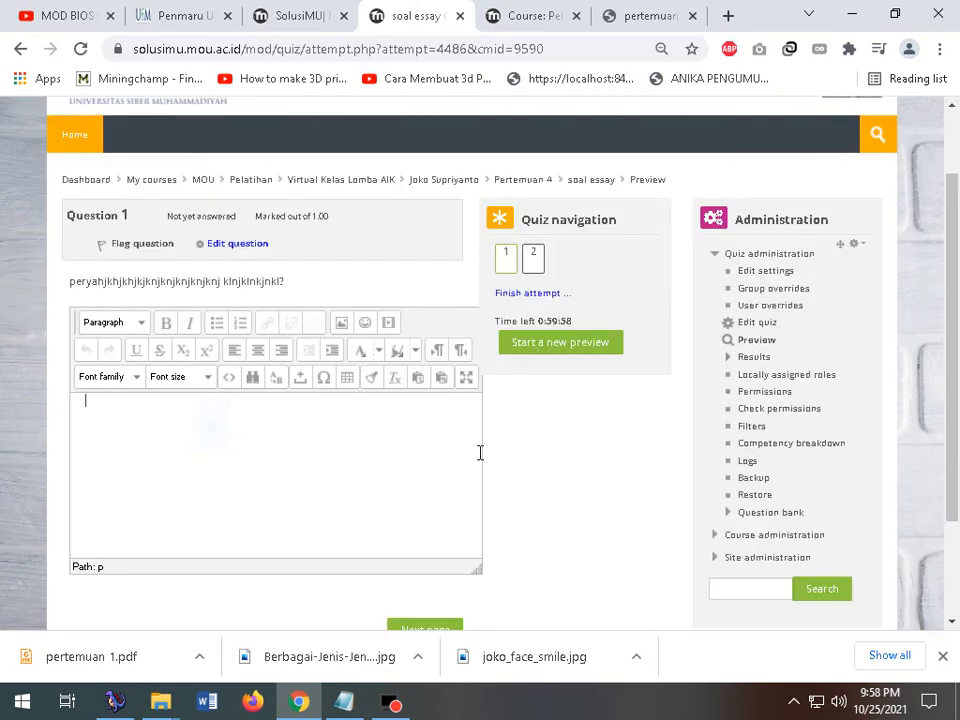
pyautogui.write('jlk kbnknkl kklbkl klnkl')
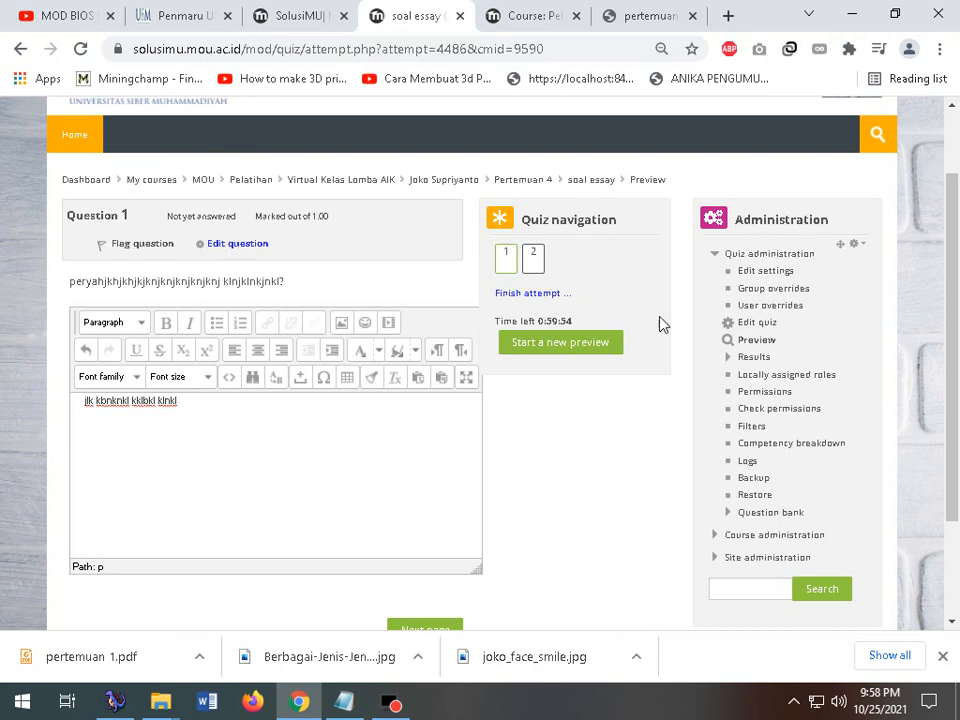
# - Answer question 2 with centred text "lml;l;mlml; knklnkln l kl kl", and leave the attempt for the course page without finishing it
pyautogui.click(533, 258)
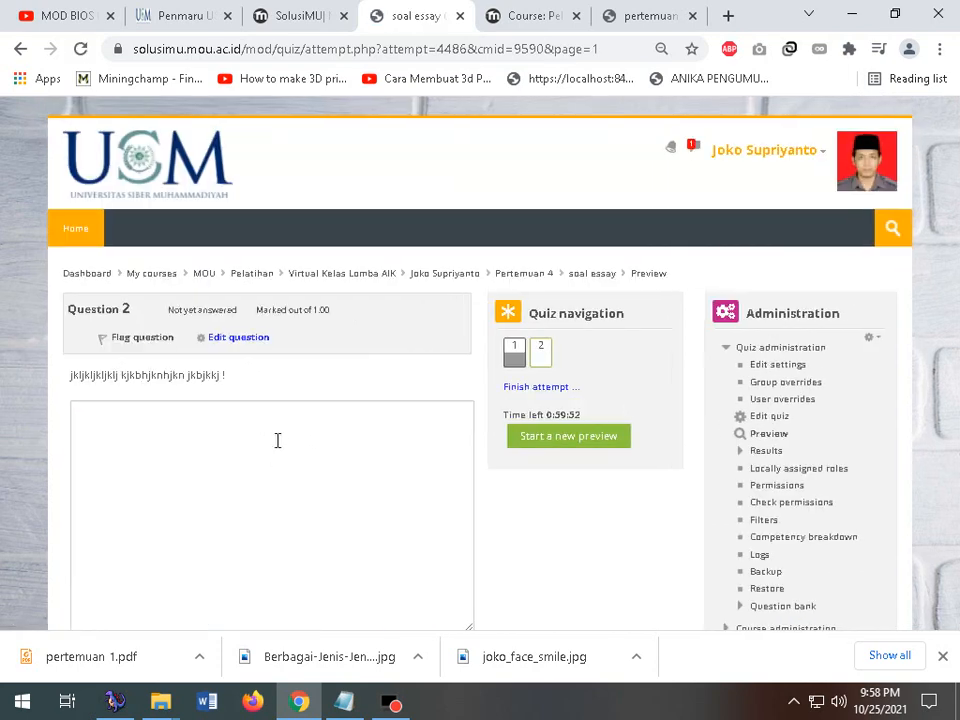
pyautogui.click(267, 446)
pyautogui.click(221, 538)
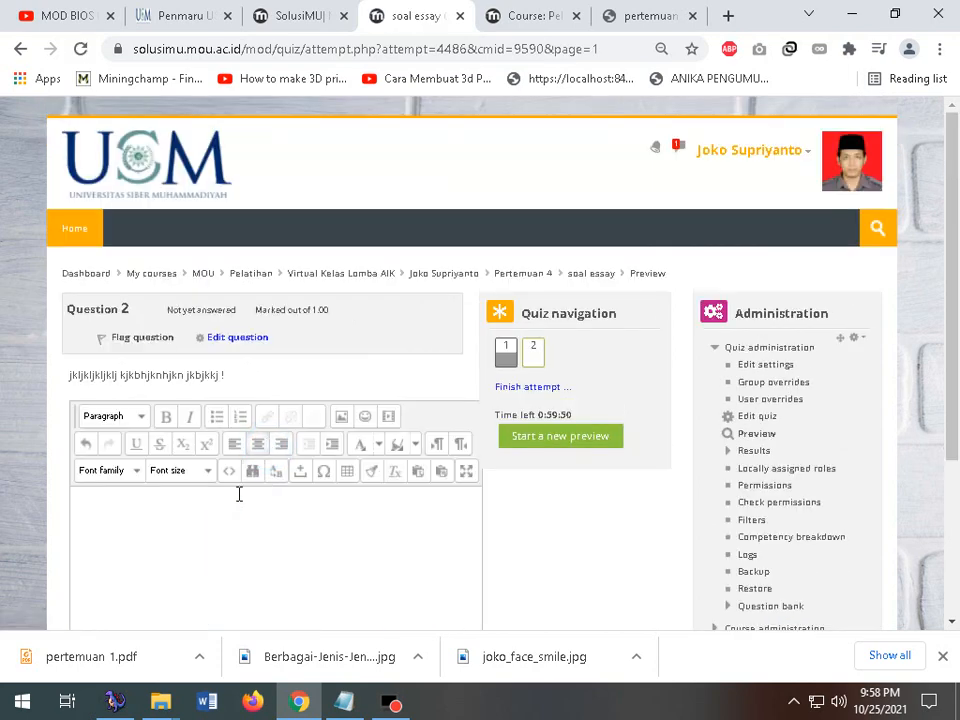
pyautogui.write('lml;lml;ml; knklnkln l kl kl')
pyautogui.scroll(-3, 296, 377)
pyautogui.scroll(2, 448, 270)
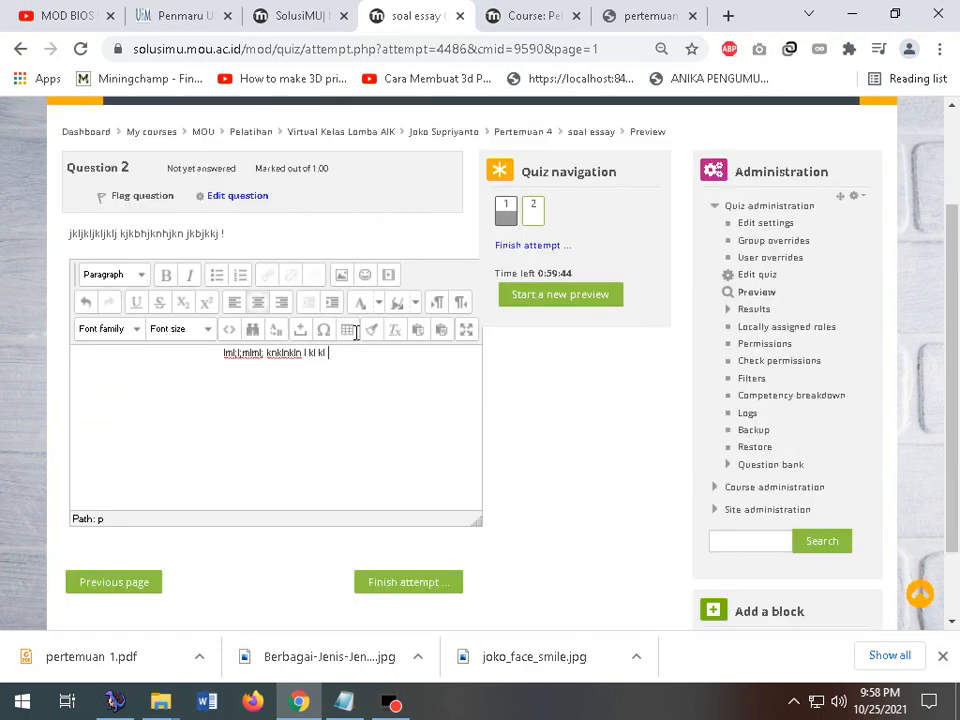
pyautogui.click(442, 228)
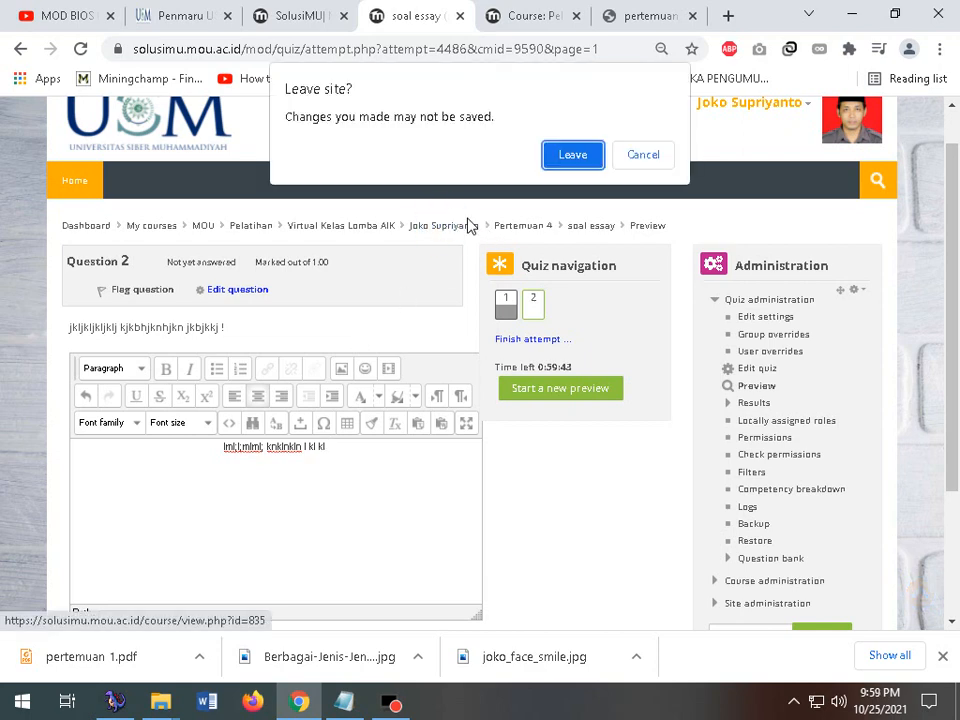
pyautogui.click(572, 154)
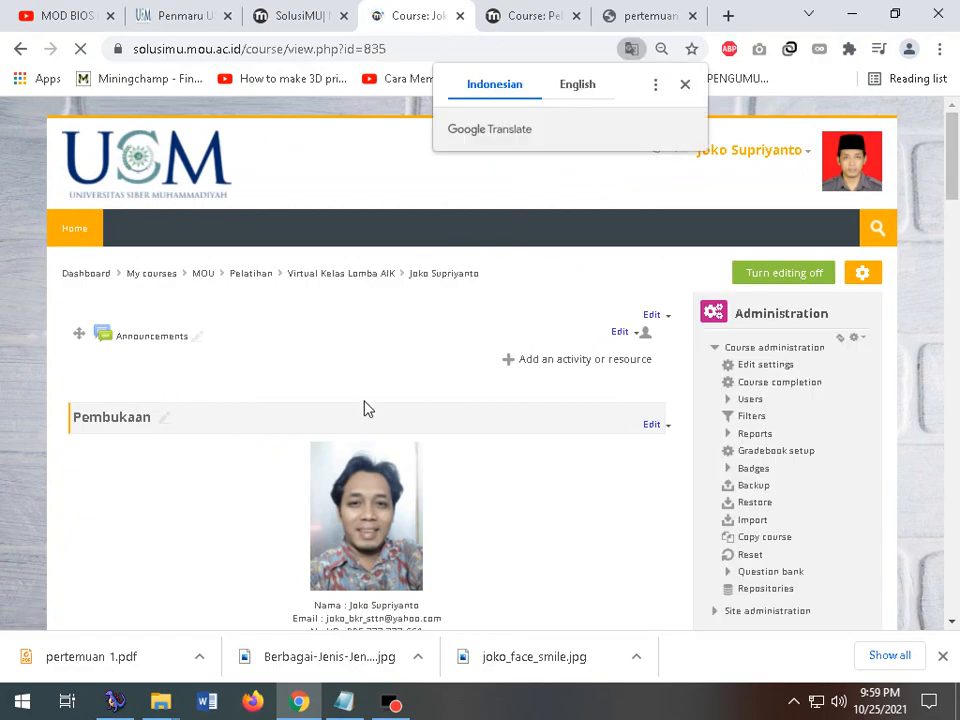
# - Review the whole course page, from the Pembukaan section through the materials and activities of Pertemuan 01 to Pertemuan 4
pyautogui.scroll(-10, 364, 408)
pyautogui.moveTo(951, 323); pyautogui.dragTo(954, 600)
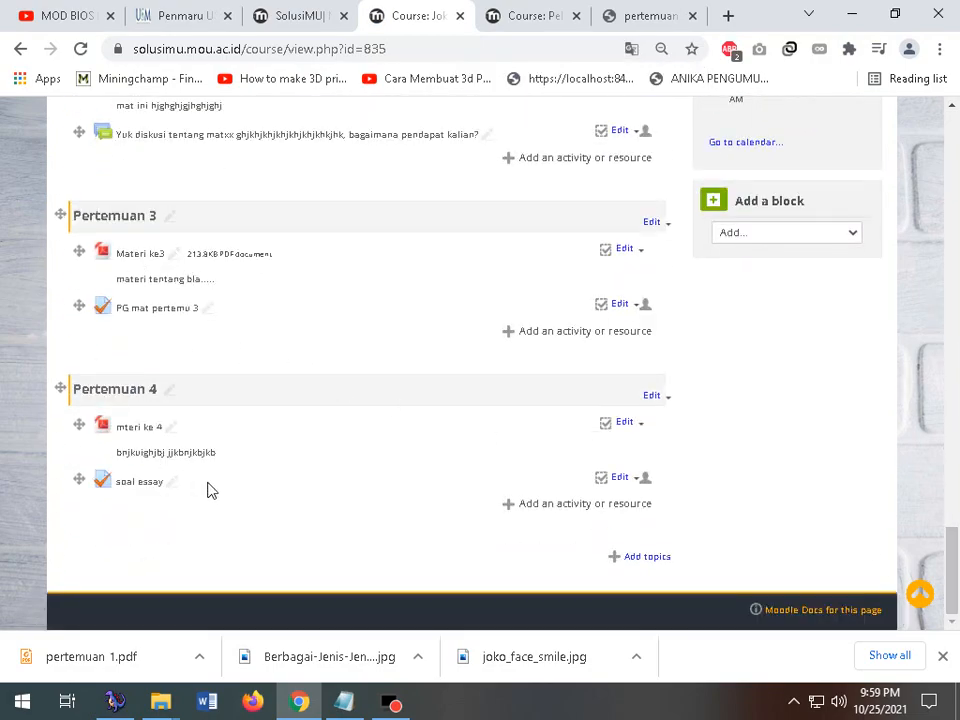
pyautogui.scroll(12, 210, 489)
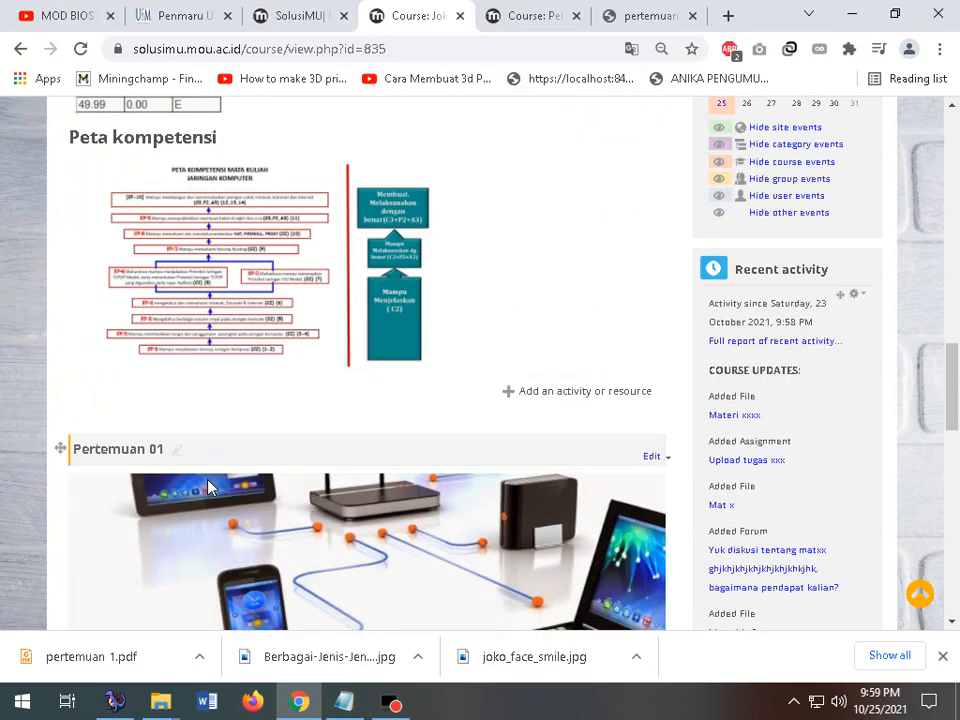
pyautogui.scroll(15, 208, 487)
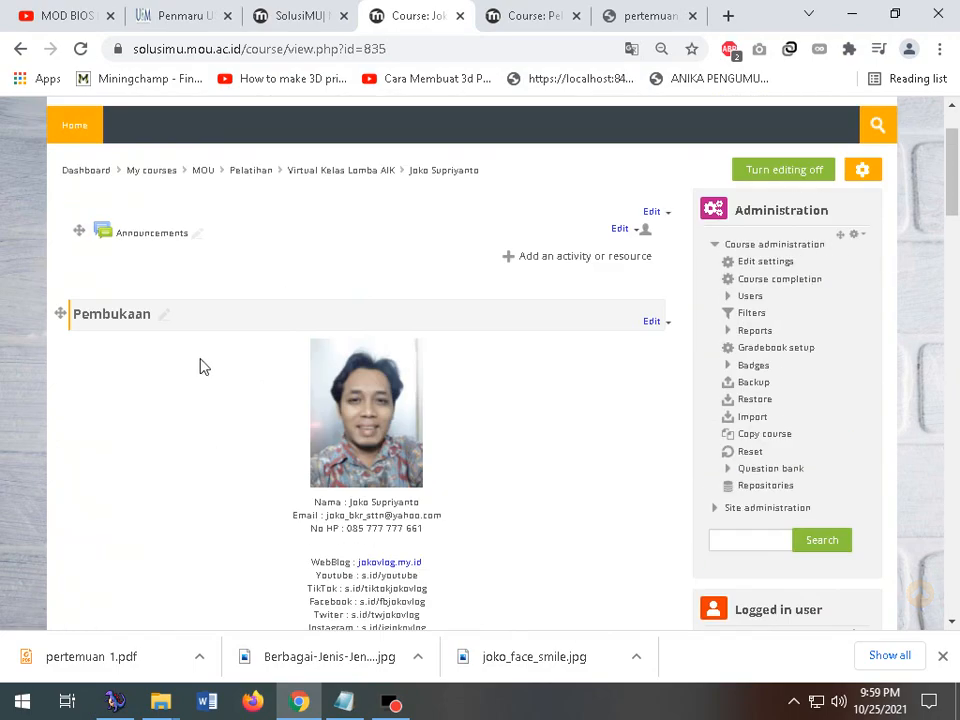
pyautogui.scroll(-2, 200, 367)
pyautogui.scroll(-2, 660, 495)
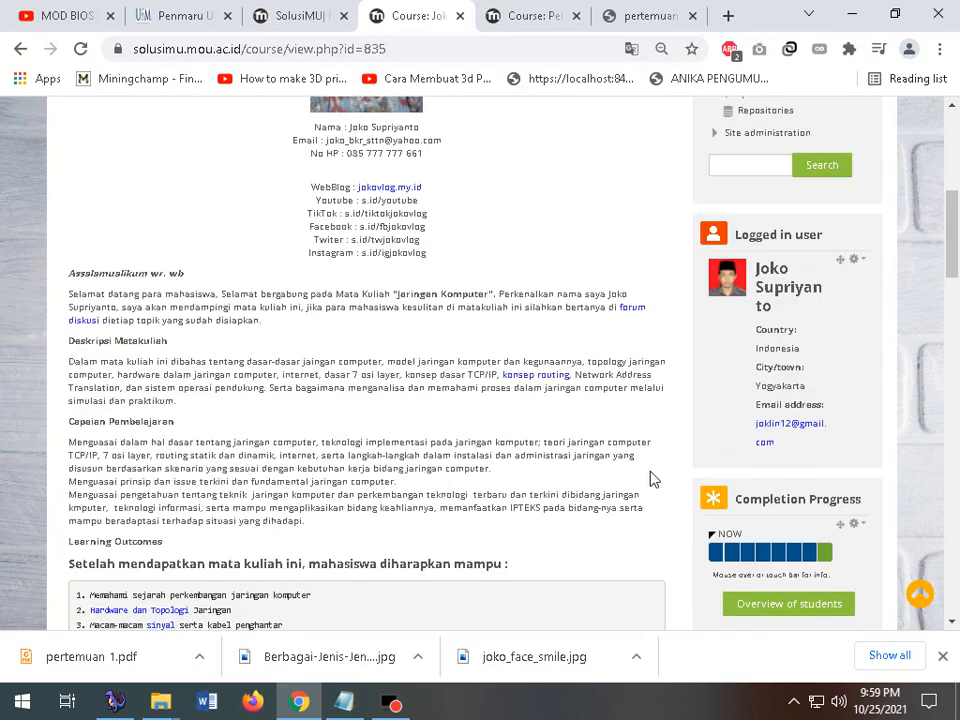
pyautogui.scroll(3, 651, 472)
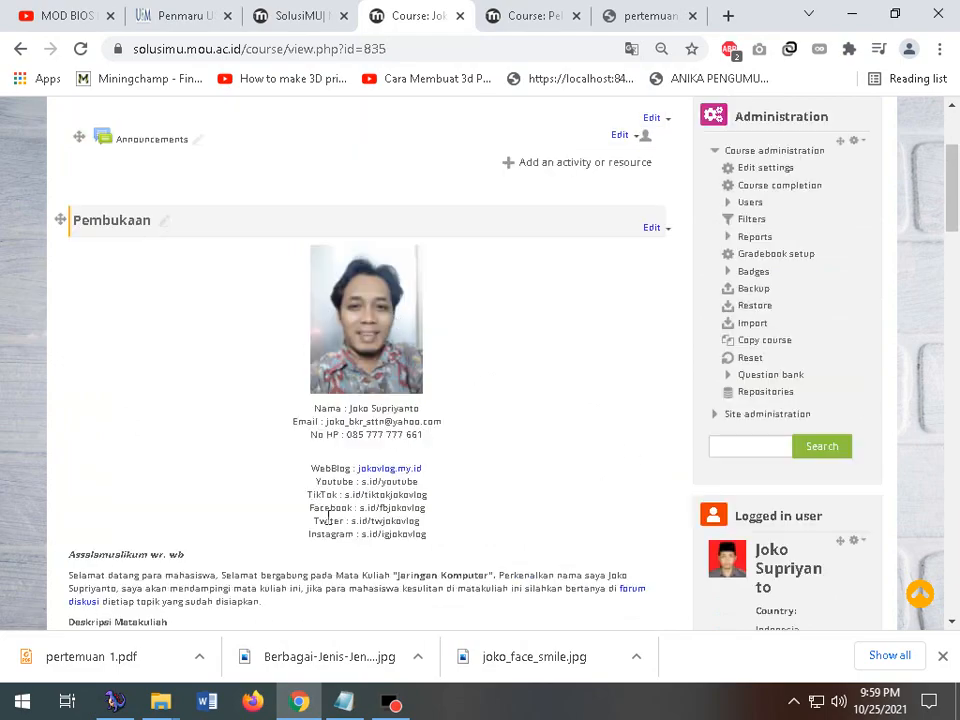
pyautogui.scroll(-15, 326, 517)
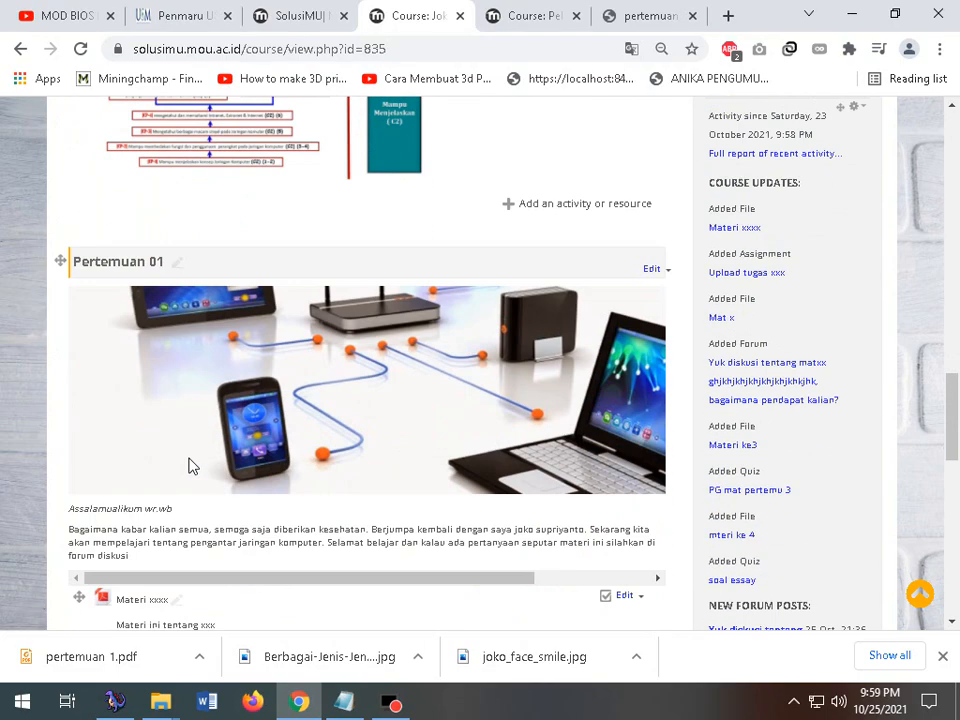
pyautogui.scroll(-6, 193, 466)
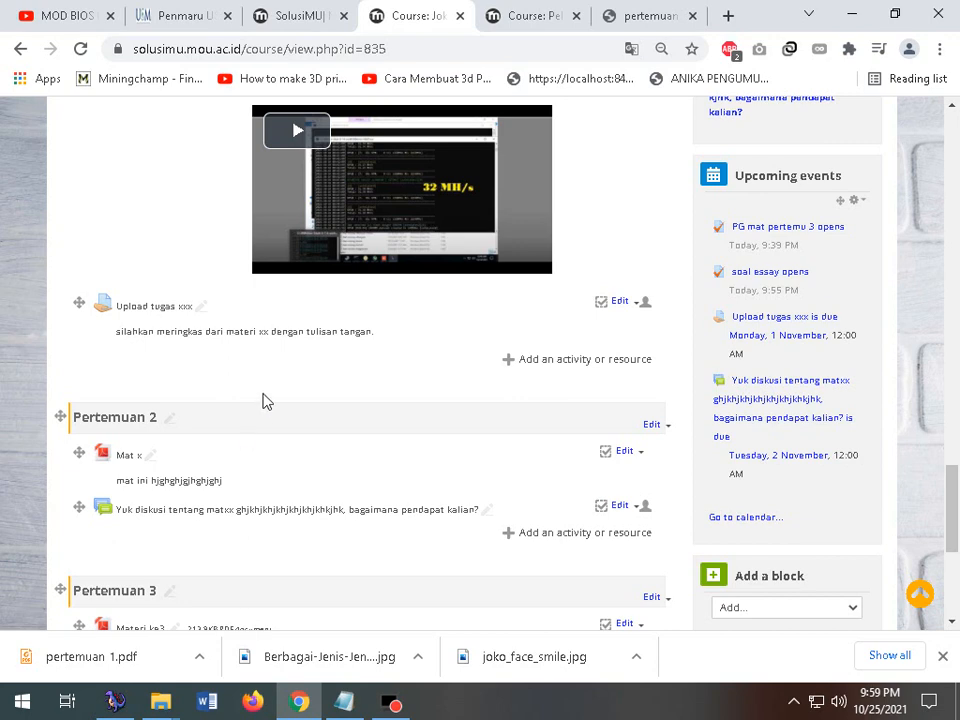
pyautogui.scroll(-3, 279, 405)
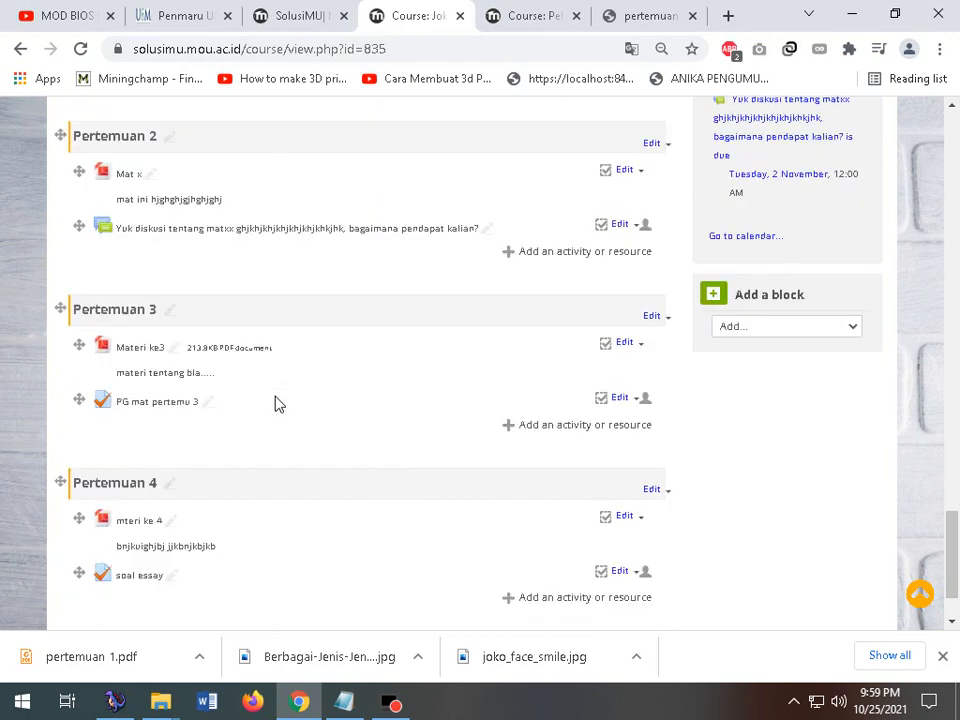
pyautogui.scroll(-1, 376, 433)
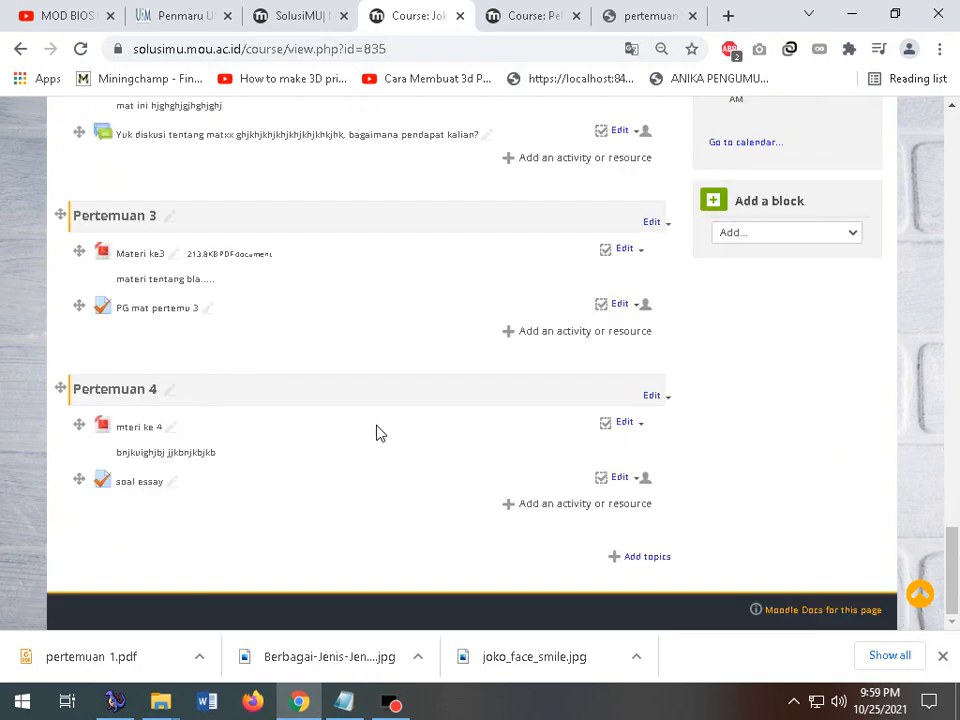
pyautogui.scroll(1, 397, 445)
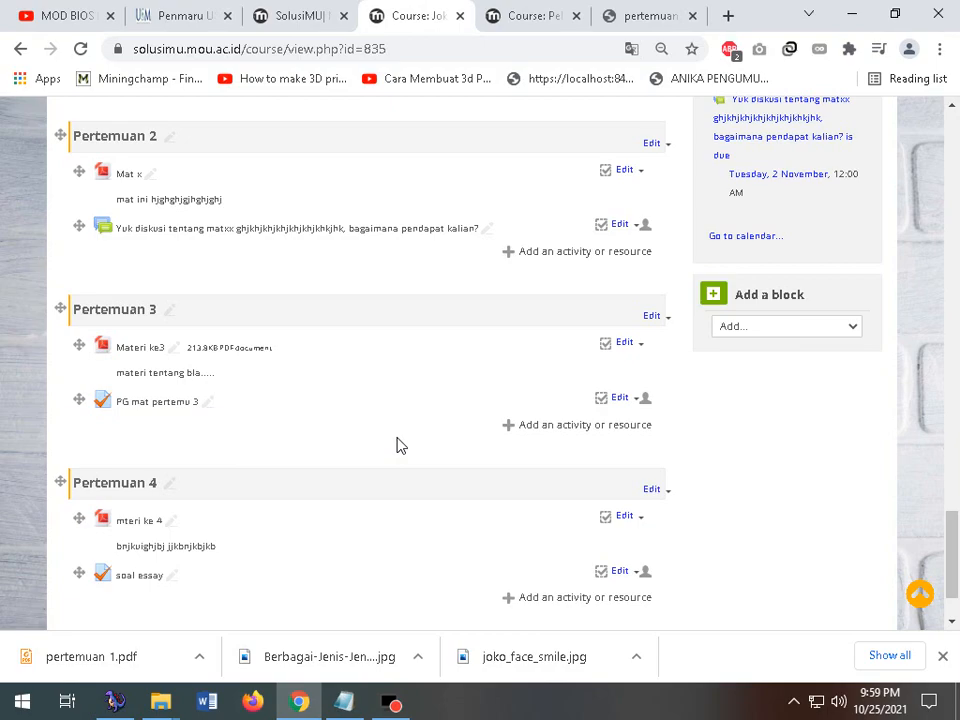
# - Review the Pembukaan section's lecturer profile, social media links, greeting and the start of Deskripsi Matakuliah
pyautogui.scroll(15, 394, 441)
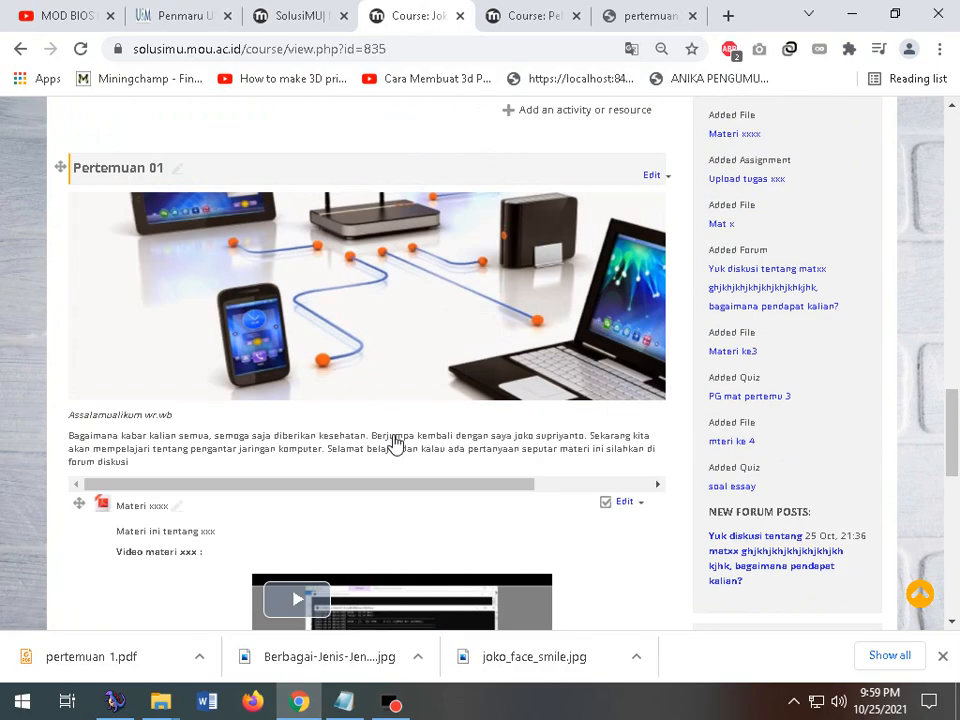
pyautogui.scroll(5, 393, 437)
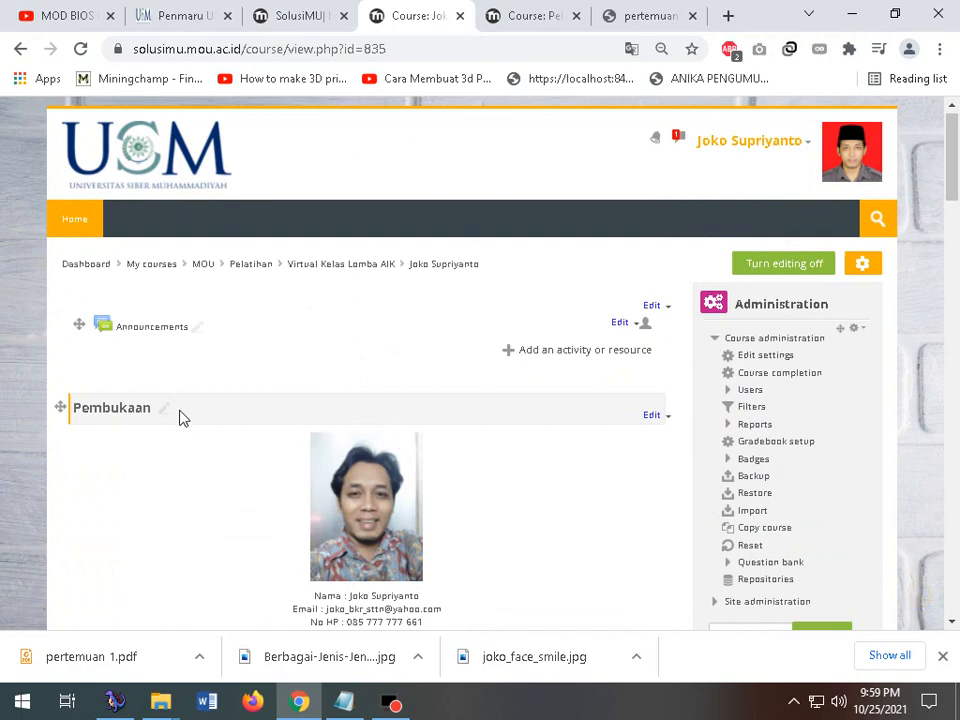
pyautogui.scroll(-2, 184, 454)
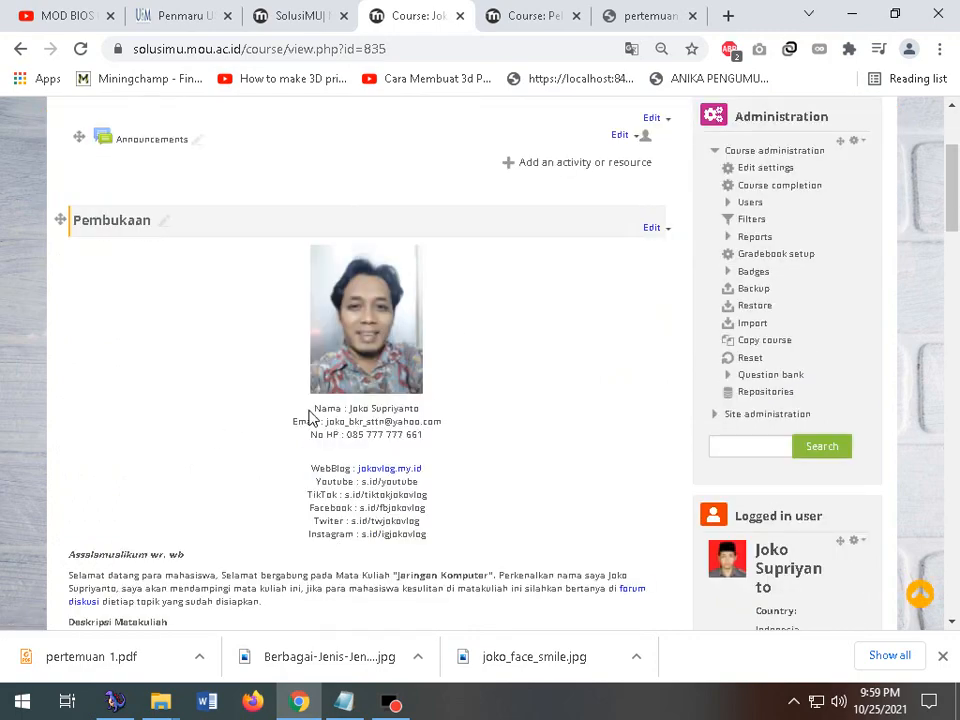
pyautogui.moveTo(309, 410); pyautogui.dragTo(463, 452)
pyautogui.scroll(-3, 462, 400)
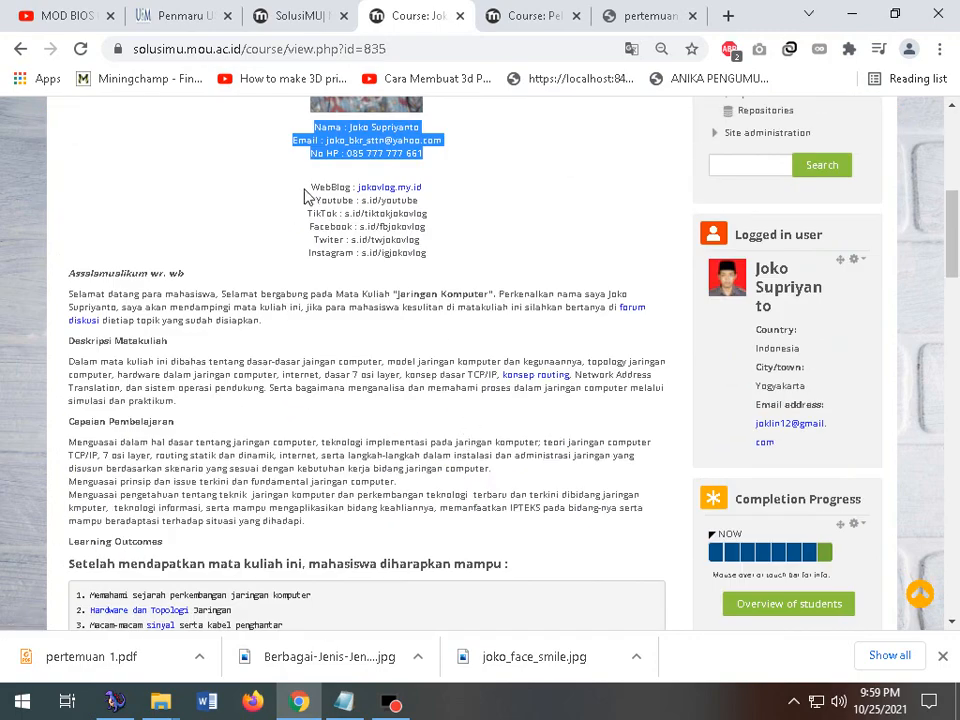
pyautogui.moveTo(304, 191); pyautogui.dragTo(463, 262)
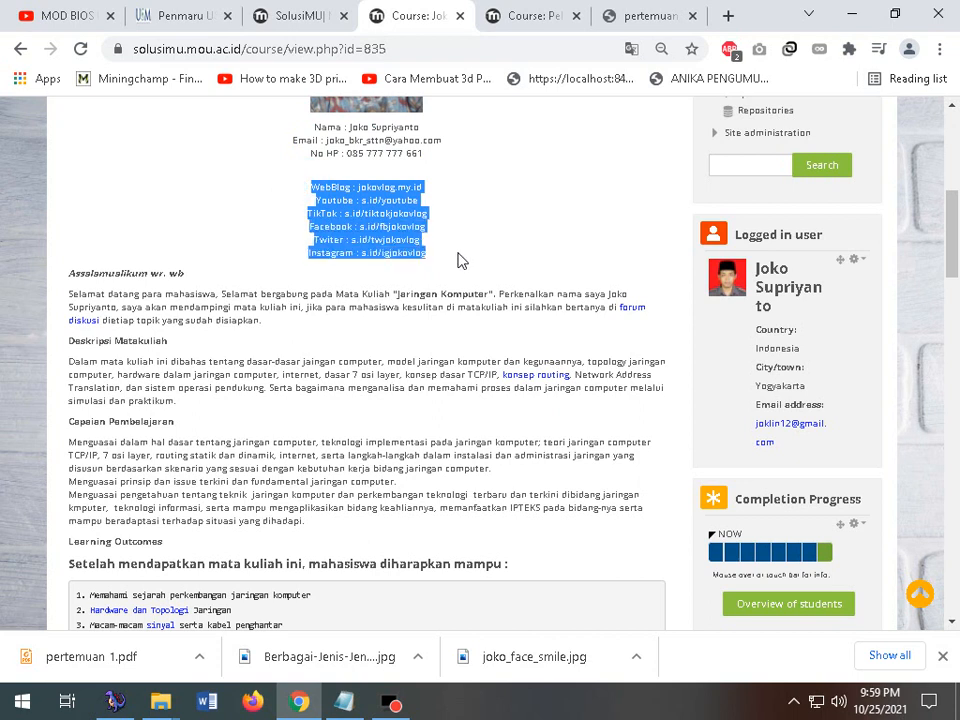
pyautogui.moveTo(68, 274); pyautogui.dragTo(378, 294)
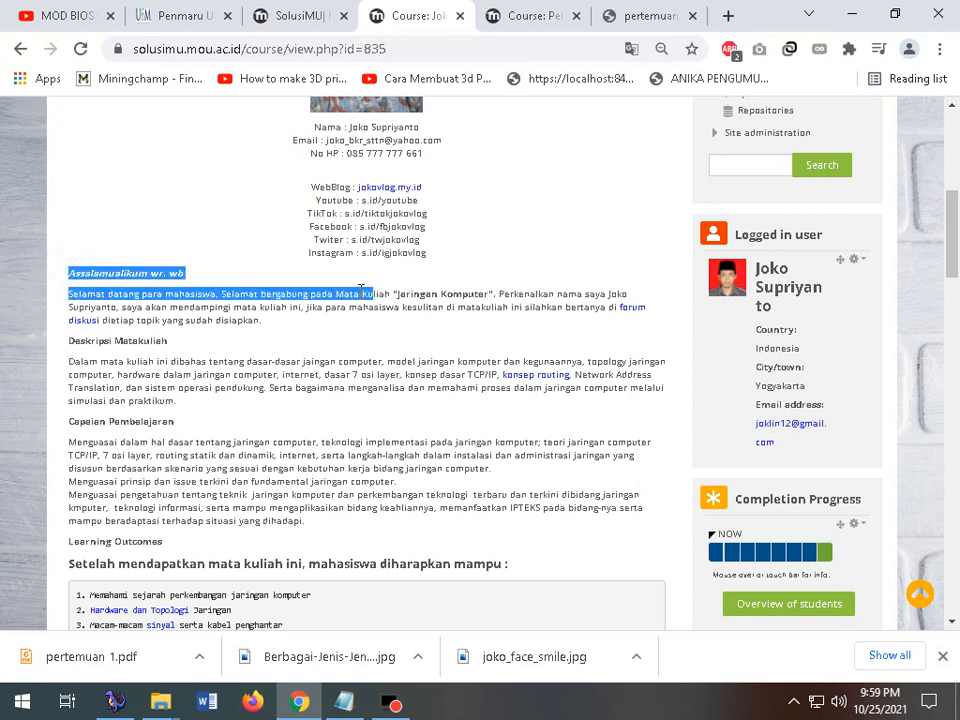
pyautogui.click(204, 272)
pyautogui.moveTo(64, 272); pyautogui.dragTo(313, 336)
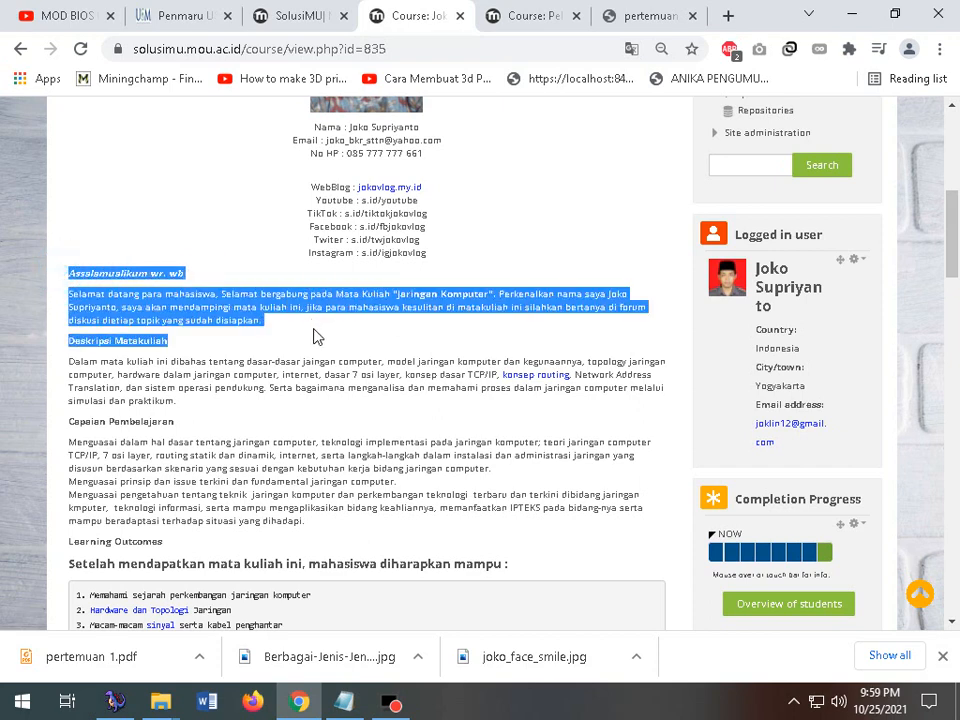
pyautogui.moveTo(62, 340); pyautogui.dragTo(233, 361)
# - Enlarge the page zoom by one level and review the Capaian Pembelajaran and Learning Outcomes texts
pyautogui.click(939, 48)
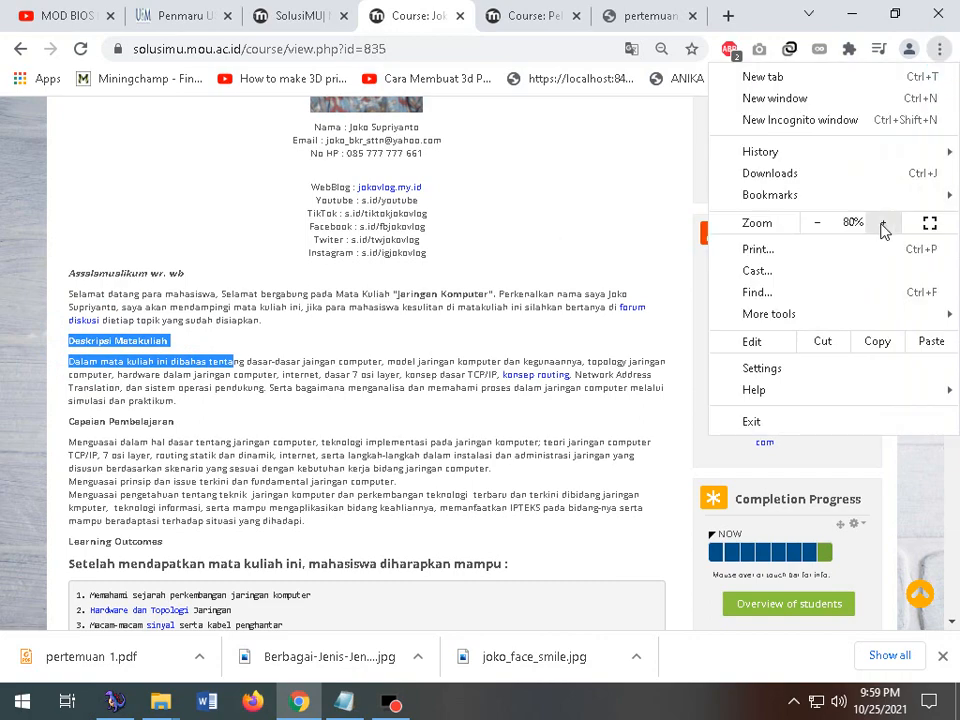
pyautogui.click(895, 222)
pyautogui.click(476, 364)
pyautogui.scroll(-3, 245, 253)
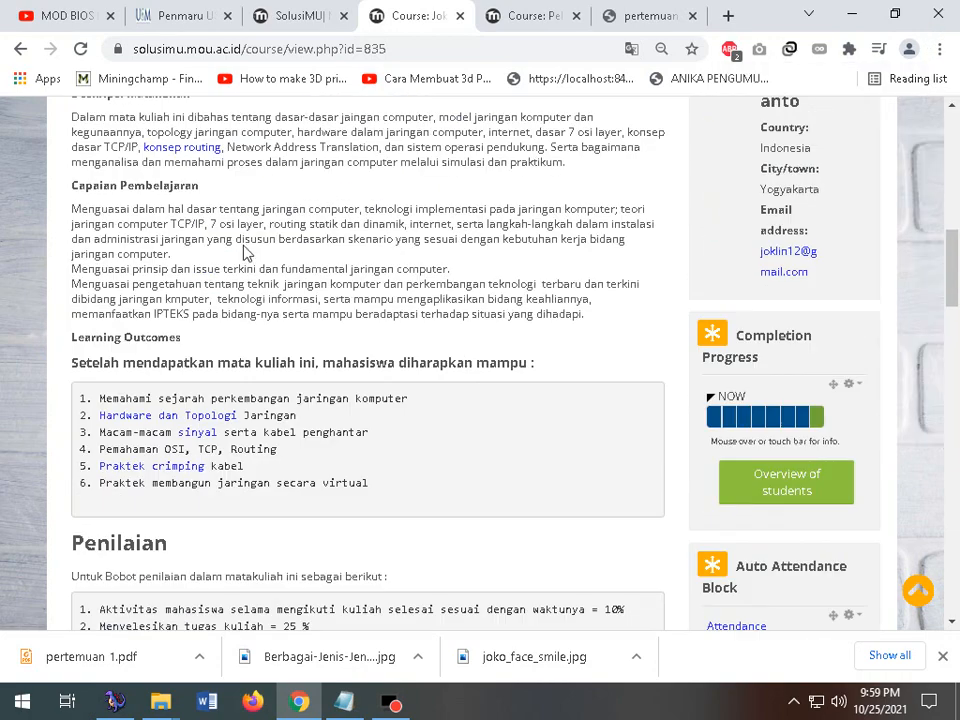
pyautogui.moveTo(72, 185); pyautogui.dragTo(333, 281)
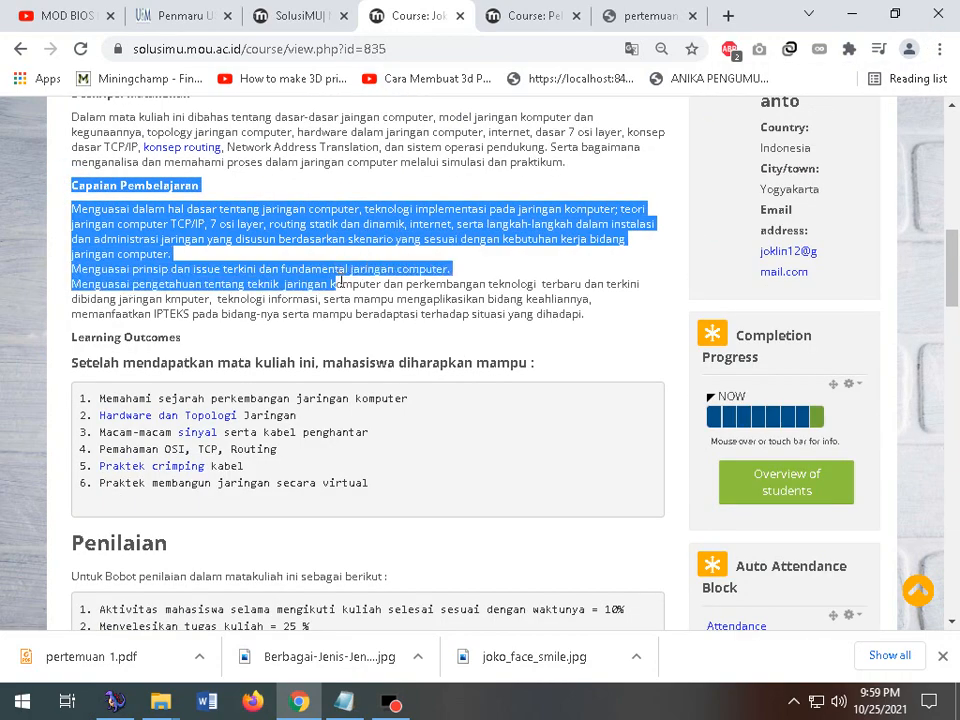
pyautogui.scroll(-2, 392, 293)
pyautogui.moveTo(73, 150); pyautogui.dragTo(573, 232)
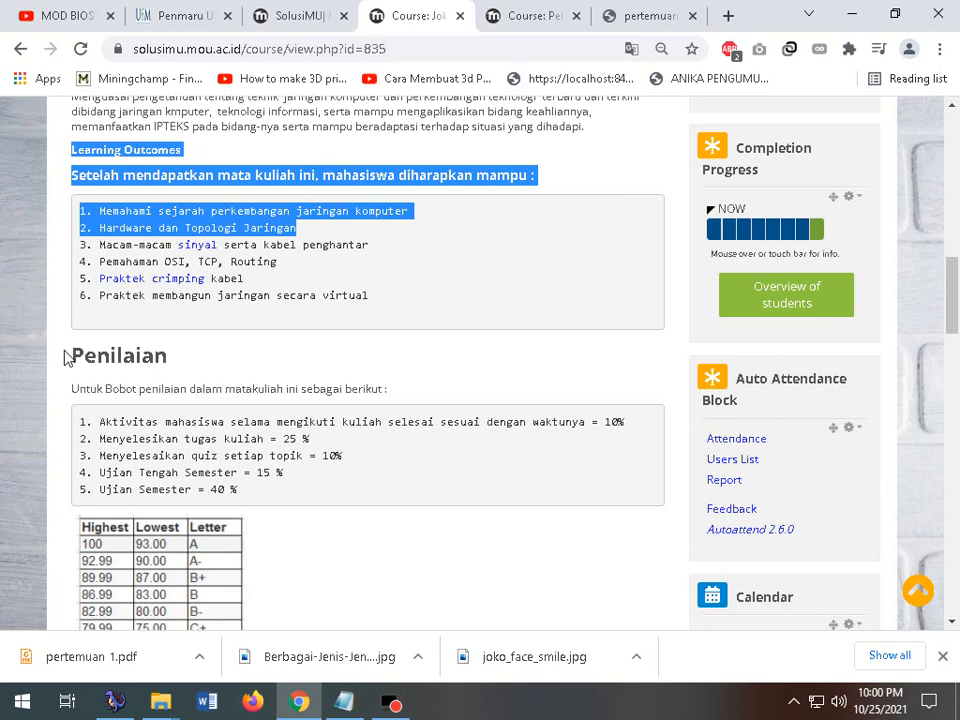
# - Examine the Penilaian part, going through the assessment weights for activity, assignments, quizzes, midterm and final exam
pyautogui.moveTo(66, 358); pyautogui.dragTo(268, 421)
pyautogui.scroll(-2, 352, 322)
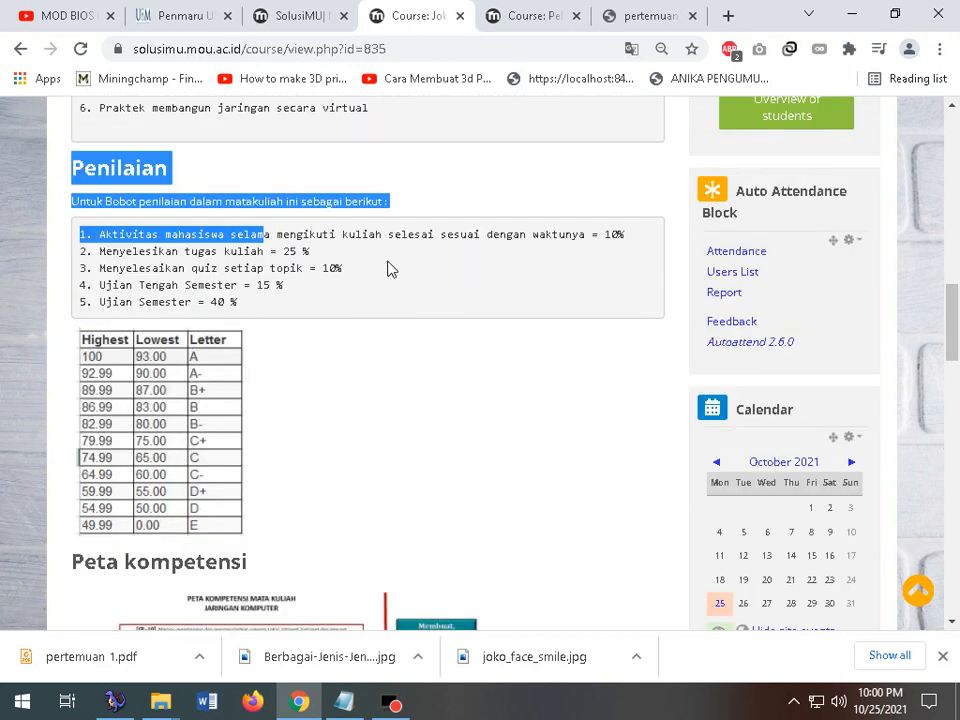
pyautogui.click(306, 236)
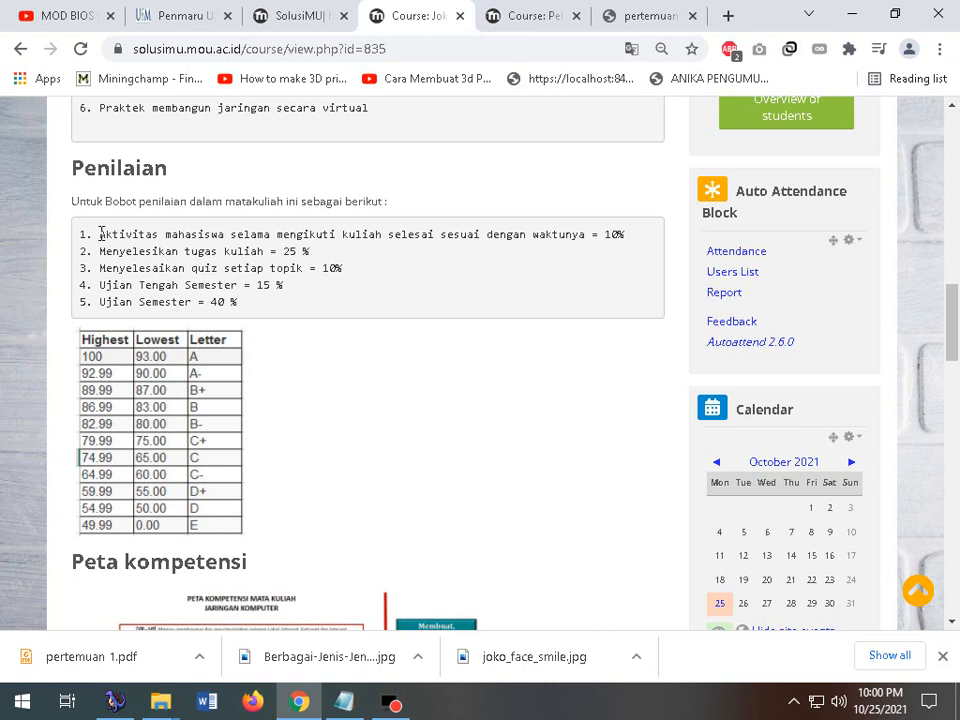
pyautogui.moveTo(100, 233); pyautogui.dragTo(410, 237)
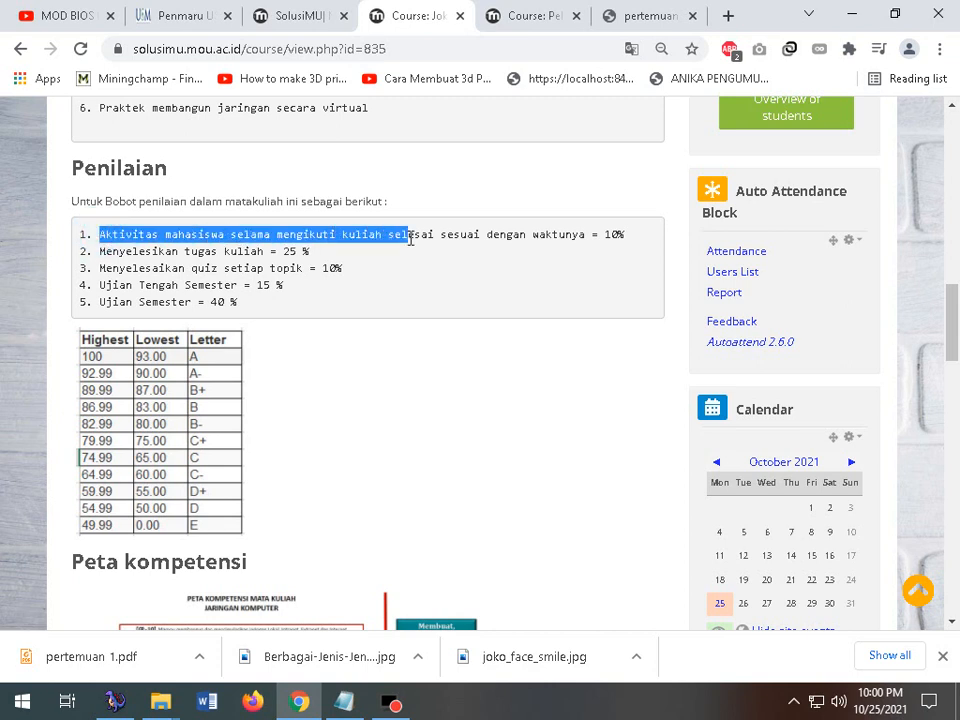
pyautogui.click(378, 235)
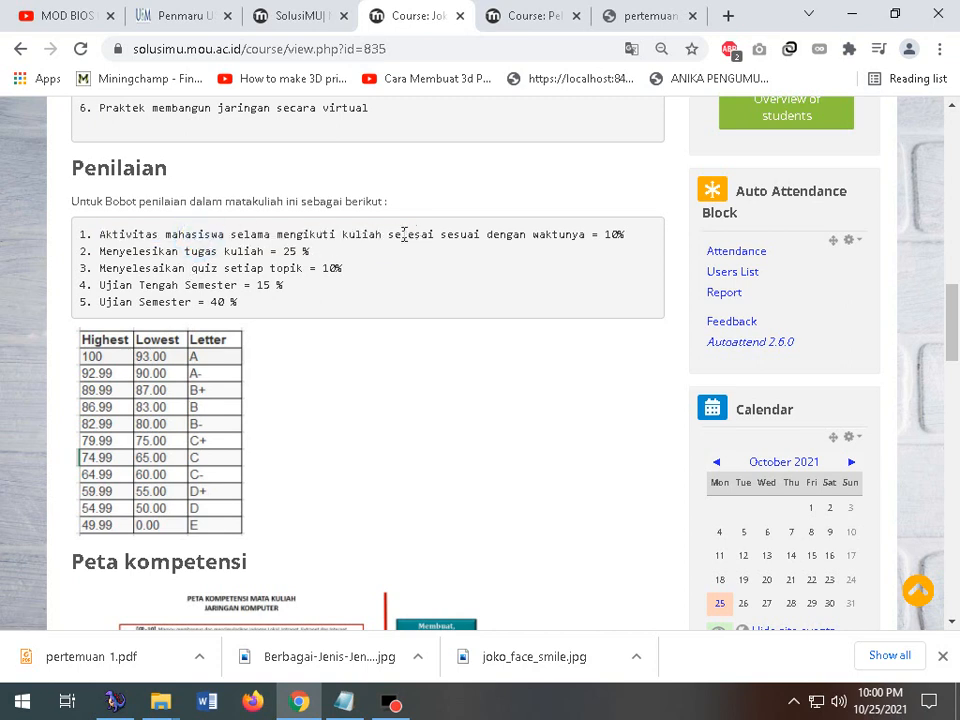
pyautogui.moveTo(396, 233); pyautogui.dragTo(652, 240)
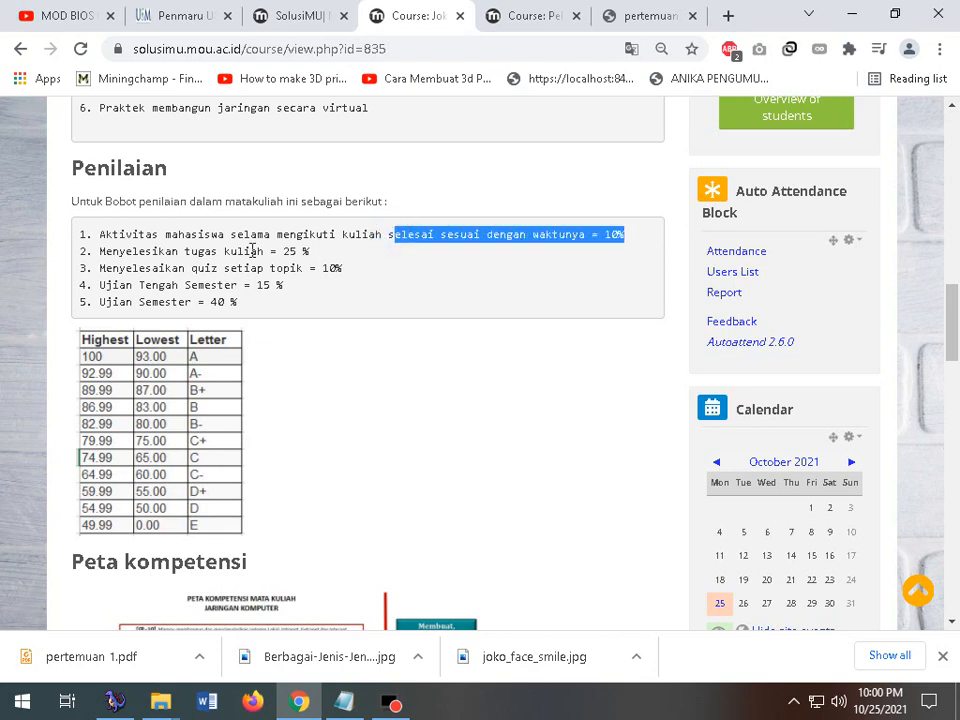
pyautogui.moveTo(252, 251); pyautogui.dragTo(347, 271)
pyautogui.moveTo(239, 286); pyautogui.dragTo(290, 288)
pyautogui.moveTo(187, 301); pyautogui.dragTo(276, 309)
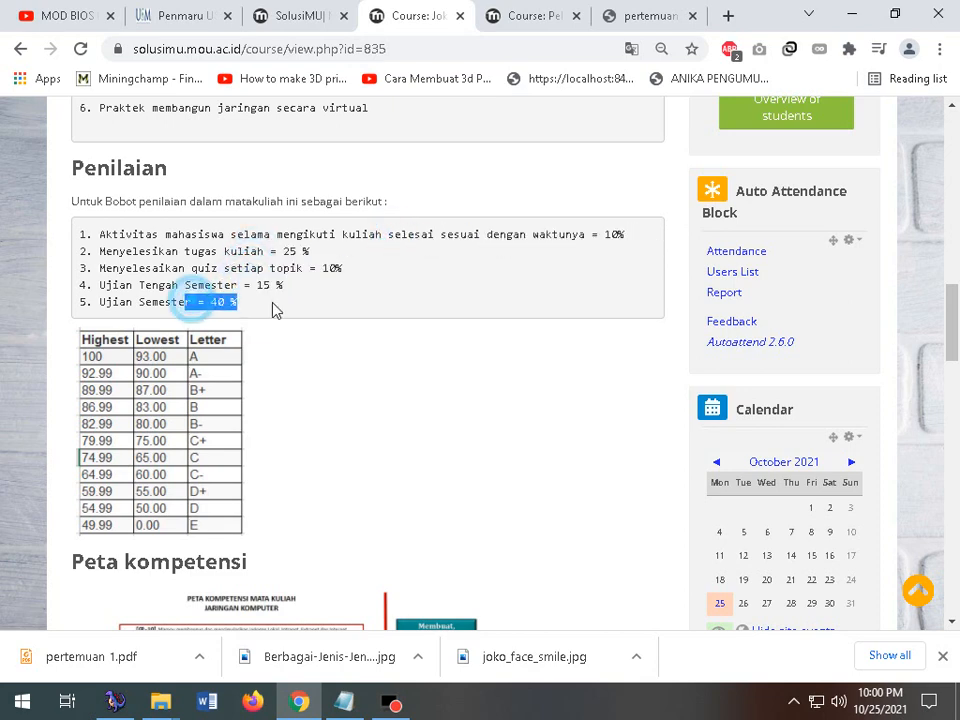
# - Look over the letter-grade table and the Peta kompetensi diagram at the end of the Pembukaan section
pyautogui.scroll(-3, 396, 317)
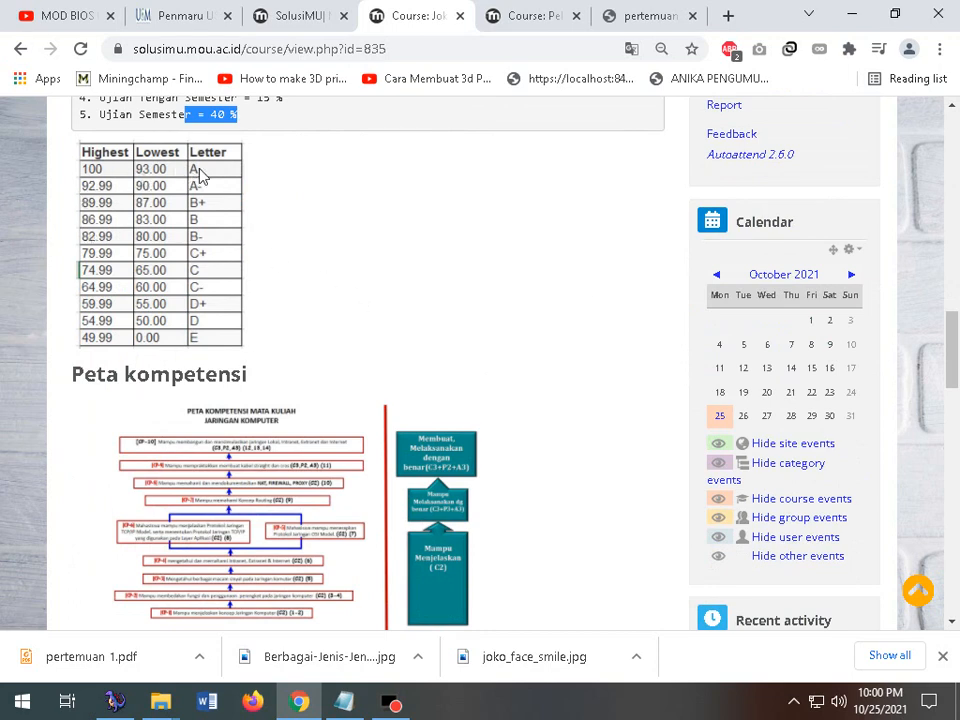
pyautogui.scroll(-1, 268, 404)
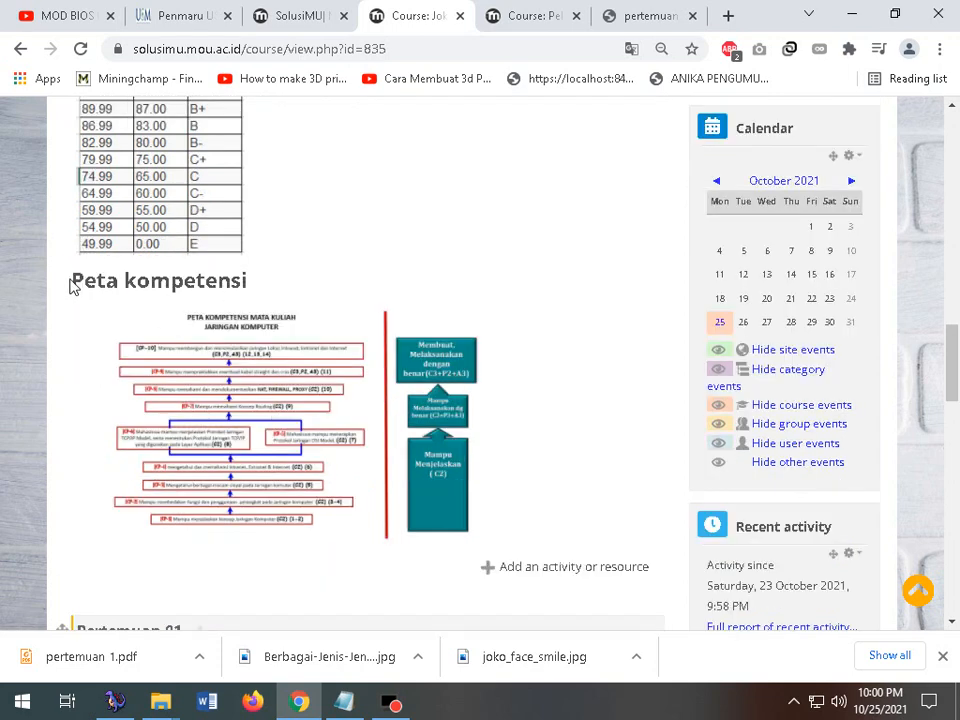
pyautogui.scroll(-2, 353, 352)
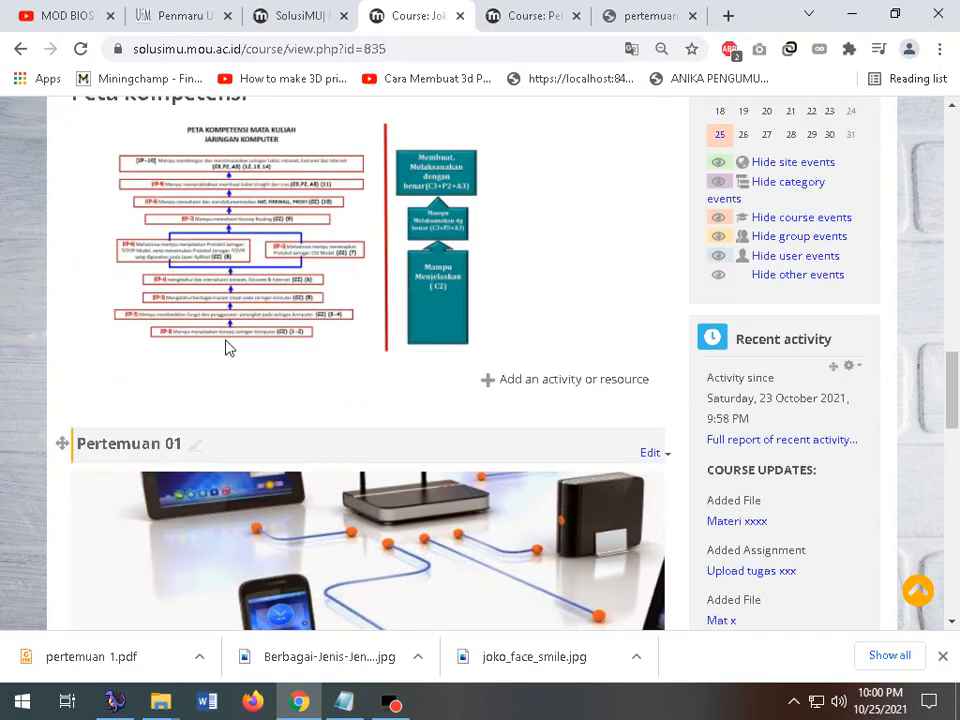
pyautogui.scroll(1, 243, 257)
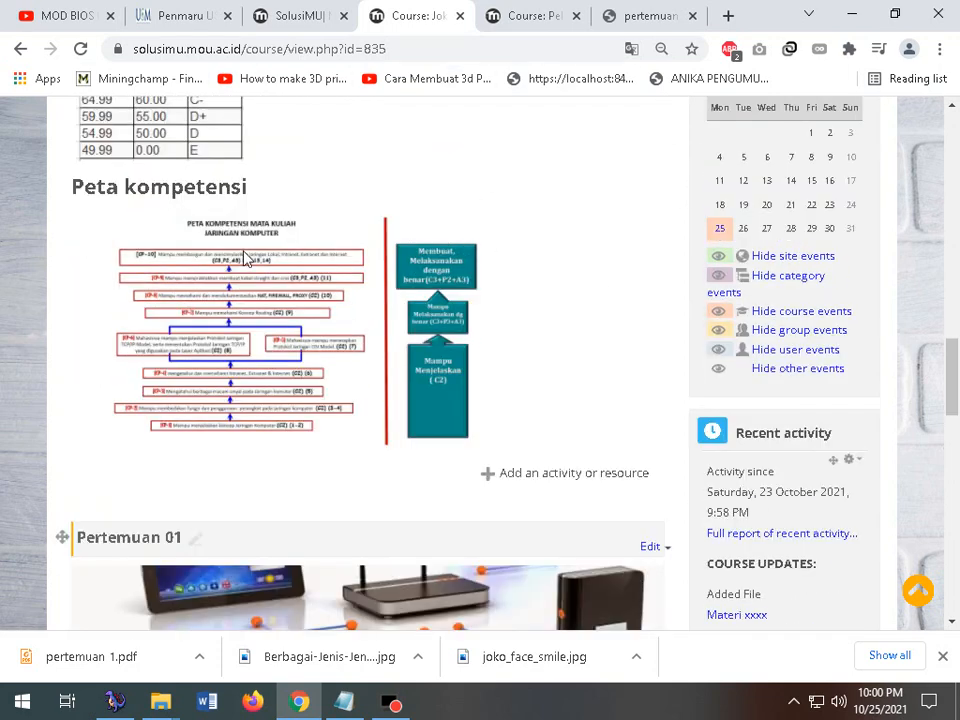
# - Copy the greeting text under the Pertemuan 01 picture, from "Assalamualikum wr.wb" to "forum diskusi"
pyautogui.scroll(-4, 506, 373)
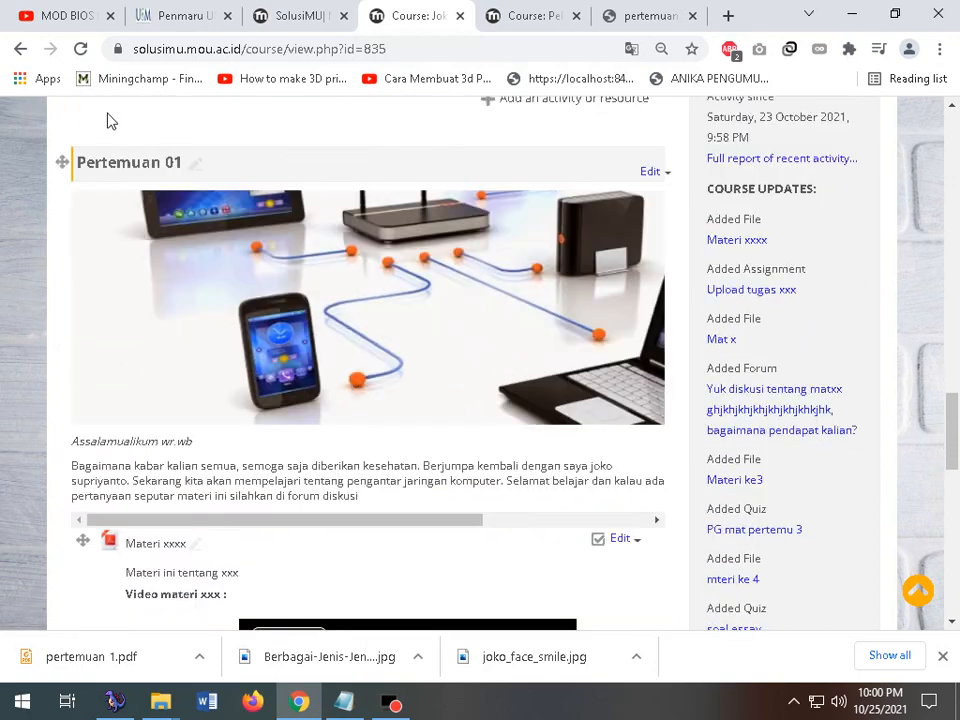
pyautogui.scroll(-2, 670, 204)
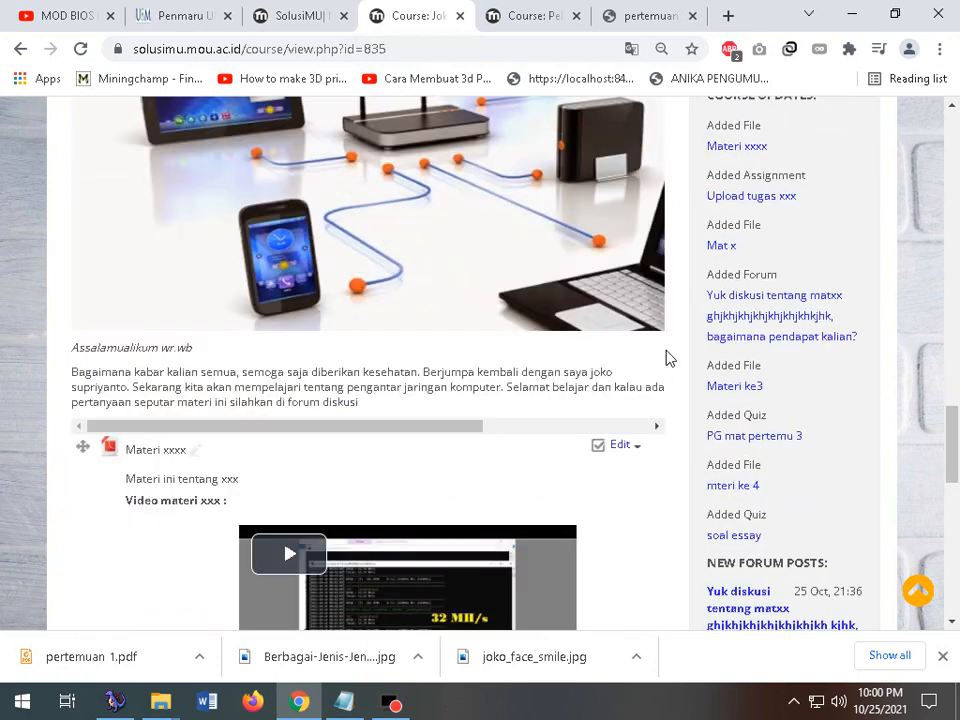
pyautogui.moveTo(393, 310); pyautogui.dragTo(60, 257)
pyautogui.hotkey('ctrl', 'c')
pyautogui.rightClick(118, 251)
pyautogui.click(145, 258)
# - Paste the copied greeting into the summary of the Pertemuan 2 topic and save the changes
pyautogui.scroll(-4, 411, 394)
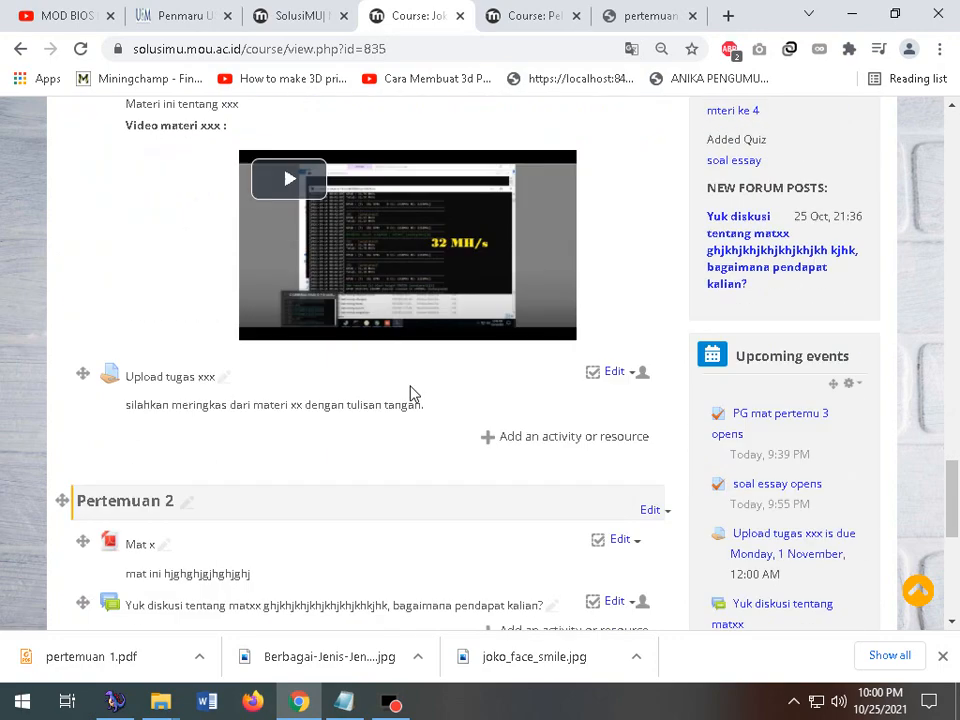
pyautogui.click(658, 416)
pyautogui.click(662, 442)
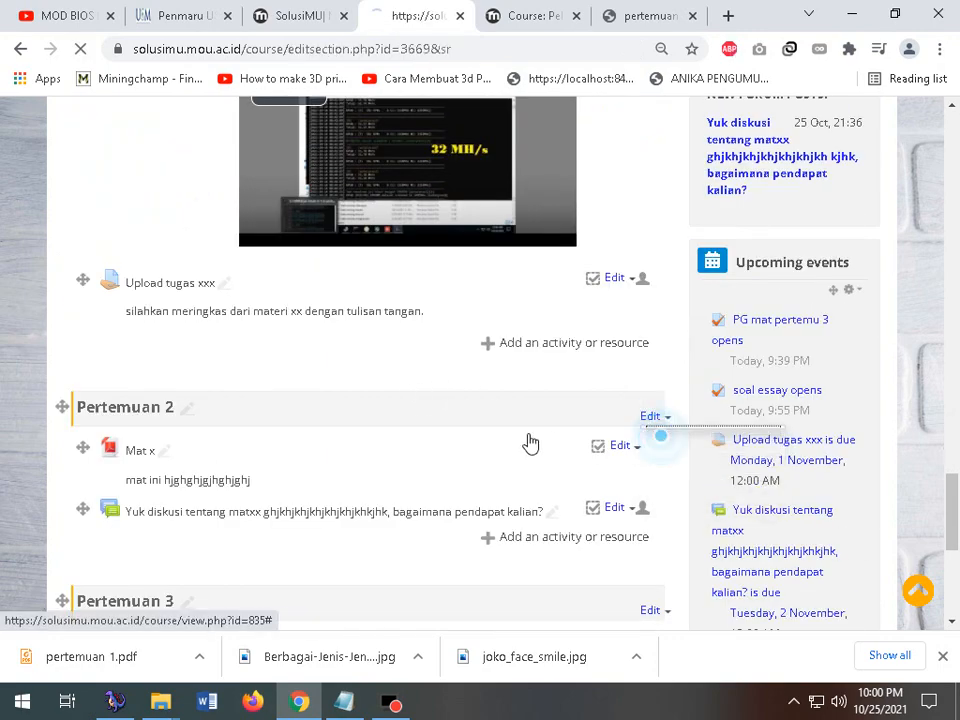
pyautogui.scroll(-3, 525, 437)
pyautogui.click(247, 418)
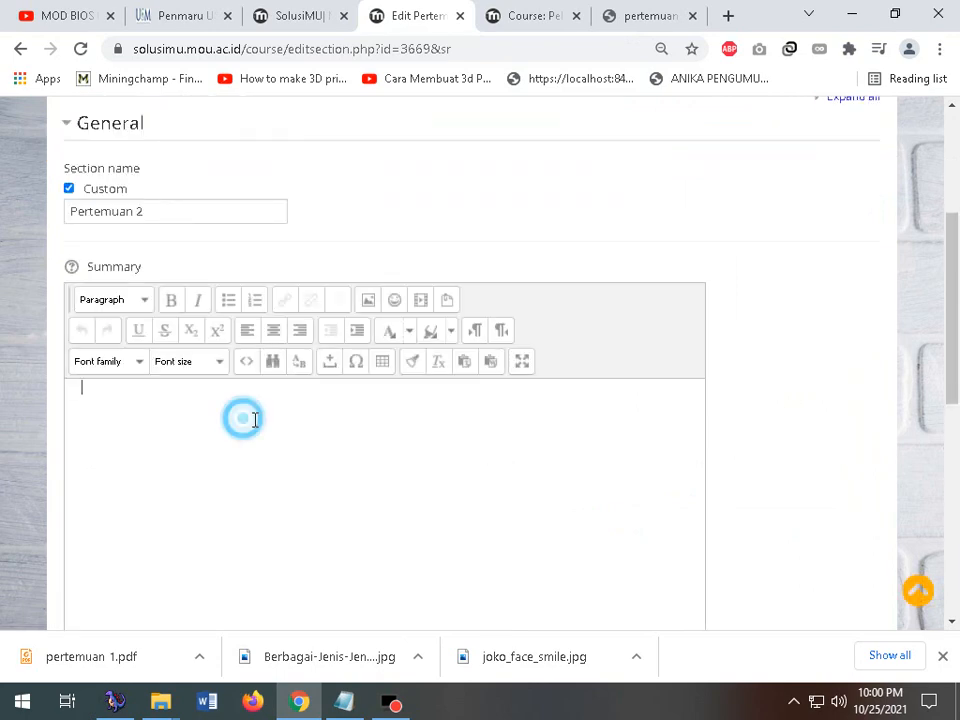
pyautogui.hotkey('ctrl', 'v')
pyautogui.scroll(-5, 250, 450)
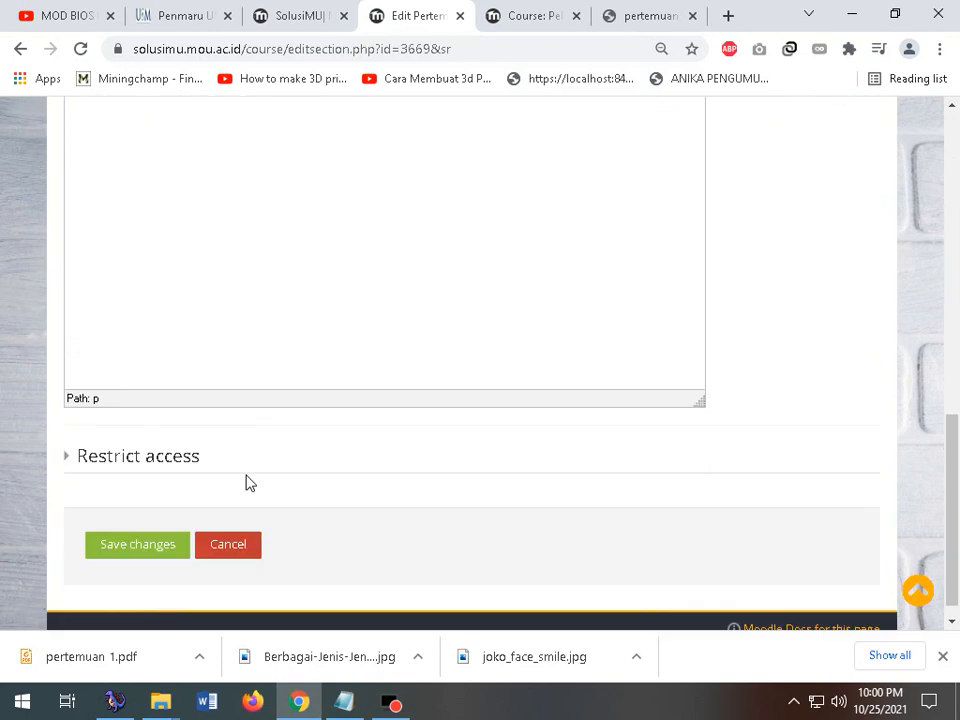
pyautogui.click(167, 554)
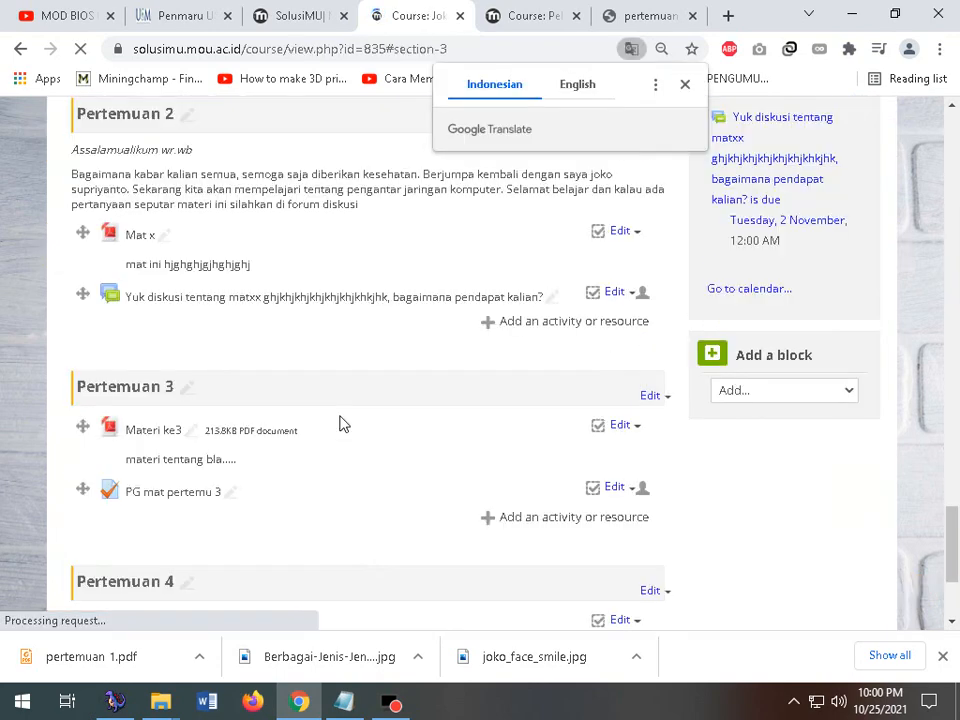
# - Add the same copied greeting as the summary of the Pertemuan 3 topic and save it
pyautogui.click(655, 208)
pyautogui.click(662, 229)
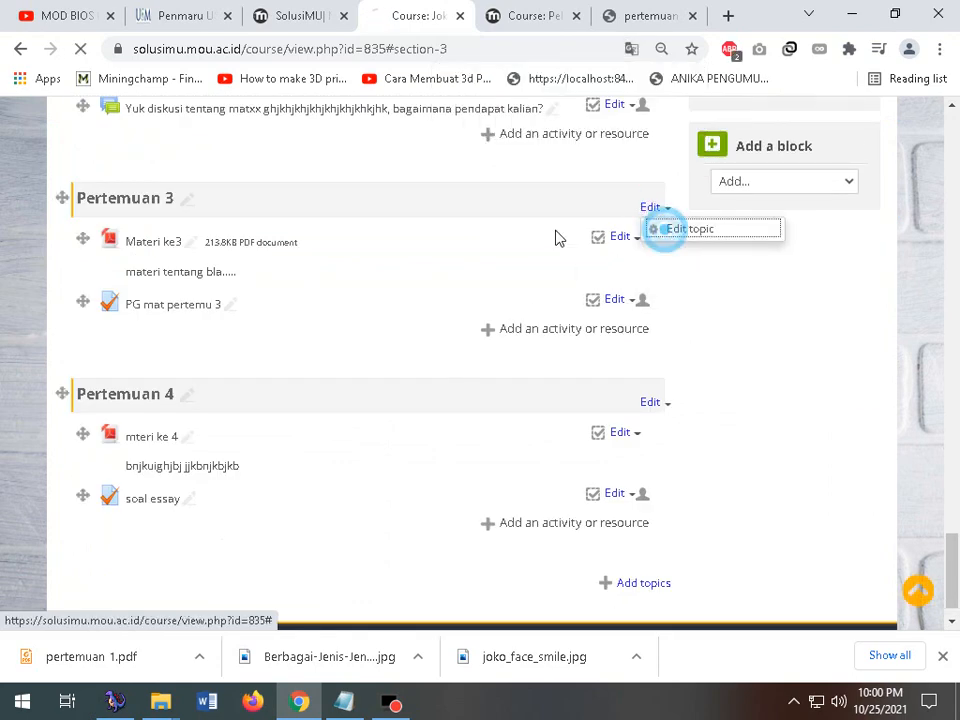
pyautogui.scroll(-2, 239, 476)
pyautogui.click(236, 495)
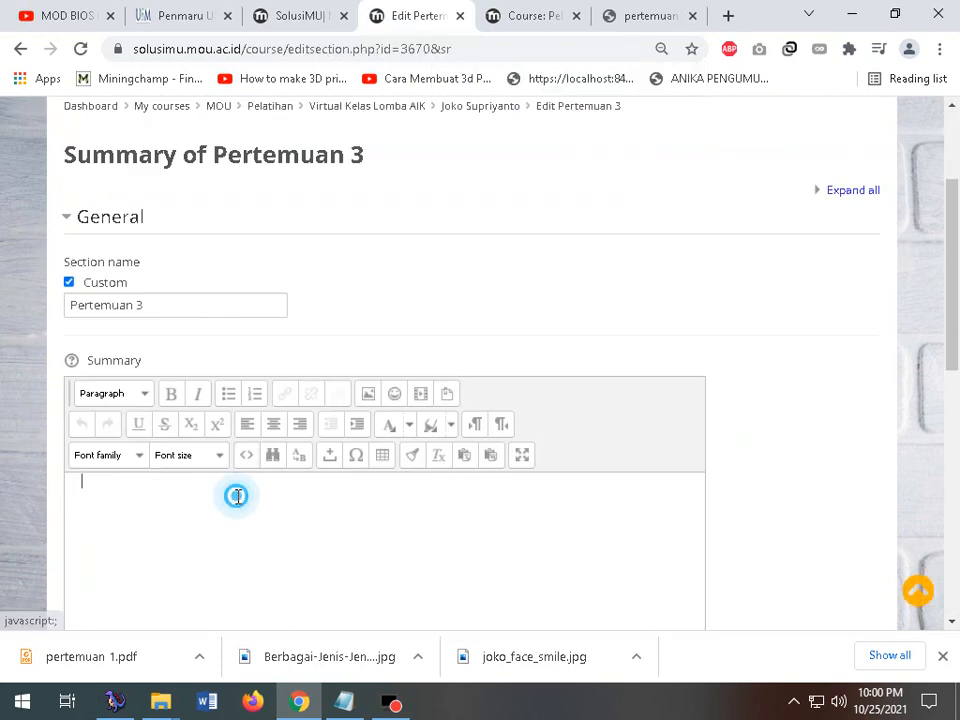
pyautogui.hotkey('ctrl', 'v')
pyautogui.scroll(-10, 274, 422)
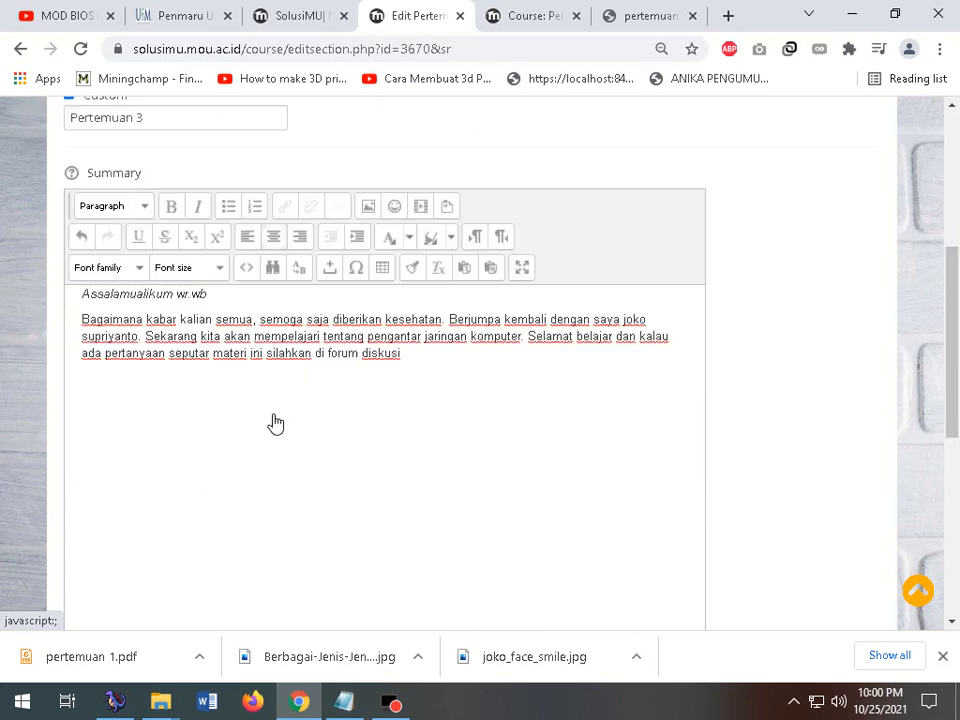
pyautogui.click(140, 521)
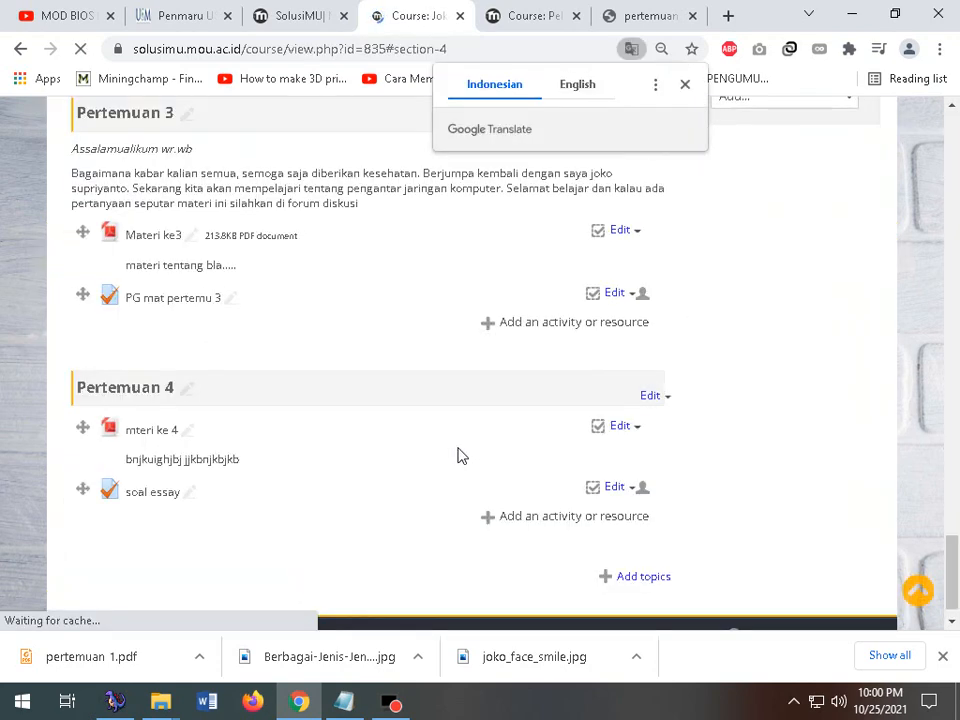
# - Paste the copied greeting into the summary of the Pertemuan 4 topic and save the changes
pyautogui.click(652, 394)
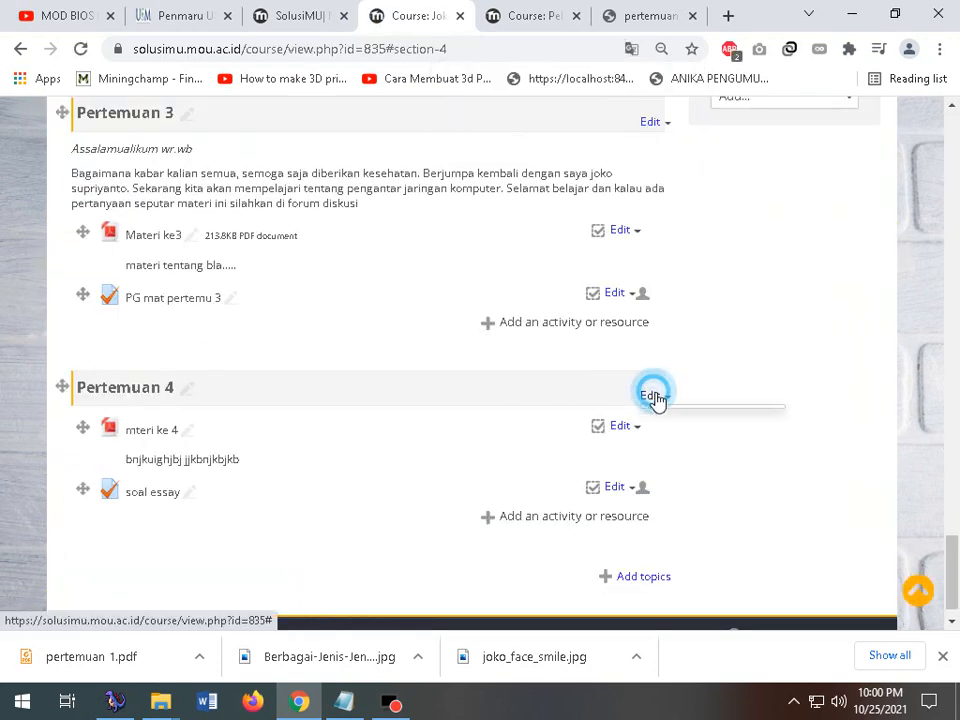
pyautogui.click(658, 415)
pyautogui.scroll(-4, 246, 413)
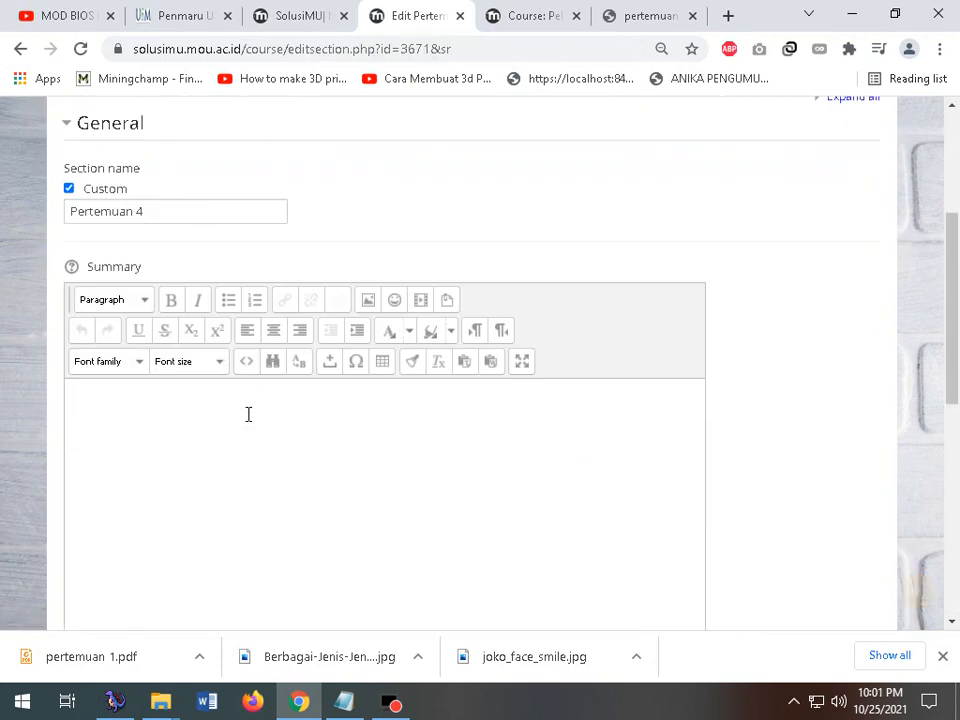
pyautogui.click(256, 362)
pyautogui.hotkey('ctrl', 'v')
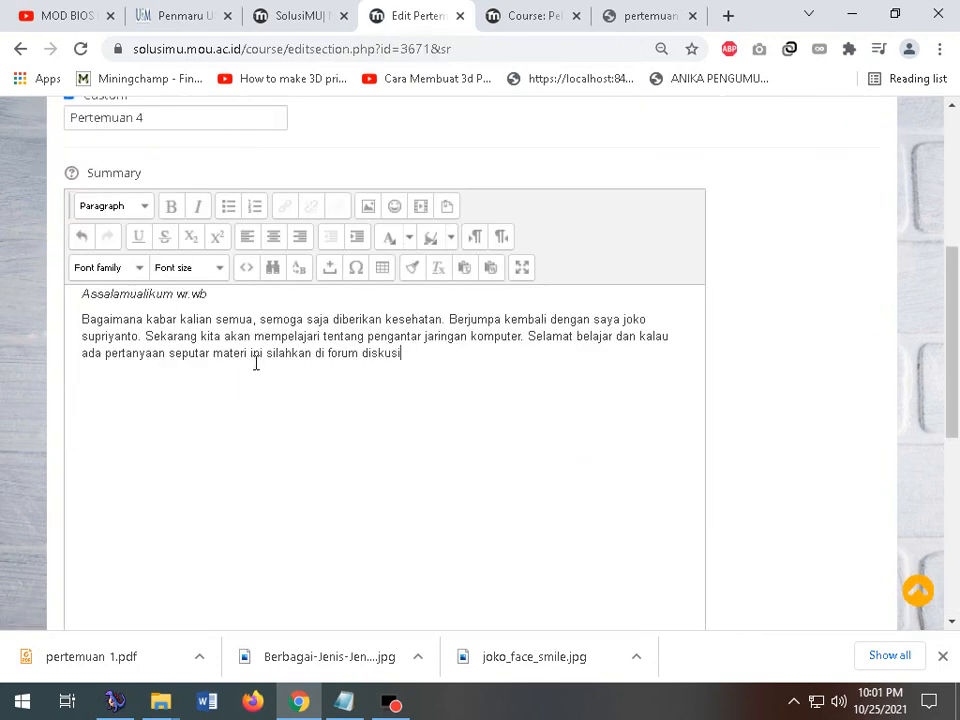
pyautogui.scroll(-8, 266, 405)
pyautogui.click(149, 525)
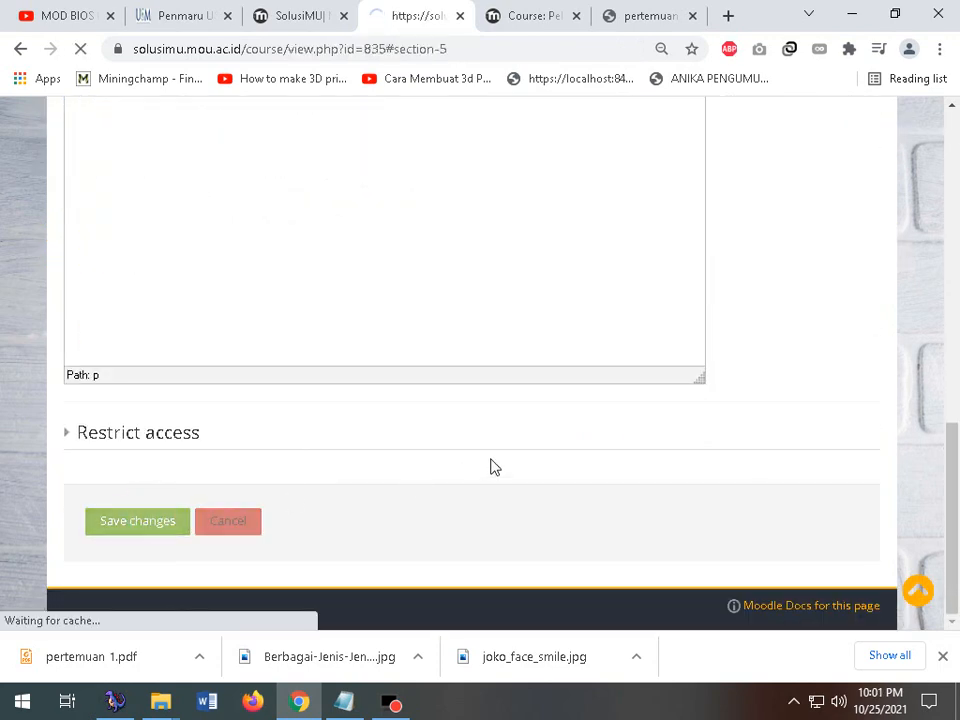
# - Review the Pertemuan 01 topic's greeting, the Materi xxxx file with its video, and the Upload tugas xxx assignment
pyautogui.scroll(10, 491, 467)
pyautogui.scroll(6, 491, 466)
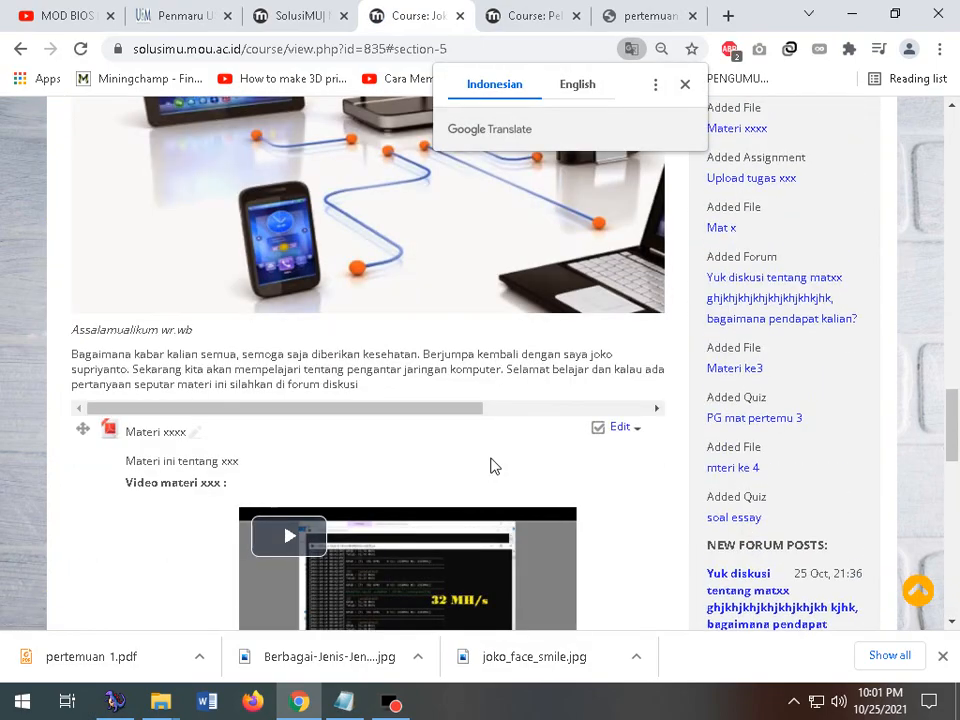
pyautogui.scroll(-6, 572, 540)
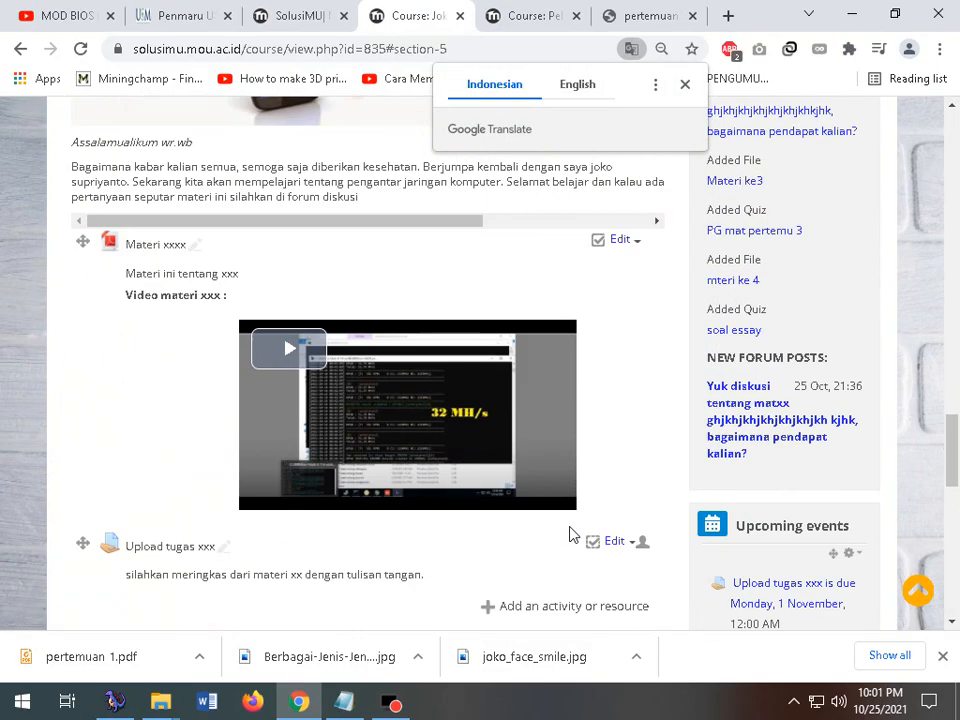
pyautogui.scroll(4, 435, 371)
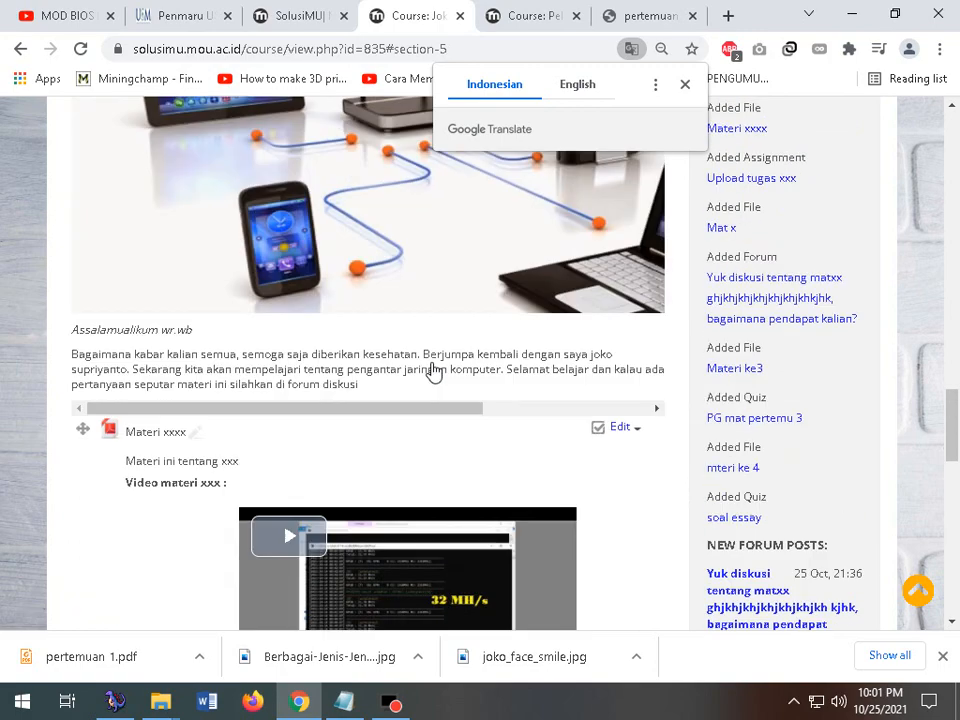
pyautogui.scroll(5, 130, 350)
pyautogui.scroll(-5, 150, 395)
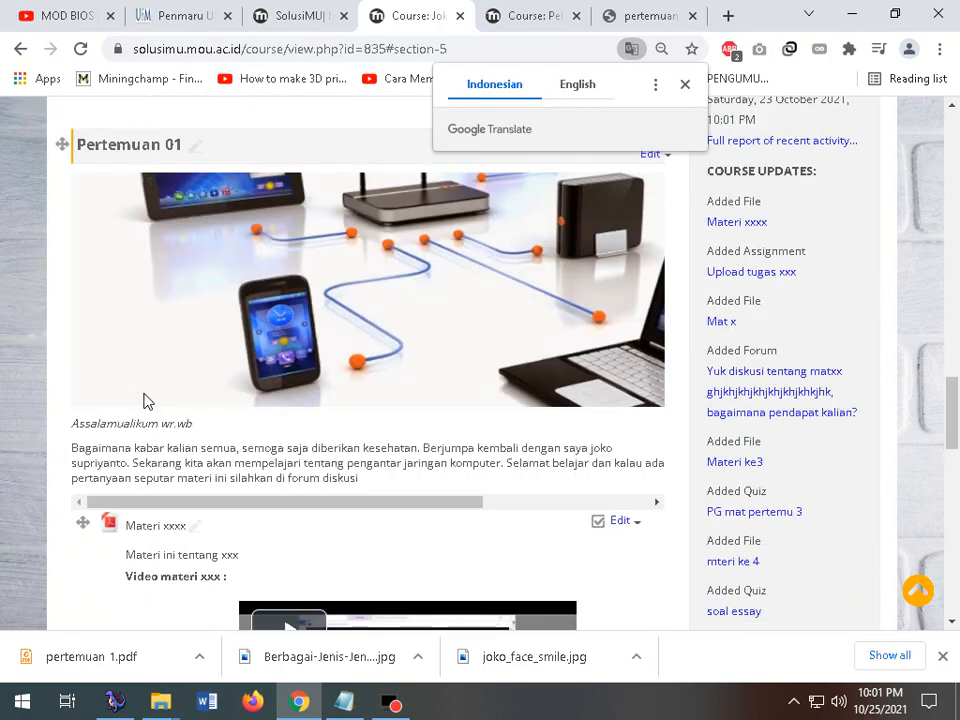
pyautogui.moveTo(248, 337); pyautogui.dragTo(86, 338)
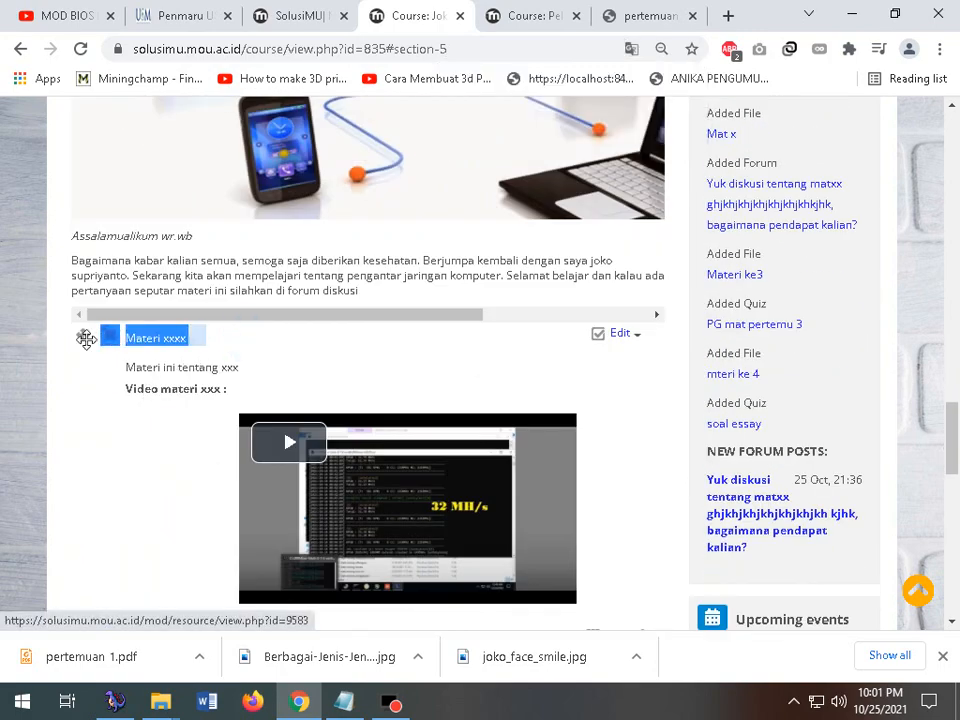
pyautogui.scroll(-4, 90, 401)
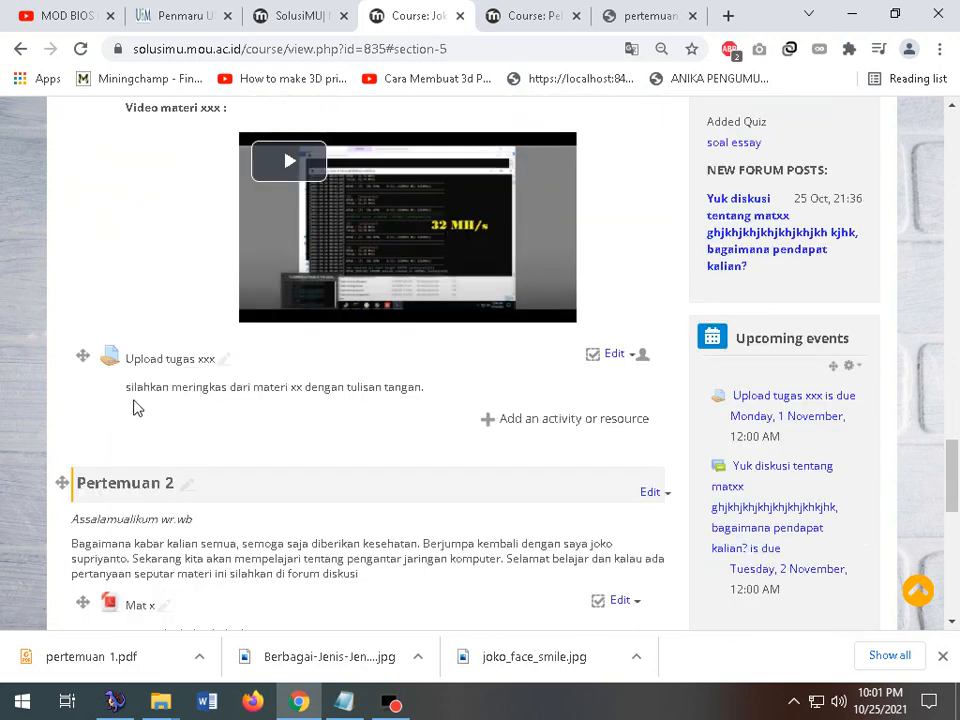
pyautogui.moveTo(335, 372); pyautogui.dragTo(79, 381)
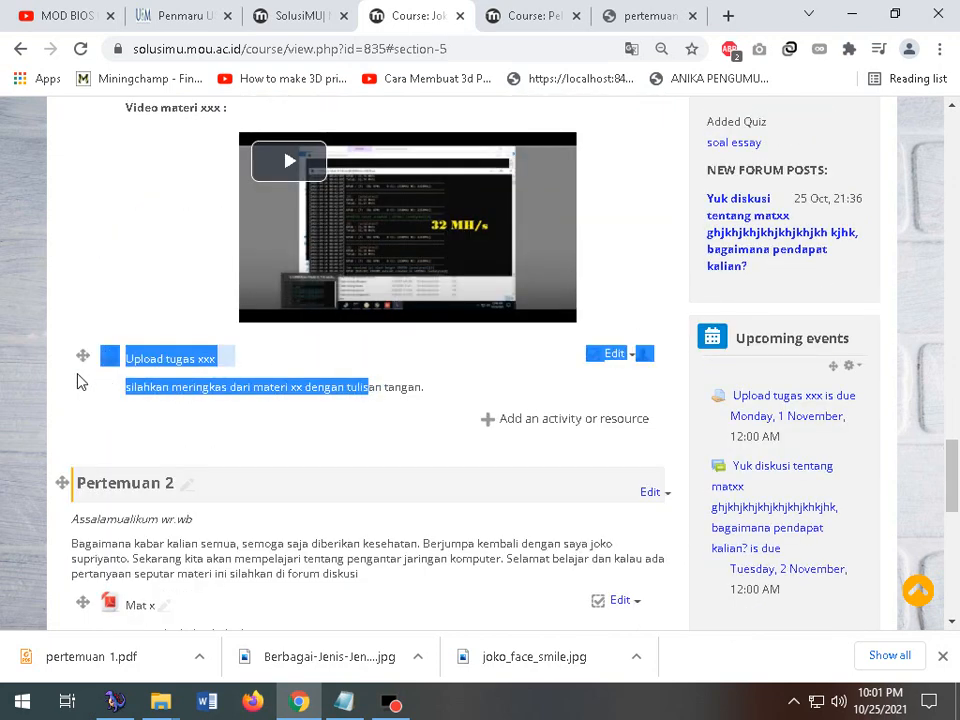
pyautogui.scroll(-1, 120, 400)
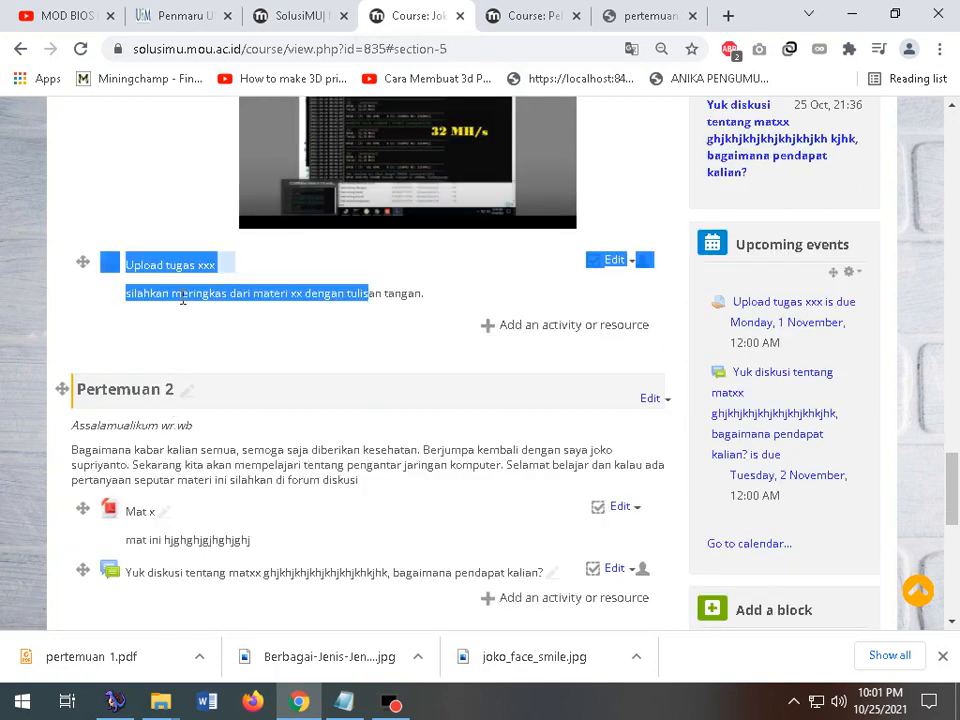
# - Look over the discussion forum in Pertemuan 2, the PG mat pertemu 3 quiz in Pertemuan 3 and the soal essay quiz in Pertemuan 4
pyautogui.scroll(-2, 190, 340)
pyautogui.click(194, 429)
pyautogui.moveTo(566, 383); pyautogui.dragTo(99, 399)
pyautogui.scroll(-3, 166, 460)
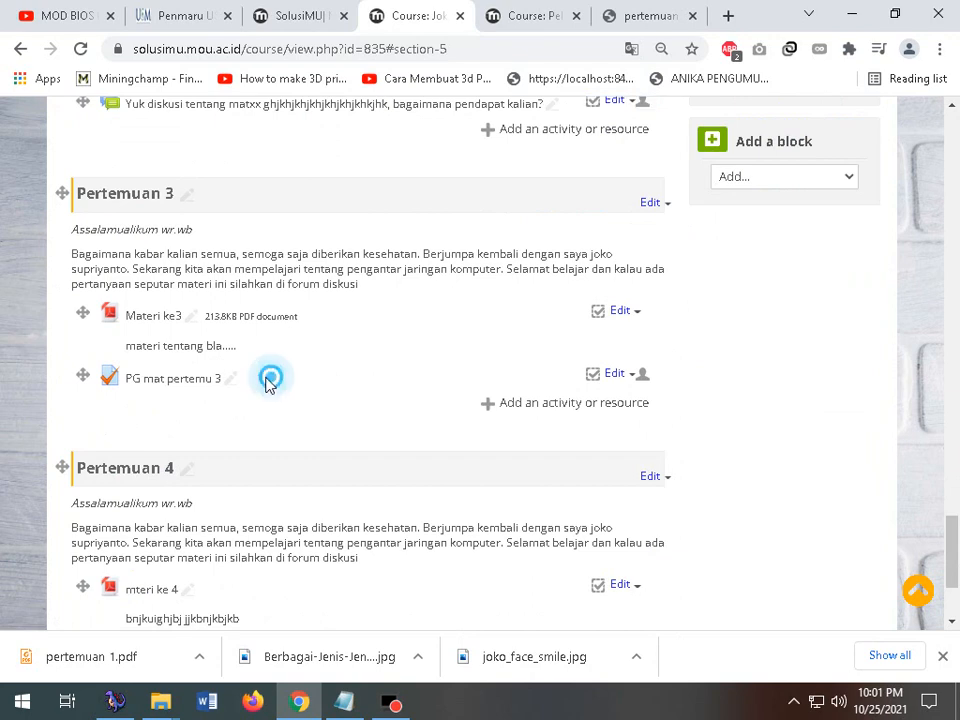
pyautogui.moveTo(268, 377); pyautogui.dragTo(99, 382)
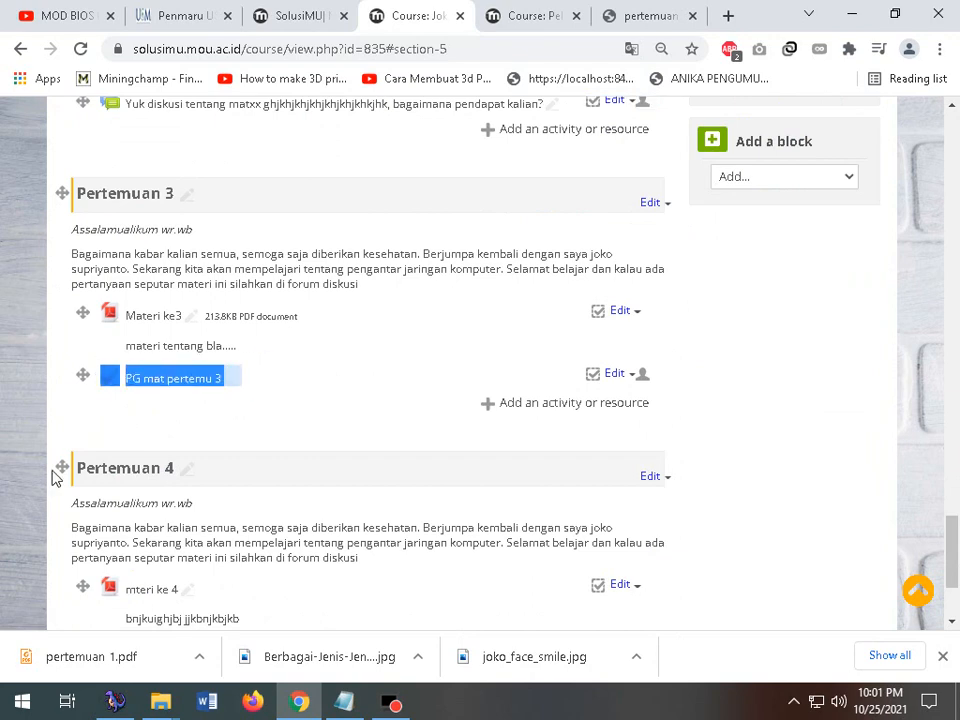
pyautogui.scroll(-2, 55, 478)
pyautogui.click(259, 463)
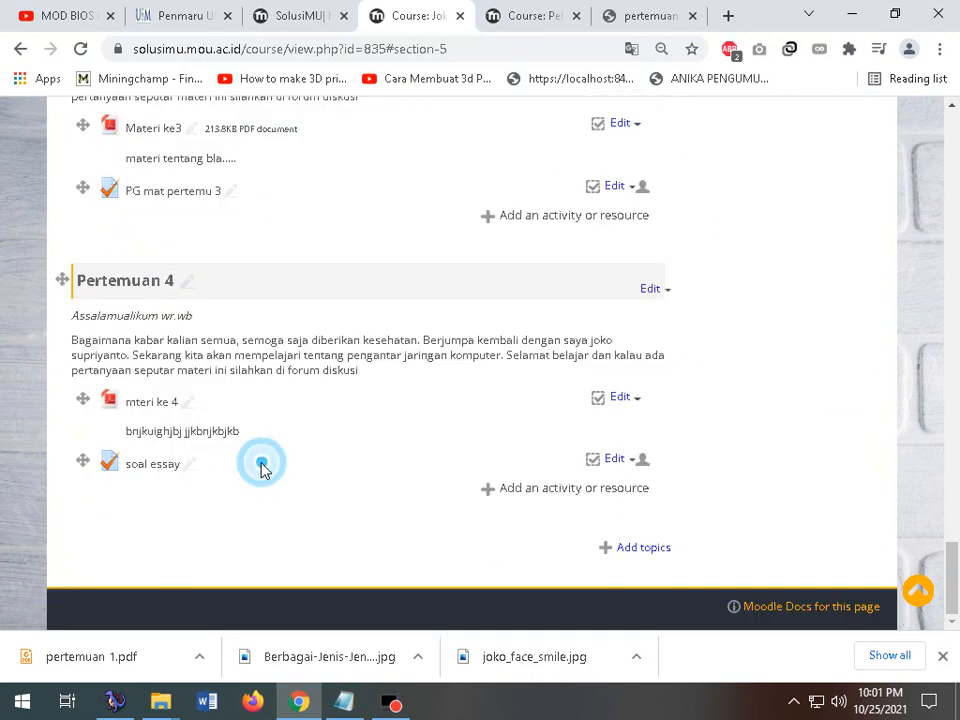
pyautogui.moveTo(259, 469); pyautogui.dragTo(96, 469)
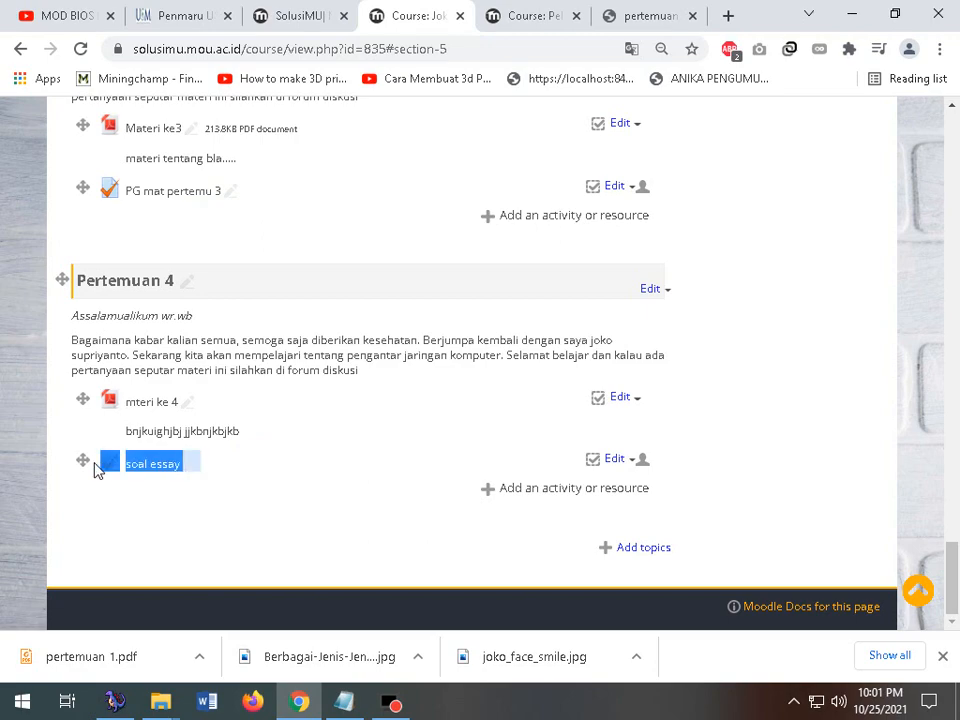
# - Reduce the browser page zoom to 75%
pyautogui.scroll(5, 306, 523)
pyautogui.scroll(1, 306, 523)
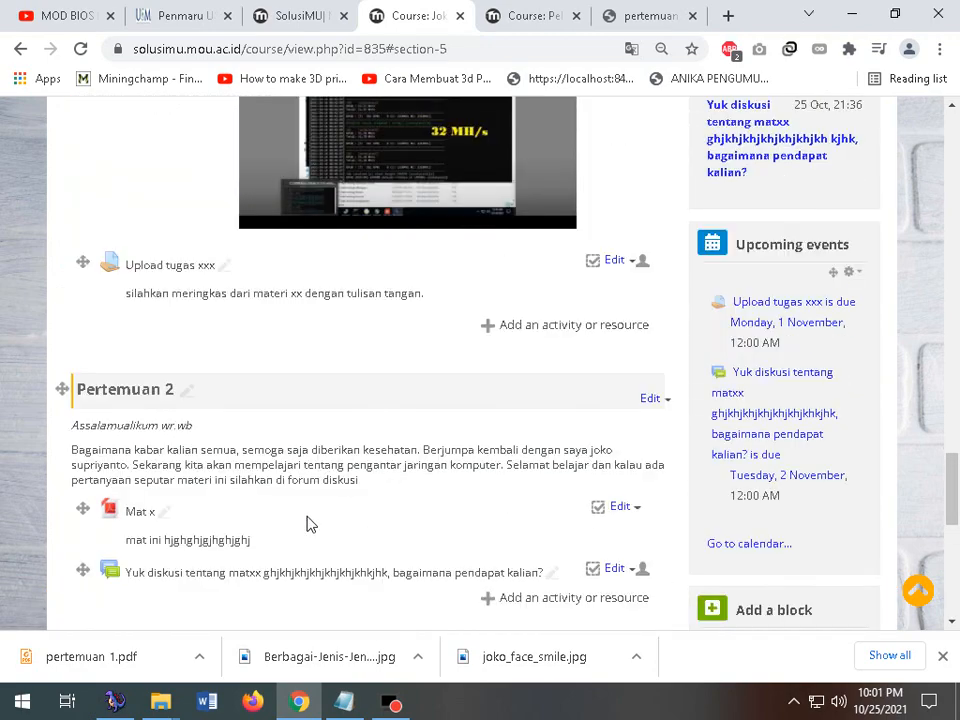
pyautogui.scroll(2, 309, 523)
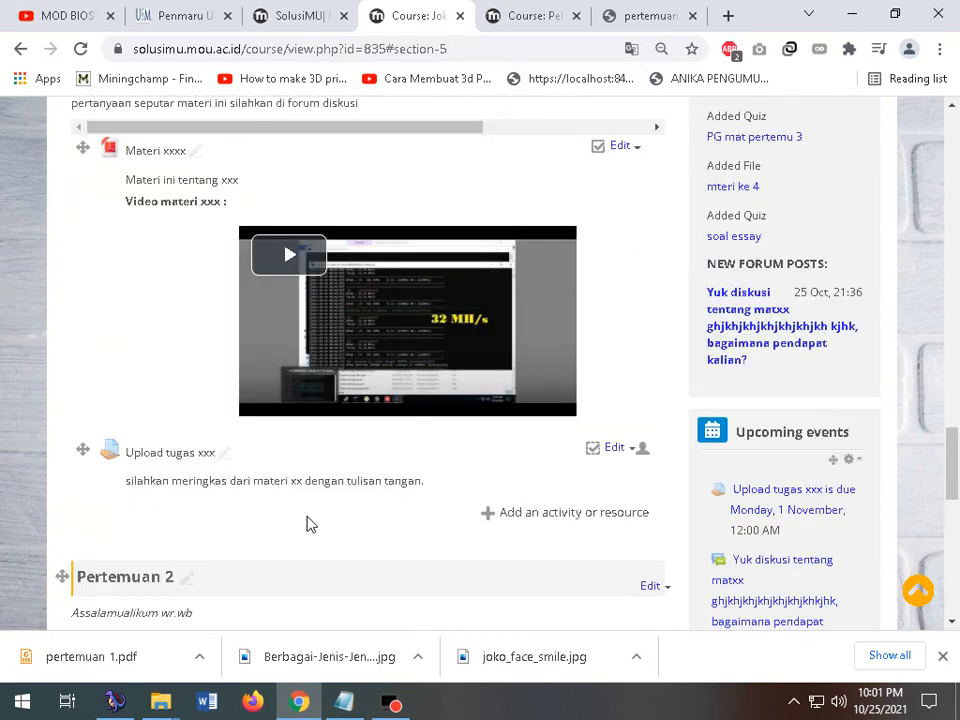
pyautogui.scroll(6, 310, 523)
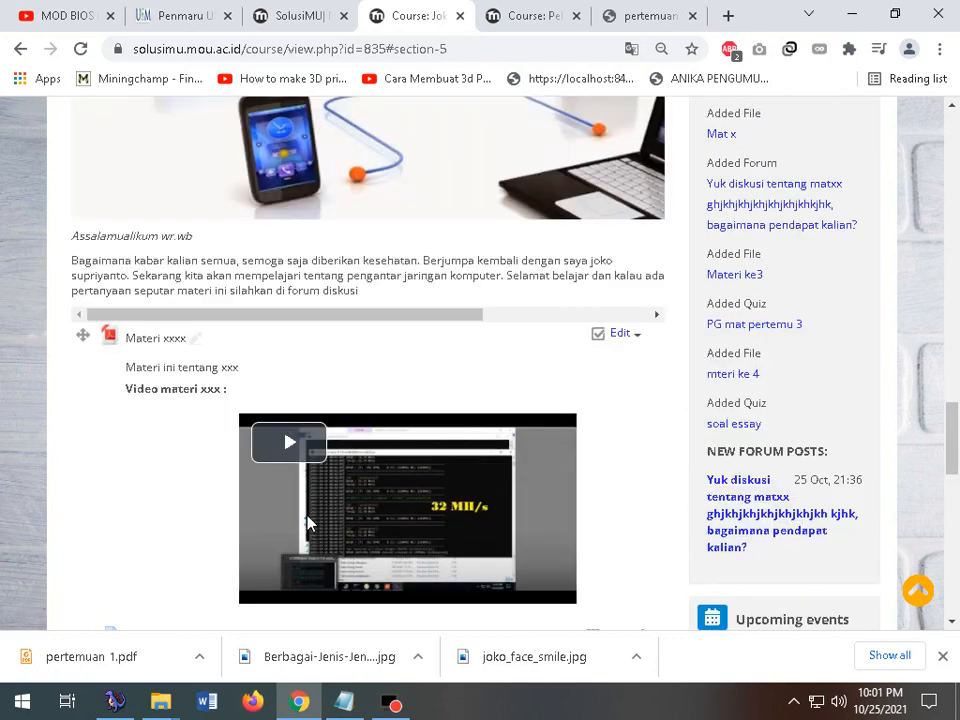
pyautogui.scroll(1, 310, 523)
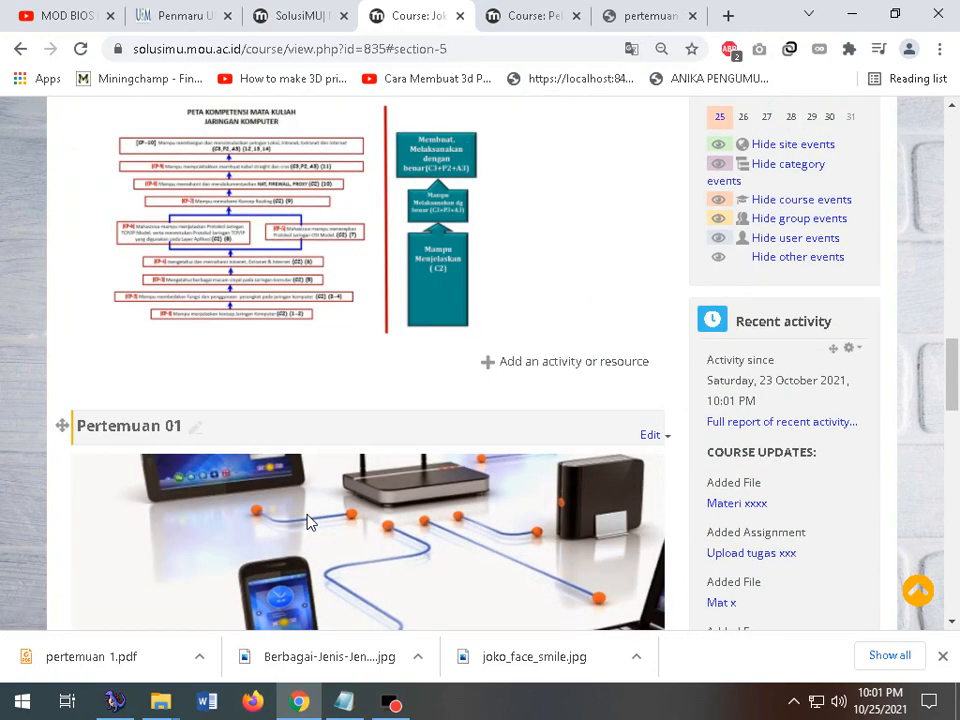
pyautogui.click(940, 49)
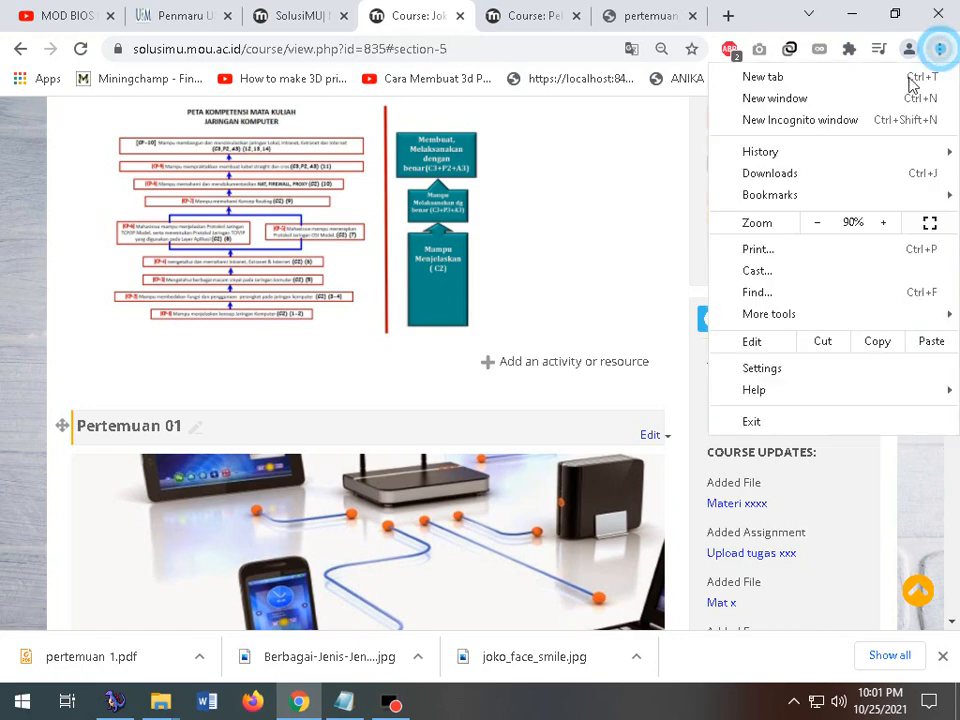
pyautogui.click(819, 225)
pyautogui.click(819, 225)
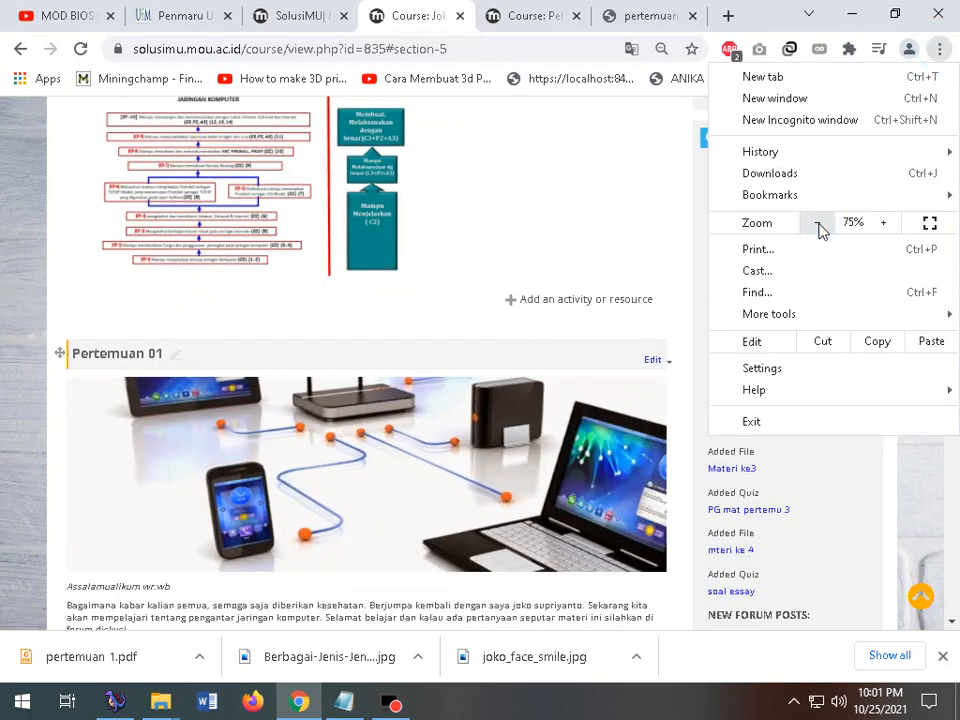
pyautogui.click(17, 326)
# - Look through the course page from the Pertemuan 01 topic to the Pertemuan 4 topic
pyautogui.scroll(-3, 28, 342)
pyautogui.scroll(-6, 40, 355)
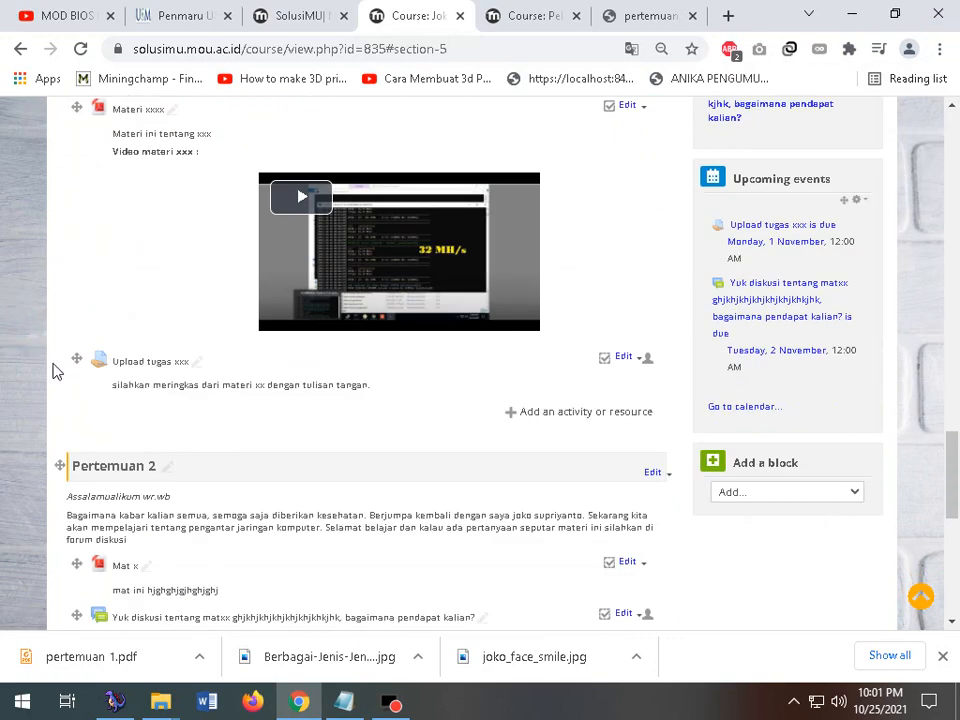
pyautogui.scroll(6, 68, 390)
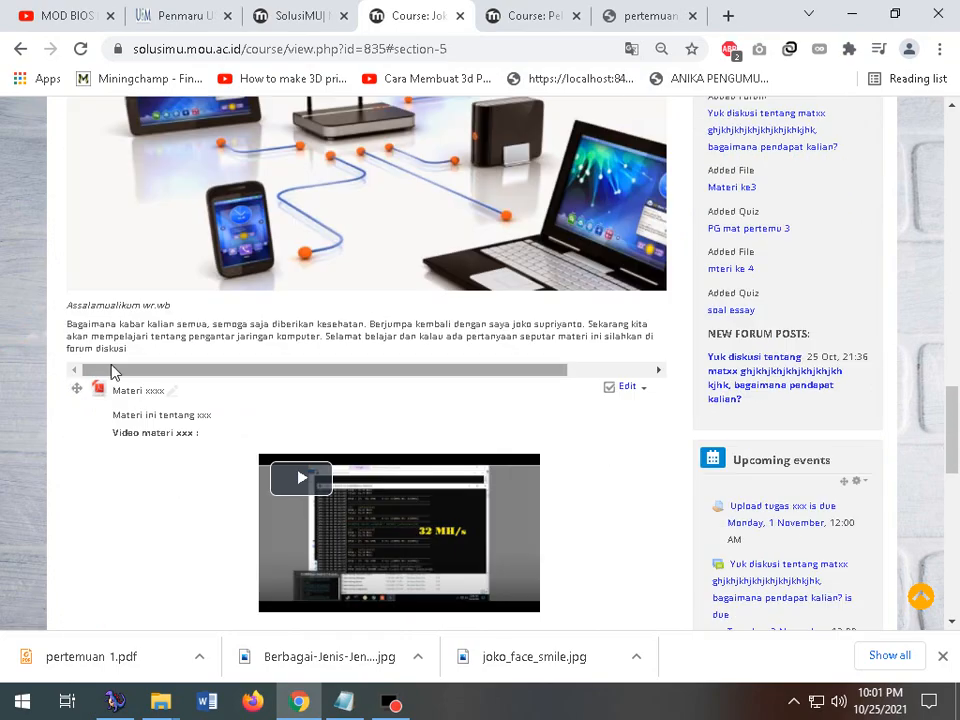
pyautogui.scroll(3, 111, 368)
pyautogui.scroll(-6, 120, 358)
pyautogui.scroll(-10, 118, 357)
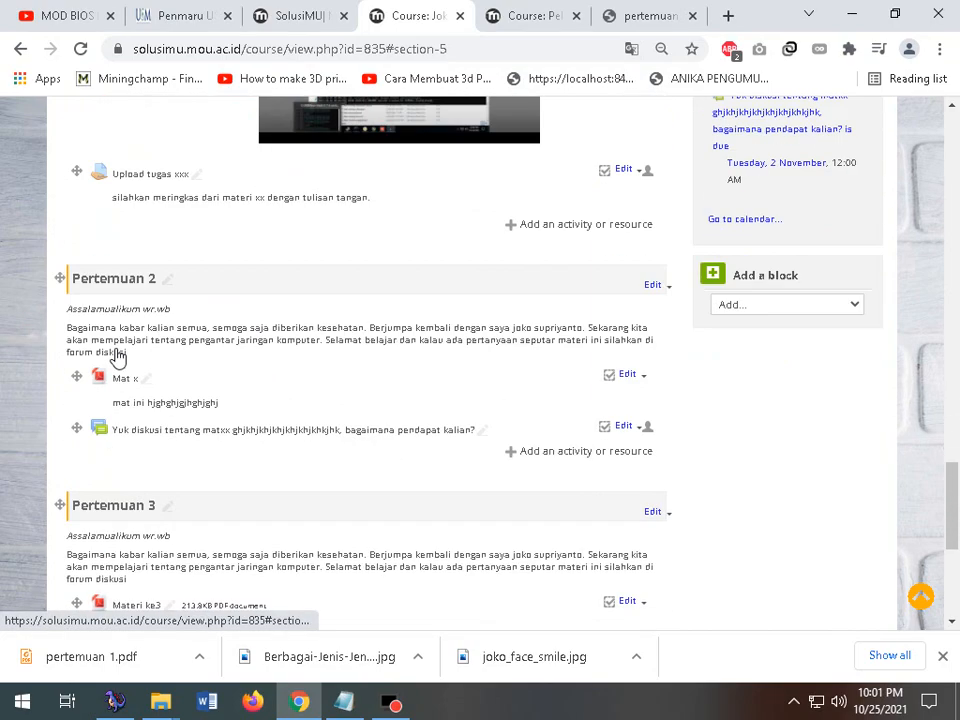
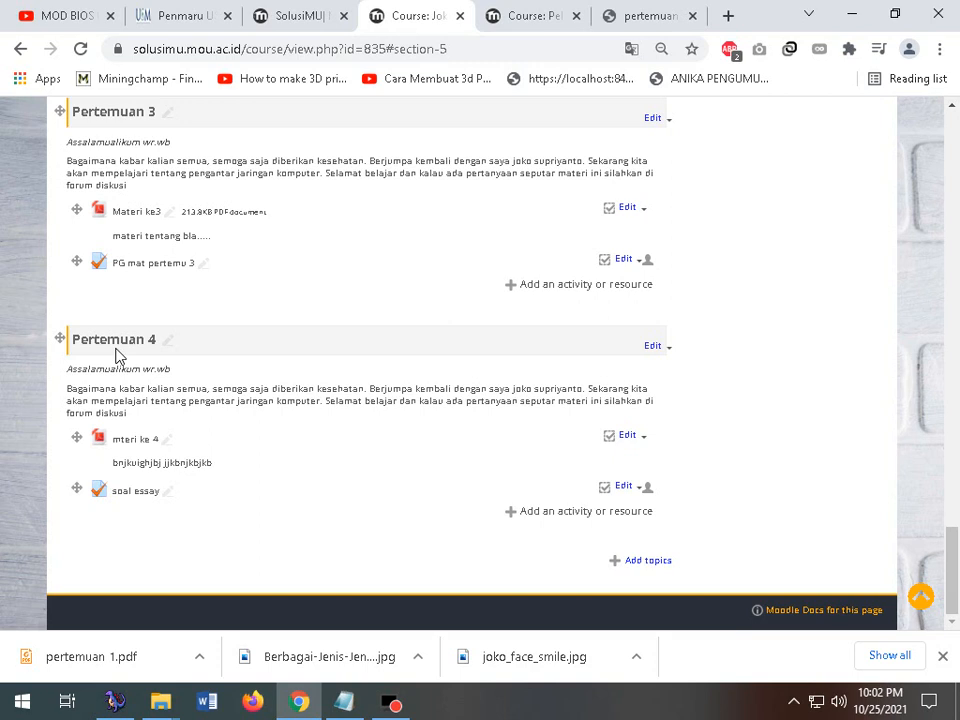
# - Check today's date in the system calendar and open the Pertemuan 01 topic for editing
pyautogui.click(880, 700)
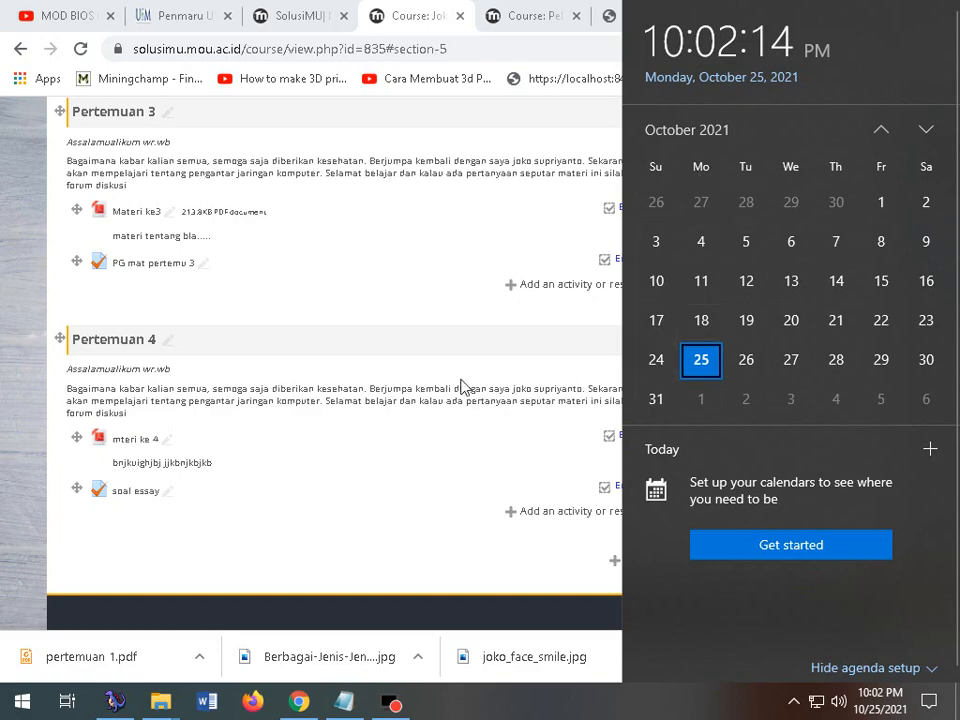
pyautogui.click(370, 368)
pyautogui.scroll(15, 373, 372)
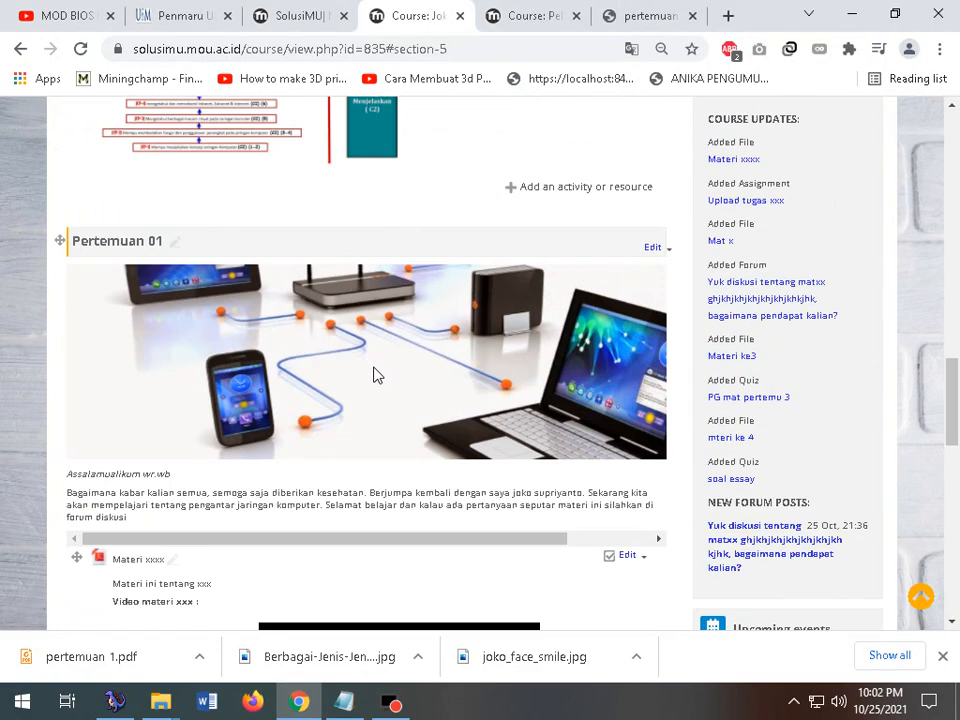
pyautogui.scroll(1, 190, 290)
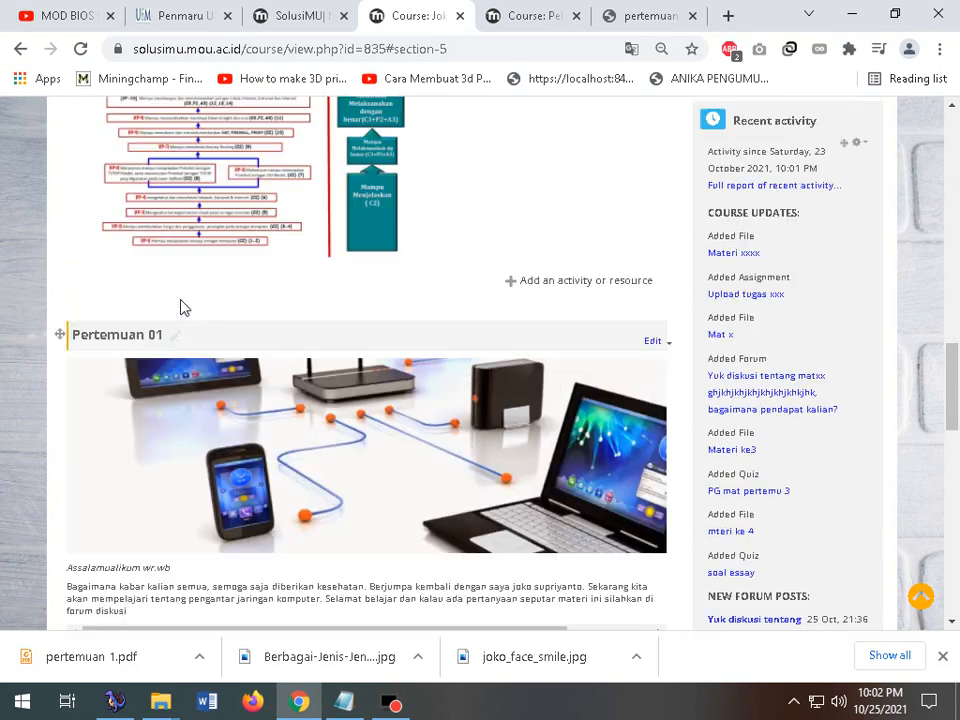
pyautogui.click(652, 343)
pyautogui.click(657, 364)
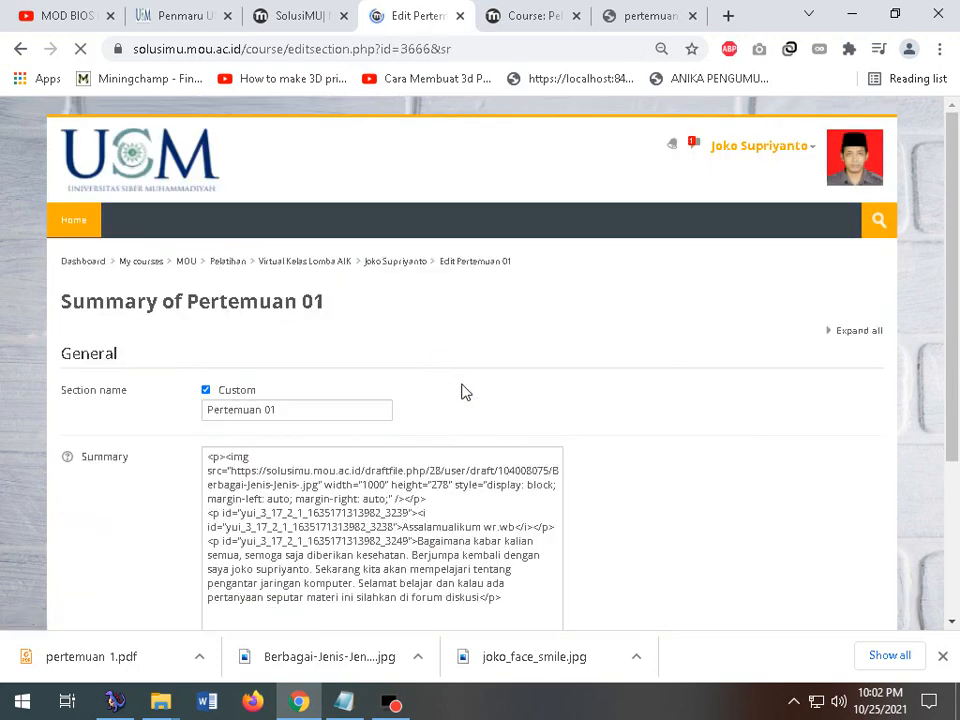
pyautogui.scroll(-8, 429, 413)
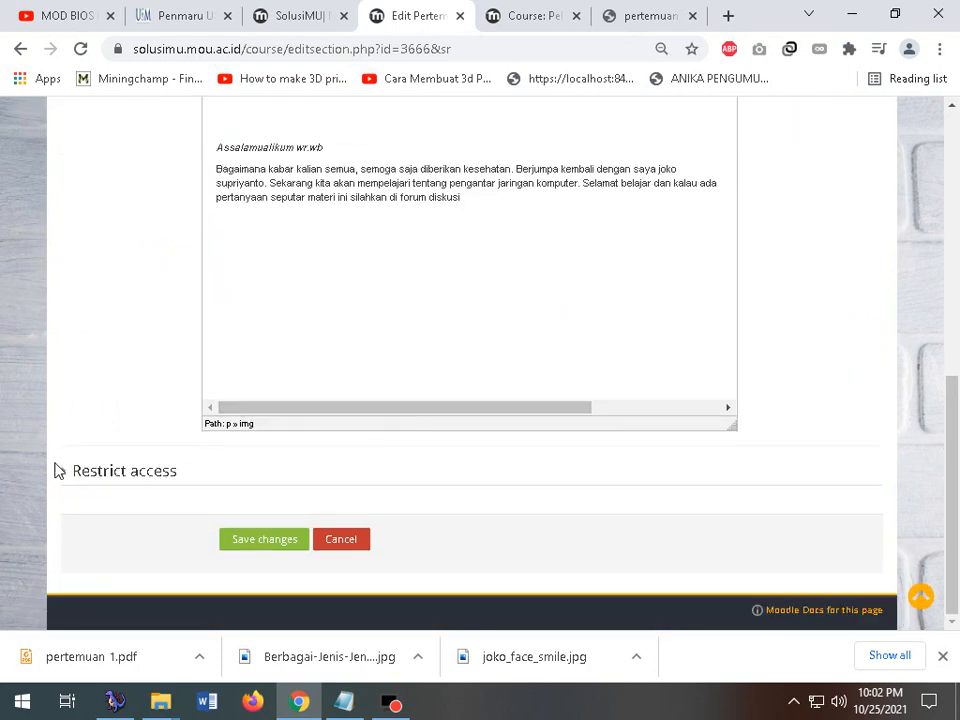
# - Add a date restriction making Pertemuan 01 available from 25 October 2021, save it and check the availability note under the topic title
pyautogui.click(58, 470)
pyautogui.scroll(-1, 257, 461)
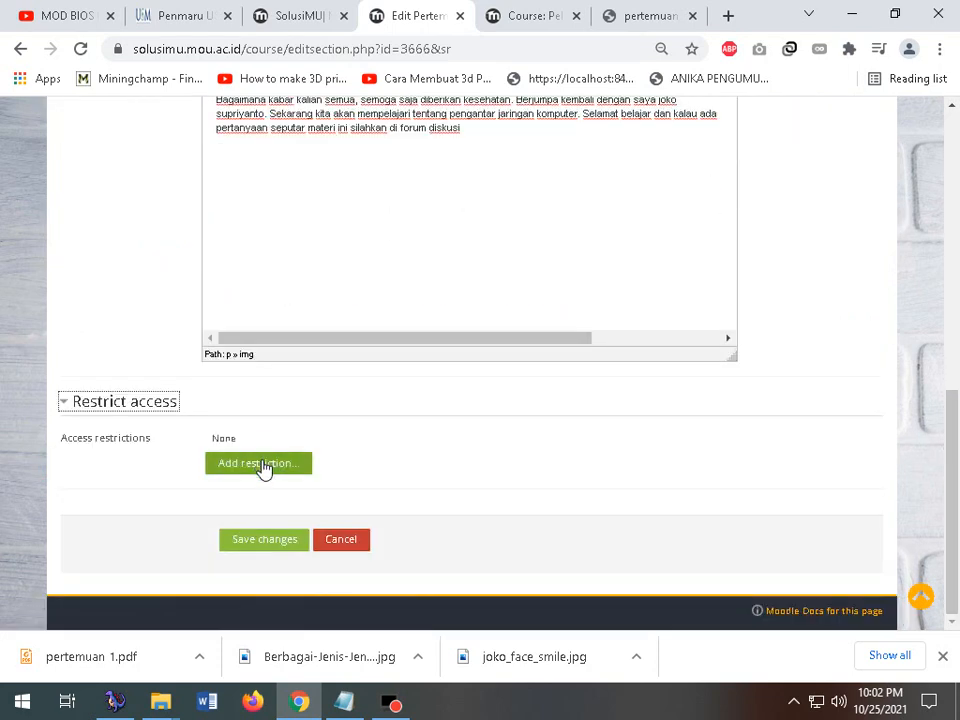
pyautogui.click(262, 466)
pyautogui.click(488, 298)
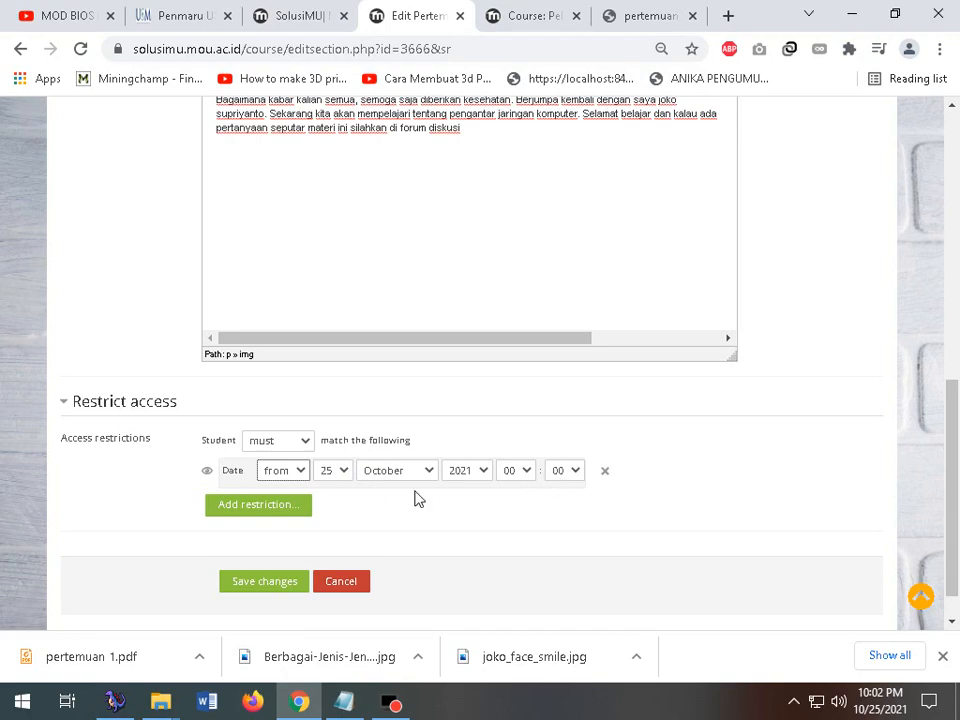
pyautogui.click(261, 584)
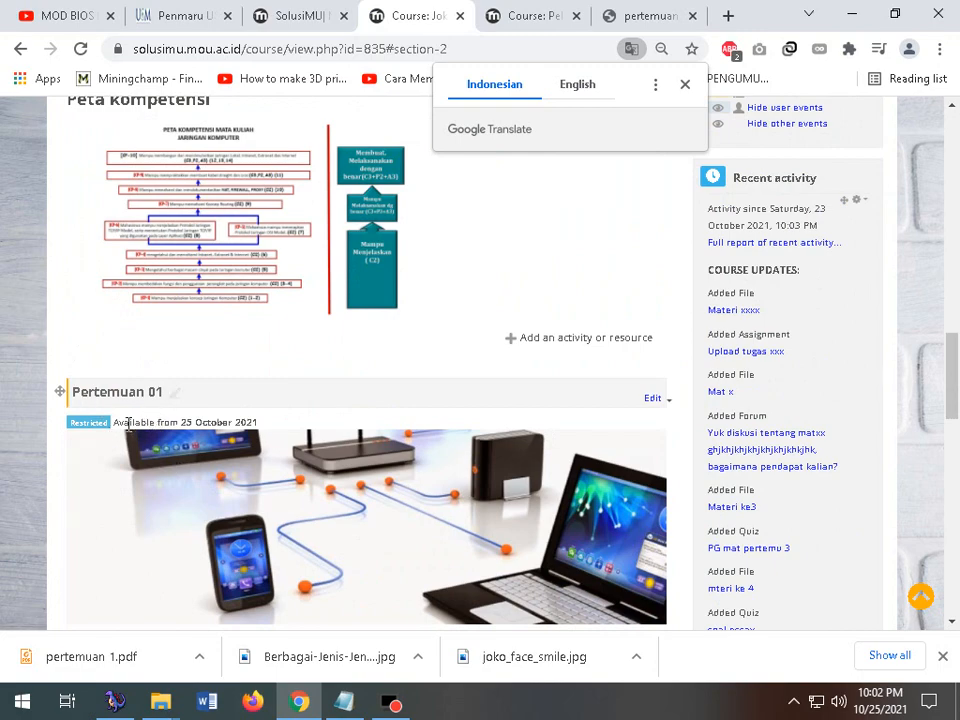
pyautogui.moveTo(128, 424); pyautogui.dragTo(265, 432)
pyautogui.scroll(-7, 285, 461)
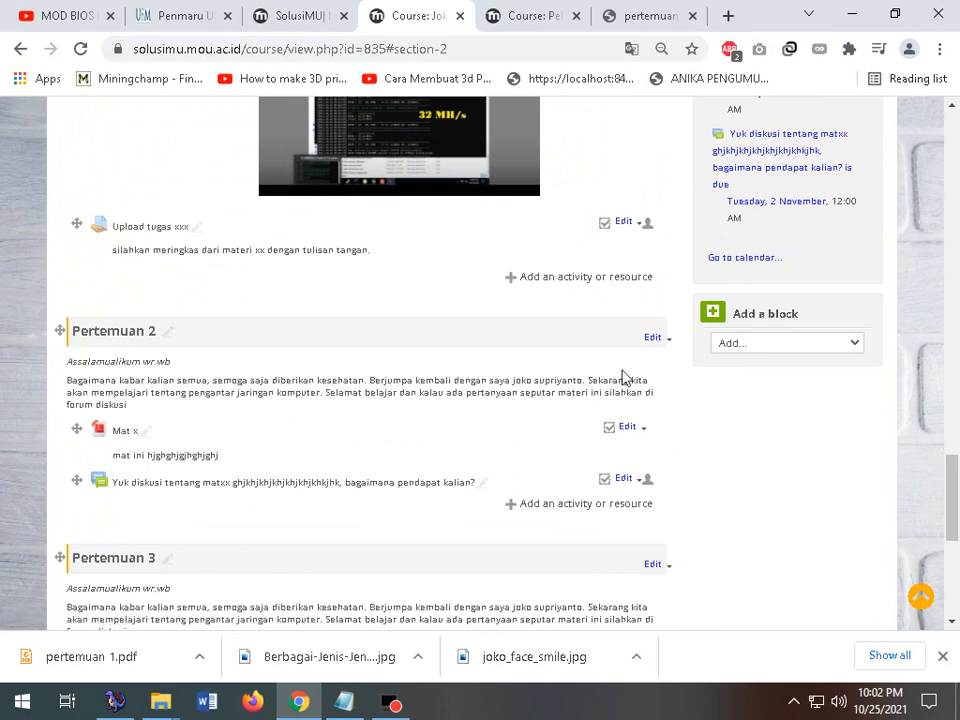
# - Open the Pertemuan 2 topic for editing and check the date one week ahead in the system calendar
pyautogui.click(655, 340)
pyautogui.click(656, 360)
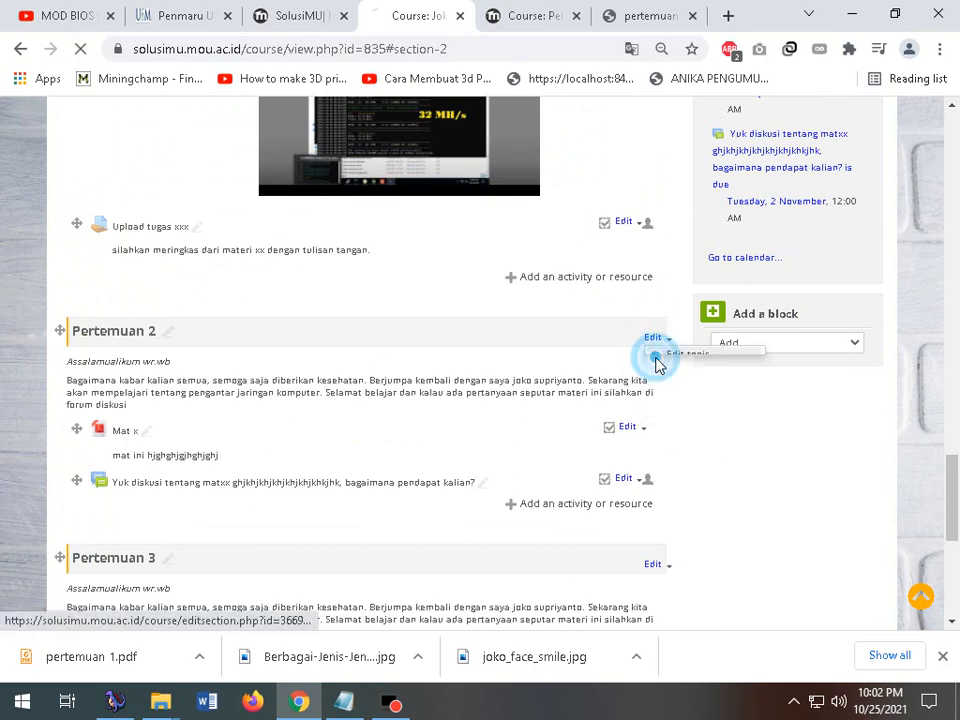
pyautogui.click(880, 700)
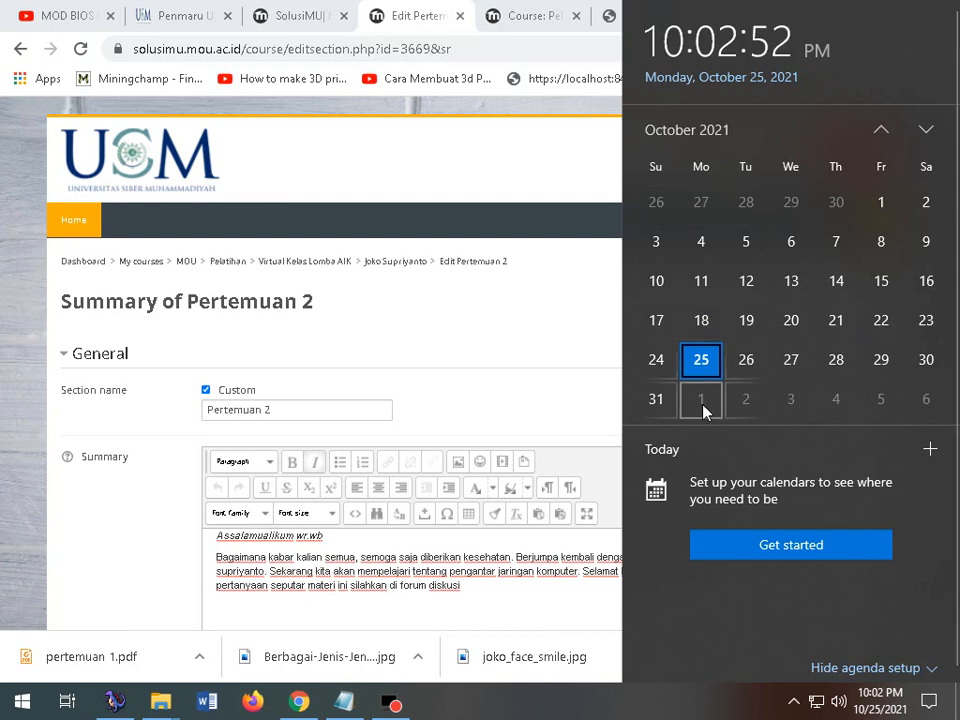
pyautogui.click(139, 506)
# - Add a date-based access restriction to the Pertemuan 2 topic
pyautogui.scroll(-3, 142, 513)
pyautogui.scroll(-5, 139, 510)
pyautogui.click(134, 497)
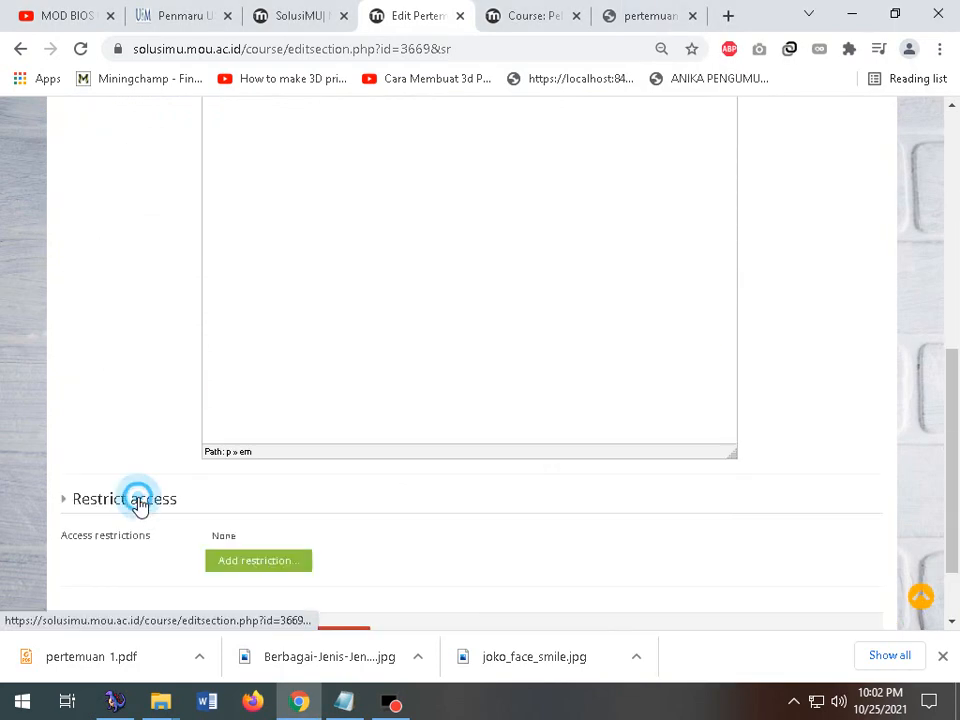
pyautogui.scroll(-1, 159, 510)
pyautogui.click(256, 469)
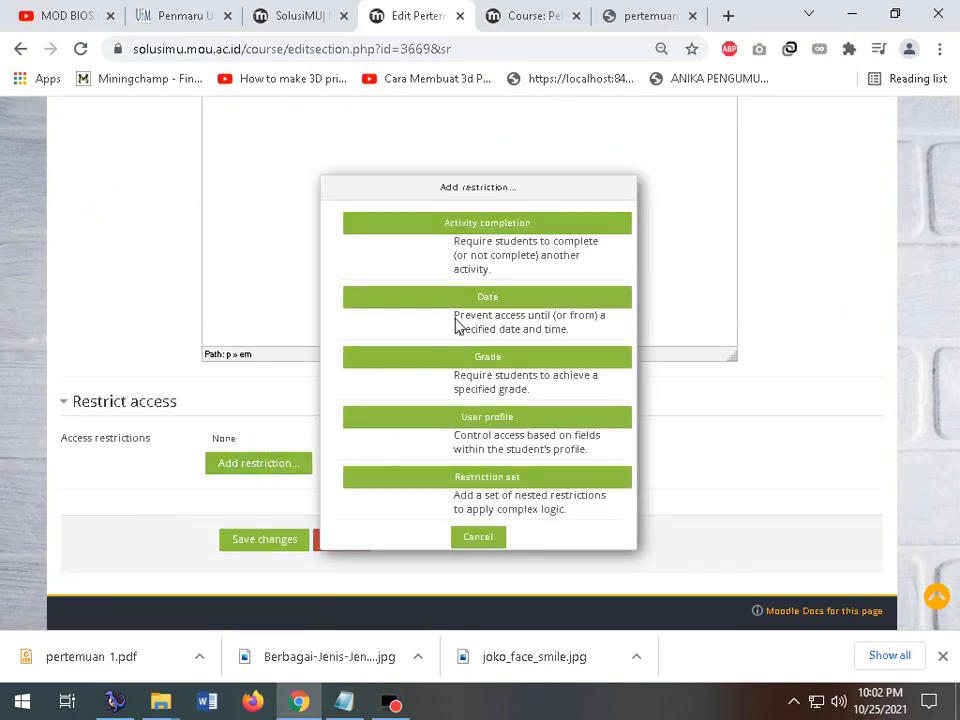
pyautogui.click(469, 297)
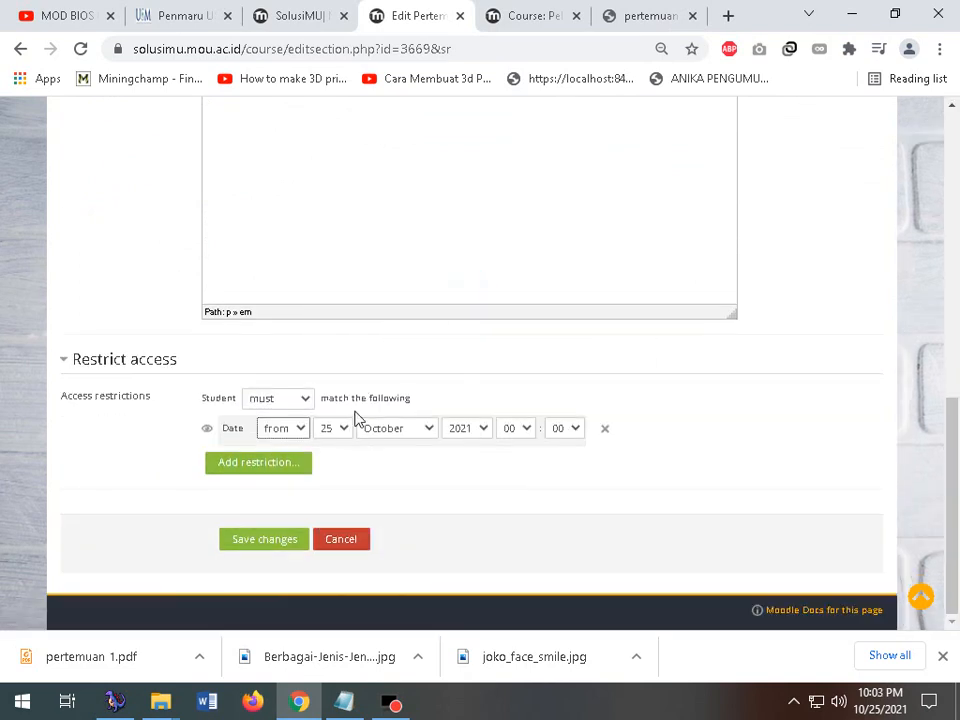
# - Set the Pertemuan 2 restriction to start from 1 November 2021 and save the topic
pyautogui.click(345, 428)
pyautogui.moveTo(345, 208); pyautogui.dragTo(349, 150)
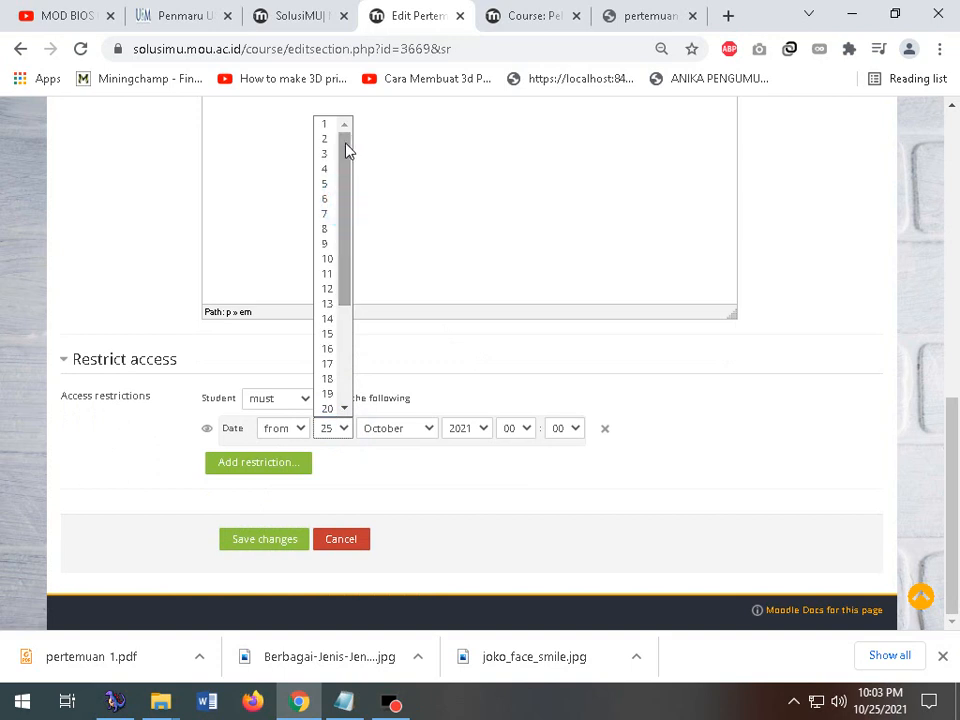
pyautogui.click(326, 124)
pyautogui.click(414, 430)
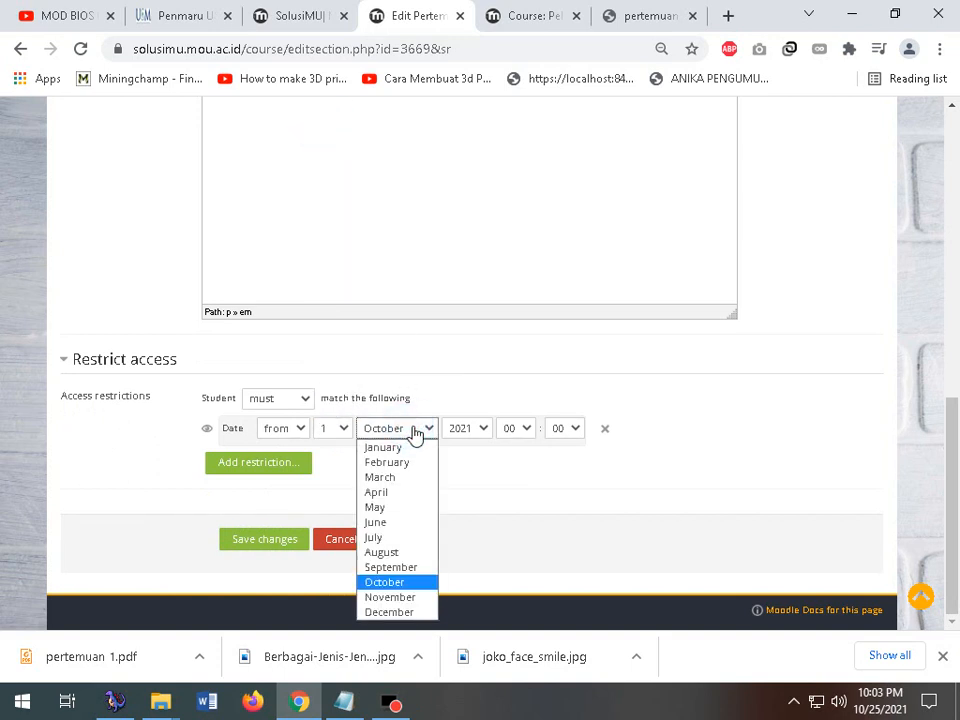
pyautogui.click(402, 597)
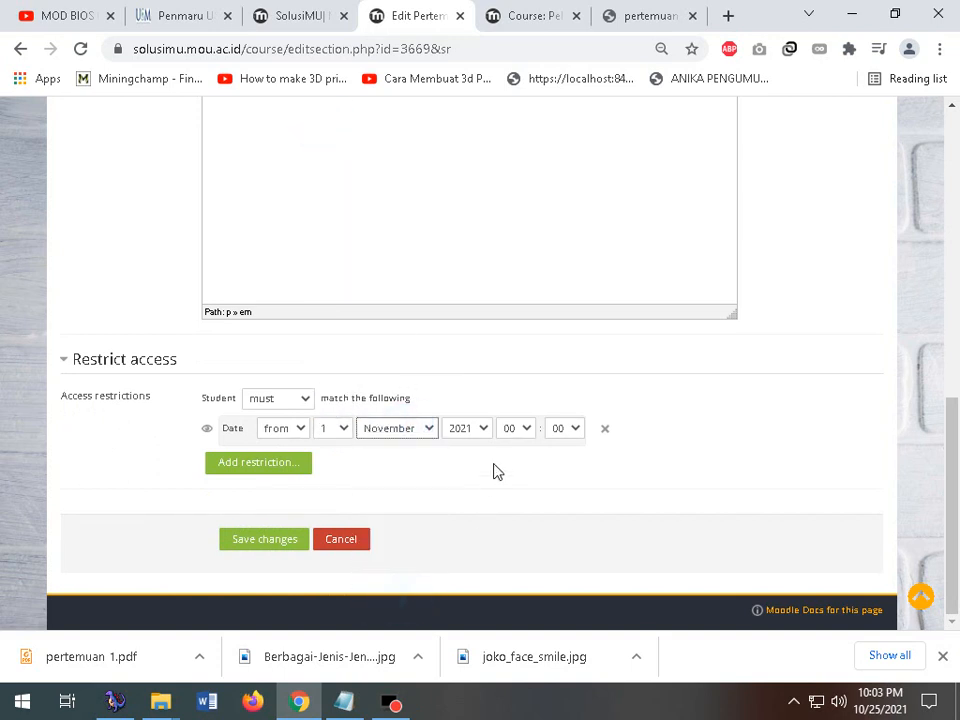
pyautogui.click(263, 545)
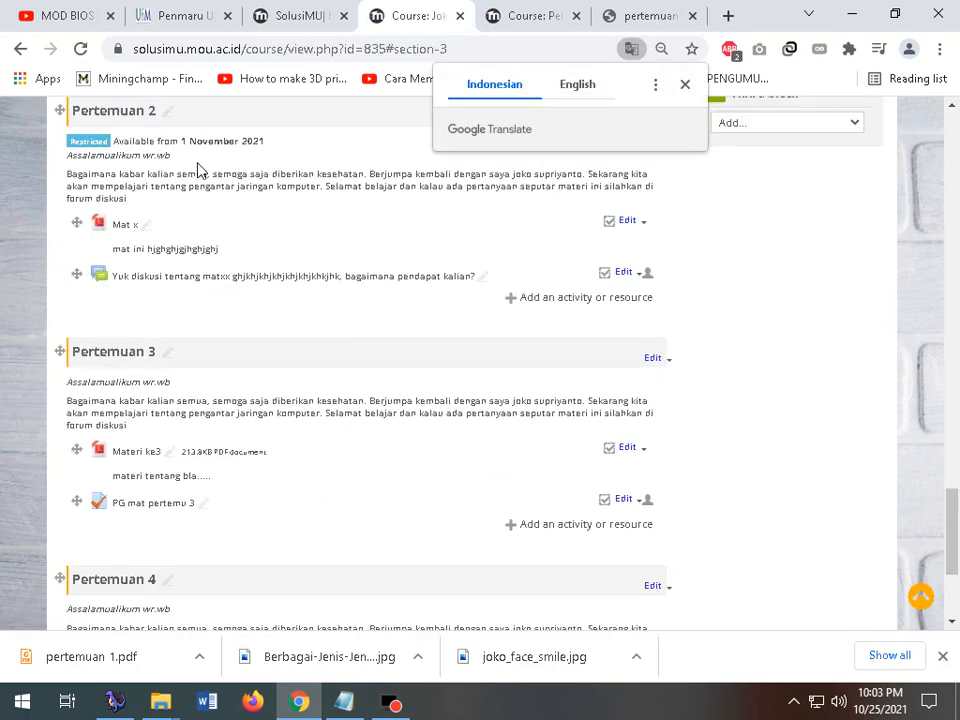
# - Open the Pertemuan 3 topic for editing and look up the November 2021 dates in the system calendar
pyautogui.click(652, 358)
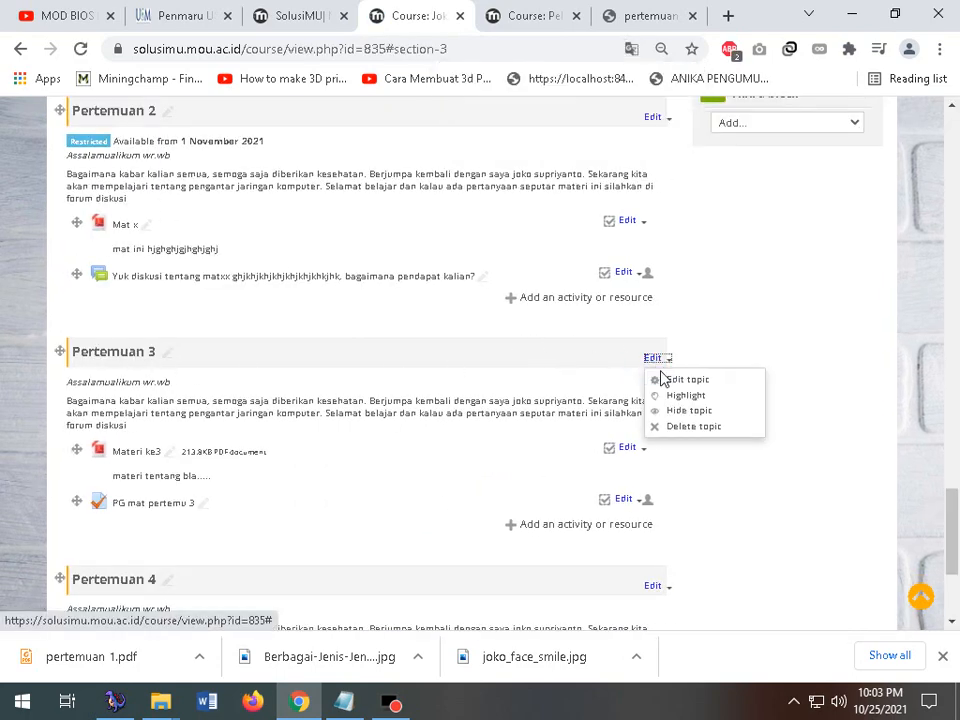
pyautogui.click(662, 381)
pyautogui.click(880, 700)
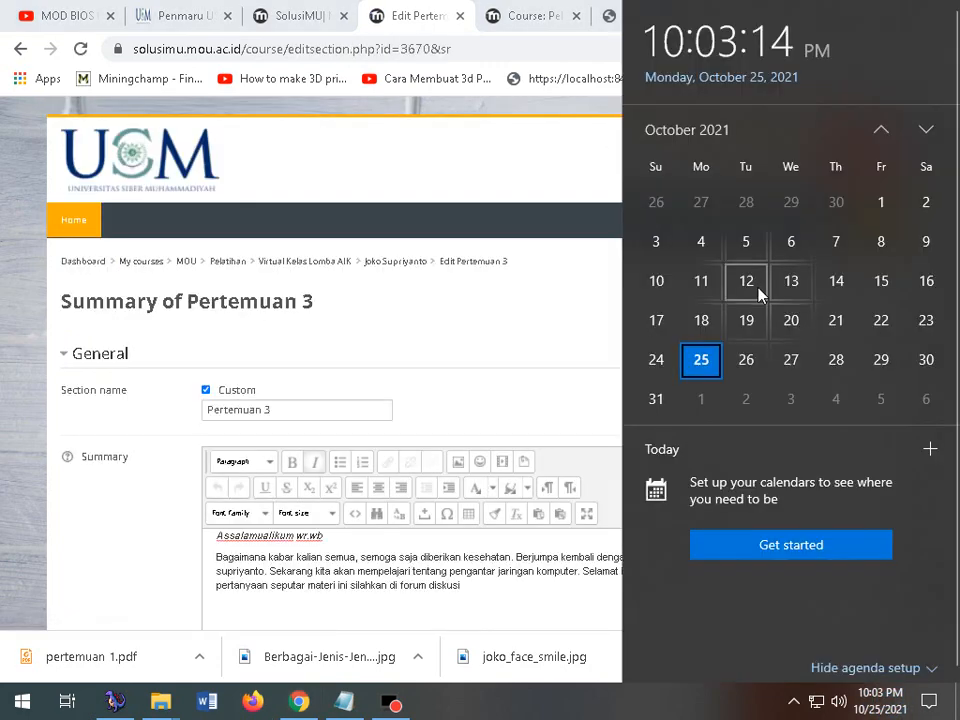
pyautogui.click(927, 131)
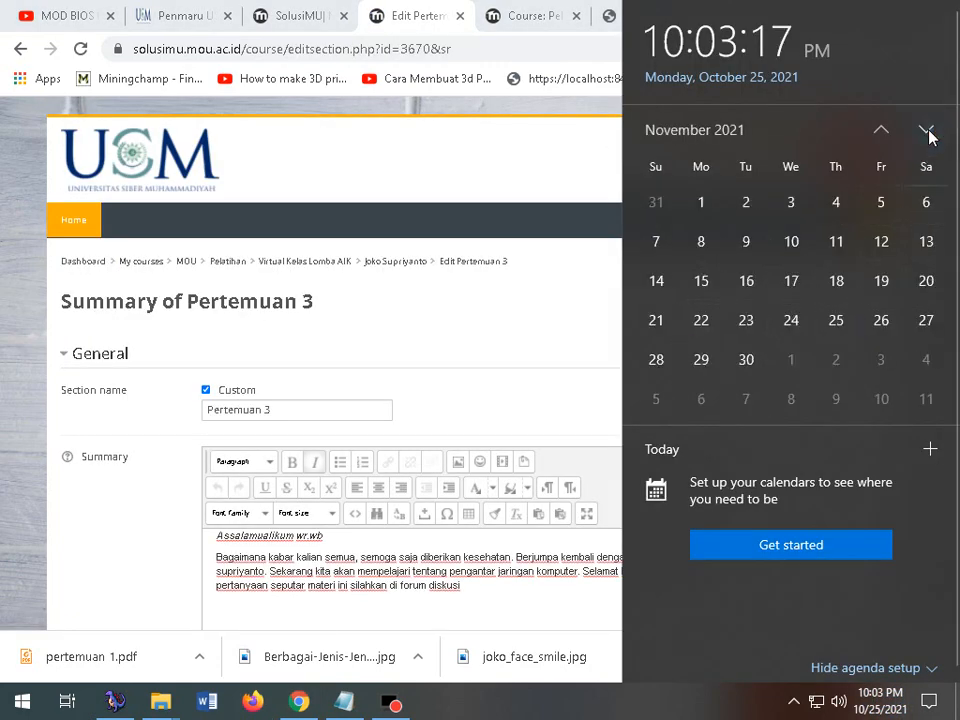
pyautogui.click(410, 319)
# - Add a date-based access restriction to the Pertemuan 3 topic
pyautogui.scroll(-6, 455, 421)
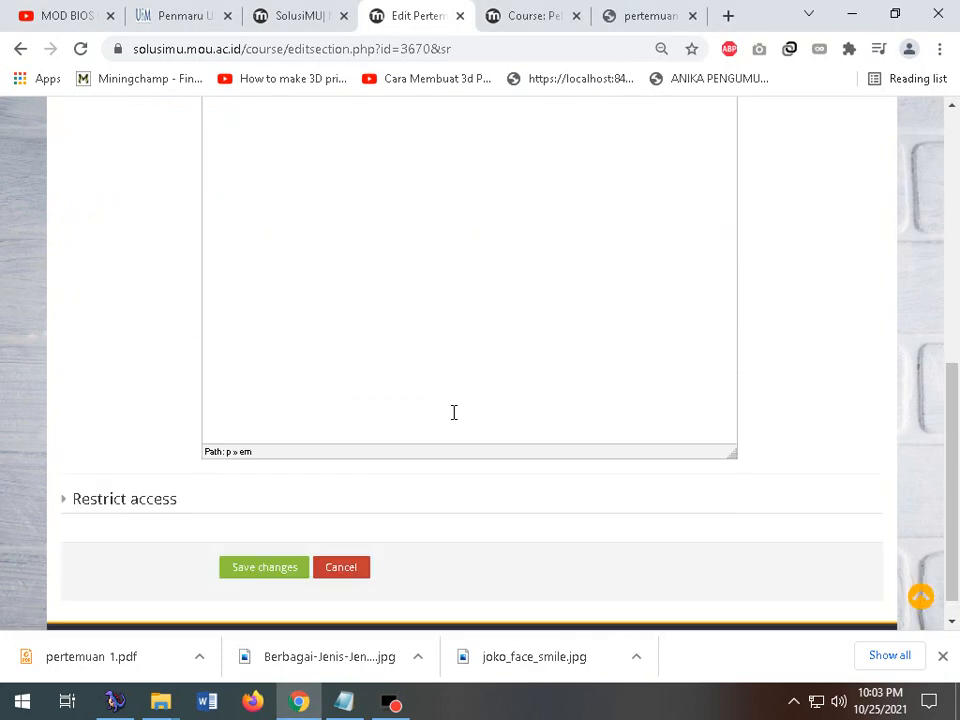
pyautogui.click(72, 508)
pyautogui.scroll(-2, 386, 538)
pyautogui.click(275, 474)
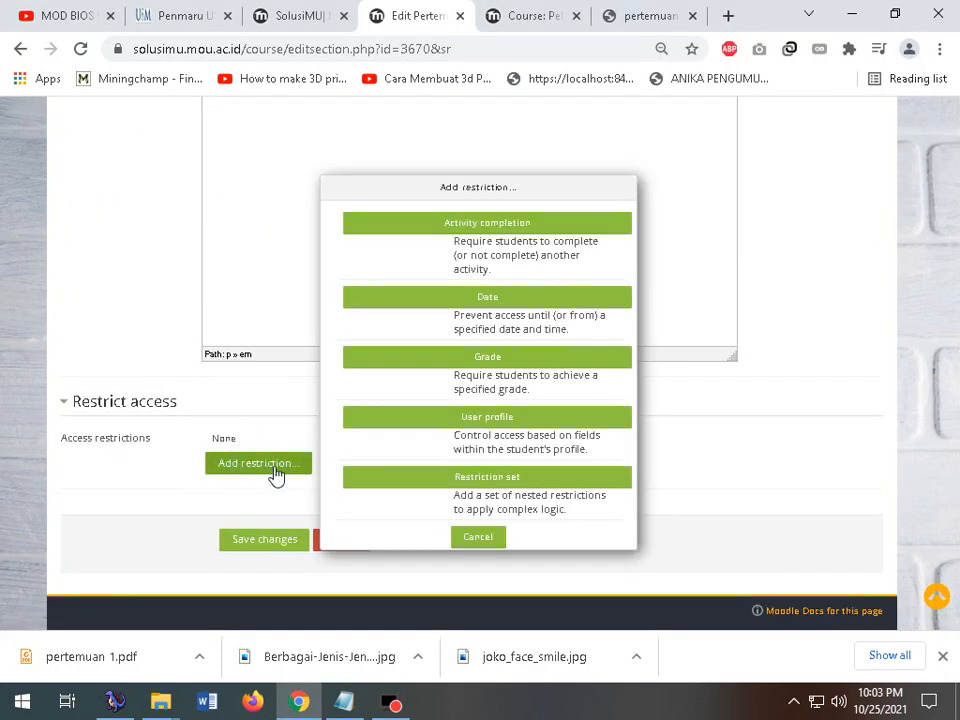
pyautogui.click(472, 297)
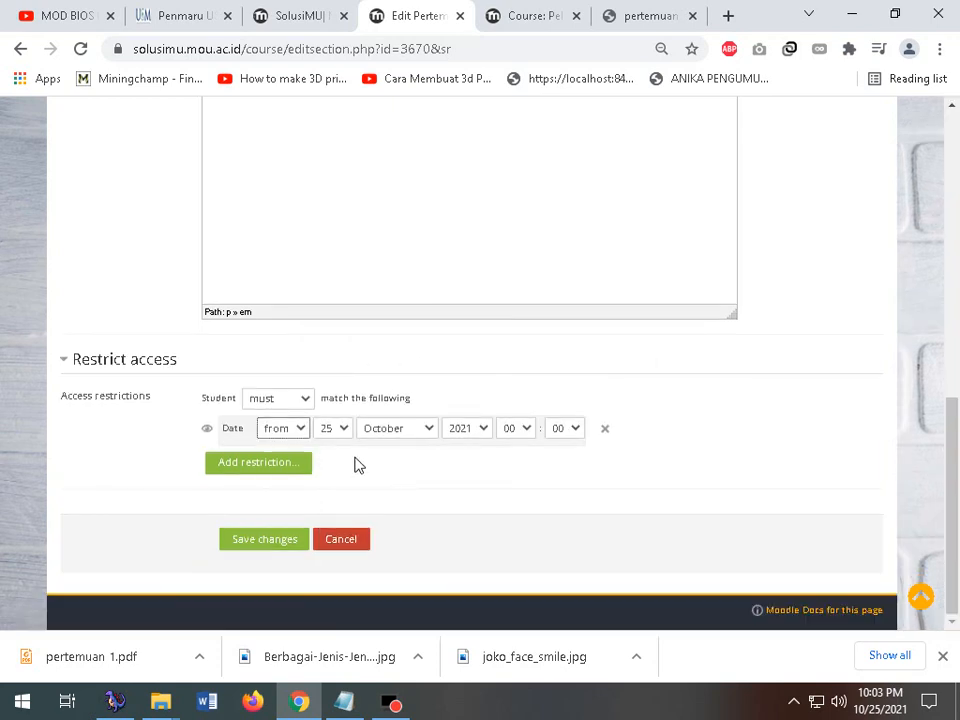
# - Recheck November 2021 in the system calendar, set the Pertemuan 3 restriction's start day to 8 and save the topic
pyautogui.click(343, 430)
pyautogui.click(878, 708)
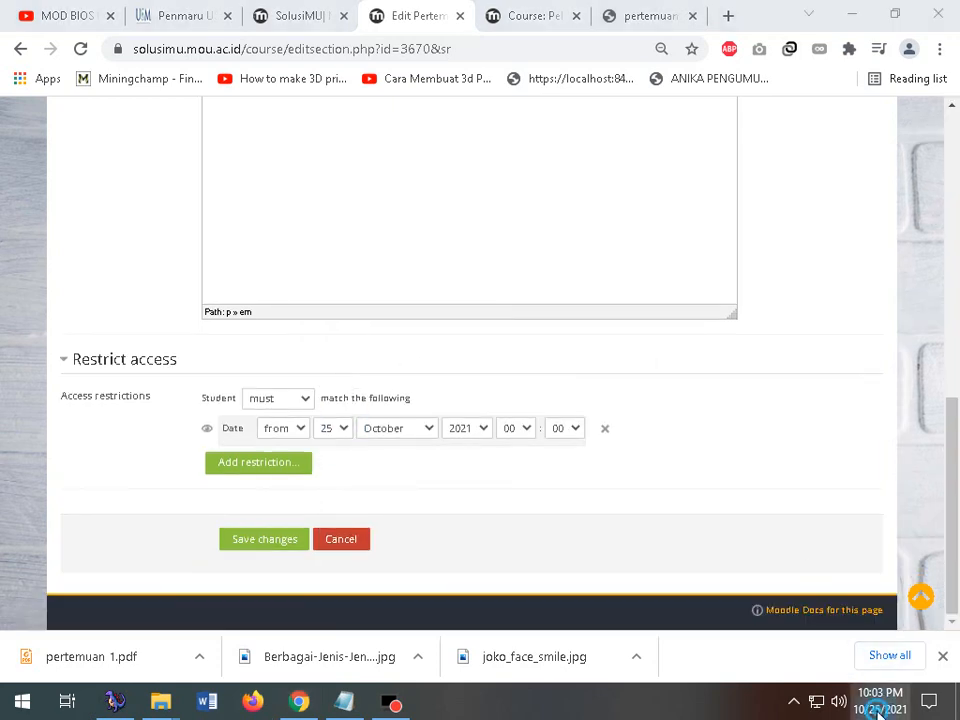
pyautogui.click(919, 133)
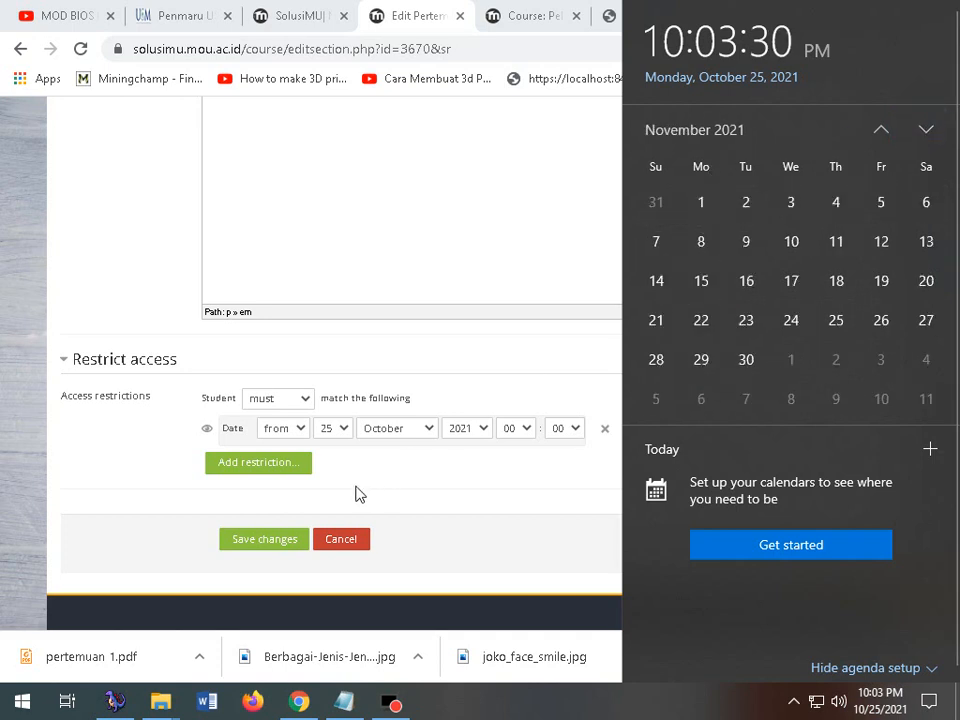
pyautogui.click(323, 430)
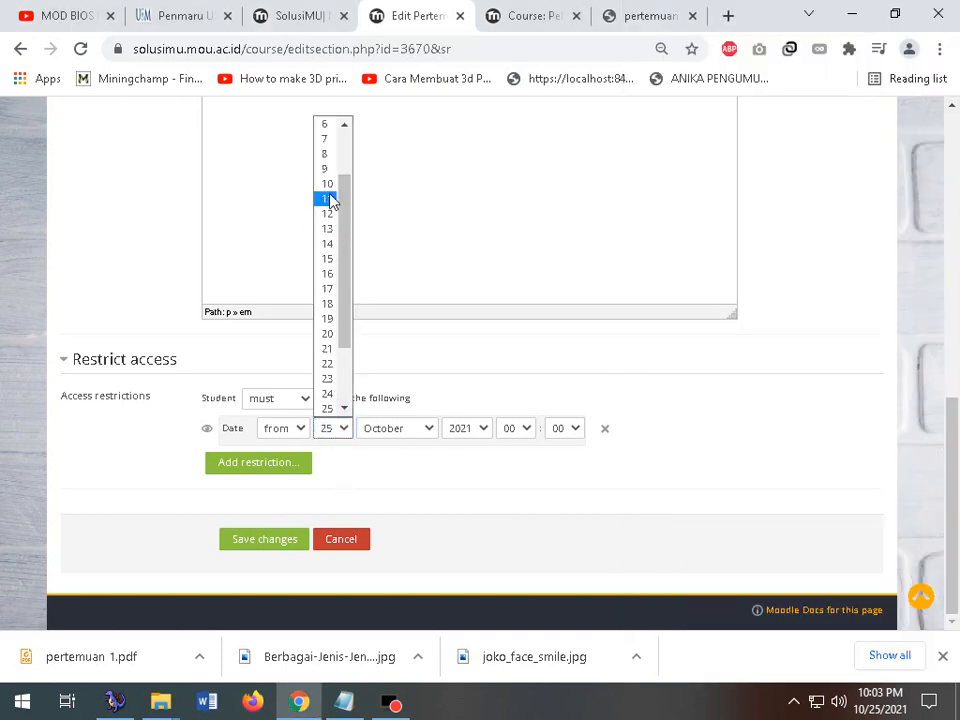
pyautogui.click(324, 155)
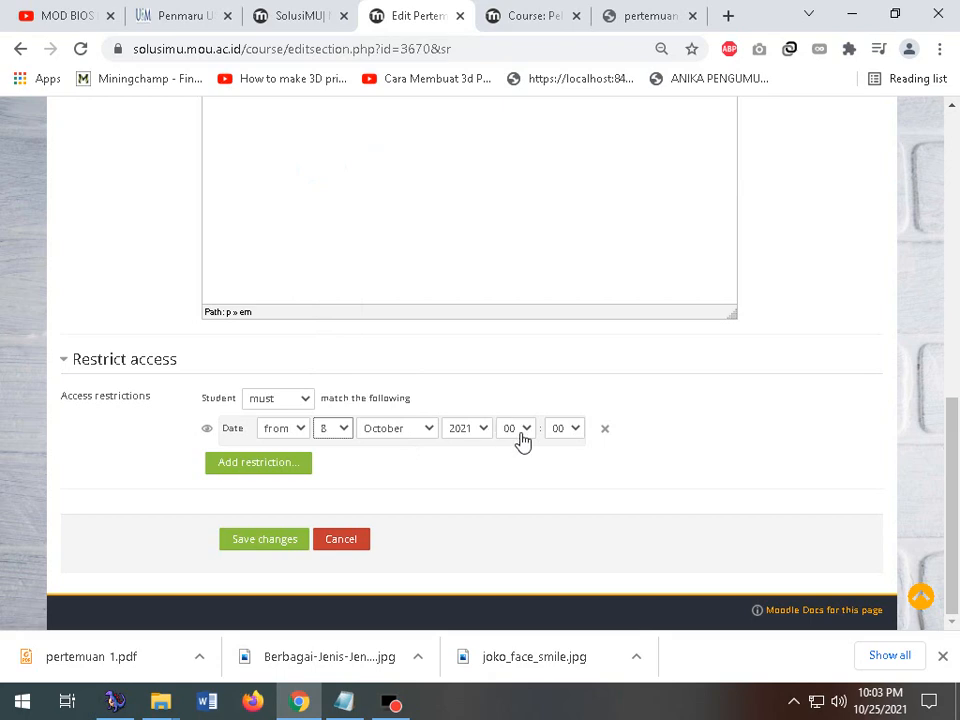
pyautogui.click(288, 539)
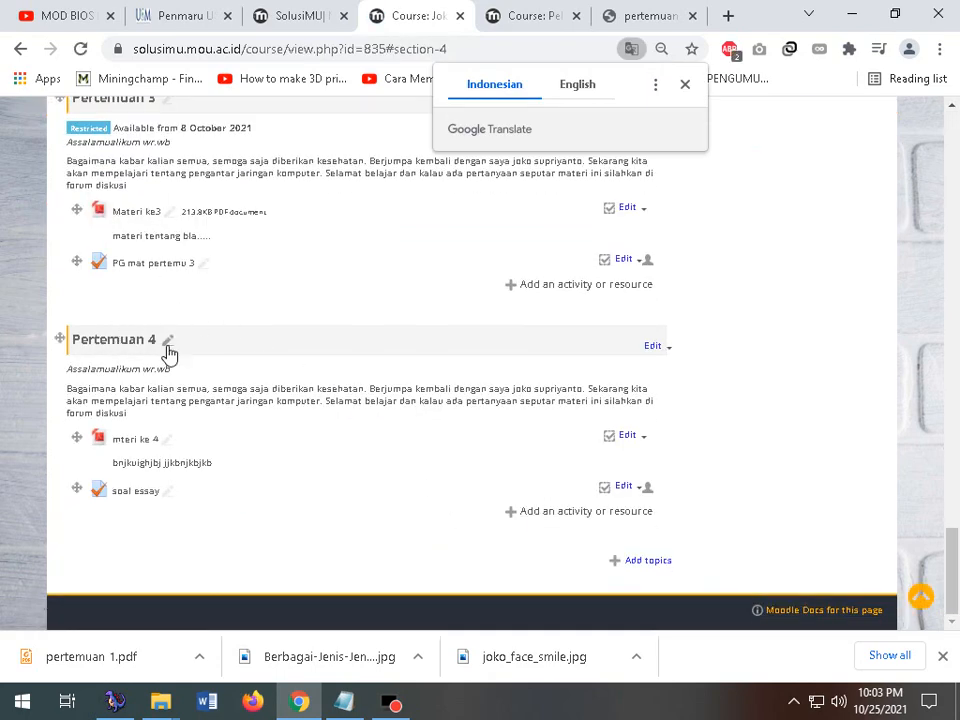
# - Open the Pertemuan 4 topic for editing and view November 2021 in the system calendar
pyautogui.click(655, 345)
pyautogui.click(664, 368)
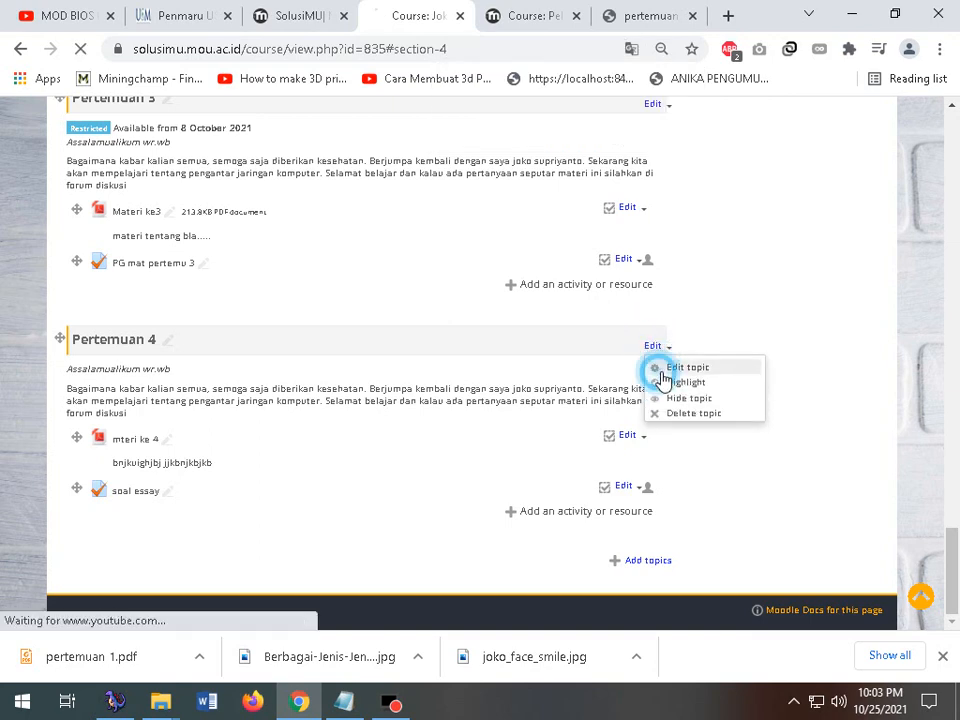
pyautogui.scroll(-4, 782, 469)
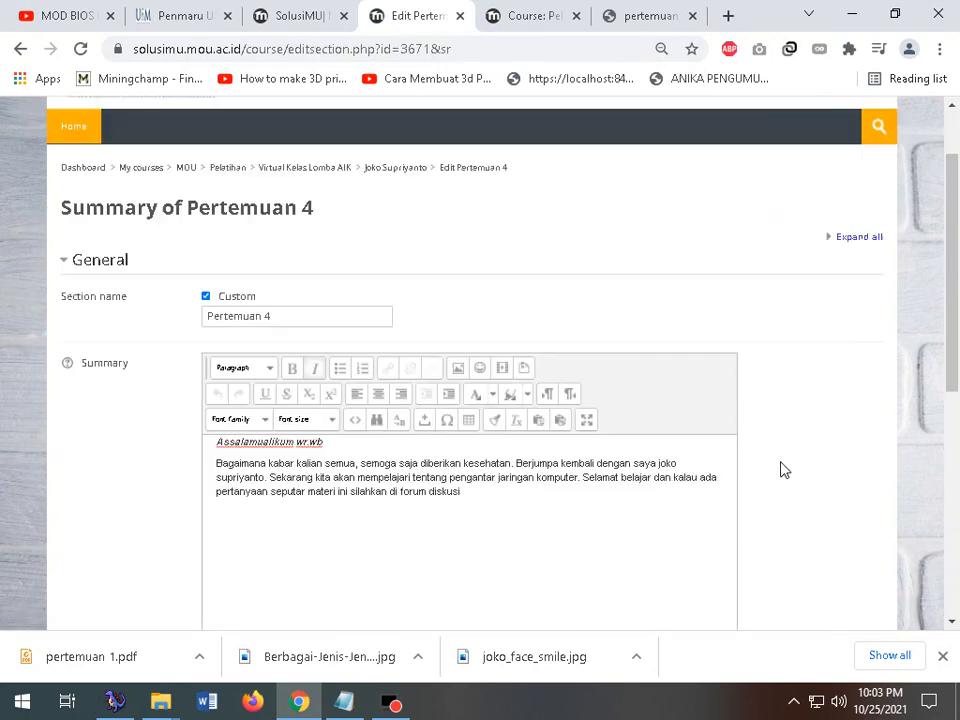
pyautogui.click(880, 700)
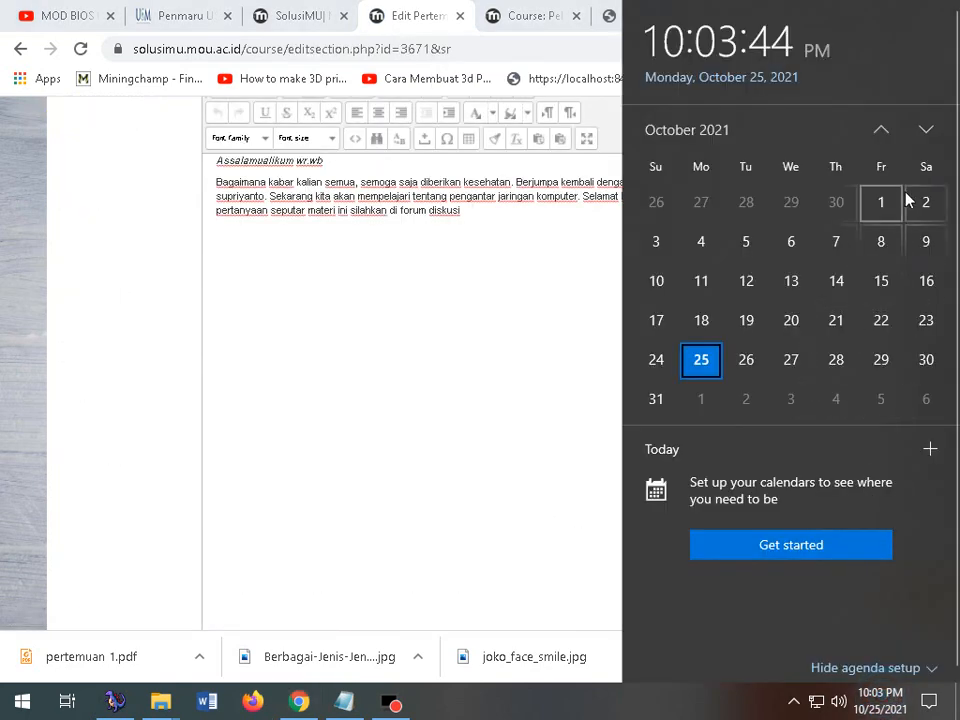
pyautogui.click(928, 129)
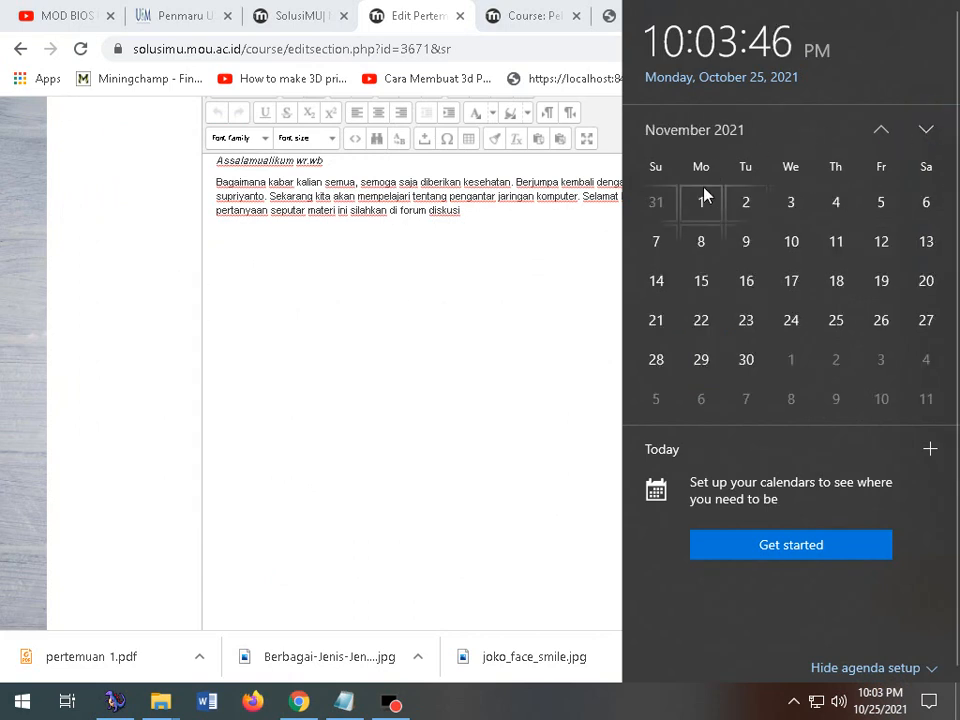
pyautogui.click(4, 338)
# - Add a date-based access restriction to the Pertemuan 4 topic
pyautogui.scroll(-3, 70, 380)
pyautogui.click(130, 478)
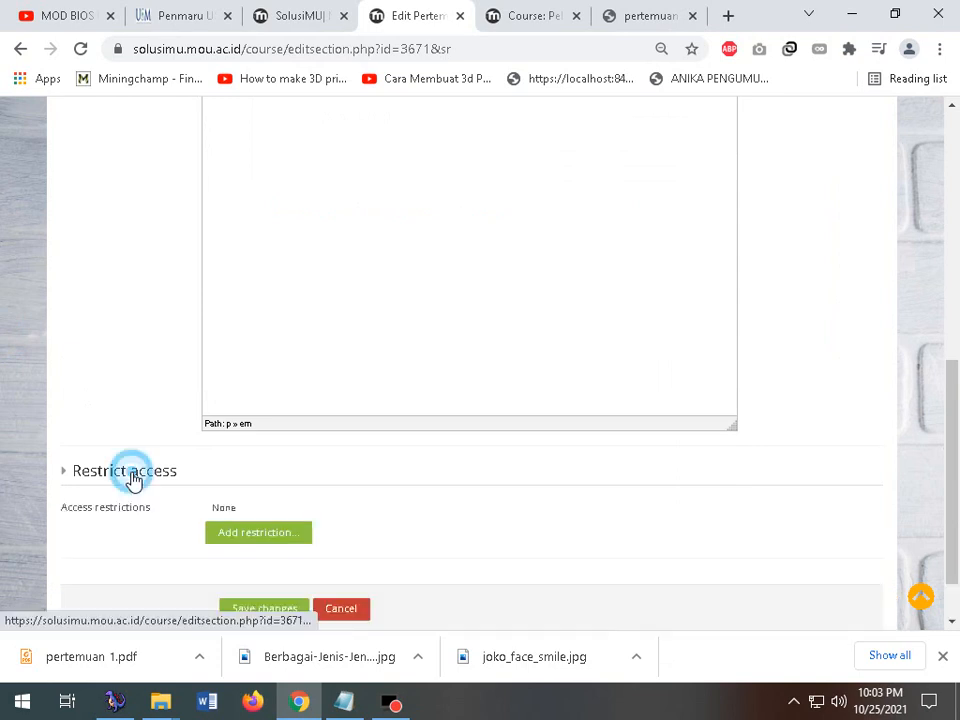
pyautogui.click(262, 535)
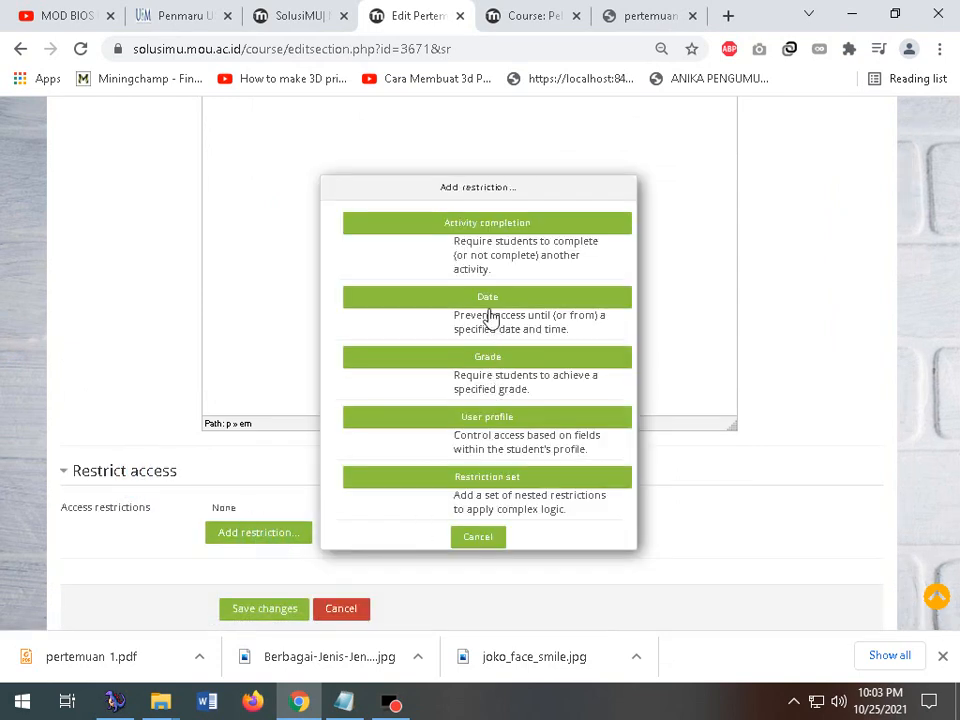
pyautogui.click(487, 298)
# - Check the Mondays of November 2021 in the system calendar and set the Pertemuan 4 restriction to start from 15 November 2021
pyautogui.click(343, 541)
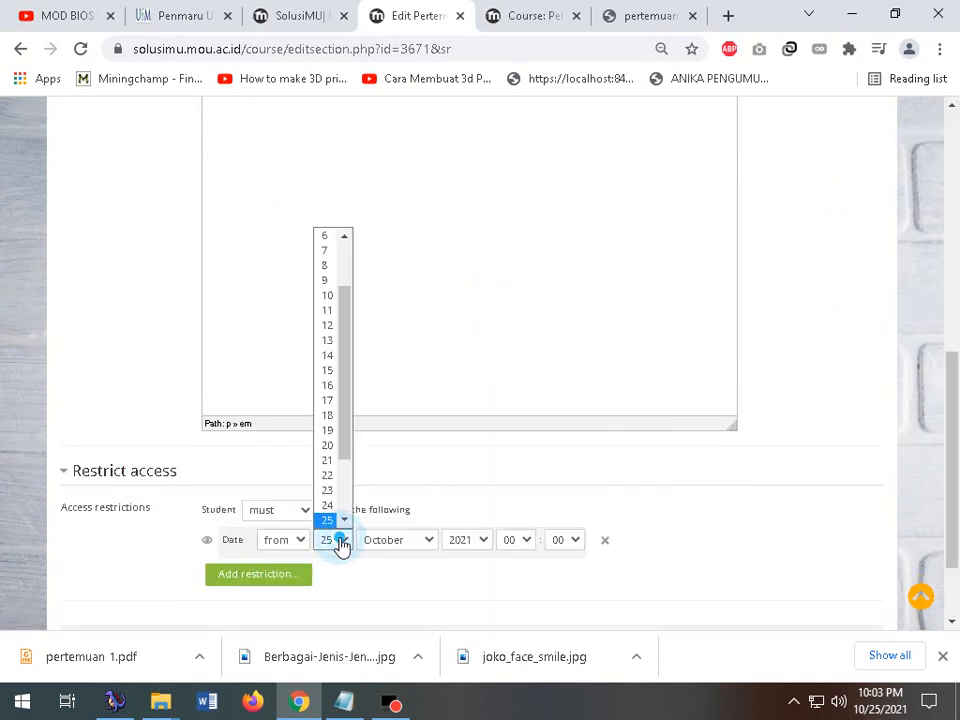
pyautogui.click(329, 346)
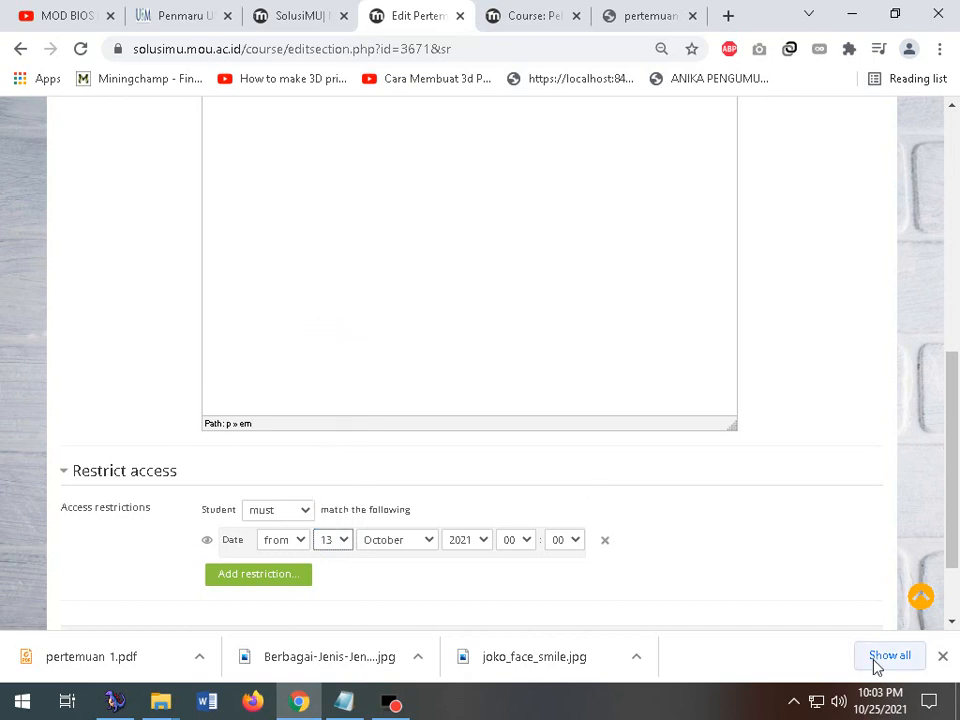
pyautogui.click(880, 700)
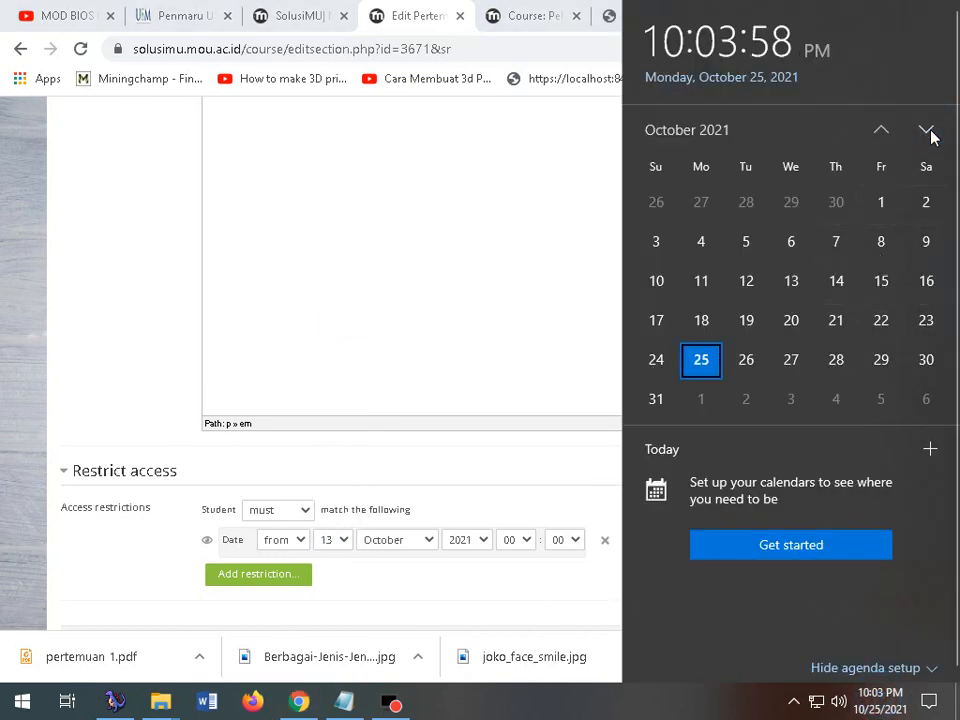
pyautogui.click(926, 129)
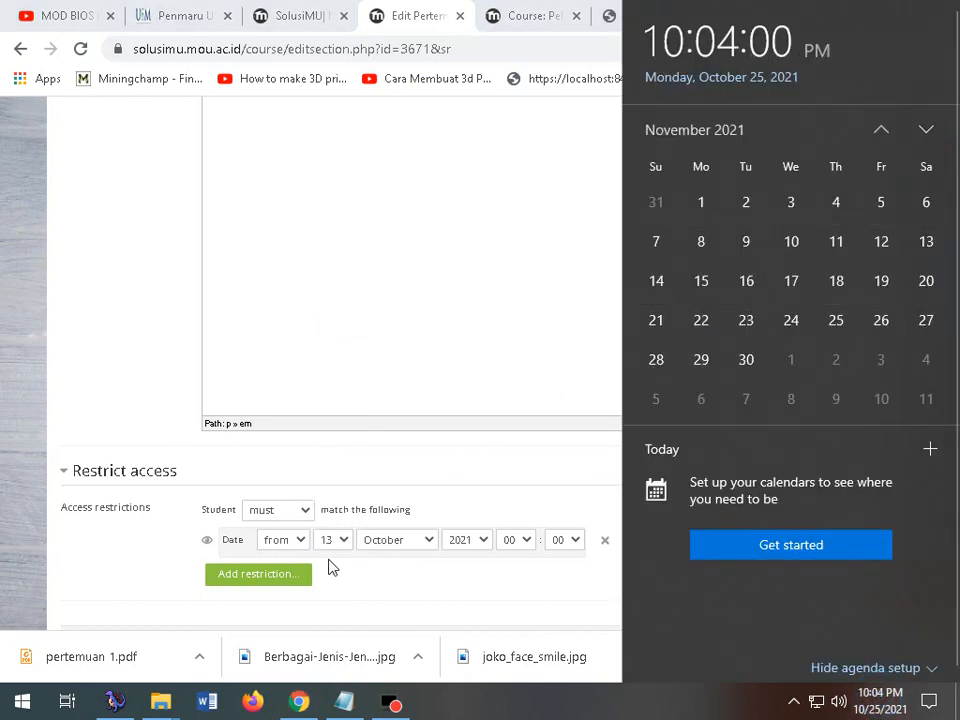
pyautogui.click(338, 541)
pyautogui.click(330, 455)
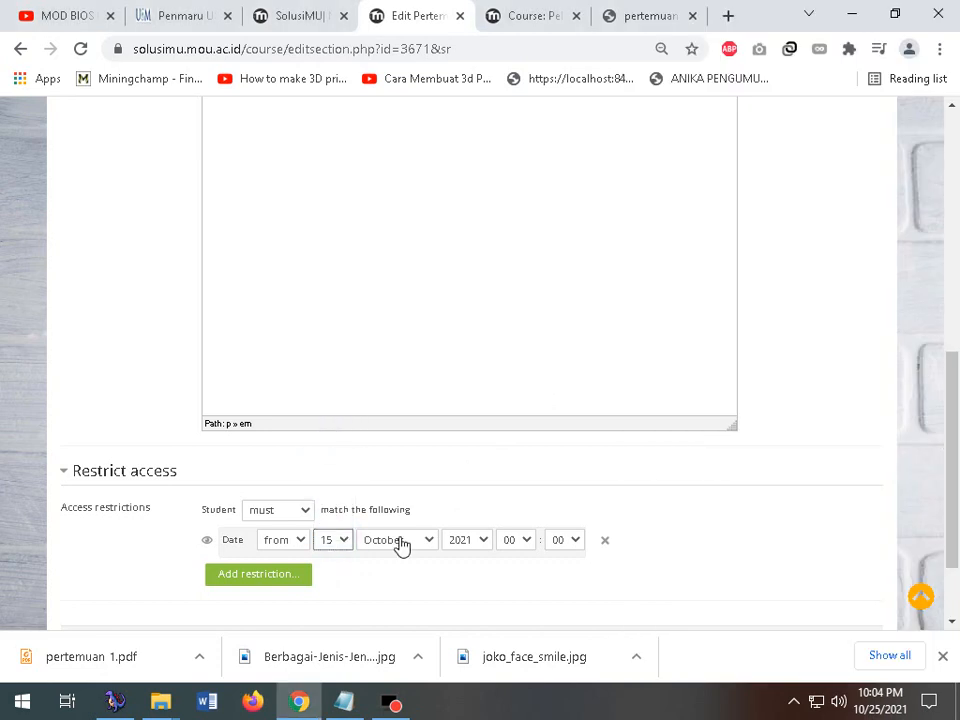
pyautogui.click(400, 541)
pyautogui.click(392, 506)
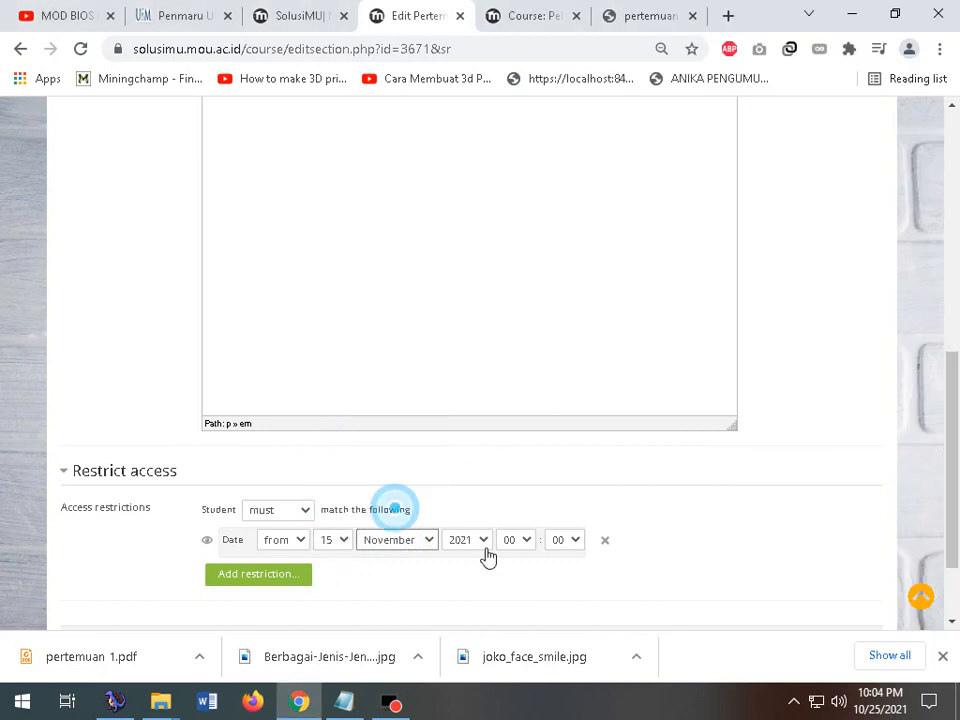
# - Save the Pertemuan 4 topic and review the availability notes under the Pertemuan 01 and Pertemuan 2 titles
pyautogui.scroll(-2, 480, 560)
pyautogui.click(260, 543)
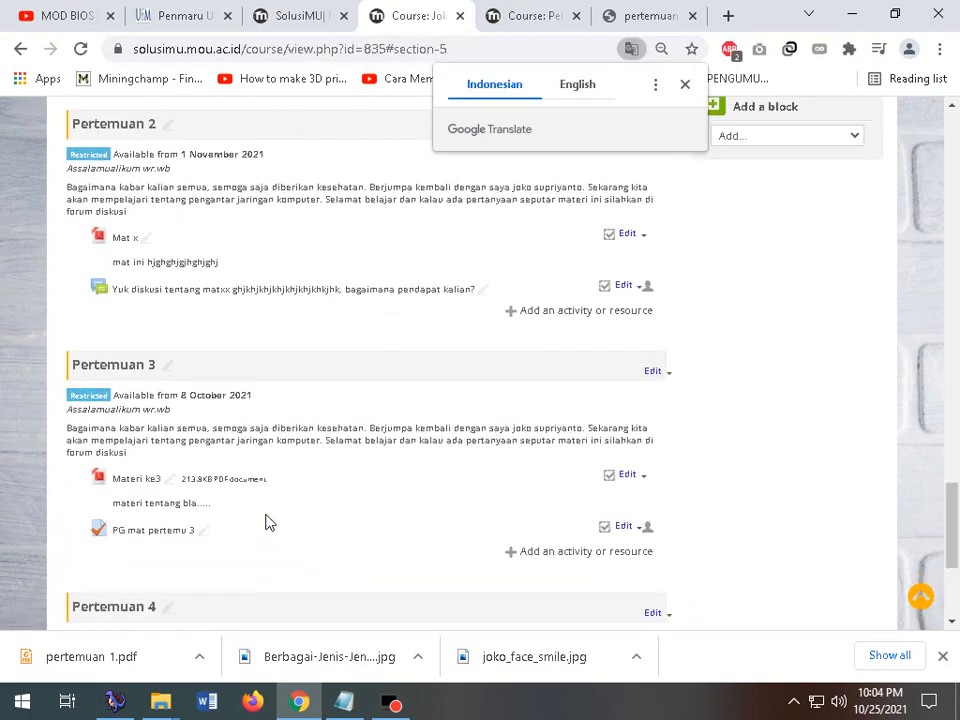
pyautogui.scroll(2, 190, 357)
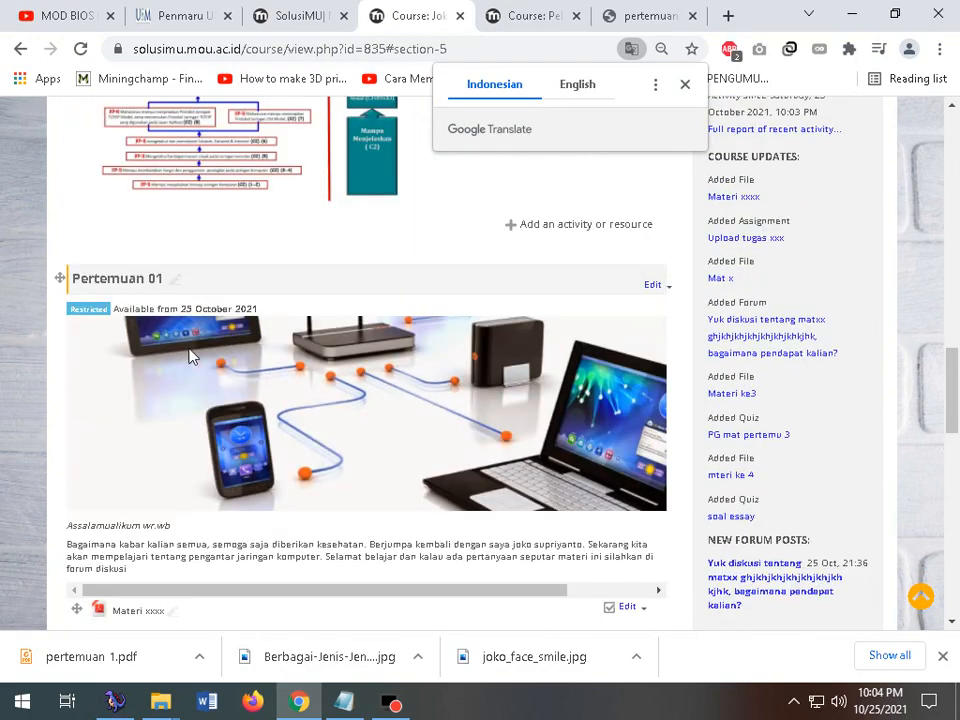
pyautogui.scroll(-7, 159, 435)
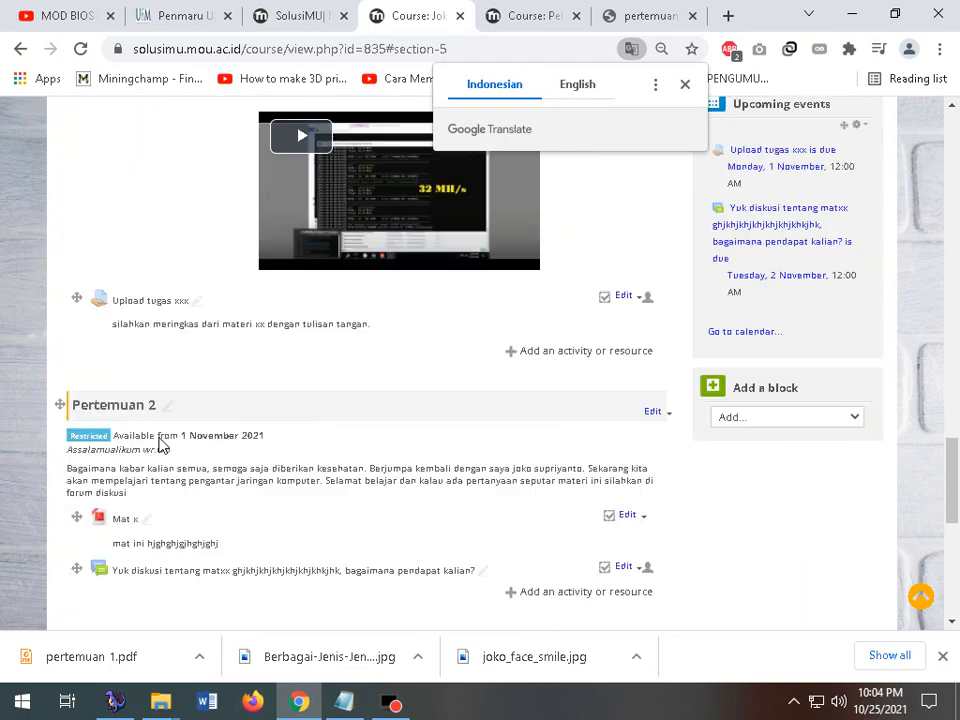
# - Check the restriction dates under Pertemuan 3 and Pertemuan 4, and switch the course role to Student
pyautogui.scroll(-4, 165, 445)
pyautogui.click(685, 84)
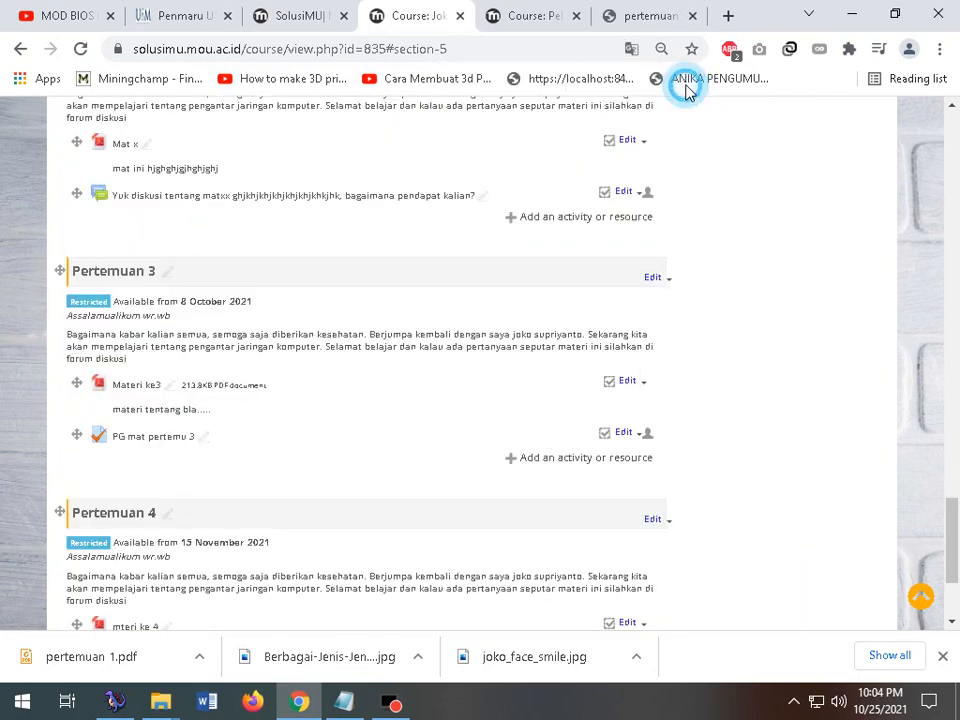
pyautogui.scroll(15, 670, 518)
pyautogui.scroll(10, 672, 517)
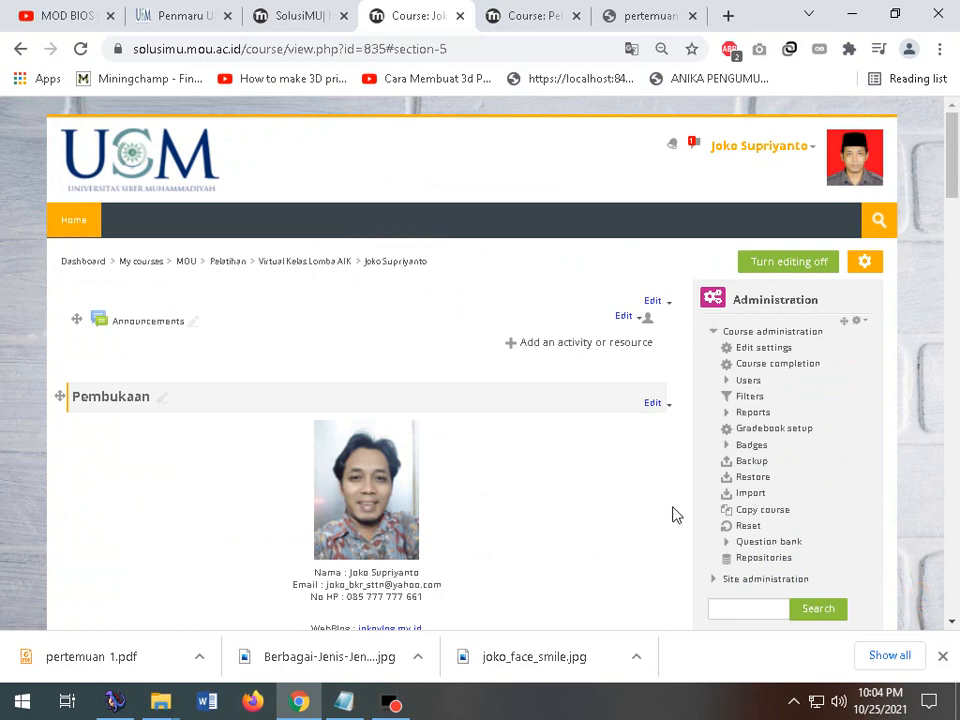
pyautogui.click(771, 148)
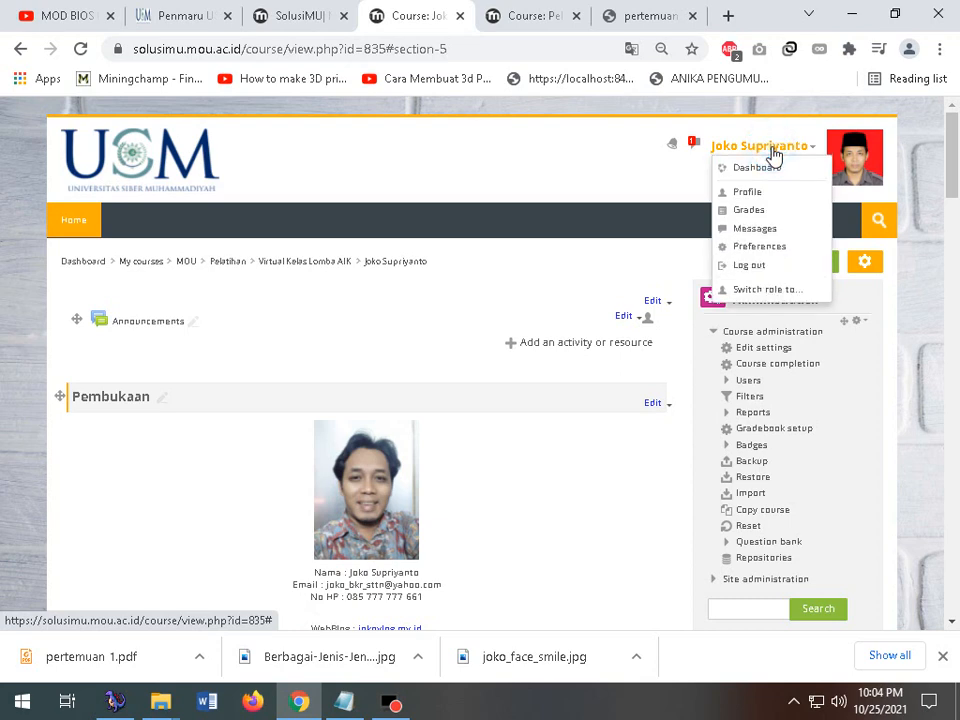
pyautogui.click(767, 290)
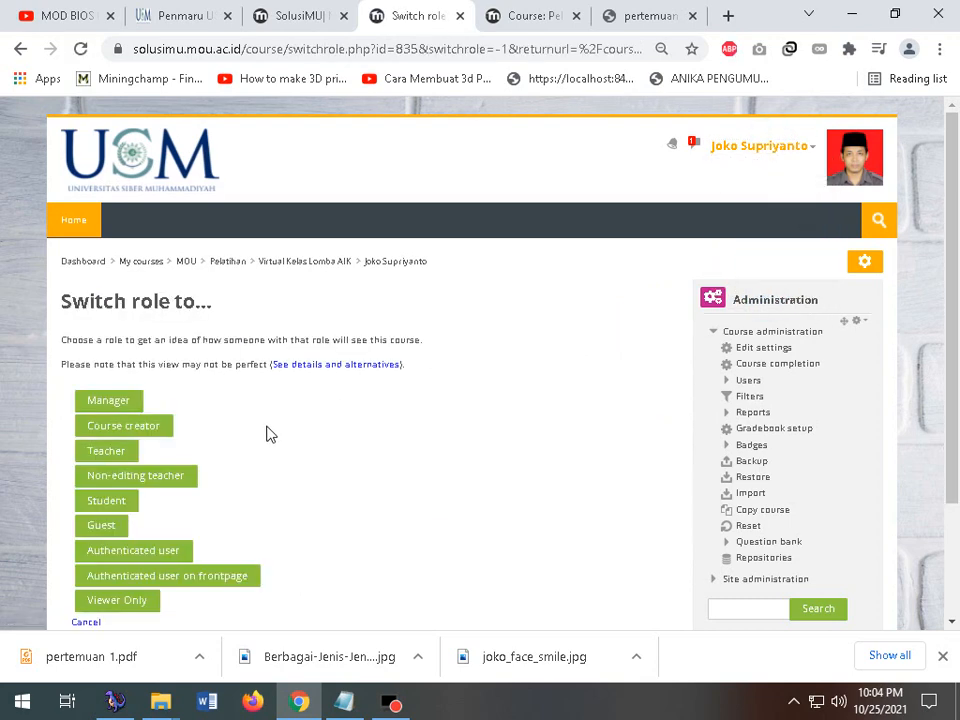
pyautogui.scroll(-1, 268, 433)
pyautogui.click(112, 417)
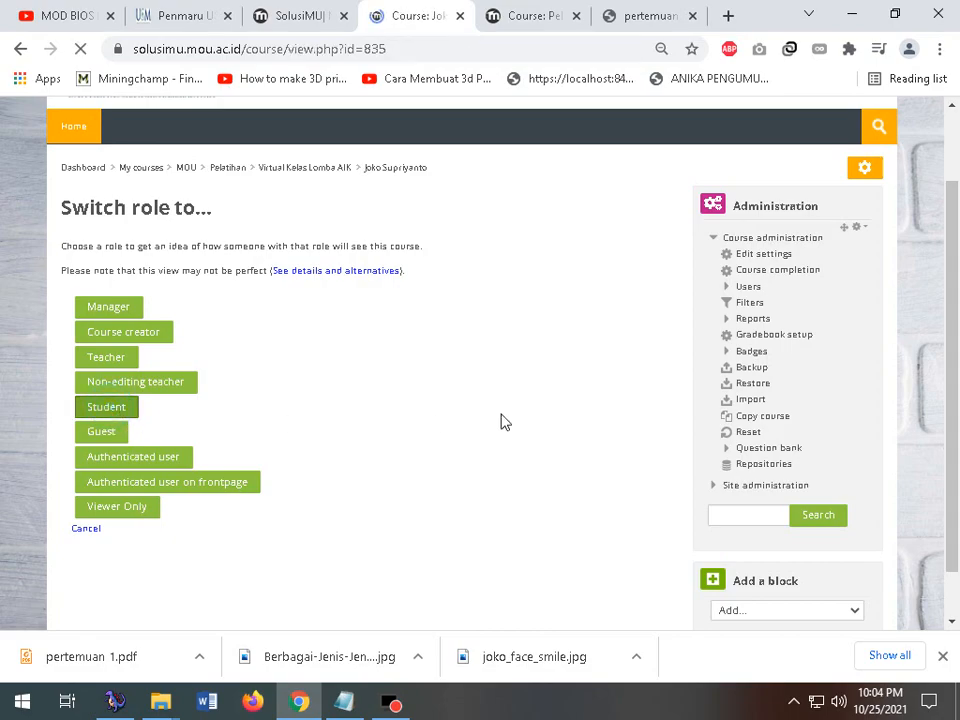
# - Examine Pertemuan 01 in the student view and check today's date in the system calendar
pyautogui.scroll(-3, 503, 423)
pyautogui.scroll(-10, 503, 413)
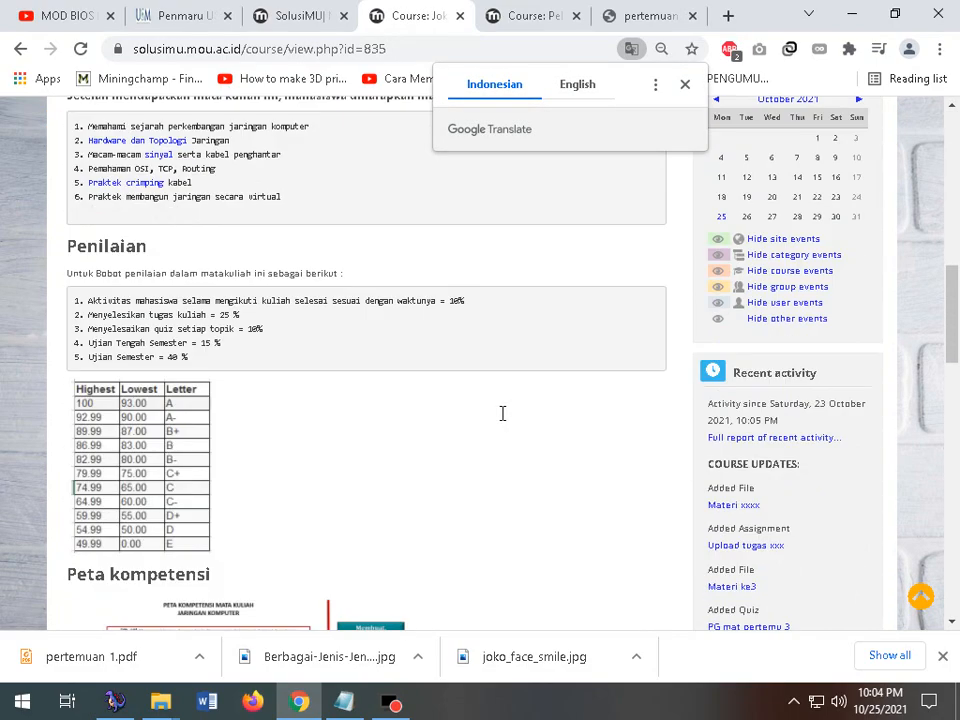
pyautogui.scroll(-5, 503, 415)
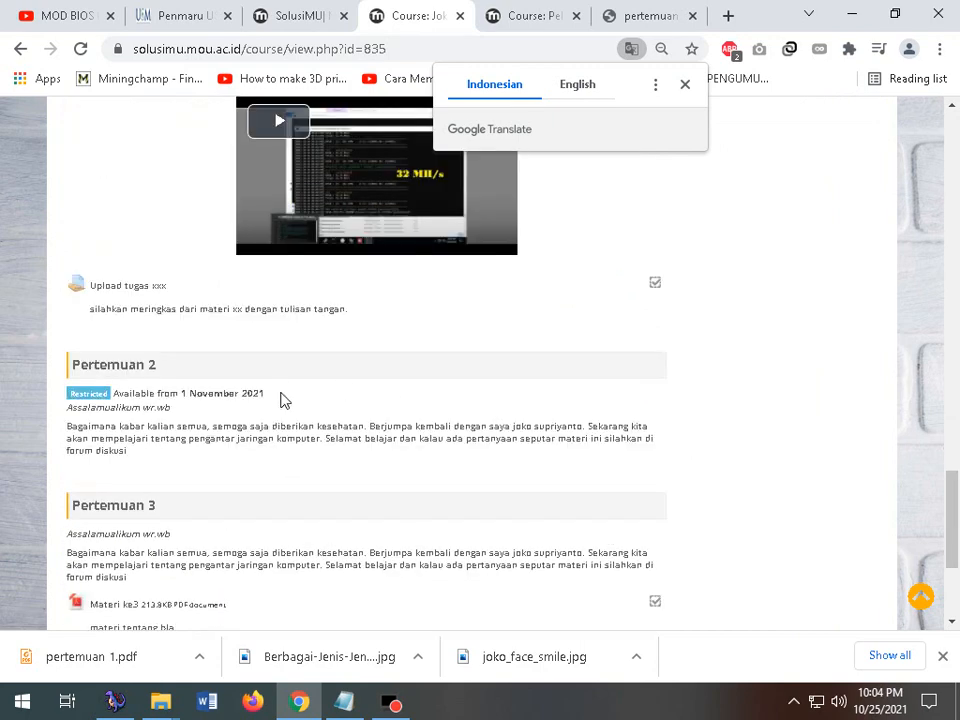
pyautogui.scroll(6, 281, 399)
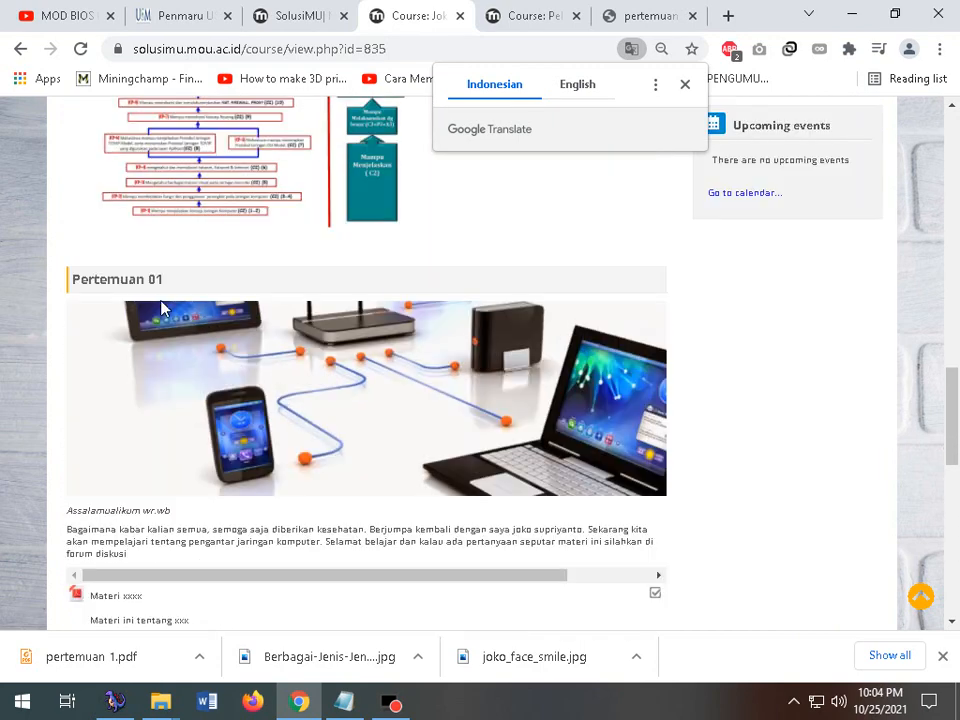
pyautogui.moveTo(187, 279); pyautogui.dragTo(69, 280)
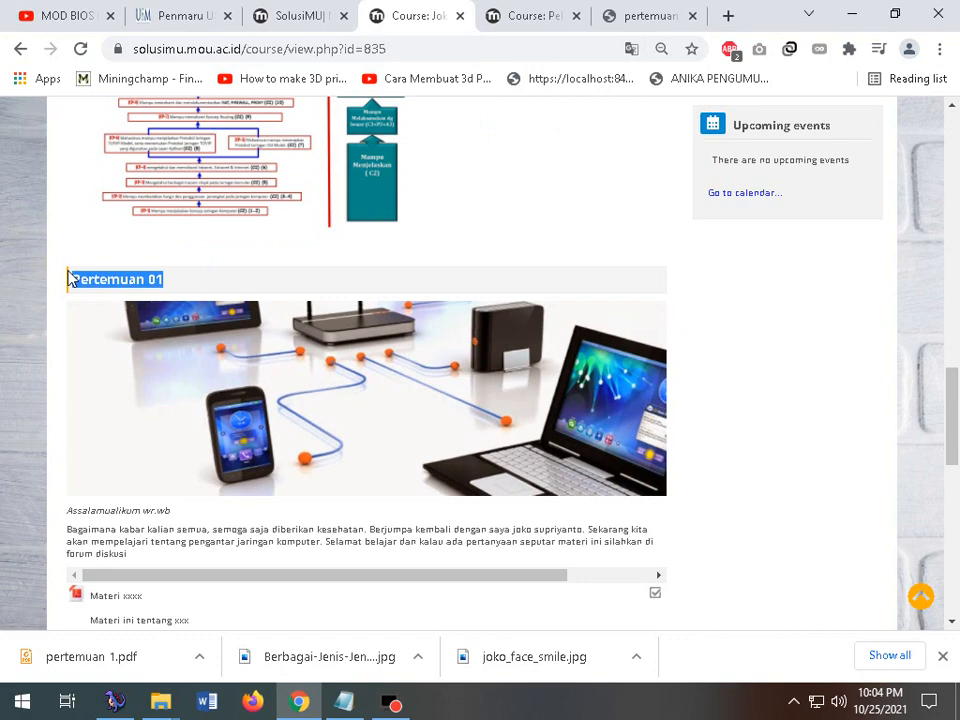
pyautogui.scroll(-1, 190, 296)
pyautogui.click(900, 708)
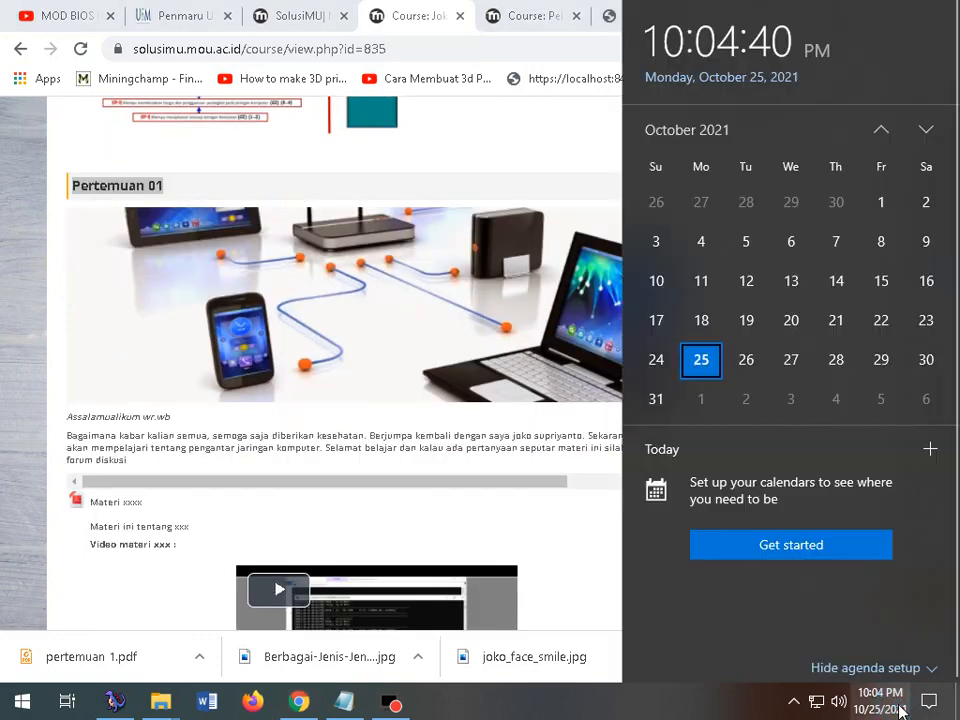
pyautogui.click(399, 534)
# - Compare which greetings, materials and restriction notes students can see in Pertemuan 2, Pertemuan 3 and Pertemuan 4
pyautogui.scroll(-5, 369, 523)
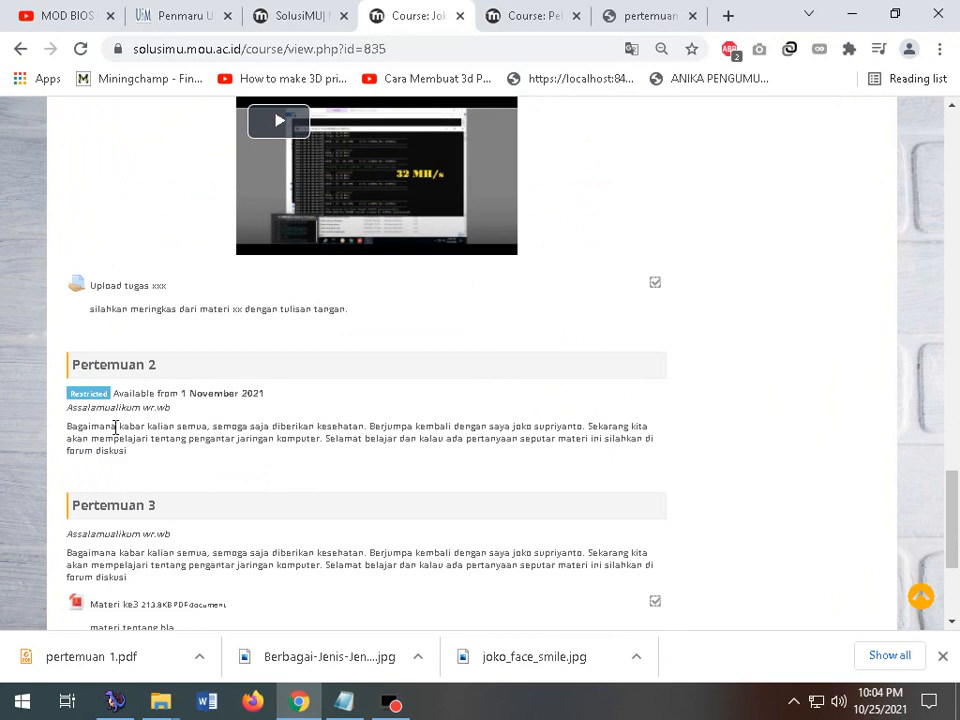
pyautogui.moveTo(186, 459); pyautogui.dragTo(66, 406)
pyautogui.scroll(-2, 122, 467)
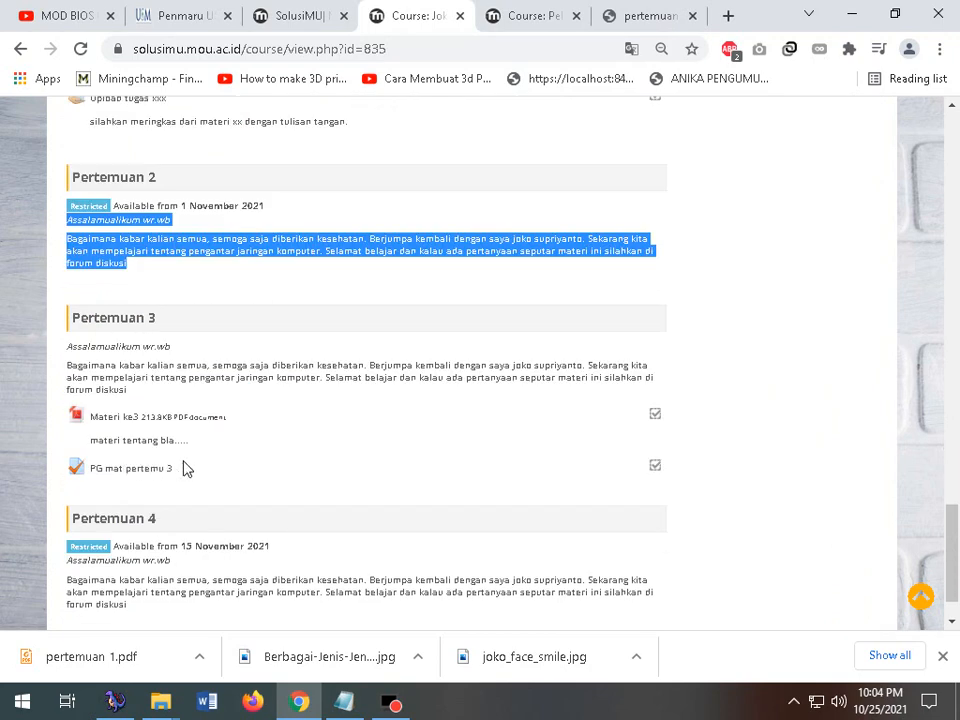
pyautogui.moveTo(279, 476); pyautogui.dragTo(66, 387)
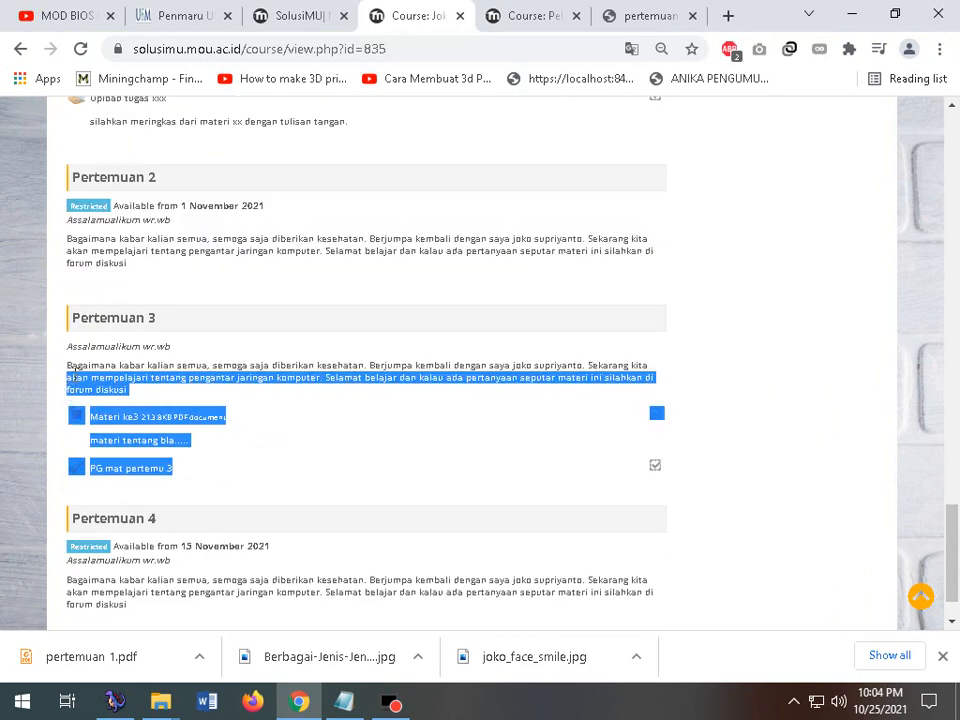
pyautogui.scroll(-1, 220, 505)
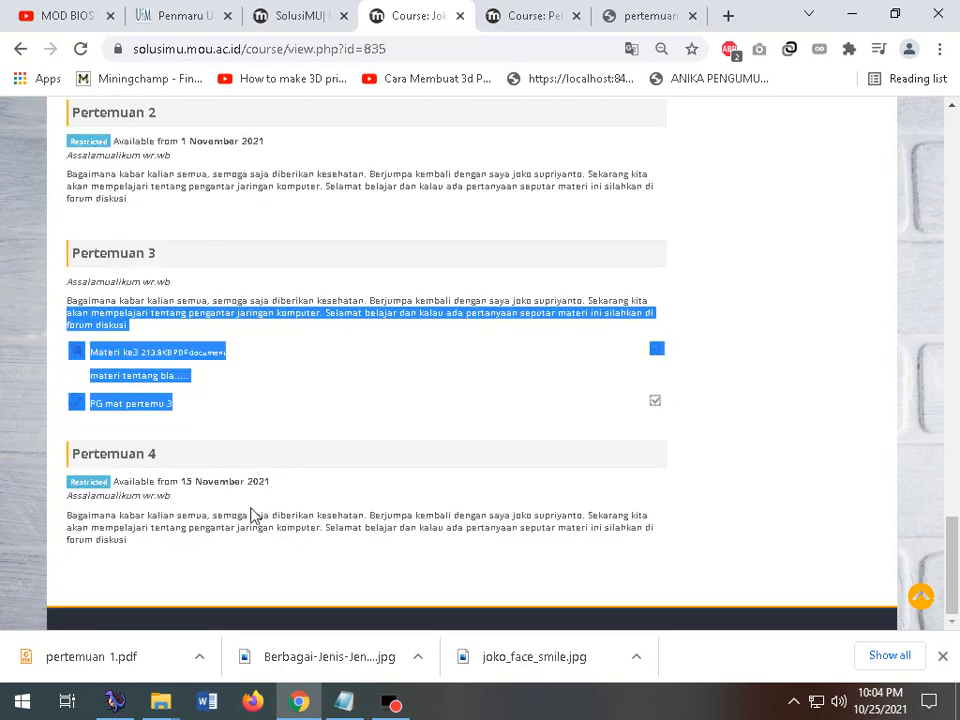
pyautogui.moveTo(253, 515); pyautogui.dragTo(86, 467)
pyautogui.scroll(1, 110, 483)
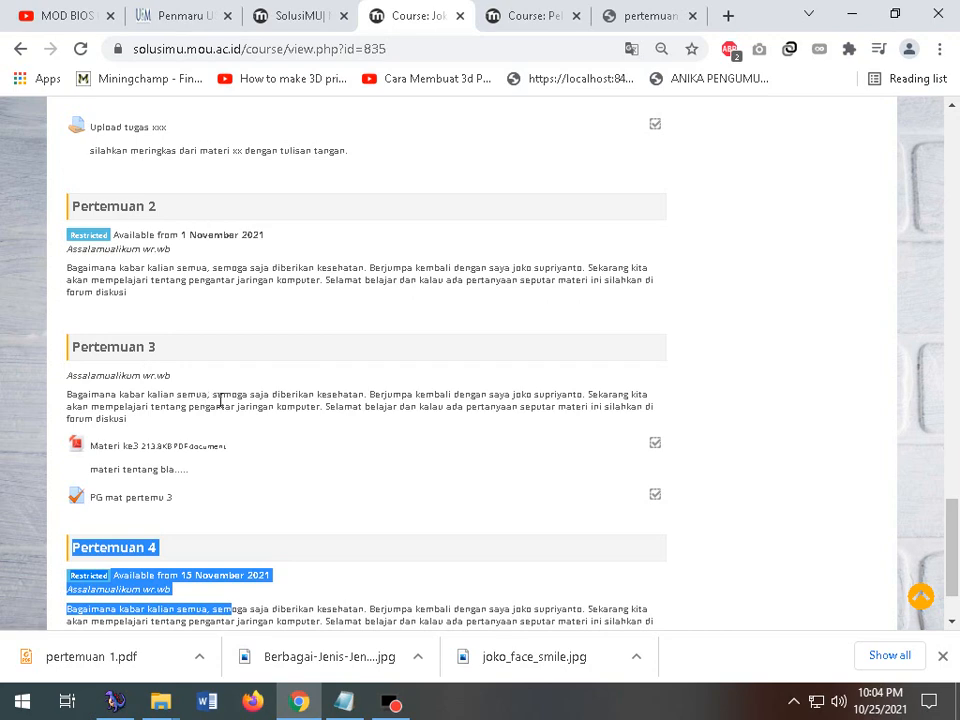
pyautogui.scroll(2, 191, 395)
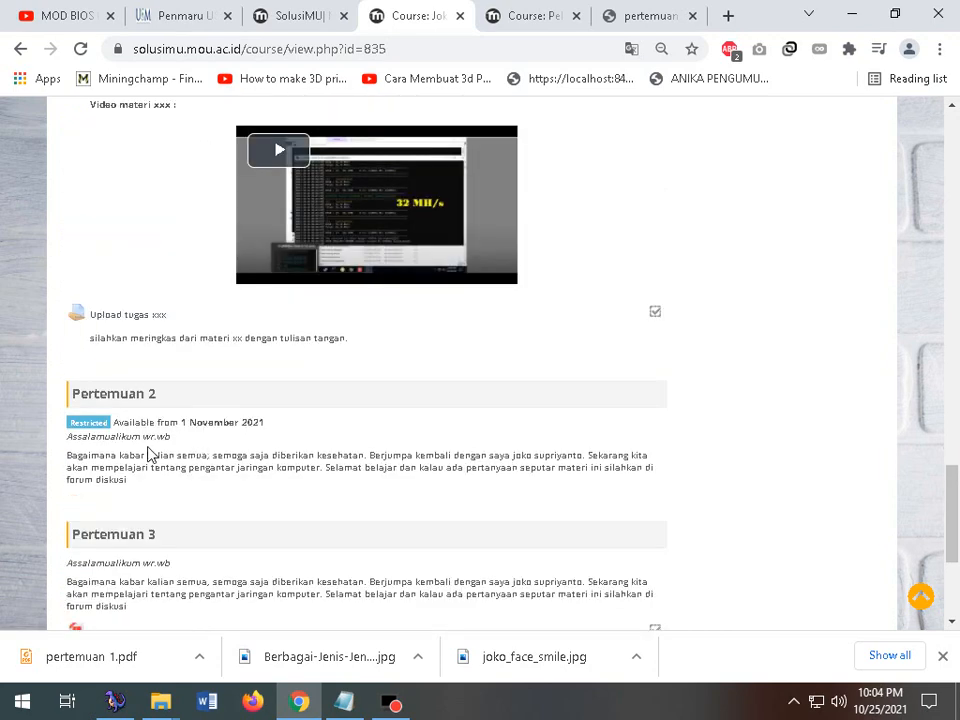
pyautogui.click(147, 446)
pyautogui.moveTo(128, 485); pyautogui.dragTo(68, 424)
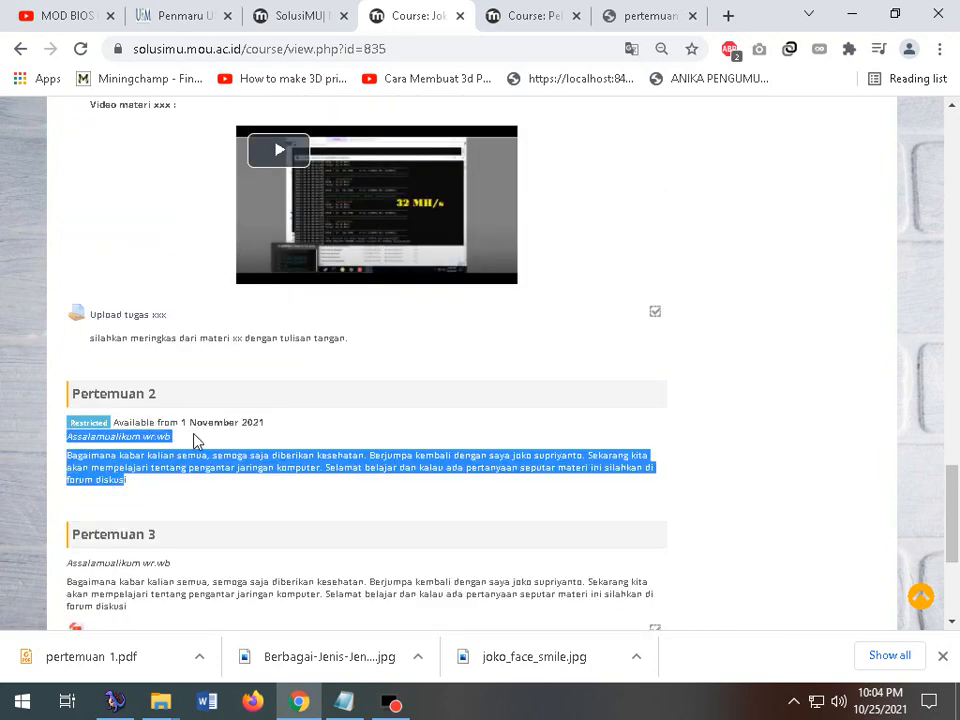
pyautogui.scroll(-3, 236, 523)
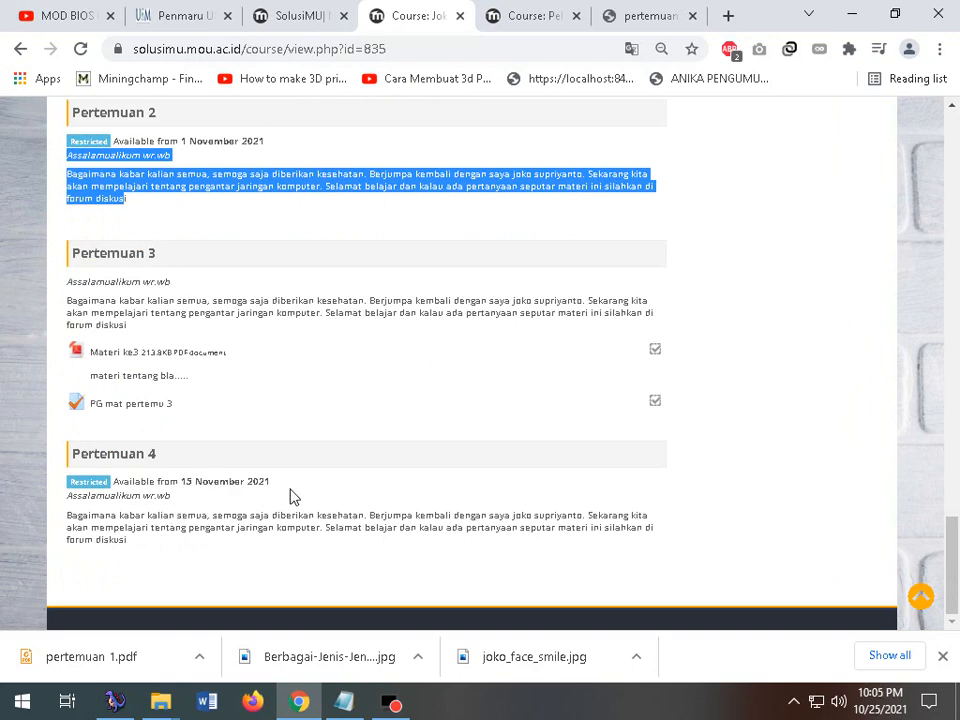
pyautogui.moveTo(293, 497); pyautogui.dragTo(66, 479)
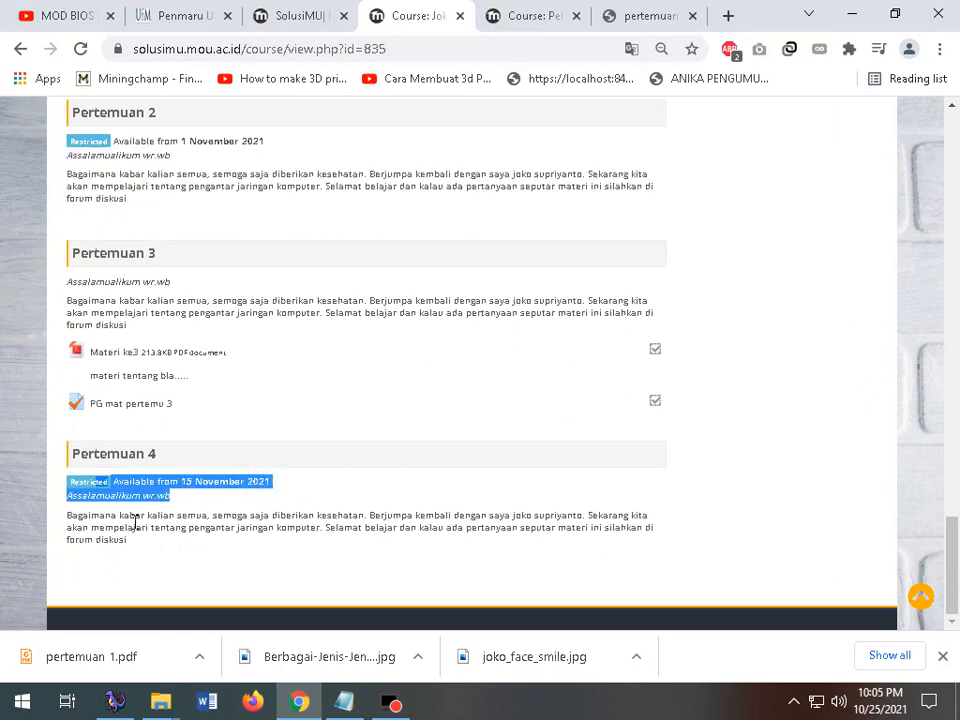
pyautogui.scroll(7, 293, 482)
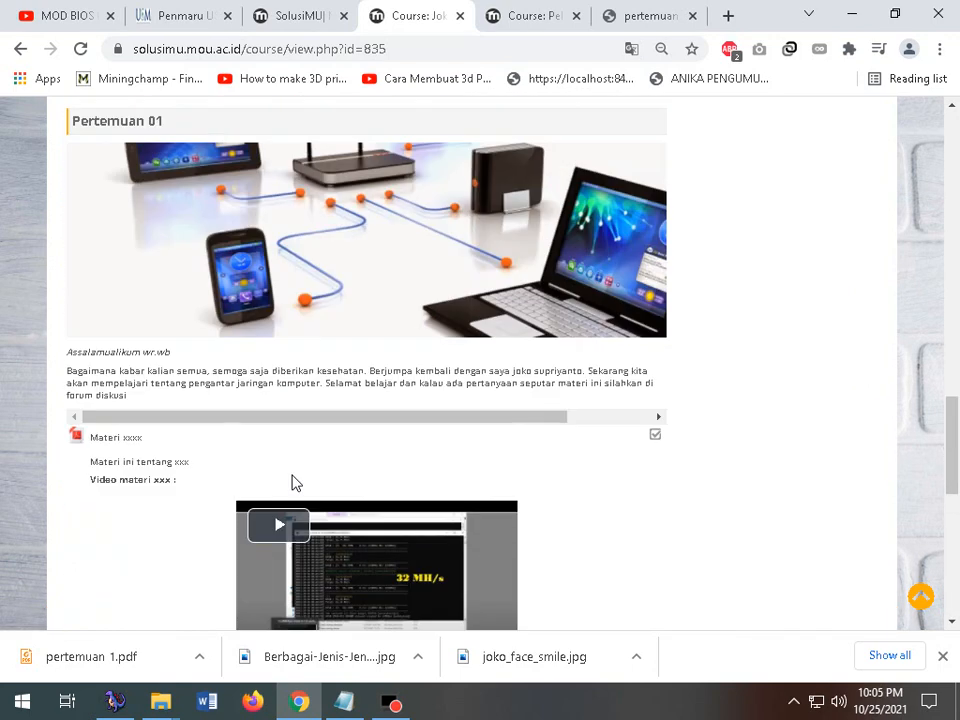
# - Return from the Student role to the normal role in the course
pyautogui.scroll(15, 690, 422)
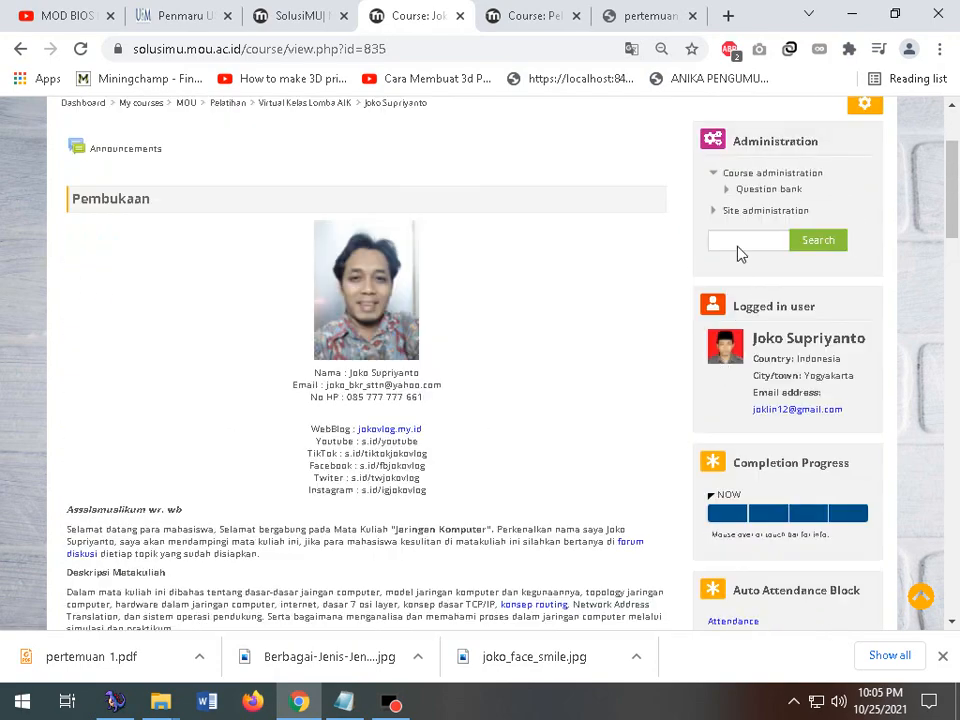
pyautogui.click(803, 145)
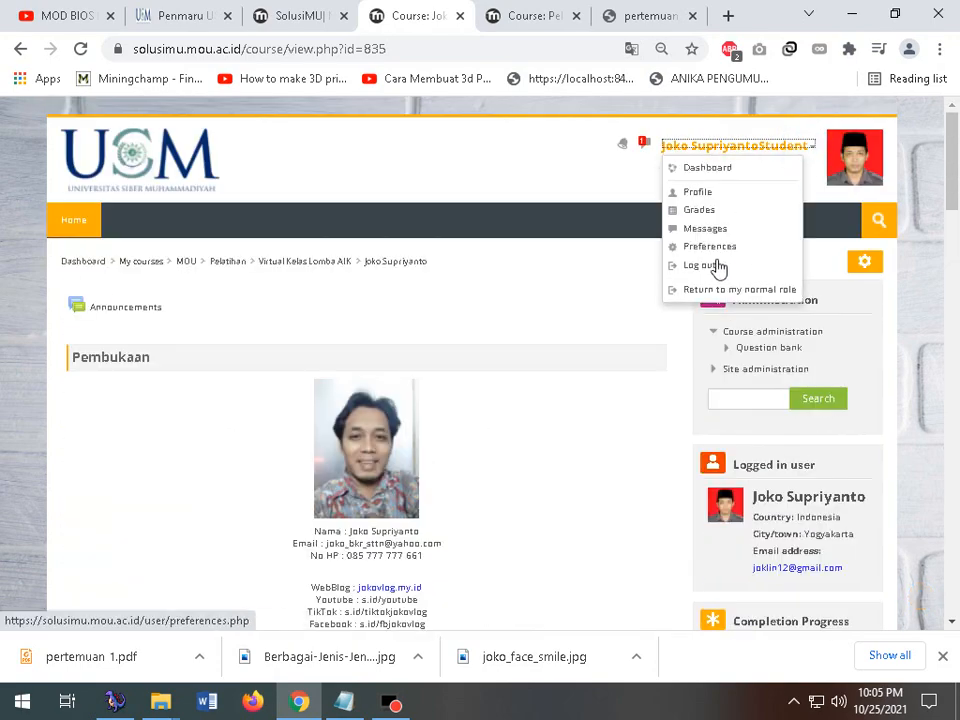
pyautogui.click(714, 290)
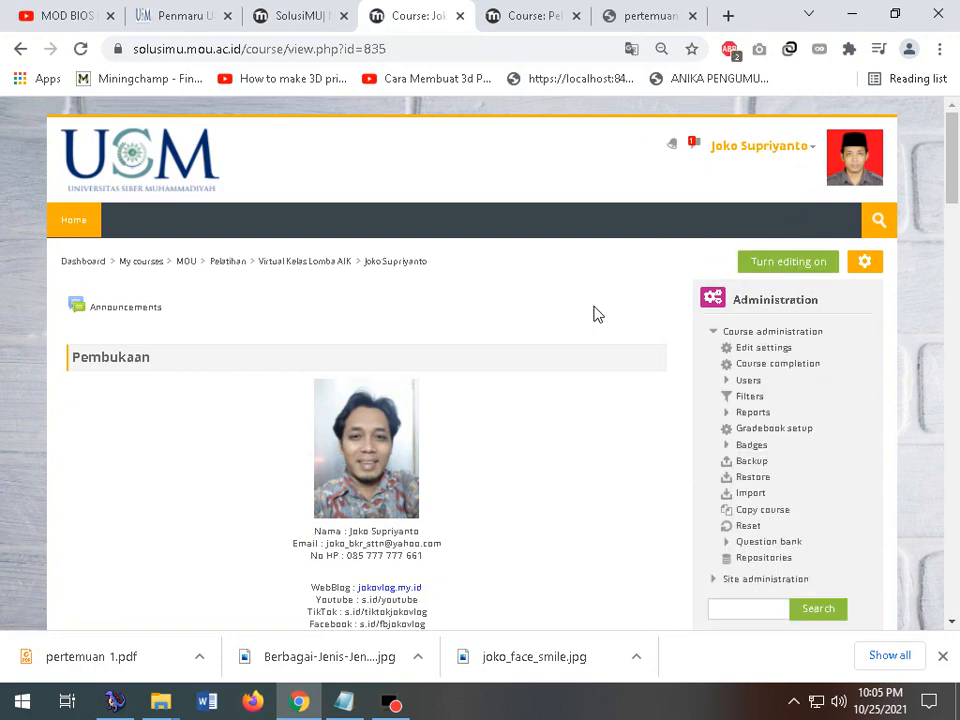
# - Review the topics in the normal role, including the Upload tugas xxx assignment and the Pertemuan 2 discussion forum
pyautogui.scroll(-12, 600, 330)
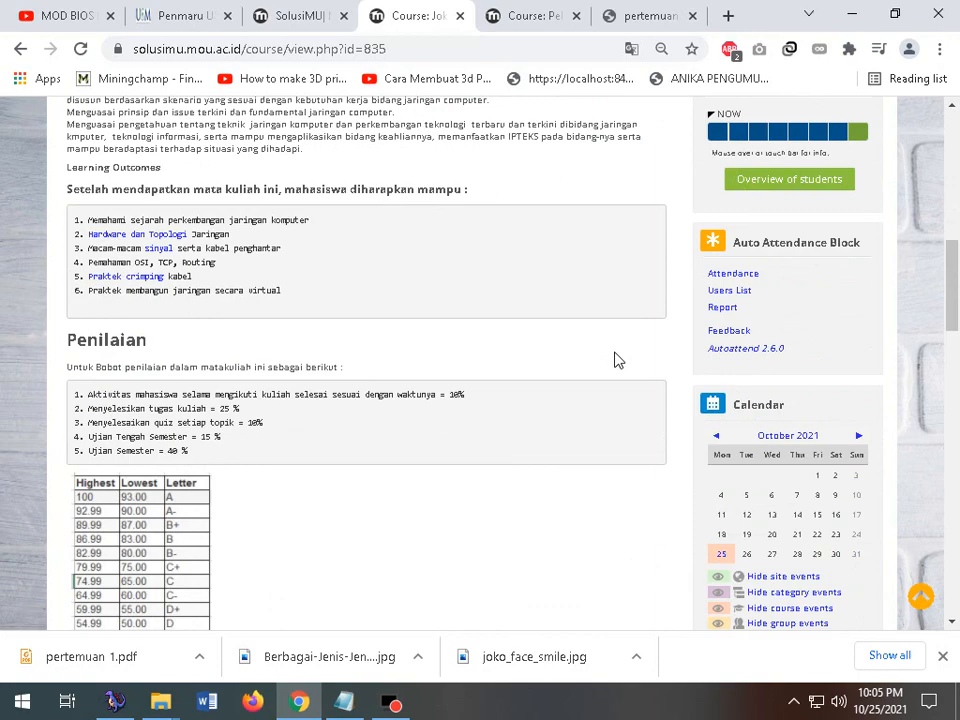
pyautogui.scroll(-15, 618, 360)
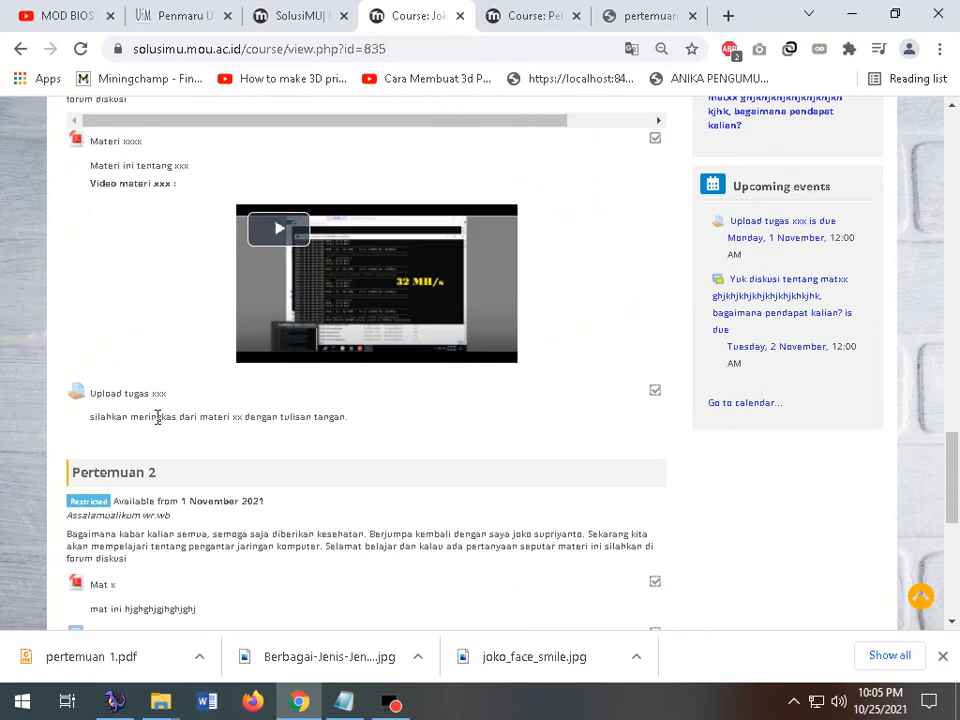
pyautogui.scroll(6, 156, 416)
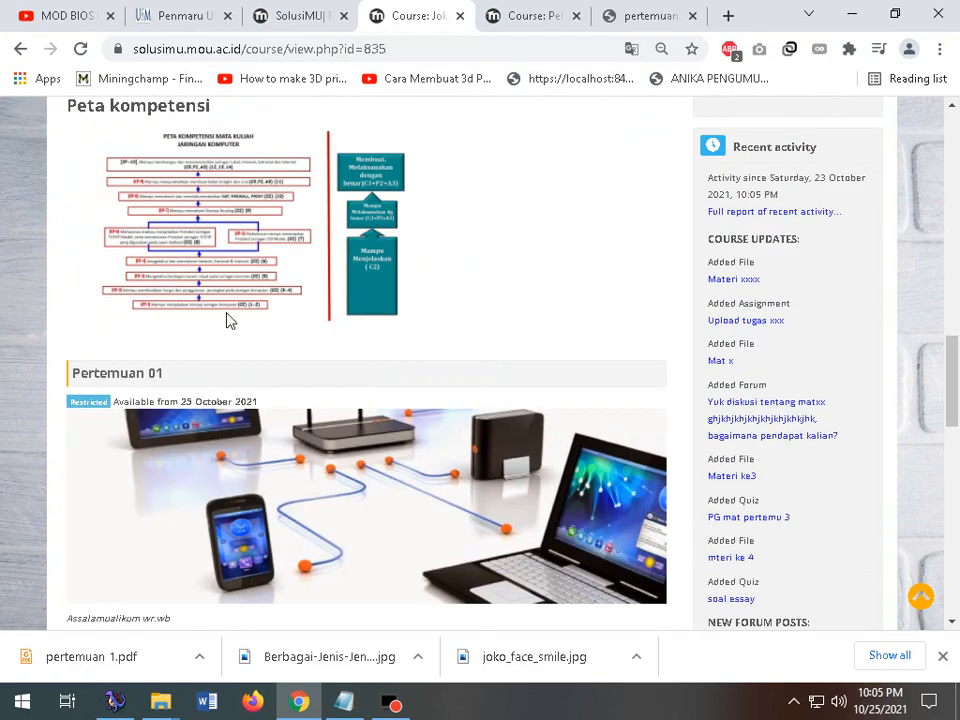
pyautogui.scroll(-6, 155, 432)
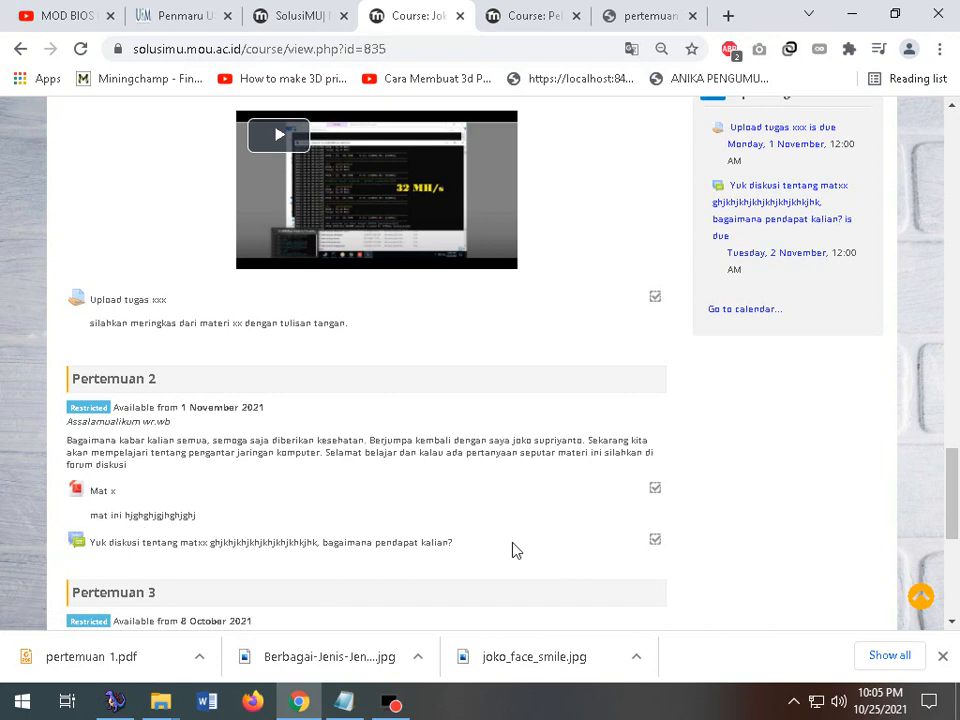
pyautogui.moveTo(508, 540); pyautogui.dragTo(70, 541)
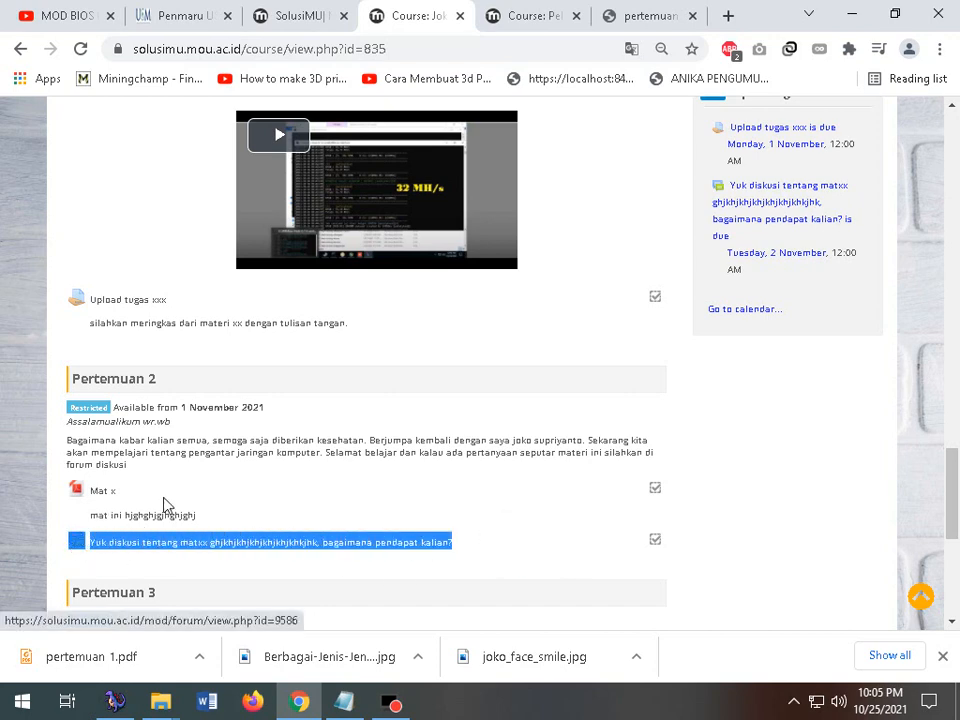
pyautogui.scroll(1, 230, 470)
pyautogui.moveTo(211, 391); pyautogui.dragTo(67, 388)
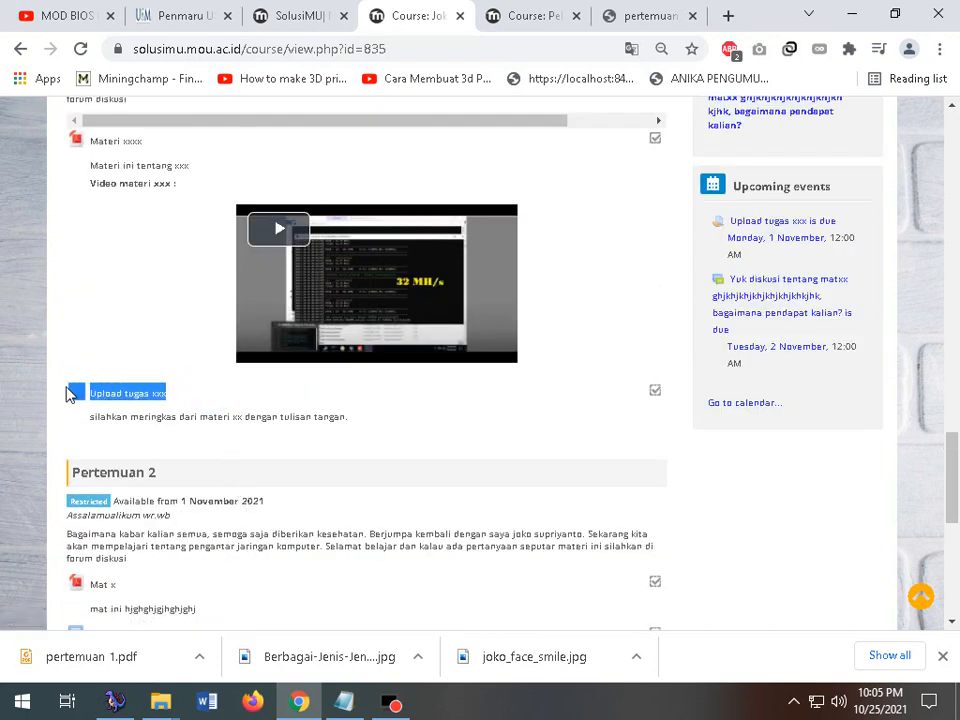
pyautogui.scroll(-1, 285, 590)
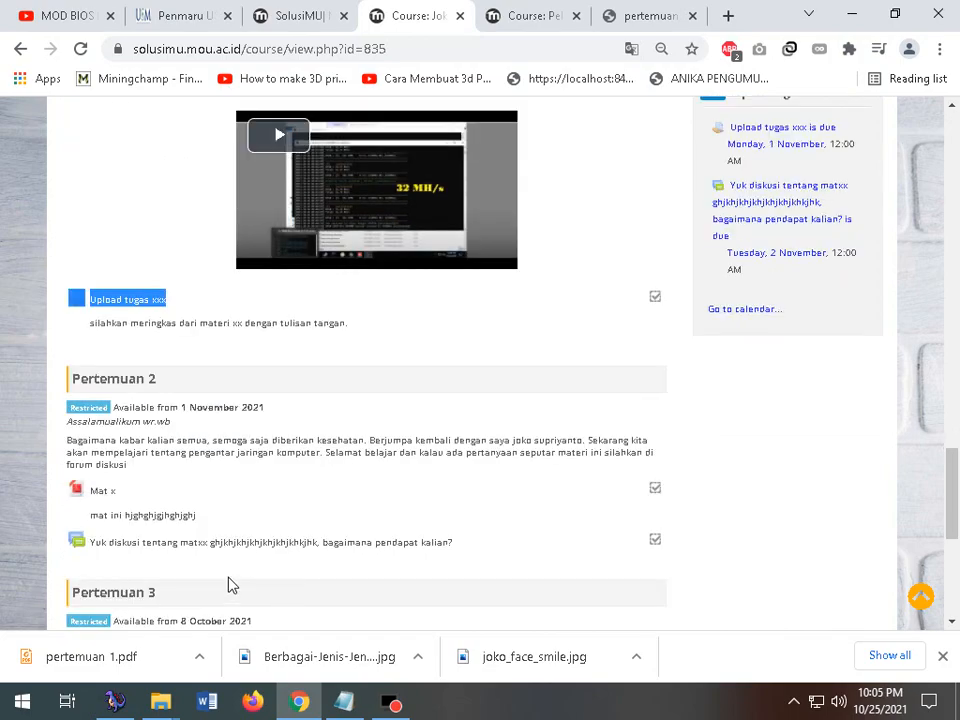
# - Turn course editing on and open the settings of the Upload tugas xxx assignment in Pertemuan 01
pyautogui.scroll(20, 957, 610)
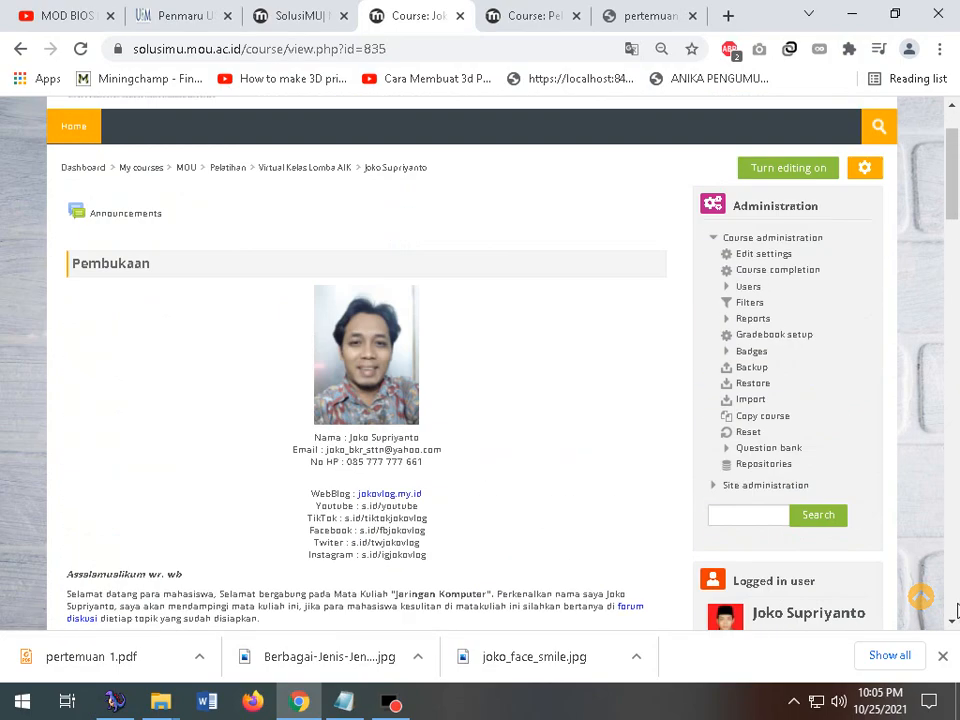
pyautogui.scroll(1, 945, 358)
pyautogui.click(782, 266)
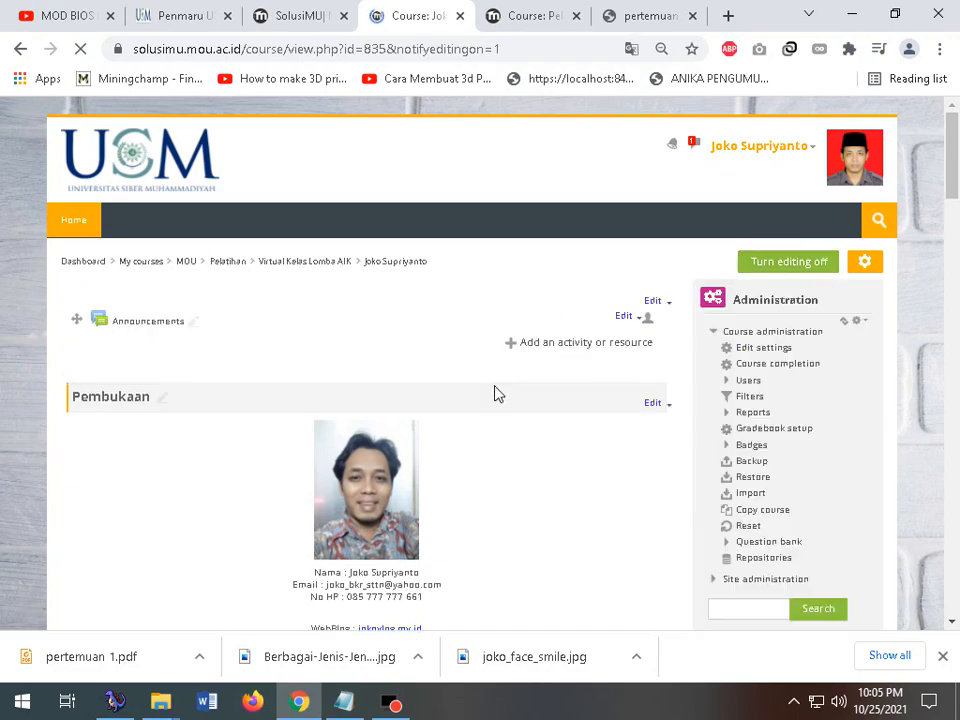
pyautogui.scroll(-15, 532, 506)
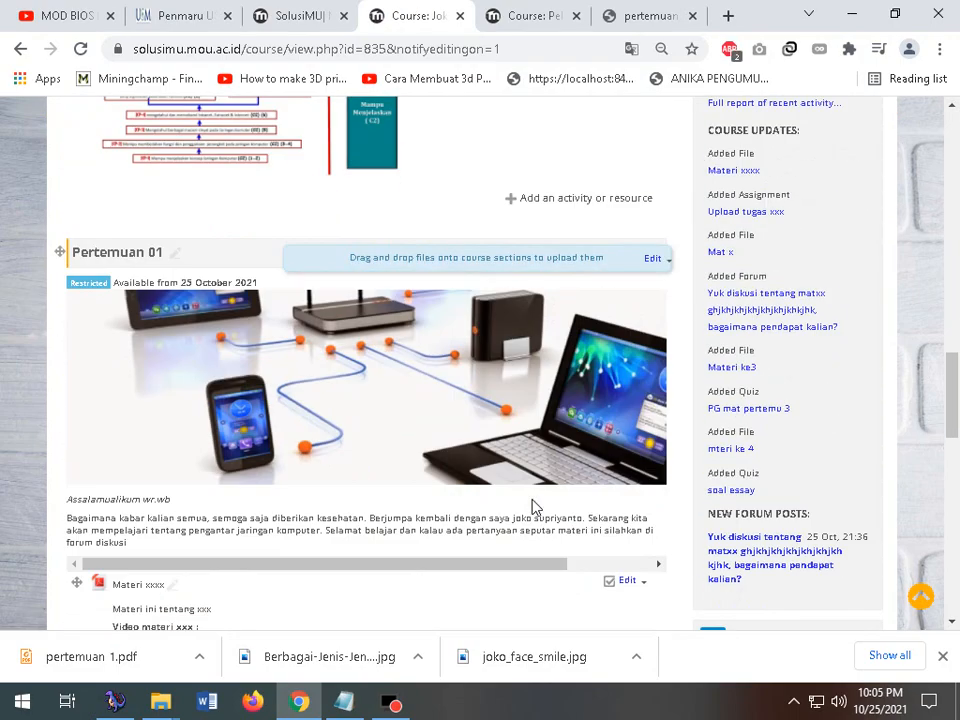
pyautogui.scroll(-2, 533, 507)
pyautogui.scroll(-3, 253, 493)
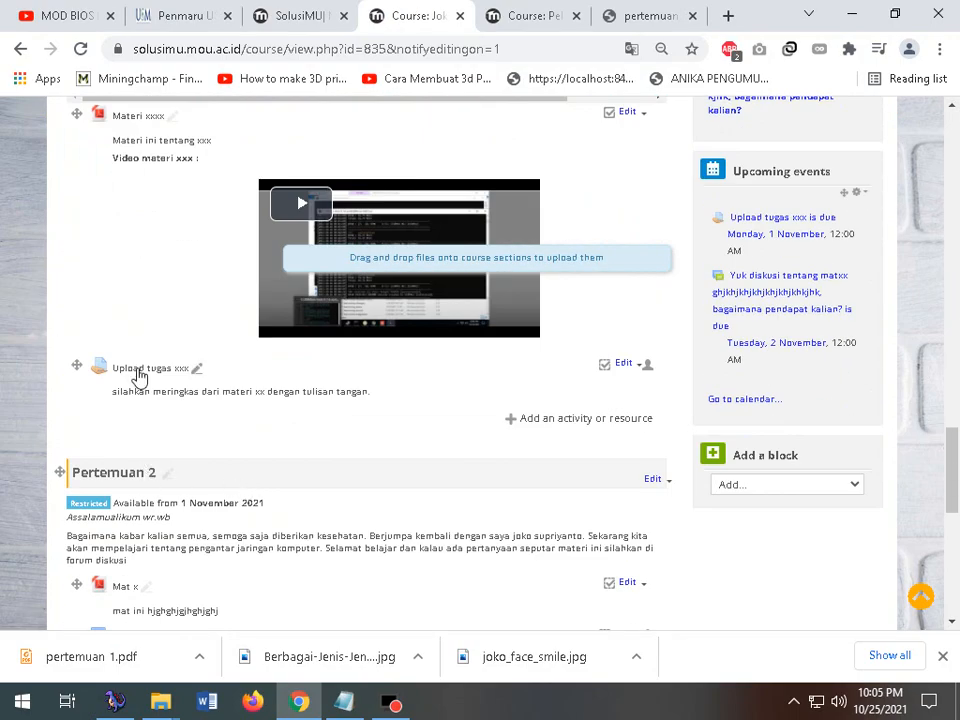
pyautogui.click(628, 364)
pyautogui.click(634, 386)
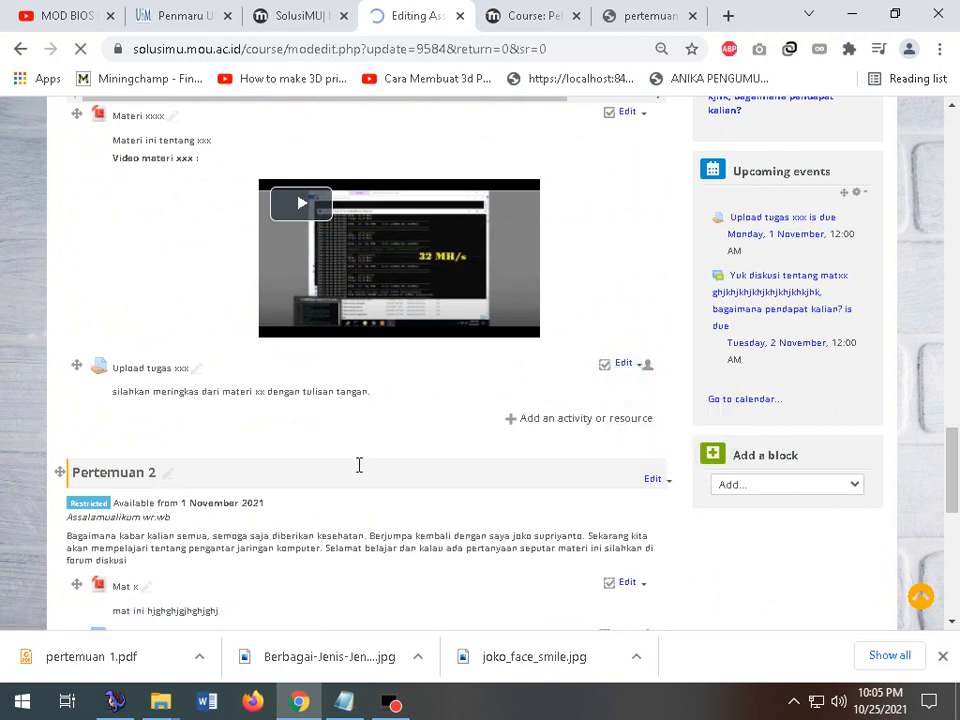
# - Set the Upload tugas xxx assignment's completion tracking to show activity as complete when conditions are met, and save it back to the course
pyautogui.scroll(-5, 358, 466)
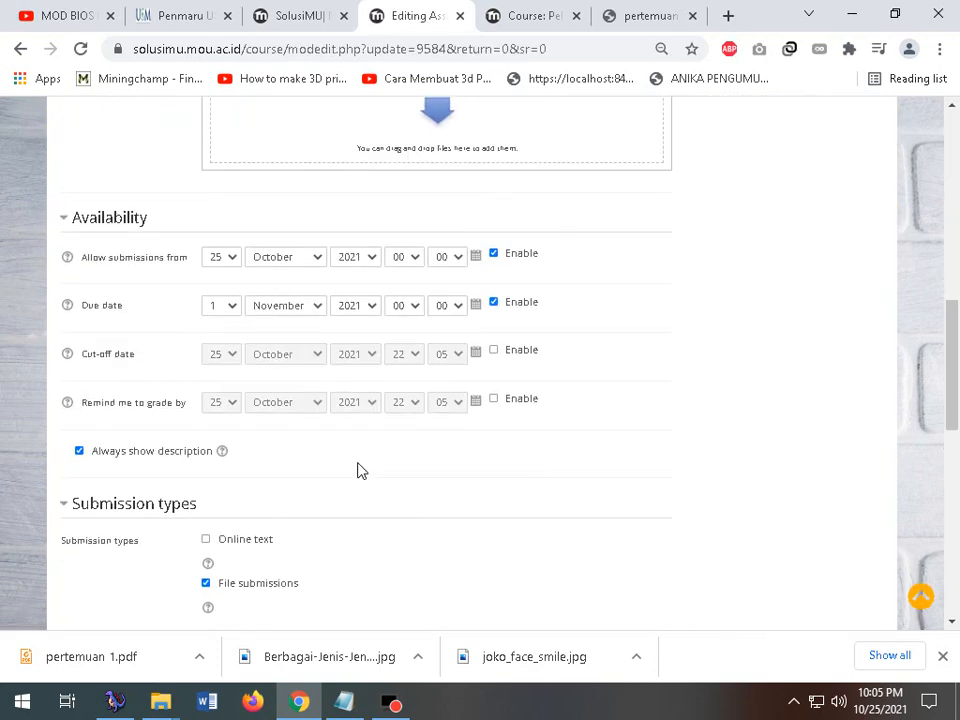
pyautogui.scroll(-7, 360, 469)
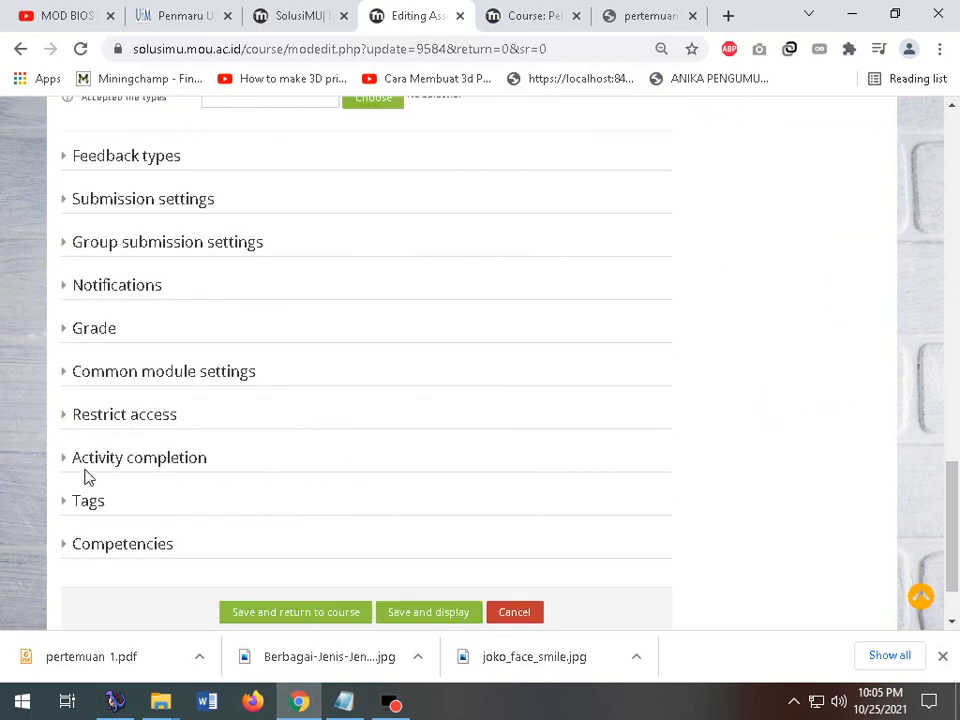
pyautogui.click(70, 460)
pyautogui.click(343, 504)
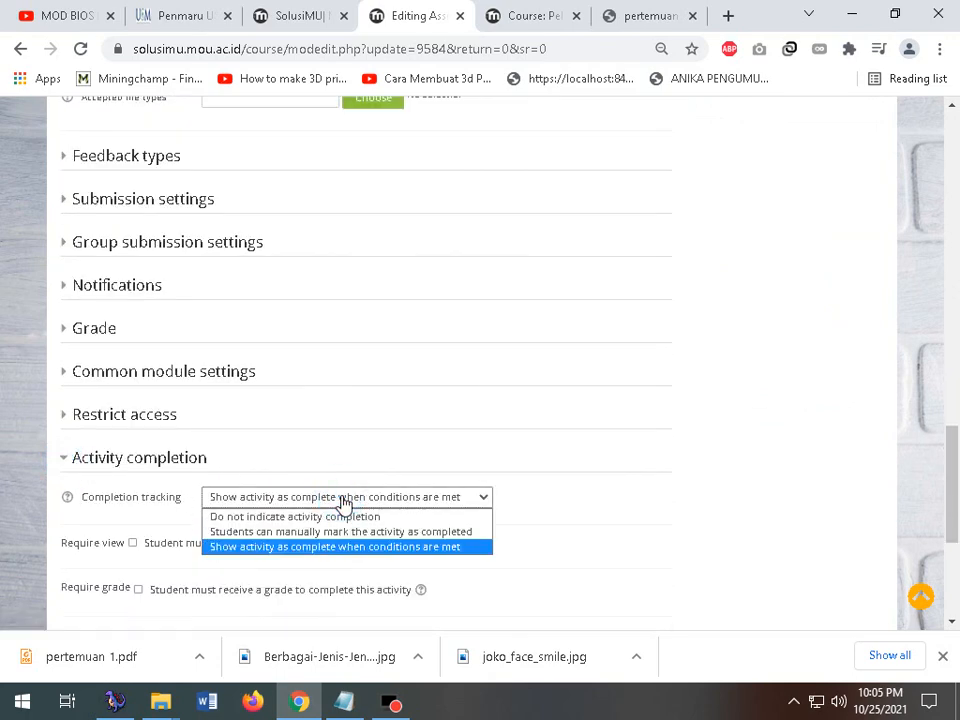
pyautogui.click(317, 546)
pyautogui.scroll(-1, 338, 533)
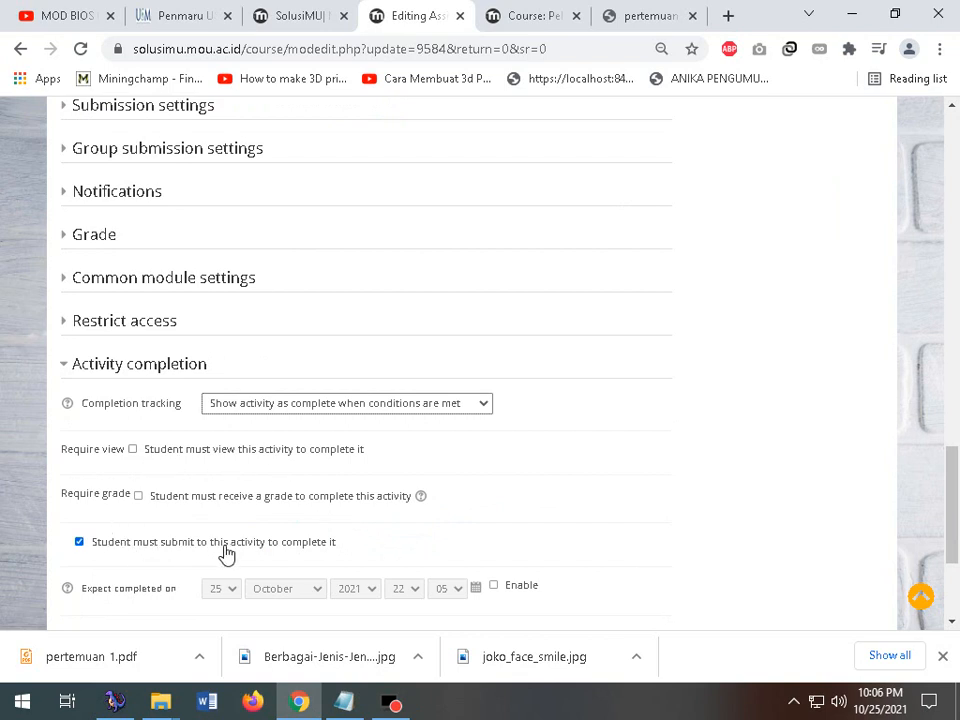
pyautogui.scroll(-3, 289, 559)
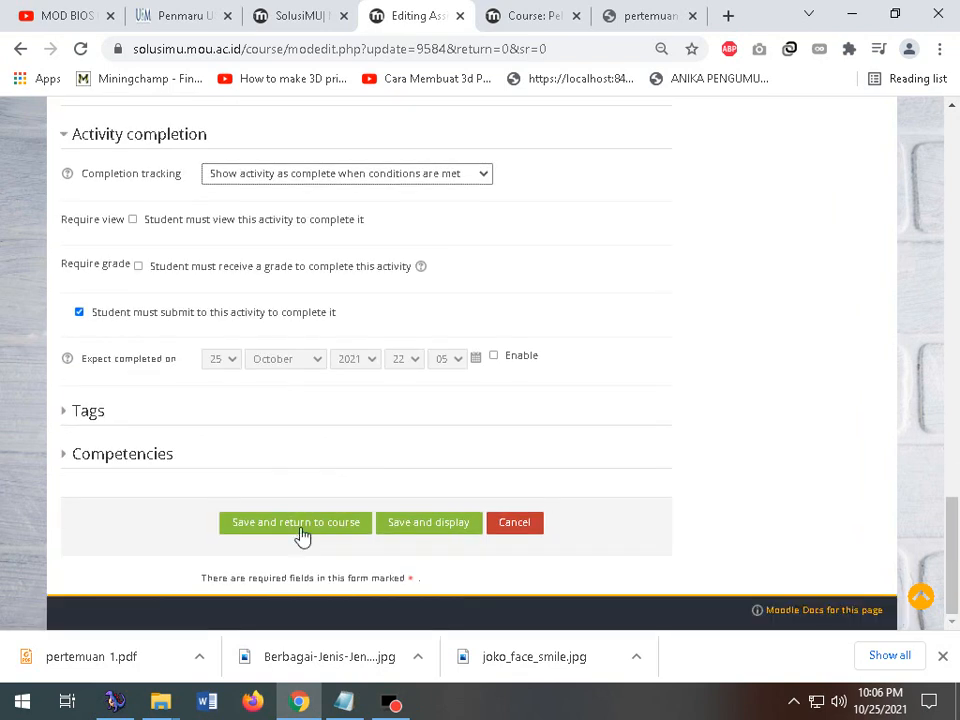
pyautogui.click(299, 527)
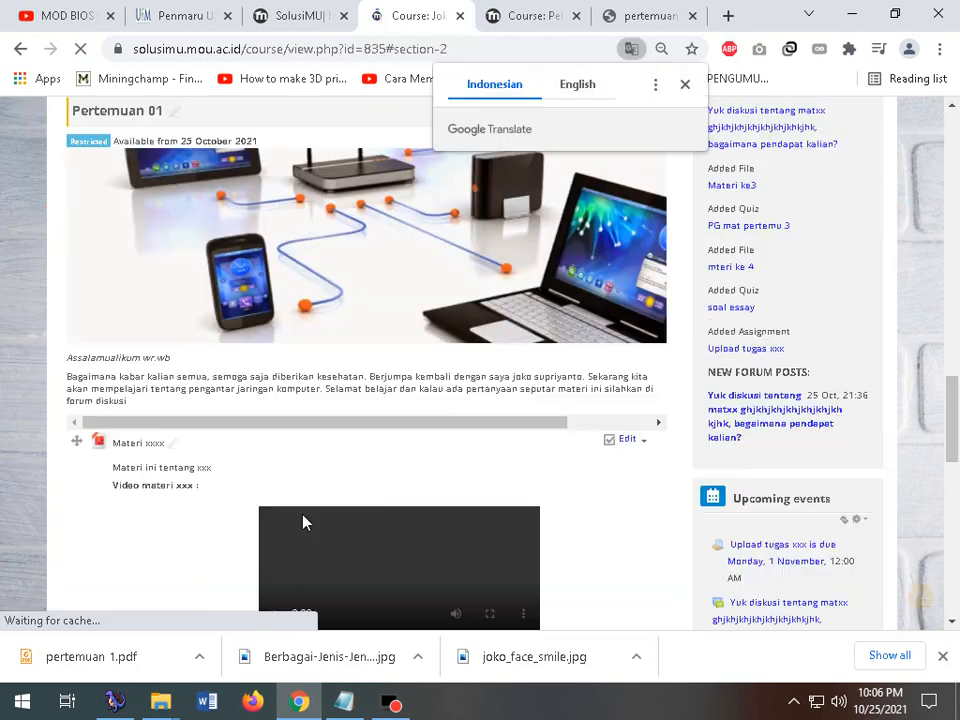
# - Open the settings of the Pertemuan 2 discussion forum and check its completion tracking options
pyautogui.scroll(-3, 306, 518)
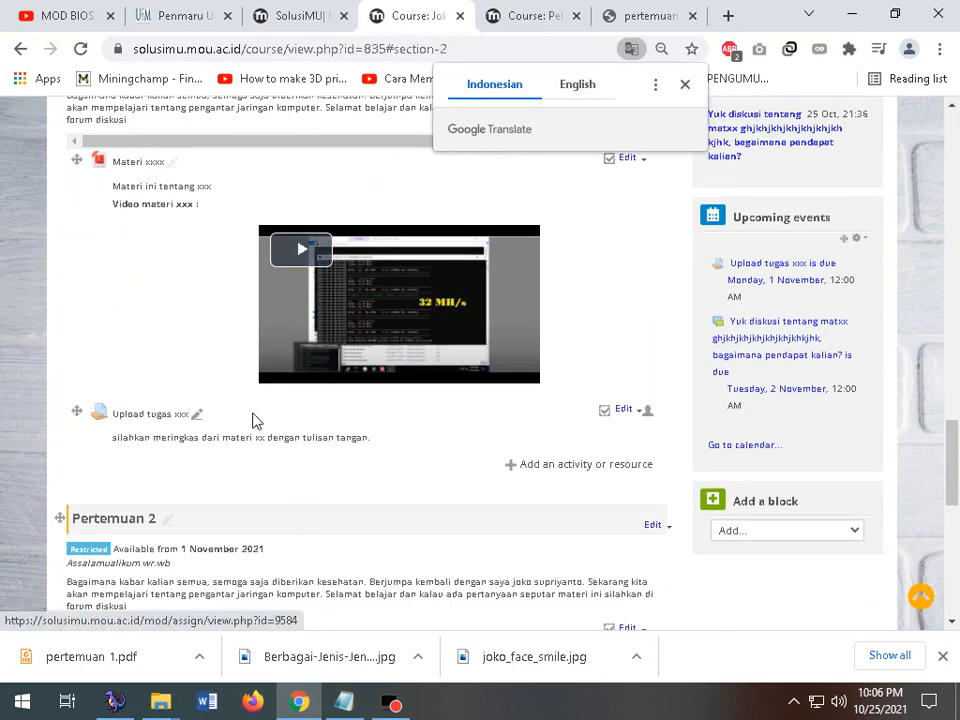
pyautogui.scroll(-2, 471, 420)
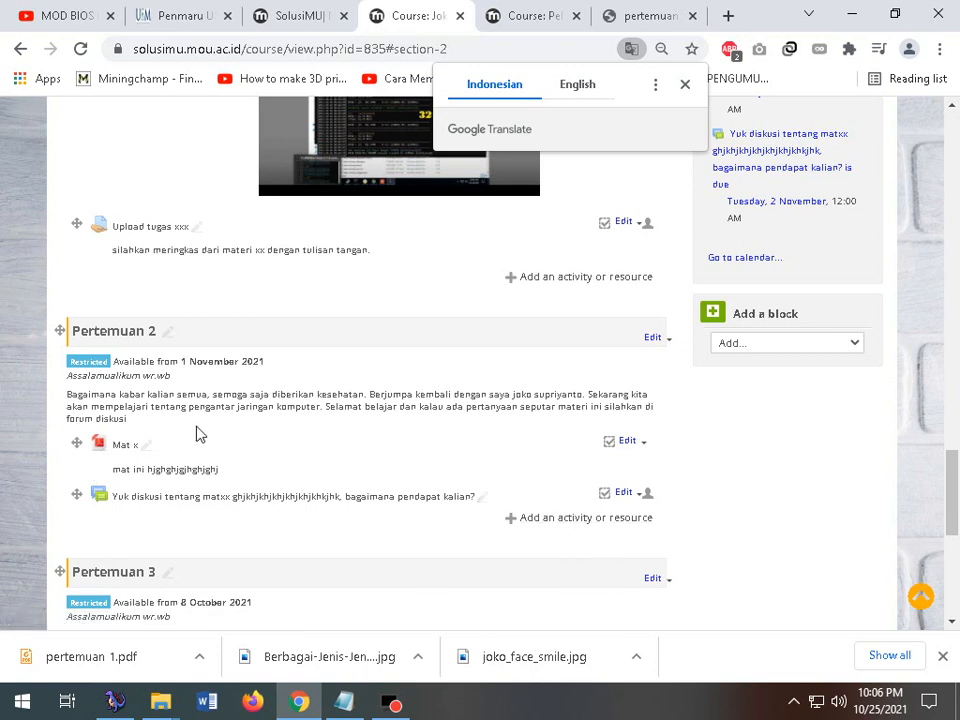
pyautogui.click(624, 494)
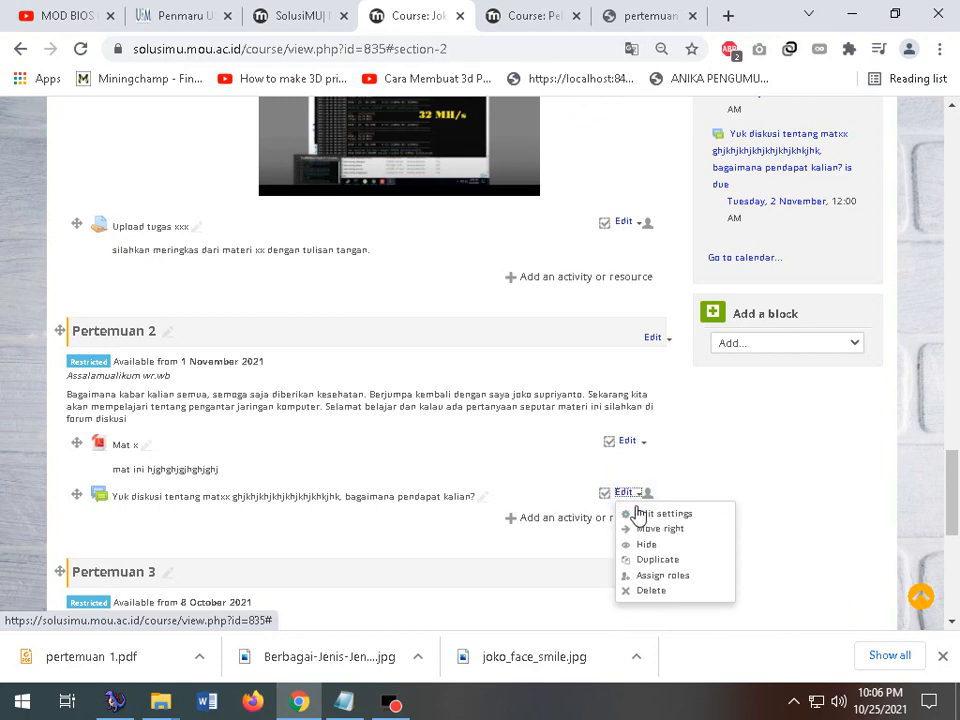
pyautogui.click(636, 513)
pyautogui.scroll(-5, 444, 524)
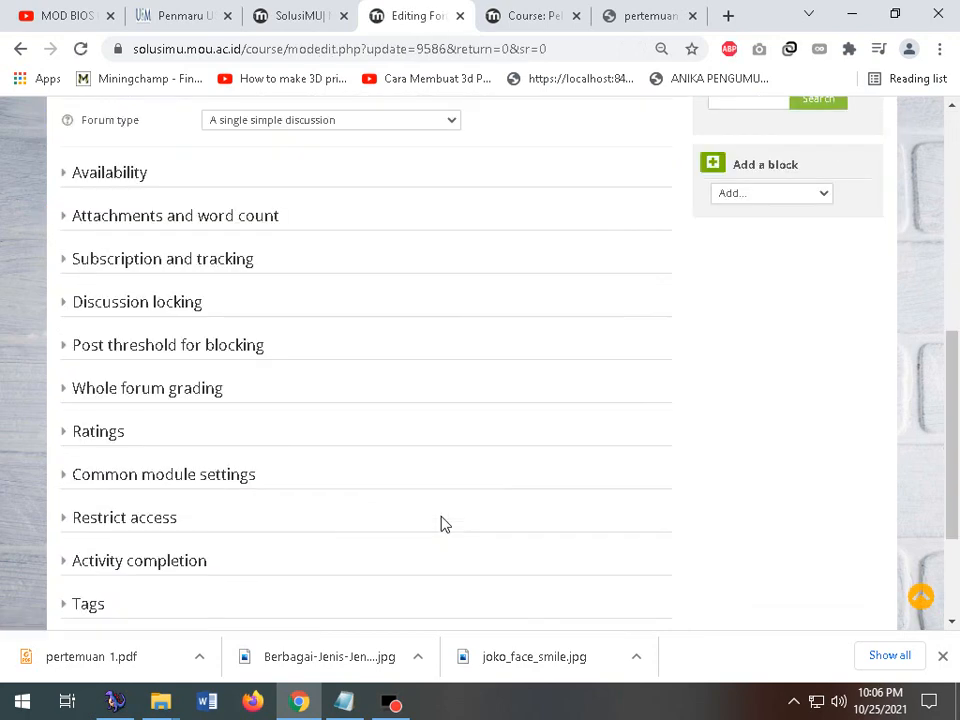
pyautogui.click(135, 476)
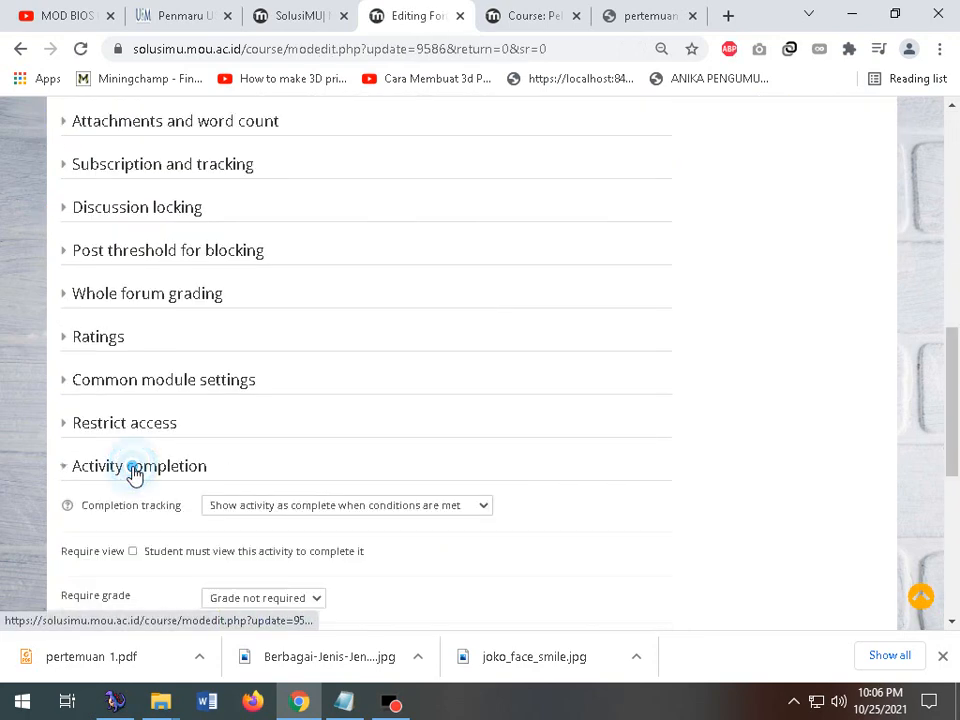
pyautogui.scroll(-1, 231, 446)
pyautogui.click(300, 415)
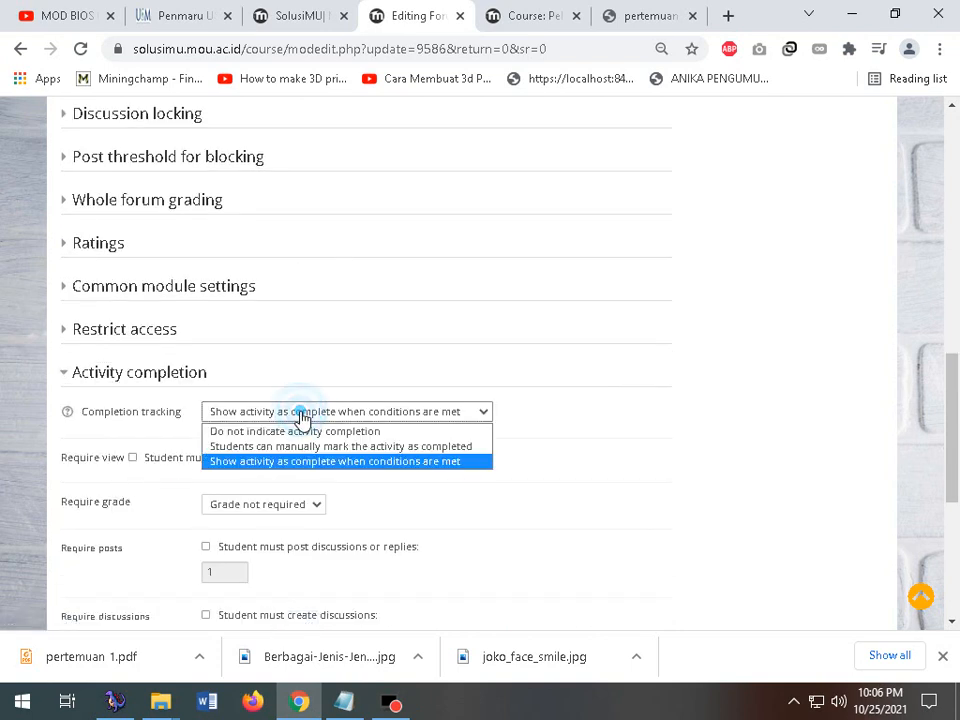
pyautogui.click(300, 408)
# - Restrict the forum by activity completion so Upload tugas xxx must be marked complete, and save it back to the course
pyautogui.click(155, 340)
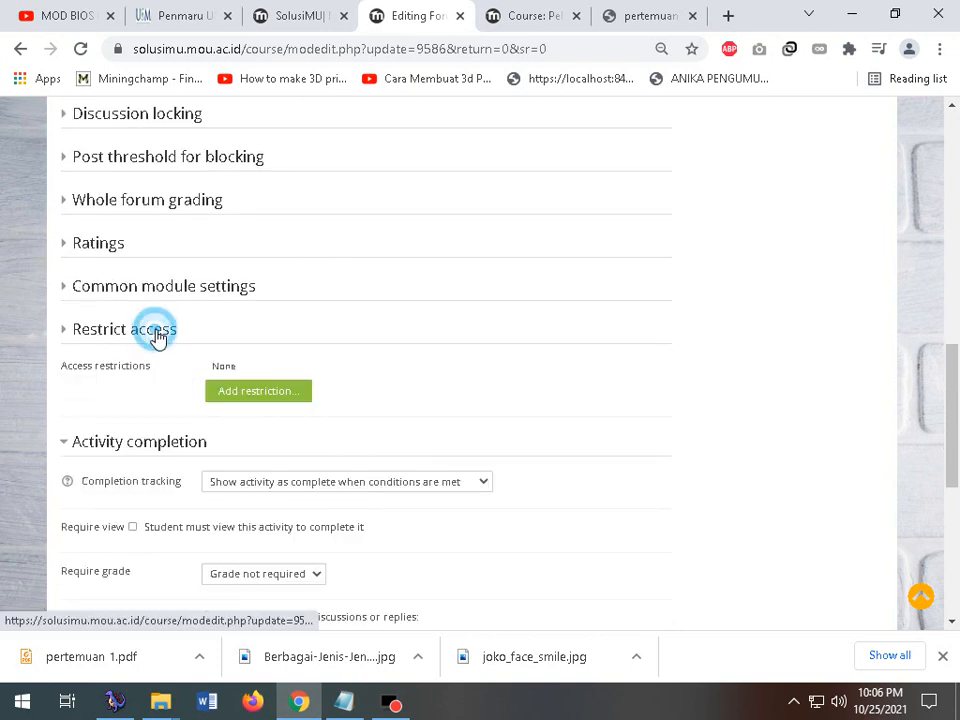
pyautogui.click(257, 393)
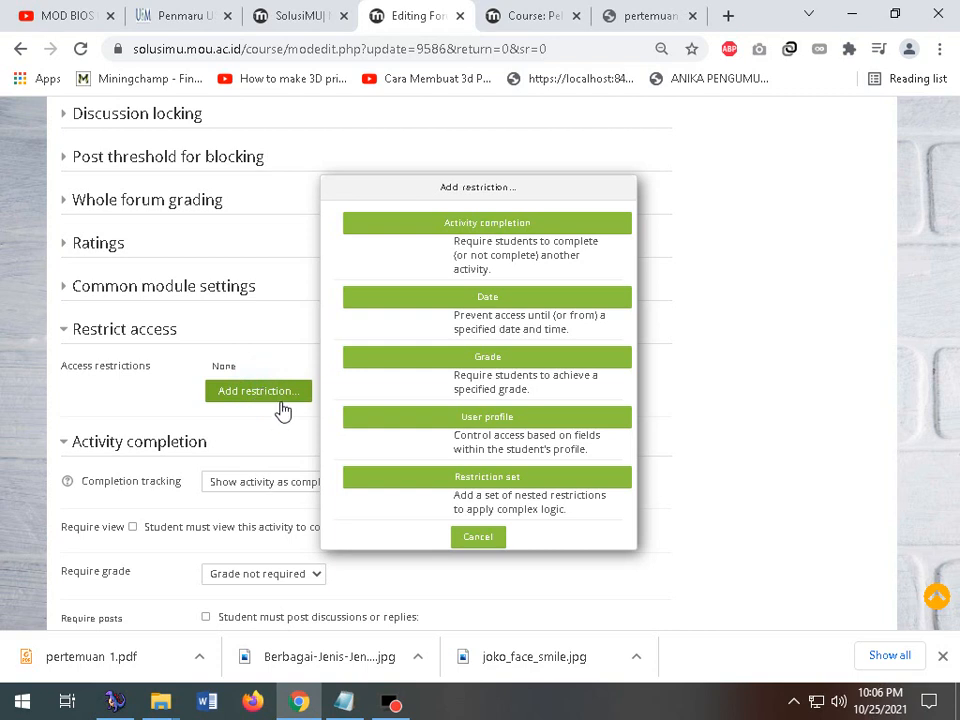
pyautogui.click(474, 225)
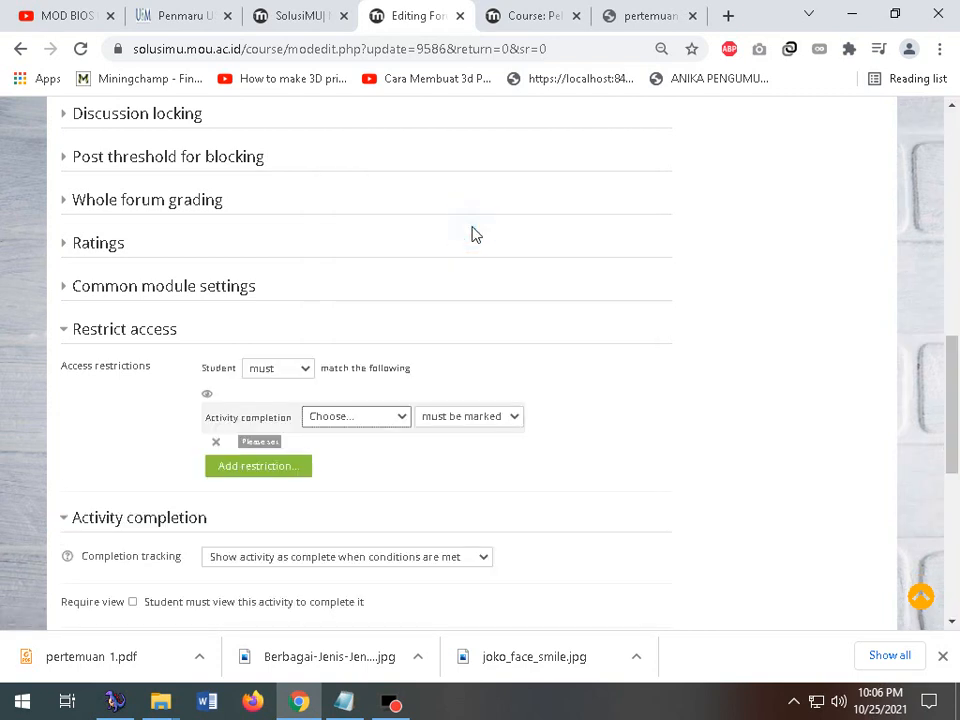
pyautogui.click(389, 423)
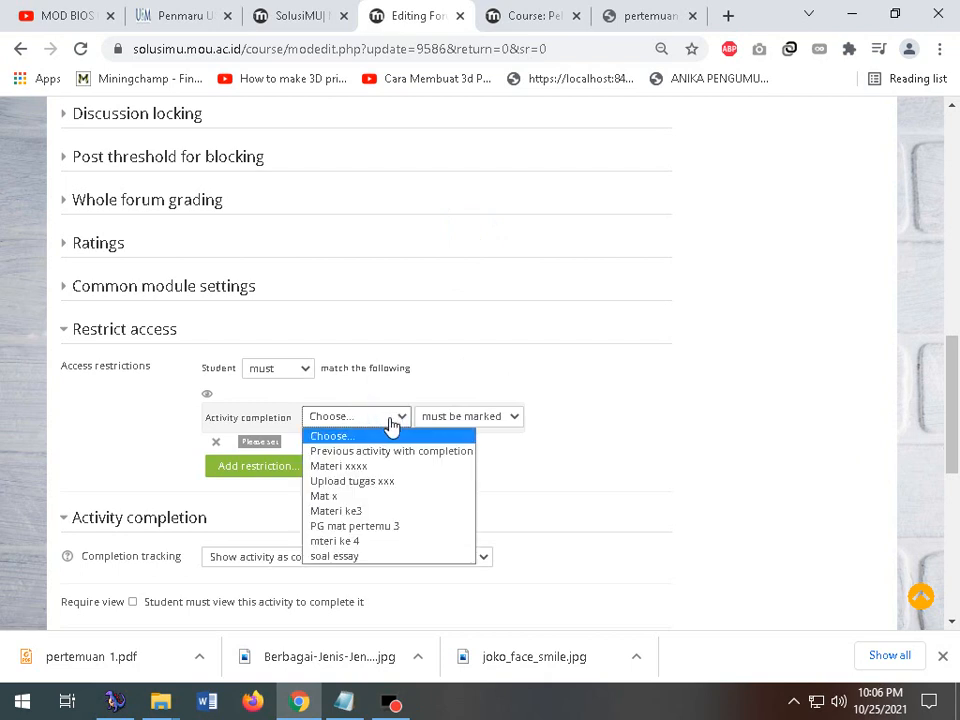
pyautogui.click(375, 481)
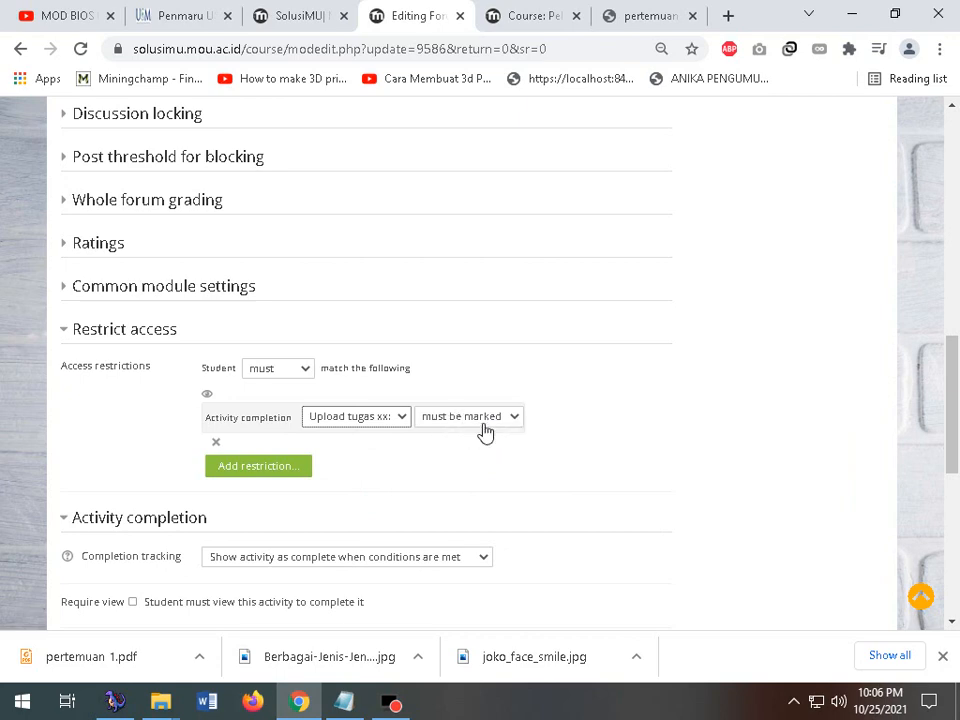
pyautogui.scroll(-5, 405, 425)
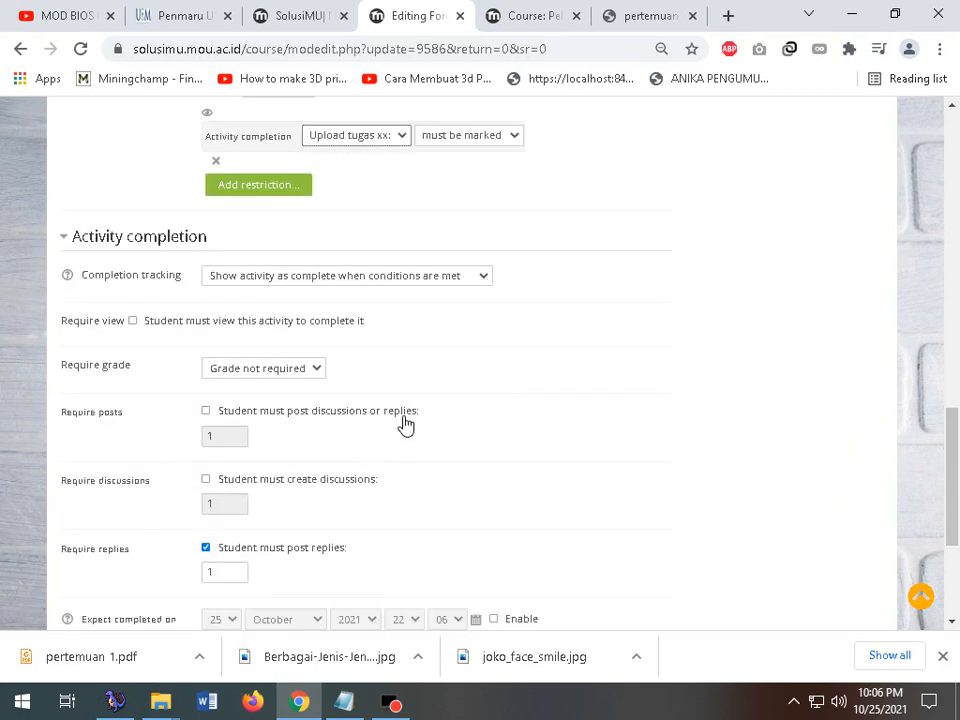
pyautogui.scroll(-2, 405, 425)
pyautogui.click(336, 524)
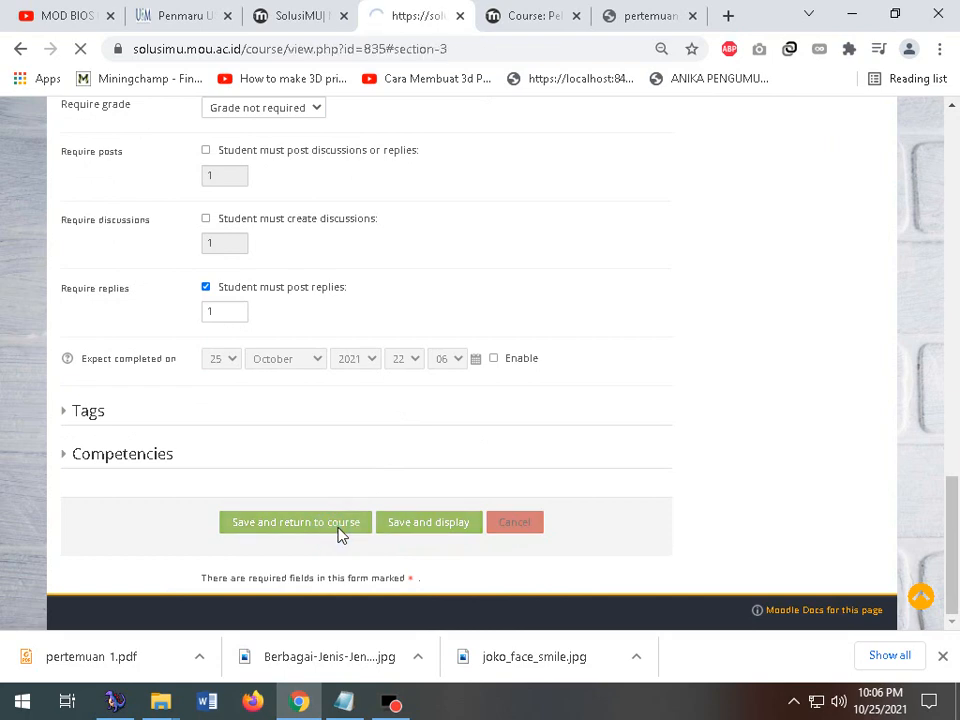
# - Examine the restriction note on the Pertemuan 2 discussion forum and the Upload tugas xxx assignment it refers to in Pertemuan 01
pyautogui.scroll(3, 342, 520)
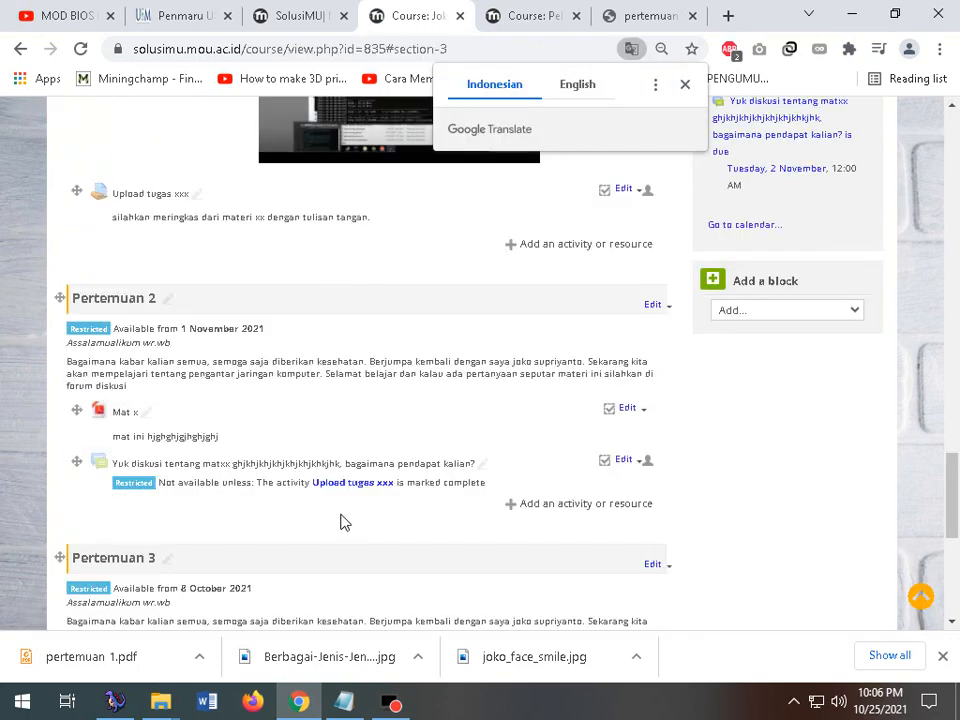
pyautogui.moveTo(240, 287); pyautogui.dragTo(379, 388)
pyautogui.scroll(-1, 201, 430)
pyautogui.click(342, 425)
pyautogui.moveTo(508, 463); pyautogui.dragTo(62, 456)
pyautogui.scroll(1, 148, 480)
pyautogui.scroll(1, 148, 480)
pyautogui.moveTo(225, 376); pyautogui.dragTo(108, 378)
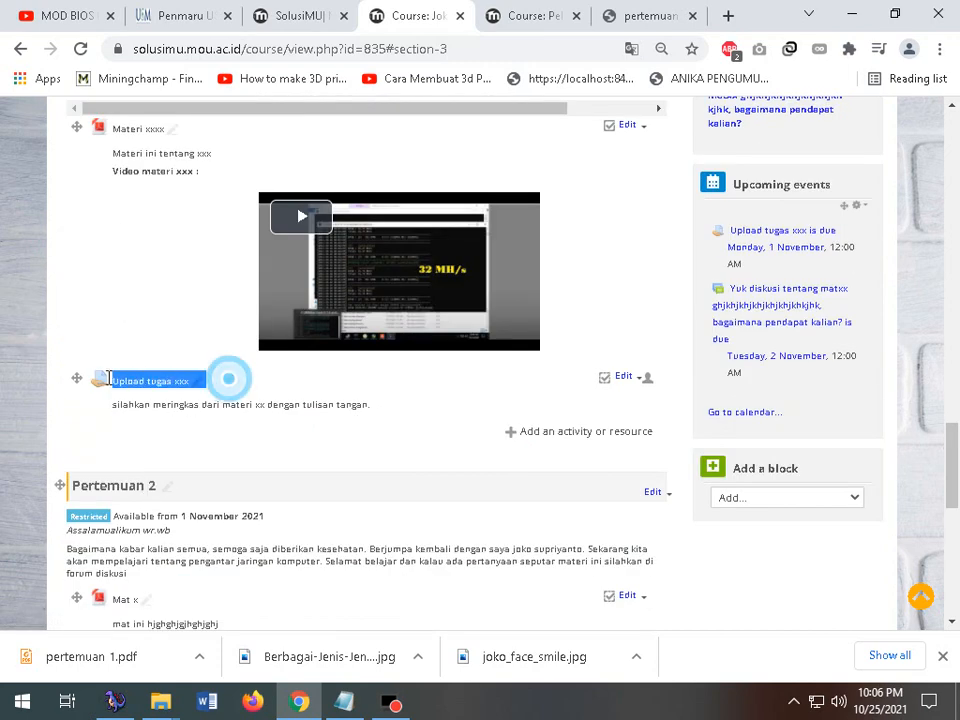